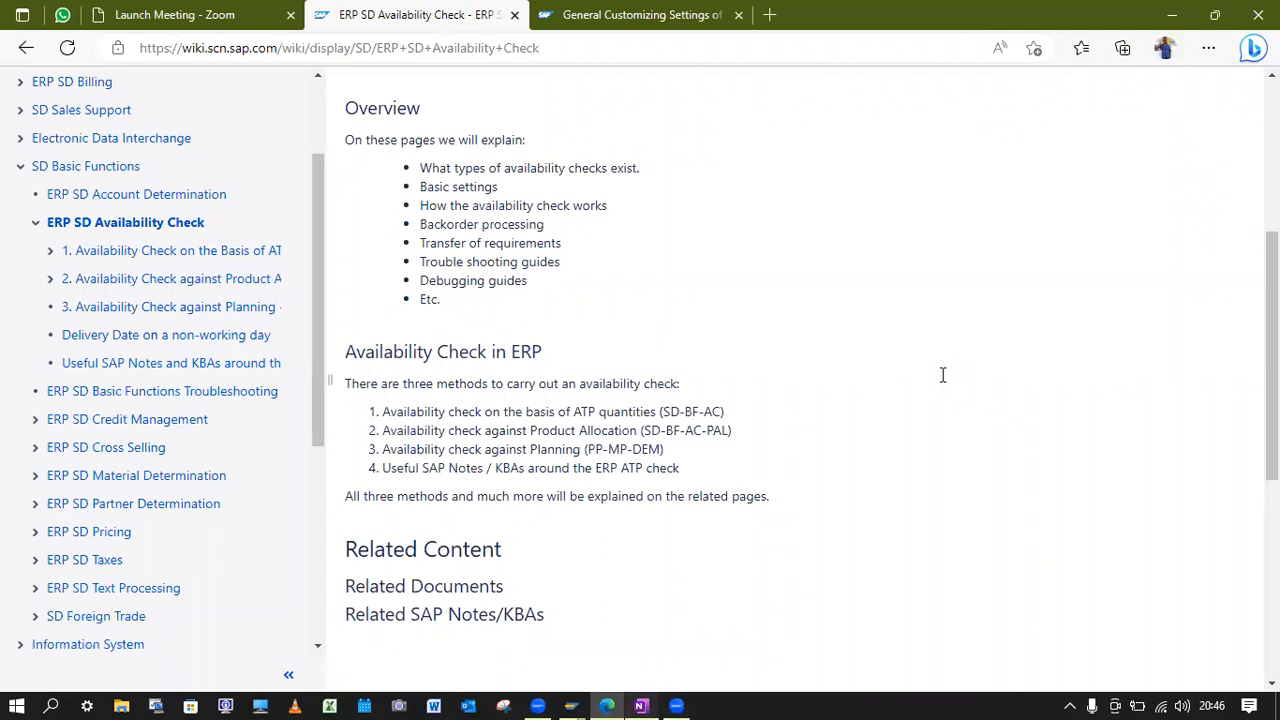
# Switch to OneNote and mark the phrase about setting the 'No check' flag in the ATP notes.
pyautogui.hotkey('alt', 'Tab')
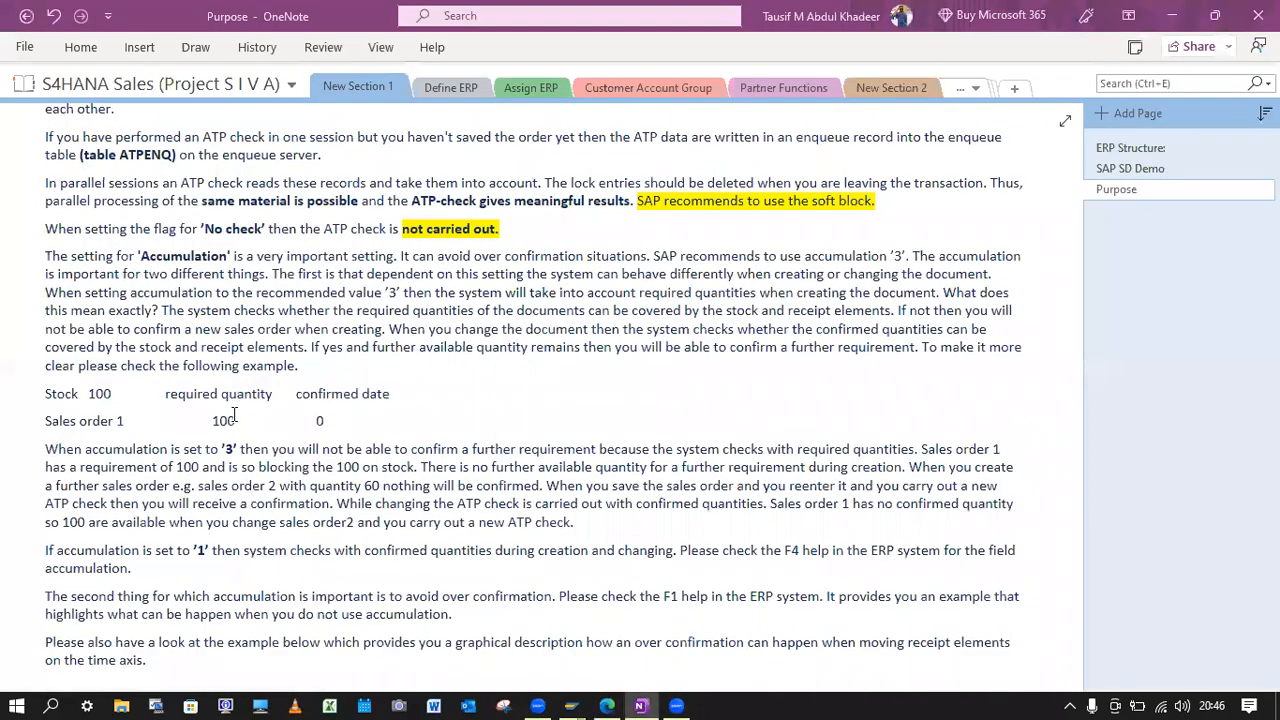
pyautogui.moveTo(46, 228); pyautogui.dragTo(269, 228)
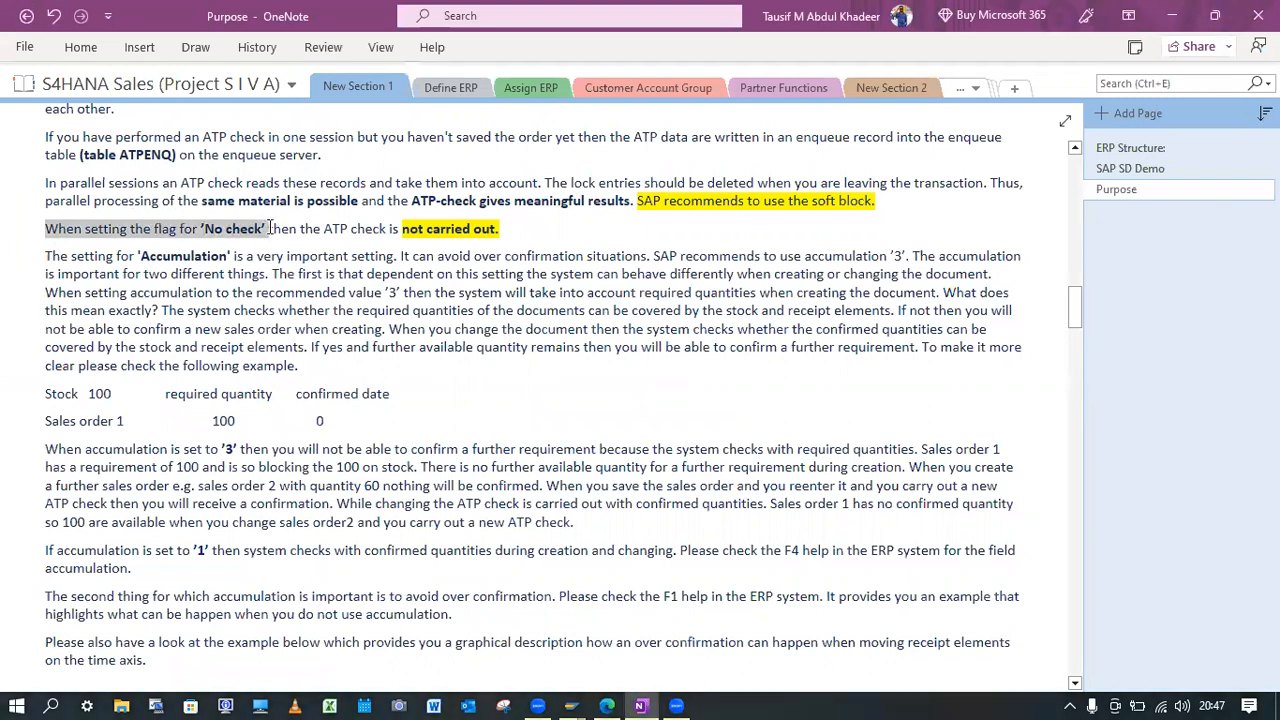
pyautogui.click(269, 228)
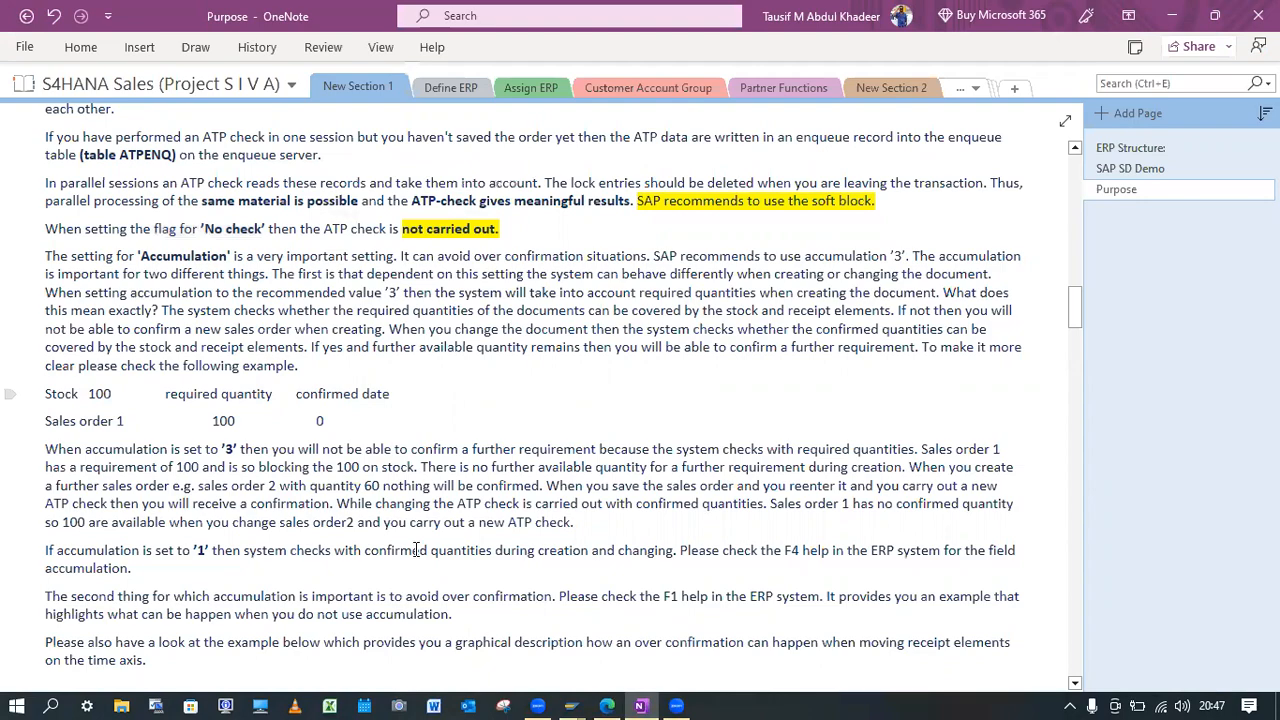
# Switch to SAP's Availability Check Control view and examine the No check flag of checking group KP.
pyautogui.moveTo(575, 700)
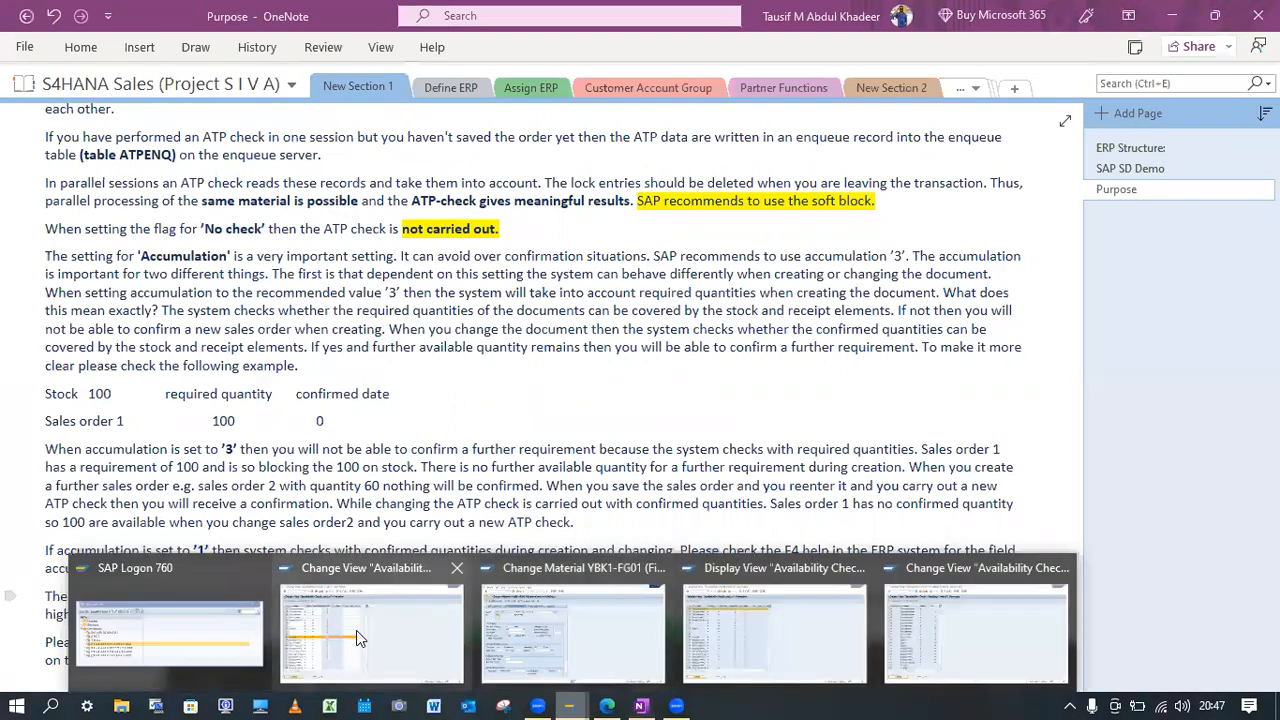
pyautogui.click(565, 625)
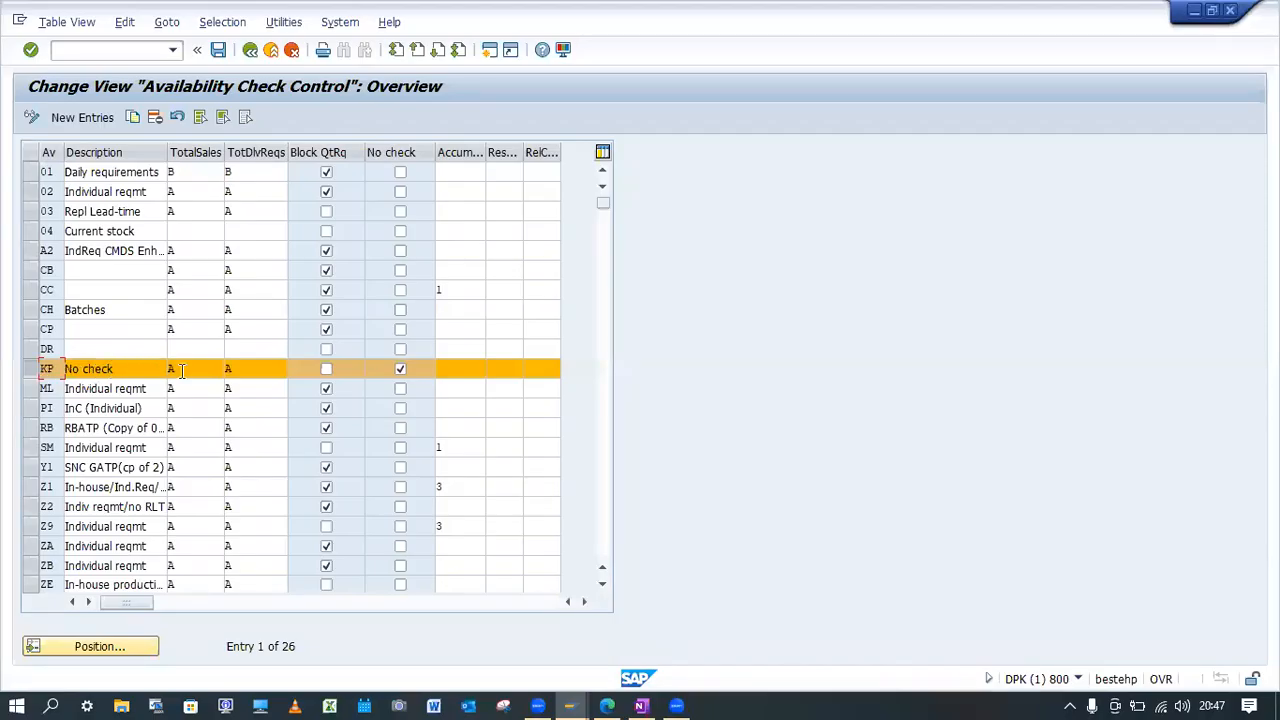
pyautogui.click(400, 370)
pyautogui.click(400, 368)
# Switch to the YBK1-FG01 material session, set its availability check to group KP, and save the material.
pyautogui.click(571, 703)
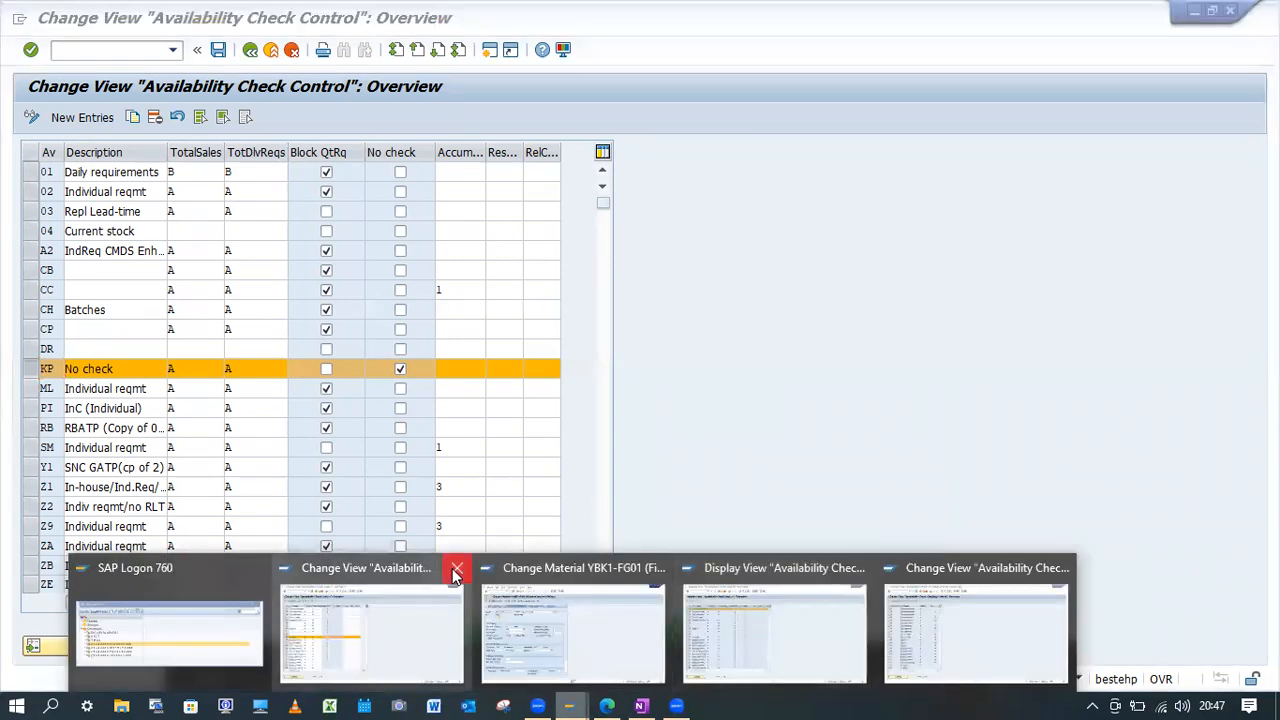
pyautogui.click(859, 567)
pyautogui.click(966, 567)
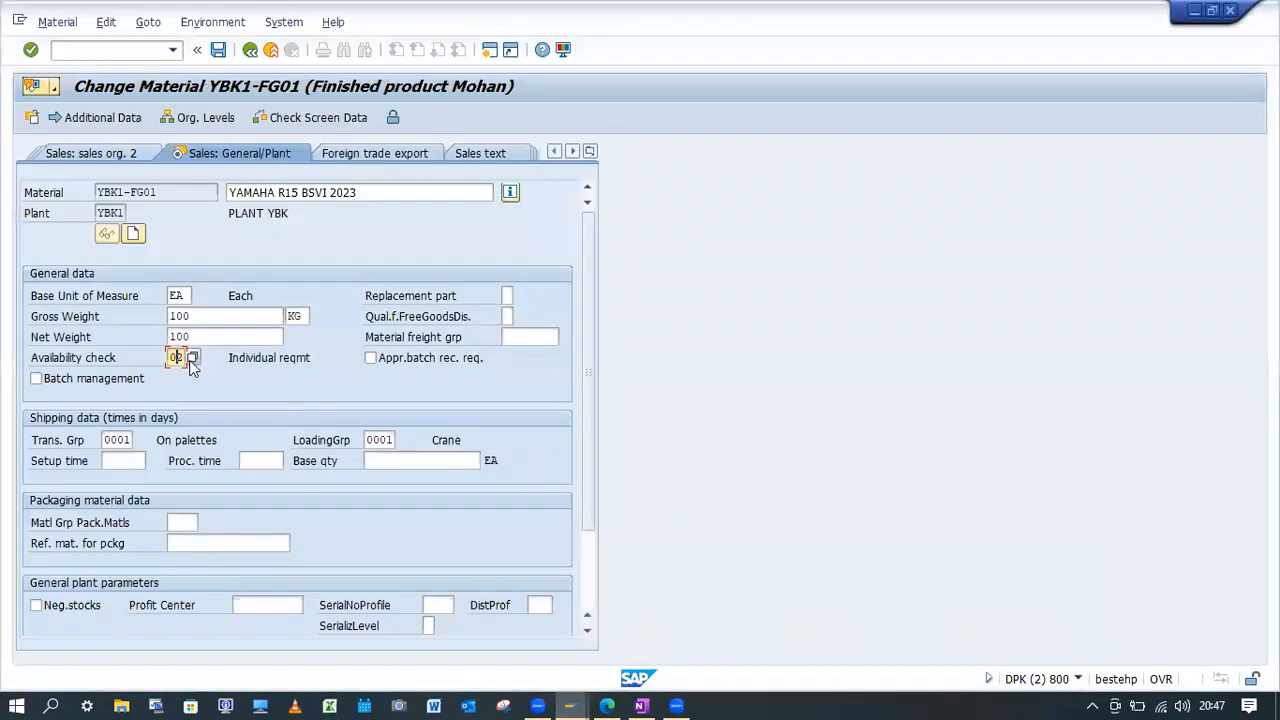
pyautogui.click(191, 354)
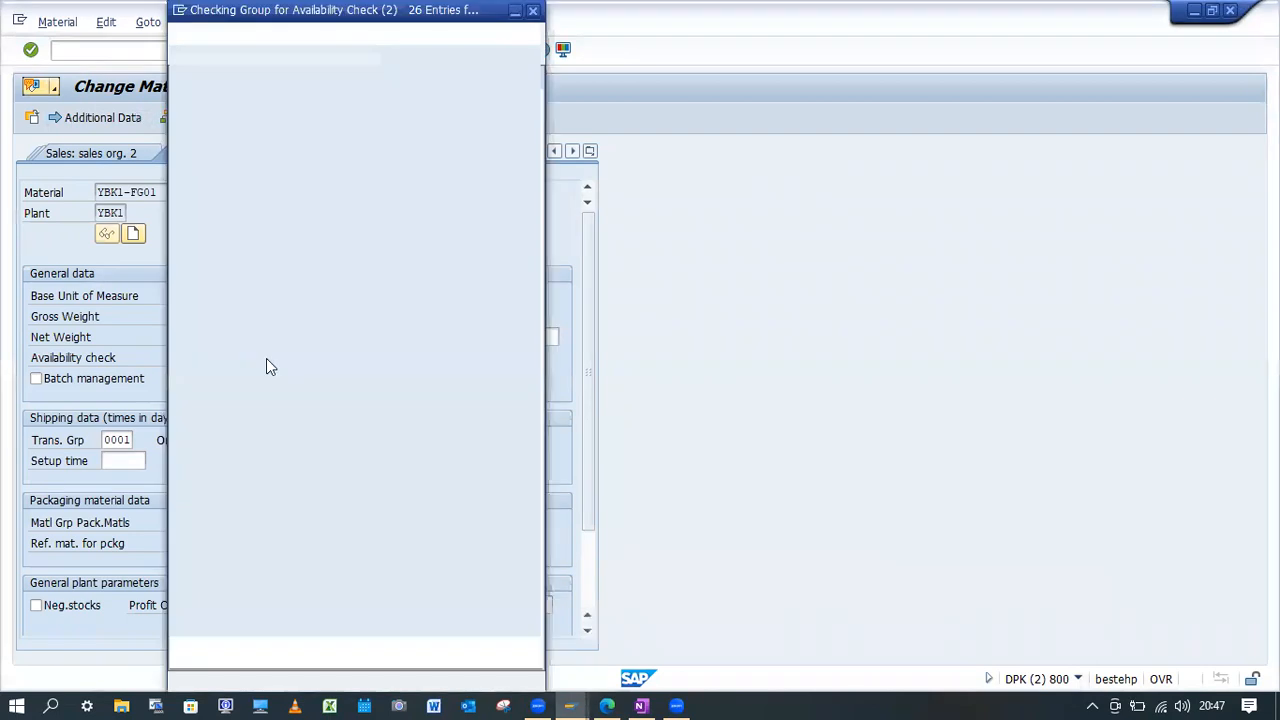
pyautogui.doubleClick(191, 292)
pyautogui.press('Return')
pyautogui.click(250, 388)
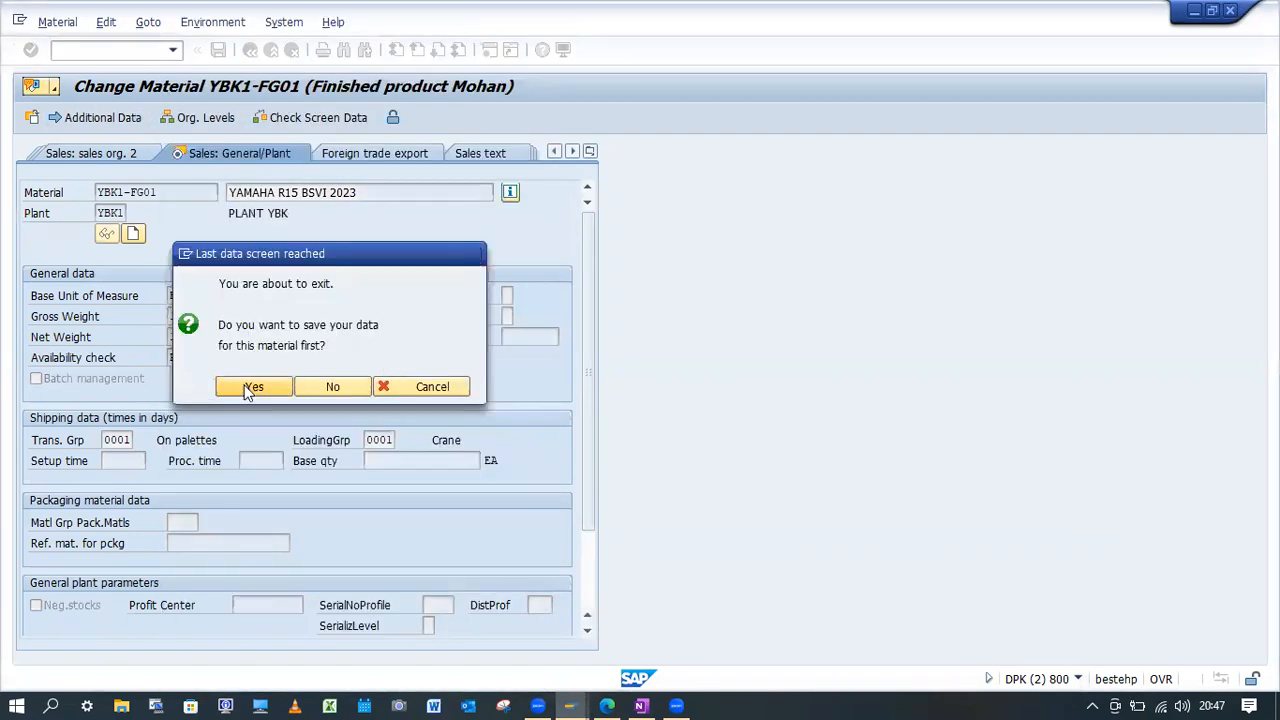
# Run transaction VA01 and start a new standard order with order type OR and the YBK1 organizational data.
pyautogui.click(114, 50)
pyautogui.write('/nva01')
pyautogui.press('Return')
pyautogui.press('Return')
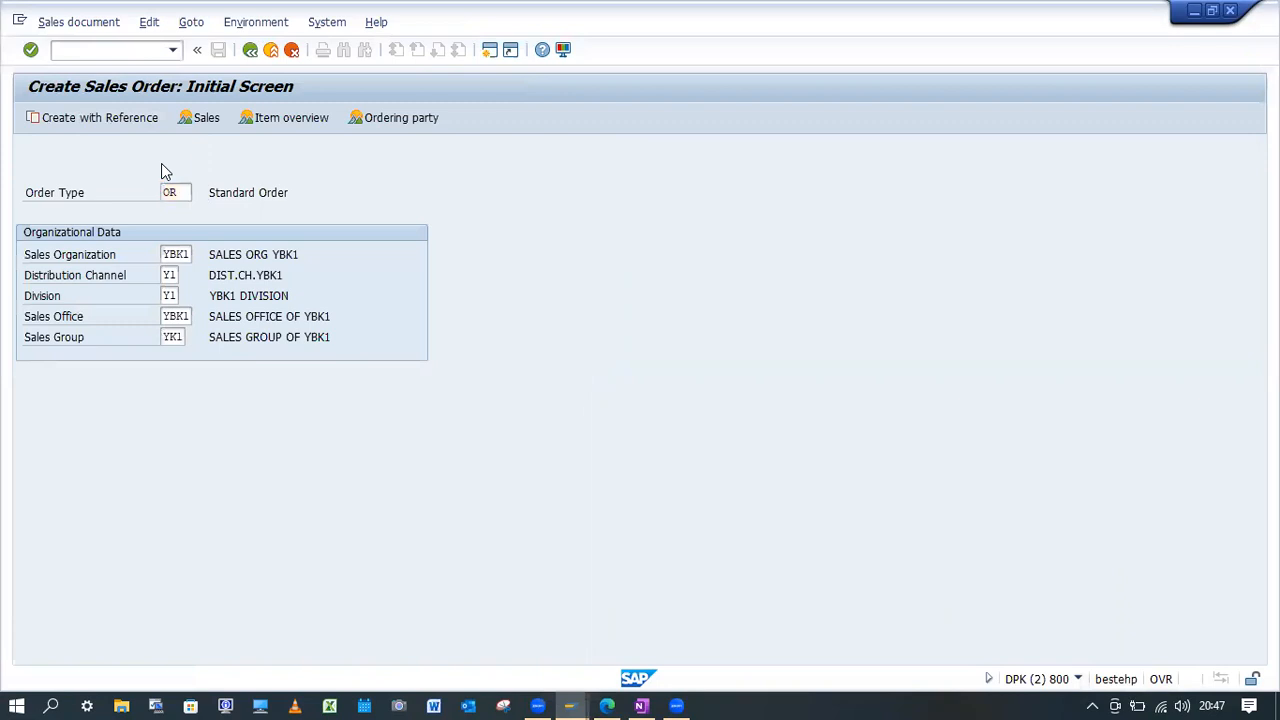
# Fill in the sold-to party, PO number ATP test, PO date 20.03.2023 and requested delivery date 21.03.2023.
pyautogui.click(186, 170)
pyautogui.click(163, 190)
pyautogui.click(175, 213)
pyautogui.click(173, 232)
pyautogui.click(400, 212)
pyautogui.click(400, 229)
pyautogui.doubleClick(180, 296)
pyautogui.press('Delete')
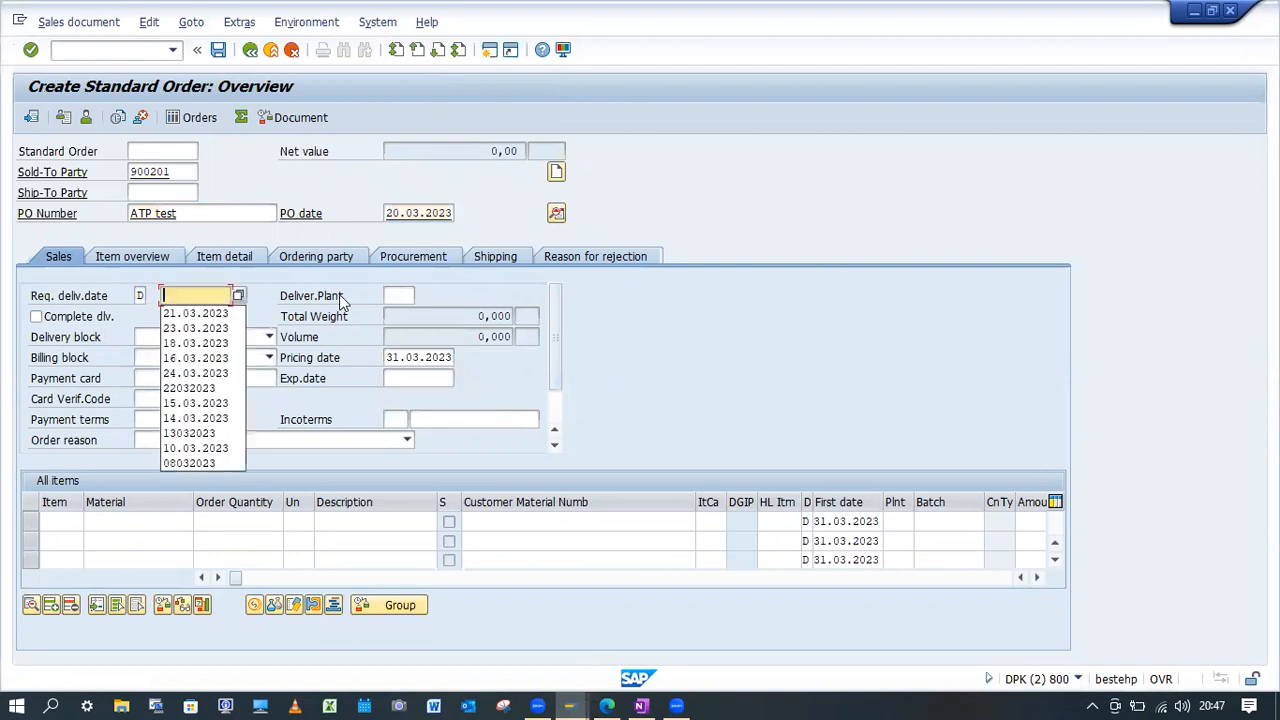
pyautogui.click(195, 313)
# Add material YBK1-FG01 with order quantity 1 and confirm the item along with the billing date notice.
pyautogui.doubleClick(125, 519)
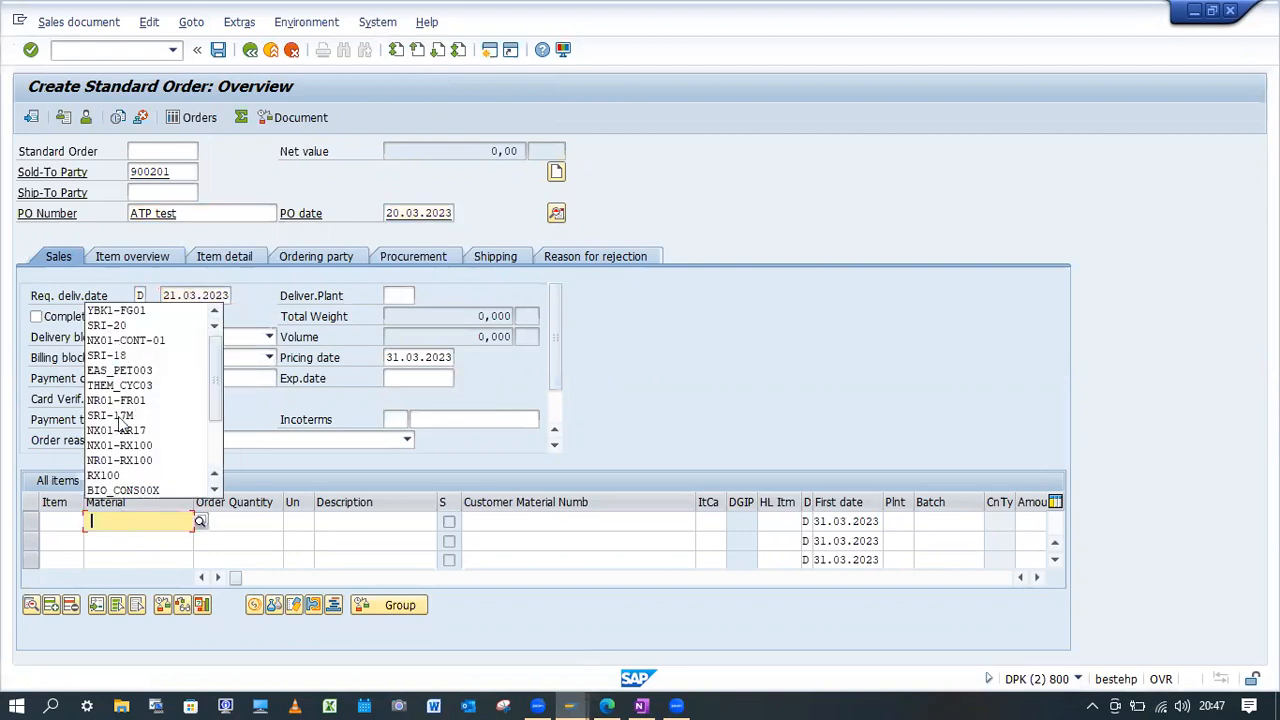
pyautogui.click(127, 305)
pyautogui.click(258, 522)
pyautogui.write('1')
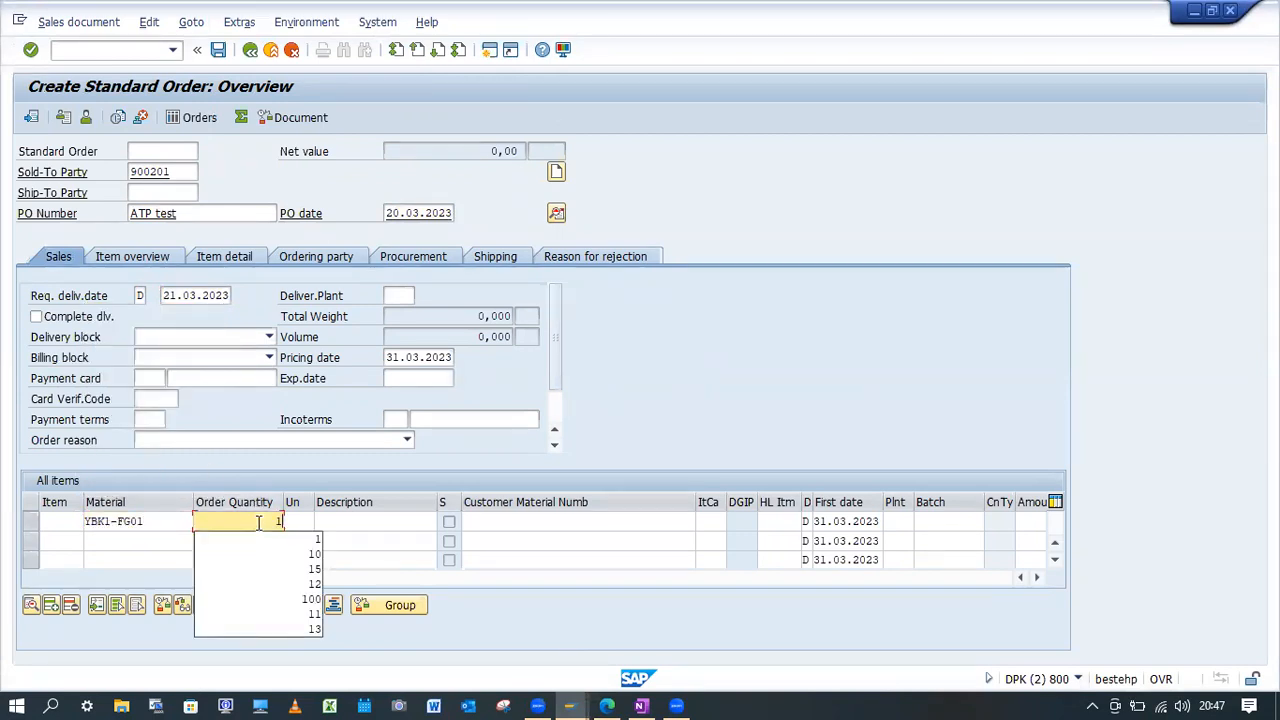
pyautogui.press('Return')
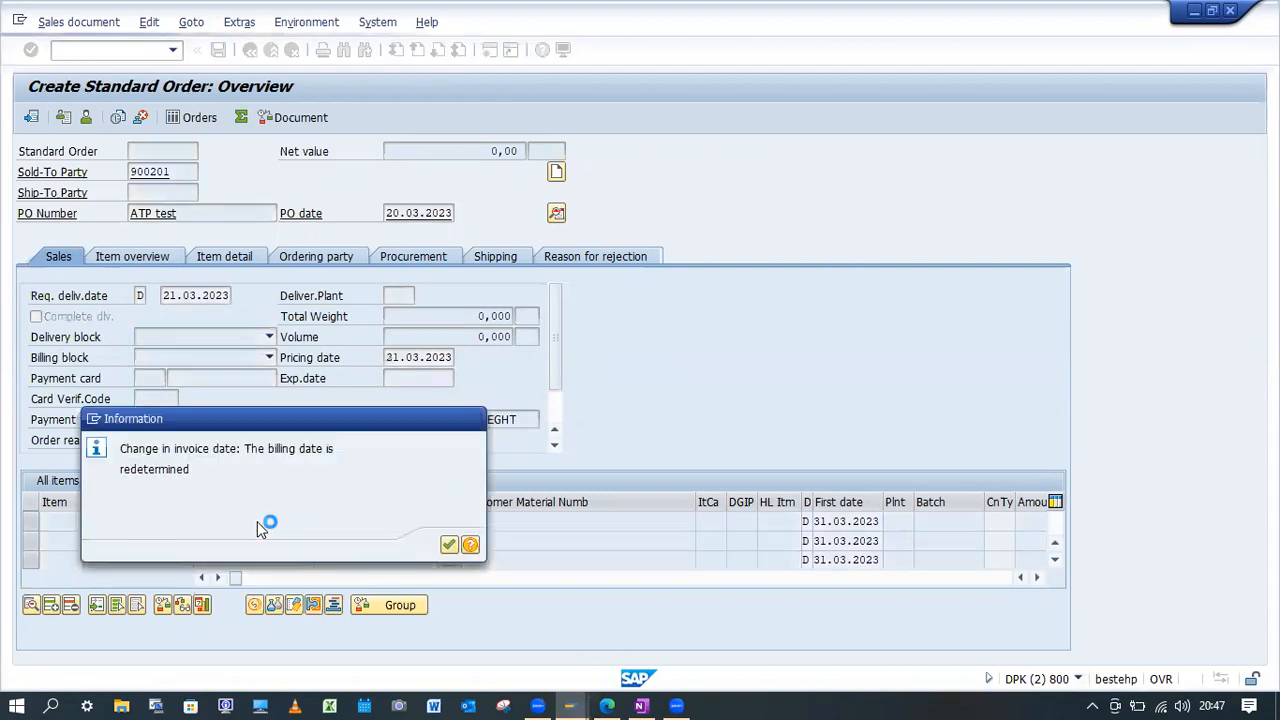
pyautogui.press('Return')
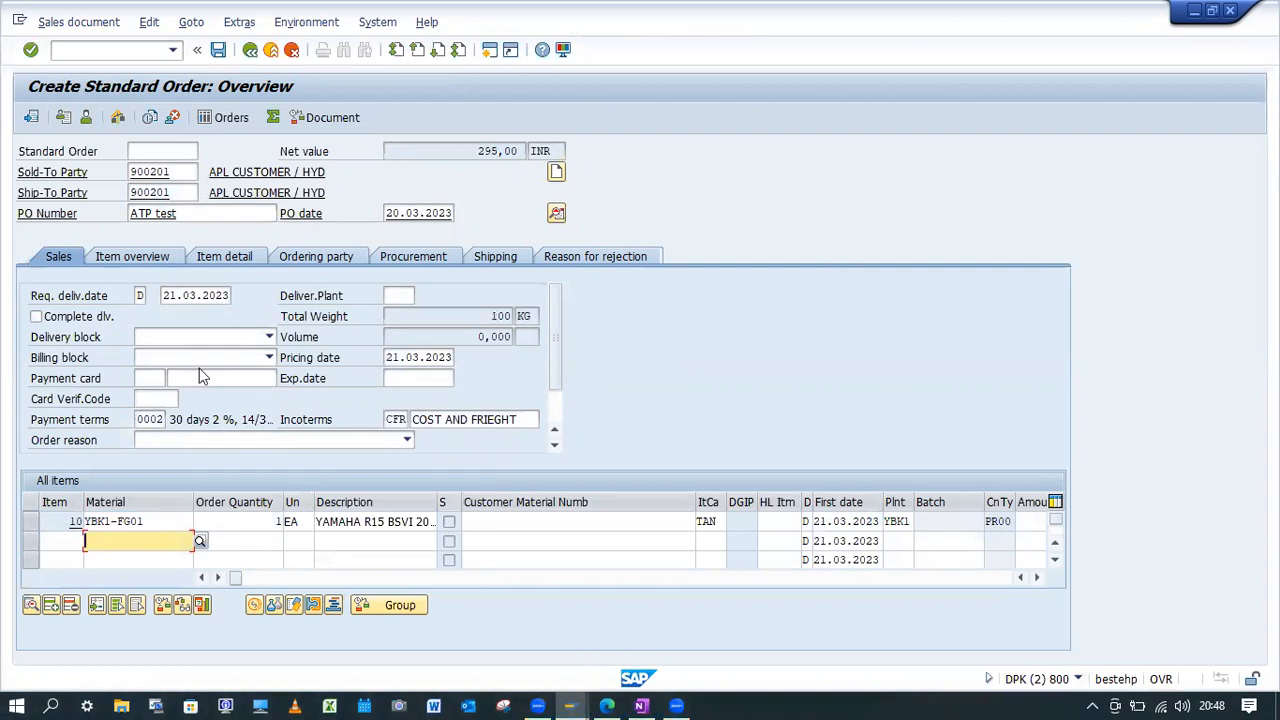
# In the Availability Check Control view, clear the No check flag for group KP and save it to the proposed customizing request.
pyautogui.click(165, 297)
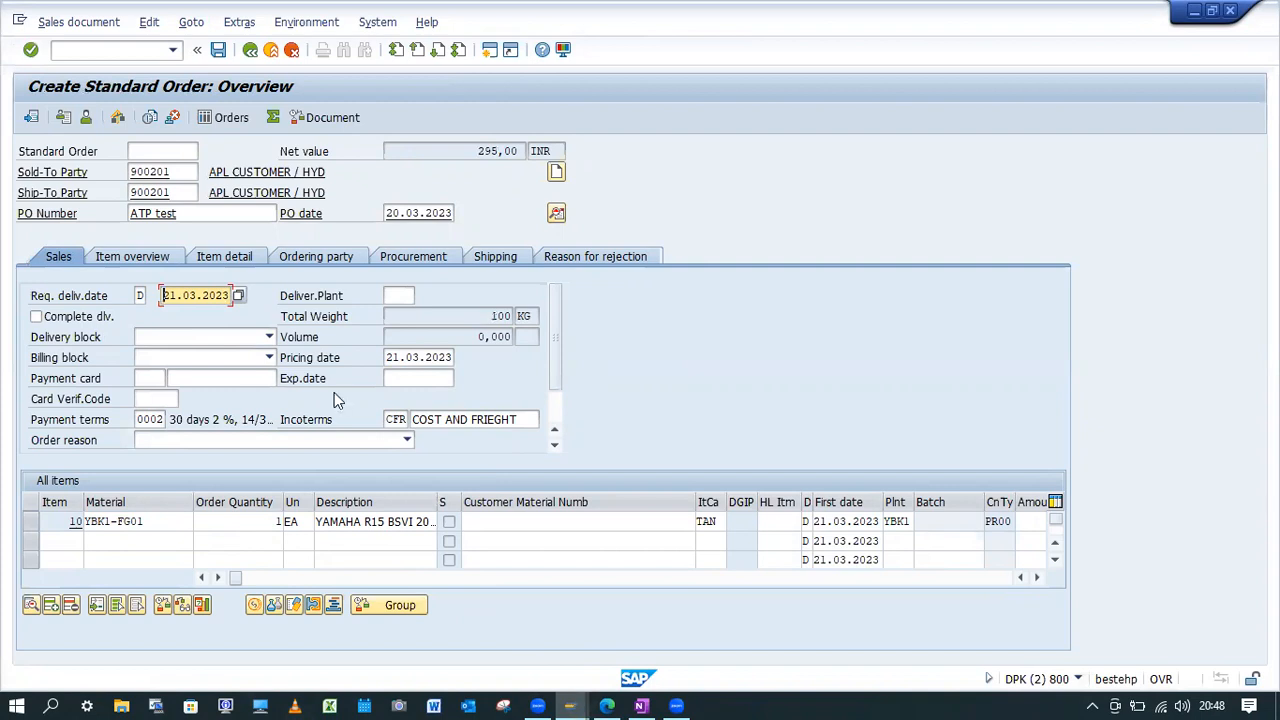
pyautogui.hotkey('alt', 'Tab')
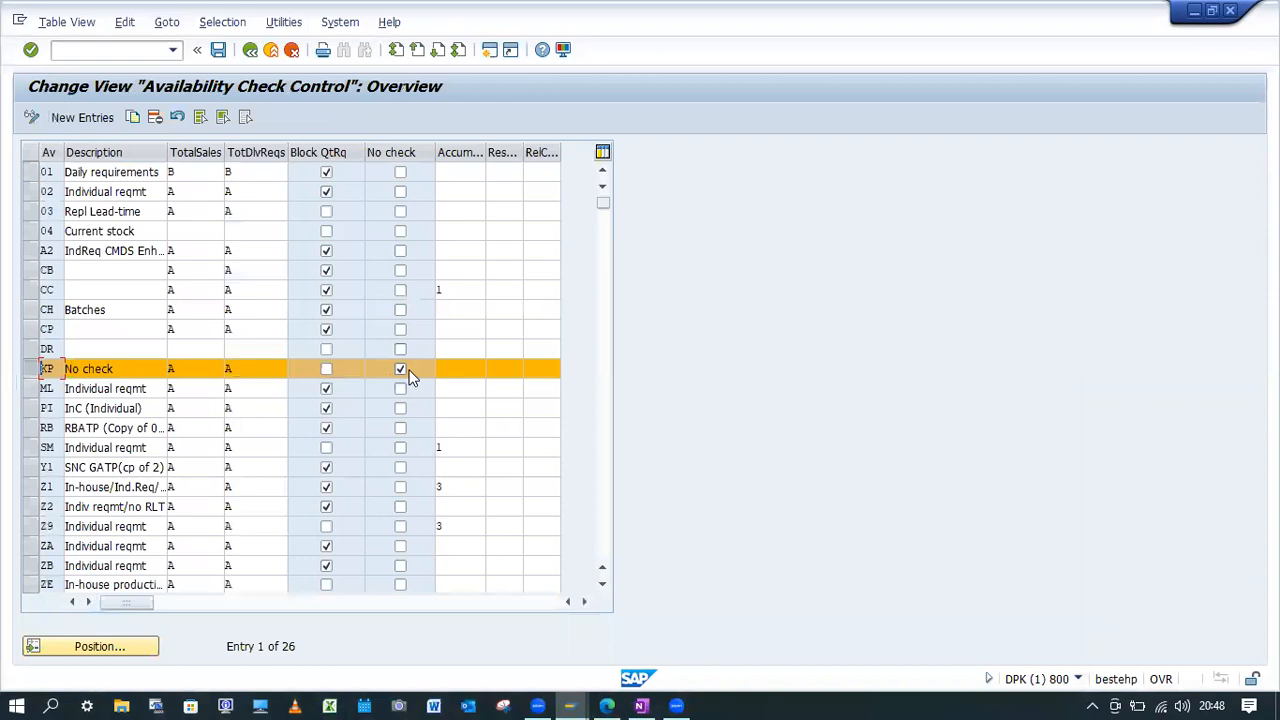
pyautogui.click(399, 369)
pyautogui.click(327, 370)
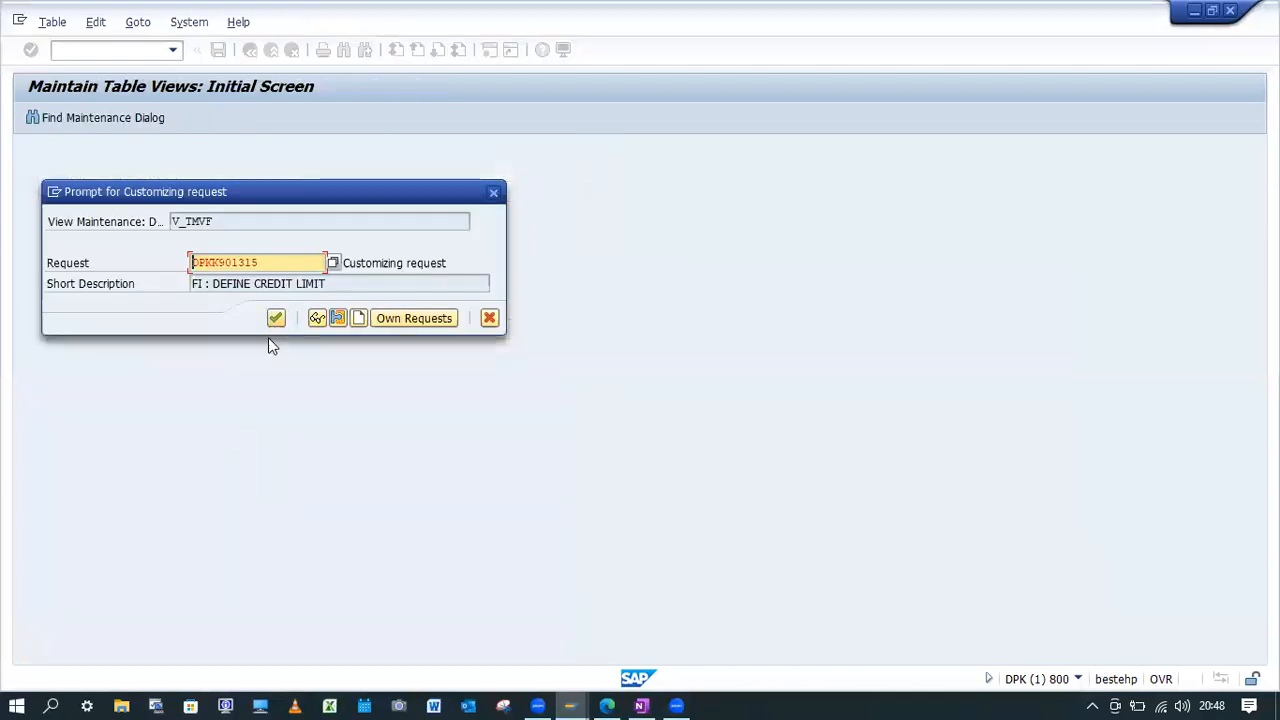
pyautogui.click(274, 317)
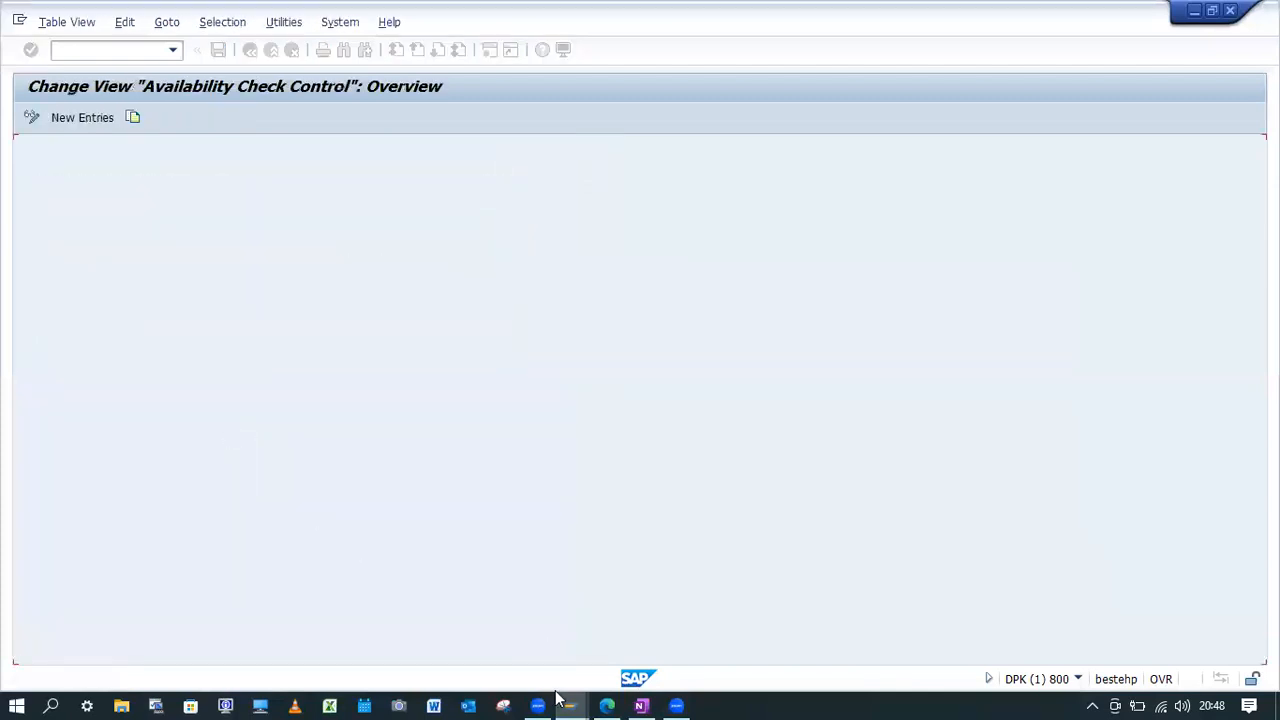
# Return to the sales order session and restart VA01 with a blank standard order.
pyautogui.click(571, 700)
pyautogui.click(701, 615)
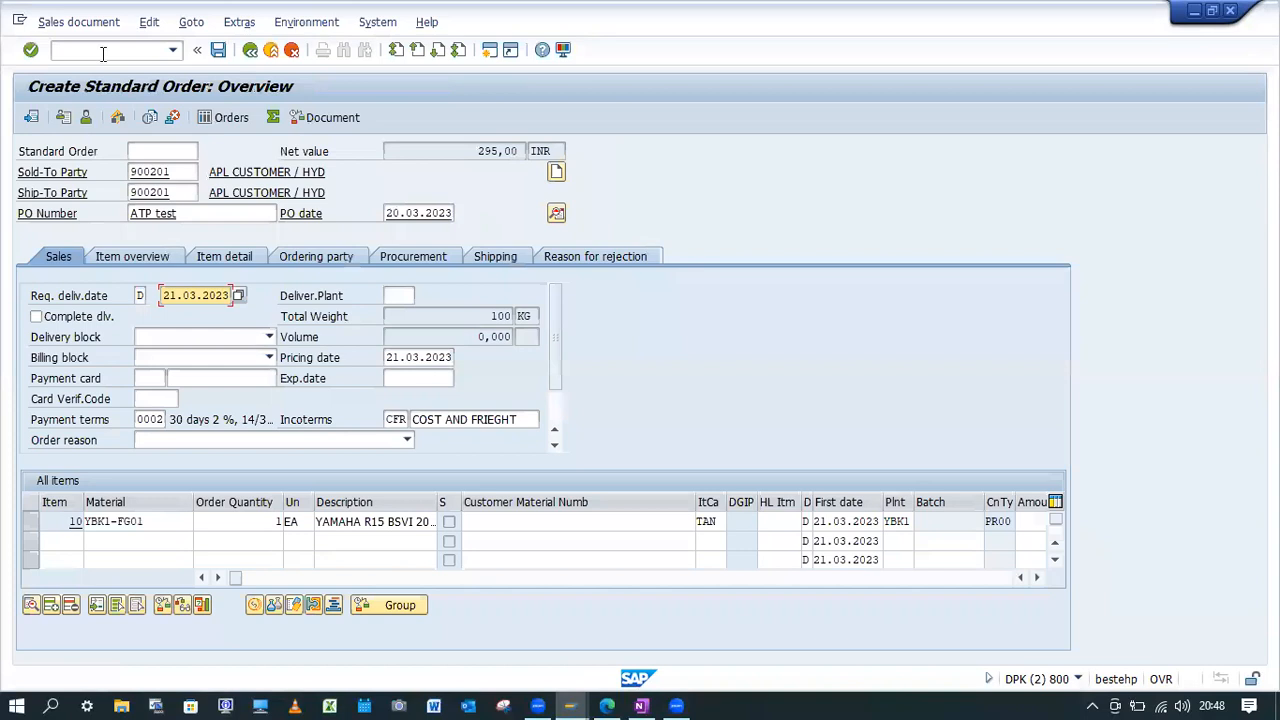
pyautogui.click(103, 53)
pyautogui.write('/nva01')
pyautogui.press('Return')
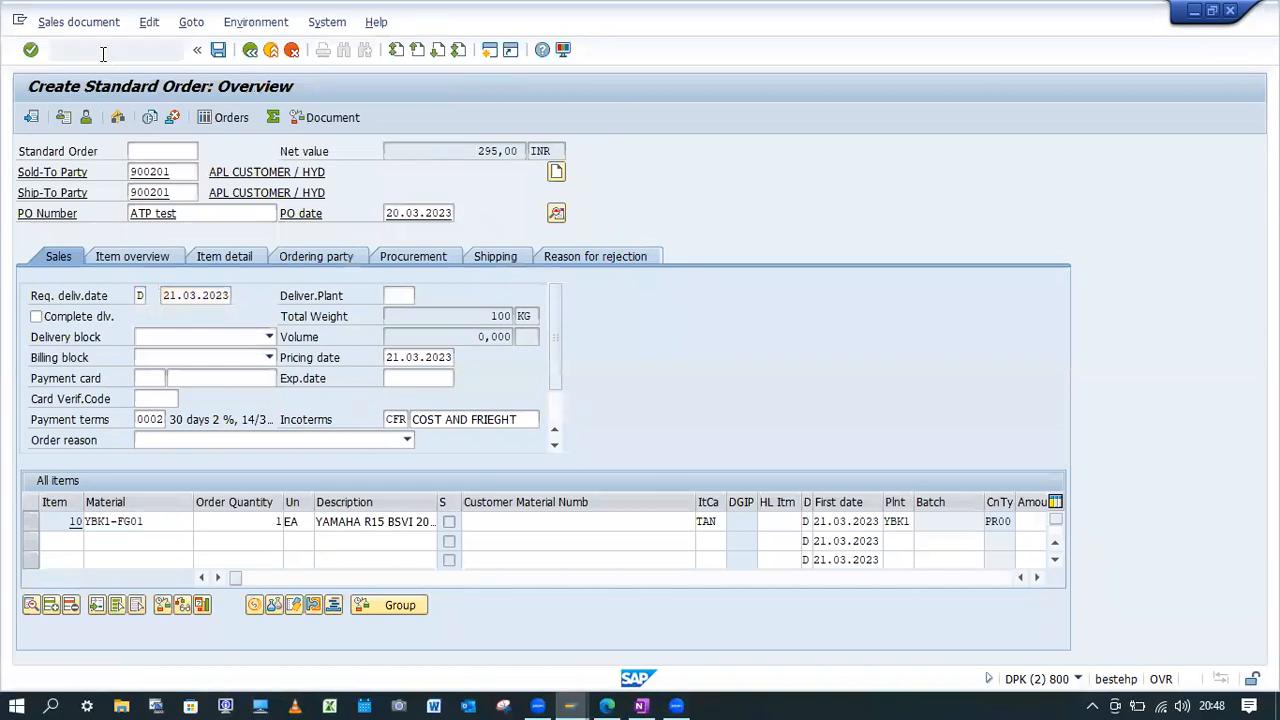
pyautogui.press('Return')
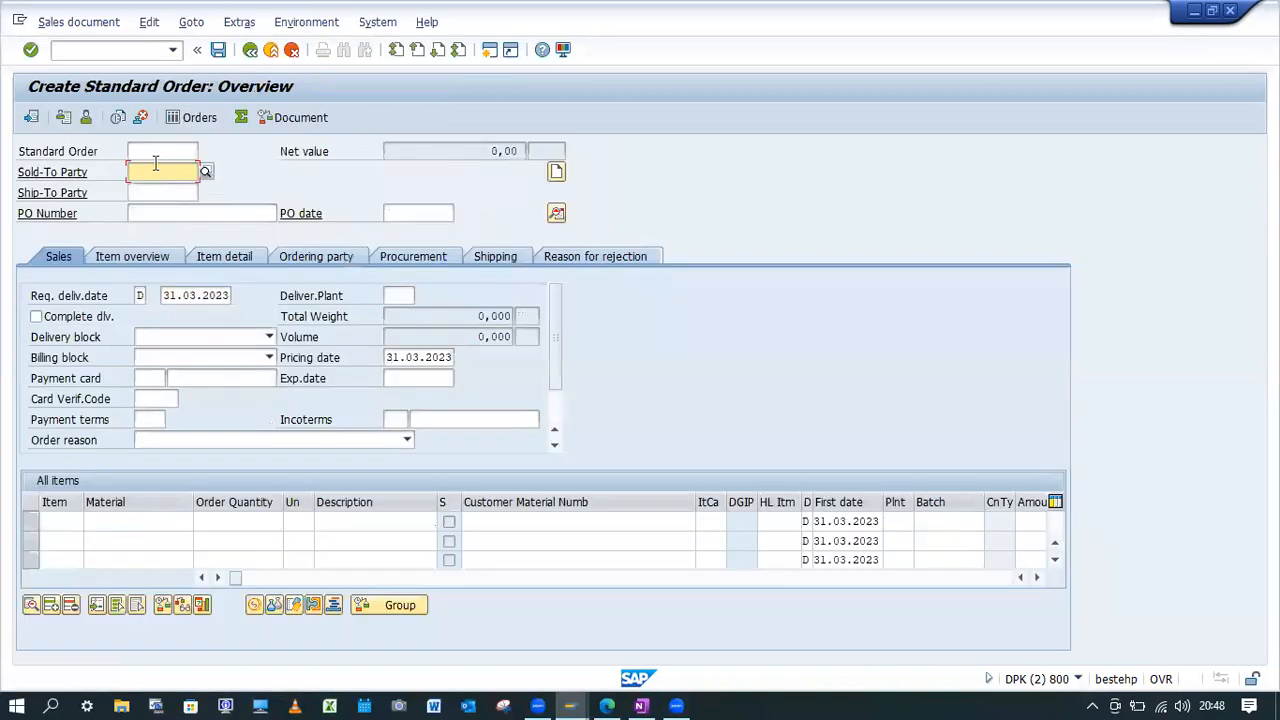
# Enter the sold-to party, PO number ATP test and PO date 20.03.2023 in the new order's header.
pyautogui.click(165, 172)
pyautogui.click(150, 185)
pyautogui.click(215, 213)
pyautogui.click(242, 230)
pyautogui.click(408, 214)
pyautogui.click(420, 245)
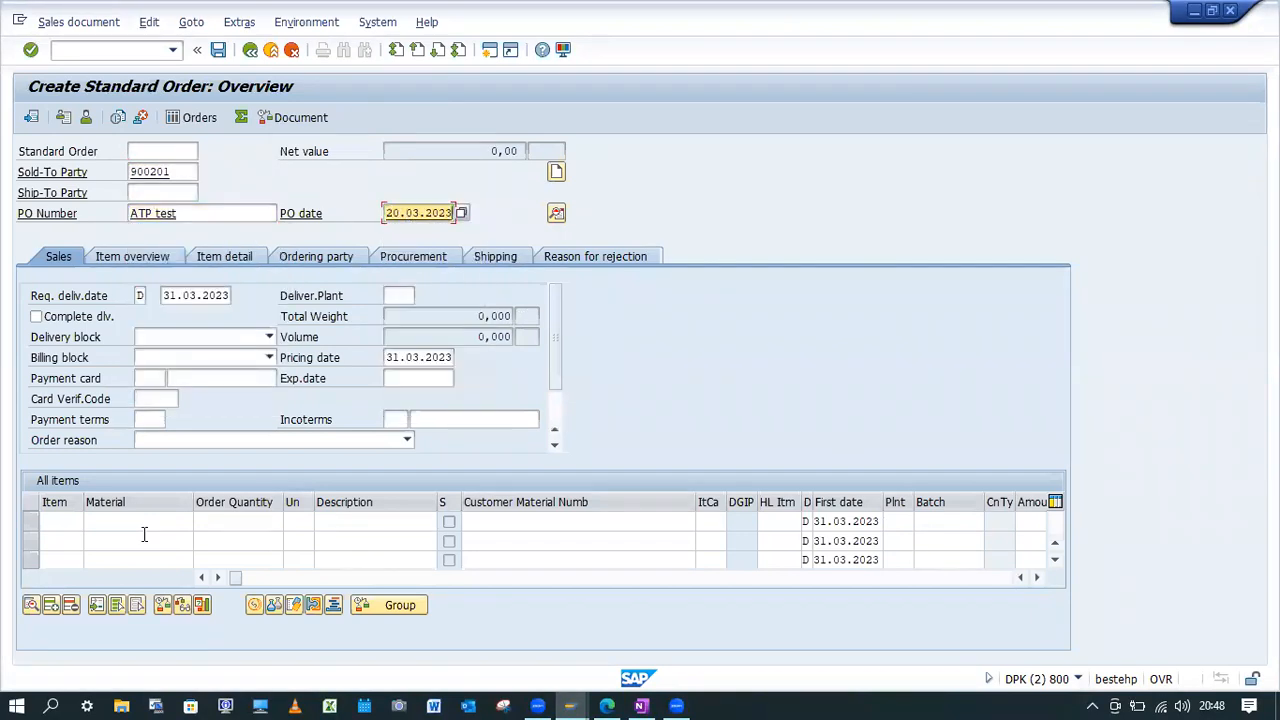
# Enter material YBK1-FG01 with order quantity 1 on the first item line.
pyautogui.click(133, 519)
pyautogui.click(143, 310)
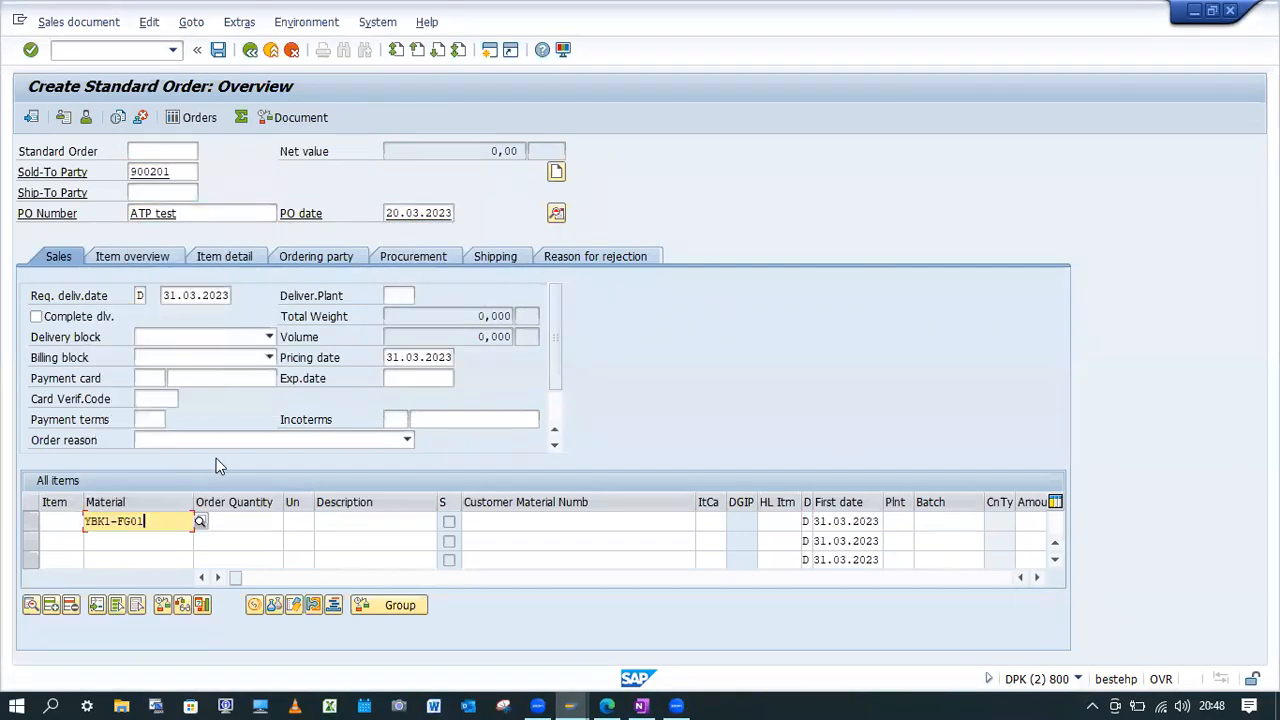
pyautogui.click(245, 523)
pyautogui.write('1')
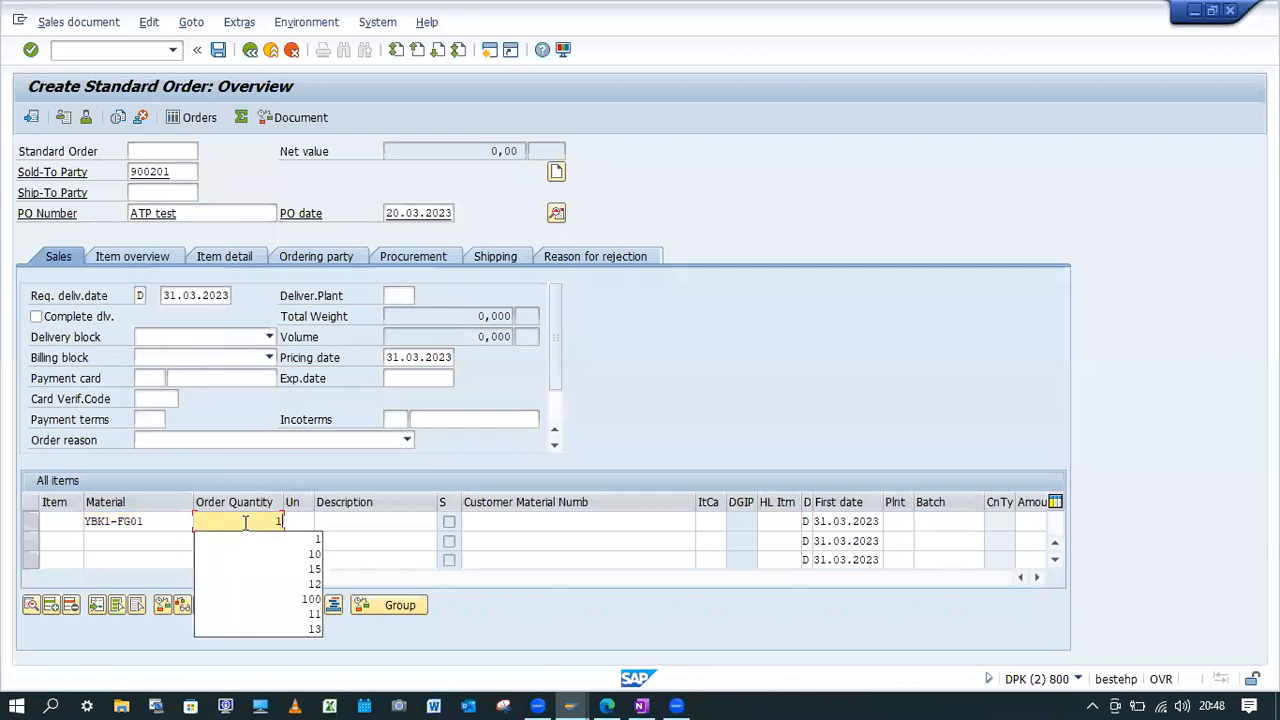
# Set the requested delivery date to 21.03.2023 and confirm the order entries to run the availability check.
pyautogui.click(169, 297)
pyautogui.write('2')
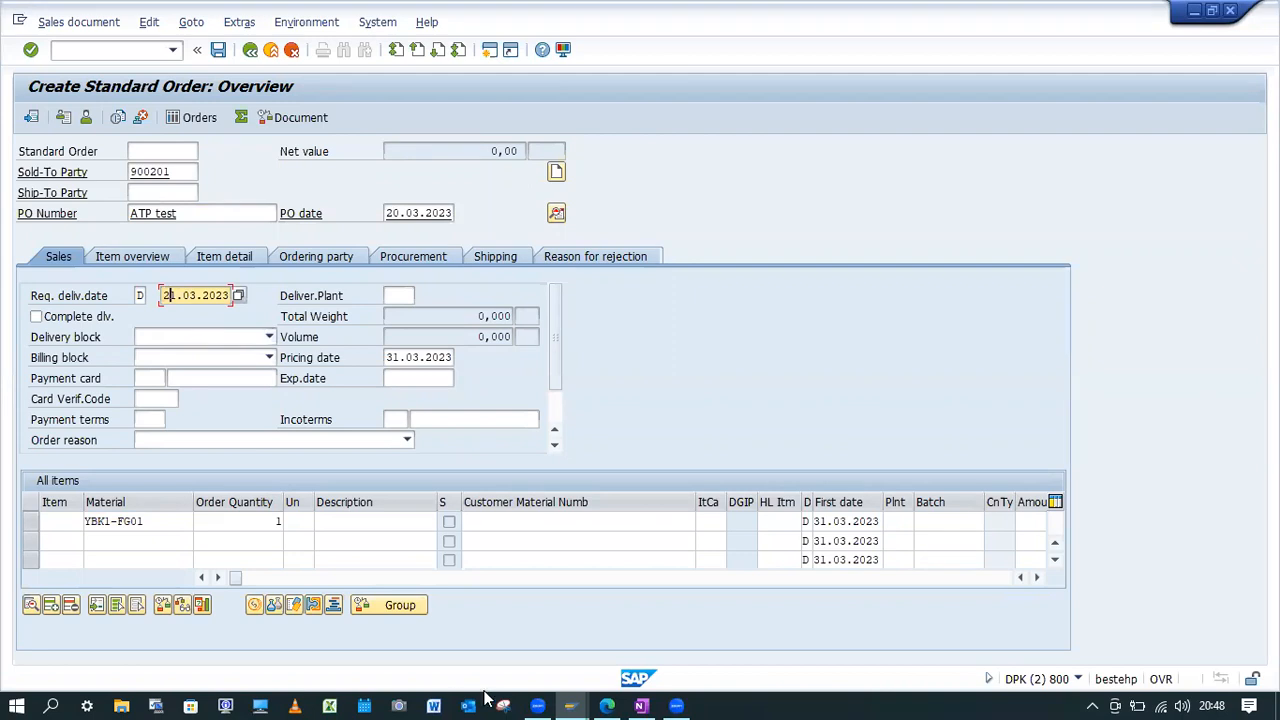
pyautogui.press('Return')
pyautogui.click(157, 521)
pyautogui.click(241, 521)
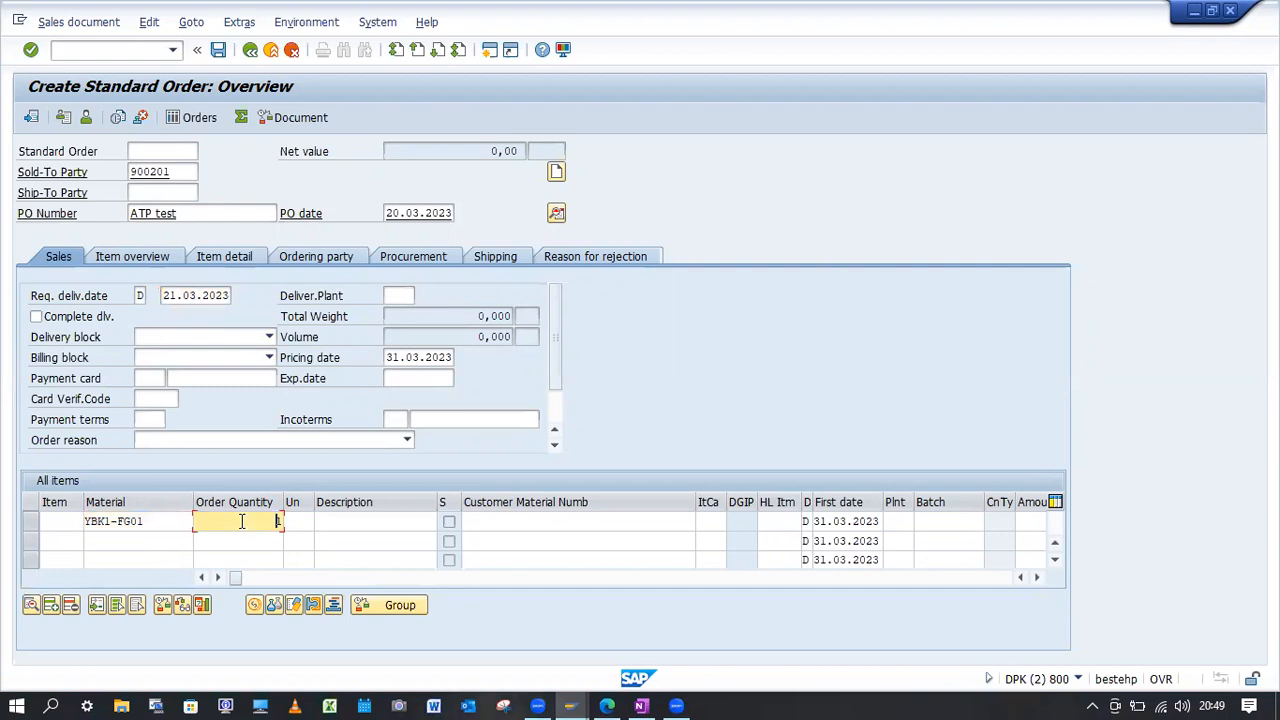
pyautogui.press('Return')
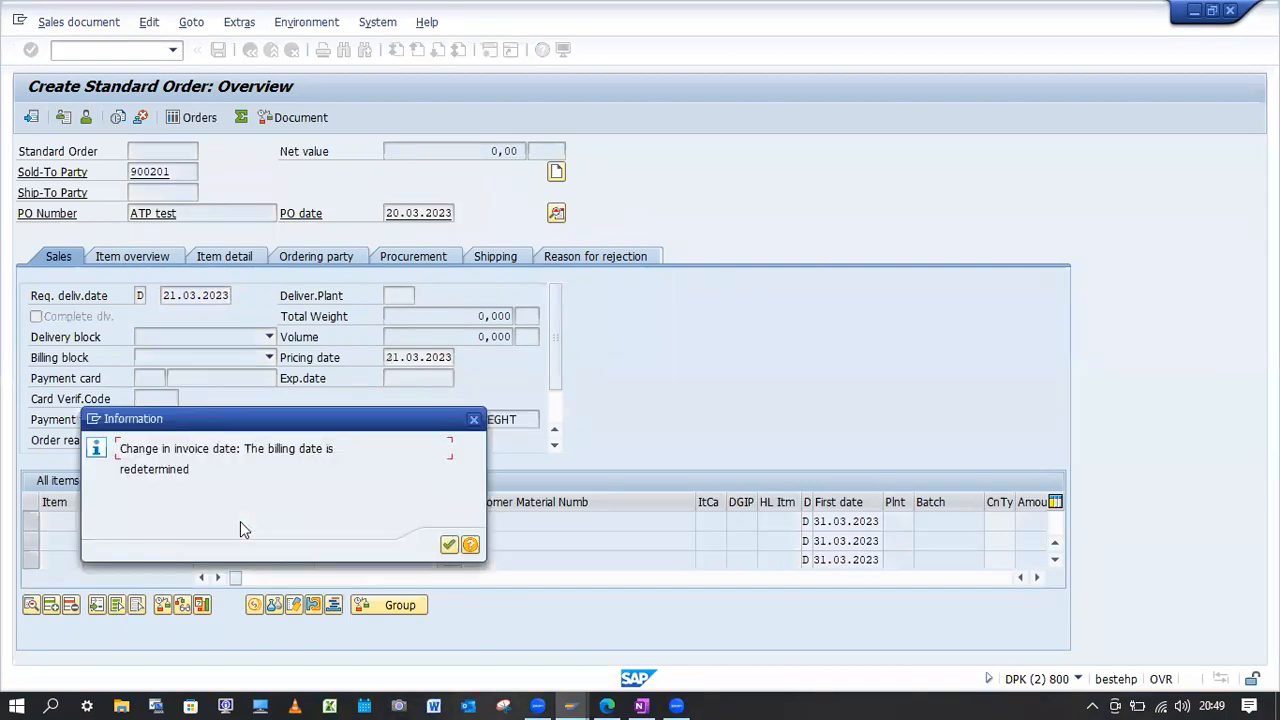
pyautogui.press('Return')
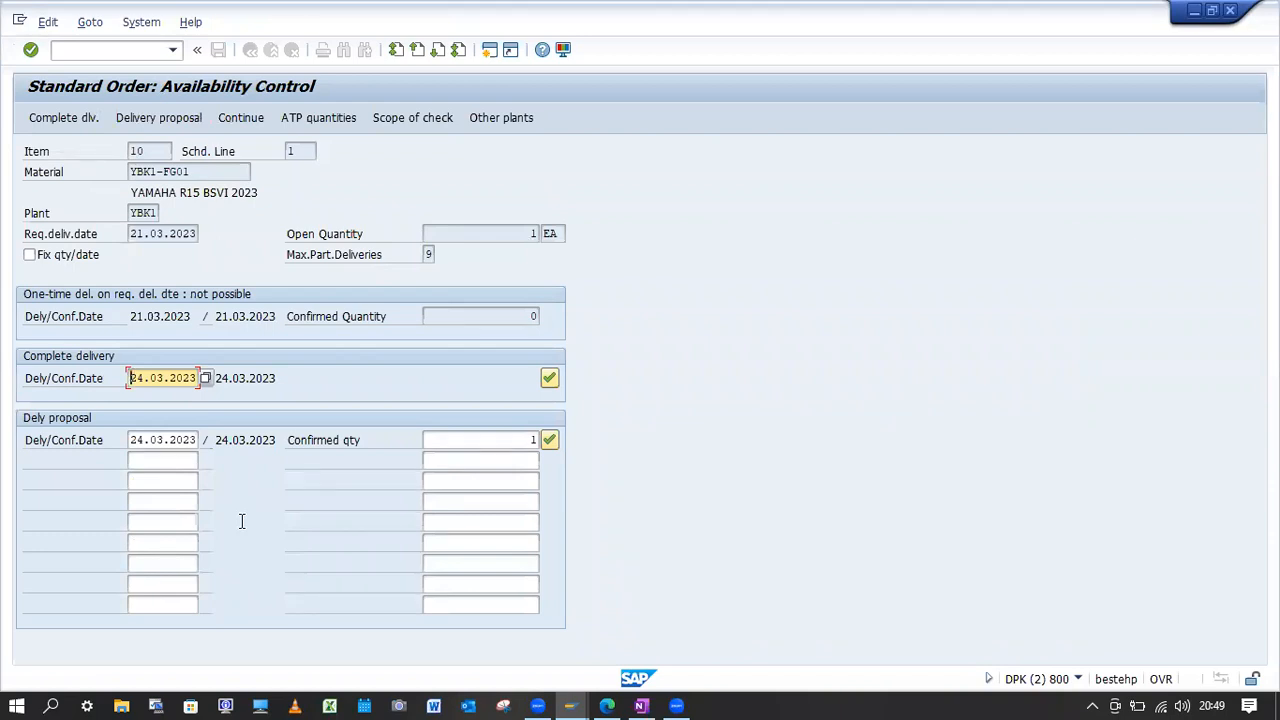
# Return to the Availability Check Control view, set the No check flag for group KP again, and save.
pyautogui.click(567, 706)
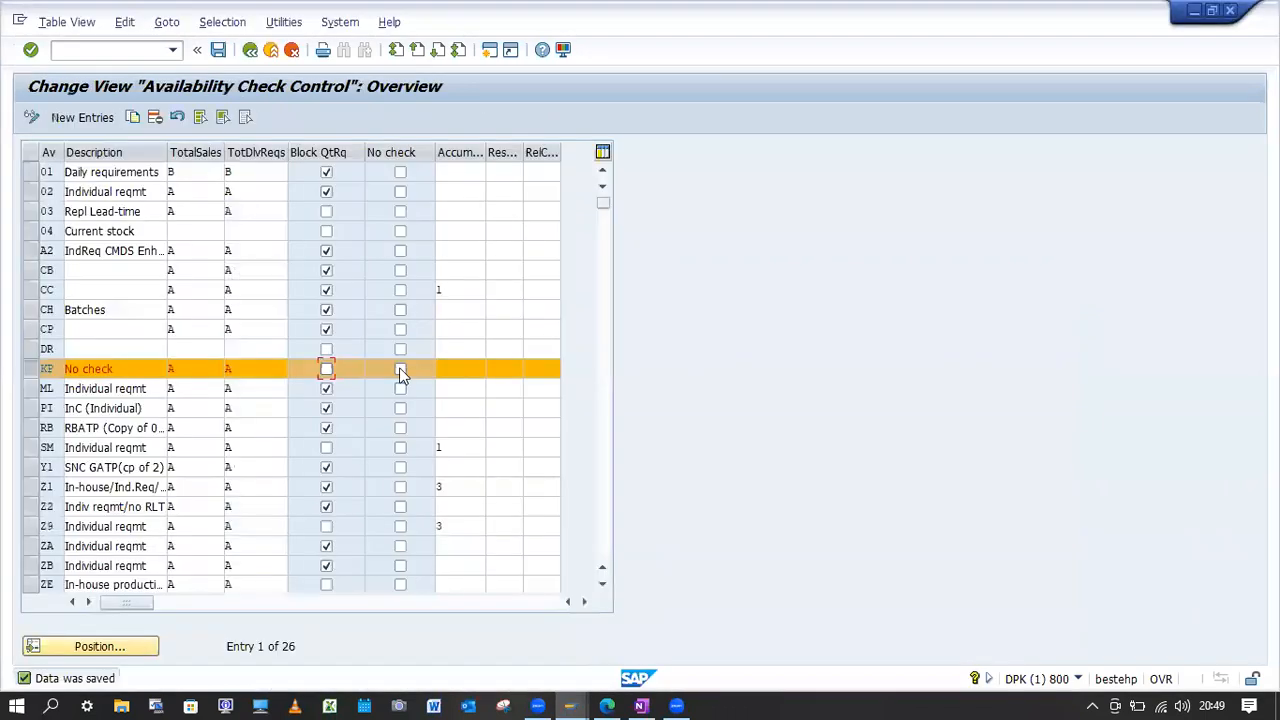
pyautogui.click(218, 49)
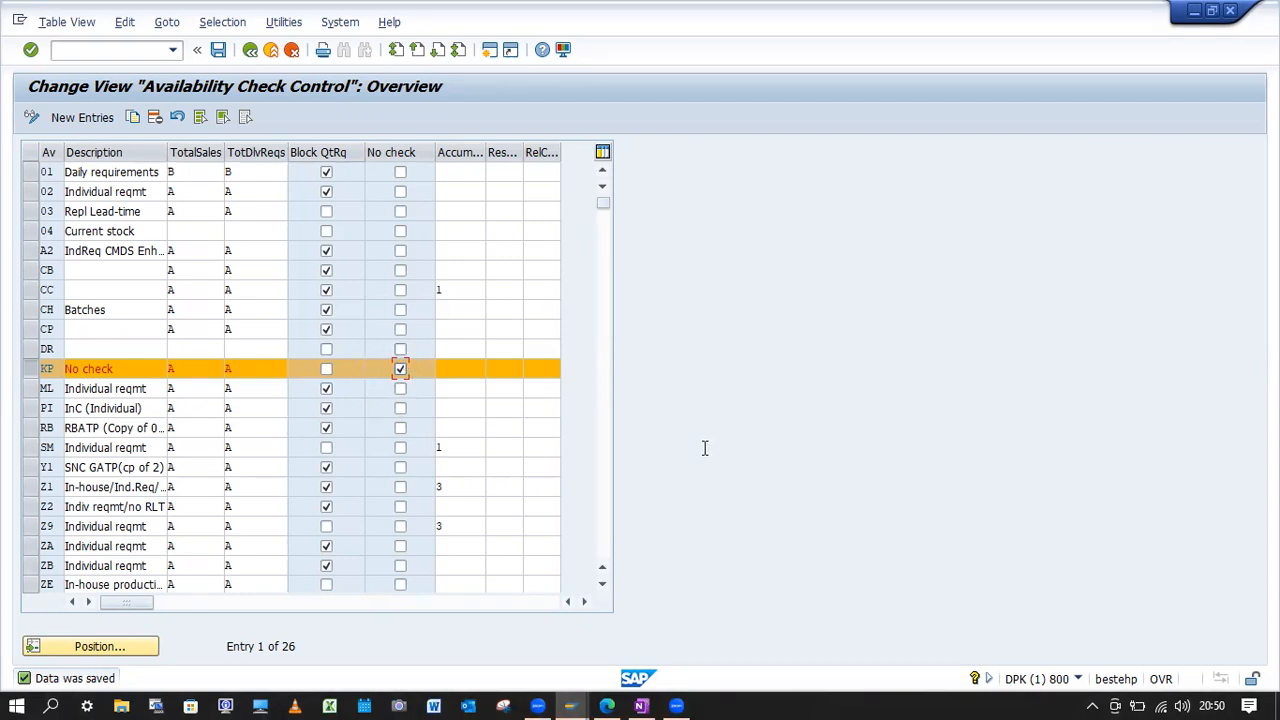
# In the OneNote Accumulation paragraph, bold the recommended value '3' and start a new paragraph after that sentence.
pyautogui.hotkey('alt', 'Tab')
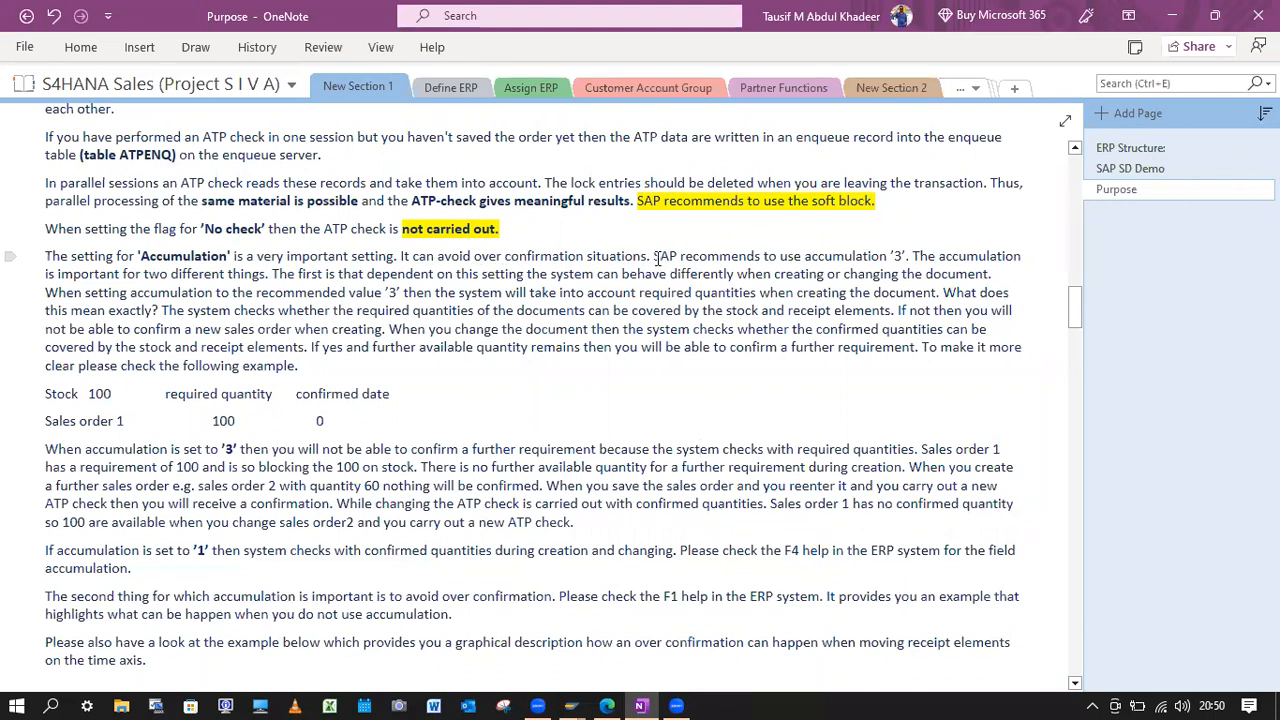
pyautogui.doubleClick(897, 253)
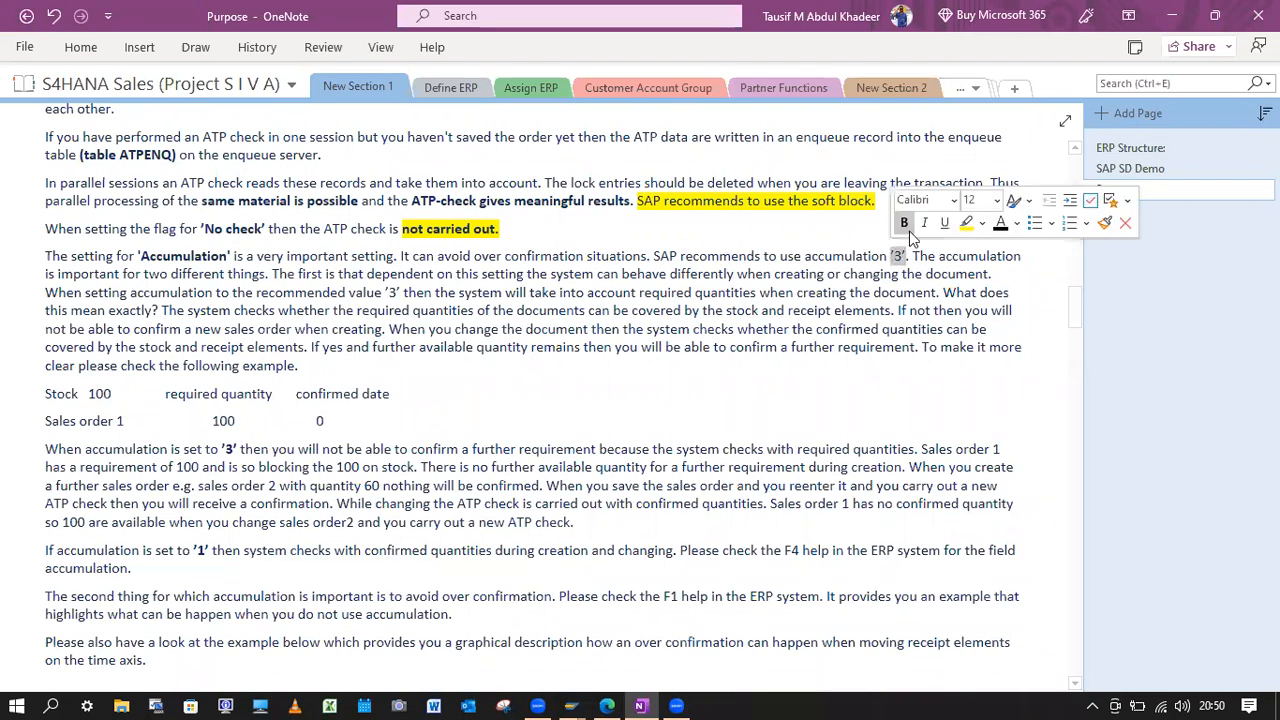
pyautogui.click(916, 256)
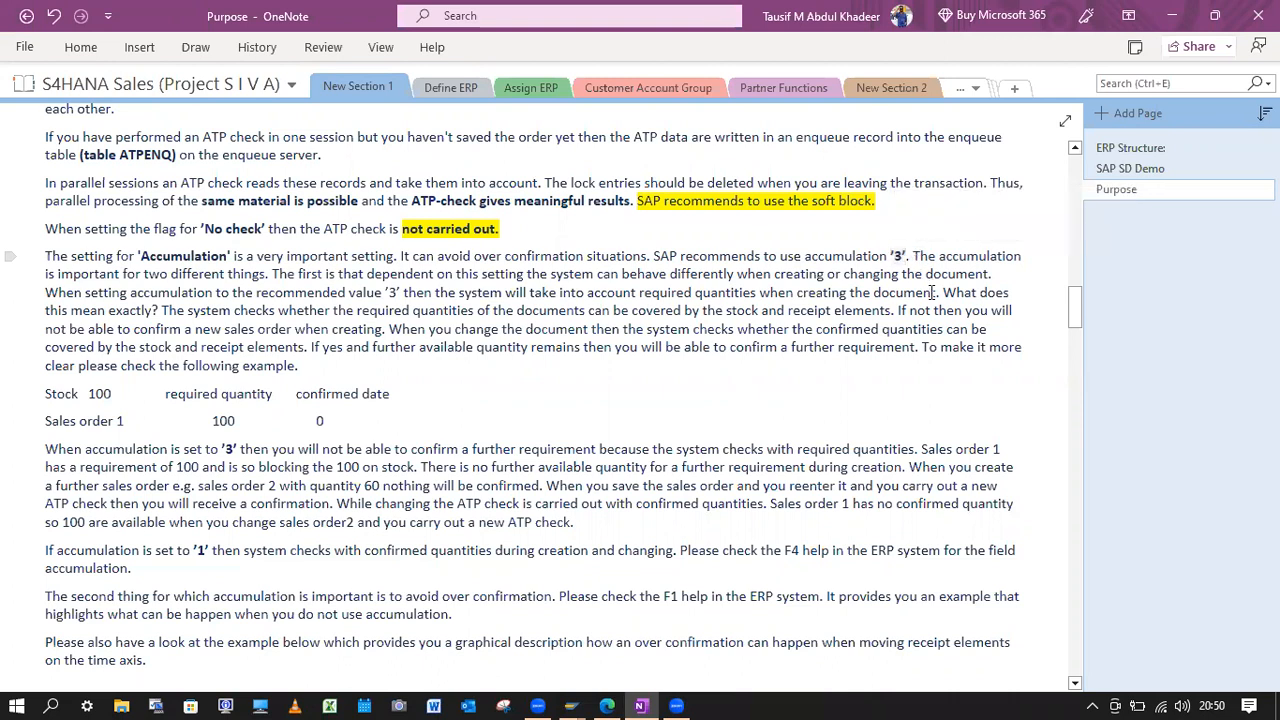
pyautogui.press('Return')
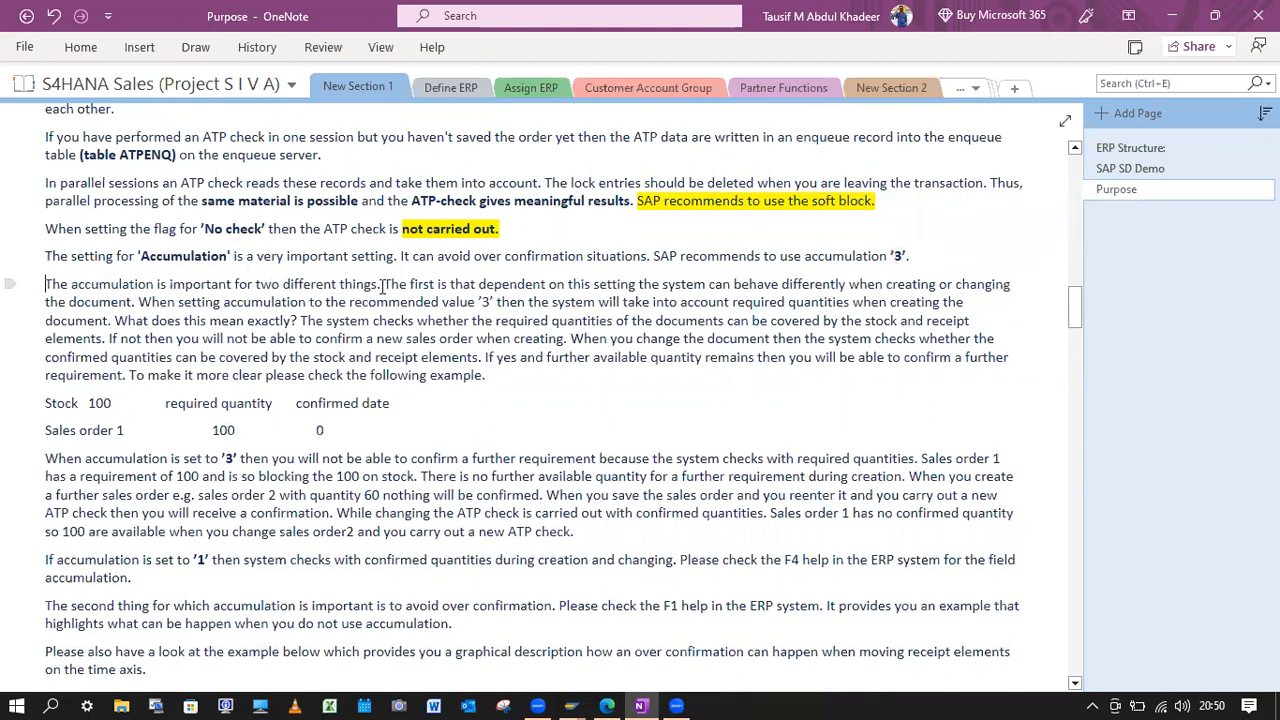
# Bold the word "first" in the paragraph on why accumulation is important.
pyautogui.doubleClick(424, 284)
pyautogui.click(423, 259)
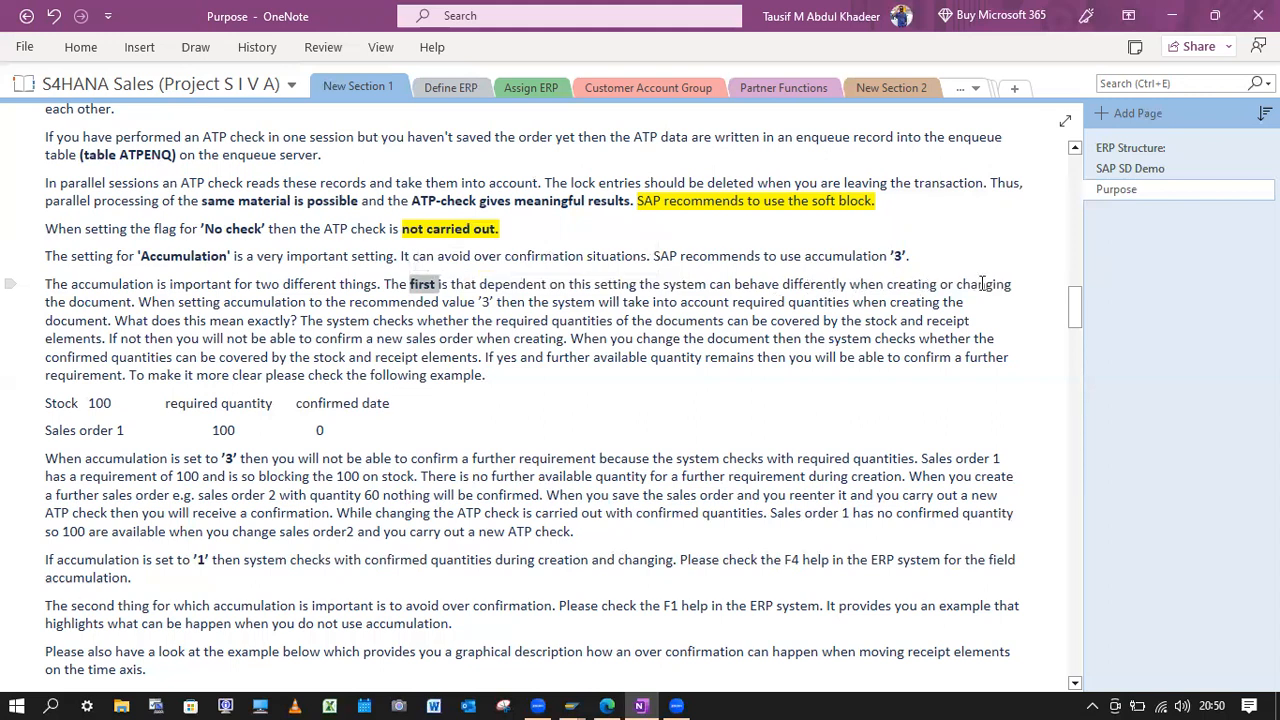
# Bold the recommended value '3' in the accumulation importance paragraph and start a new paragraph before "The system checks whether the required quantities".
pyautogui.click(140, 302)
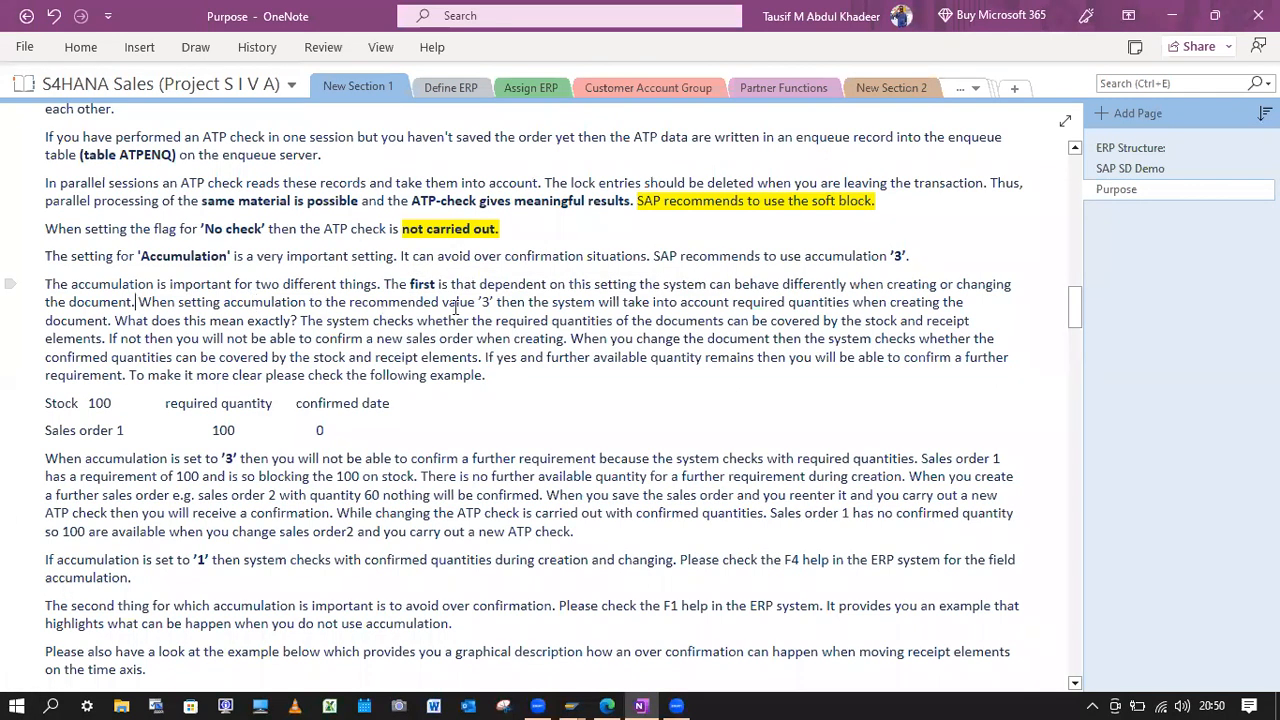
pyautogui.moveTo(495, 302); pyautogui.dragTo(477, 302)
pyautogui.click(509, 318)
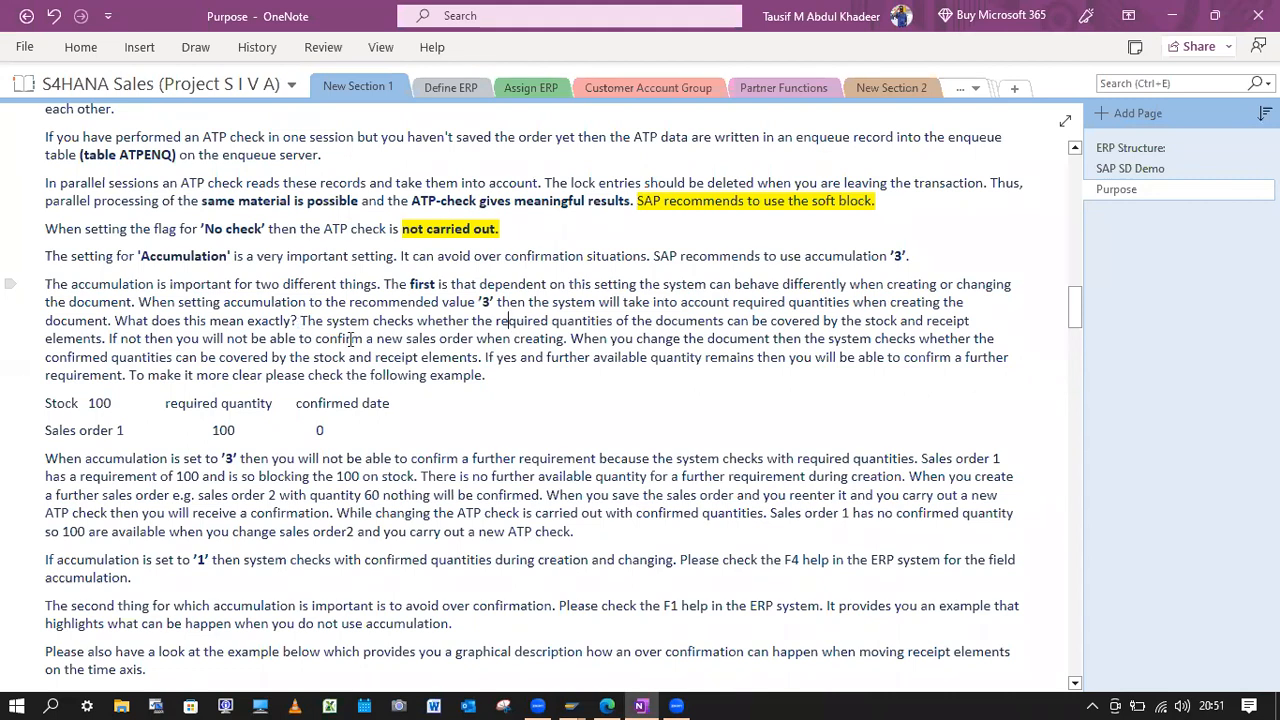
pyautogui.press('Return')
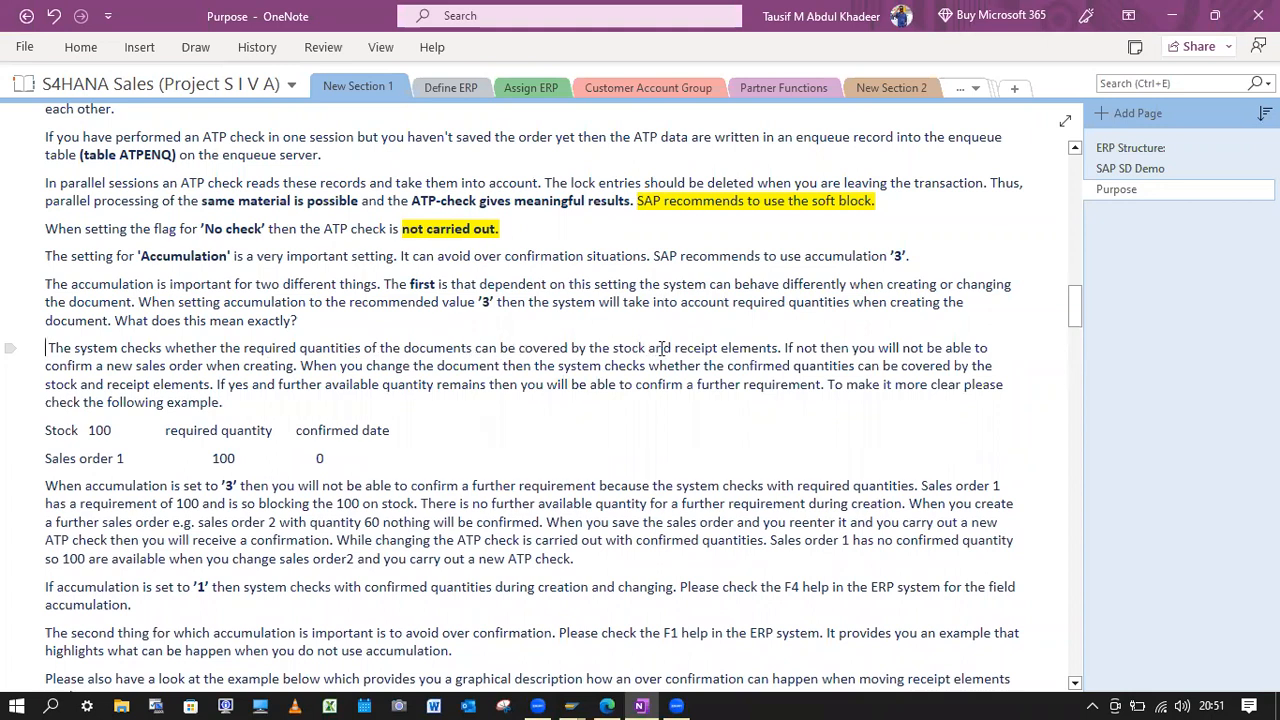
# Bold "the stock and receipt elements" in the first sentence of the new paragraph.
pyautogui.moveTo(777, 348); pyautogui.dragTo(594, 348)
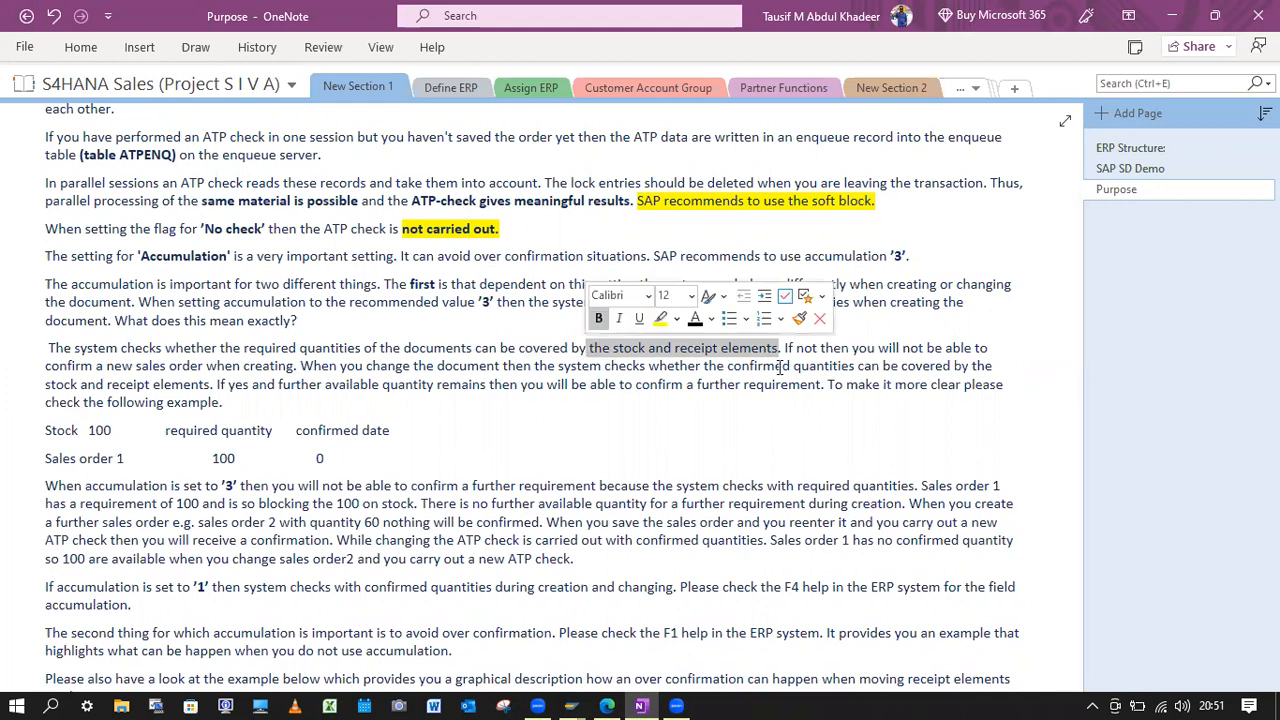
pyautogui.hotkey('ctrl', 'b')
pyautogui.click(821, 349)
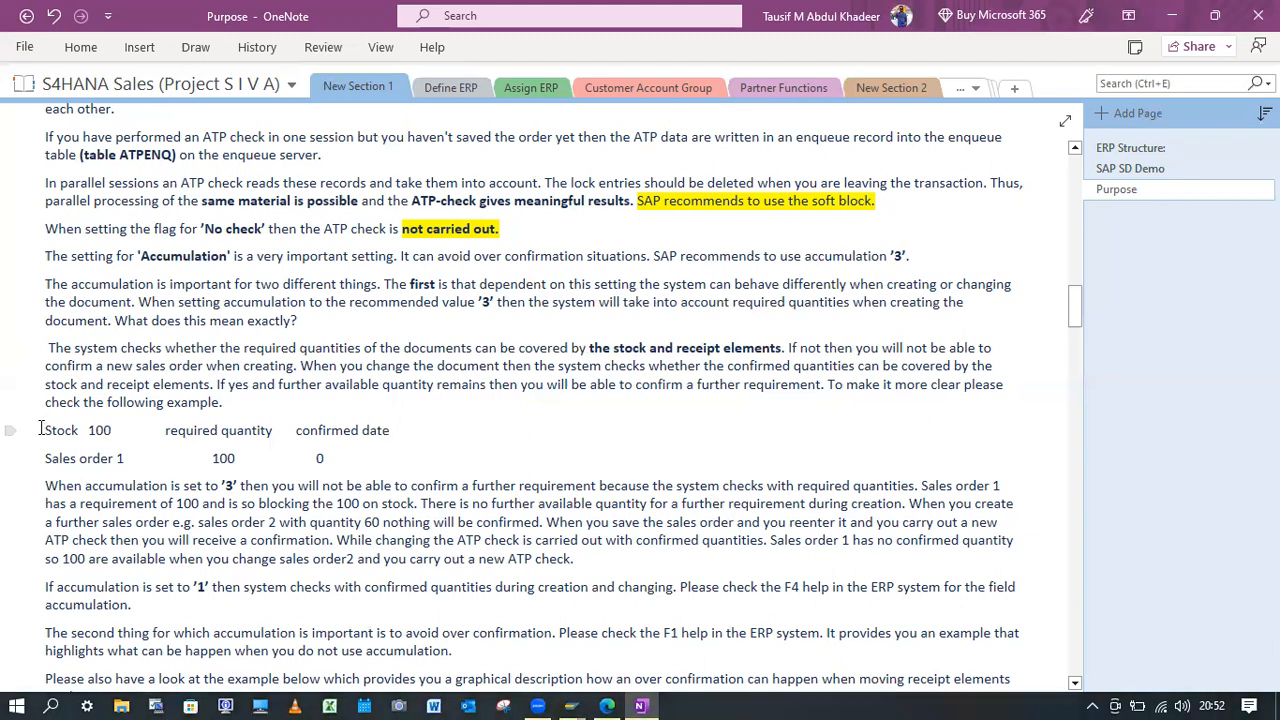
# Examine the accumulation example's stock, sales order 1, required quantity and confirmed values.
pyautogui.moveTo(40, 428); pyautogui.dragTo(114, 431)
pyautogui.click(247, 455)
pyautogui.moveTo(110, 430); pyautogui.dragTo(43, 430)
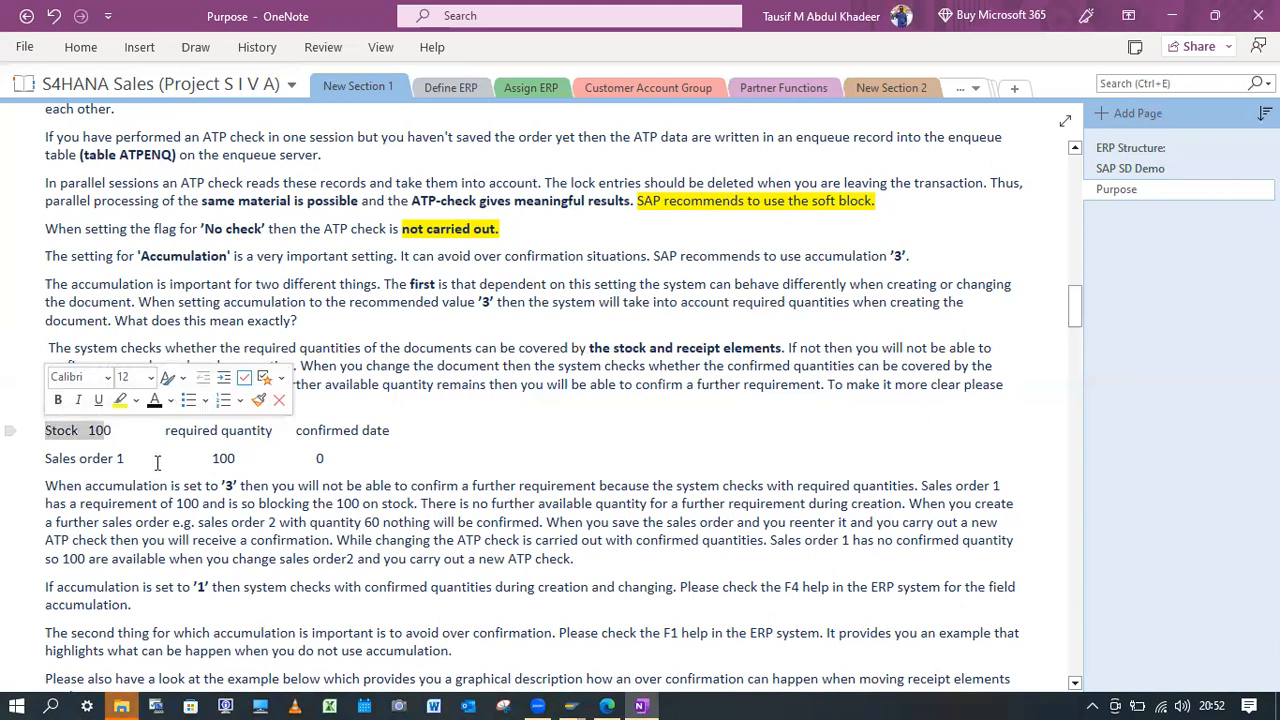
pyautogui.moveTo(125, 458); pyautogui.dragTo(44, 458)
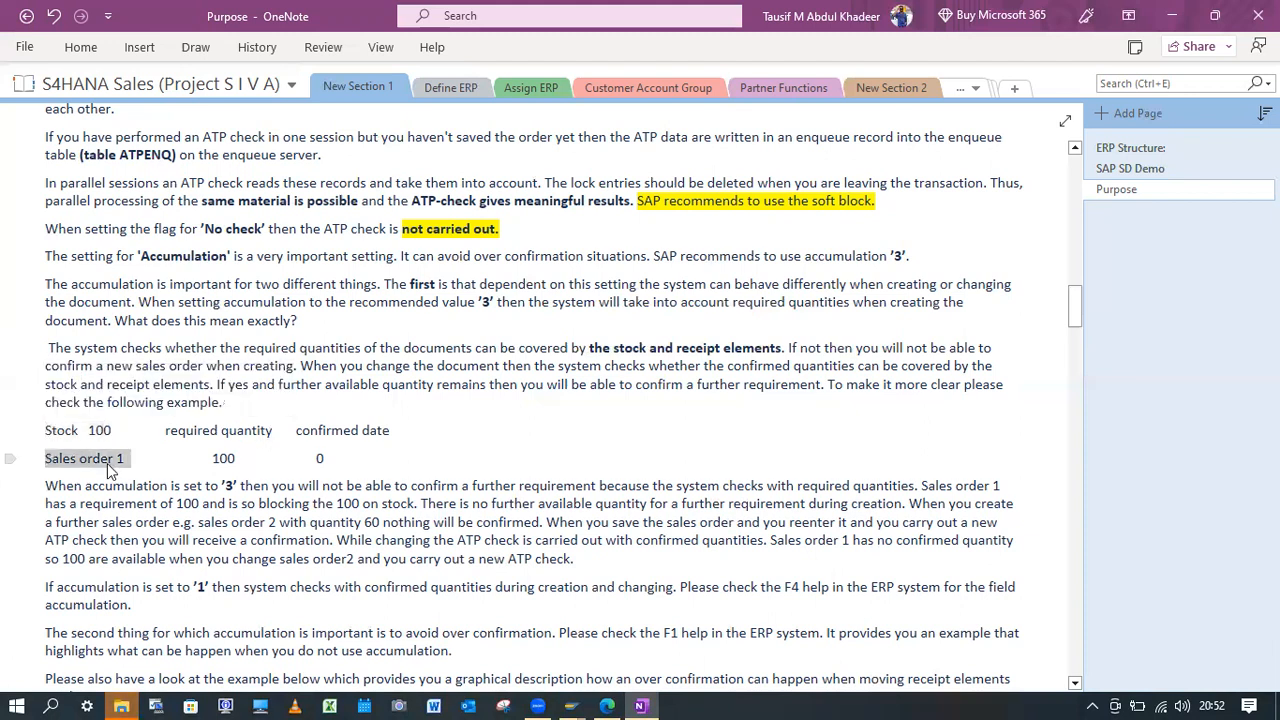
pyautogui.moveTo(243, 458); pyautogui.dragTo(196, 458)
pyautogui.moveTo(422, 437); pyautogui.dragTo(309, 459)
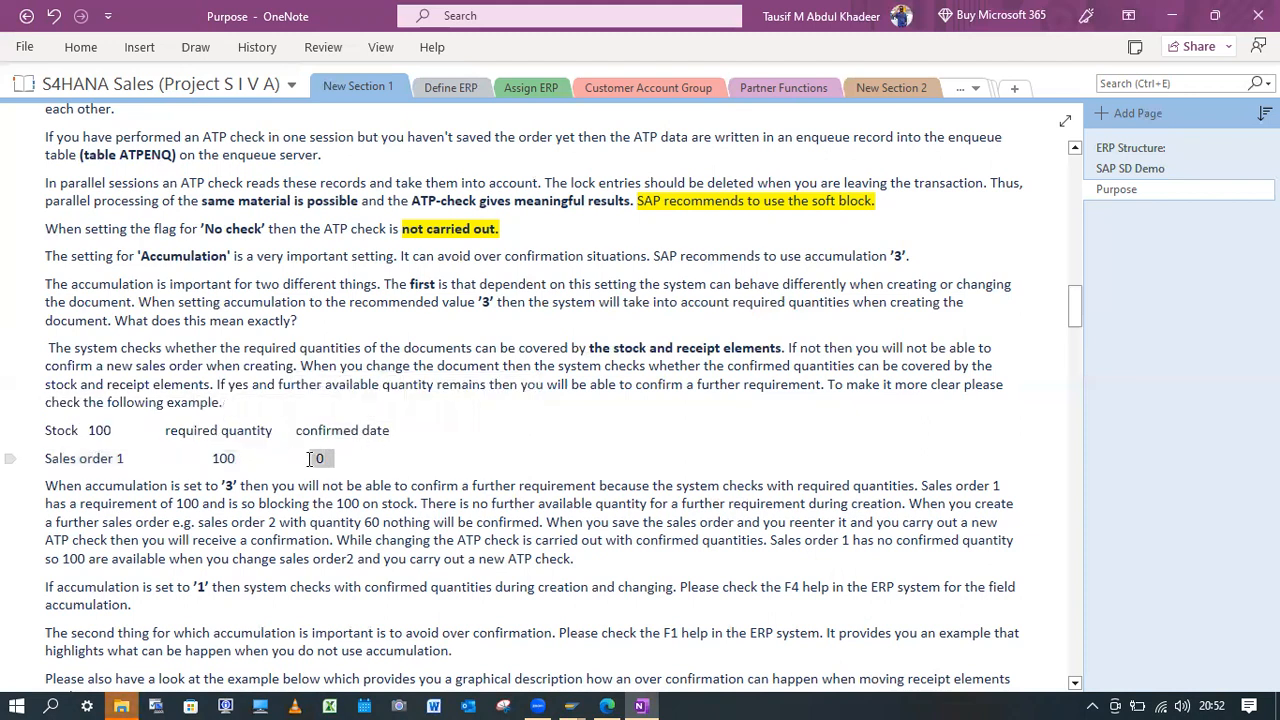
pyautogui.click(83, 458)
# Switch to the SAP Standard Order session, leave the availability control and start transaction MB1C.
pyautogui.moveTo(571, 706)
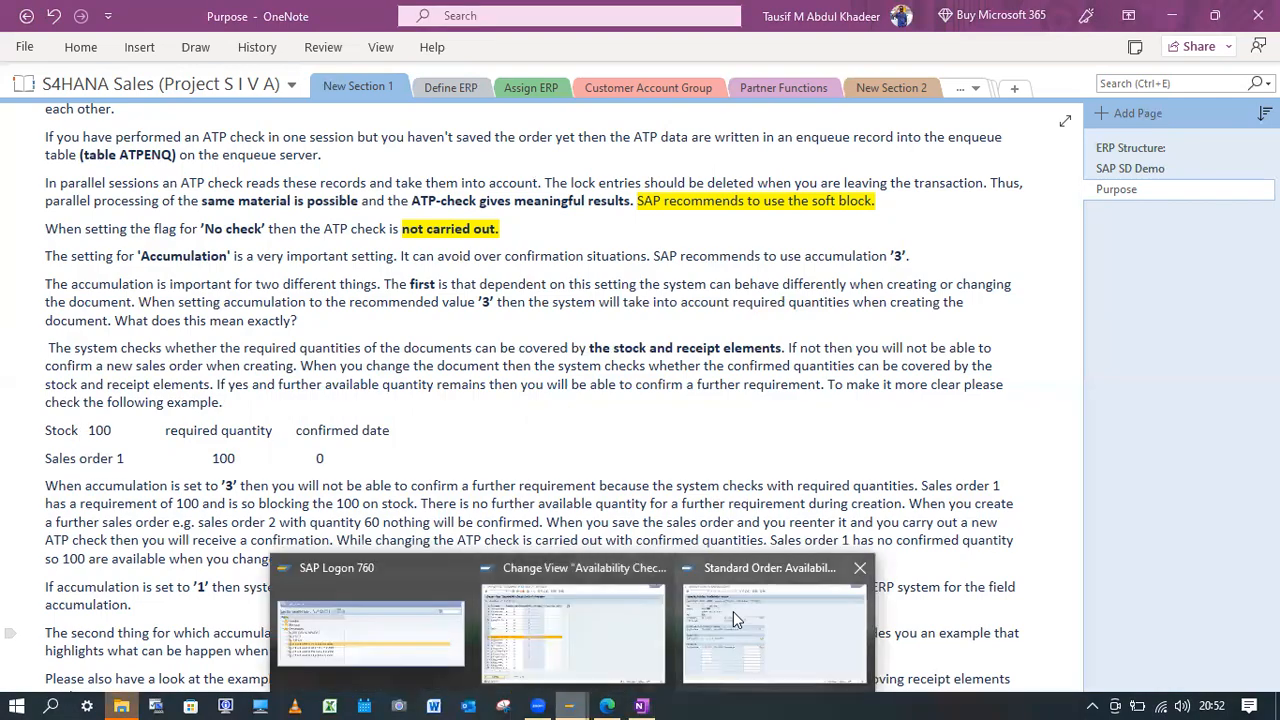
pyautogui.click(733, 611)
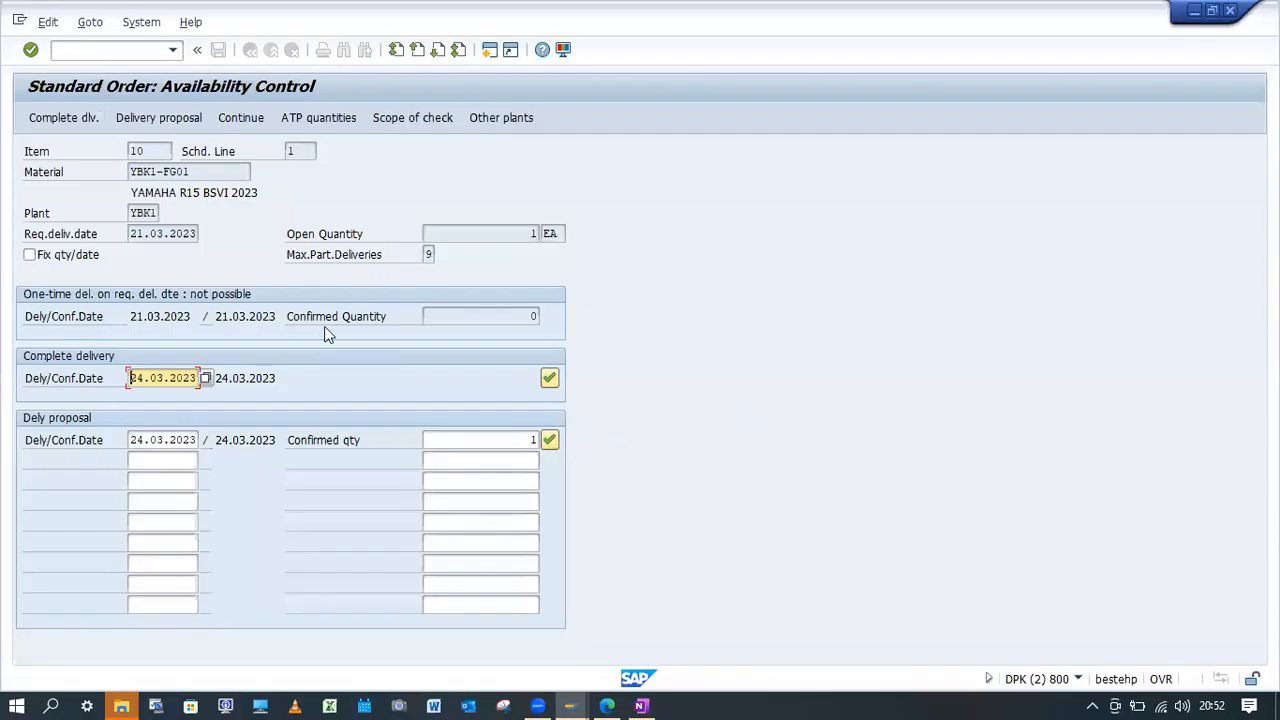
pyautogui.click(111, 50)
pyautogui.write('/n')
pyautogui.press('Return')
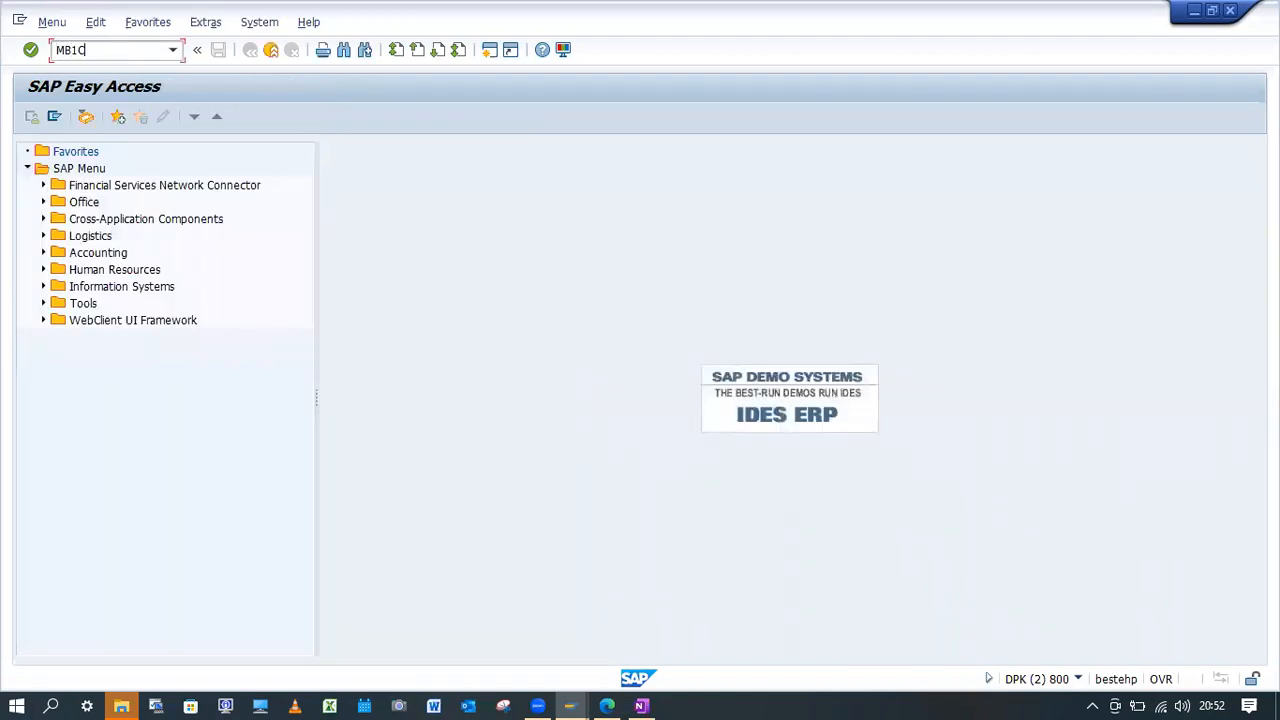
pyautogui.press('Return')
# Enter movement type 561, plant YBK1 and storage location YBK1 as goods receipt defaults, and confirm.
pyautogui.click(146, 275)
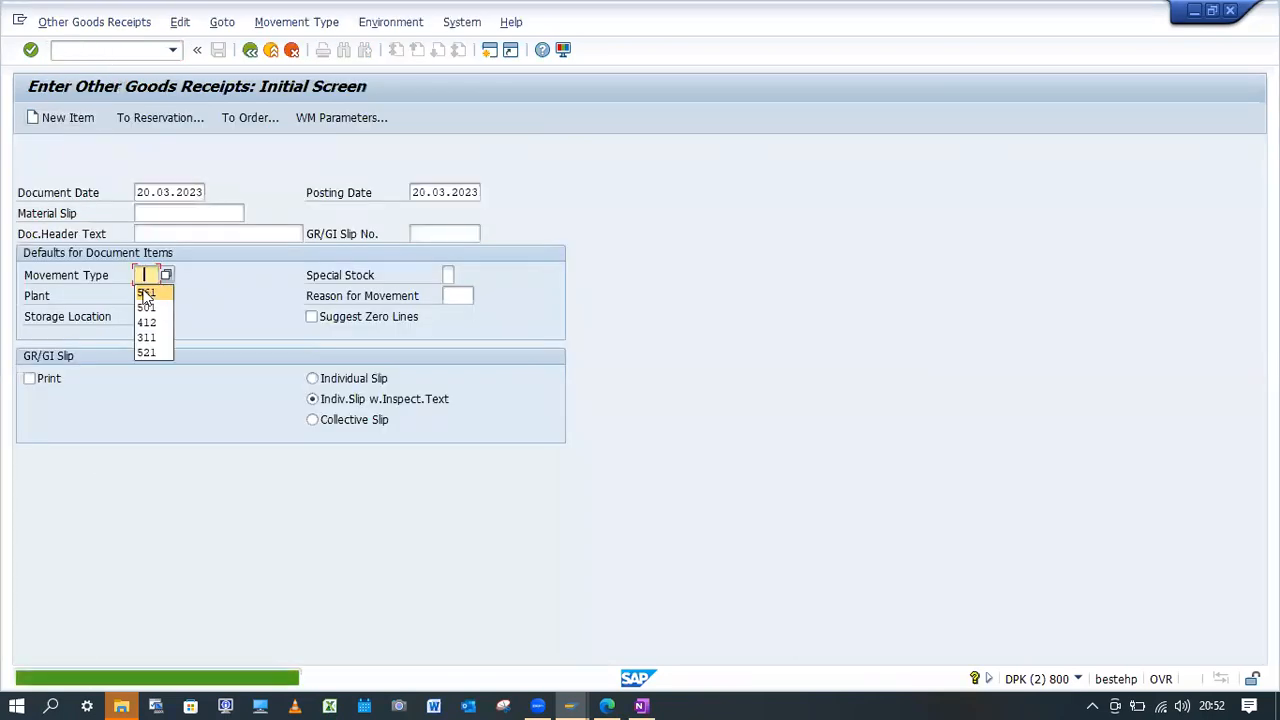
pyautogui.click(146, 292)
pyautogui.click(150, 316)
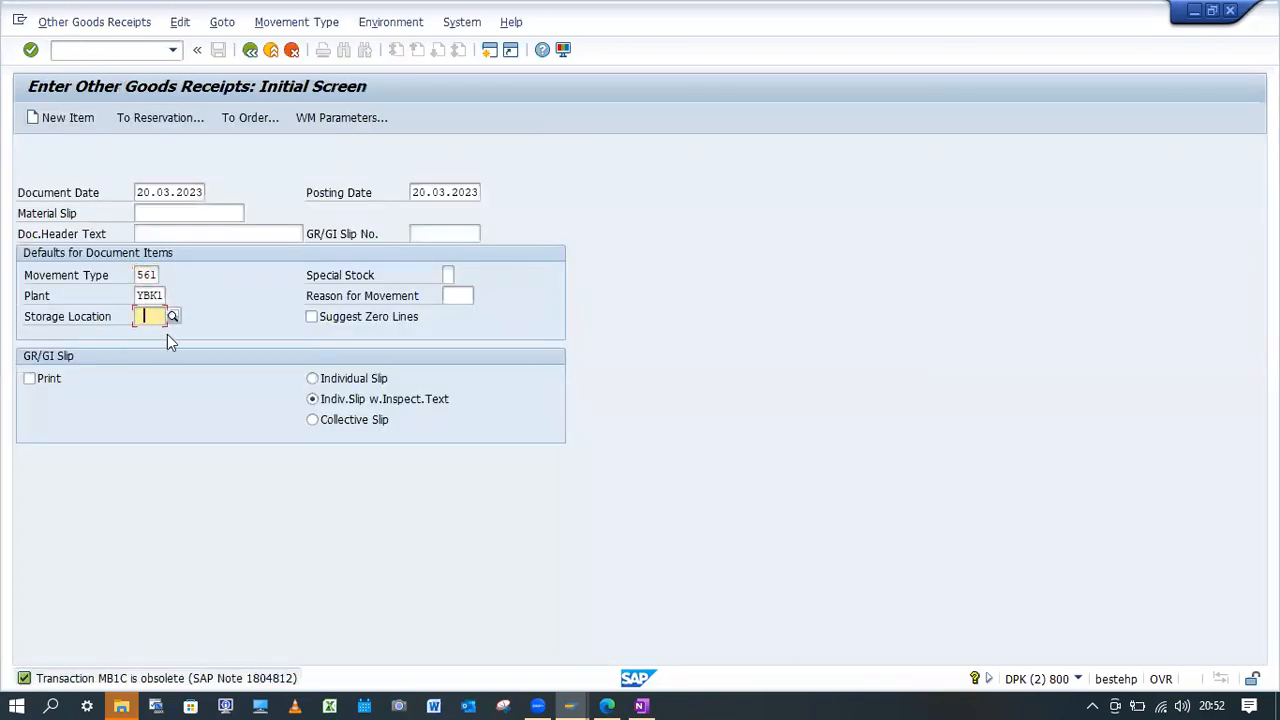
pyautogui.click(144, 311)
pyautogui.click(144, 311)
pyautogui.write('YBK1')
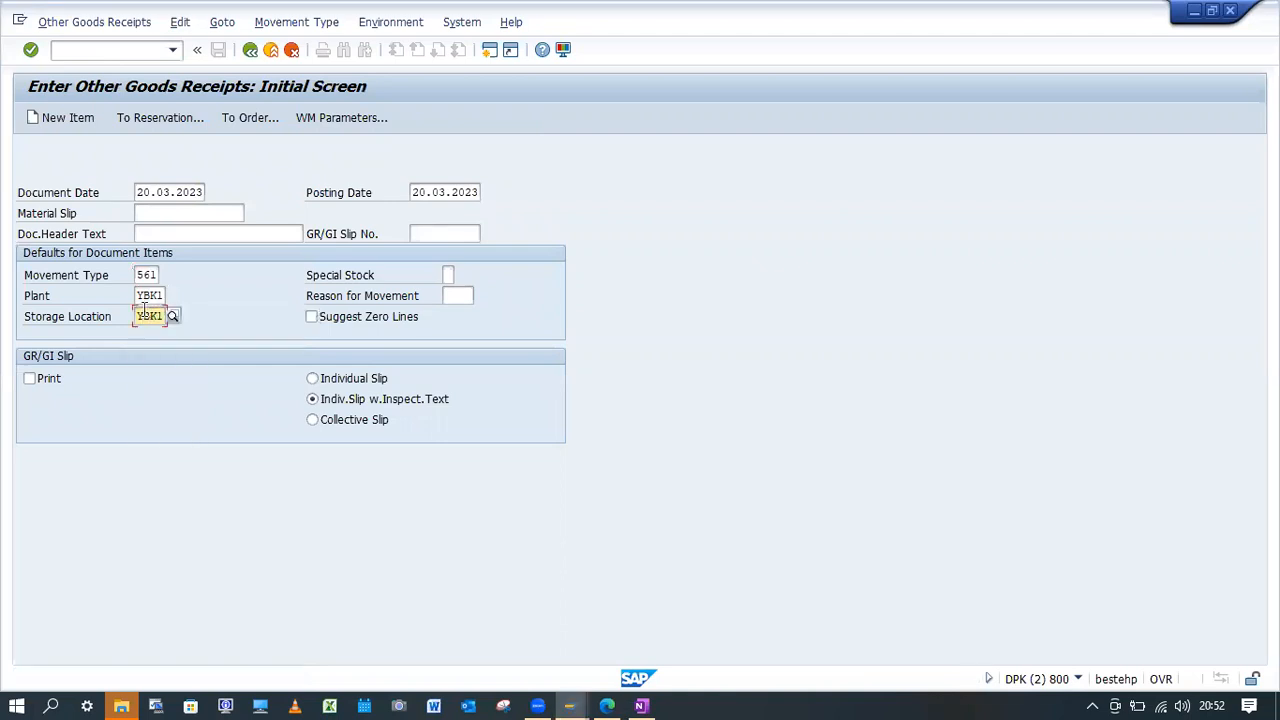
pyautogui.press('Return')
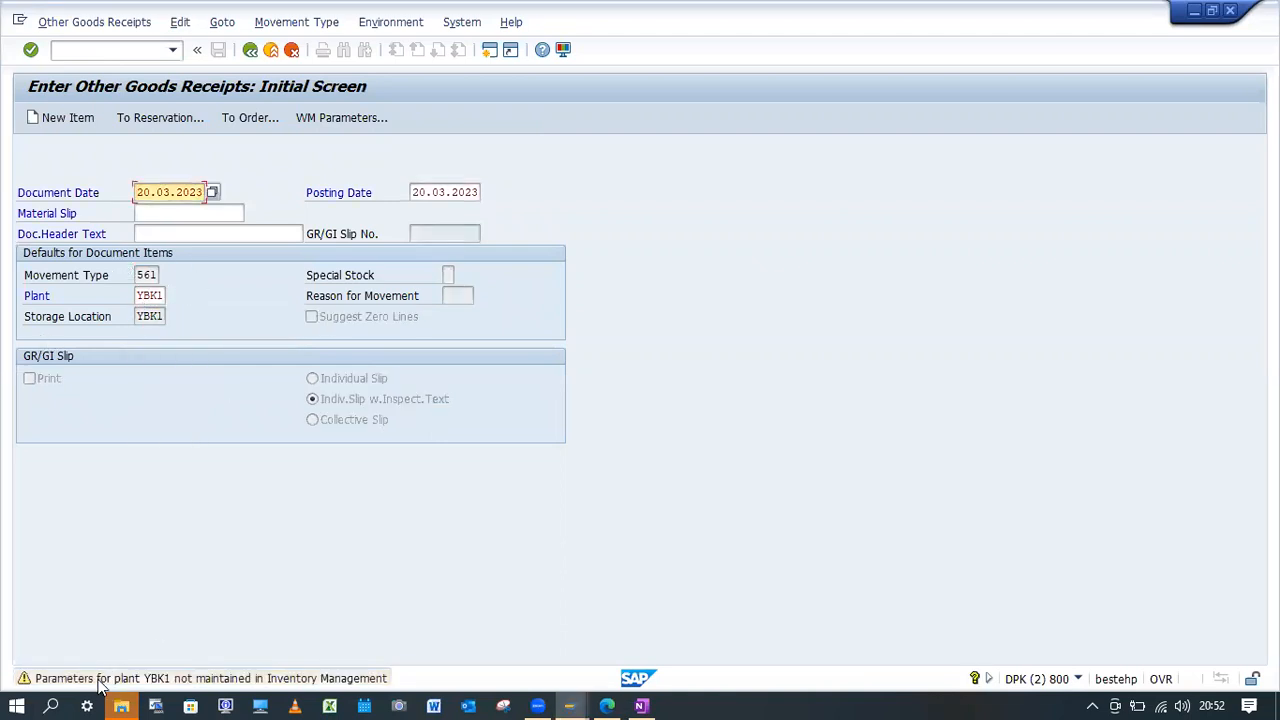
# Read the detailed help for the plant YBK1 warning and follow it to the Plant Parameters customizing activity.
pyautogui.click(573, 698)
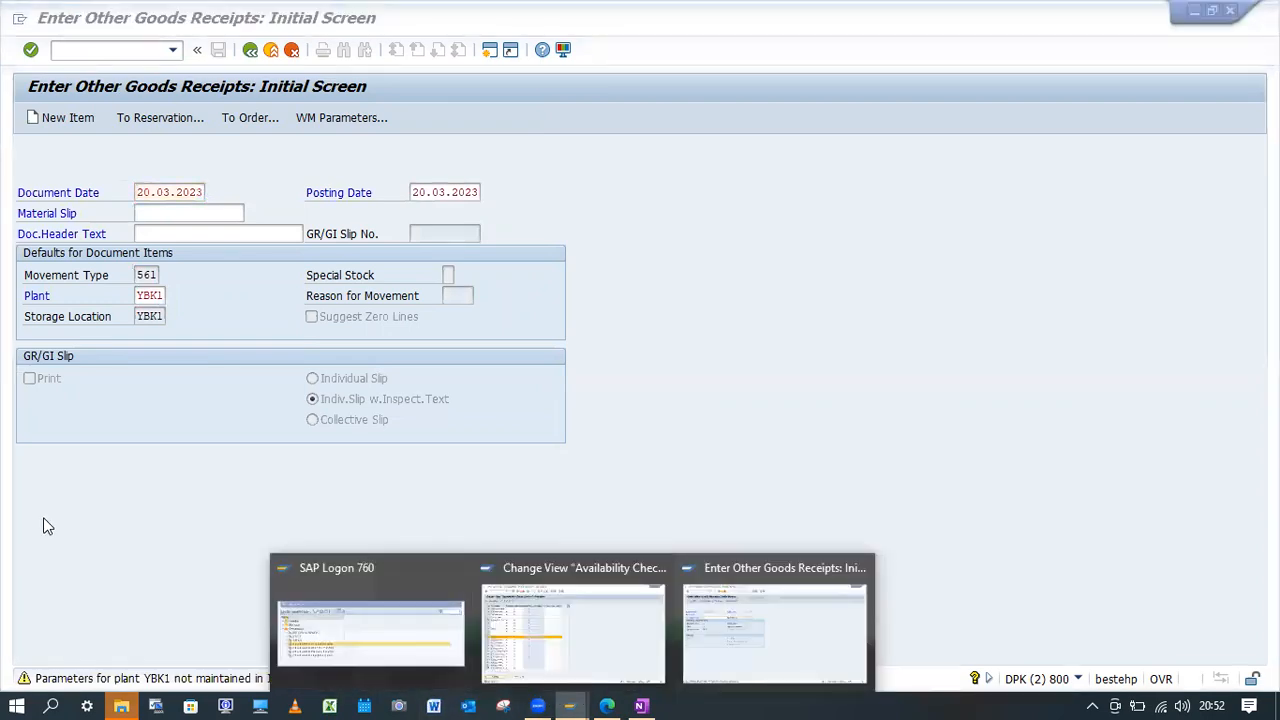
pyautogui.click(44, 519)
pyautogui.click(77, 684)
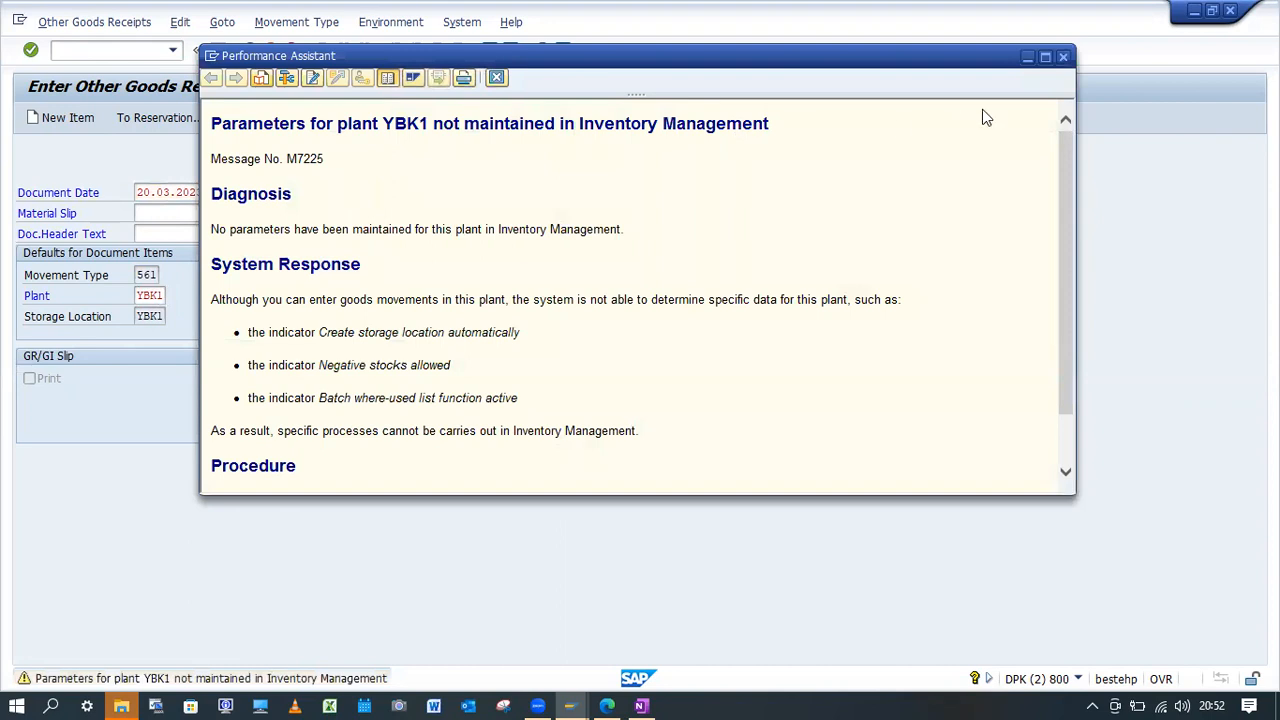
pyautogui.scroll(-2, 1068, 298)
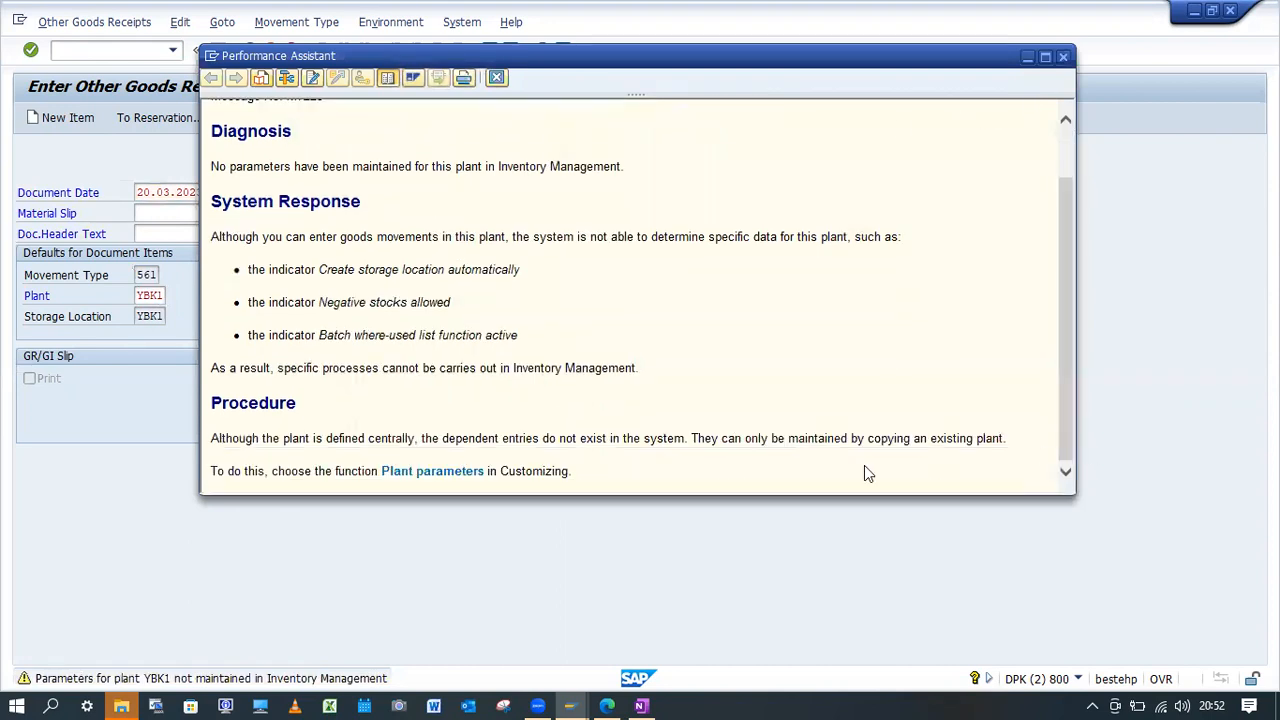
pyautogui.click(466, 475)
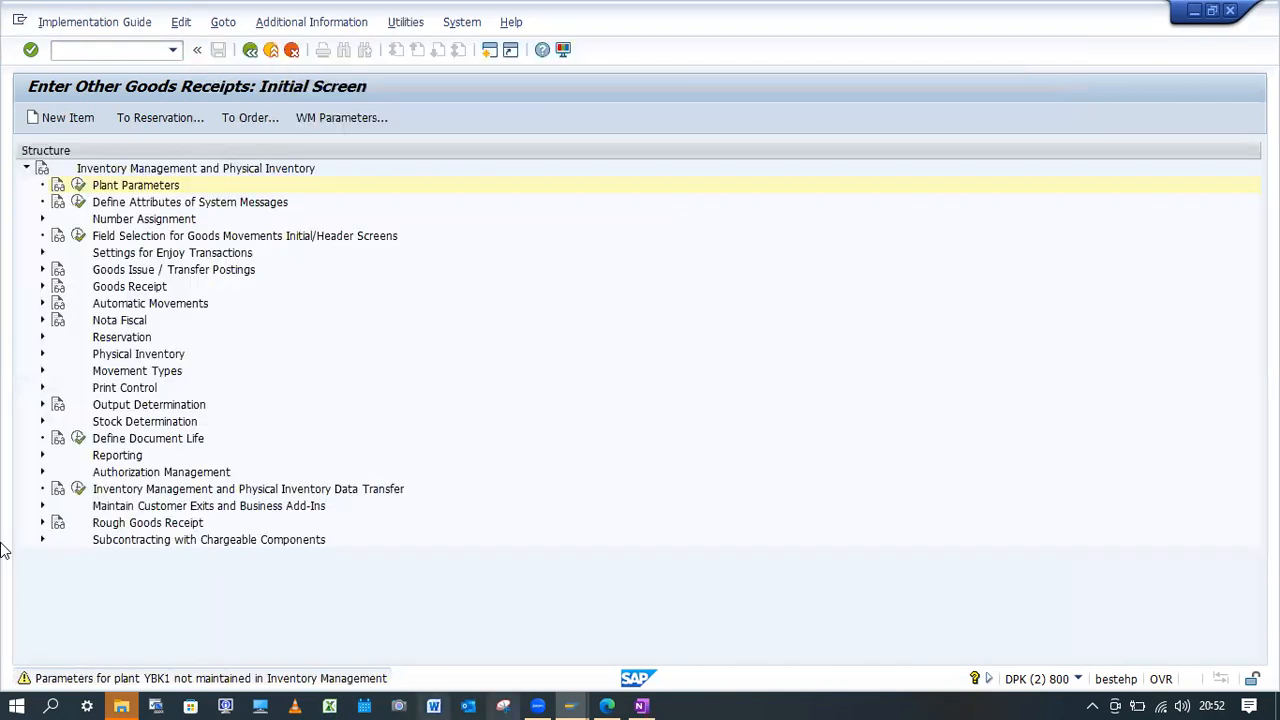
pyautogui.click(78, 187)
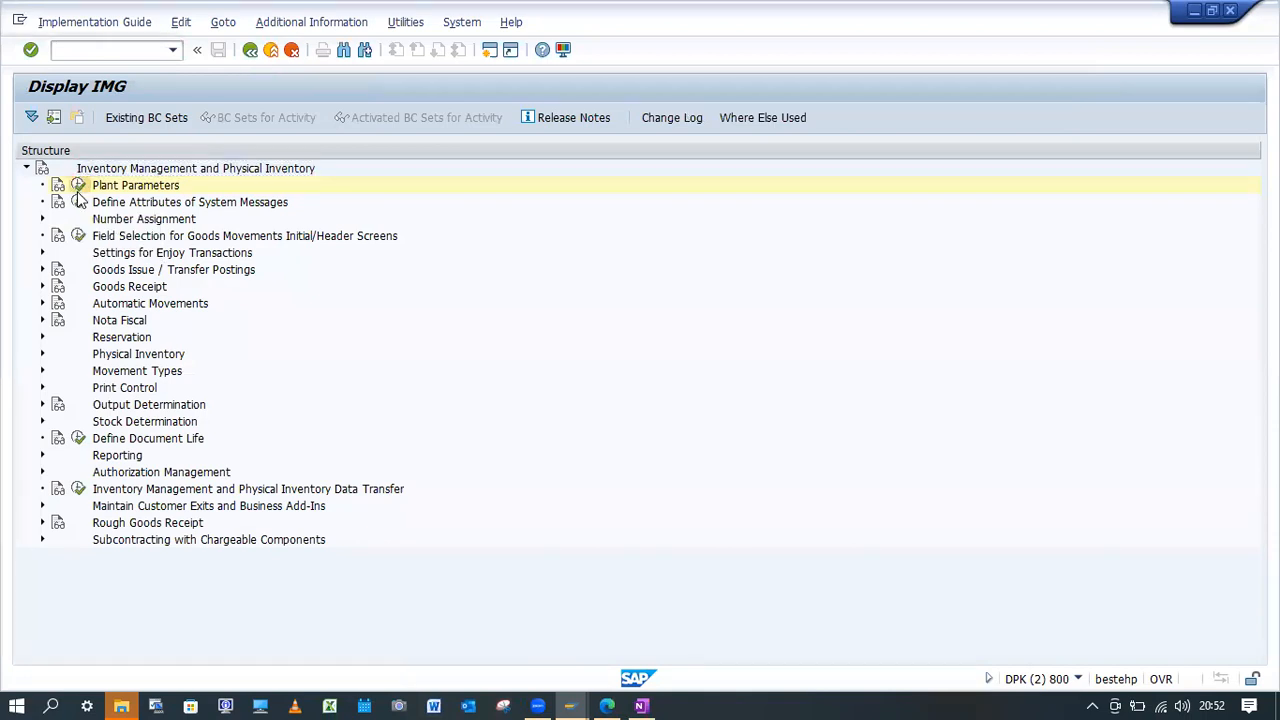
# Copy plant 0001's general inventory management settings to plant YBK1, save, and return to the goods receipt screen.
pyautogui.click(25, 173)
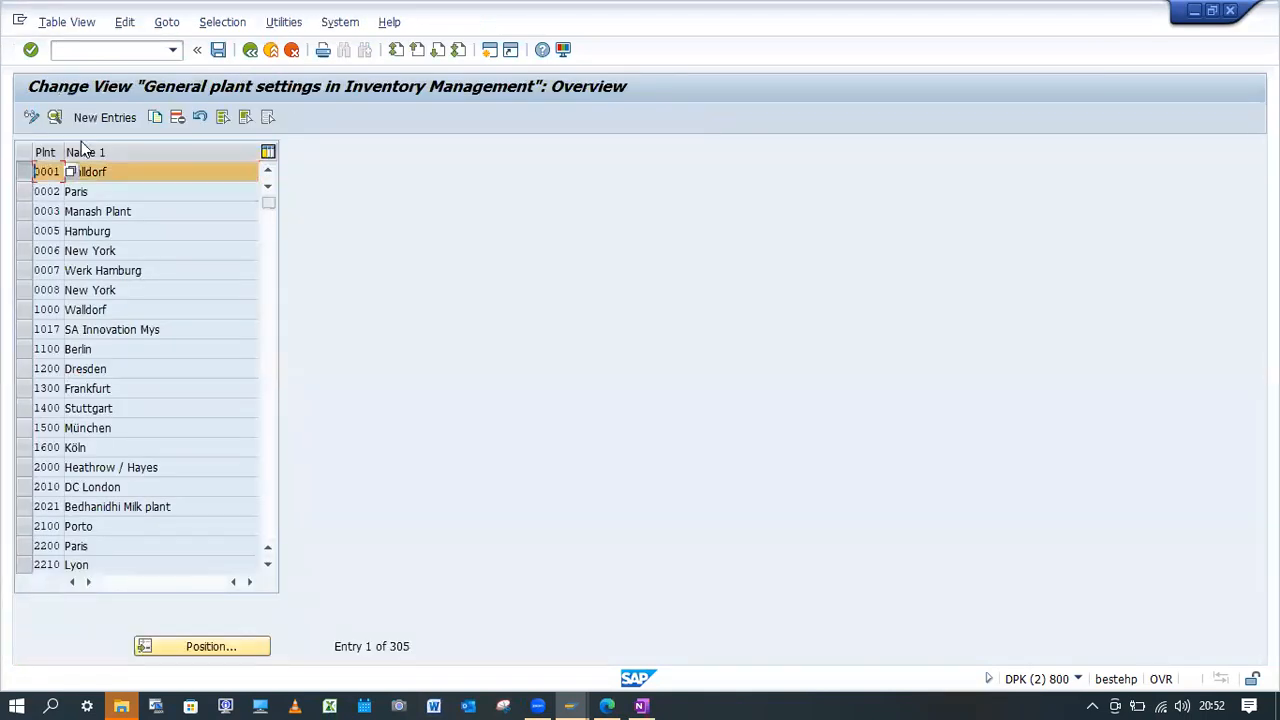
pyautogui.click(55, 117)
pyautogui.press('F6')
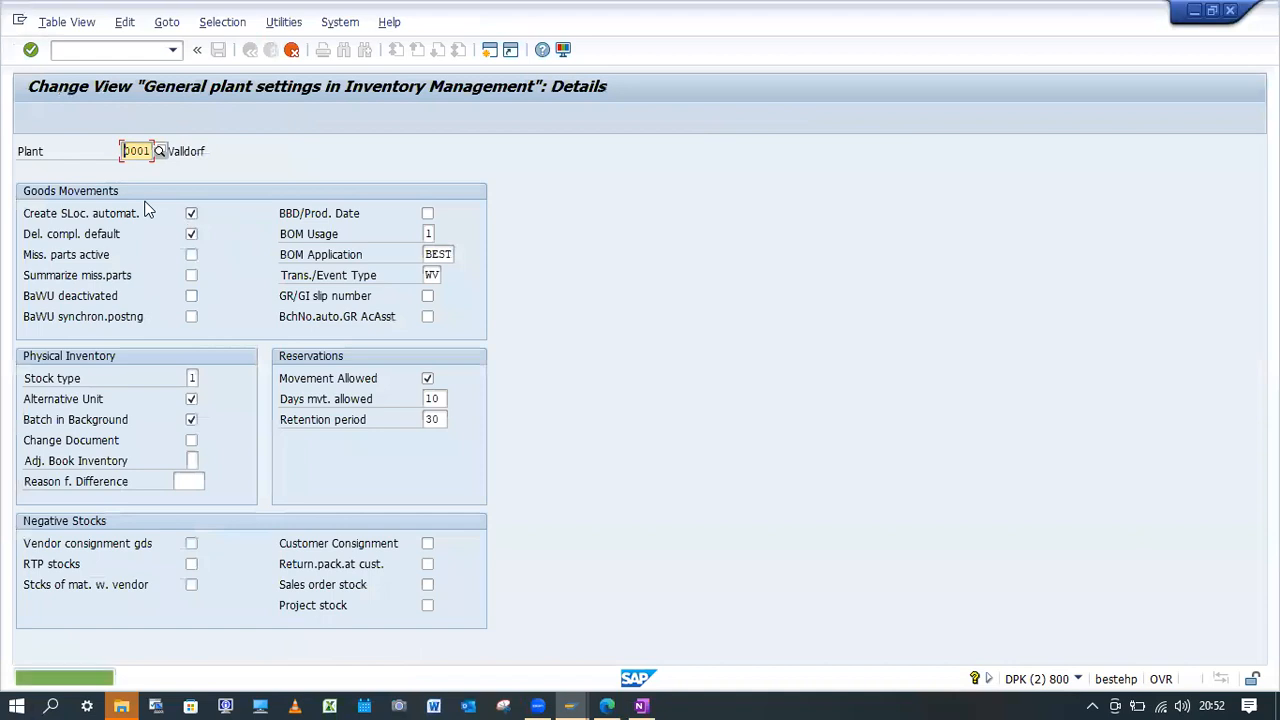
pyautogui.write('YBK1')
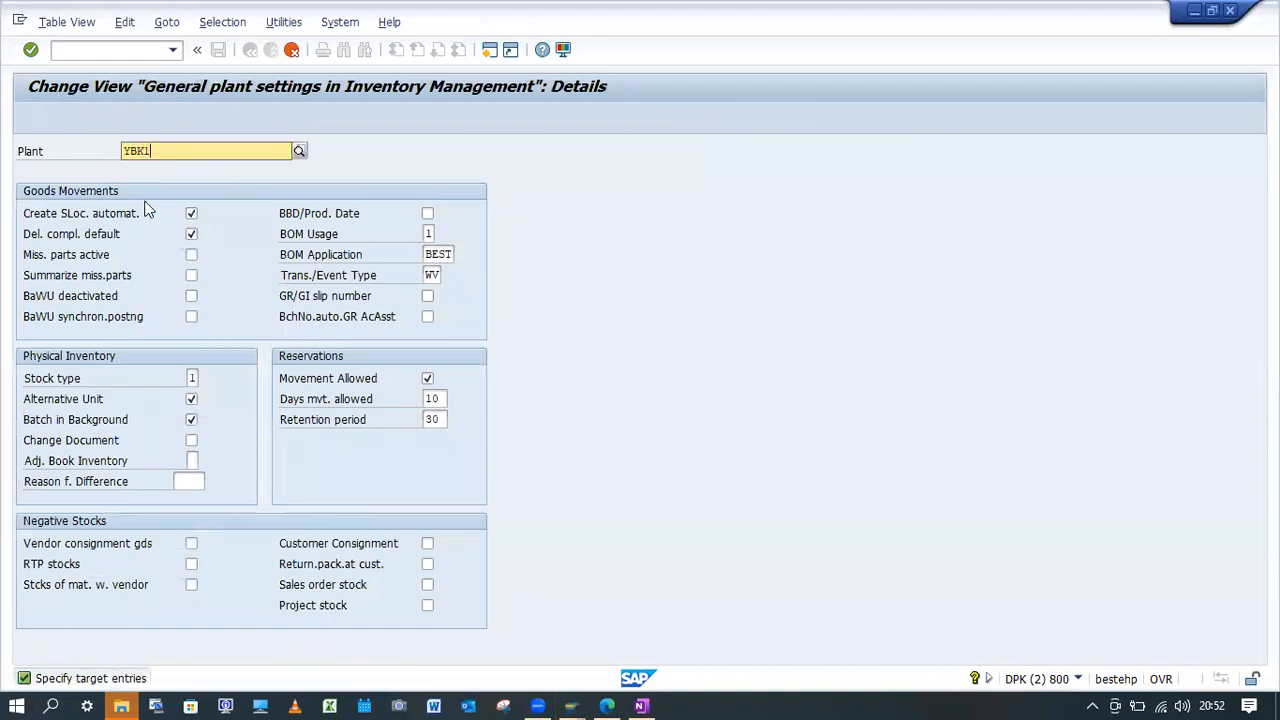
pyautogui.press('Return')
pyautogui.press('Return')
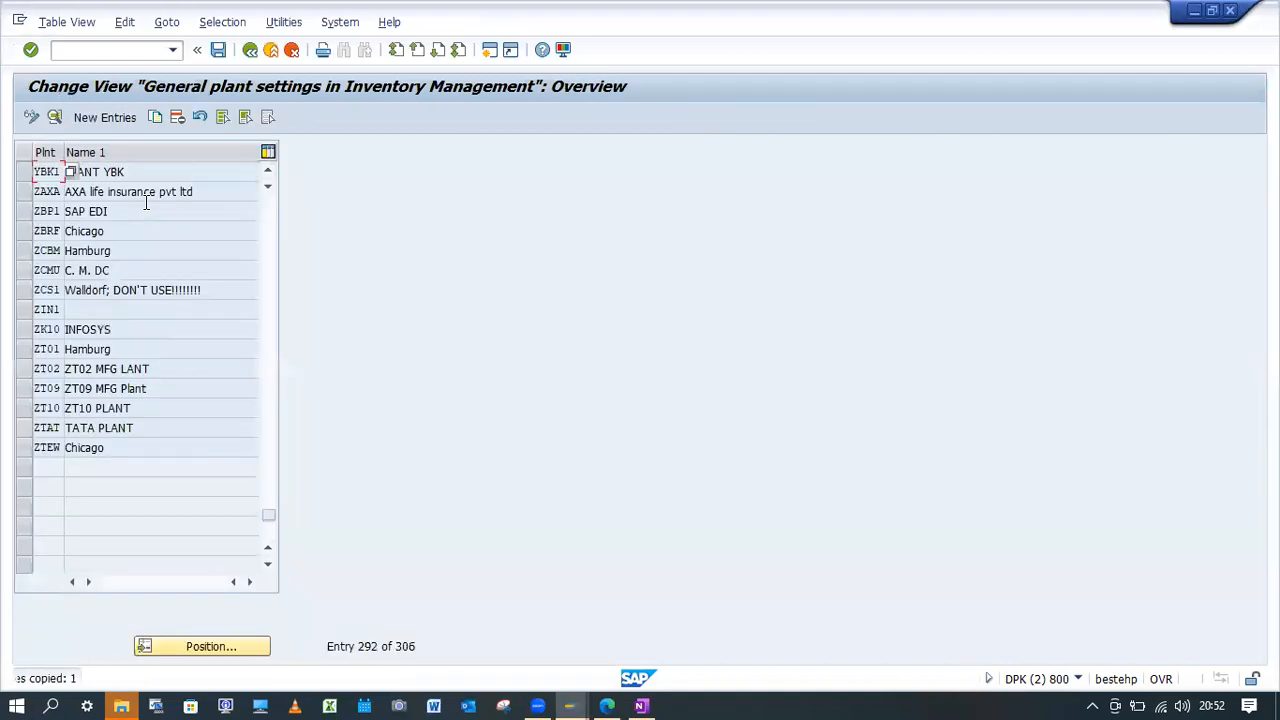
pyautogui.click(220, 55)
pyautogui.click(274, 317)
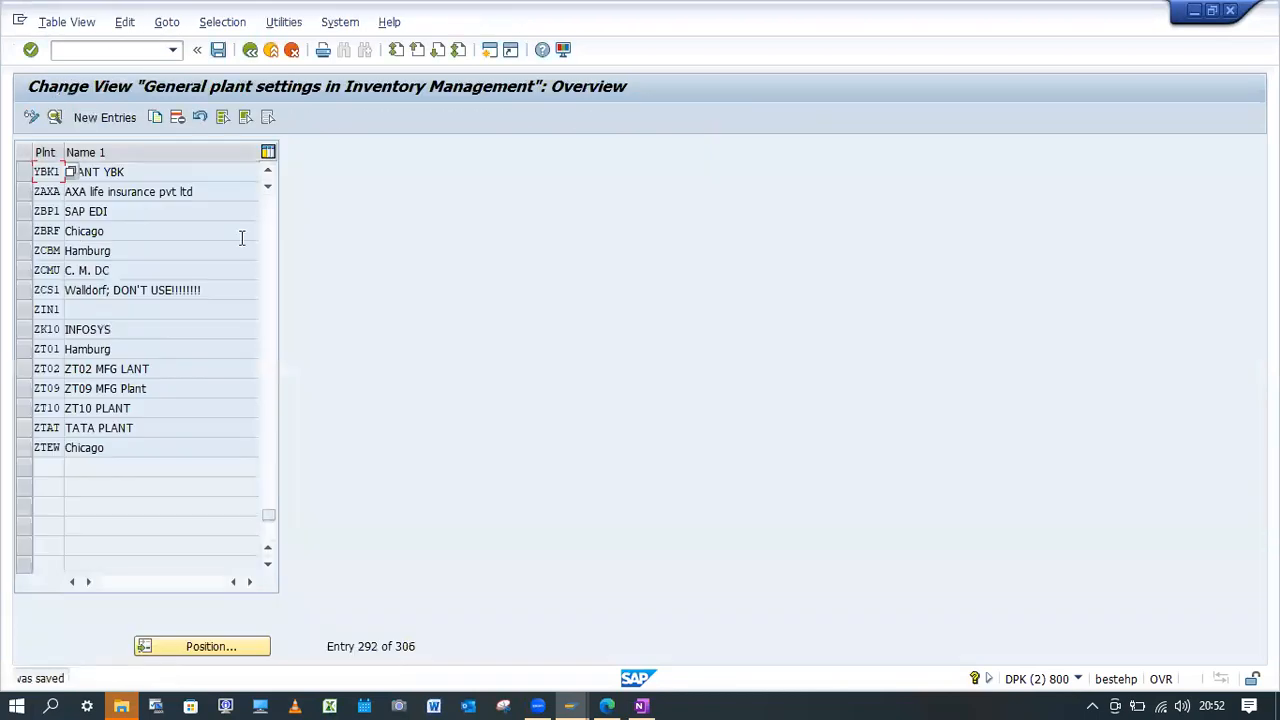
pyautogui.click(250, 49)
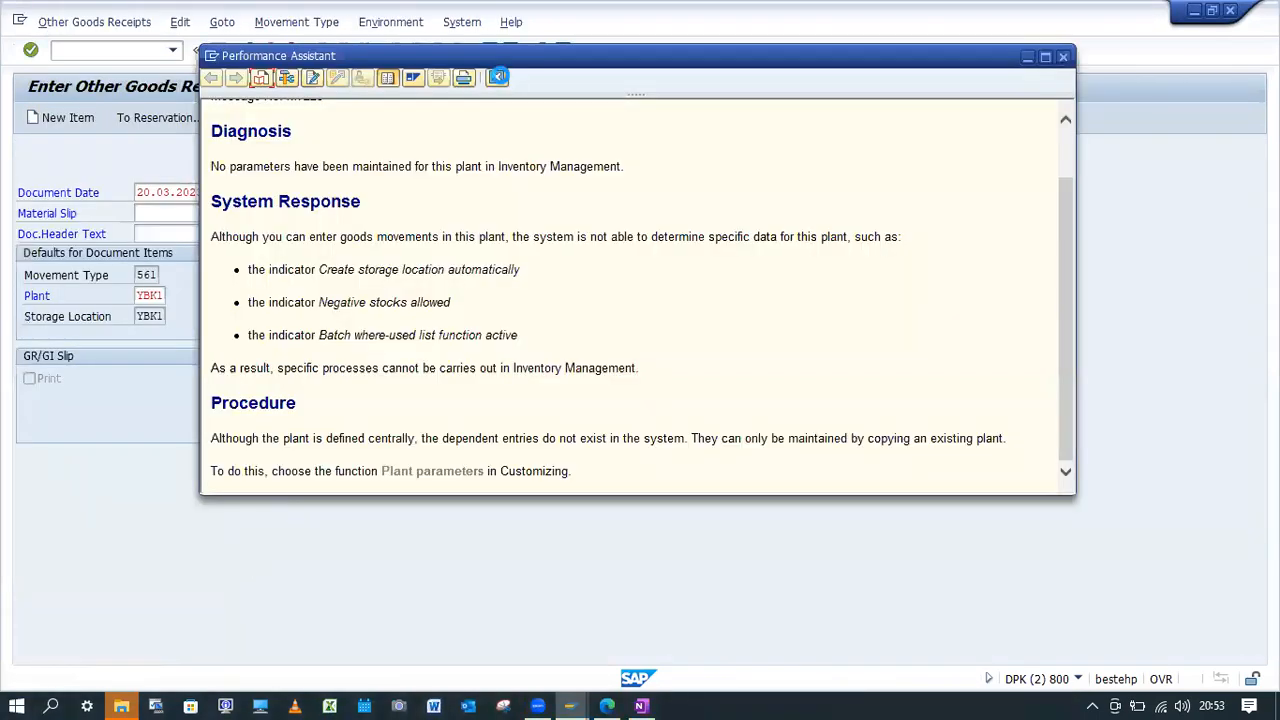
pyautogui.click(497, 77)
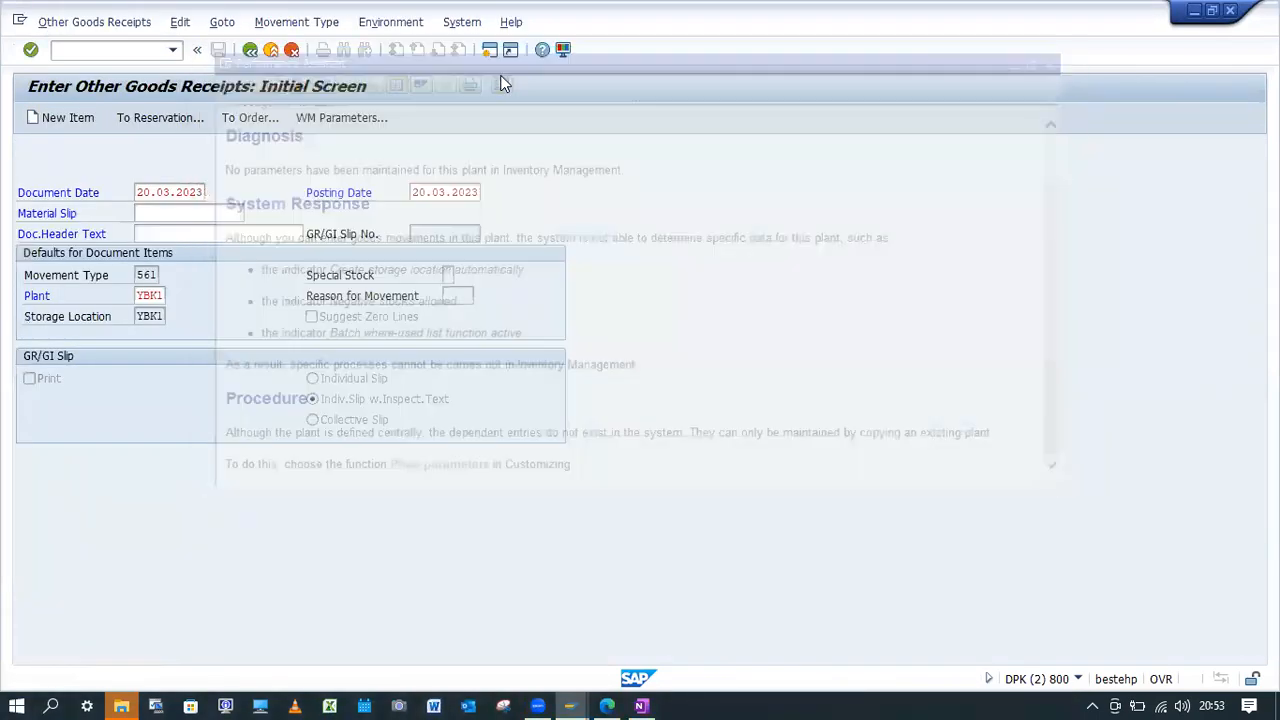
# Restart transaction MB1C and try again with movement type 561, plant YBK1 and storage location YBK1.
pyautogui.click(116, 50)
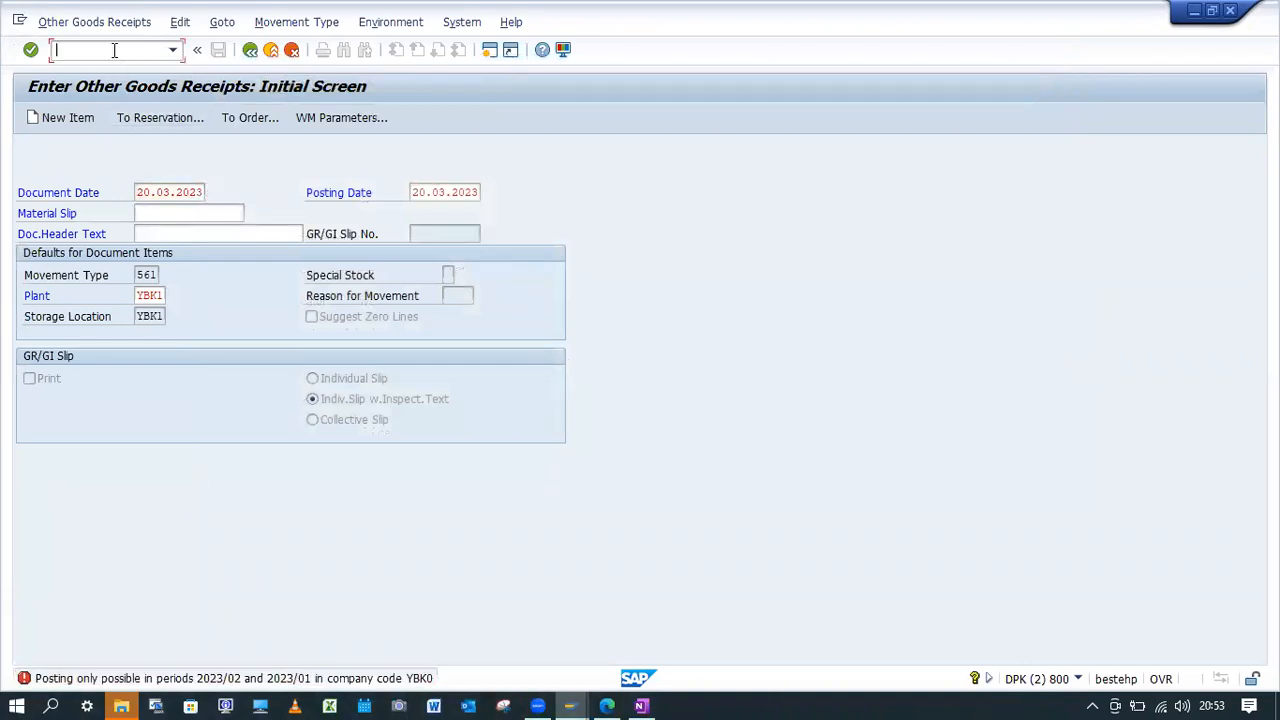
pyautogui.write('/nMB1C')
pyautogui.press('Return')
pyautogui.click(147, 276)
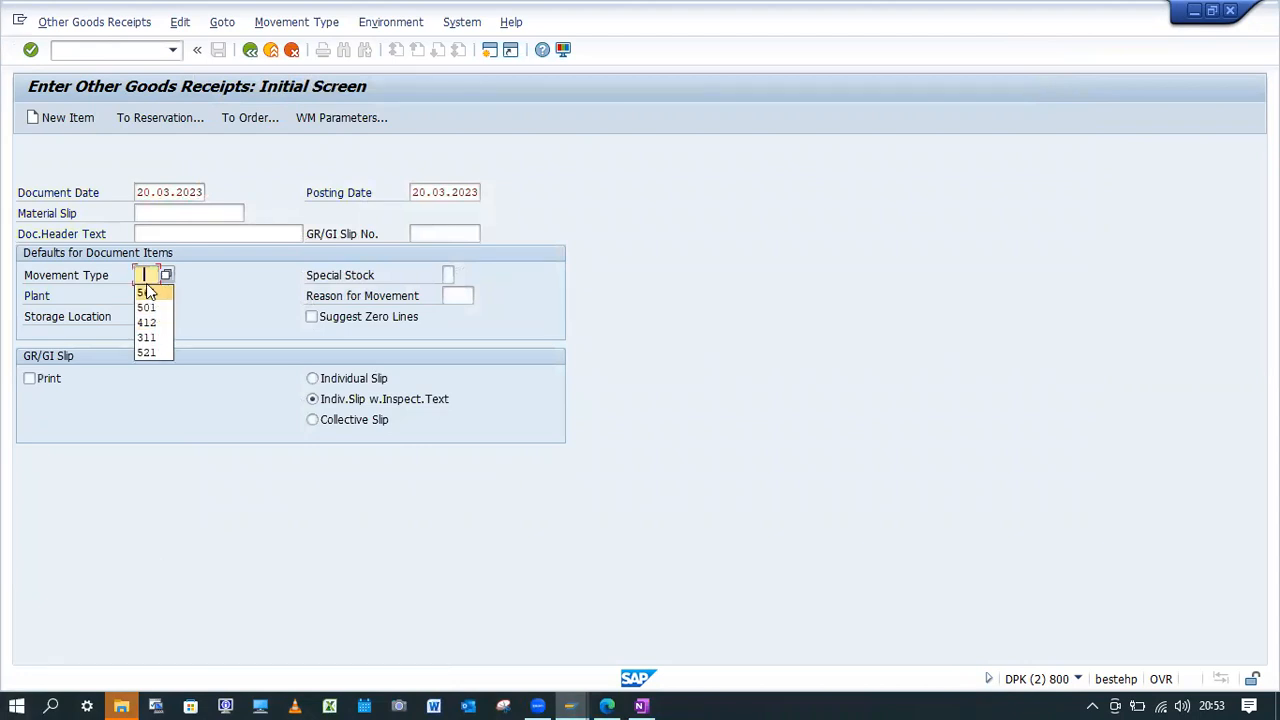
pyautogui.click(148, 306)
pyautogui.click(148, 316)
pyautogui.click(154, 334)
pyautogui.press('Return')
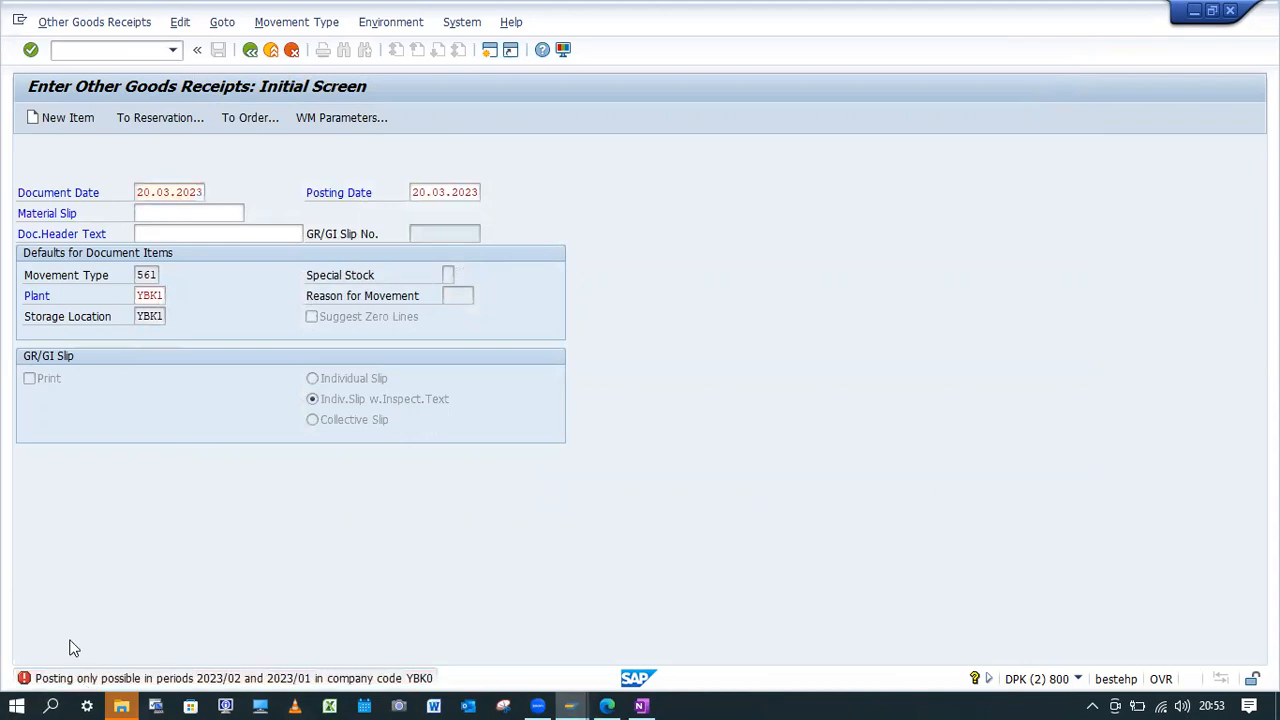
# Read the detailed help for the posting period error in company code YBK0, then close it.
pyautogui.click(75, 678)
pyautogui.moveTo(541, 125); pyautogui.dragTo(481, 125)
pyautogui.click(943, 178)
pyautogui.click(1062, 58)
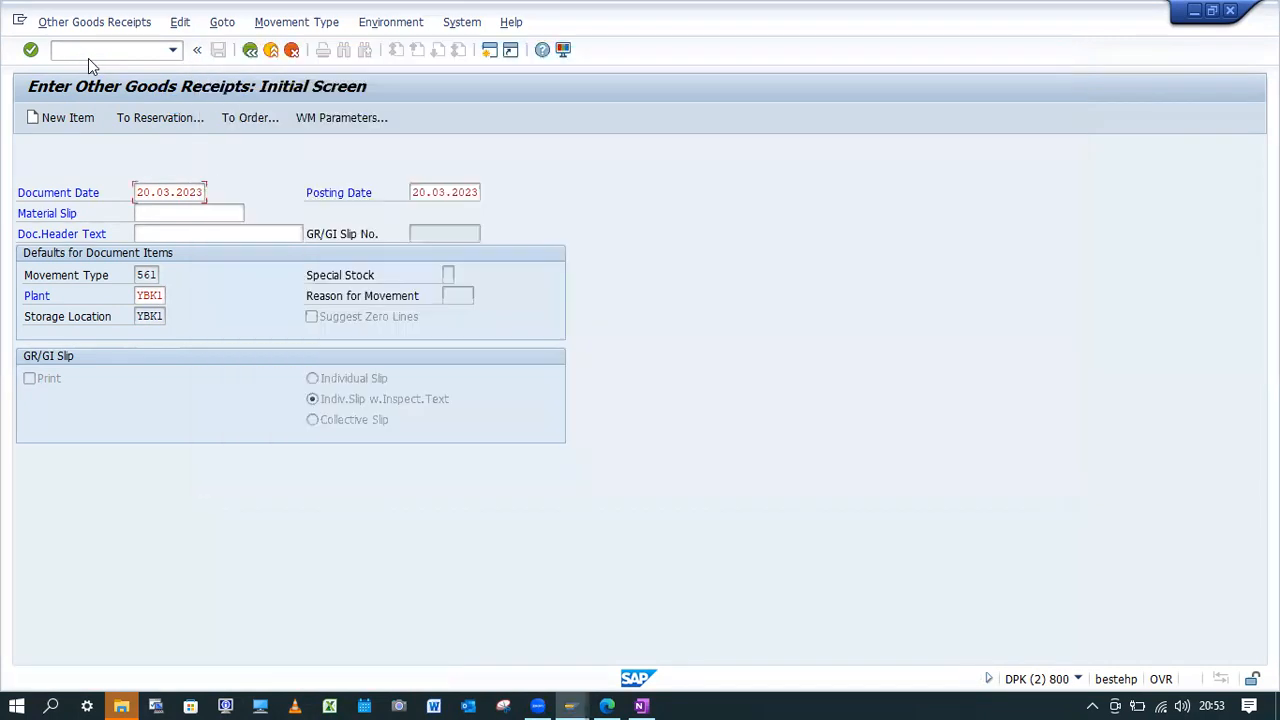
# Start transaction MMRV, try to allow previous-period posting for company code YBK1, and open the error message's detailed help.
pyautogui.click(99, 51)
pyautogui.write('/')
pyautogui.write('nMMRv')
pyautogui.press('Return')
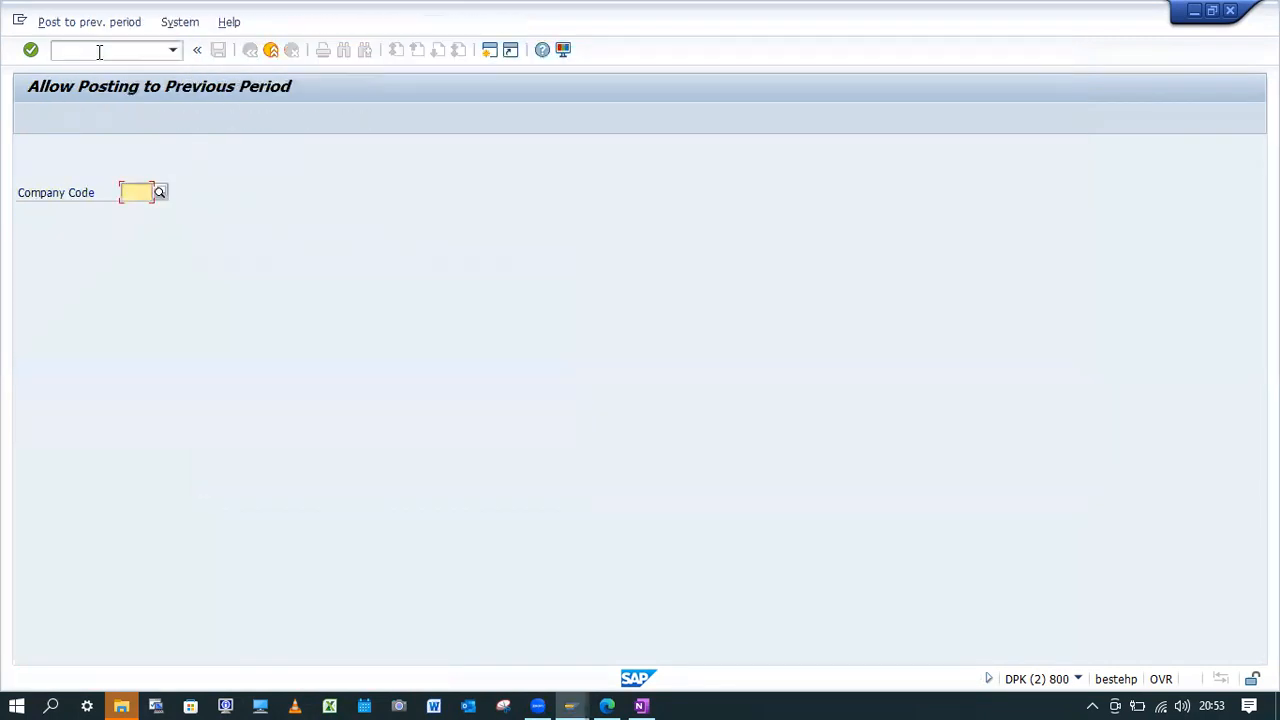
pyautogui.write('YBK1')
pyautogui.press('Return')
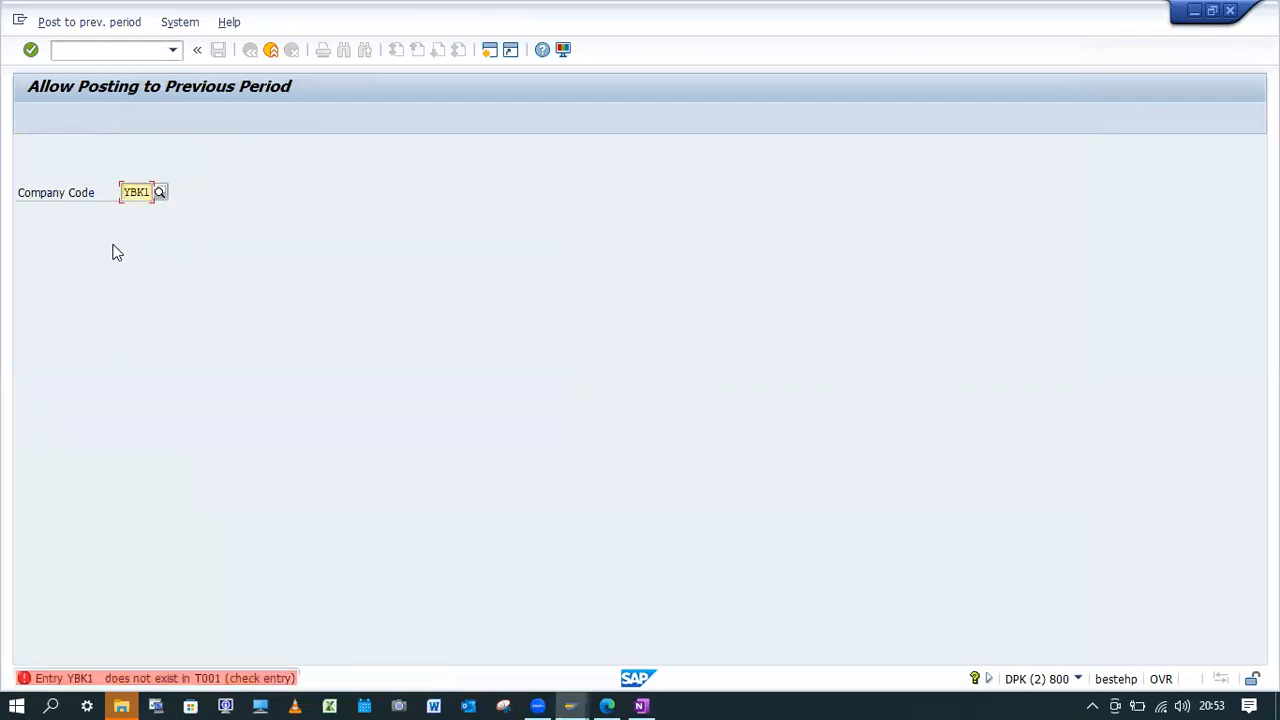
pyautogui.click(100, 681)
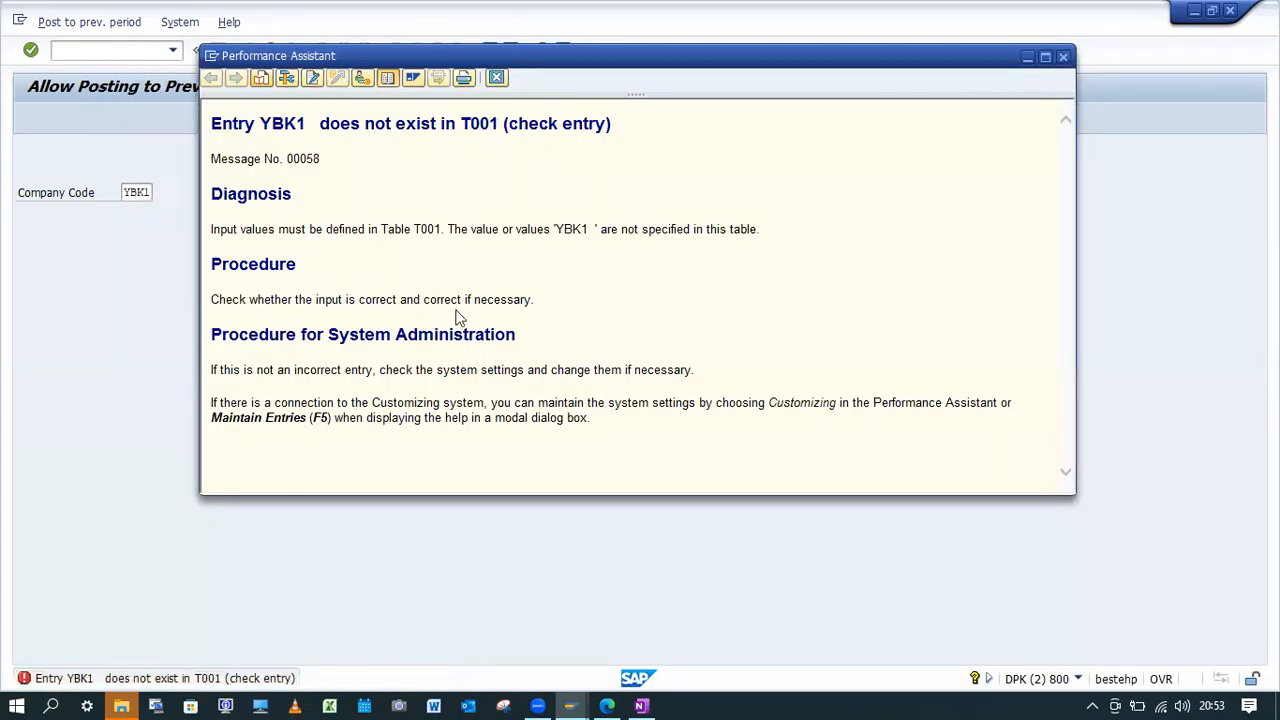
pyautogui.click(1063, 56)
pyautogui.write('/nMMPV')
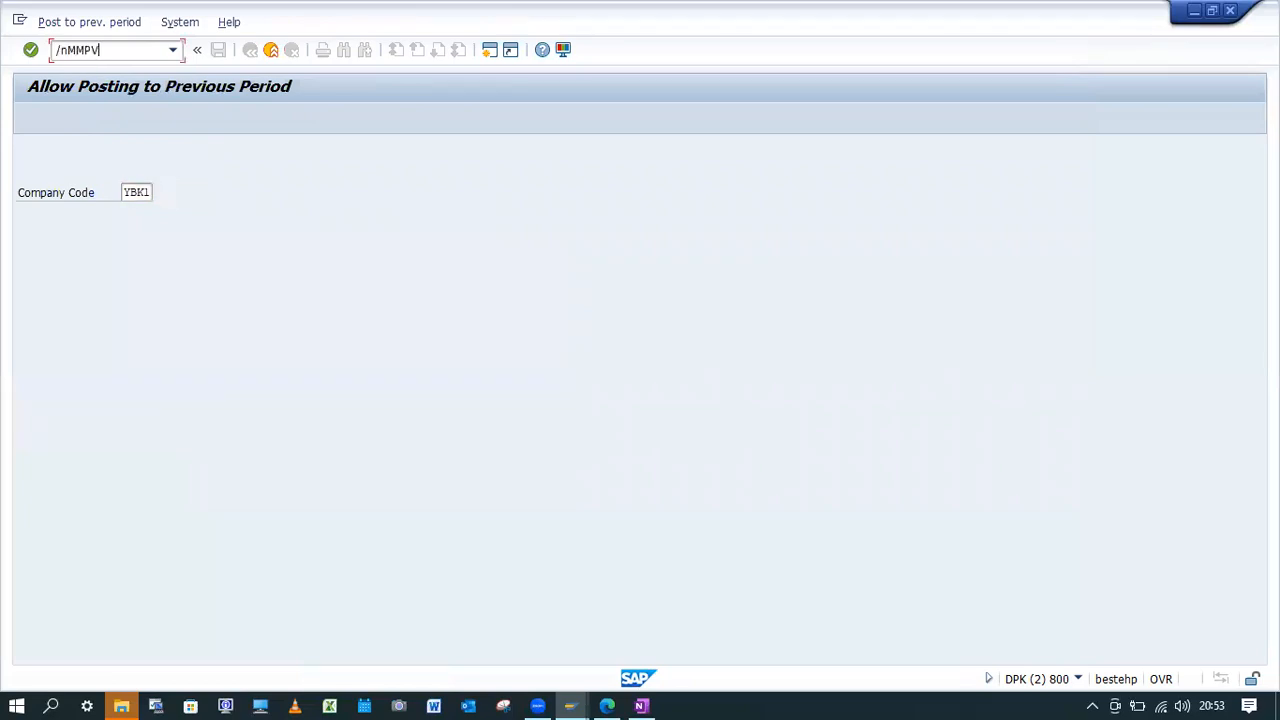
pyautogui.press('Return')
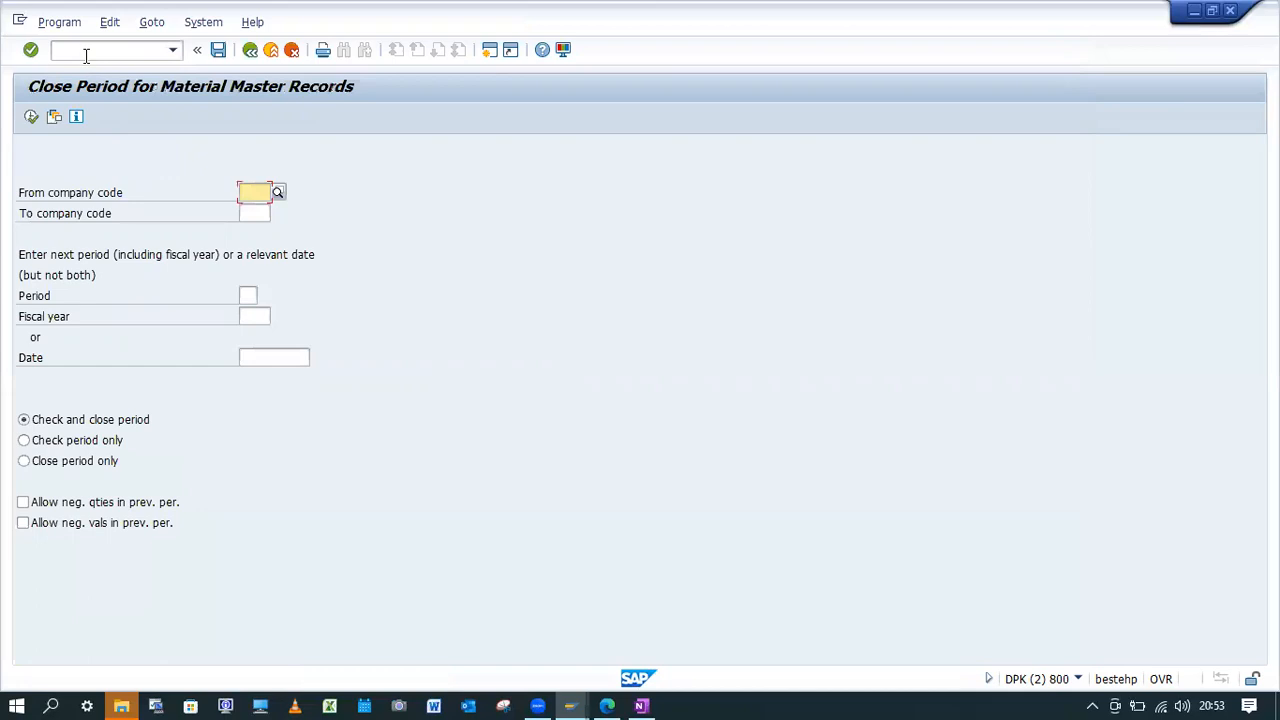
pyautogui.write('YBK')
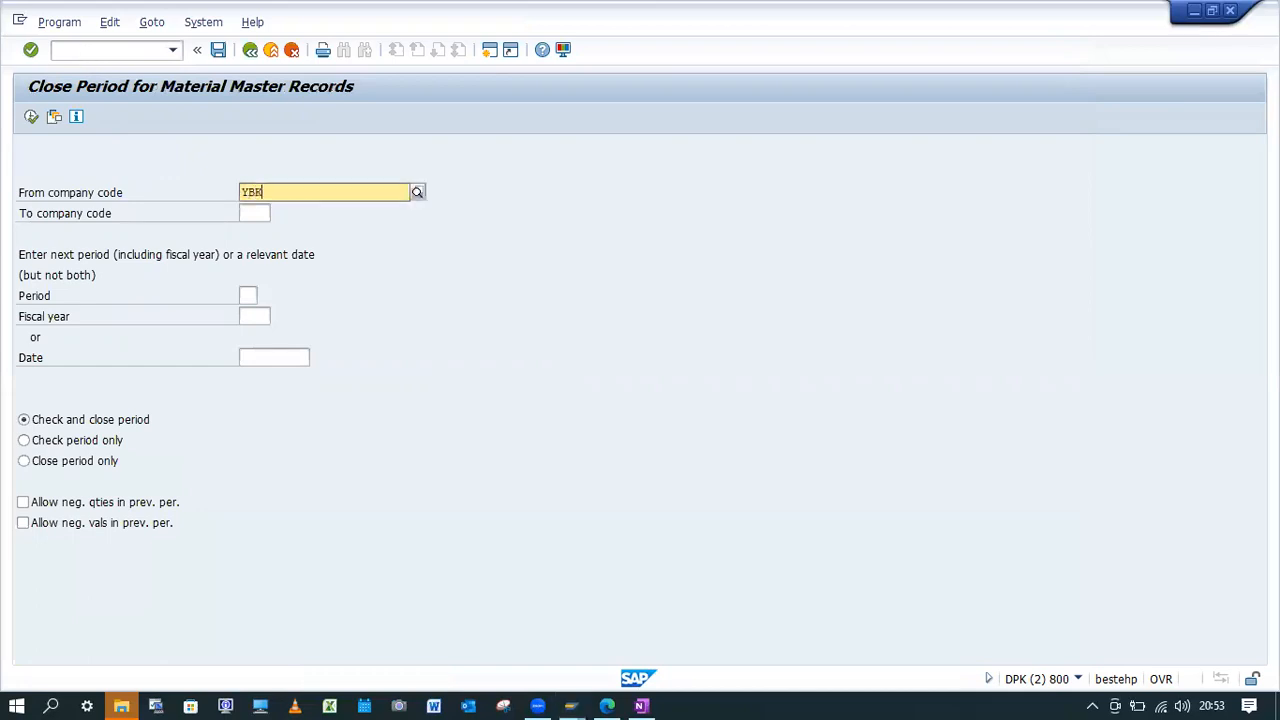
pyautogui.click(86, 55)
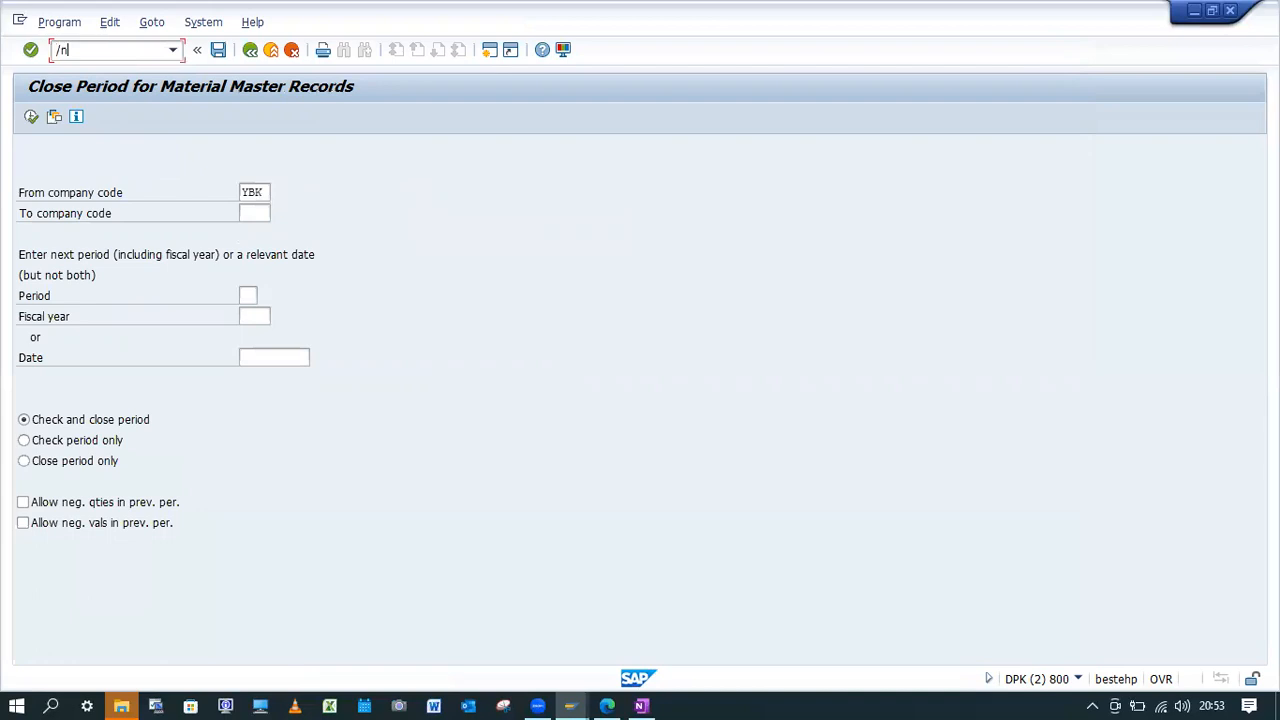
pyautogui.press('Return')
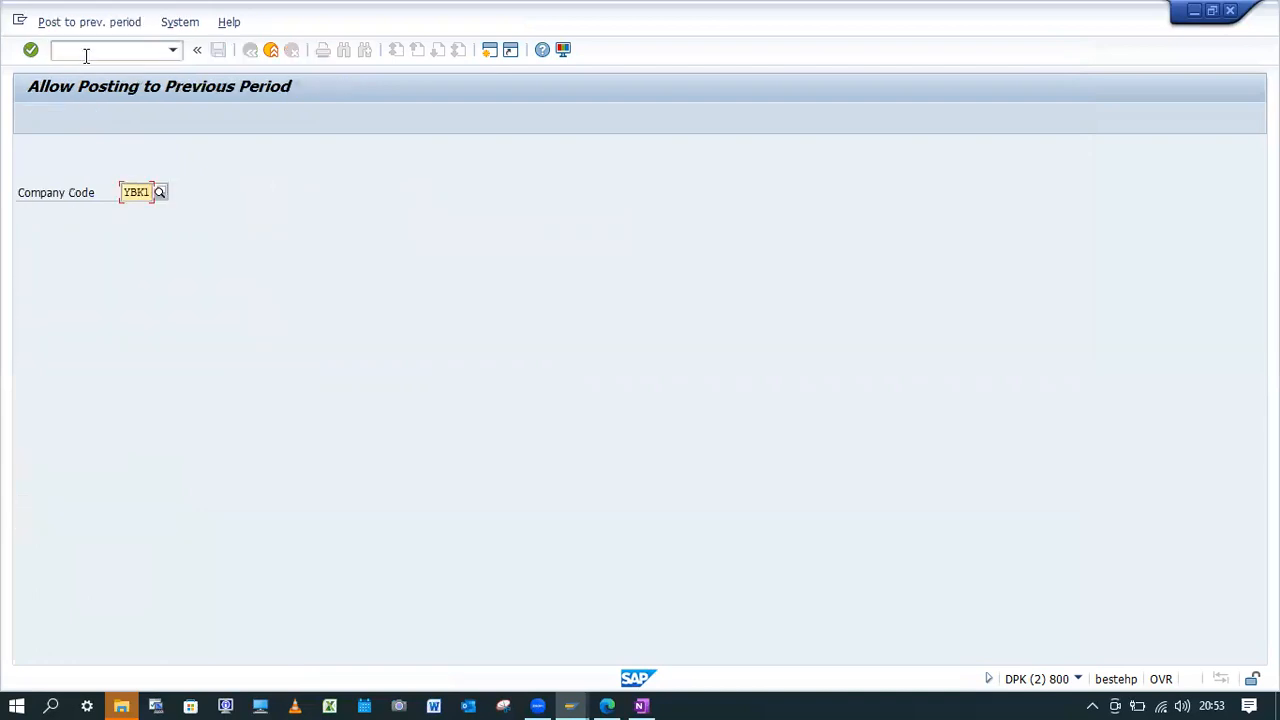
# Display the current posting periods and previous-period posting setting of company code YBK0.
pyautogui.press('End')
pyautogui.press('BackSpace')
pyautogui.write('0')
pyautogui.press('Return')
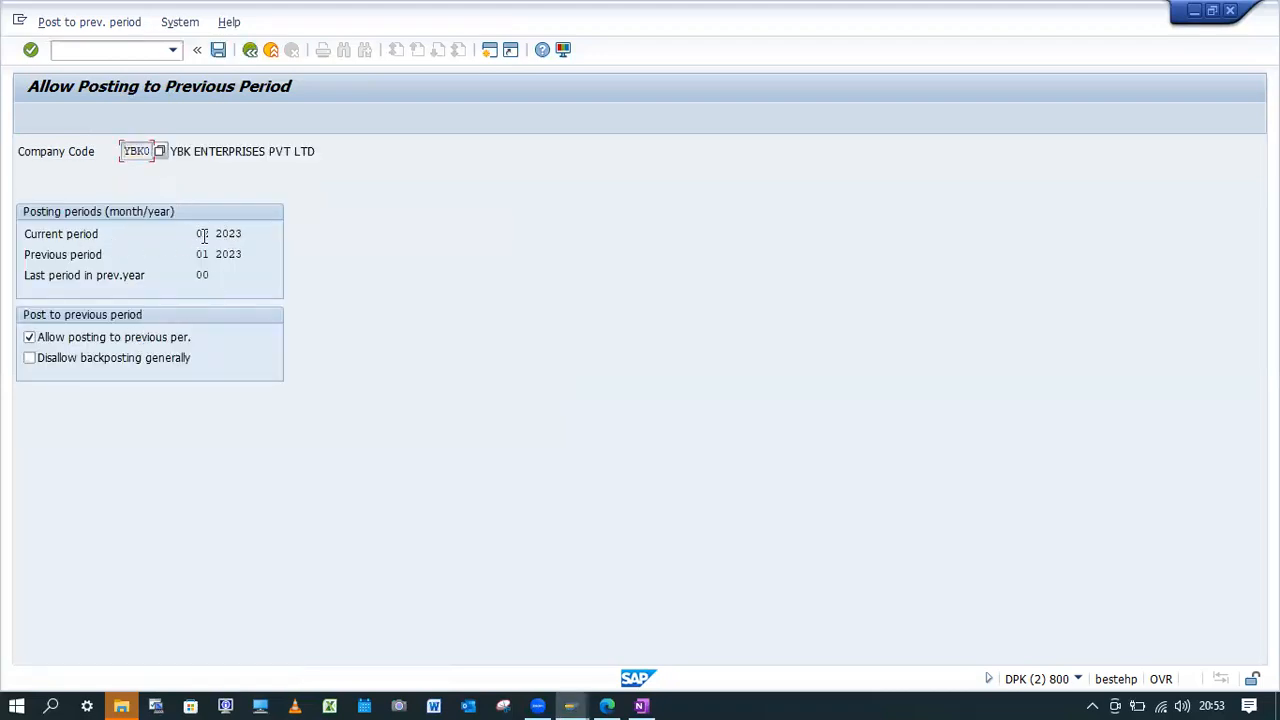
# Run the check and close of the material master period for company code YBK0 with period 3 and fiscal year 2023.
pyautogui.click(120, 51)
pyautogui.write('/nMMPV')
pyautogui.press('Return')
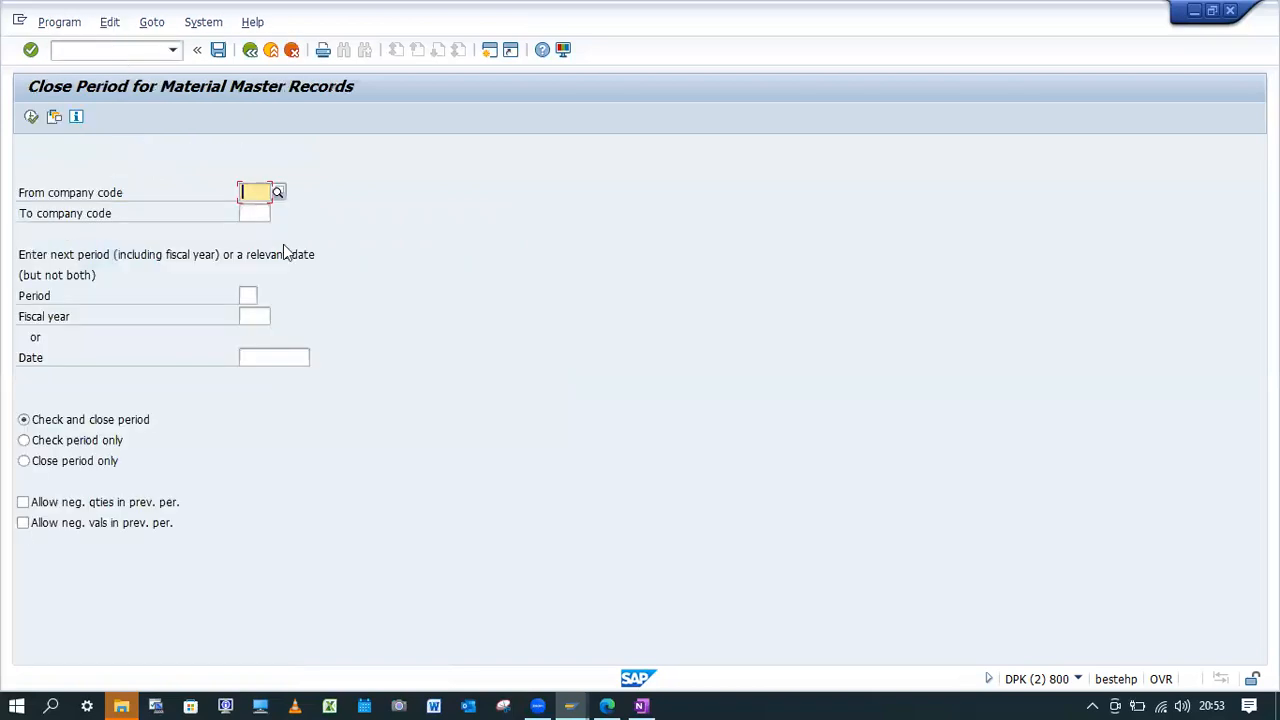
pyautogui.write('YBK0')
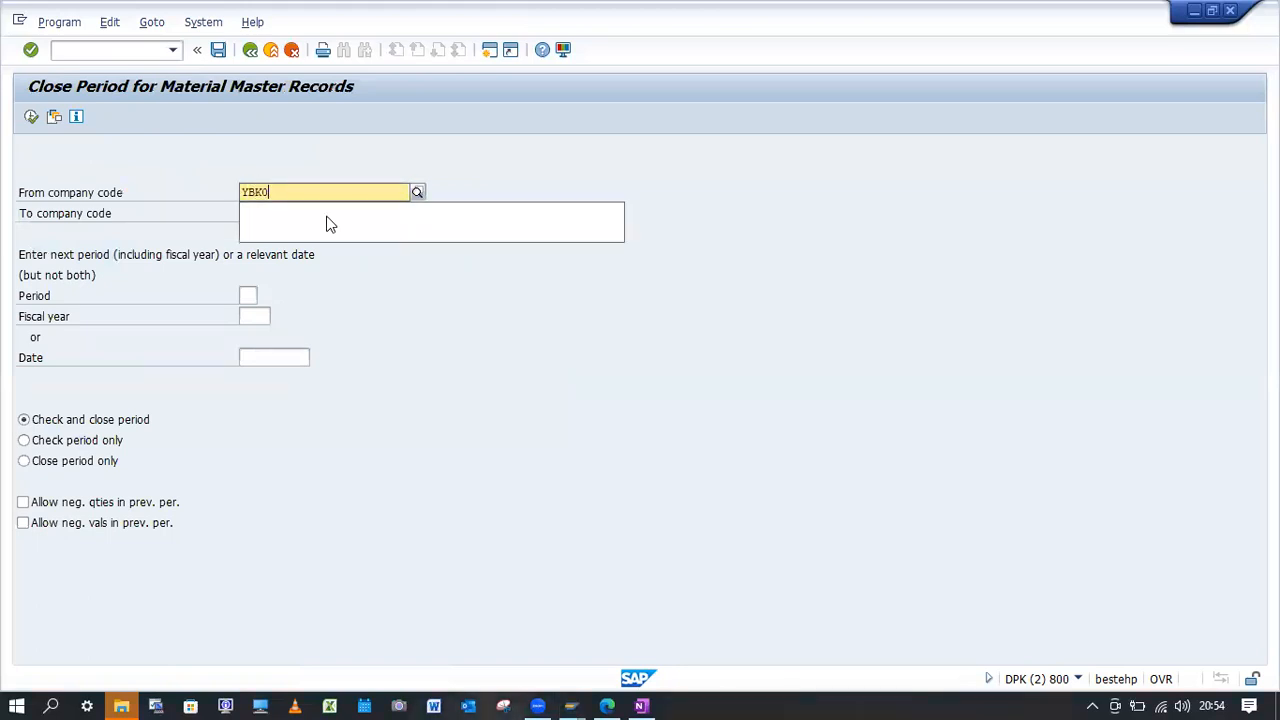
pyautogui.click(247, 296)
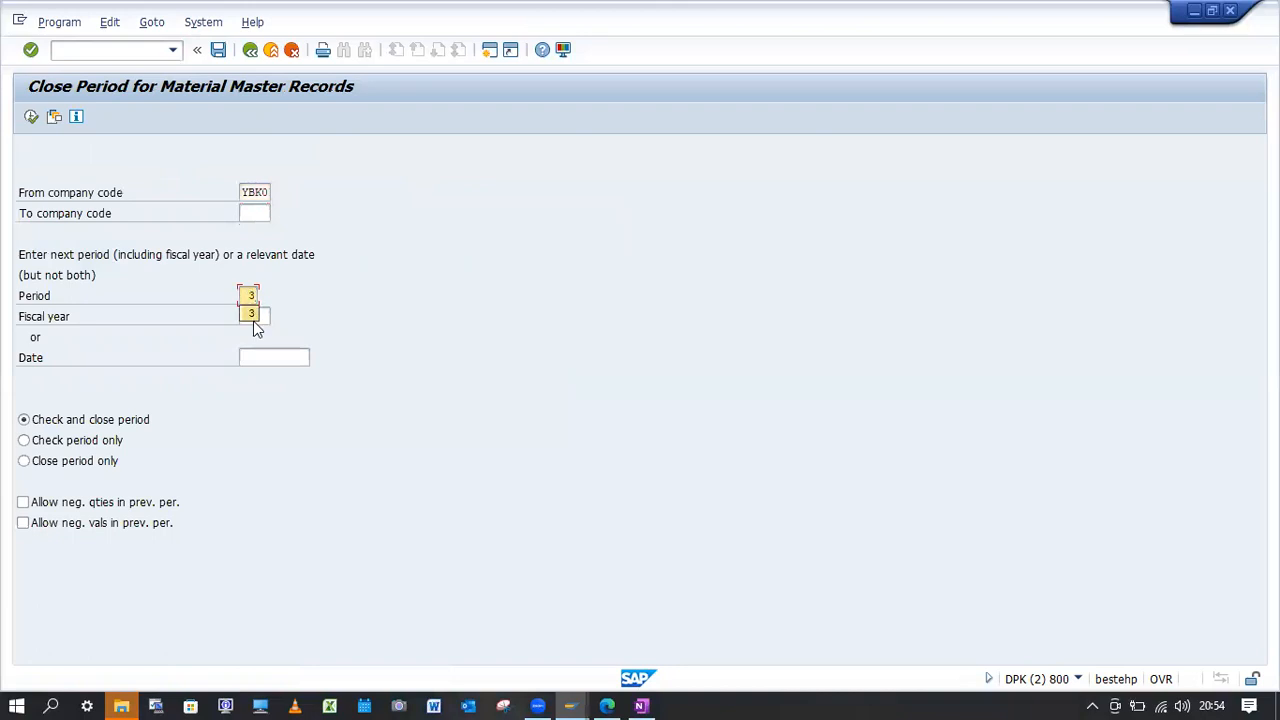
pyautogui.click(255, 317)
pyautogui.write('2')
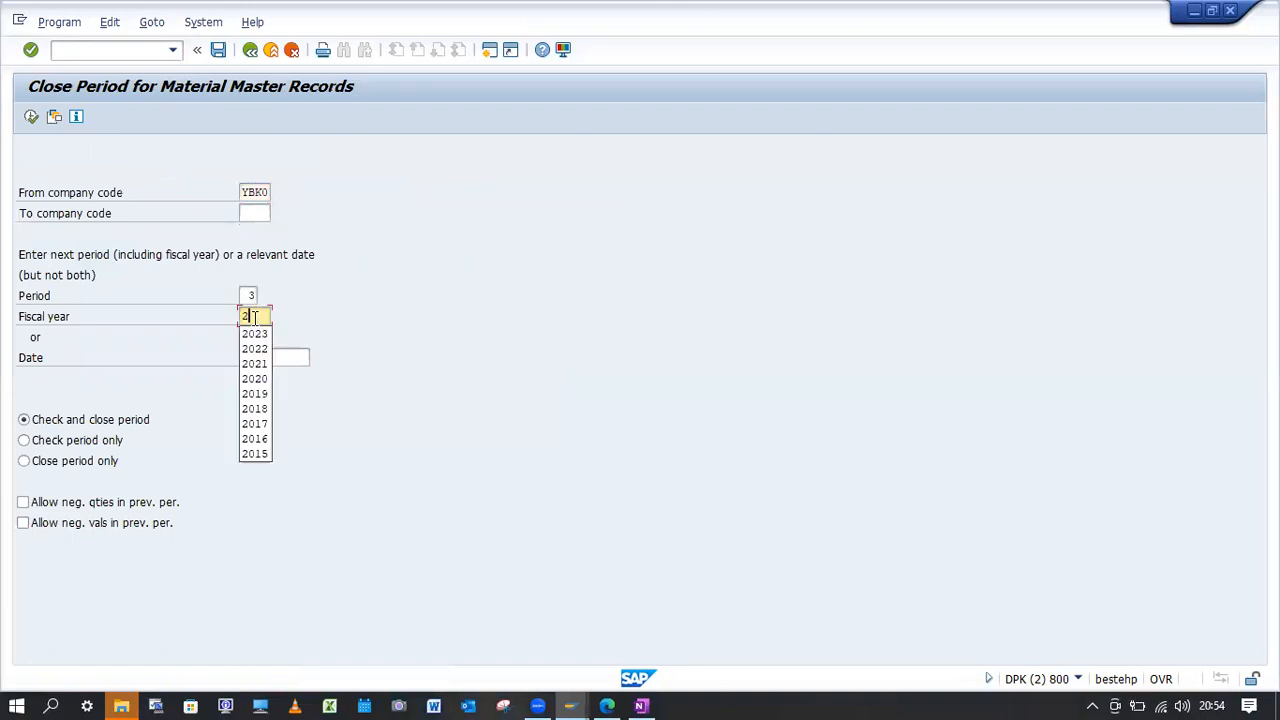
pyautogui.write('023')
pyautogui.press('Return')
pyautogui.click(31, 116)
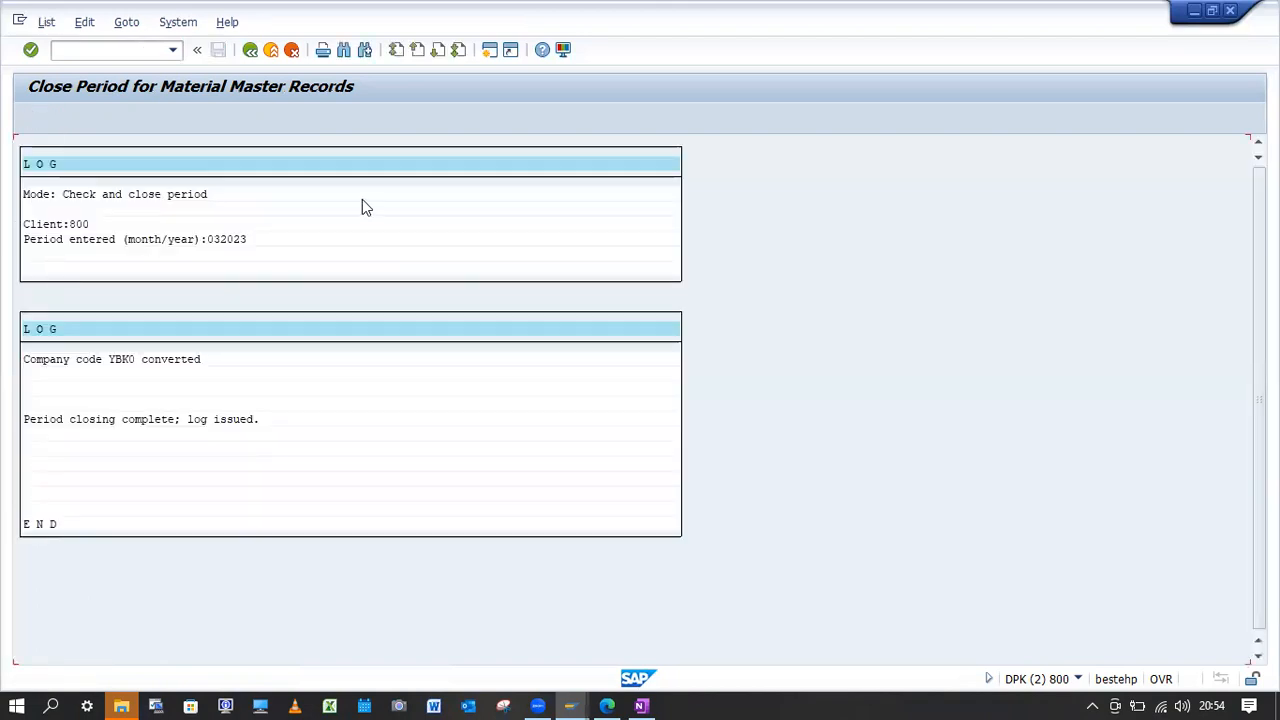
# Return to the other goods receipts transaction and open item entry with movement type 561, plant YBK1 and storage location YBK1.
pyautogui.click(139, 47)
pyautogui.write('/nMB1c')
pyautogui.press('Return')
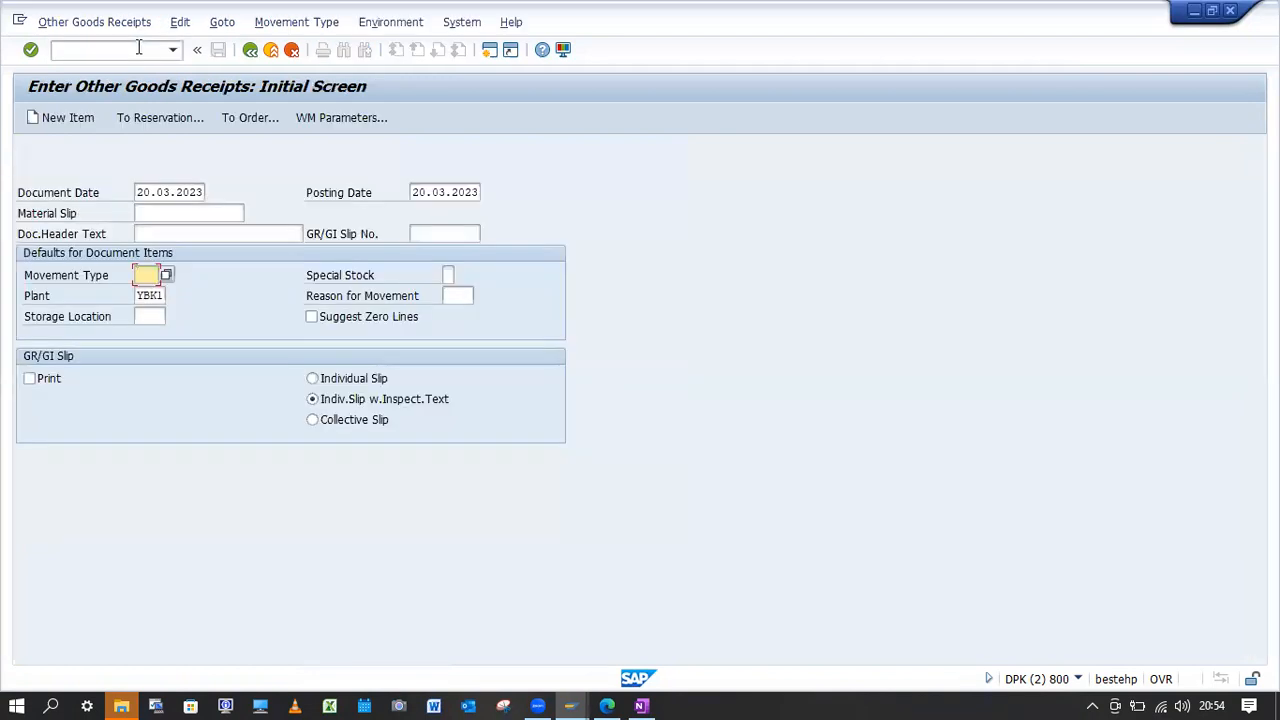
pyautogui.click(146, 275)
pyautogui.click(150, 292)
pyautogui.doubleClick(150, 316)
pyautogui.click(155, 333)
pyautogui.press('Return')
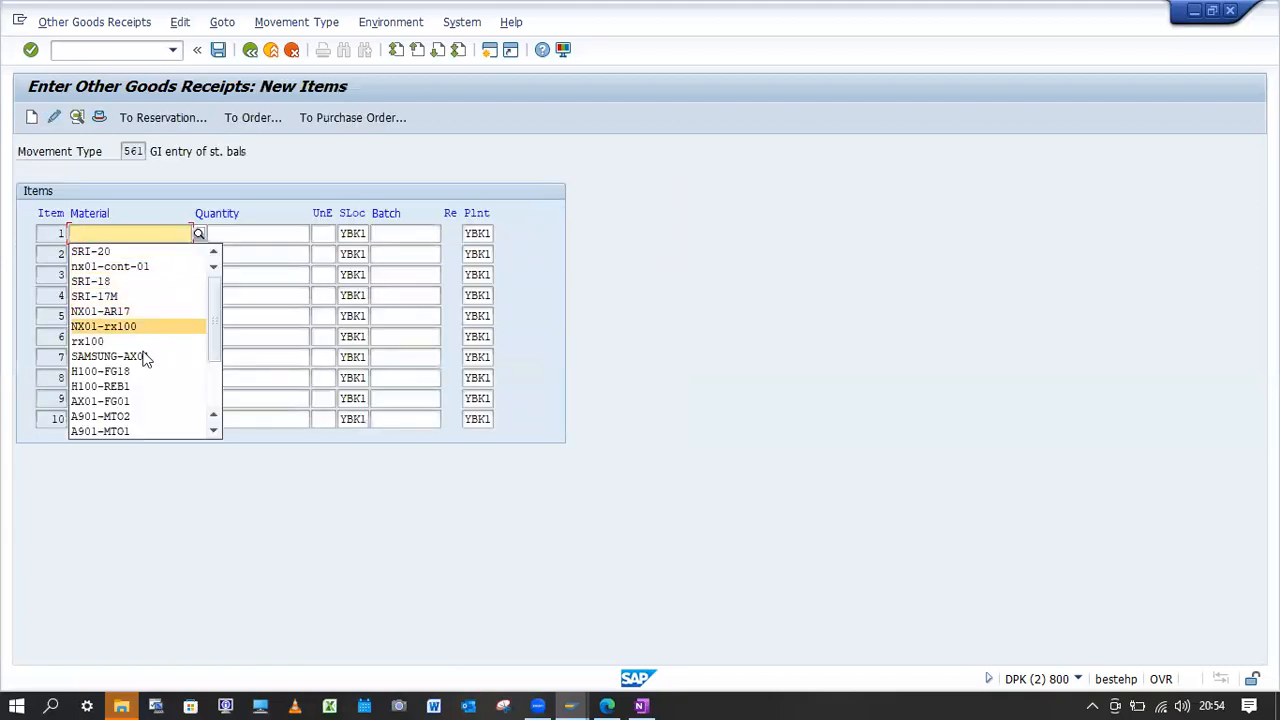
# Try to enter material YBK1-FG01 with quantity 10 as the first item, read the error message's detailed help and close it.
pyautogui.click(133, 232)
pyautogui.click(133, 232)
pyautogui.write('YBK1-FG01')
pyautogui.press('Tab')
pyautogui.write('10')
pyautogui.press('Return')
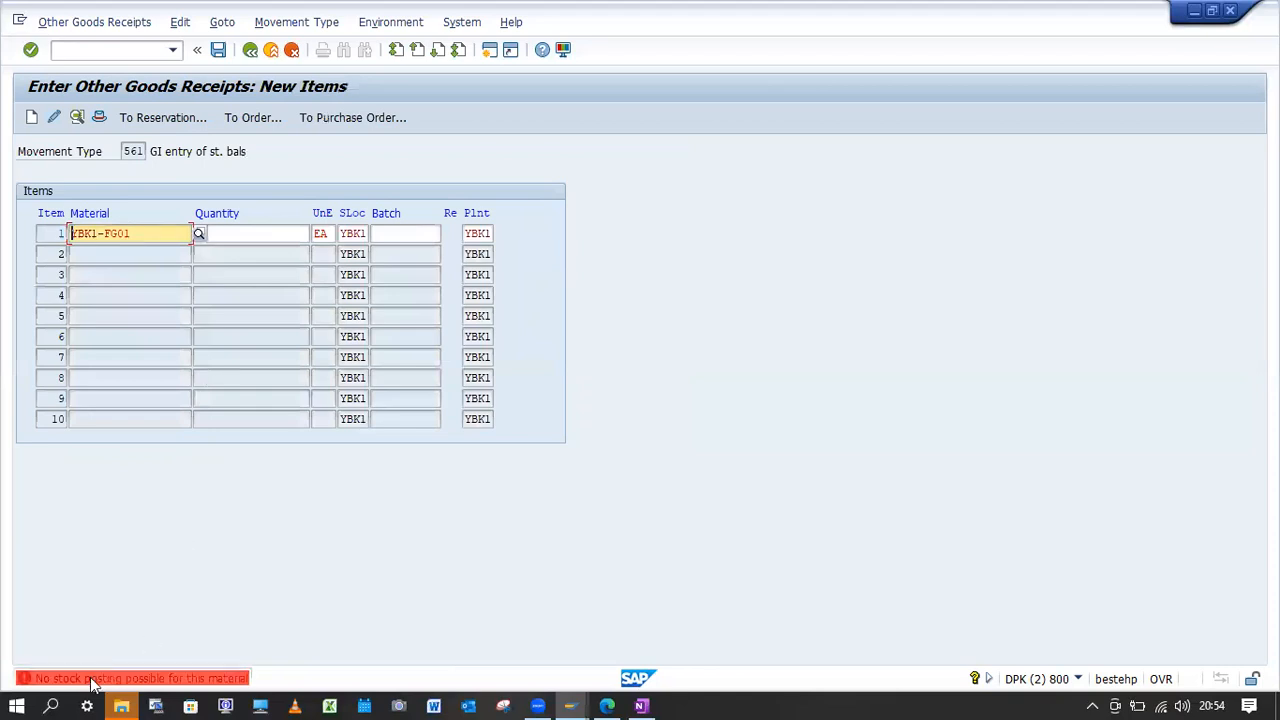
pyautogui.doubleClick(88, 680)
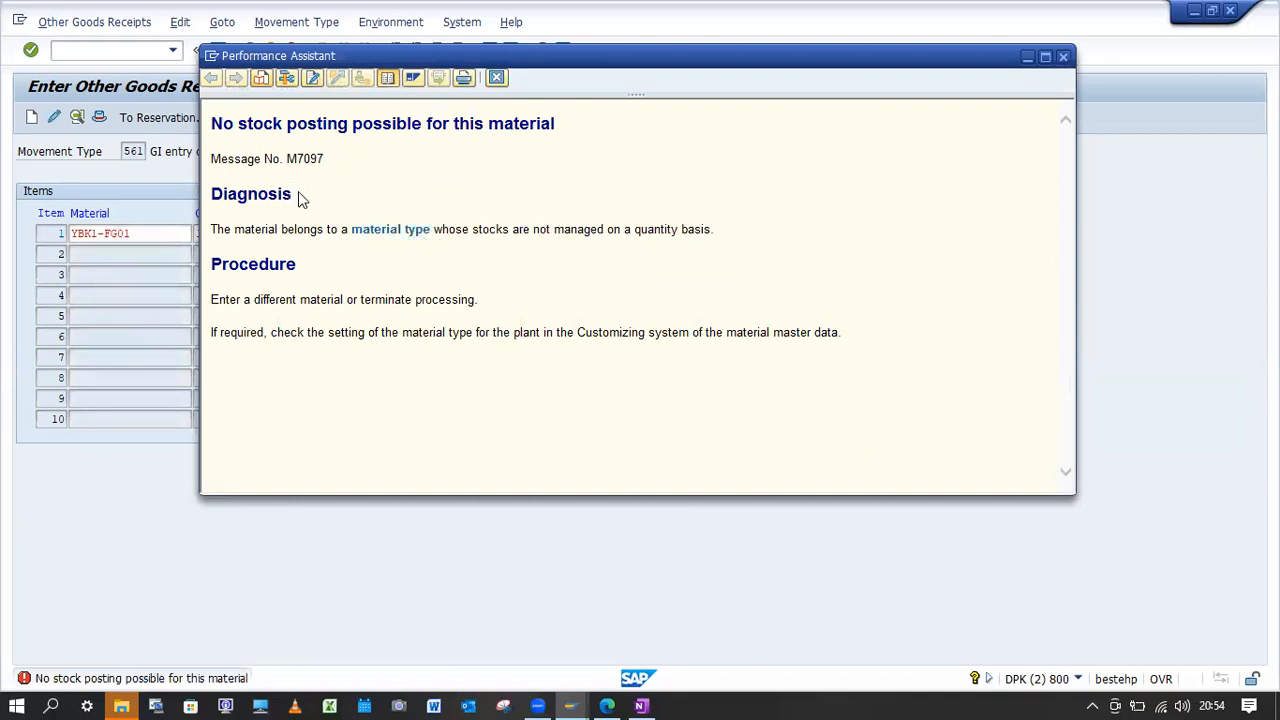
pyautogui.click(1064, 56)
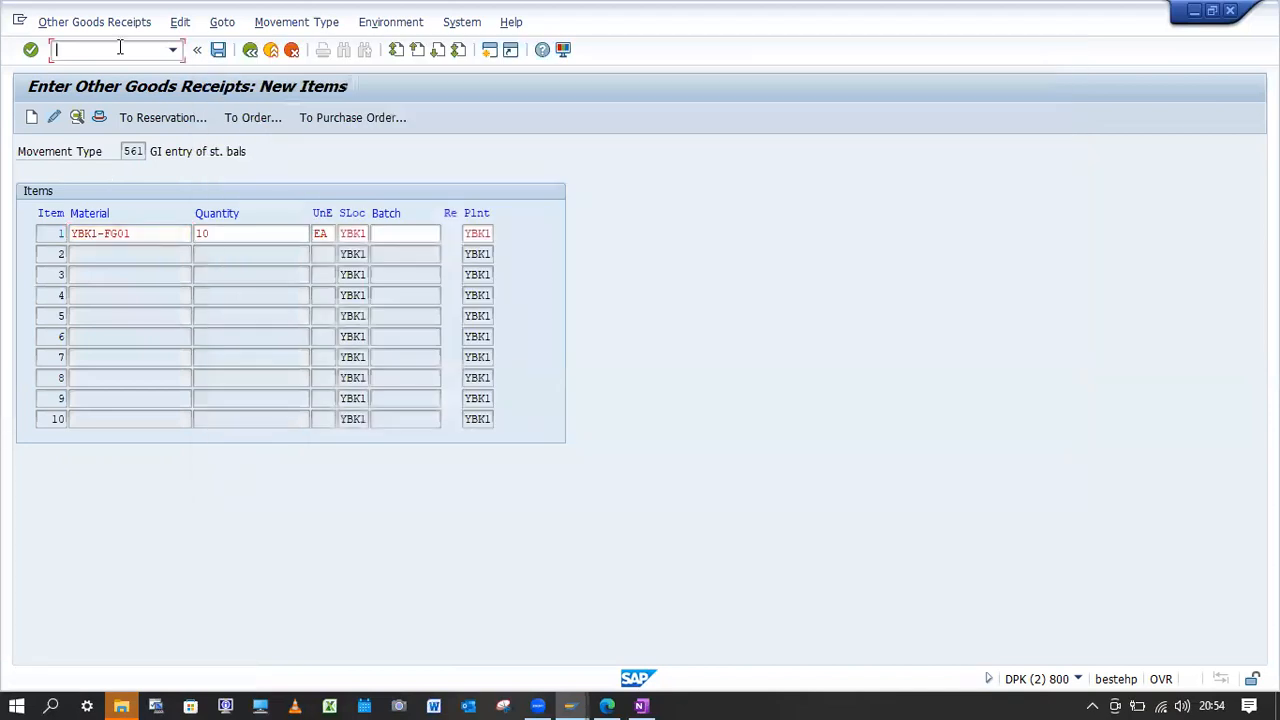
# Start transaction OMS2, locate material type FERT and open its quantity/value updating settings.
pyautogui.write('/nOMS2')
pyautogui.press('Return')
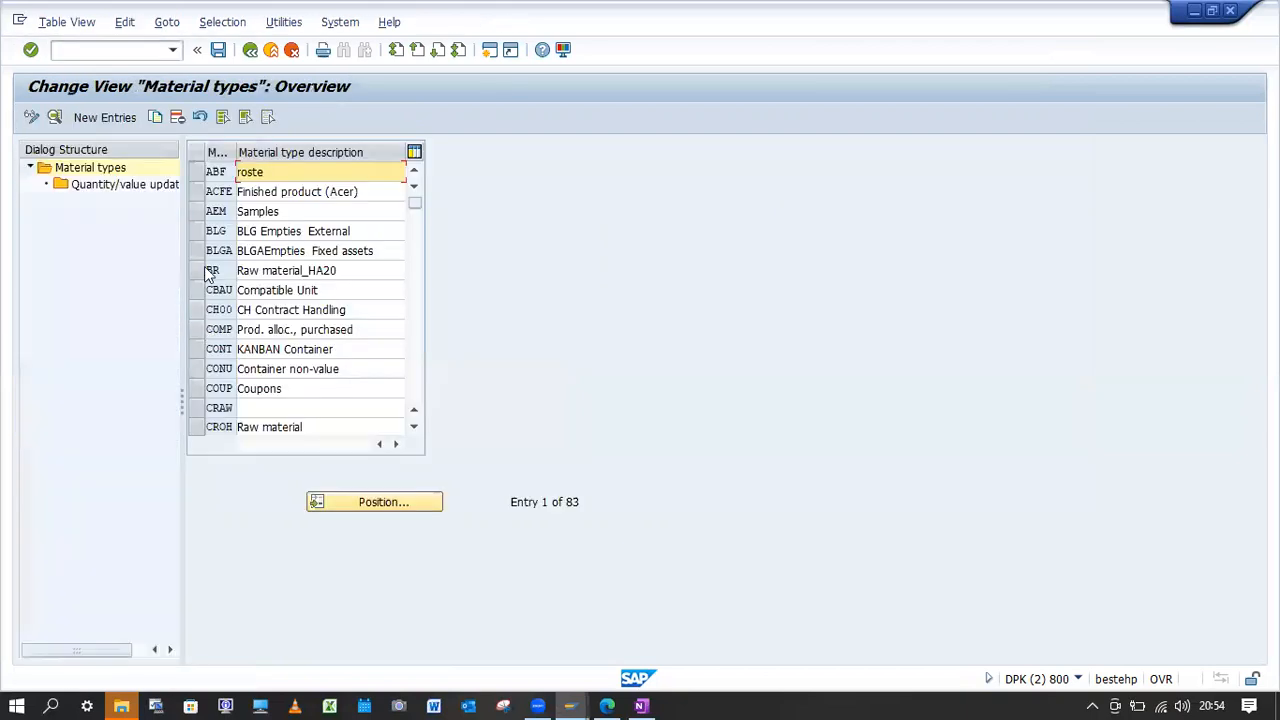
pyautogui.click(375, 501)
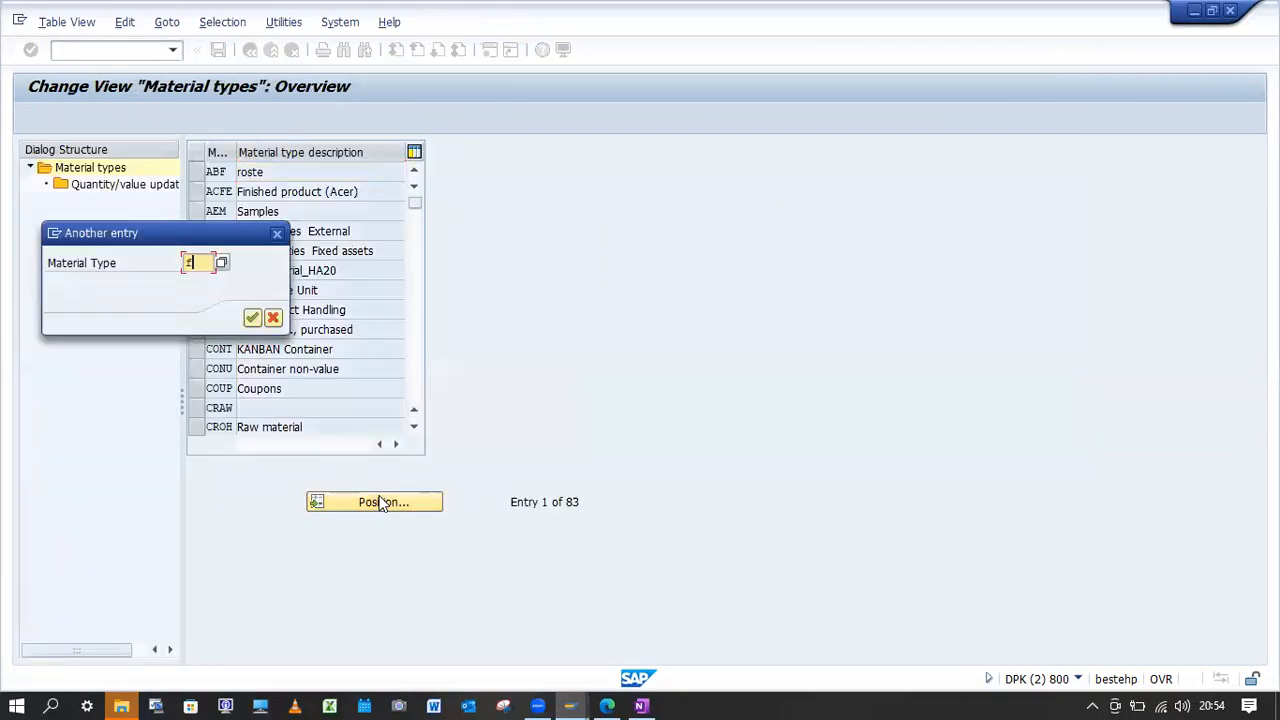
pyautogui.write('fert')
pyautogui.press('Return')
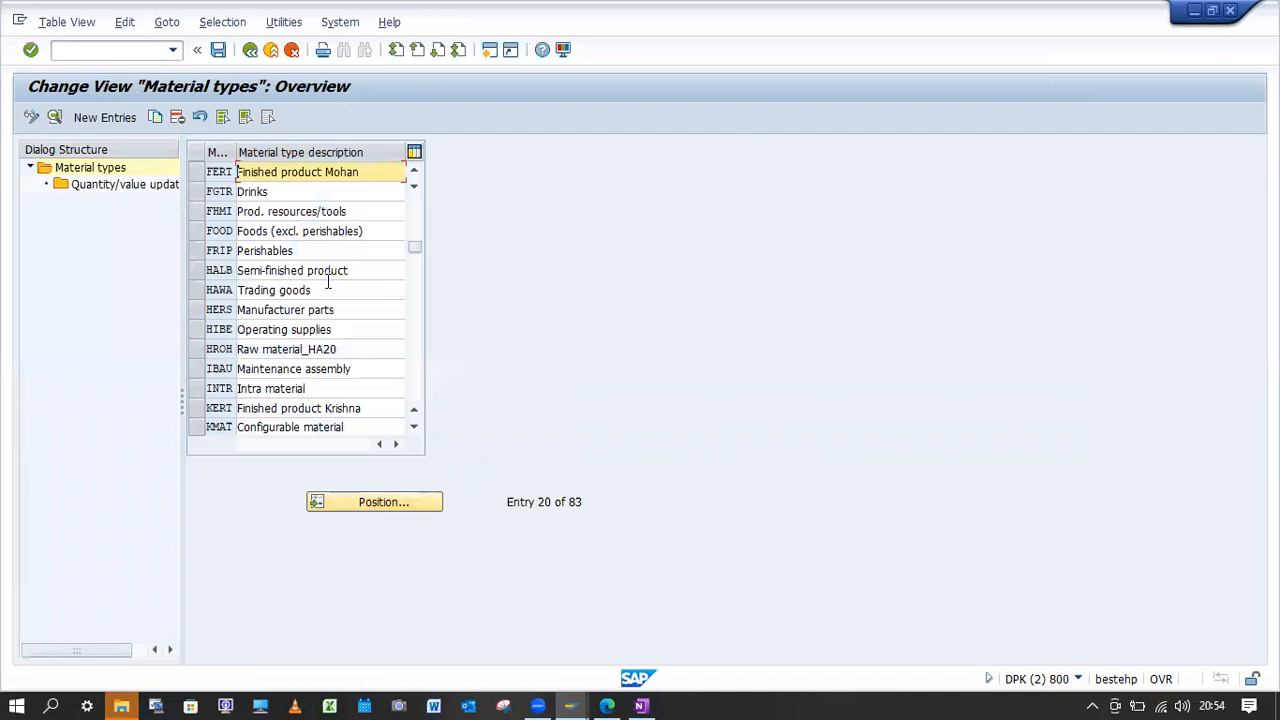
pyautogui.click(196, 172)
pyautogui.doubleClick(152, 184)
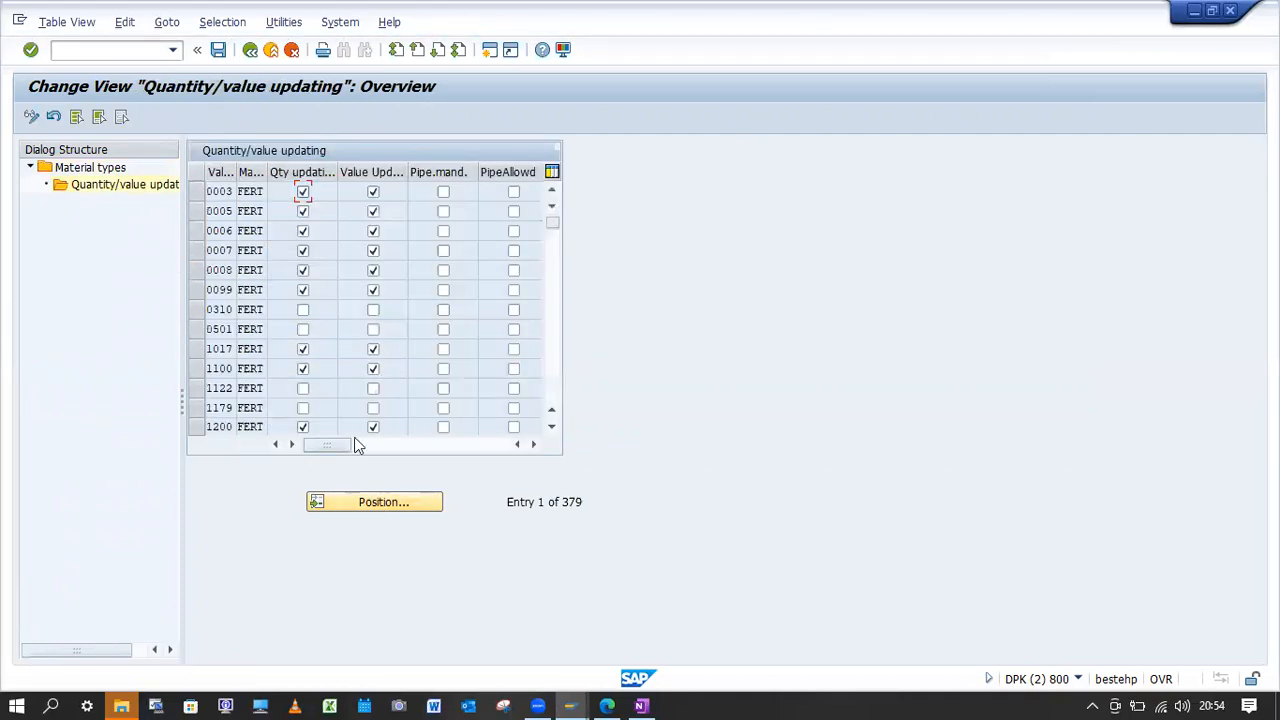
# Enable quantity updating and value updating for material type FERT in valuation area YBK1 and save.
pyautogui.click(388, 502)
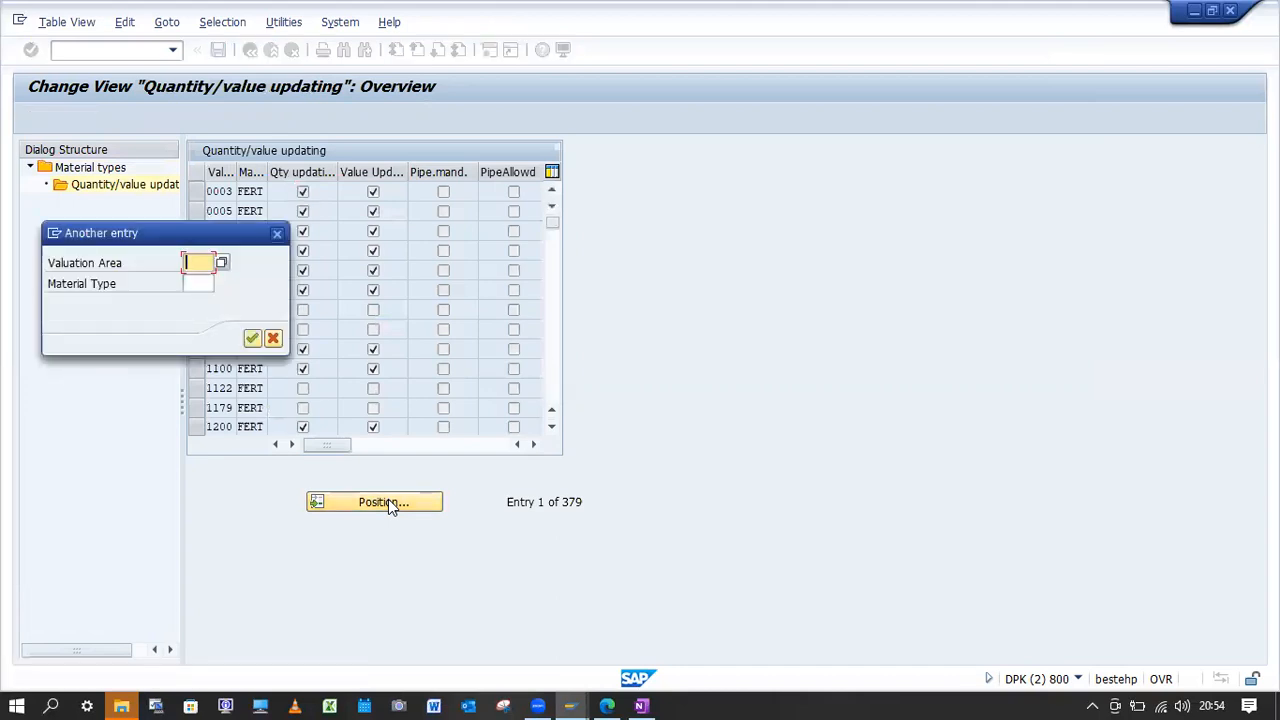
pyautogui.press('Return')
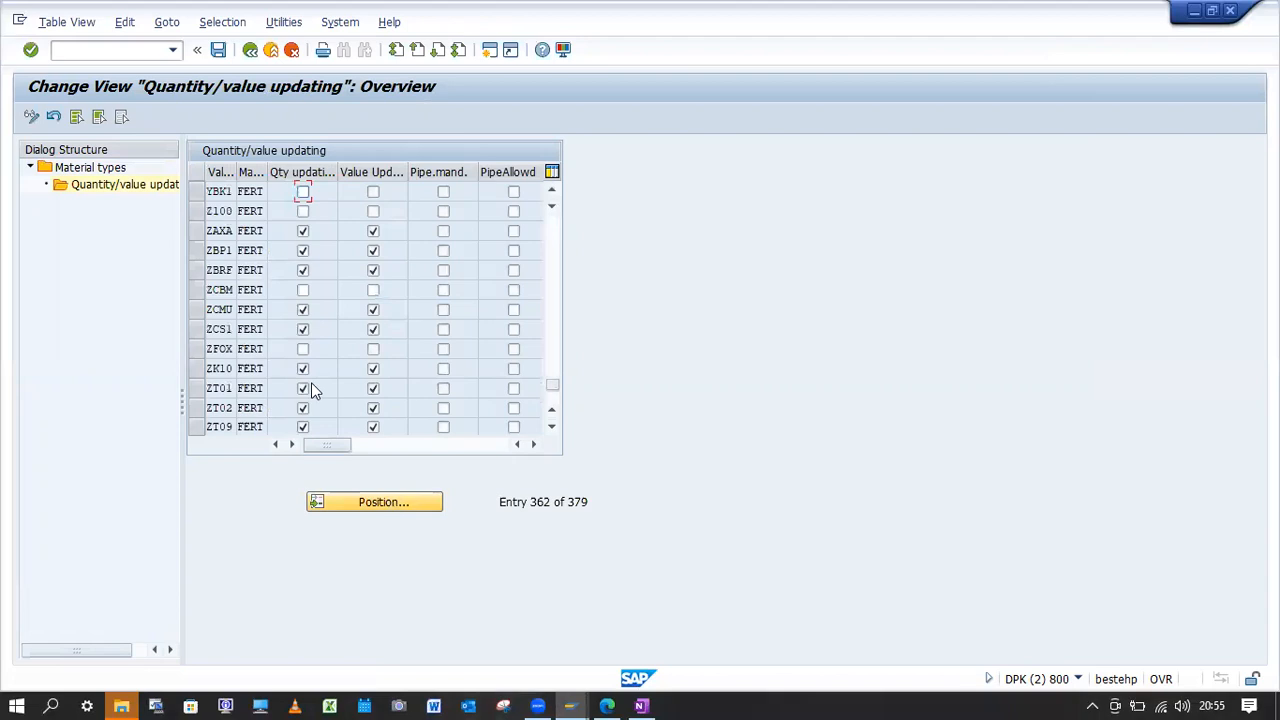
pyautogui.click(373, 192)
pyautogui.click(303, 192)
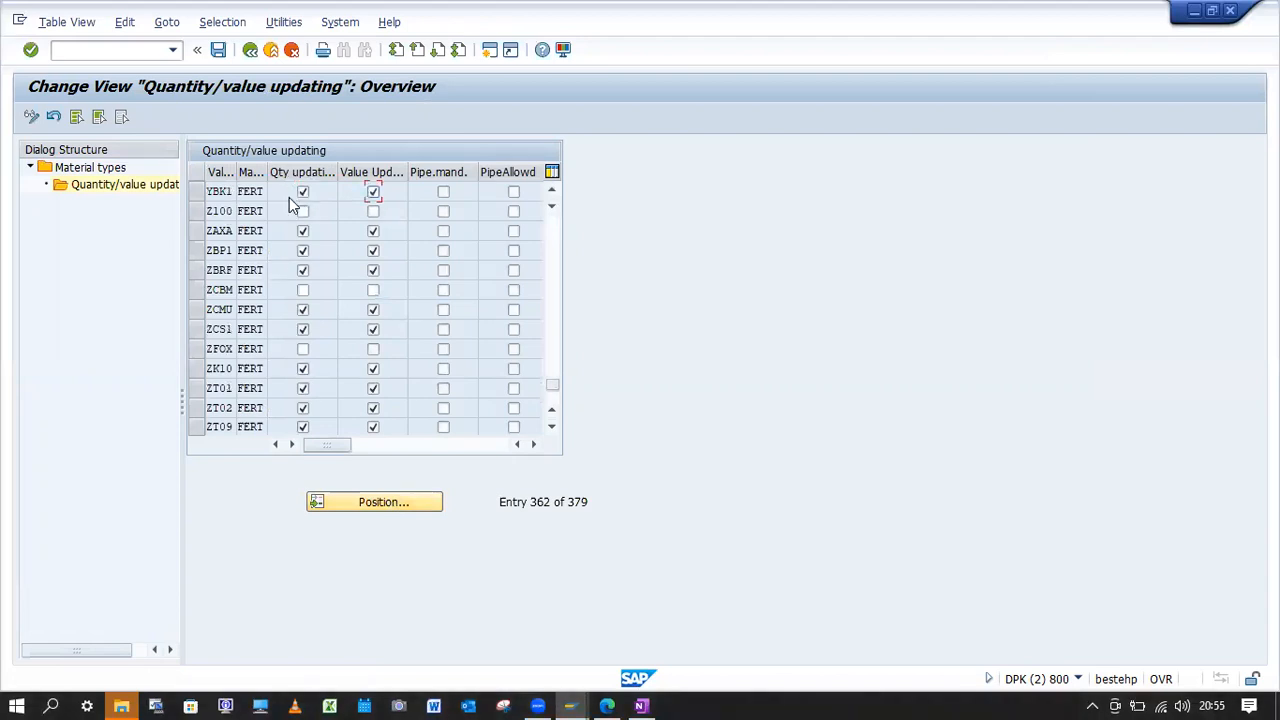
pyautogui.click(218, 51)
pyautogui.click(275, 316)
# Restart transaction MB1C and continue to item entry with movement type 561, plant YBK1 and storage location YBK1.
pyautogui.click(100, 49)
pyautogui.write('/')
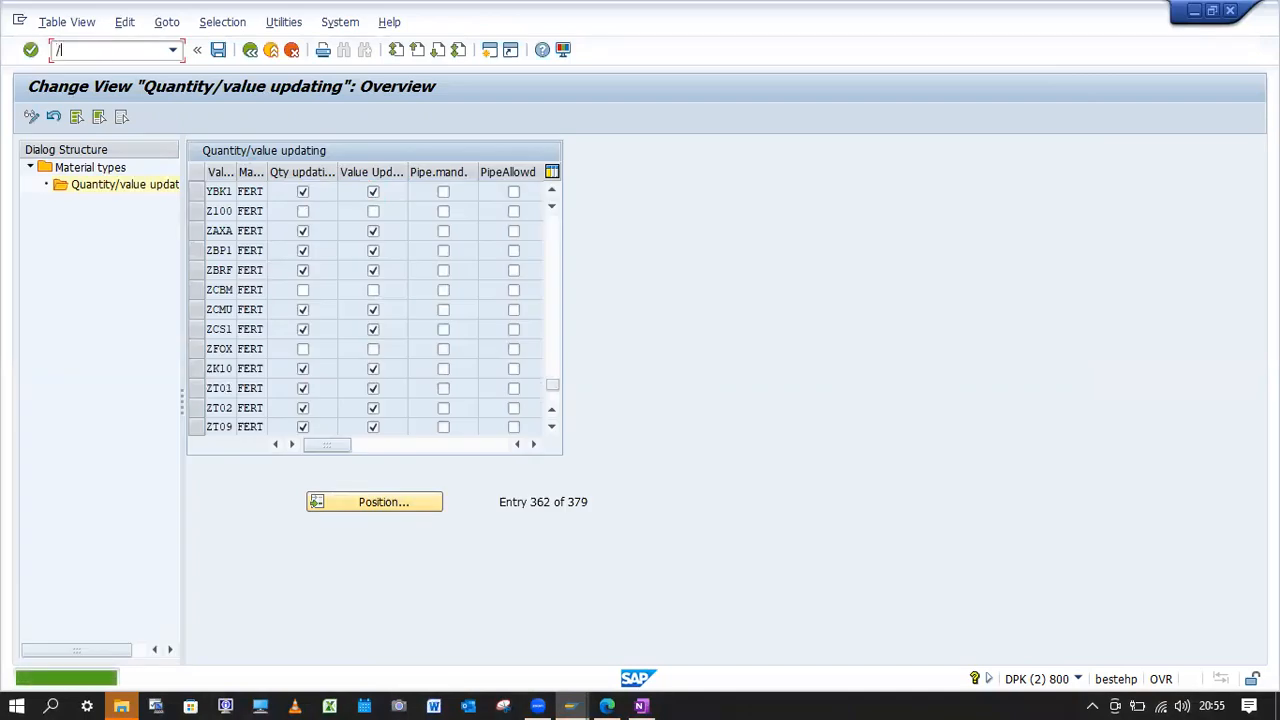
pyautogui.write('nMB1C')
pyautogui.press('Return')
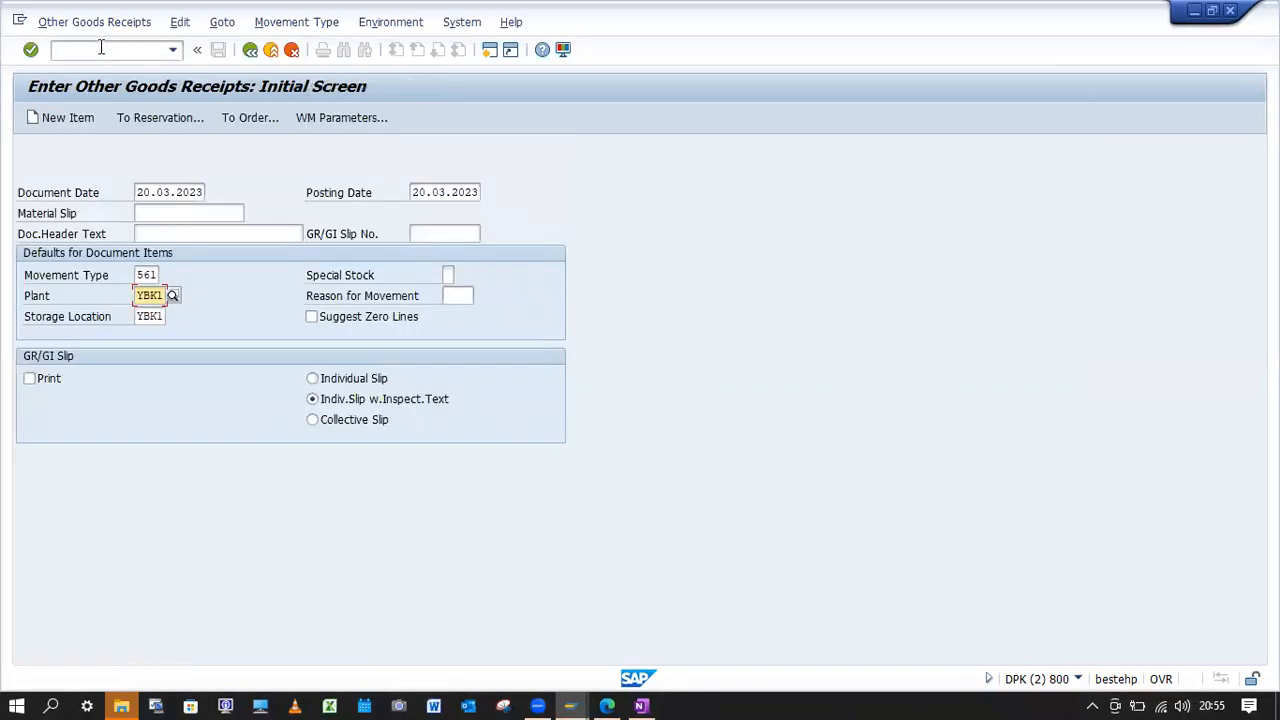
pyautogui.press('Return')
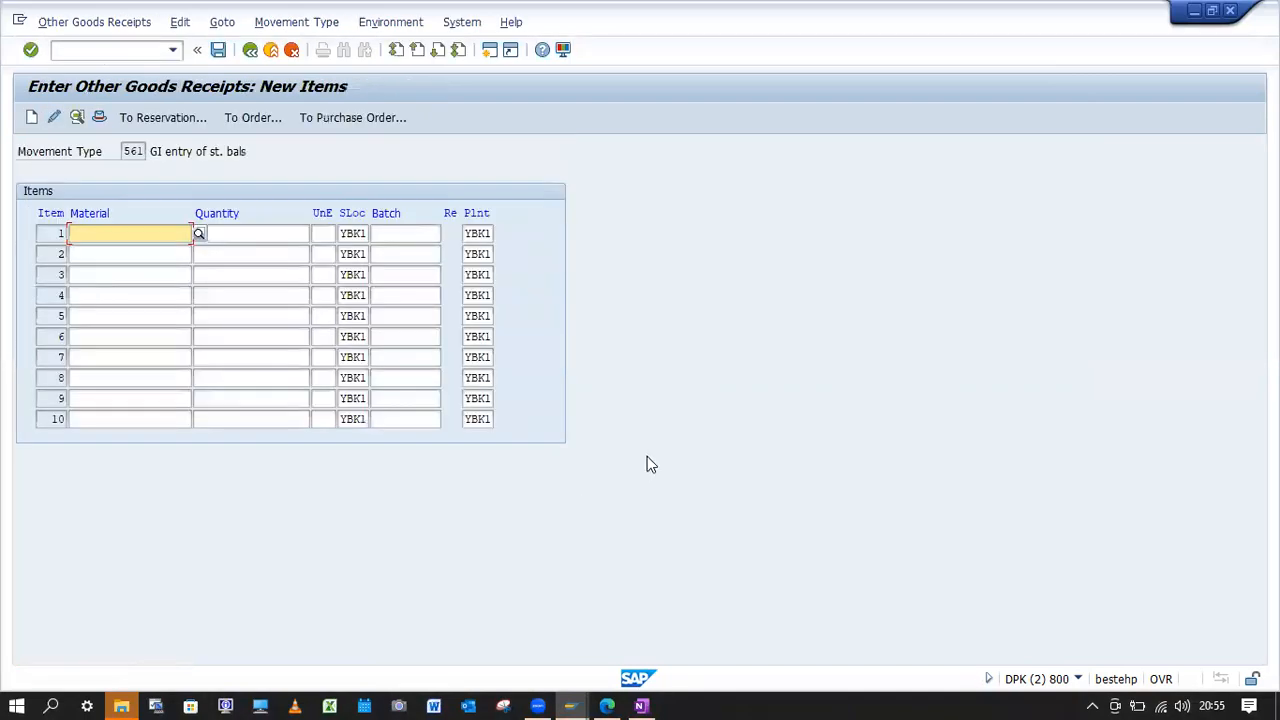
# Try again to enter material YBK1-FG01 with quantity 10 as the first goods receipt item.
pyautogui.press('space')
pyautogui.click(129, 252)
pyautogui.click(234, 234)
pyautogui.press('space')
pyautogui.click(234, 255)
pyautogui.press('Return')
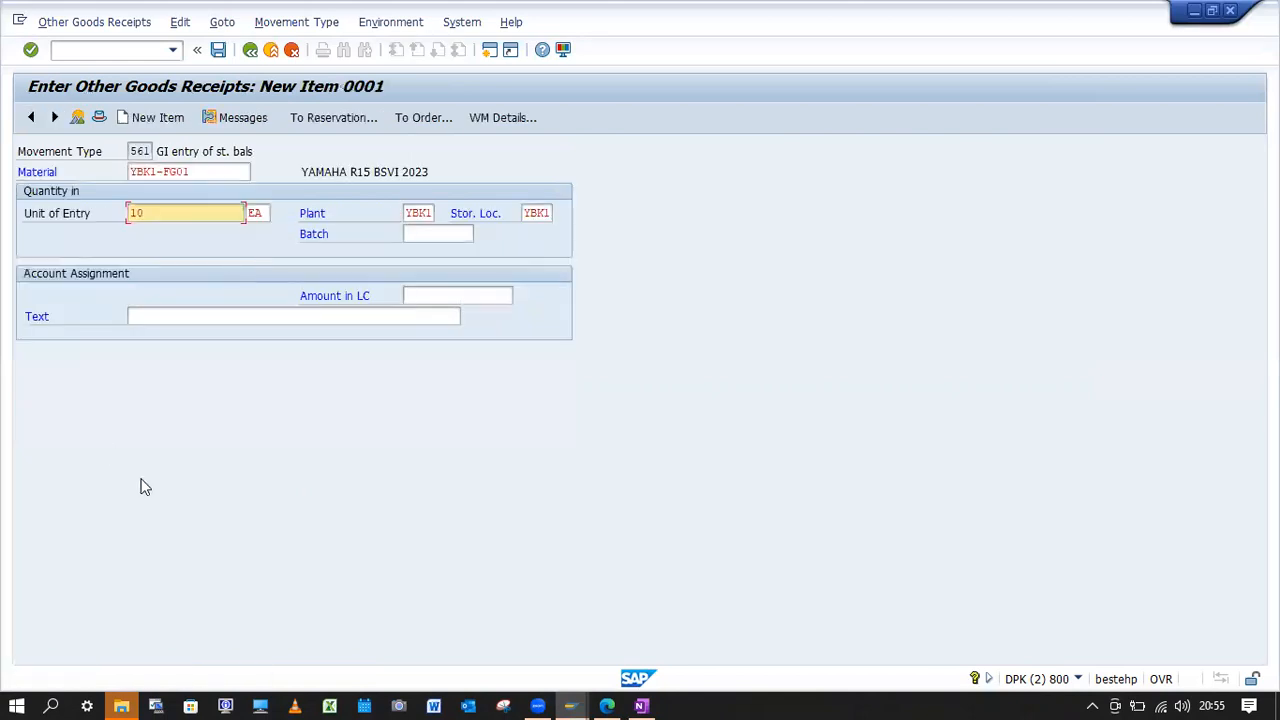
# Open the G/L account error's detailed help, copy the G/L account number from it and close the help.
pyautogui.doubleClick(118, 677)
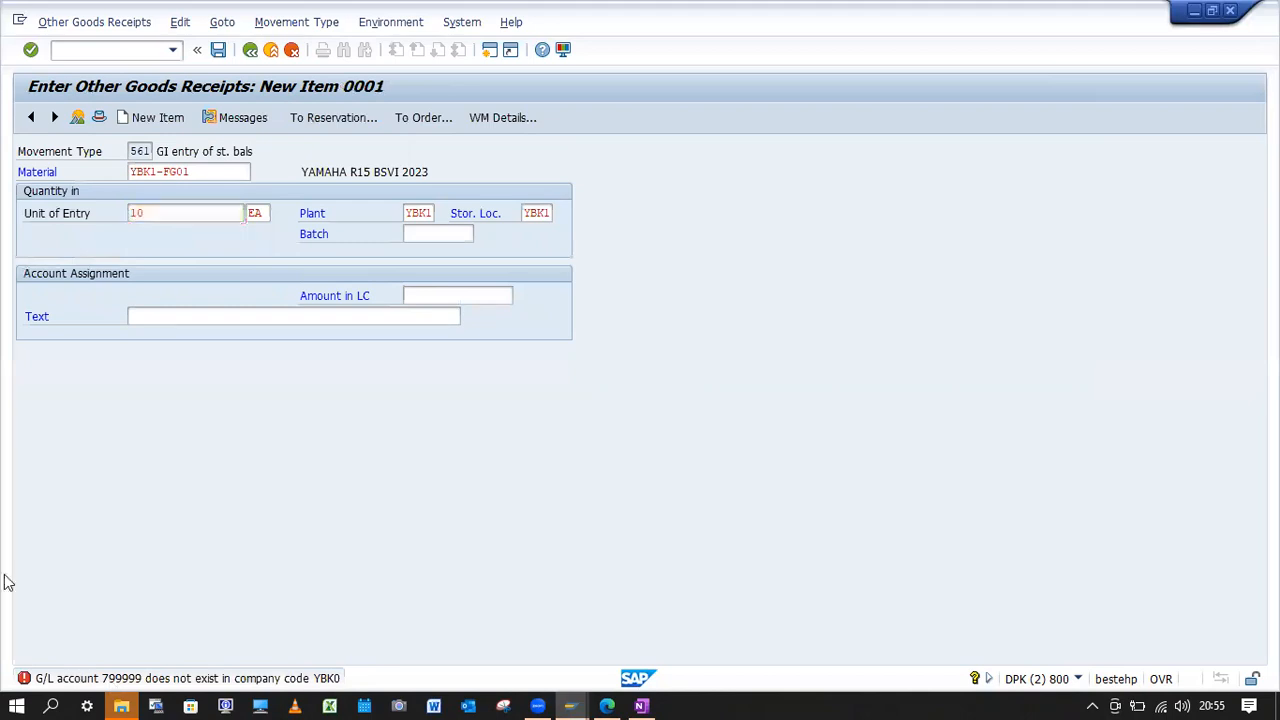
pyautogui.moveTo(369, 124); pyautogui.dragTo(318, 133)
pyautogui.hotkey('ctrl', 'c')
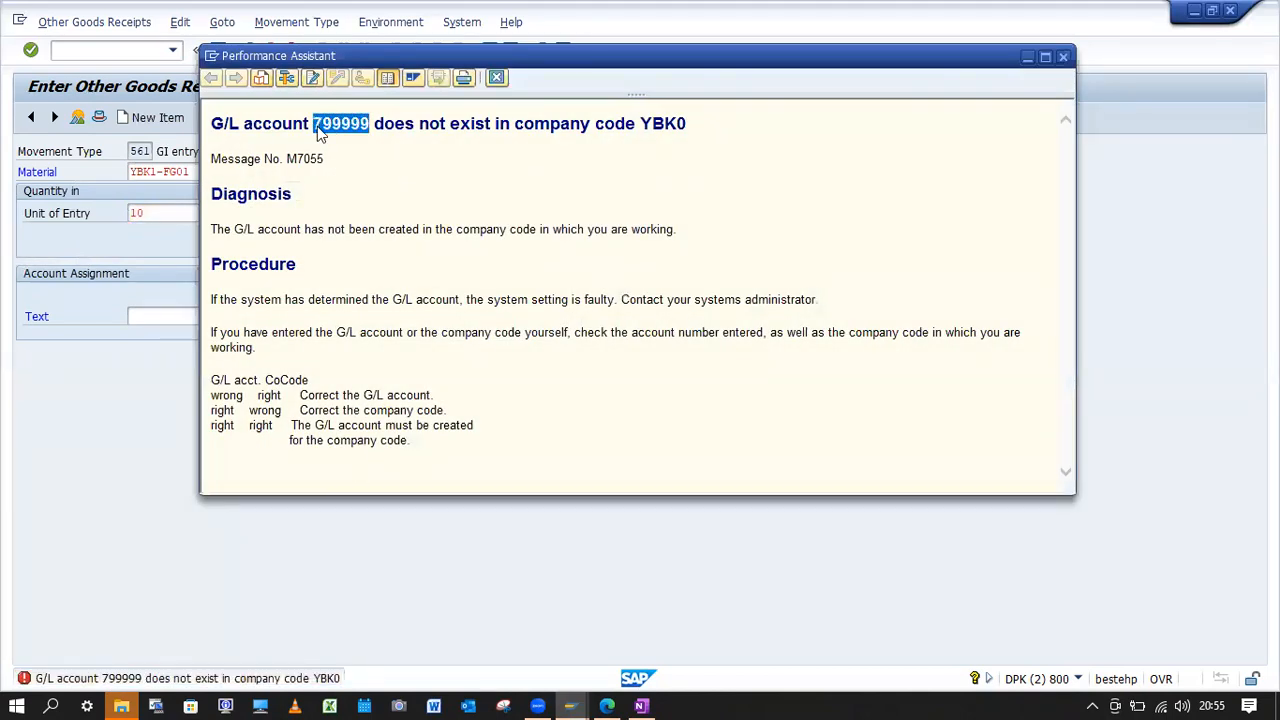
pyautogui.click(496, 77)
# Open central G/L account maintenance for the copied account number in company code YBK0.
pyautogui.click(137, 51)
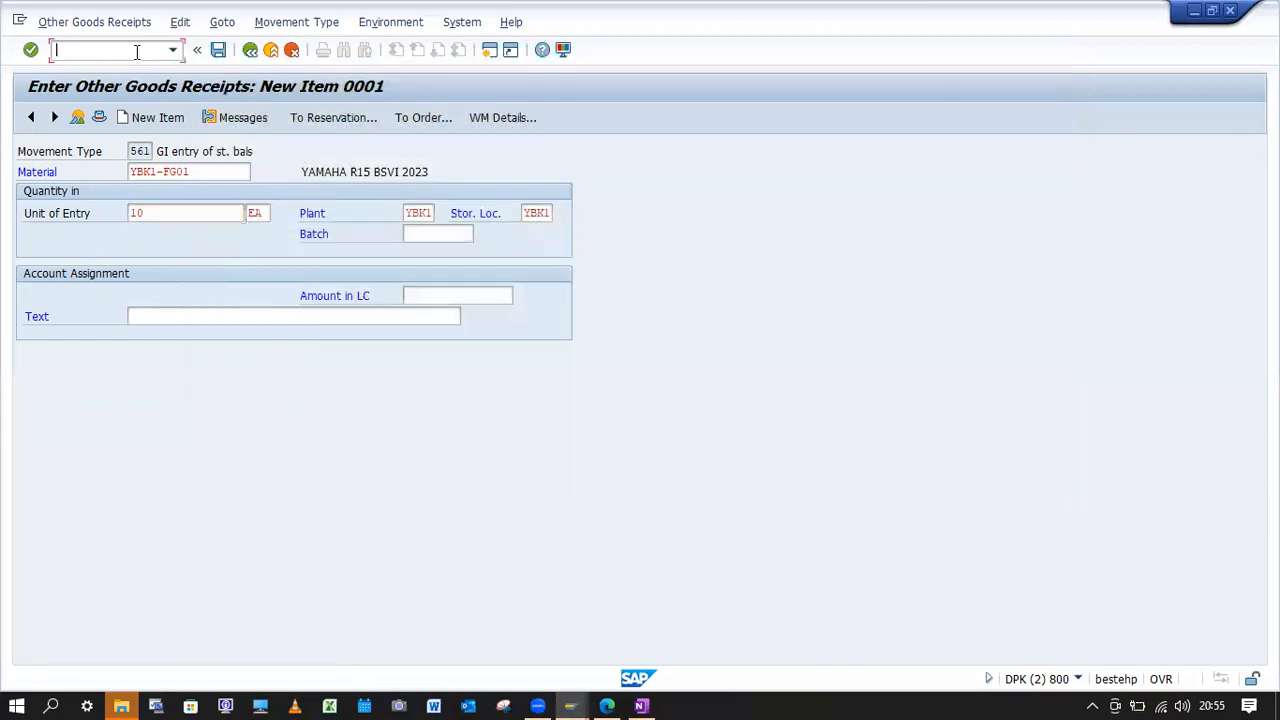
pyautogui.press('Return')
pyautogui.hotkey('ctrl', 'v')
# Create the G/L account in company code YBK0 with the same account number from another company code as its template.
pyautogui.click(416, 174)
pyautogui.hotkey('ctrl', 'v')
pyautogui.click(198, 284)
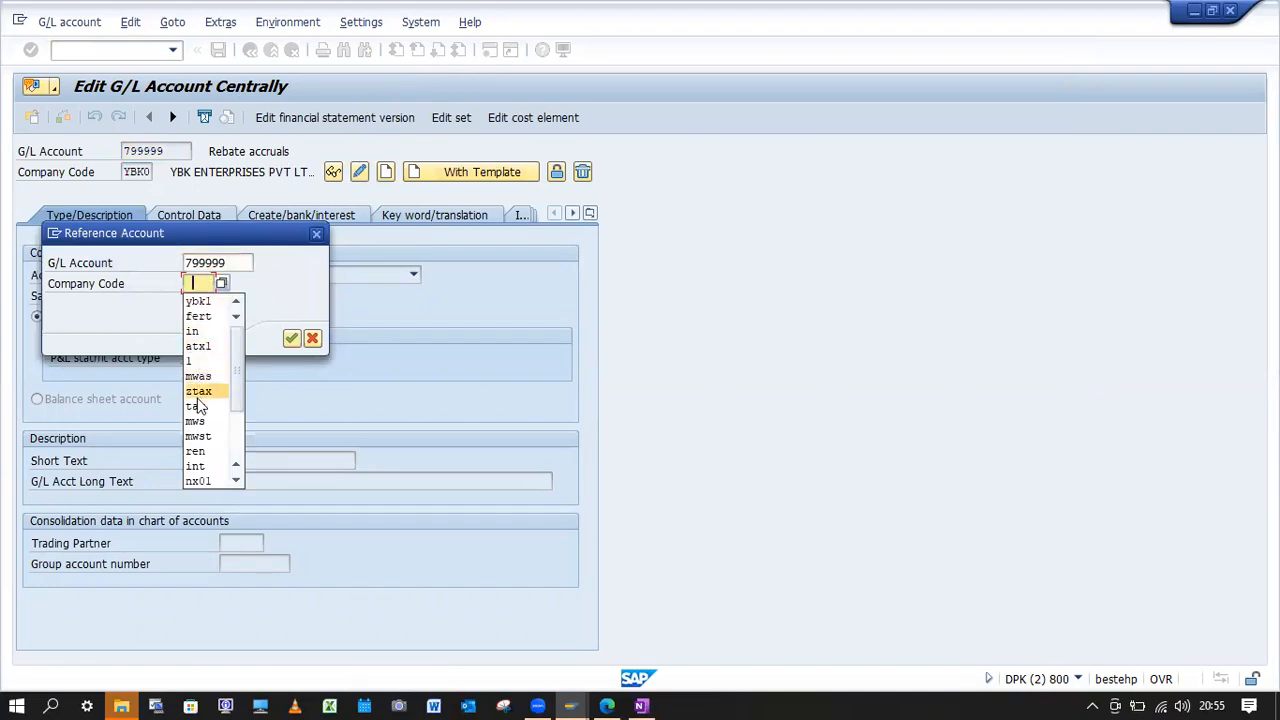
pyautogui.click(199, 283)
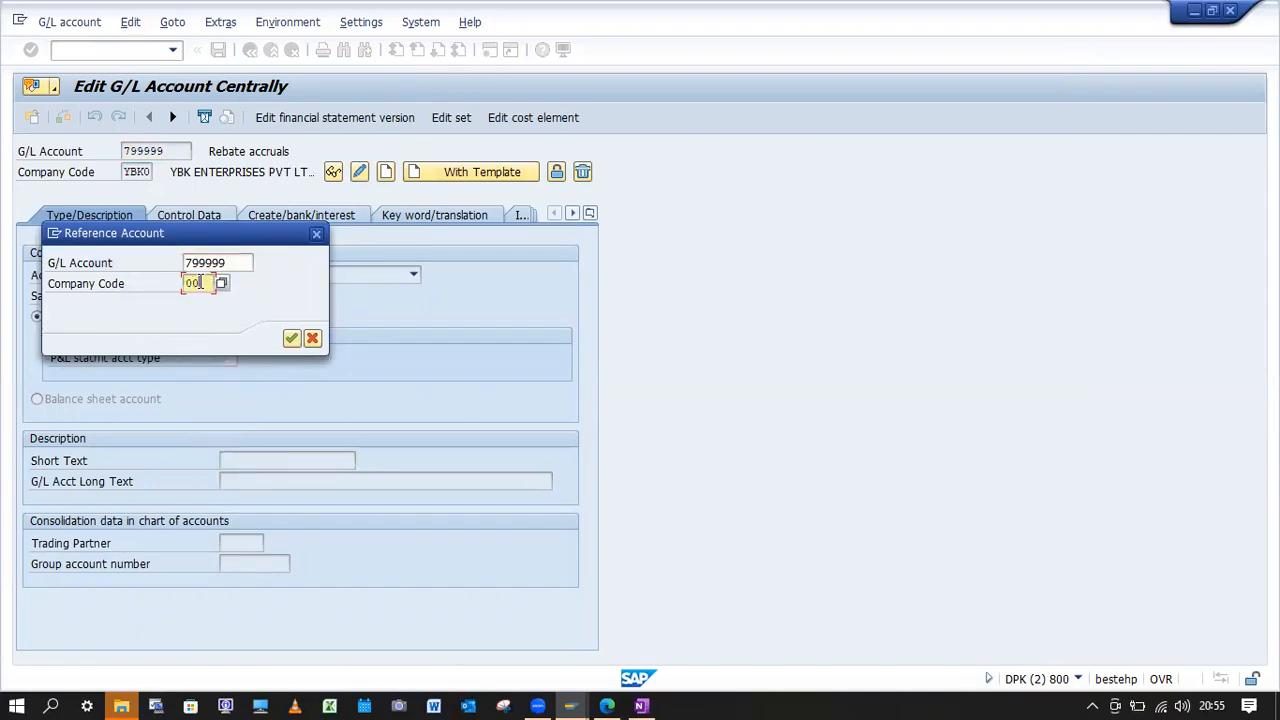
pyautogui.press('Return')
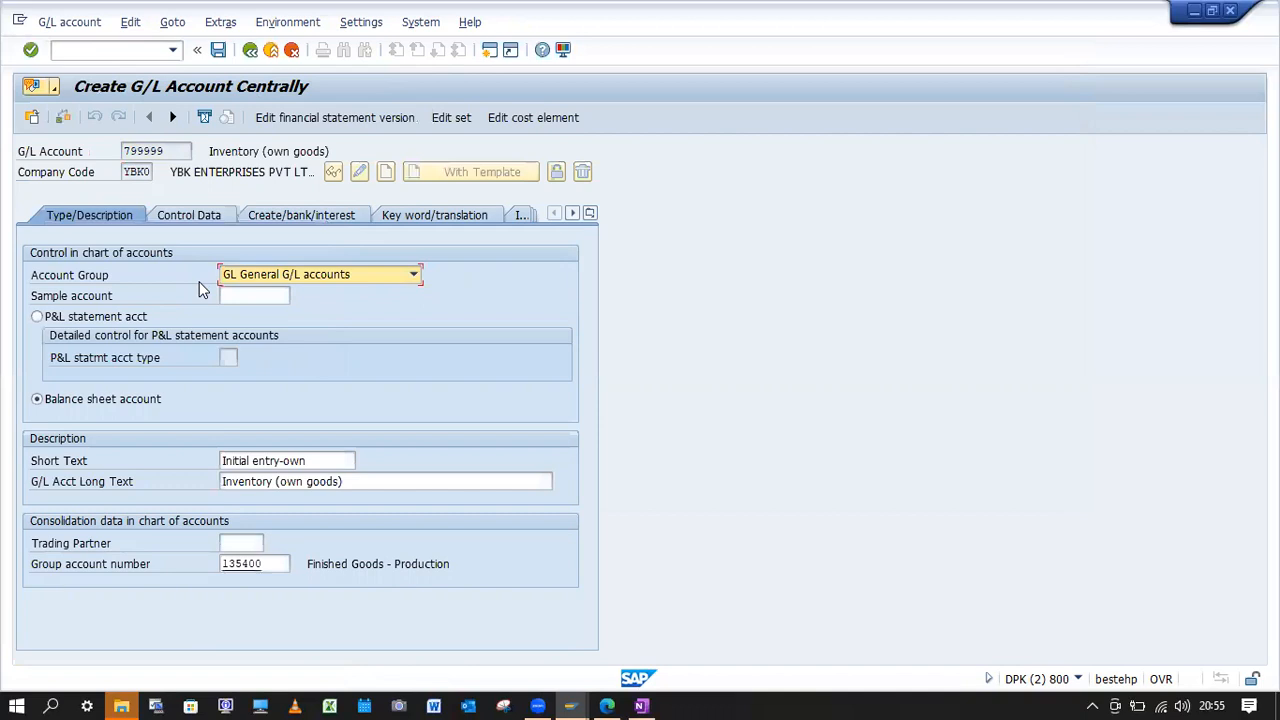
# Review the new G/L account's control data, check the entries for errors and save the account.
pyautogui.click(190, 218)
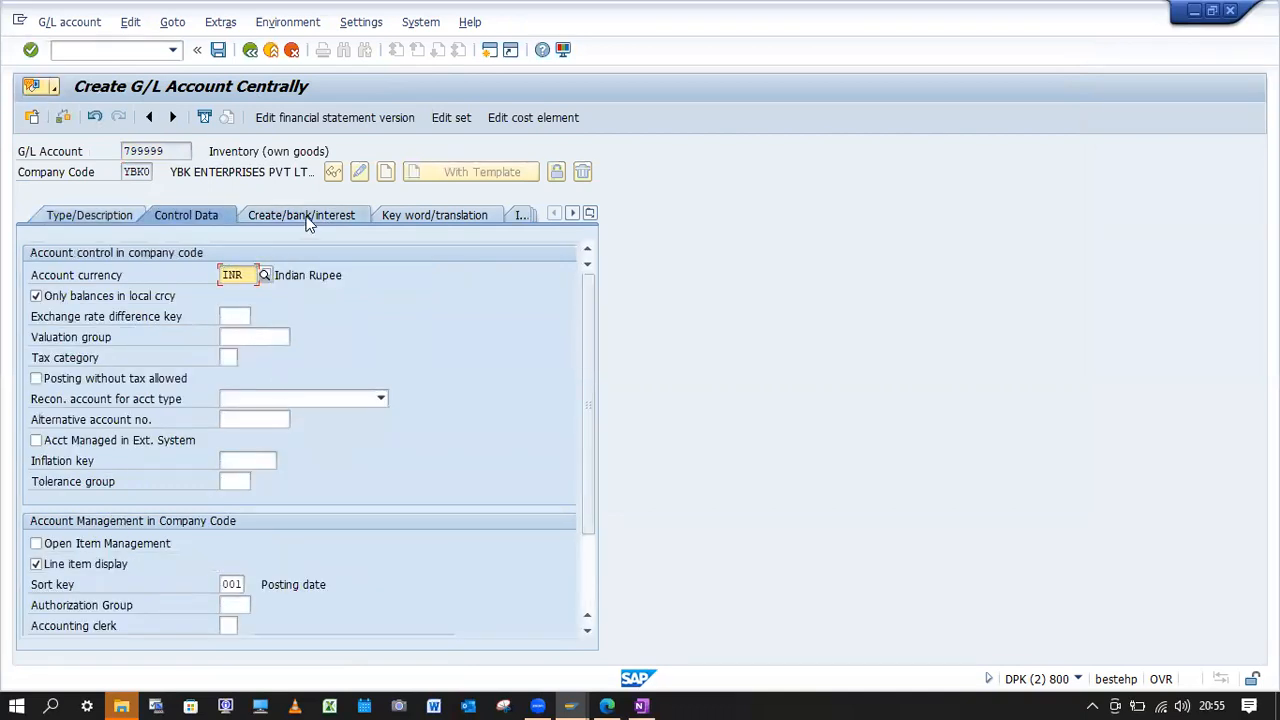
pyautogui.click(62, 117)
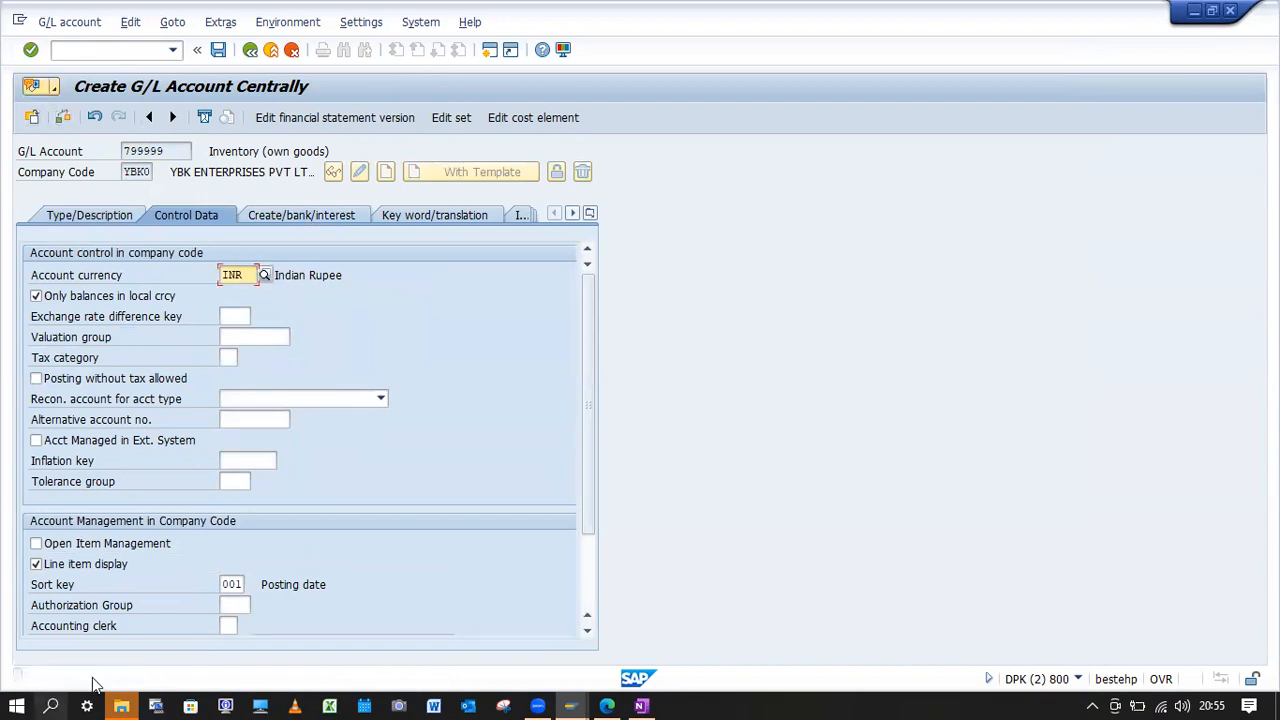
pyautogui.click(218, 50)
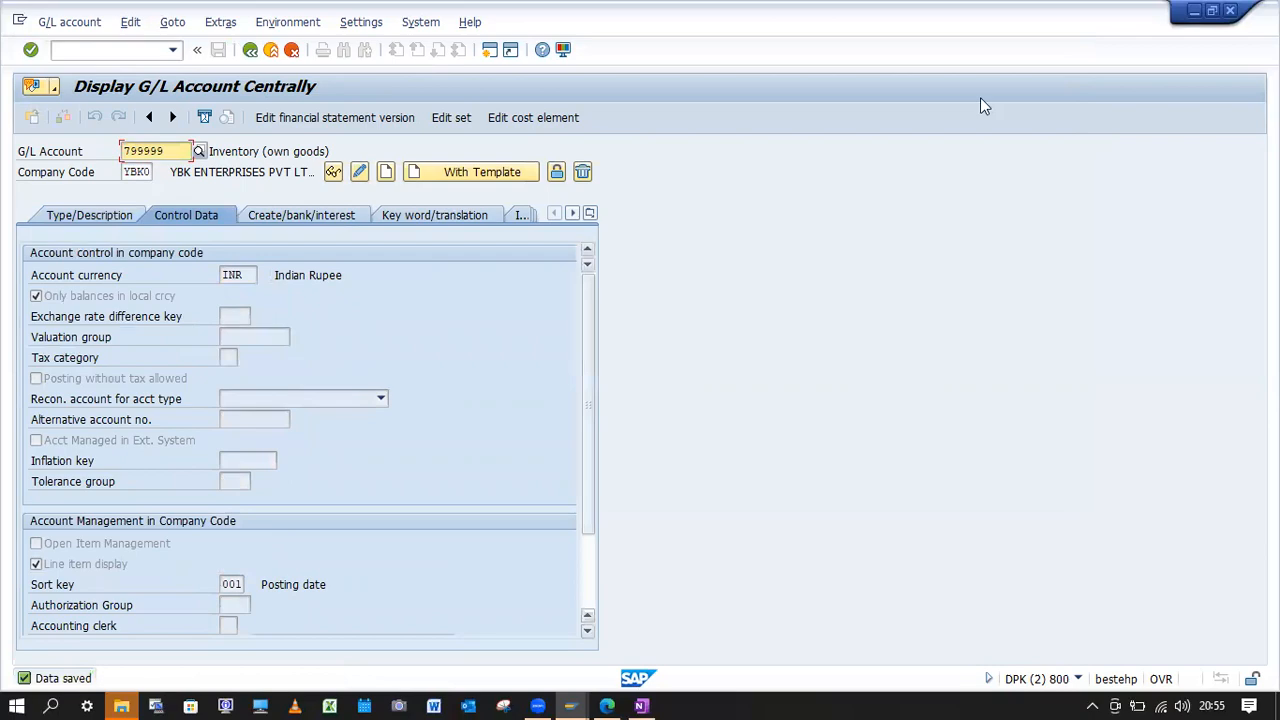
# Close the G/L account session, restart transaction MB1C and continue to item entry with the default movement type, plant and storage location.
pyautogui.click(1231, 11)
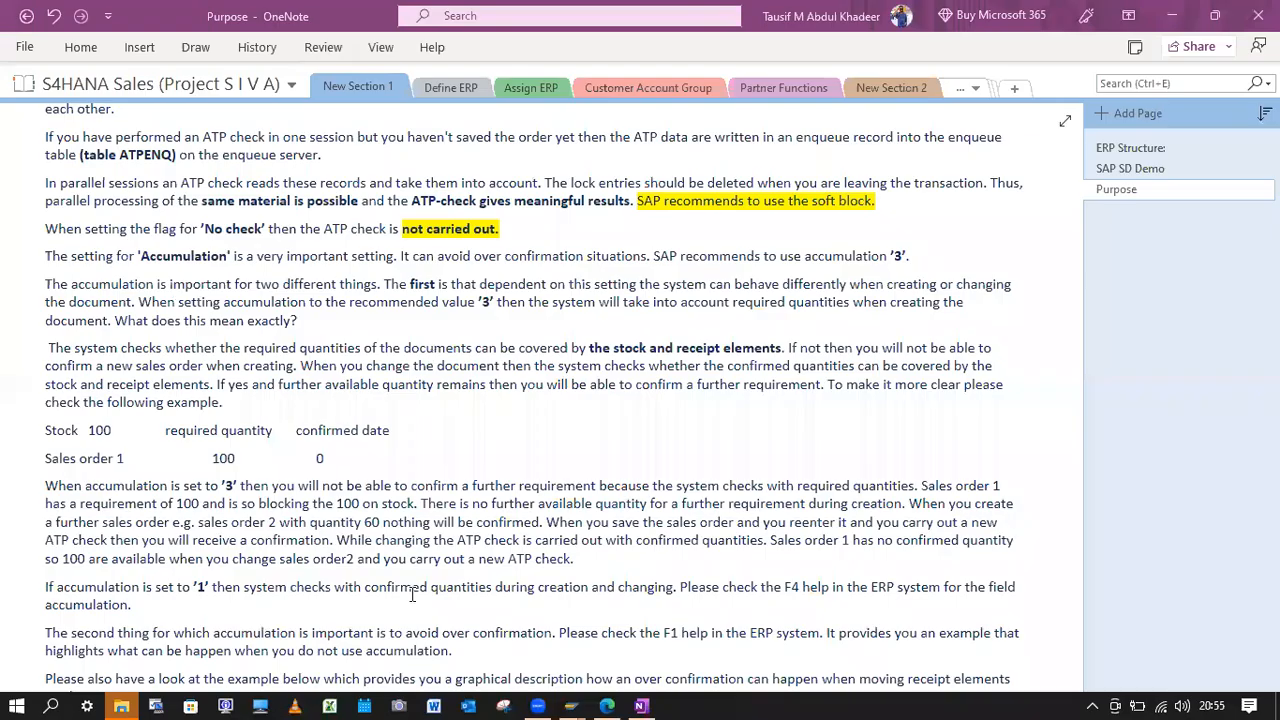
pyautogui.moveTo(570, 706)
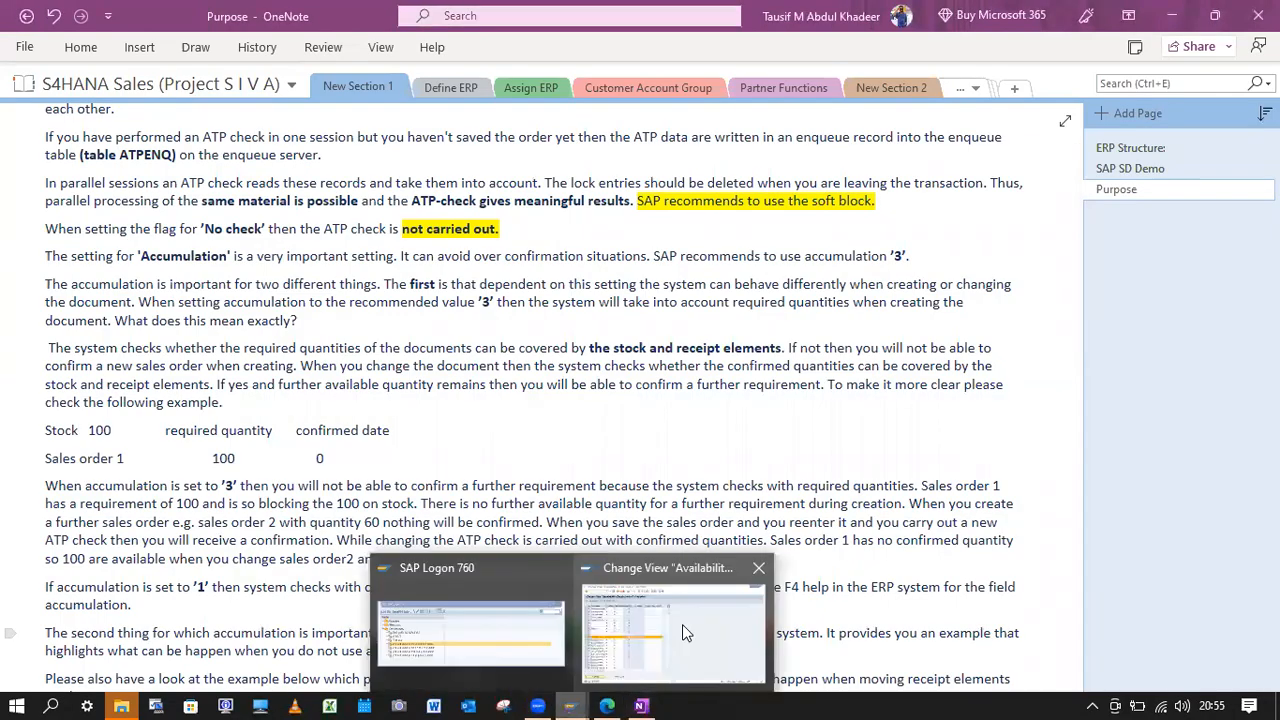
pyautogui.click(126, 49)
pyautogui.write('MB1')
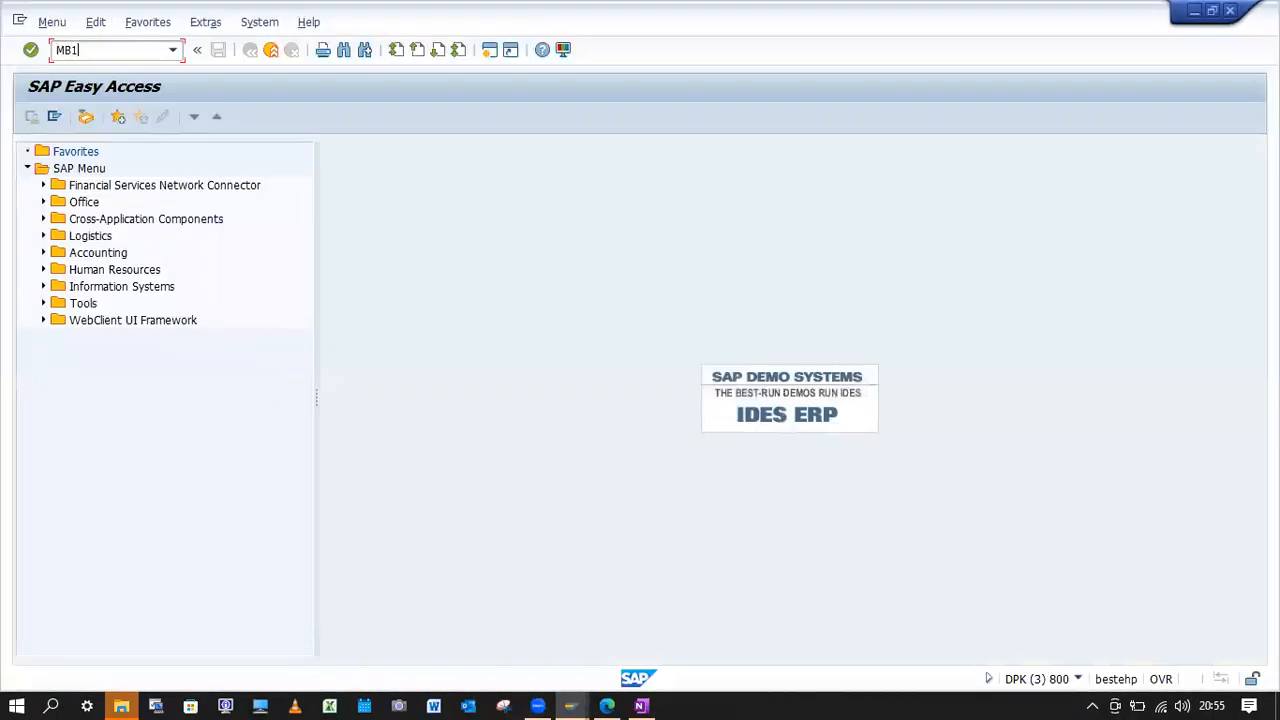
pyautogui.press('Return')
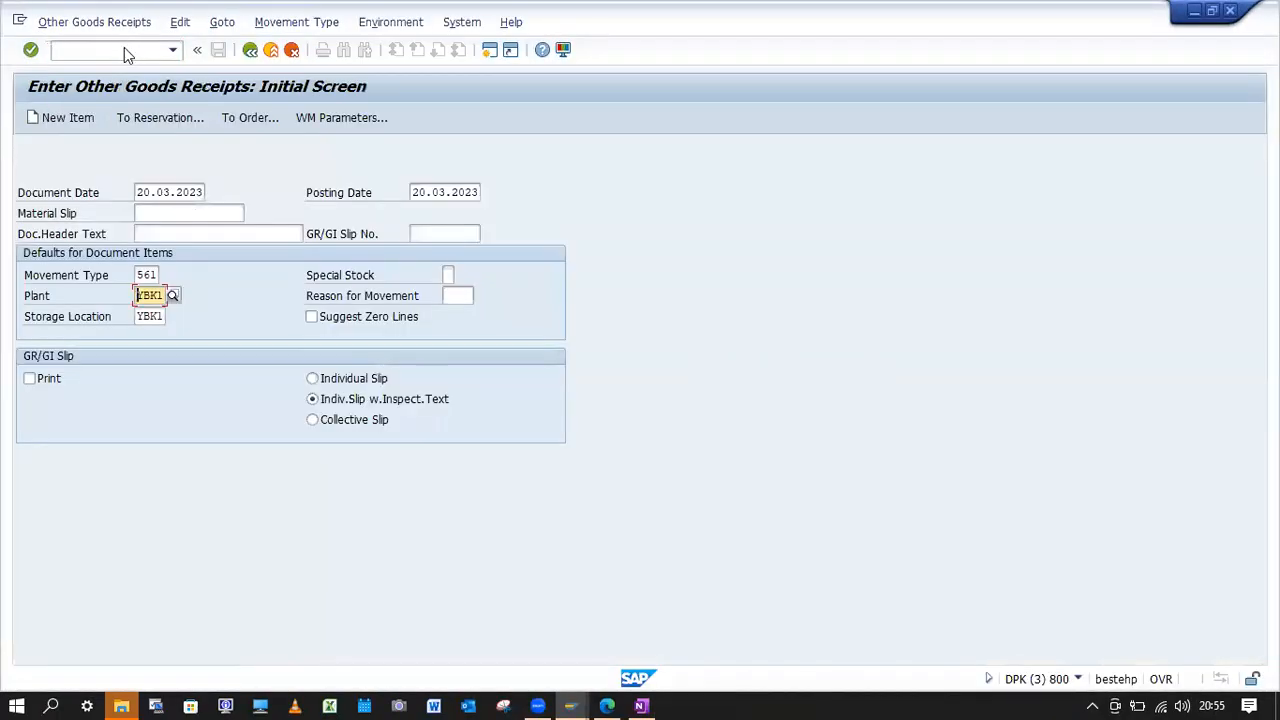
pyautogui.press('Return')
# Enter material YBK1-FG01 with quantity 10 as the first item and try to process the goods receipt.
pyautogui.click(131, 249)
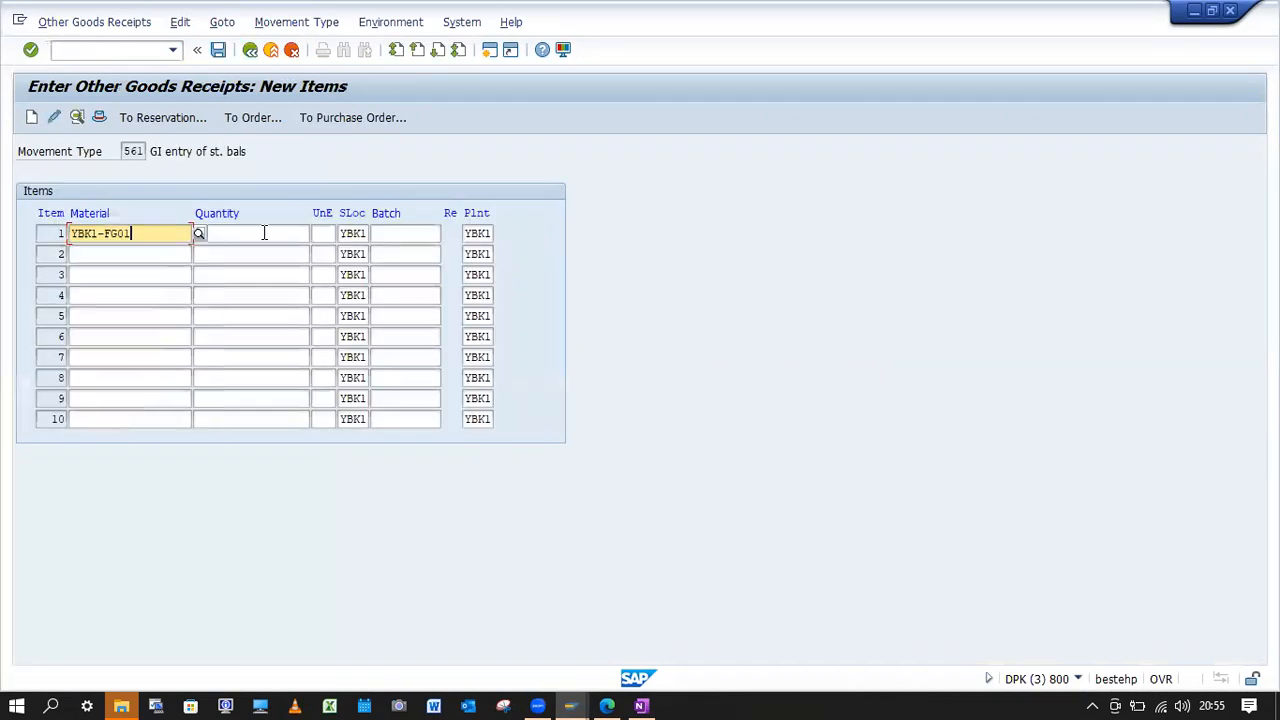
pyautogui.click(264, 233)
pyautogui.click(242, 254)
pyautogui.press('Return')
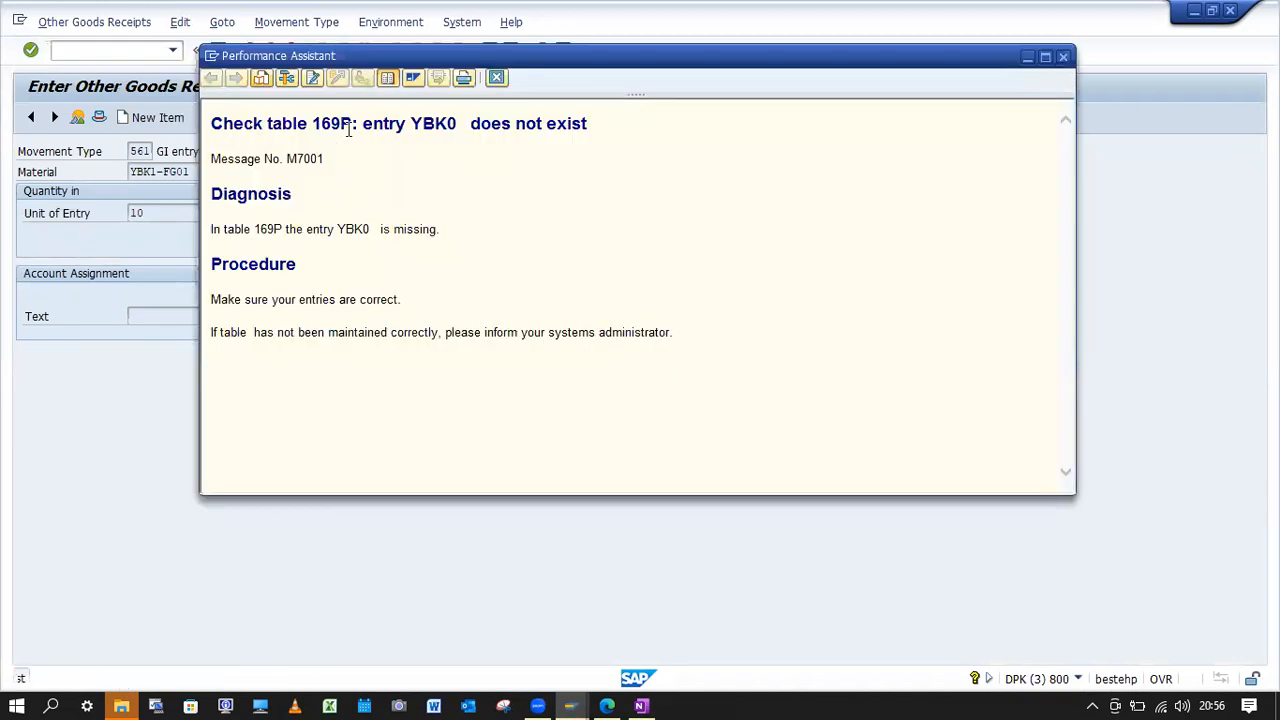
# Copy table name 169P from the error's detailed help, close the help and open table view maintenance.
pyautogui.moveTo(352, 122); pyautogui.dragTo(312, 122)
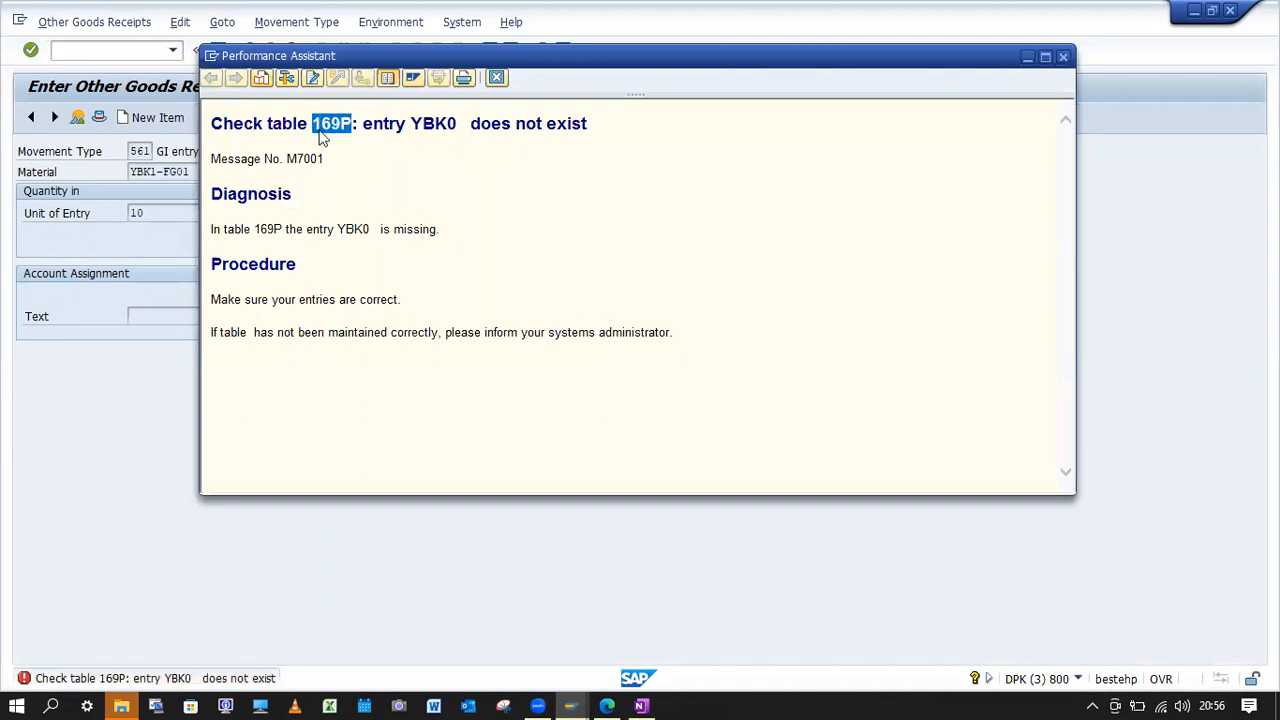
pyautogui.click(496, 77)
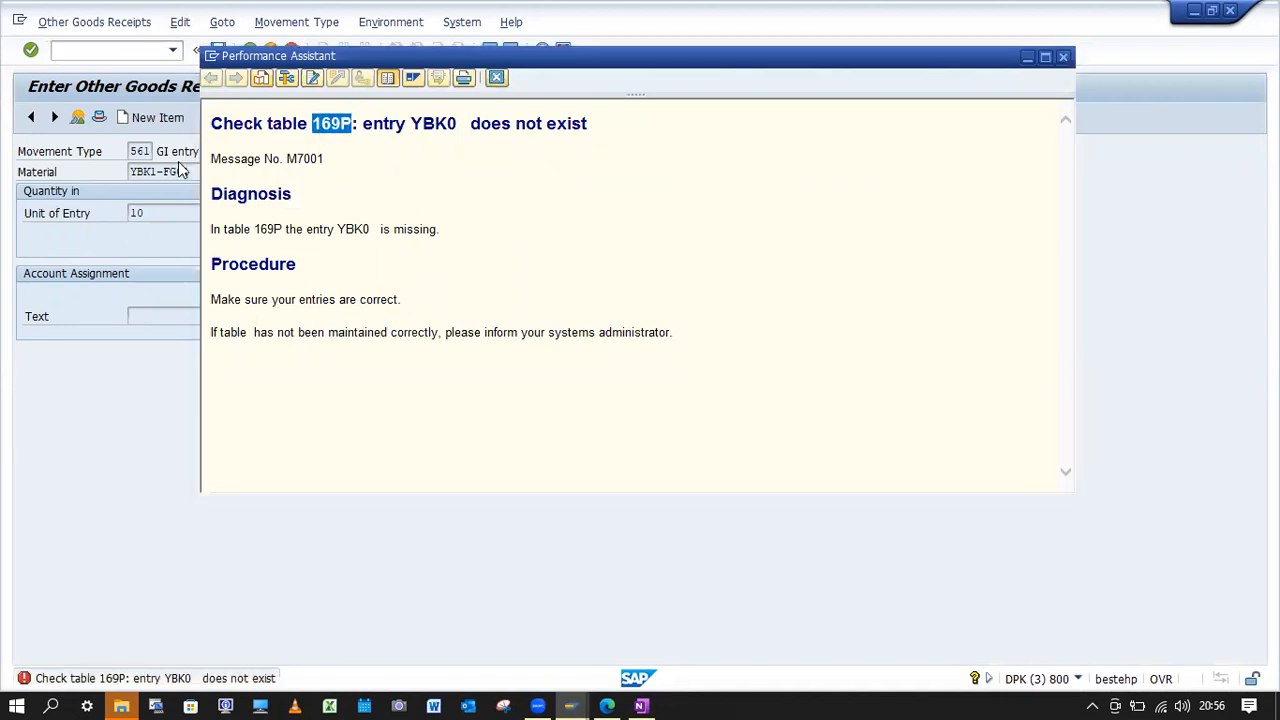
pyautogui.click(114, 52)
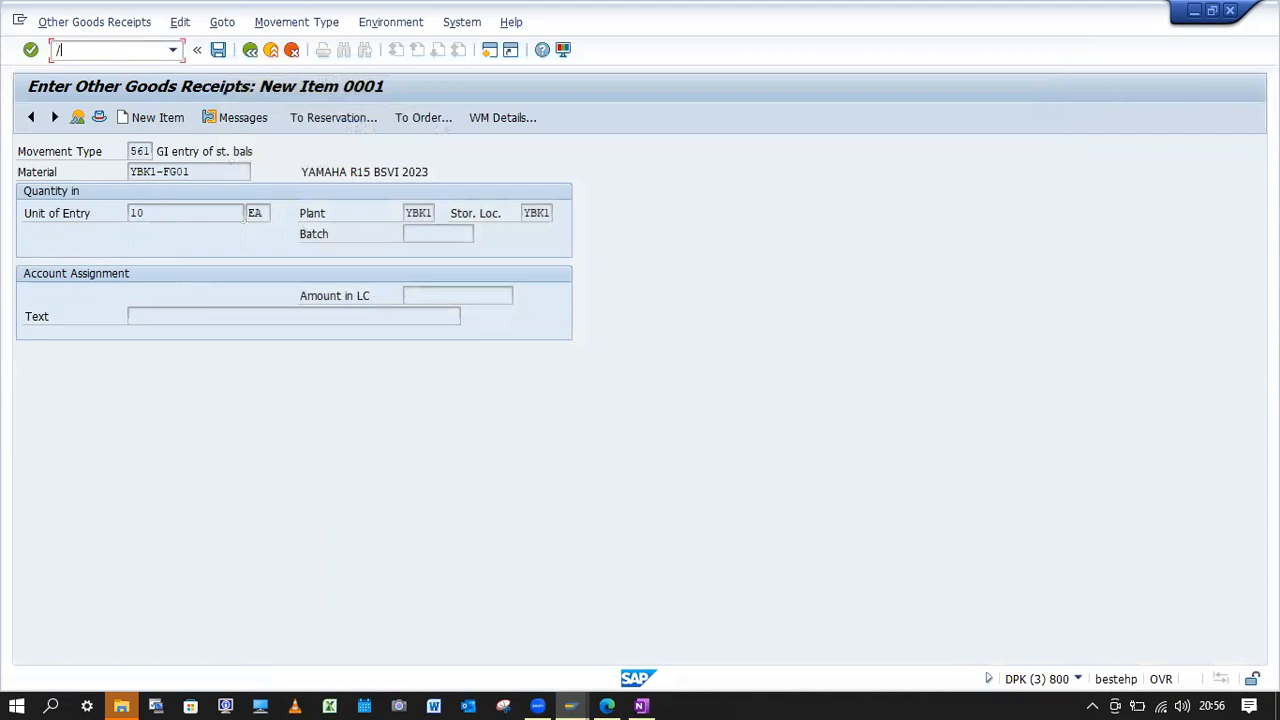
pyautogui.press('Return')
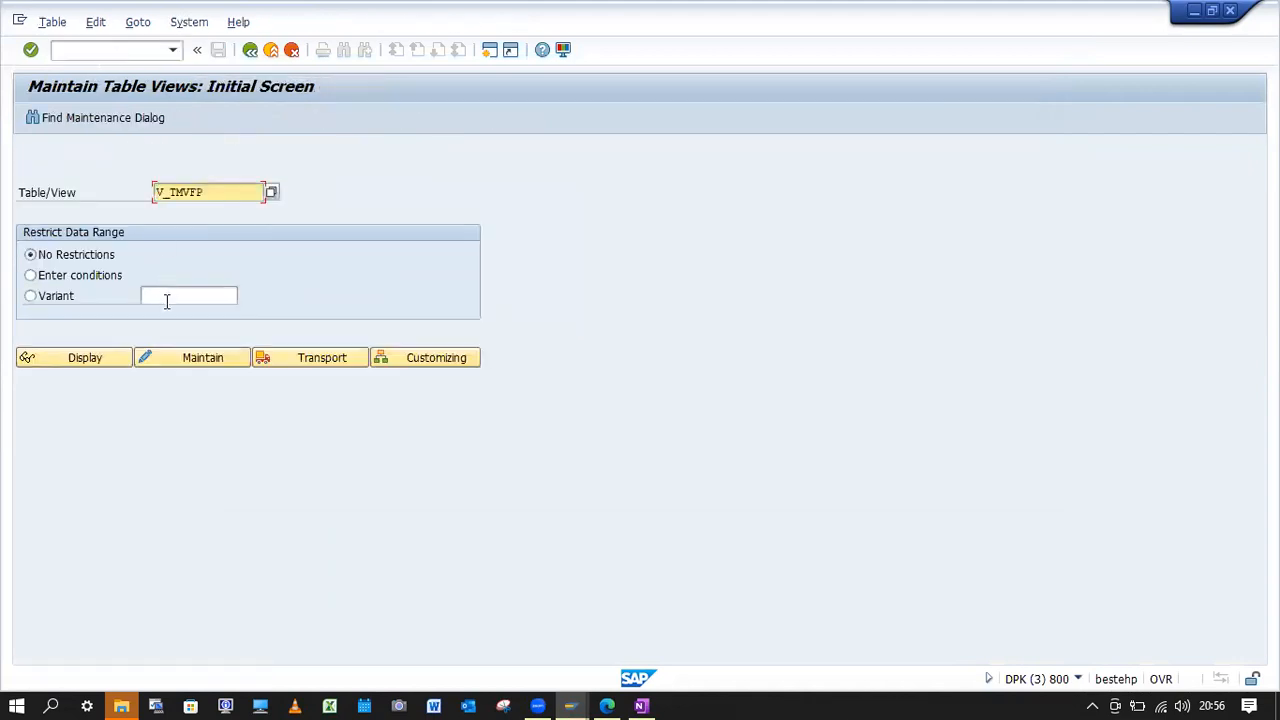
# Open table T169P for maintenance of the invoice verification parameters.
pyautogui.moveTo(217, 191); pyautogui.dragTo(0, 192)
pyautogui.write('169P')
pyautogui.click(165, 358)
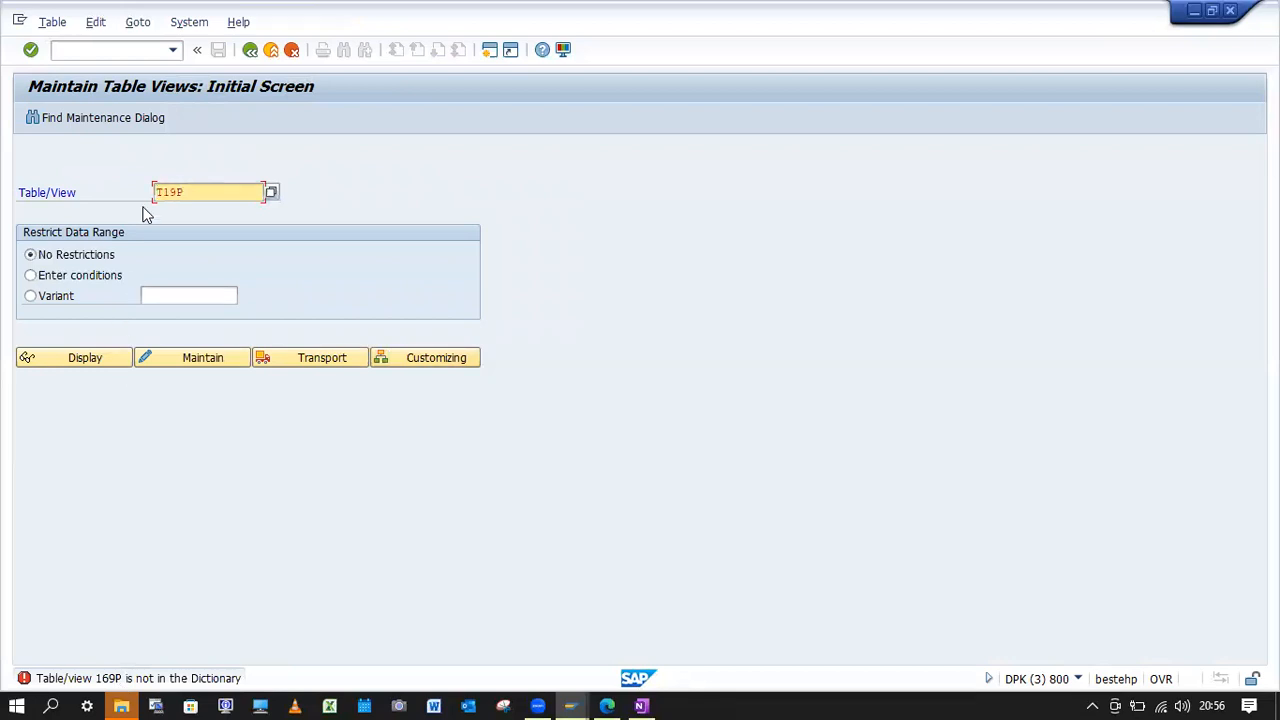
pyautogui.write('9P')
pyautogui.click(208, 360)
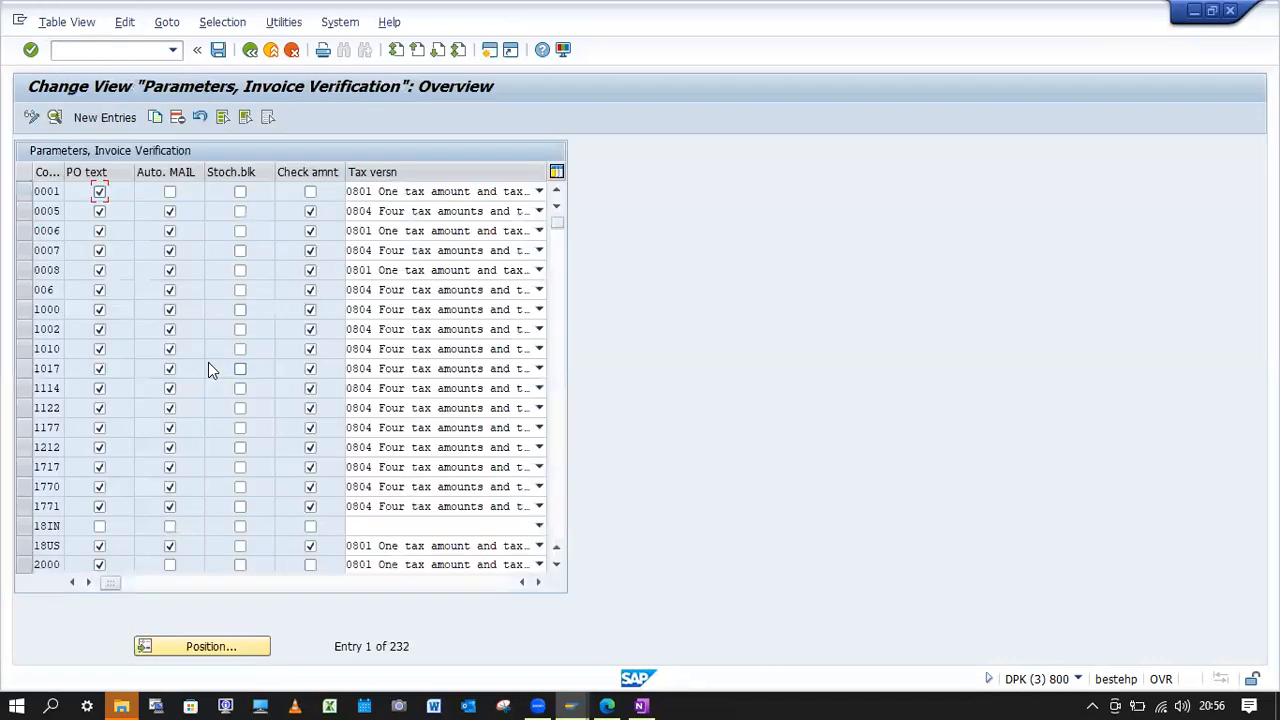
# Copy the invoice verification parameters of company code 0001 to YBK0 and save them under customizing request DPKK901315.
pyautogui.click(24, 191)
pyautogui.click(155, 117)
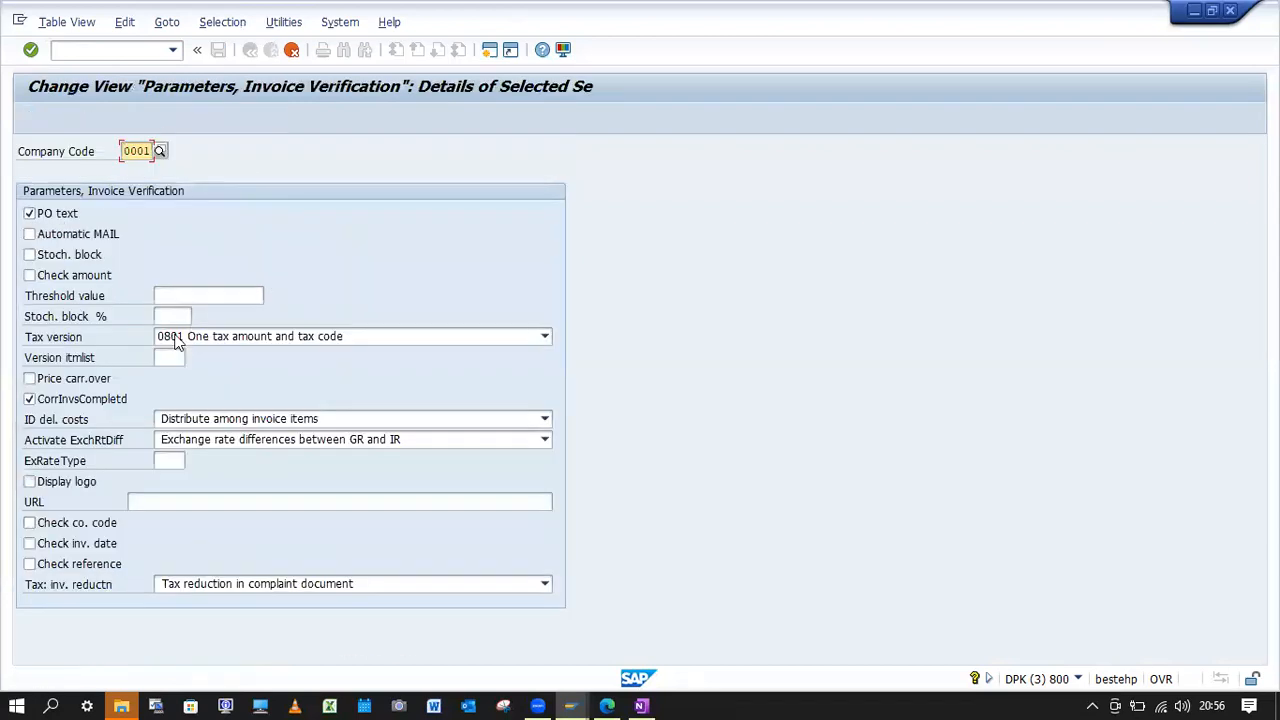
pyautogui.write('YBK')
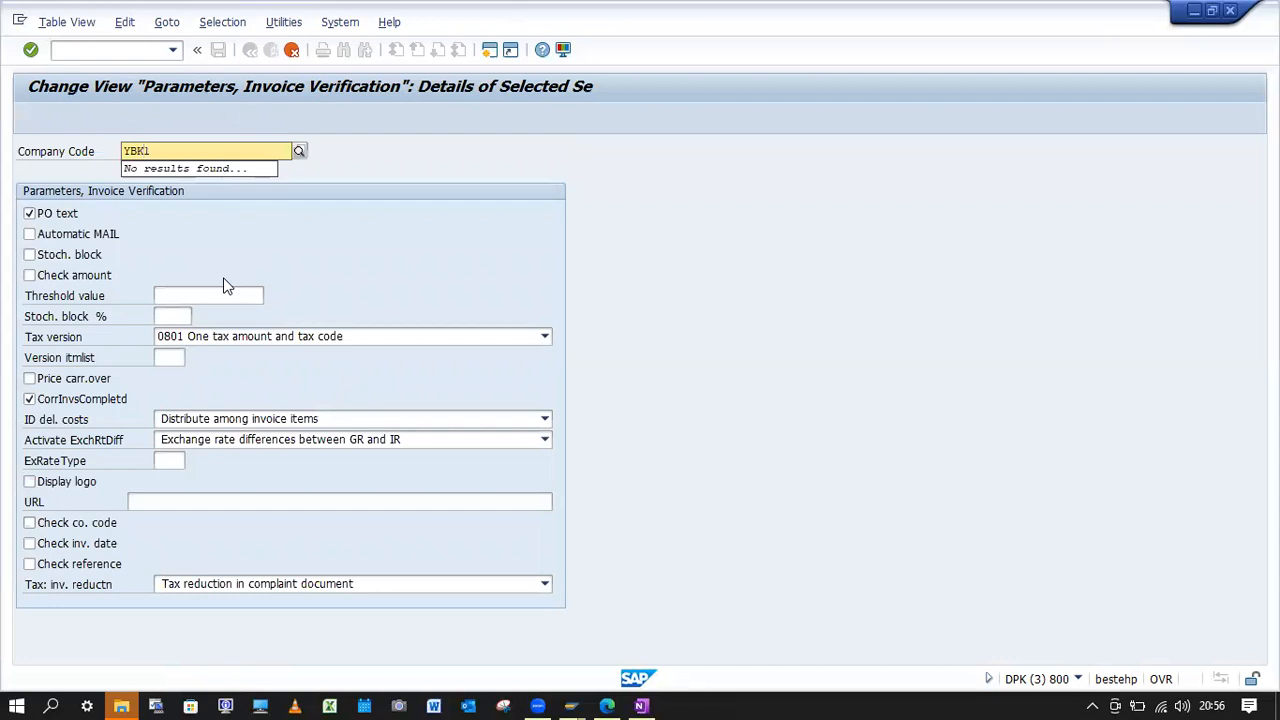
pyautogui.write('0')
pyautogui.press('Return')
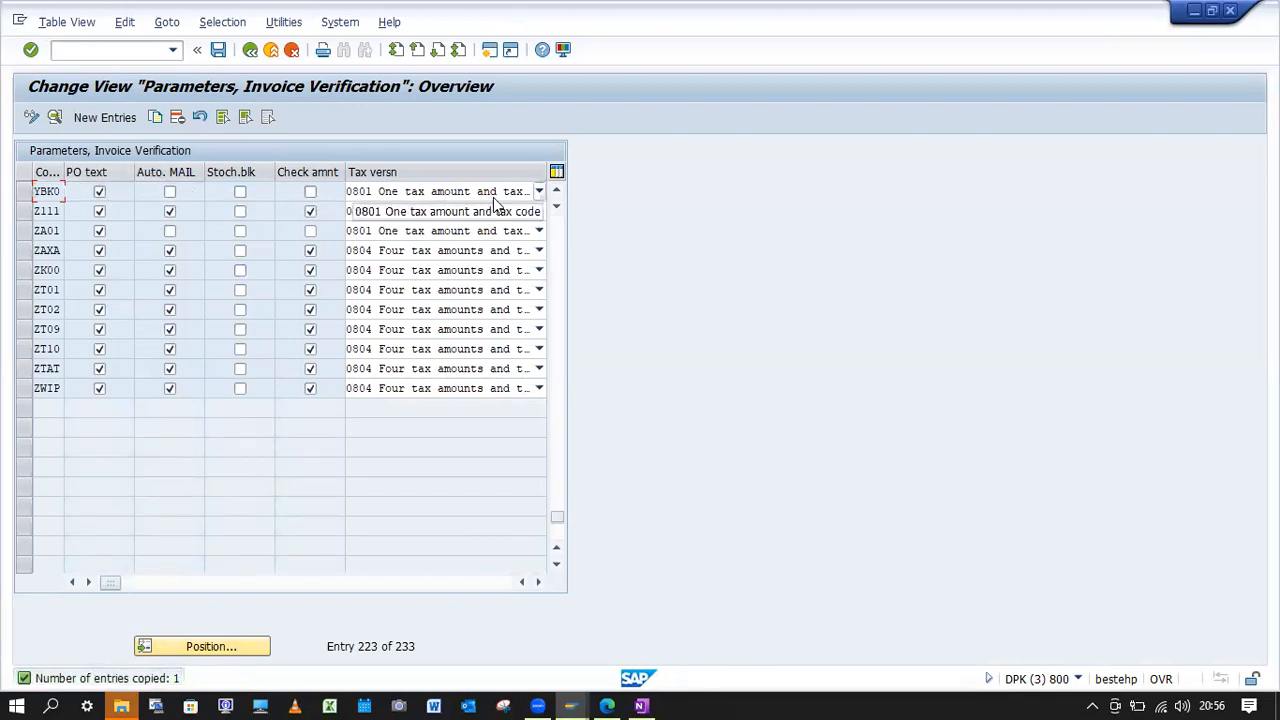
pyautogui.click(218, 49)
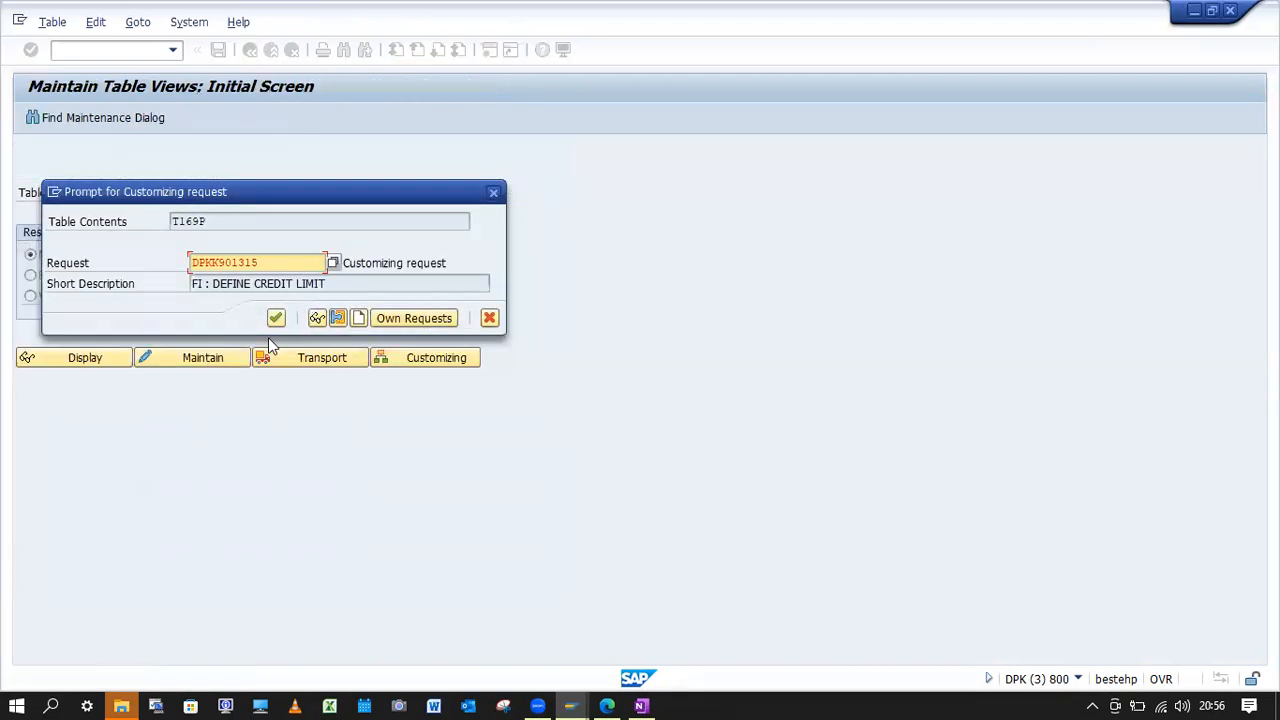
pyautogui.click(277, 318)
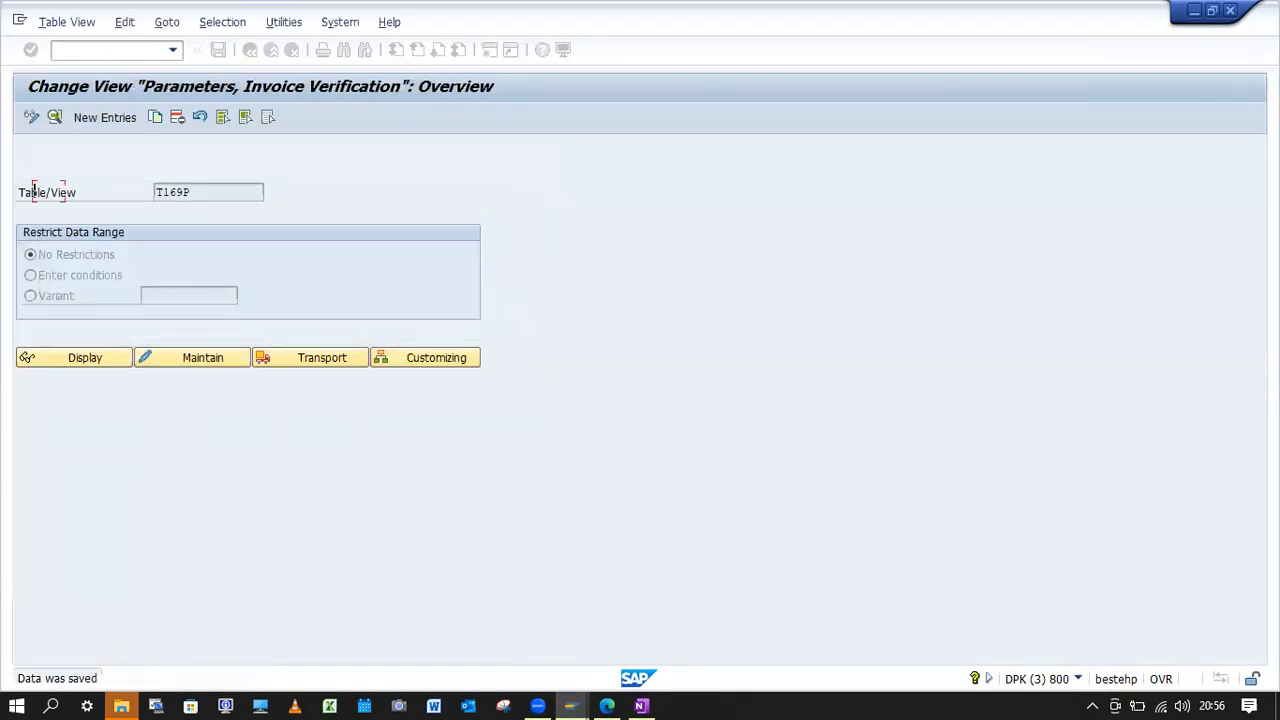
# Restart the MB1C goods receipt and try to post 10 units of material YBK1-FG01.
pyautogui.write('/nMB')
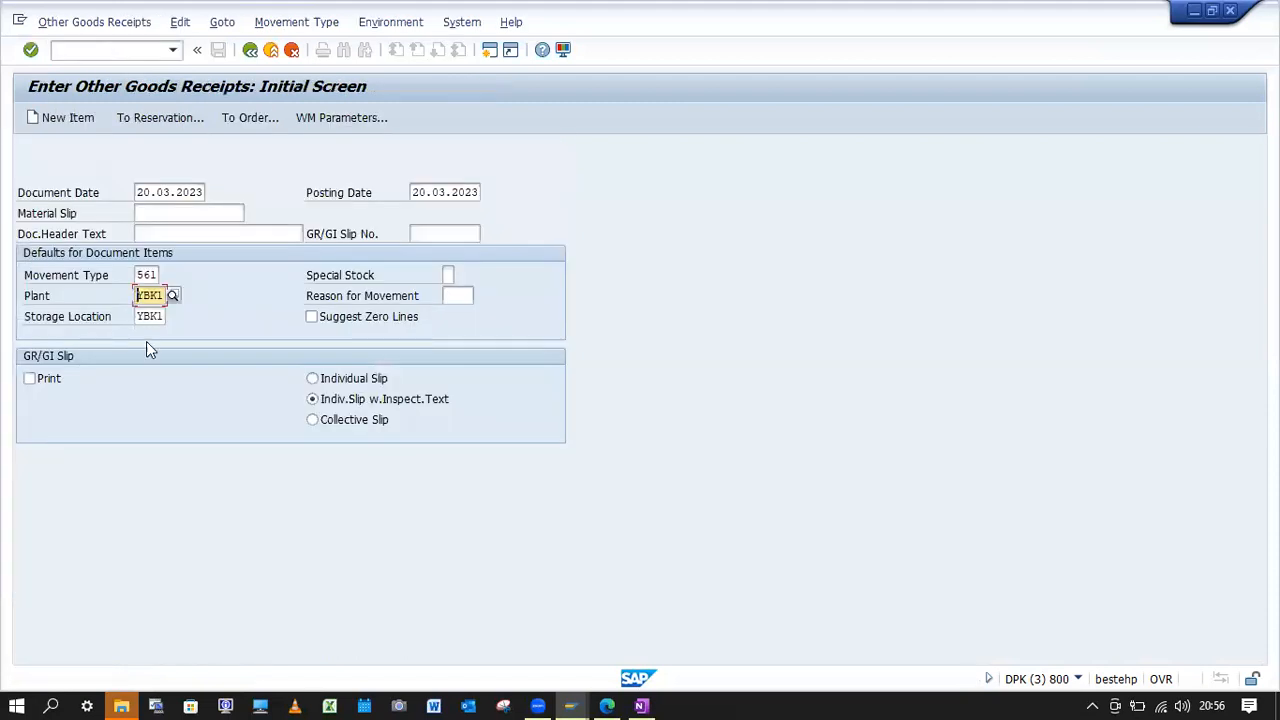
pyautogui.press('Return')
pyautogui.click(121, 237)
pyautogui.click(114, 252)
pyautogui.click(219, 233)
pyautogui.click(231, 251)
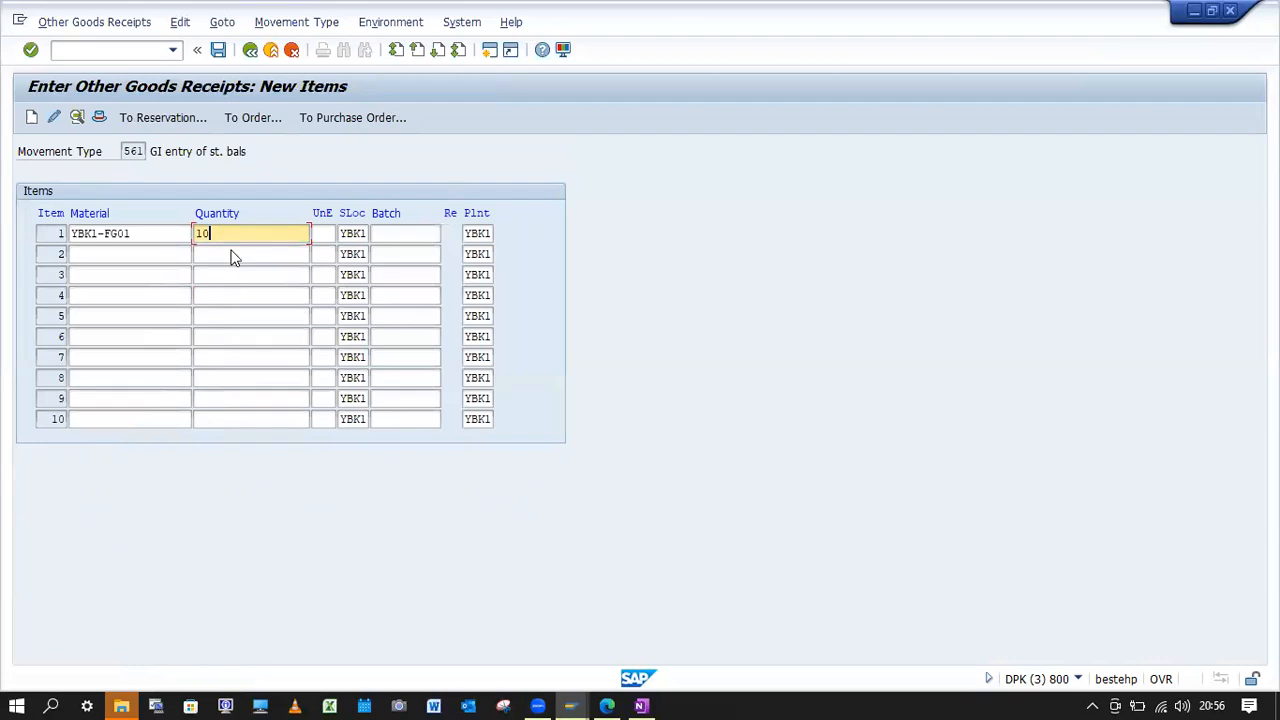
pyautogui.press('Return')
pyautogui.click(218, 50)
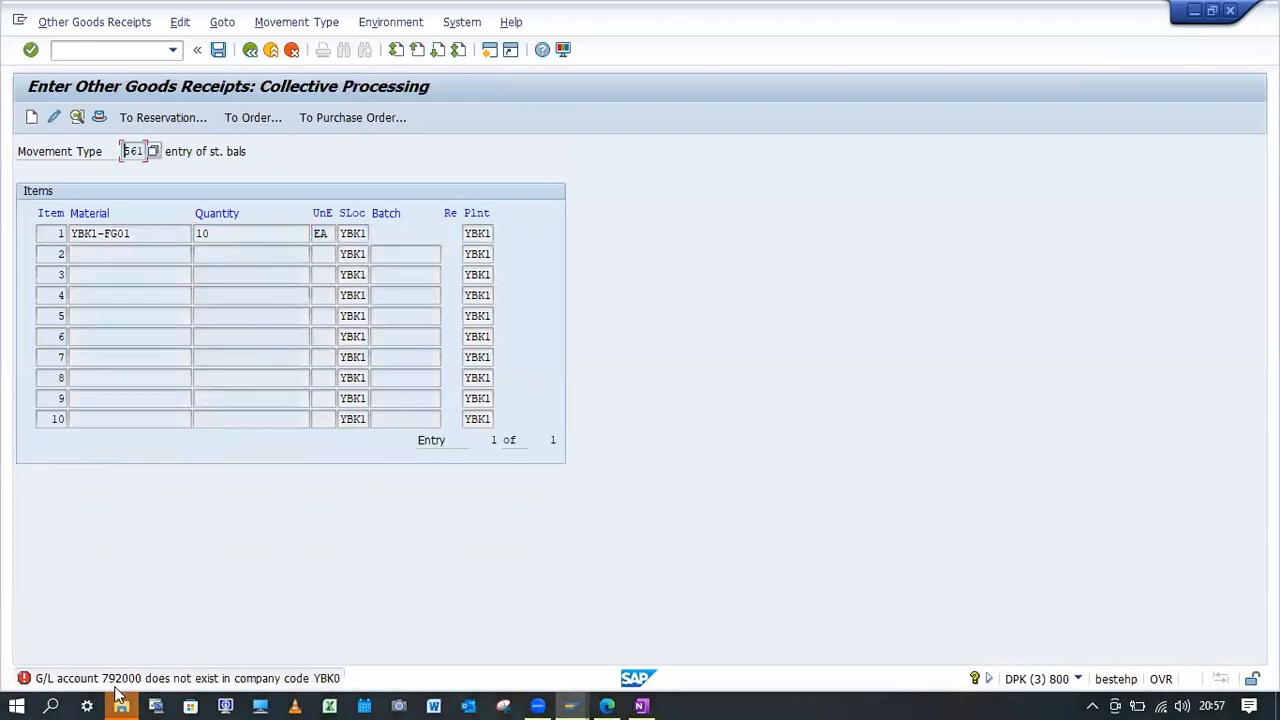
# Open the detailed help of the new G/L account error, copy the account number from it and close the help.
pyautogui.click(75, 550)
pyautogui.press('F1')
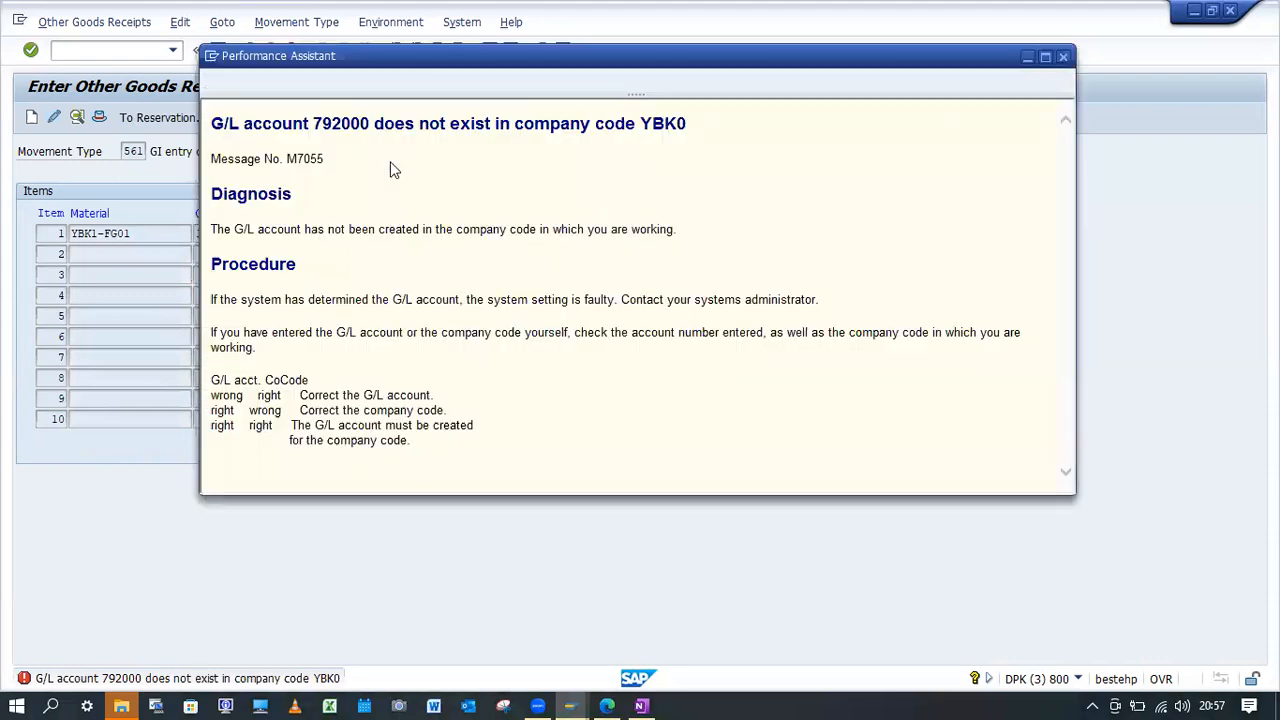
pyautogui.moveTo(369, 124); pyautogui.dragTo(314, 127)
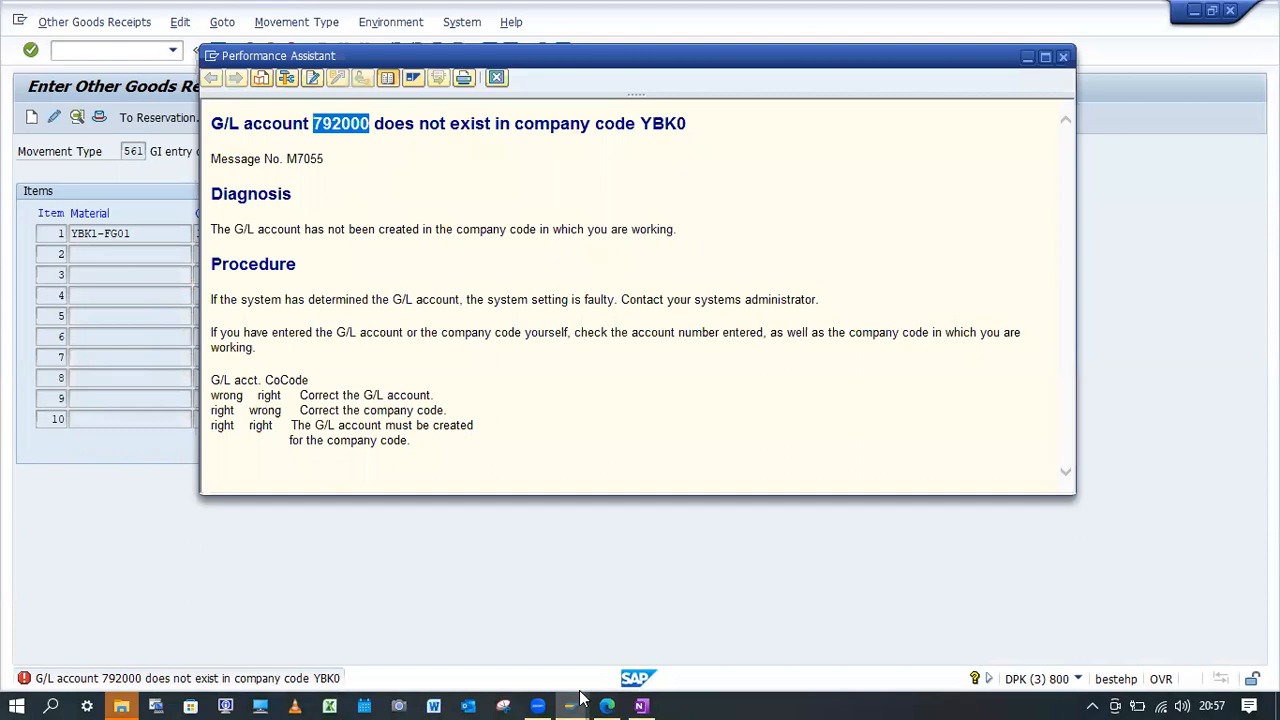
pyautogui.moveTo(572, 703)
pyautogui.click(650, 608)
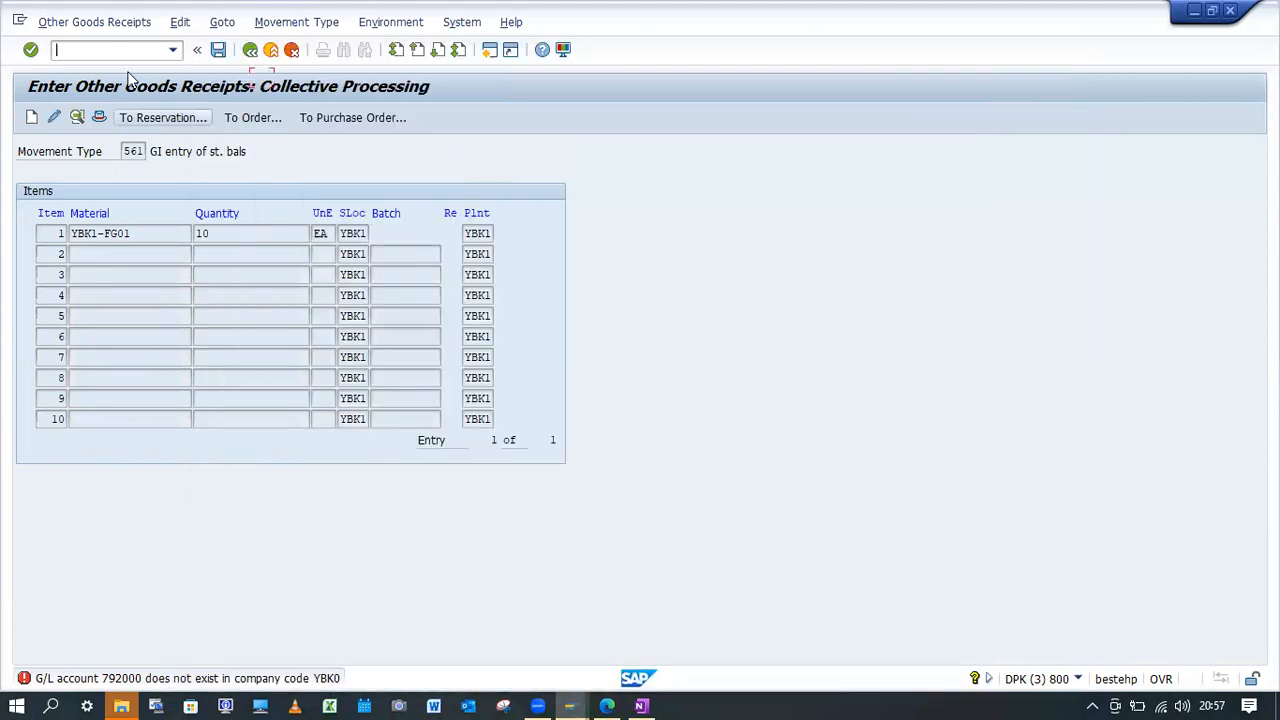
# In transaction FS00, create the missing G/L account for company code YBK0 from a template account with the same number and save it.
pyautogui.write('/nFS00')
pyautogui.press('Return')
pyautogui.click(444, 170)
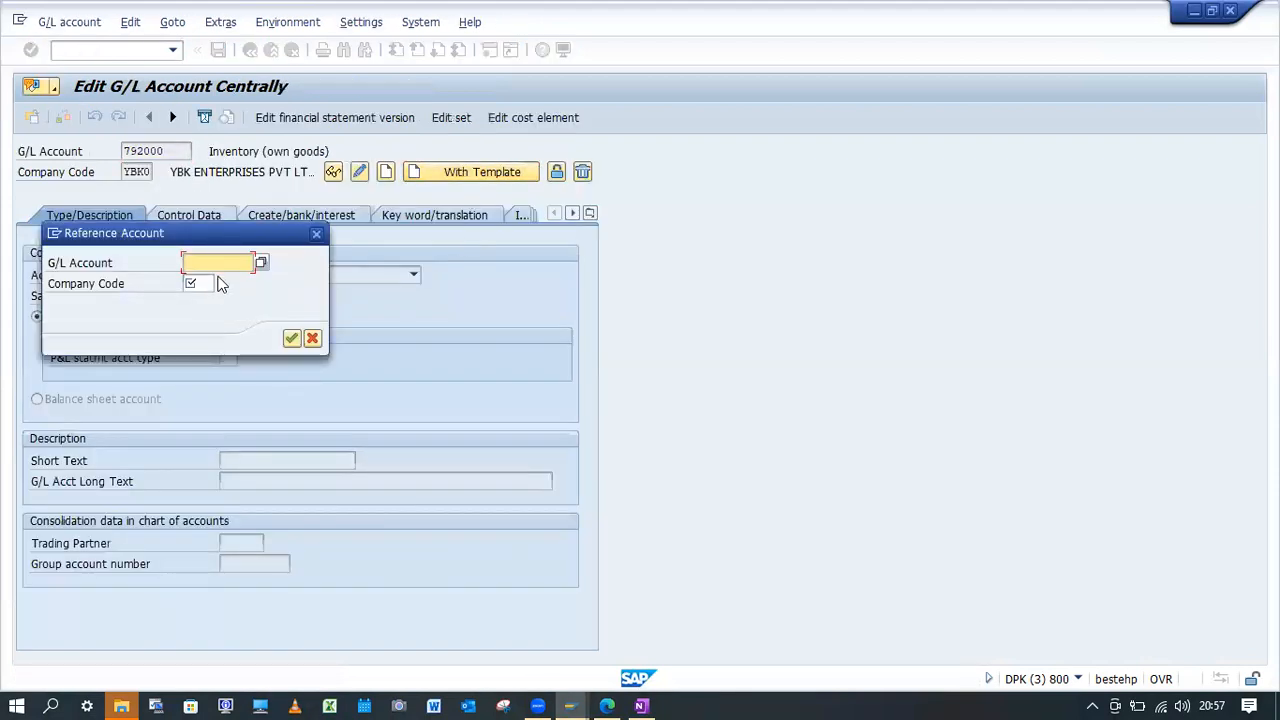
pyautogui.write('792000')
pyautogui.click(203, 284)
pyautogui.click(200, 292)
pyautogui.click(289, 340)
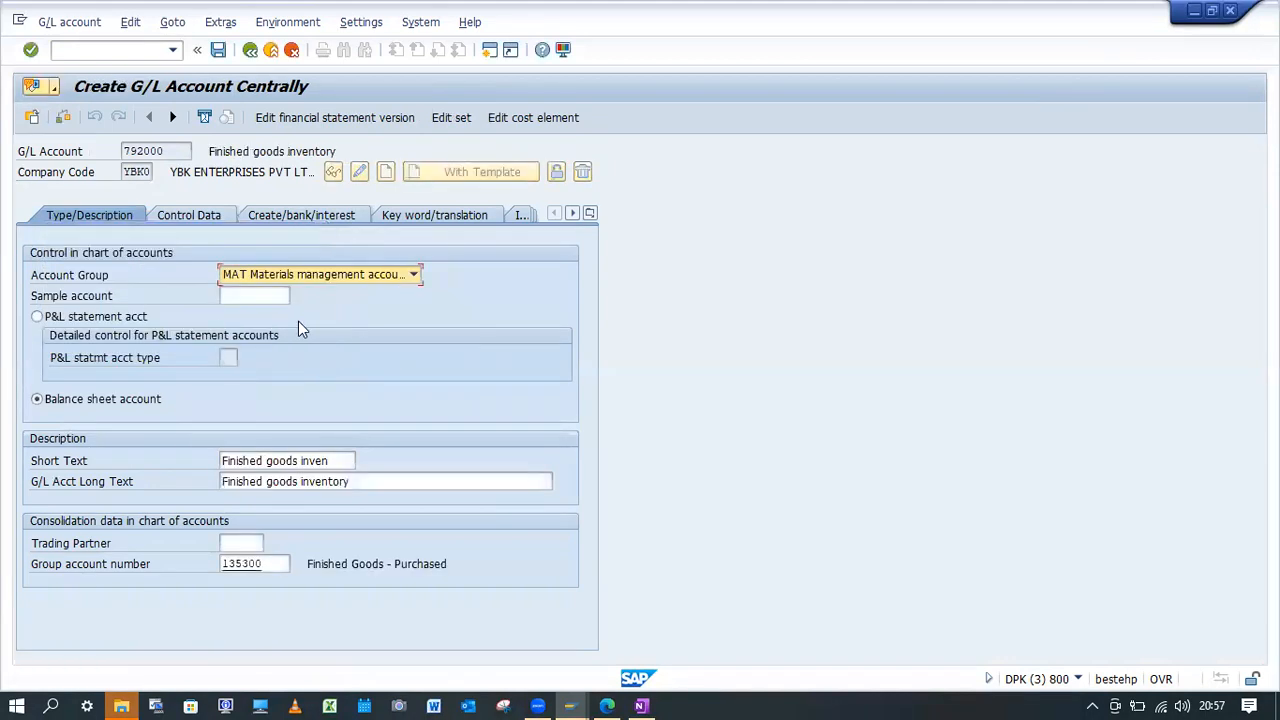
pyautogui.click(219, 50)
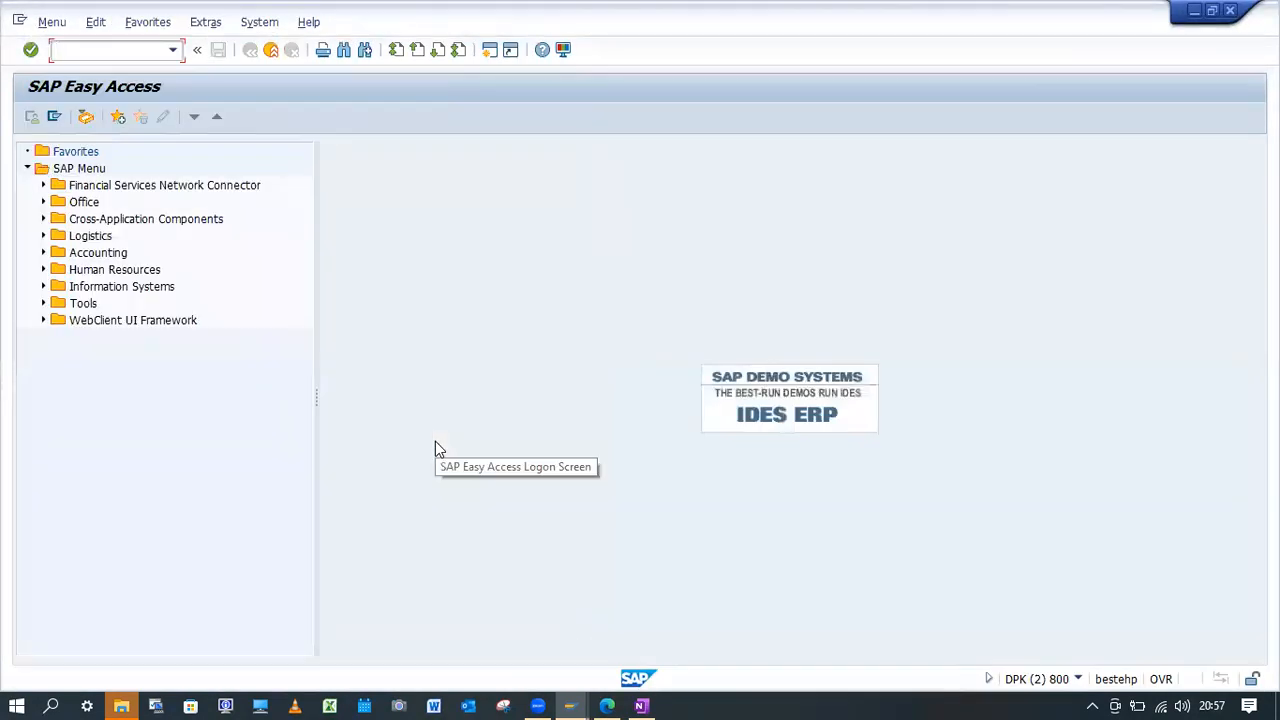
# Start transaction MB1C again and continue to item entry with movement type 561, plant YBK1 and storage location YBK1.
pyautogui.write('MB1c')
pyautogui.press('Return')
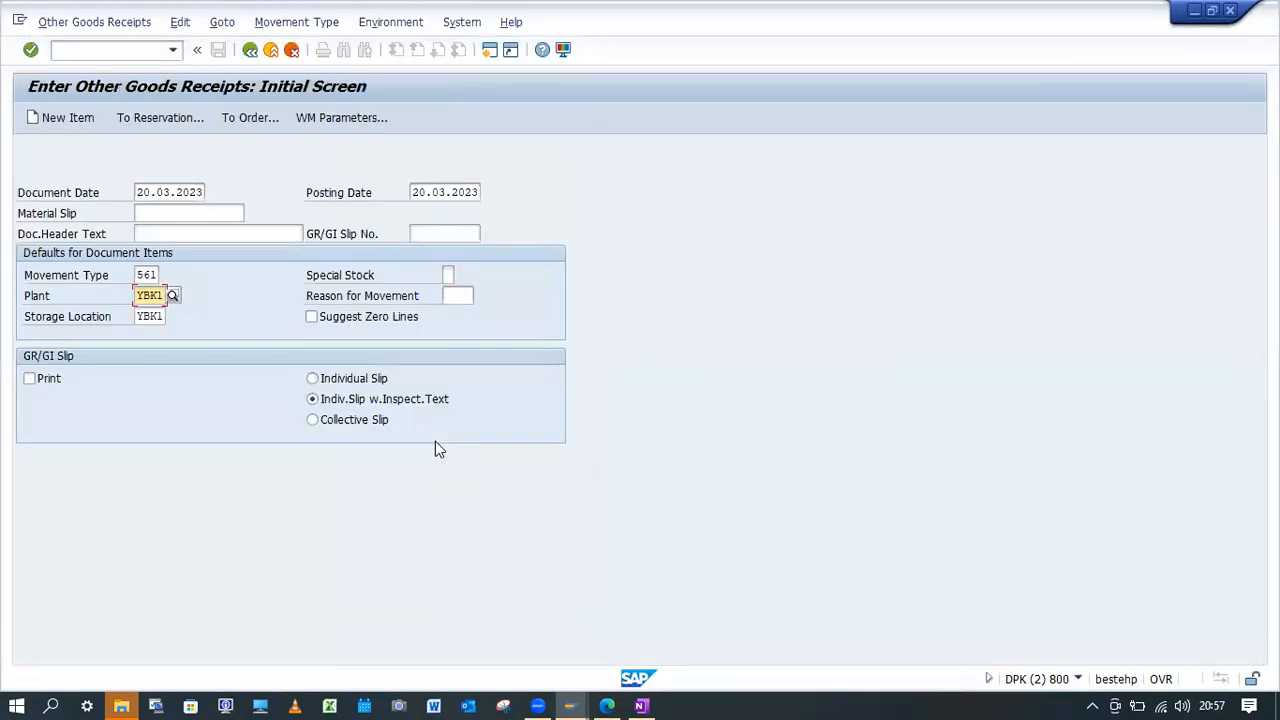
pyautogui.press('Return')
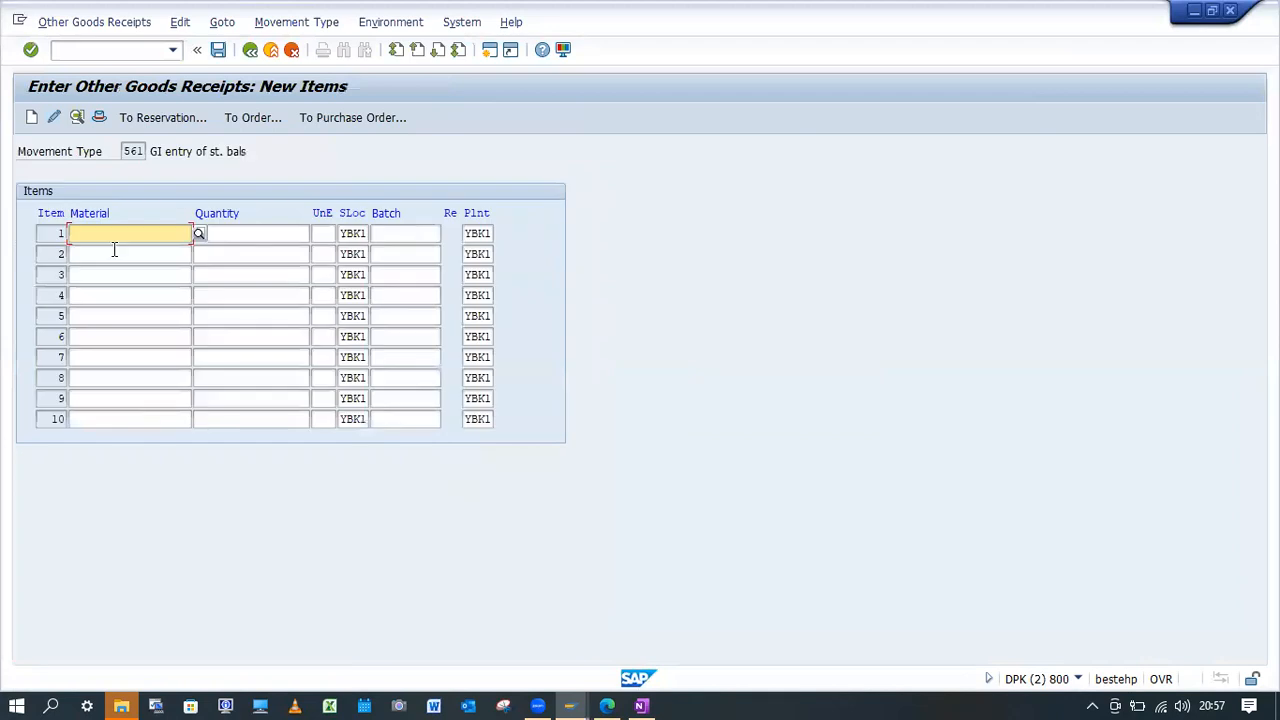
# Enter material YBK1-FG01 with quantity 10 as the first item and try again to post the goods receipt.
pyautogui.click(118, 253)
pyautogui.click(237, 234)
pyautogui.click(243, 253)
pyautogui.press('Return')
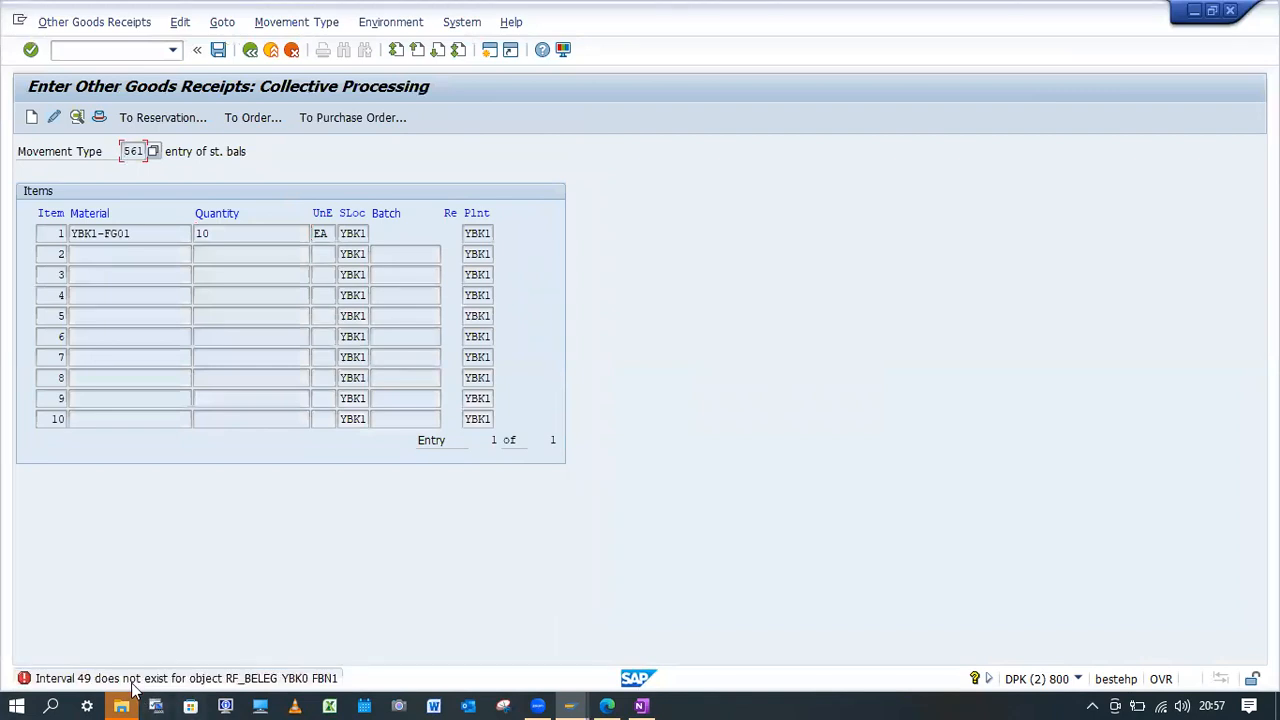
# In transaction FBN1, open the accounting document number range intervals of company code YBK0 for changing.
pyautogui.click(127, 53)
pyautogui.write('/nFBN1')
pyautogui.press('Return')
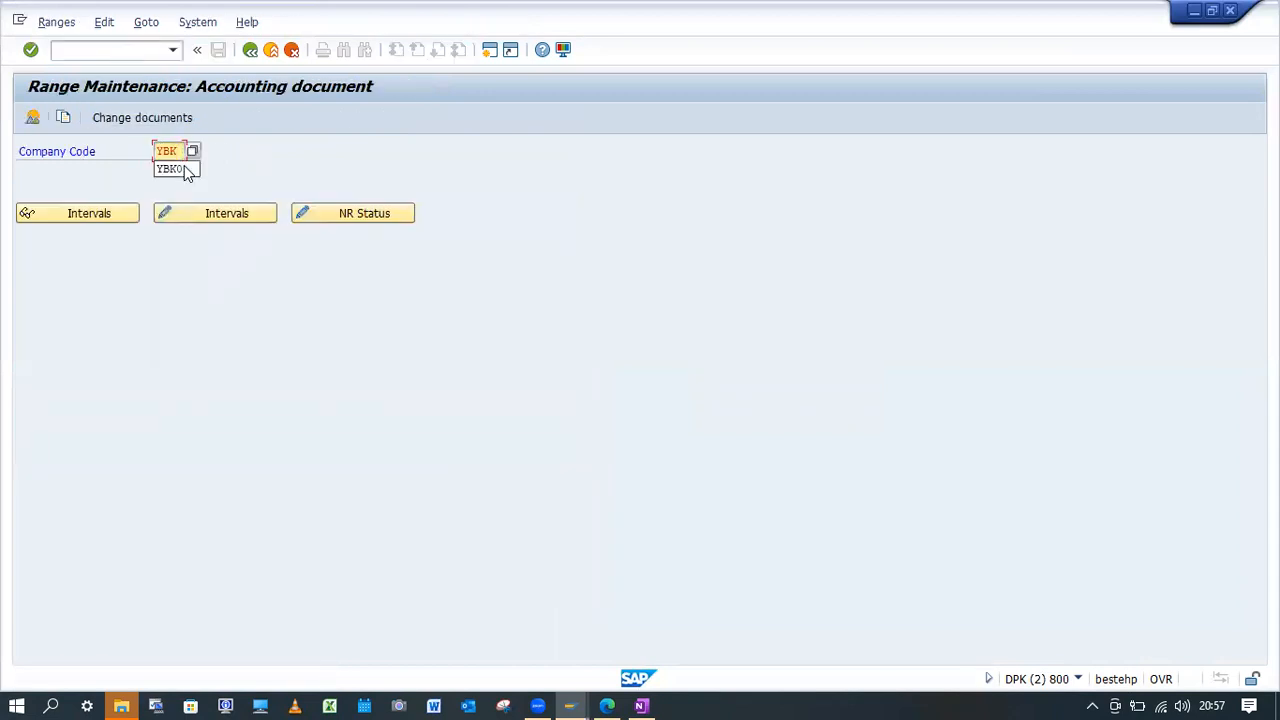
pyautogui.click(263, 219)
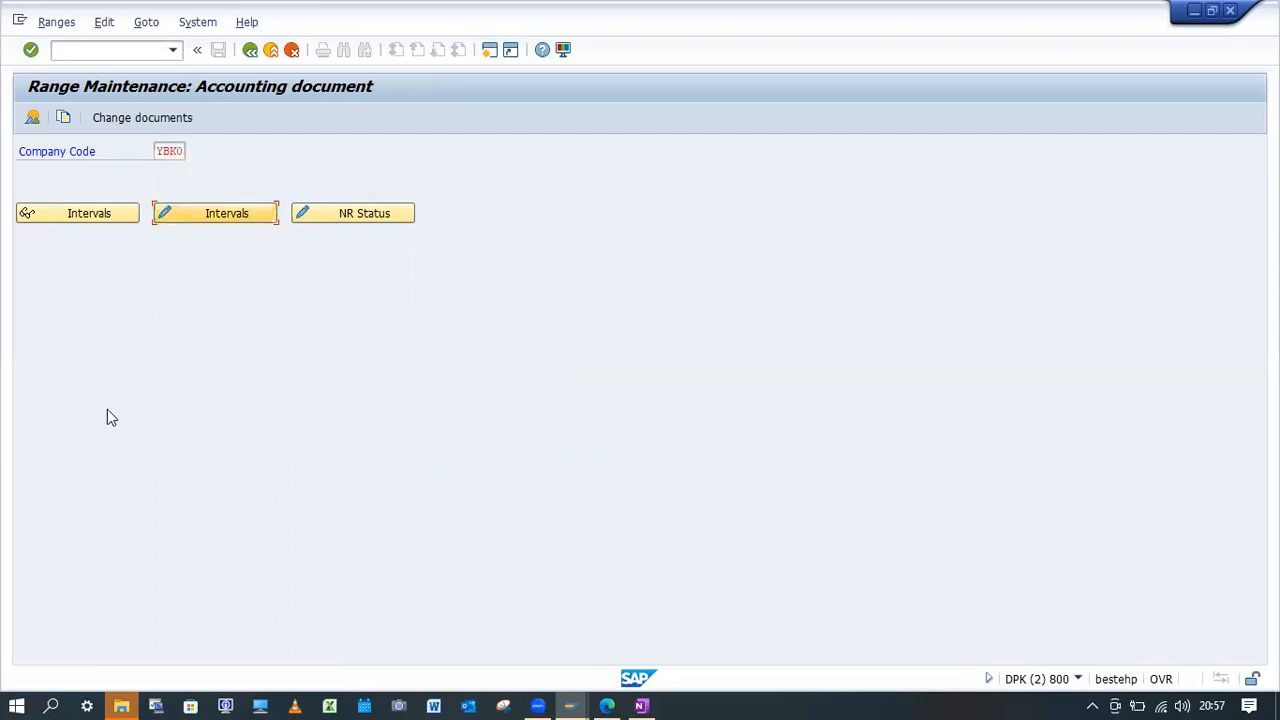
pyautogui.click(31, 117)
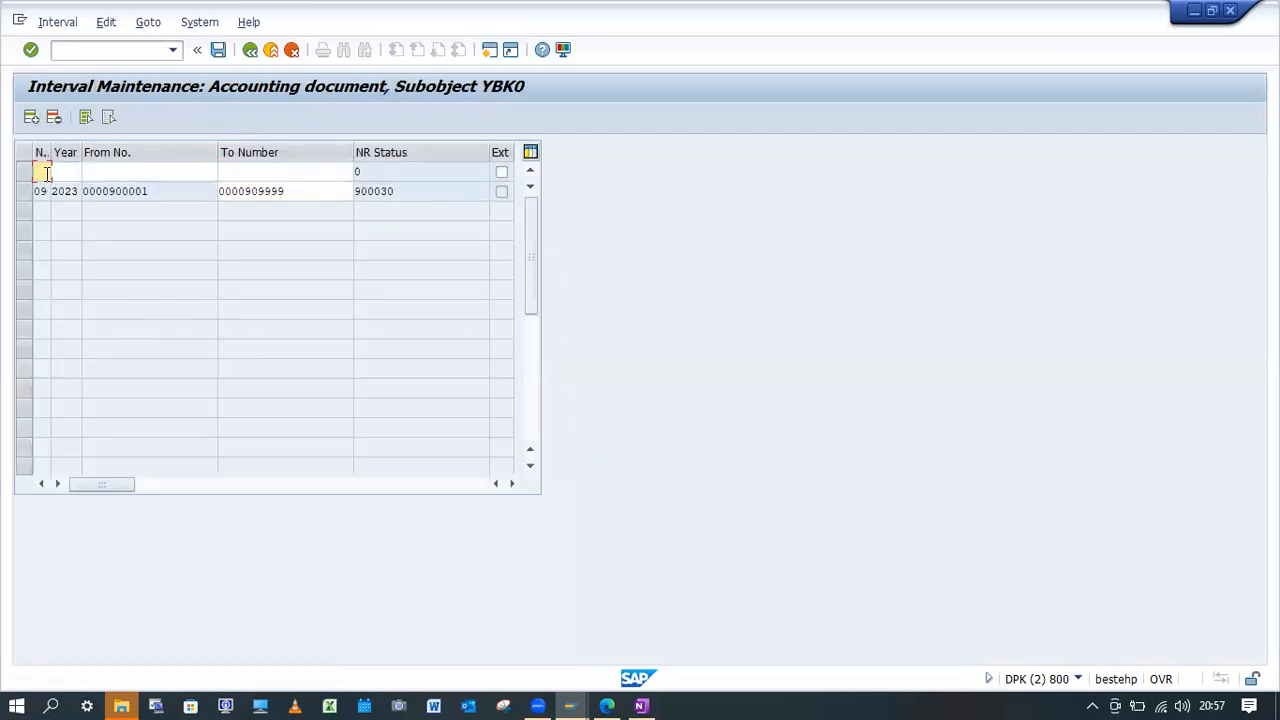
pyautogui.write('49')
pyautogui.write('2023')
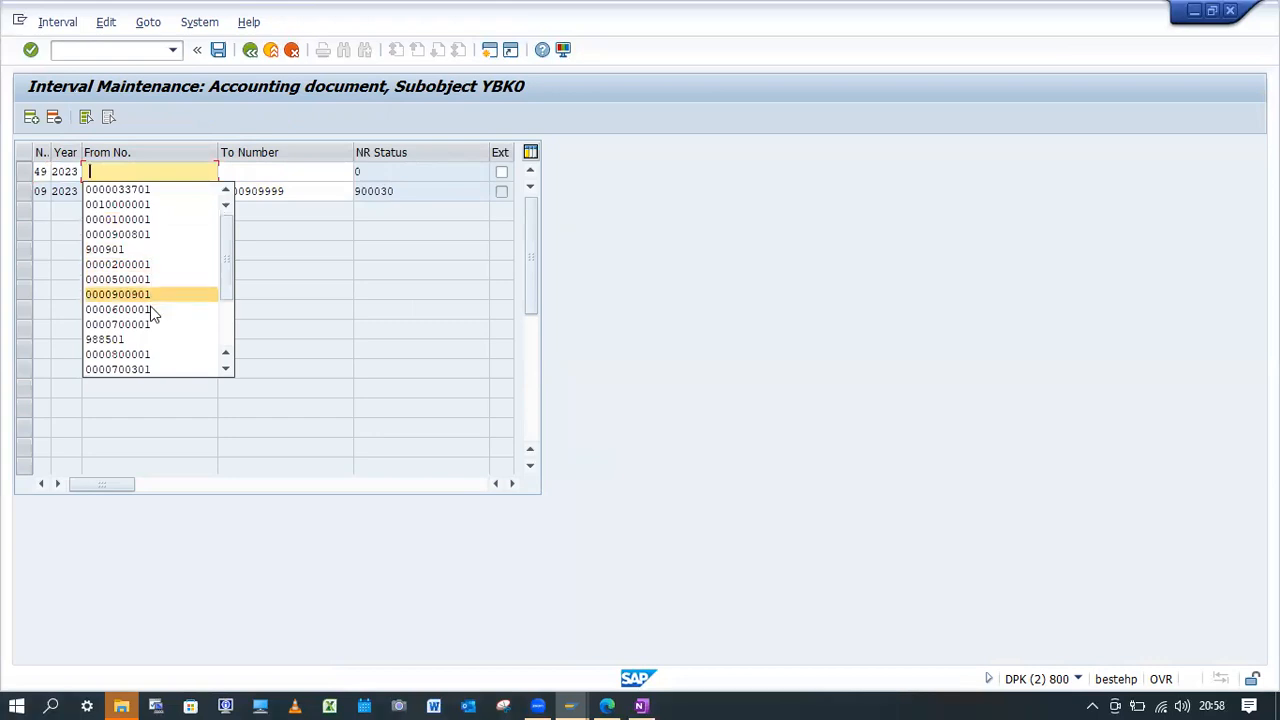
pyautogui.click(149, 351)
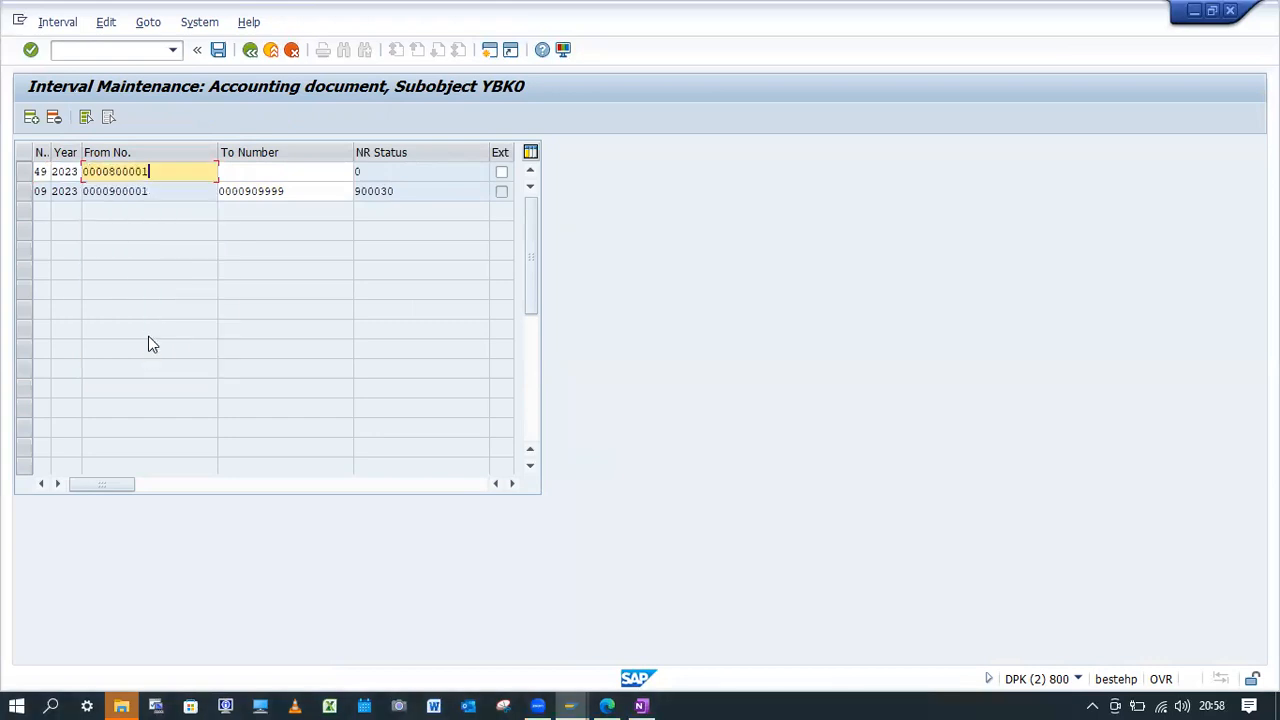
pyautogui.click(249, 171)
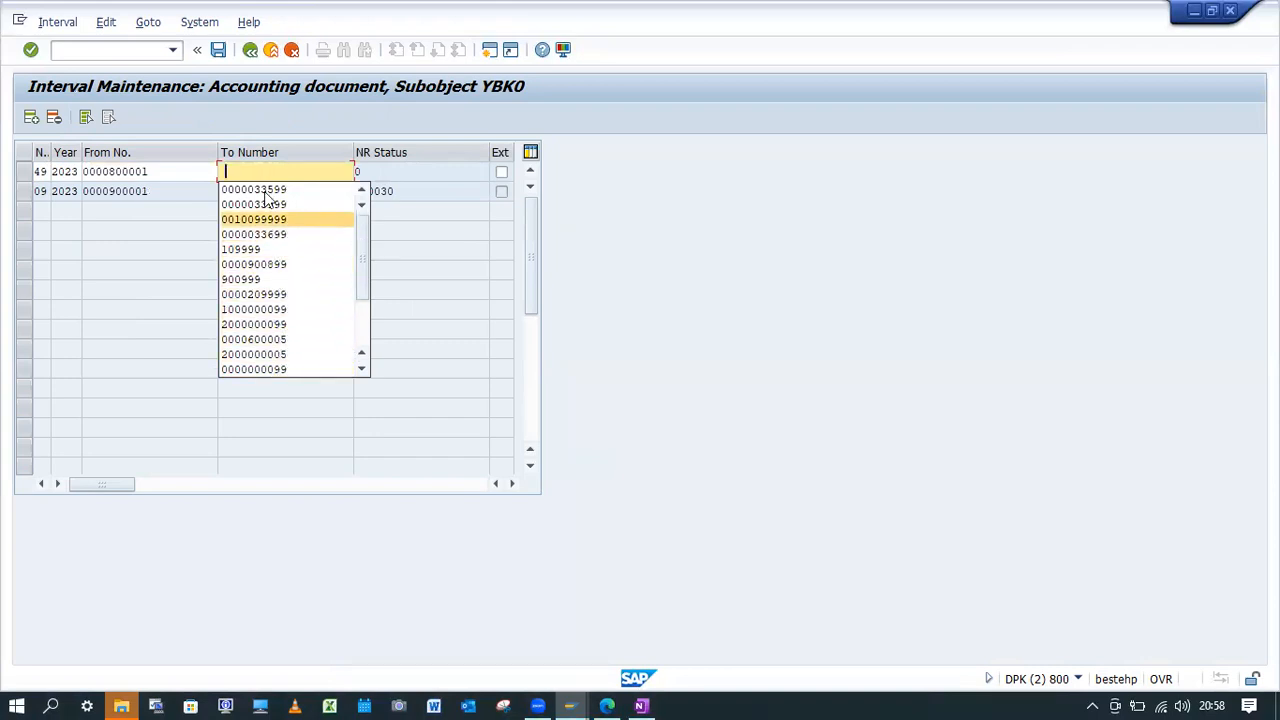
pyautogui.moveTo(176, 172); pyautogui.dragTo(9, 172)
pyautogui.hotkey('ctrl', 'c')
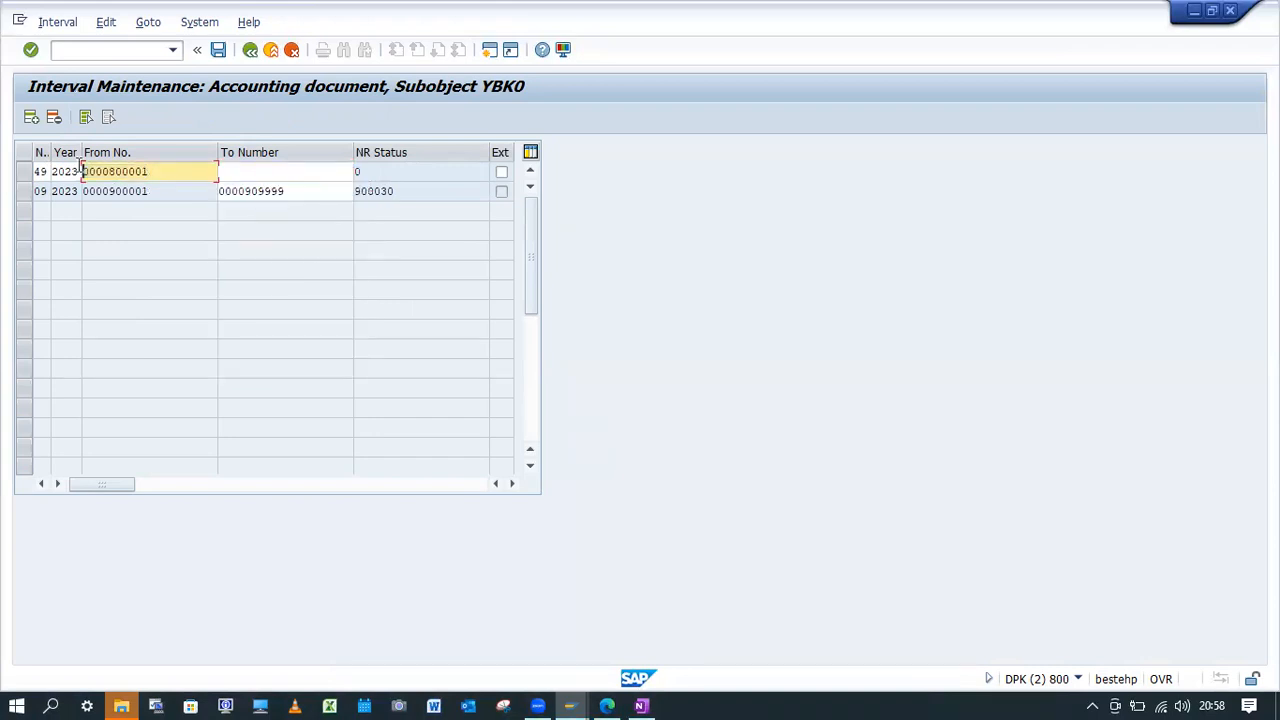
pyautogui.click(250, 175)
pyautogui.hotkey('ctrl', 'v')
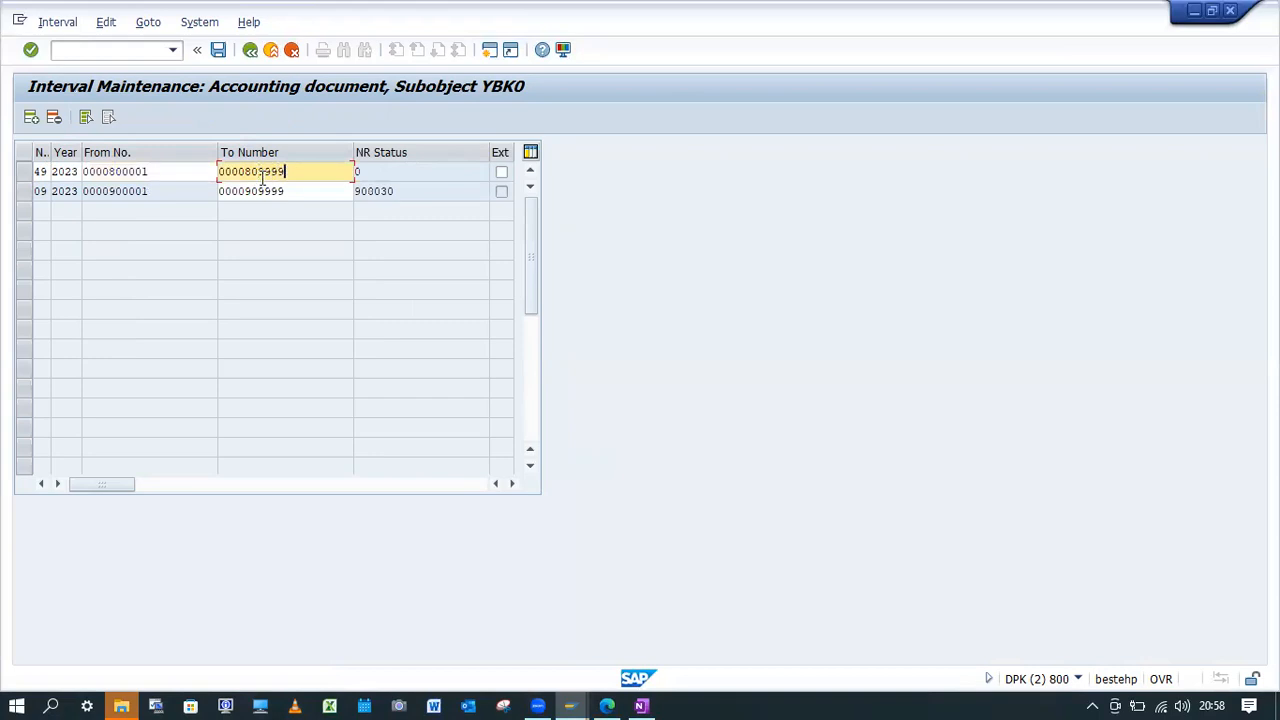
pyautogui.press('Return')
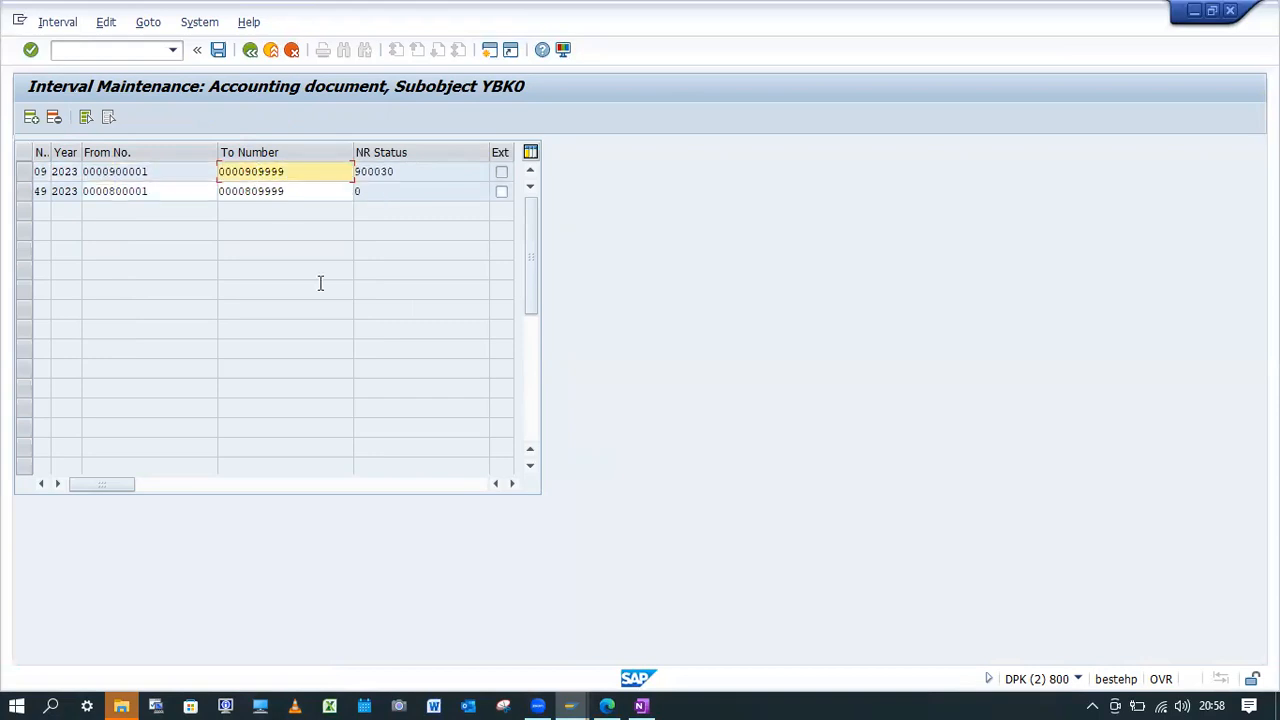
pyautogui.click(218, 50)
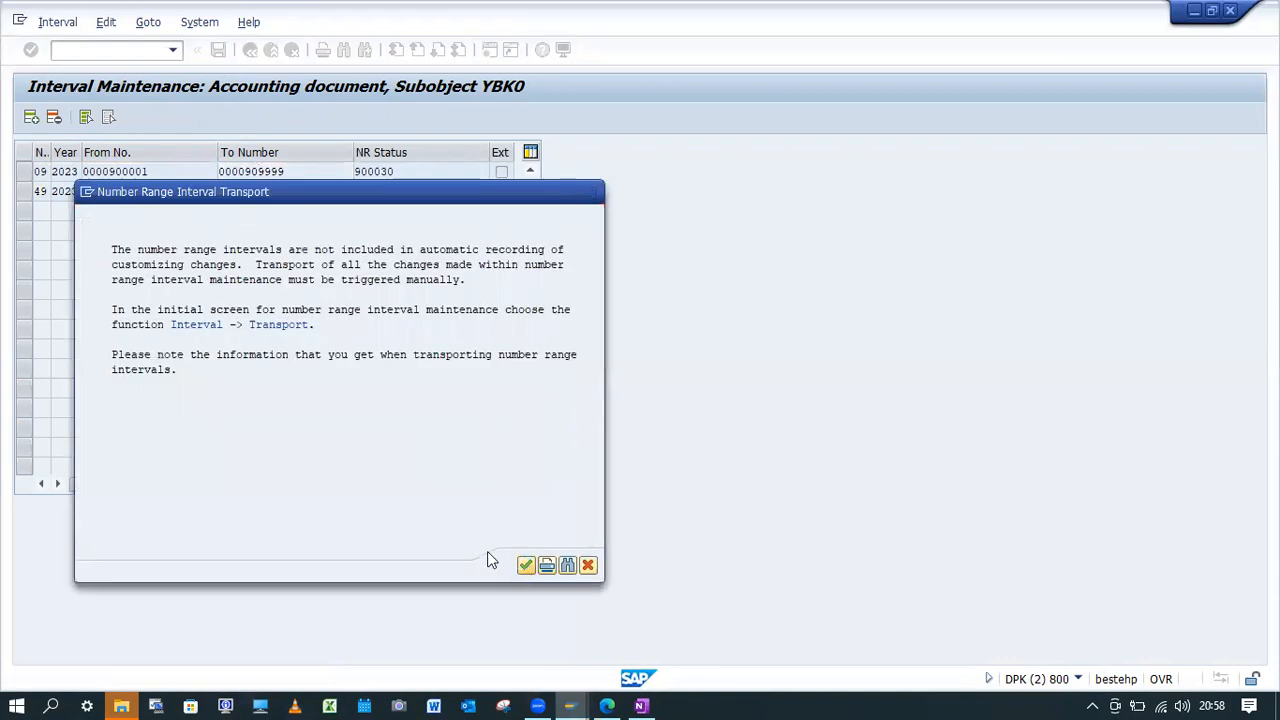
pyautogui.click(525, 564)
# Restart transaction MB1C and continue to item entry with movement type 561, plant YBK1 and storage location YBK1.
pyautogui.write('/nMB1c')
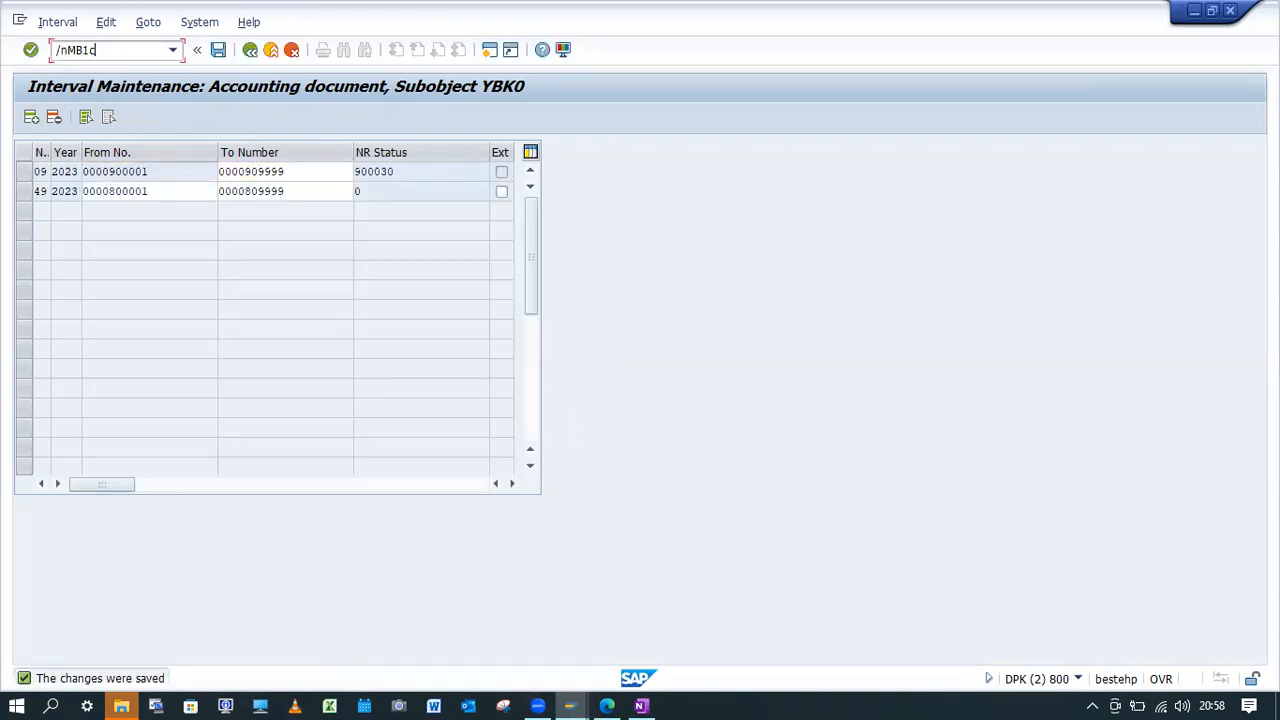
pyautogui.press('Return')
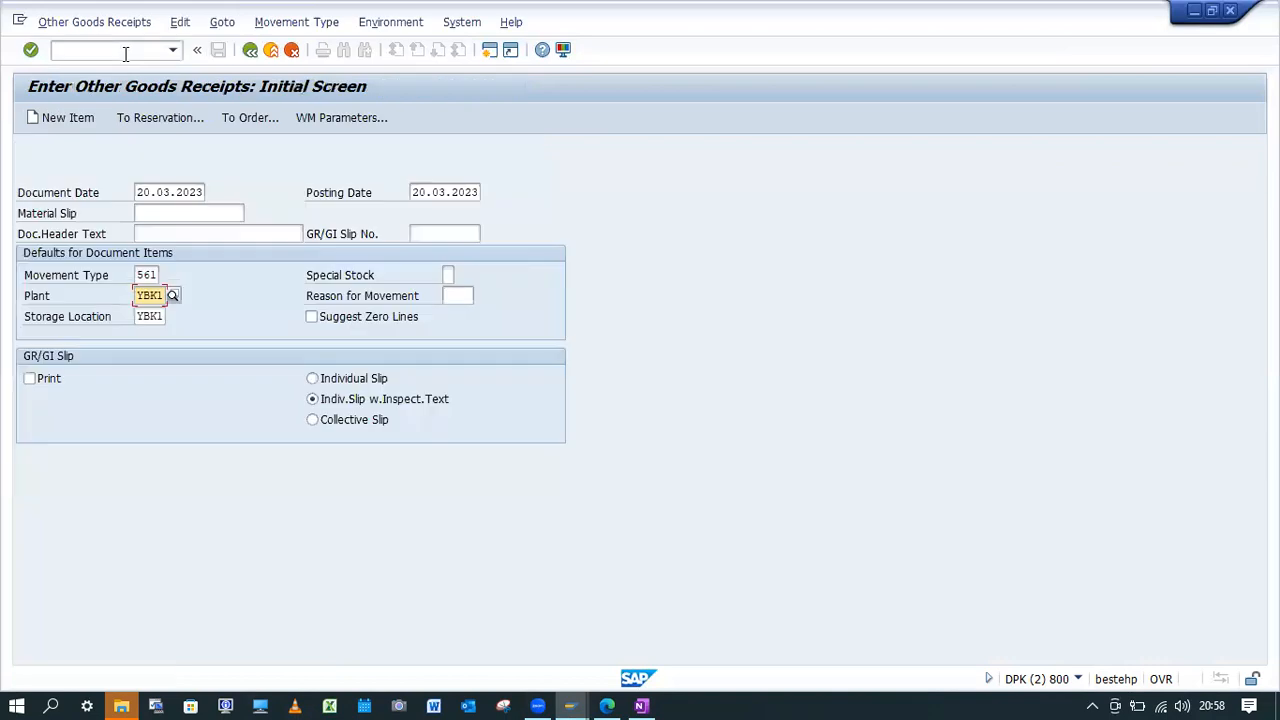
pyautogui.press('Return')
# Enter material YBK1-FG01 with quantity 10 as the first item and post the goods receipt.
pyautogui.click(114, 236)
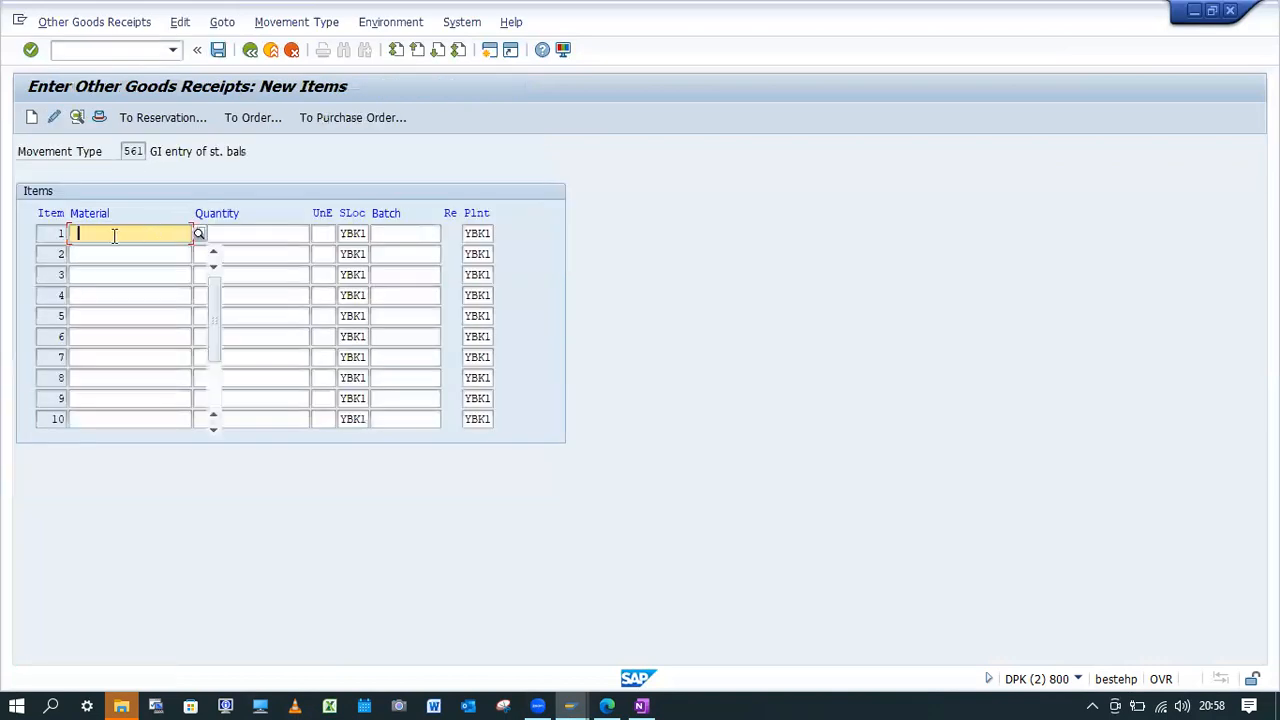
pyautogui.click(97, 253)
pyautogui.click(246, 241)
pyautogui.click(245, 247)
pyautogui.press('Return')
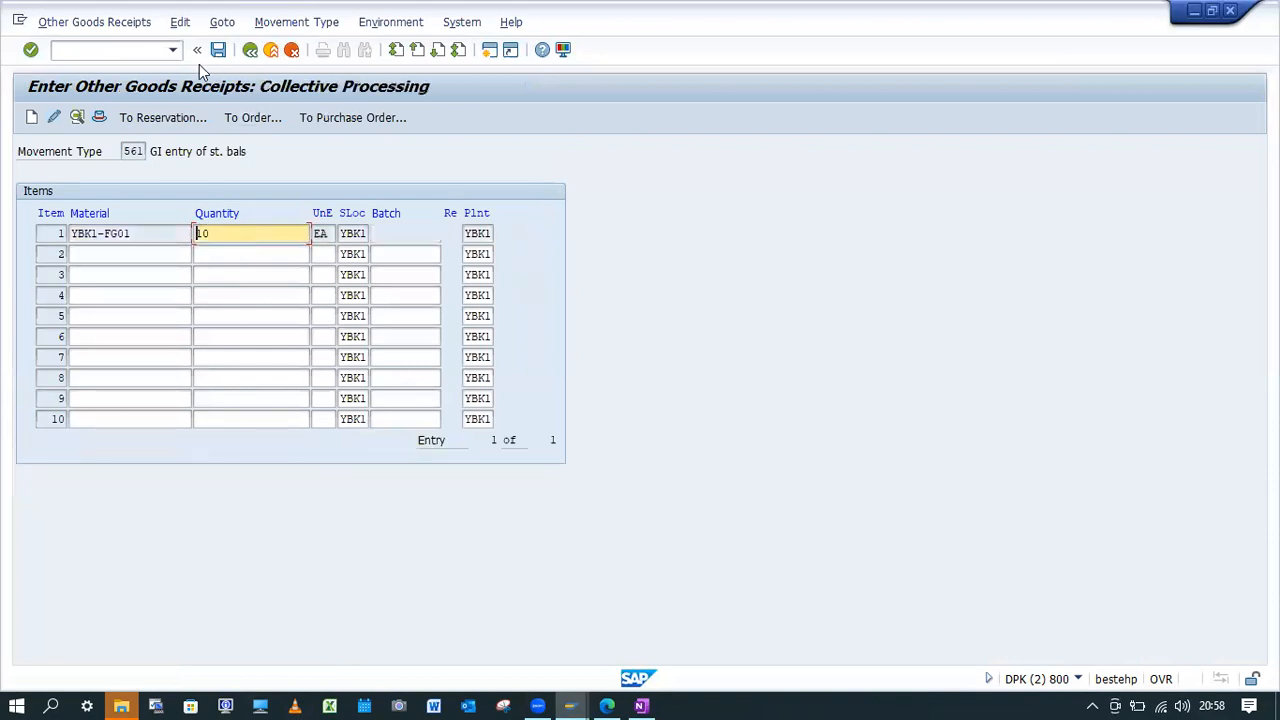
pyautogui.click(218, 50)
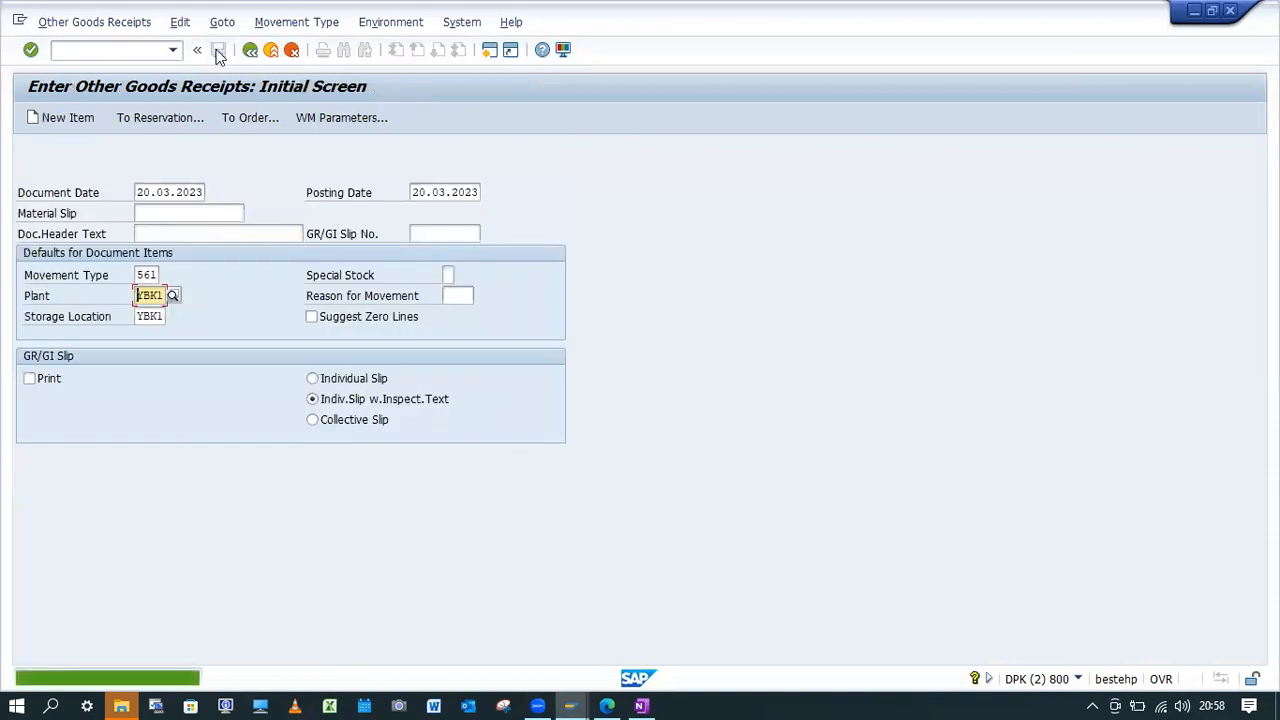
# Switch to the OneNote notes and examine the accumulation example with its stock, required quantity and confirmed date.
pyautogui.click(641, 706)
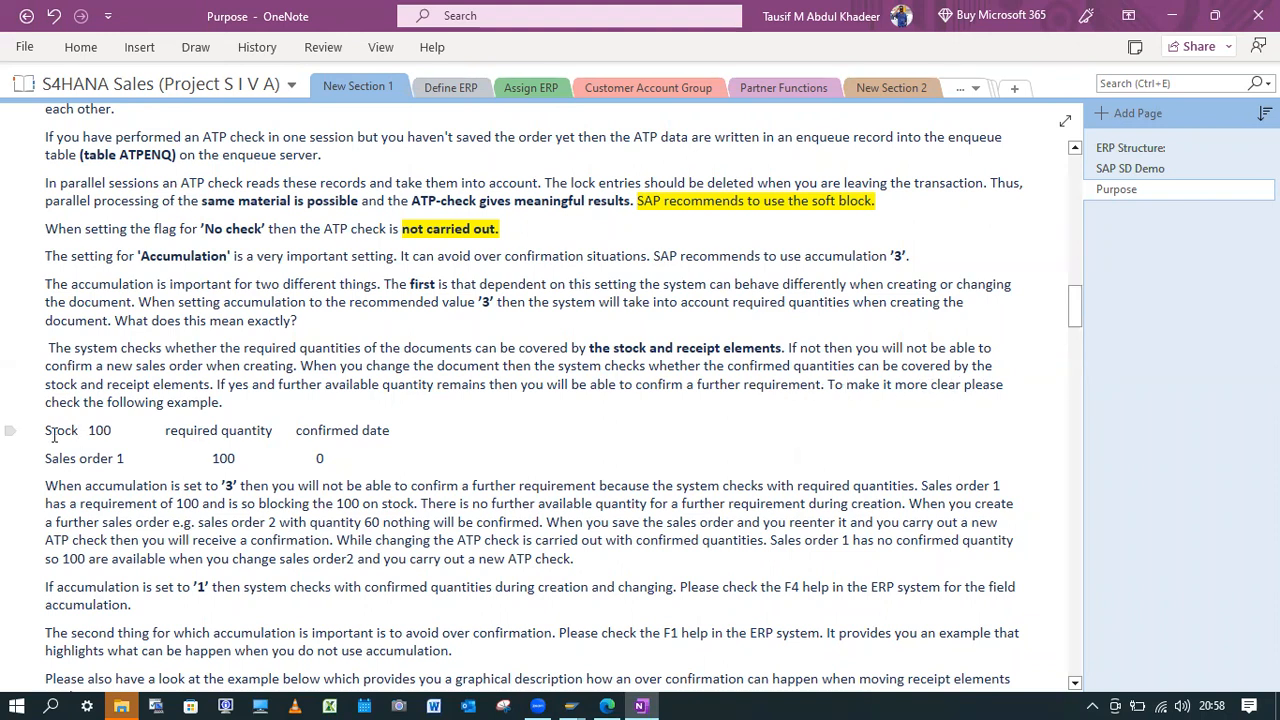
pyautogui.moveTo(118, 428); pyautogui.dragTo(46, 428)
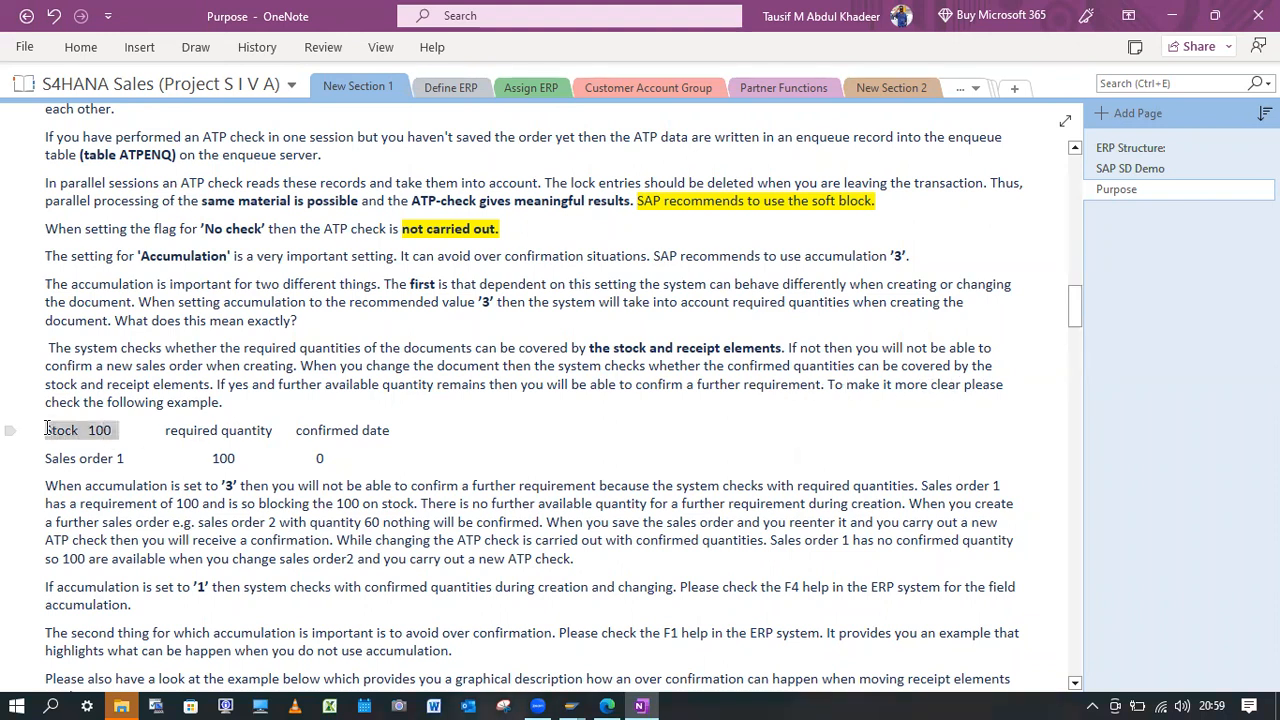
pyautogui.click(560, 452)
pyautogui.moveTo(410, 430); pyautogui.dragTo(296, 430)
pyautogui.click(90, 458)
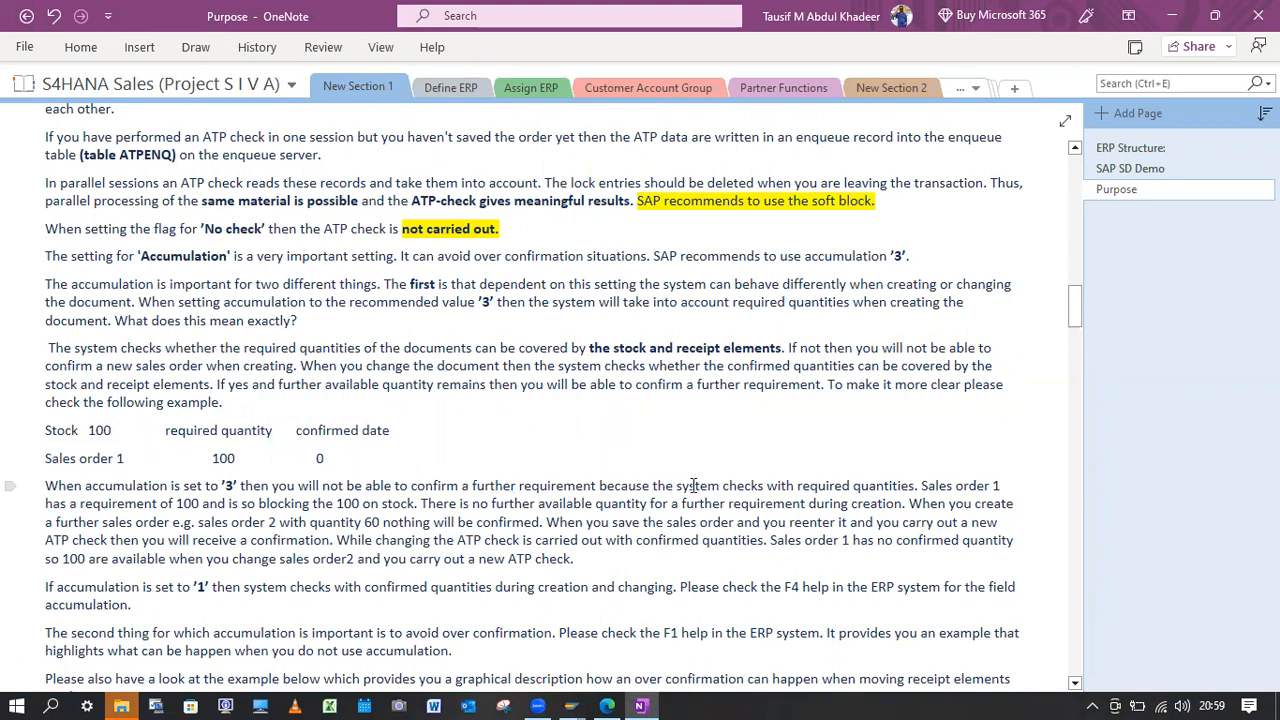
# Split the explanation of accumulation '3' into a new paragraph beginning at "Sales order 1 has a requirement of 100".
pyautogui.click(924, 488)
pyautogui.press('Return')
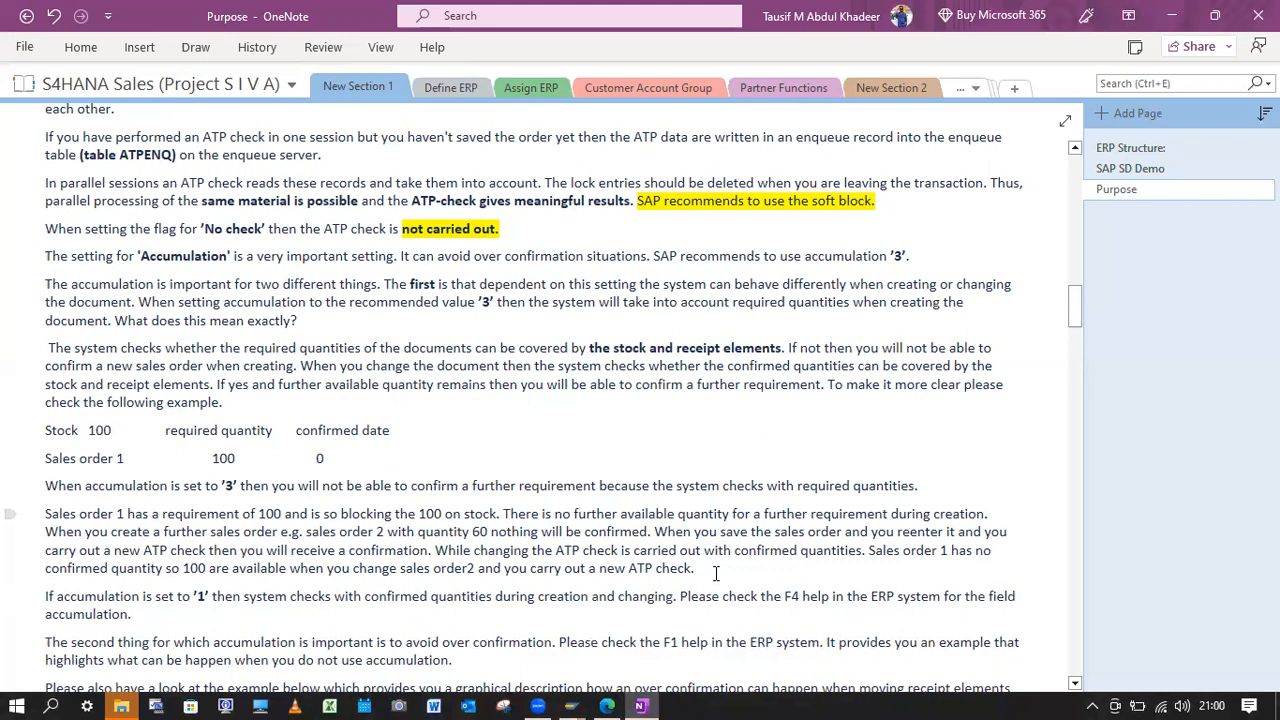
pyautogui.scroll(-2, 317, 578)
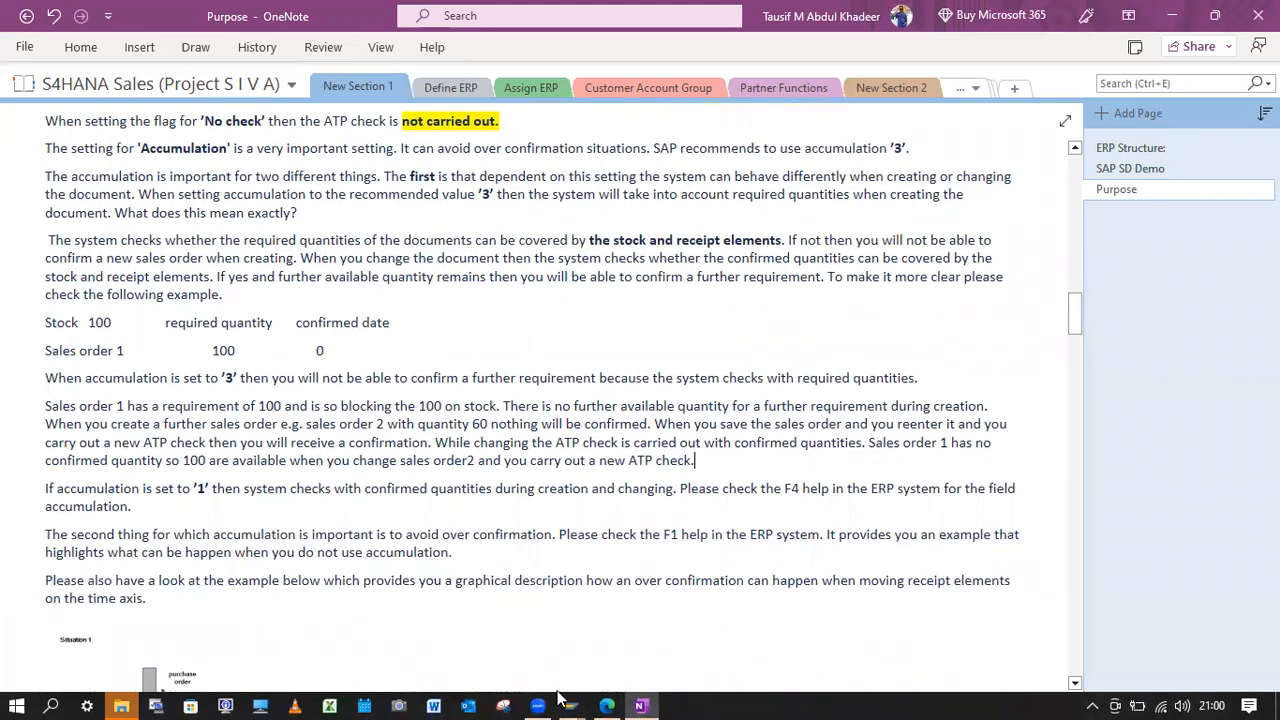
# Switch back to the SAP availability check control table and copy checking group KP to a new entry YB.
pyautogui.moveTo(566, 702)
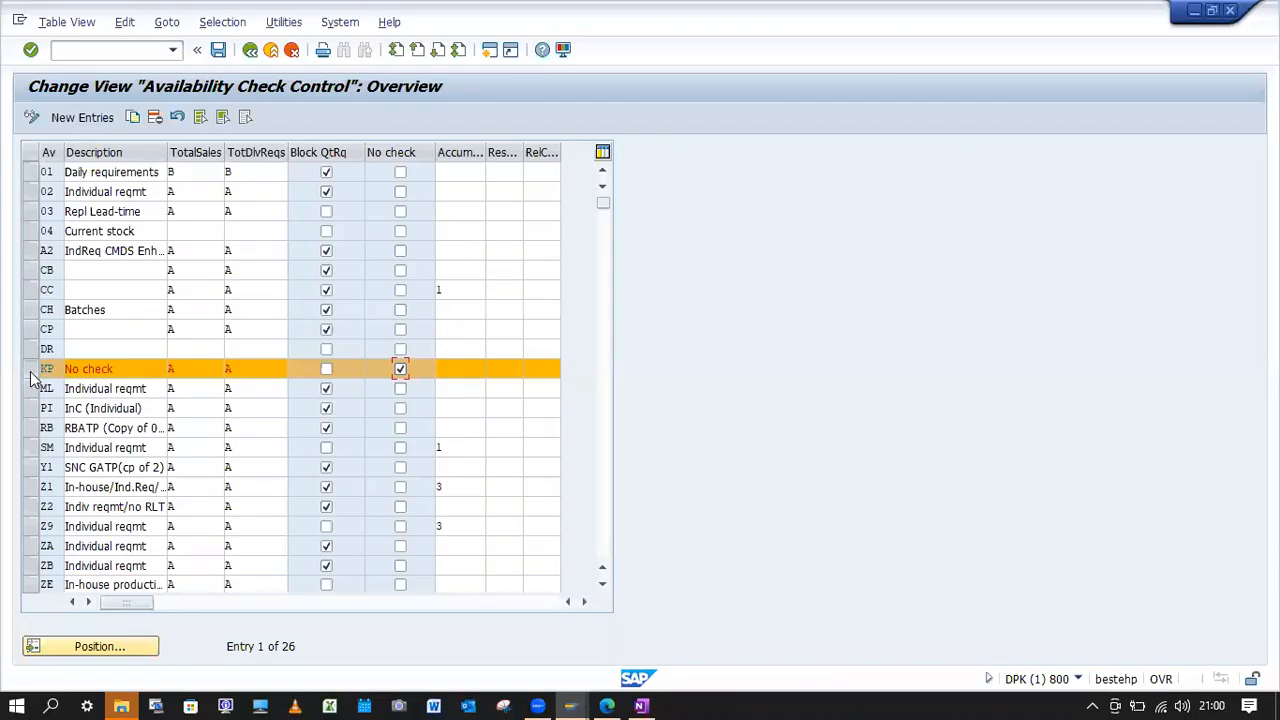
pyautogui.click(30, 370)
pyautogui.click(31, 370)
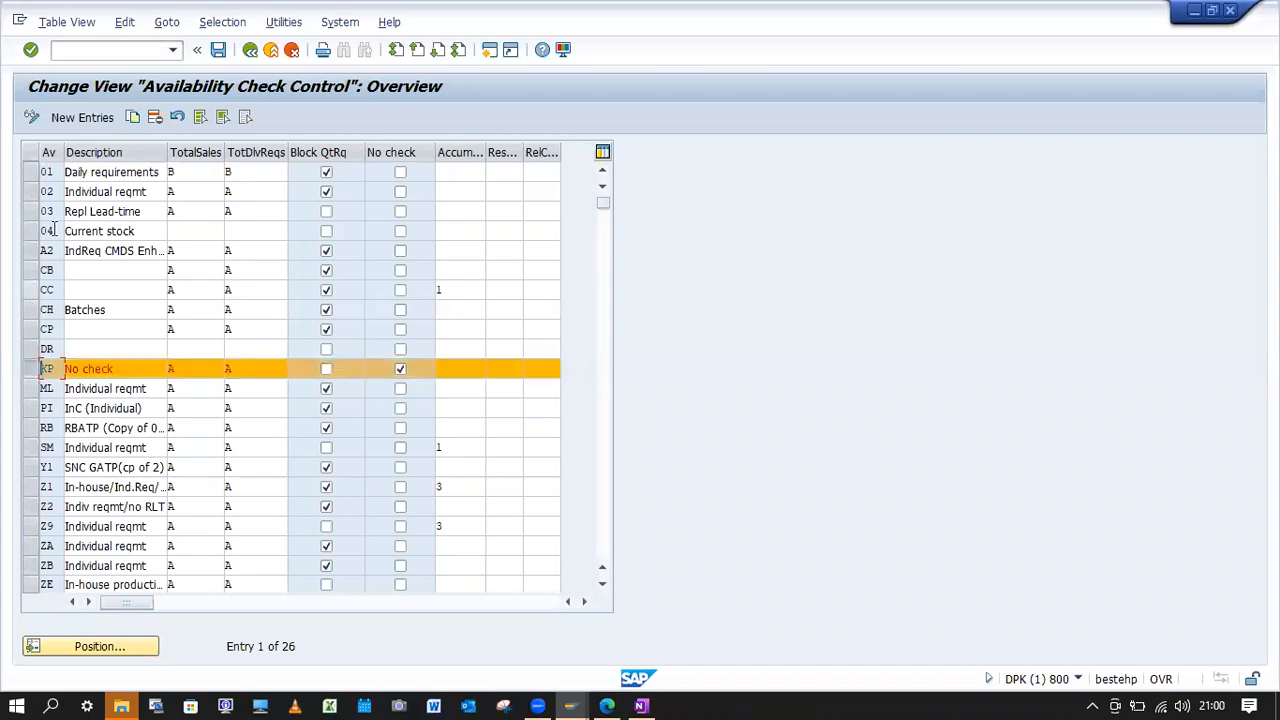
pyautogui.click(132, 117)
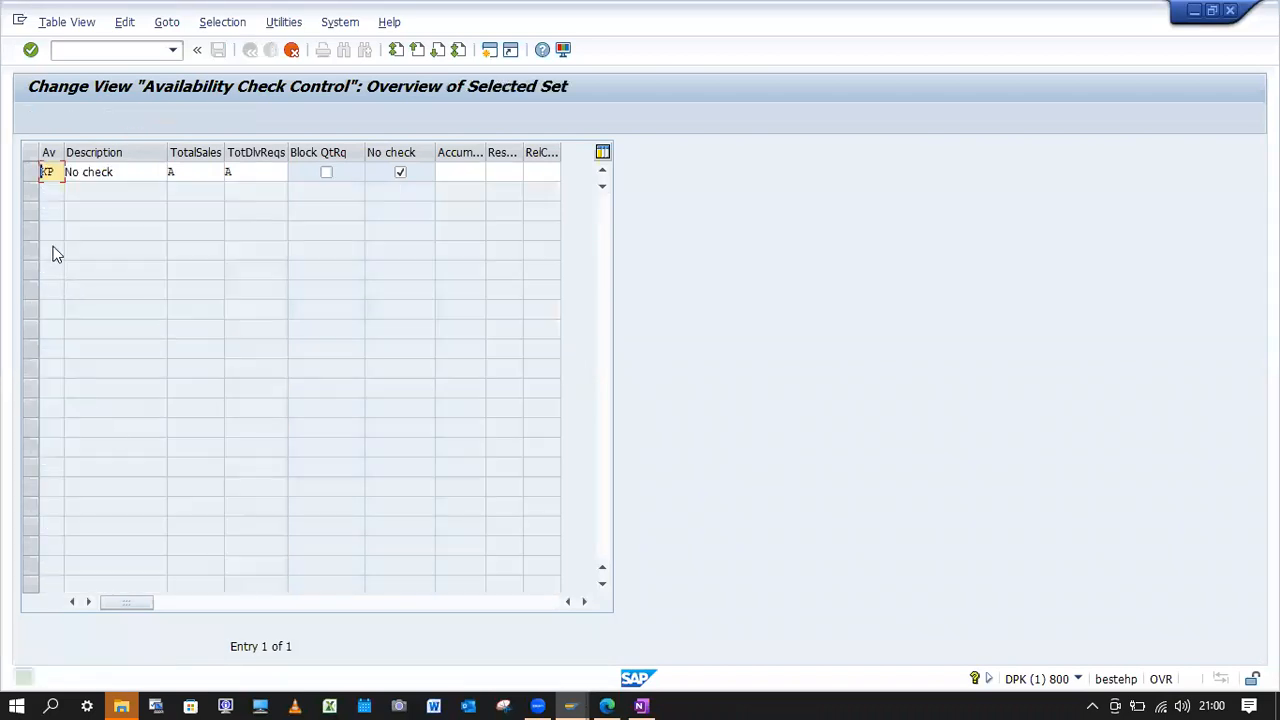
pyautogui.write('YB')
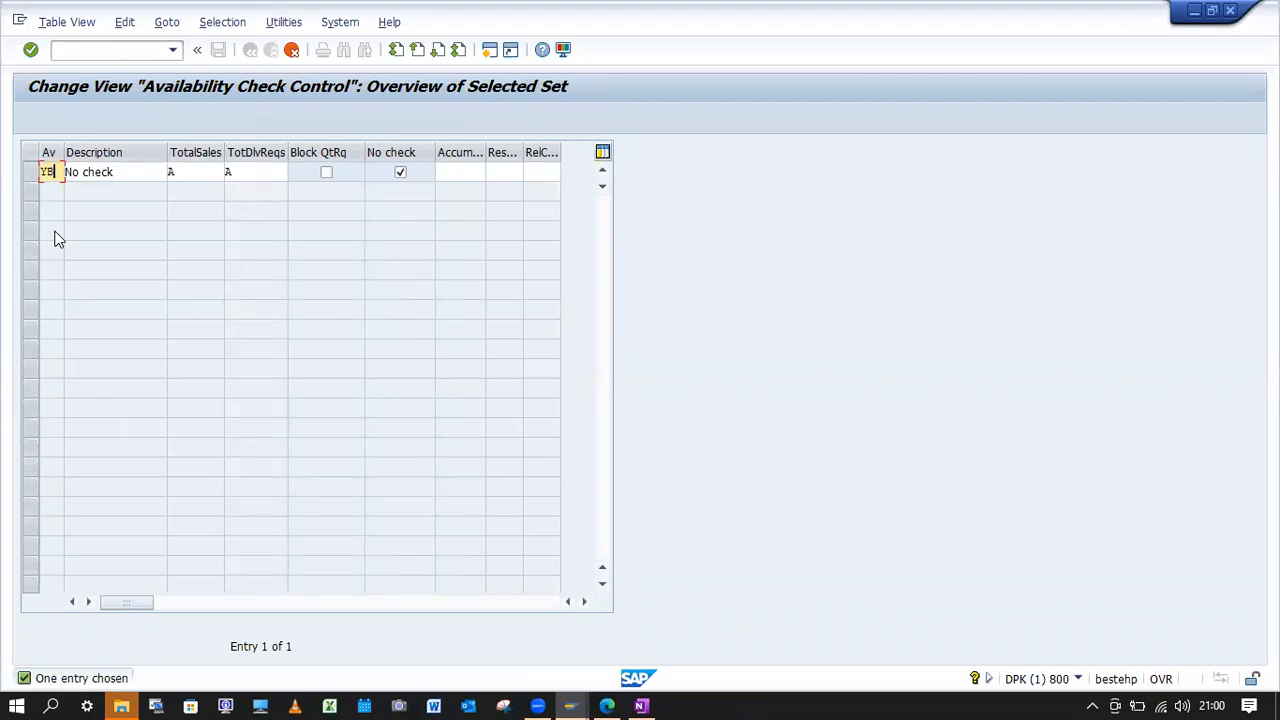
pyautogui.press('Return')
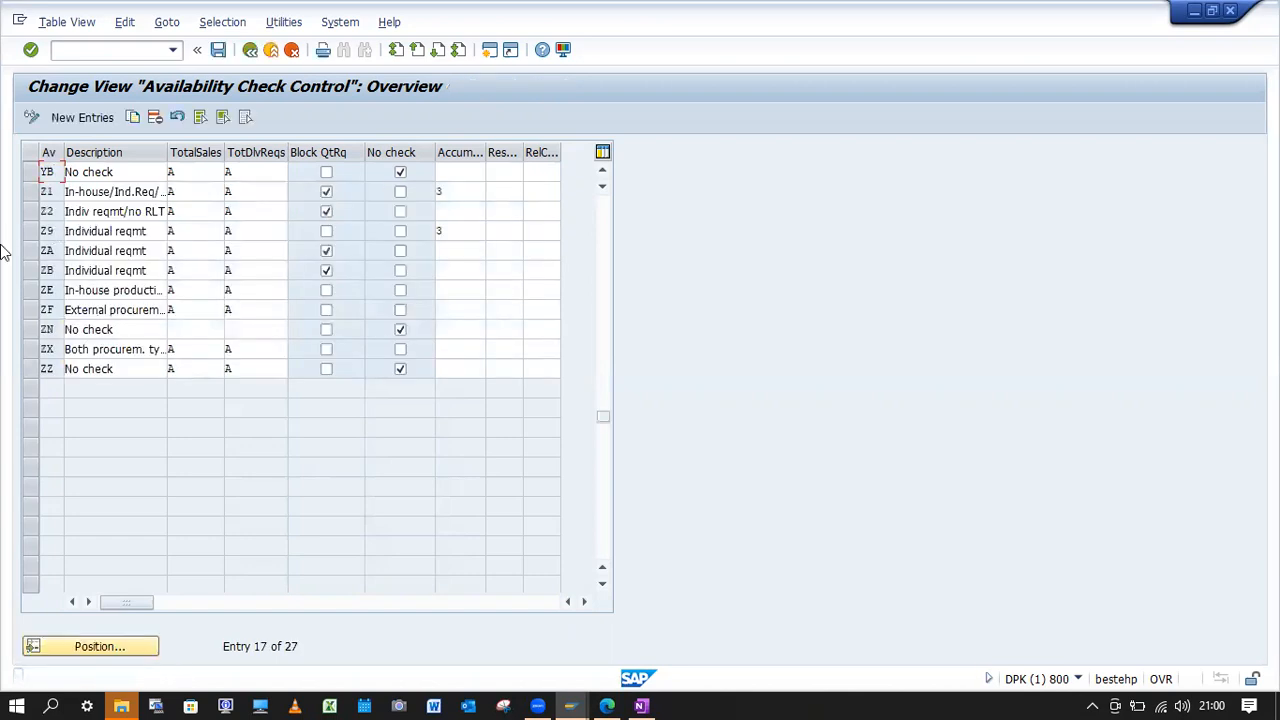
# Set the accumulation of checking group YB to 3, required quantity when created, confirmed quantity when changed.
pyautogui.click(31, 173)
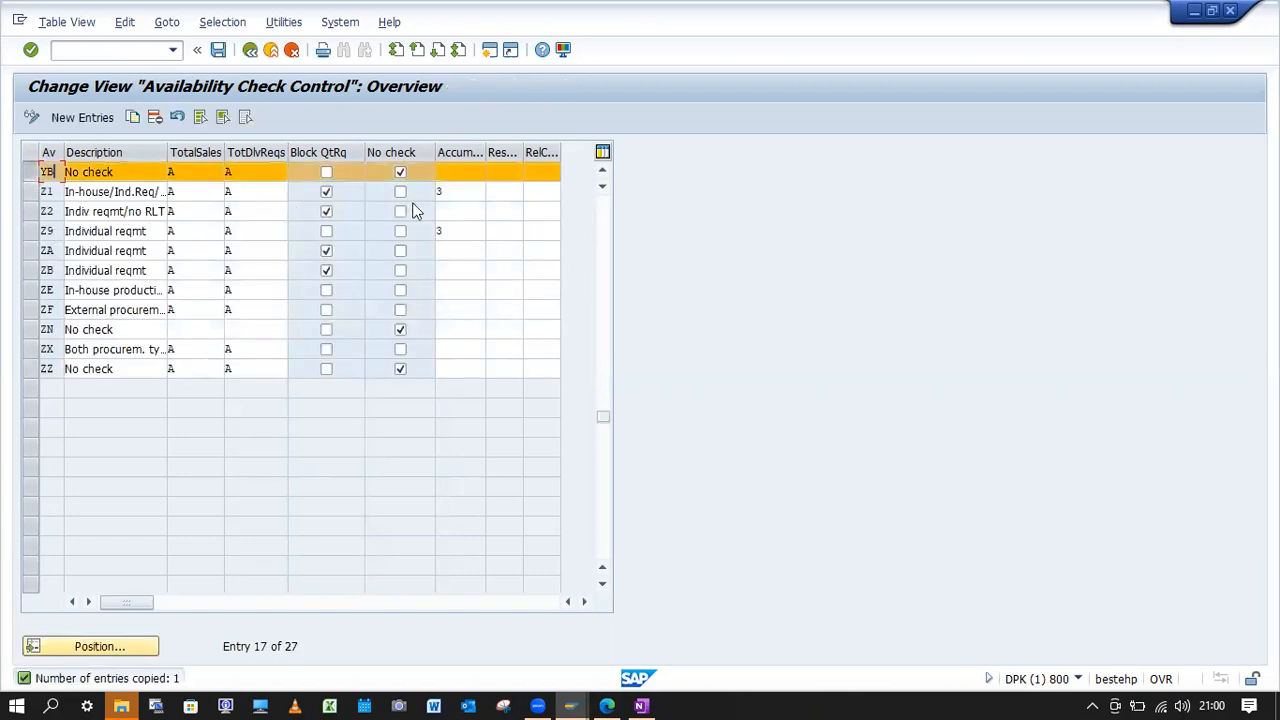
pyautogui.click(457, 172)
pyautogui.click(492, 173)
pyautogui.doubleClick(150, 262)
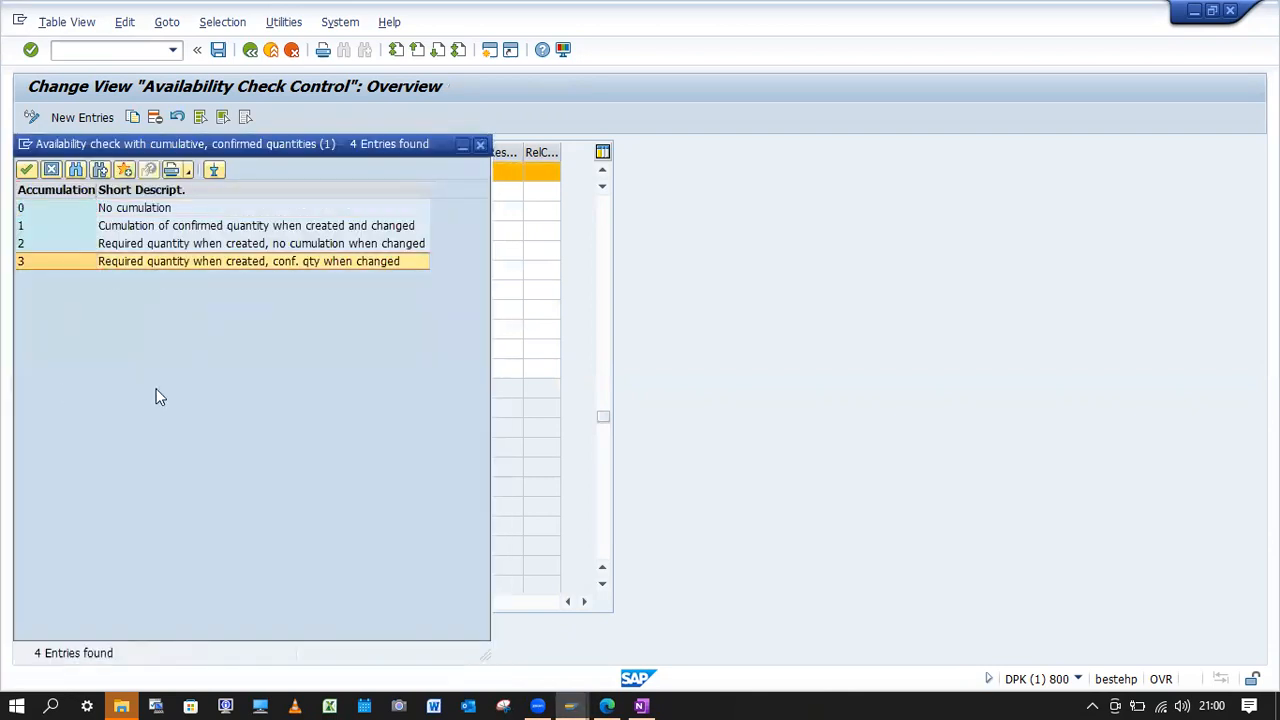
# Disable the No check option for checking group YB and save the availability check control table.
pyautogui.moveTo(608, 420); pyautogui.dragTo(603, 203)
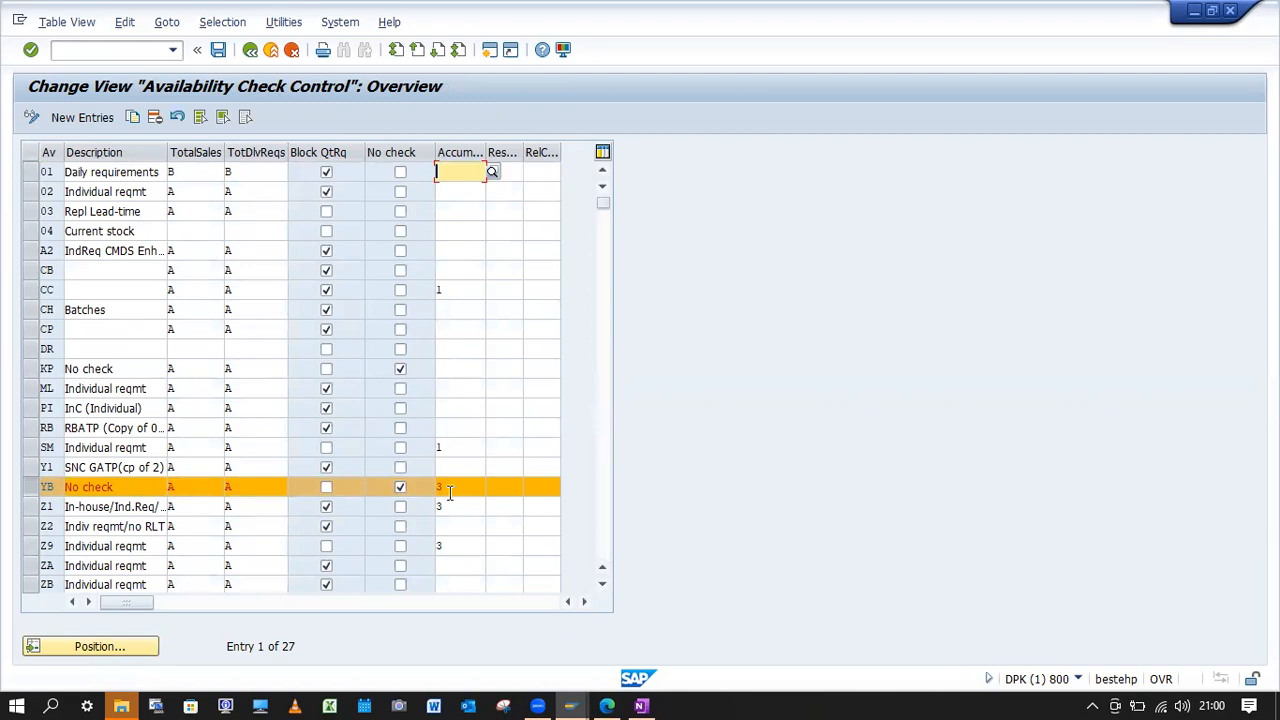
pyautogui.moveTo(603, 205); pyautogui.dragTo(602, 278)
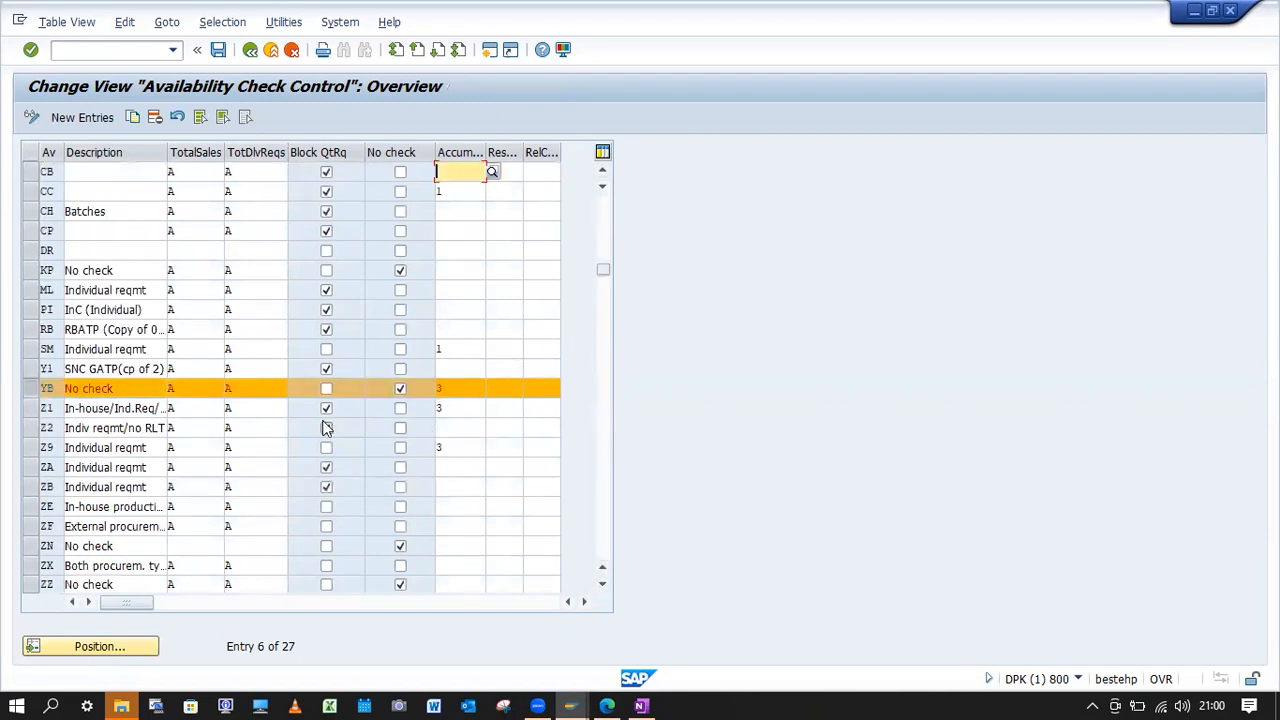
pyautogui.click(401, 392)
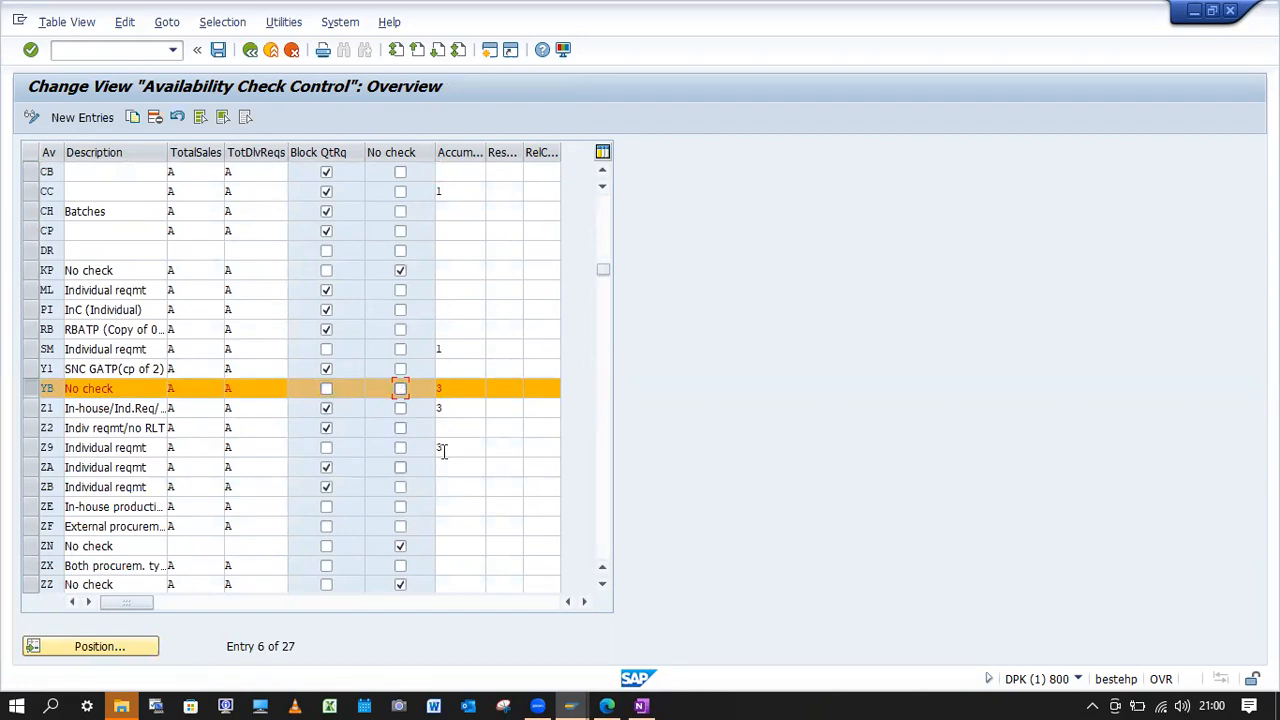
pyautogui.click(451, 390)
pyautogui.click(218, 49)
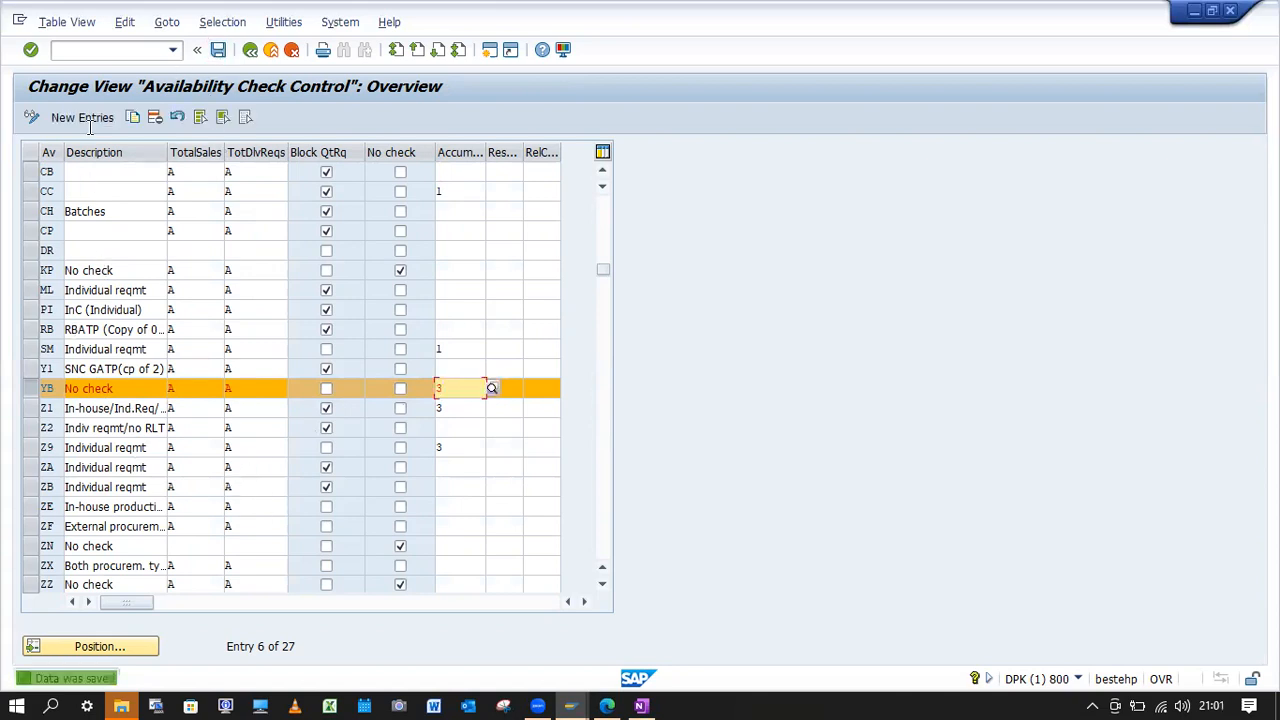
# Leave the availability check customizing and start transaction MM02 for changing a material.
pyautogui.click(123, 51)
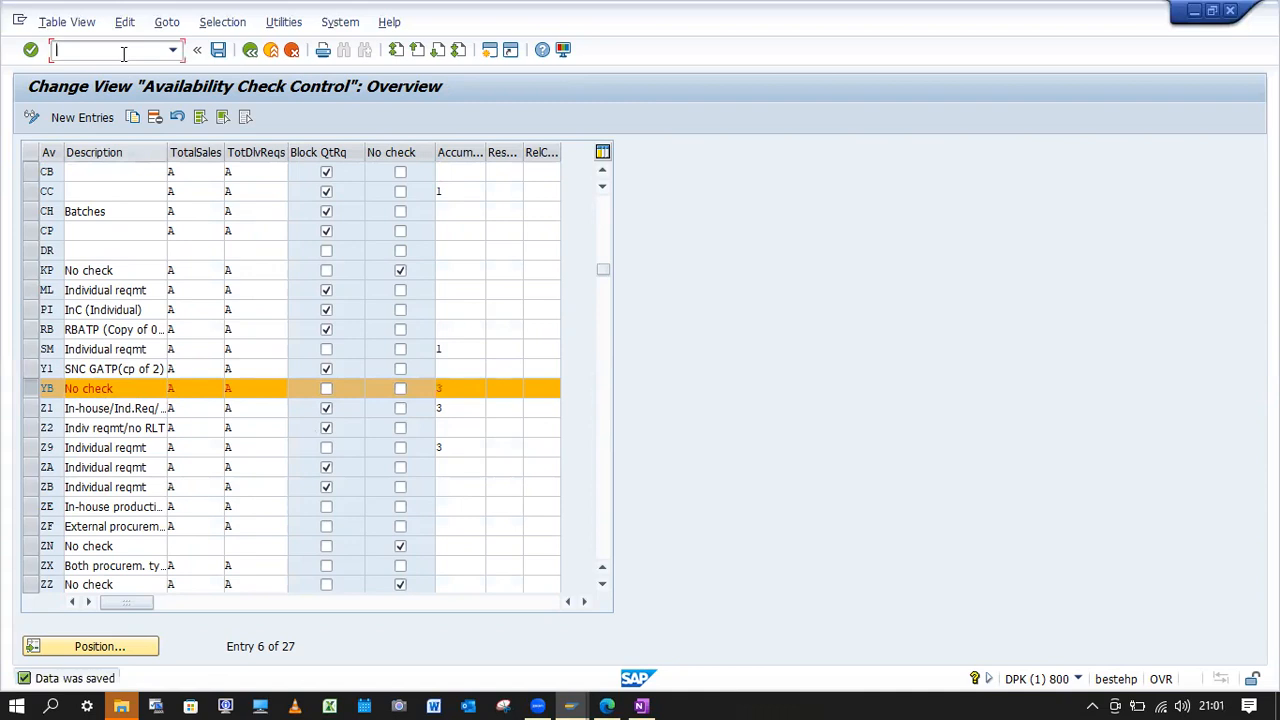
pyautogui.write('/mm02')
pyautogui.press('Return')
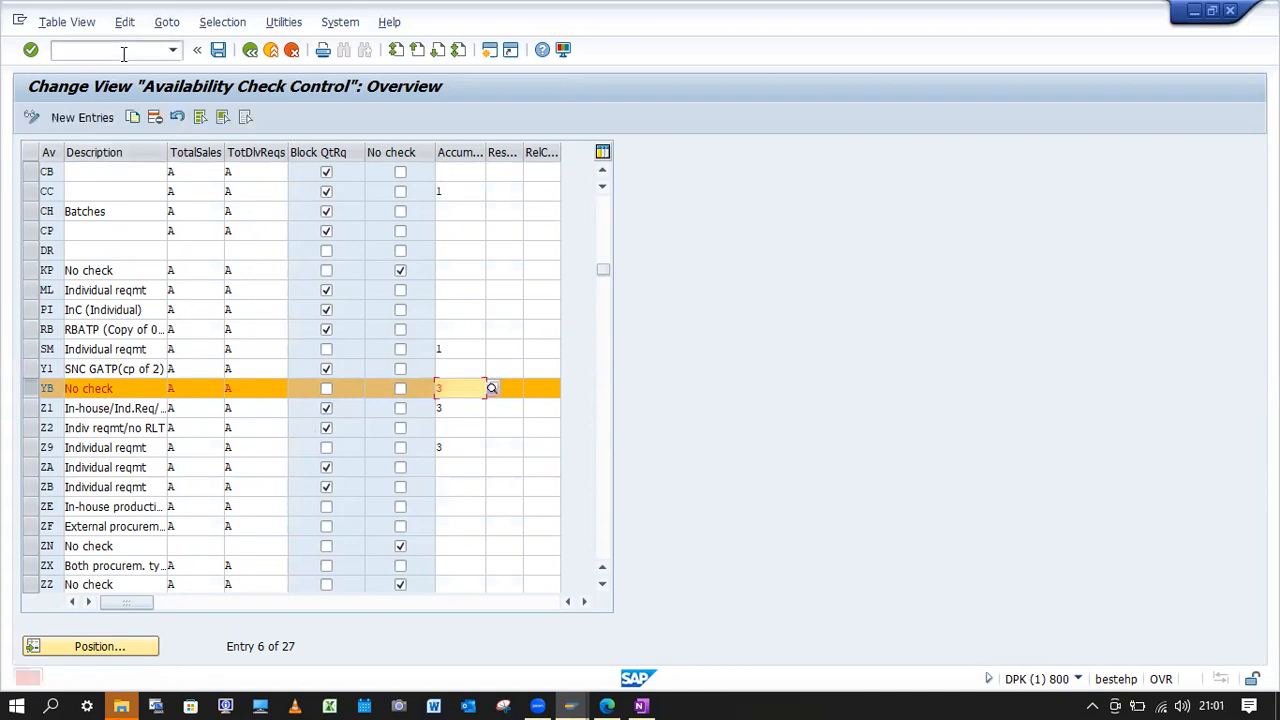
pyautogui.click(84, 49)
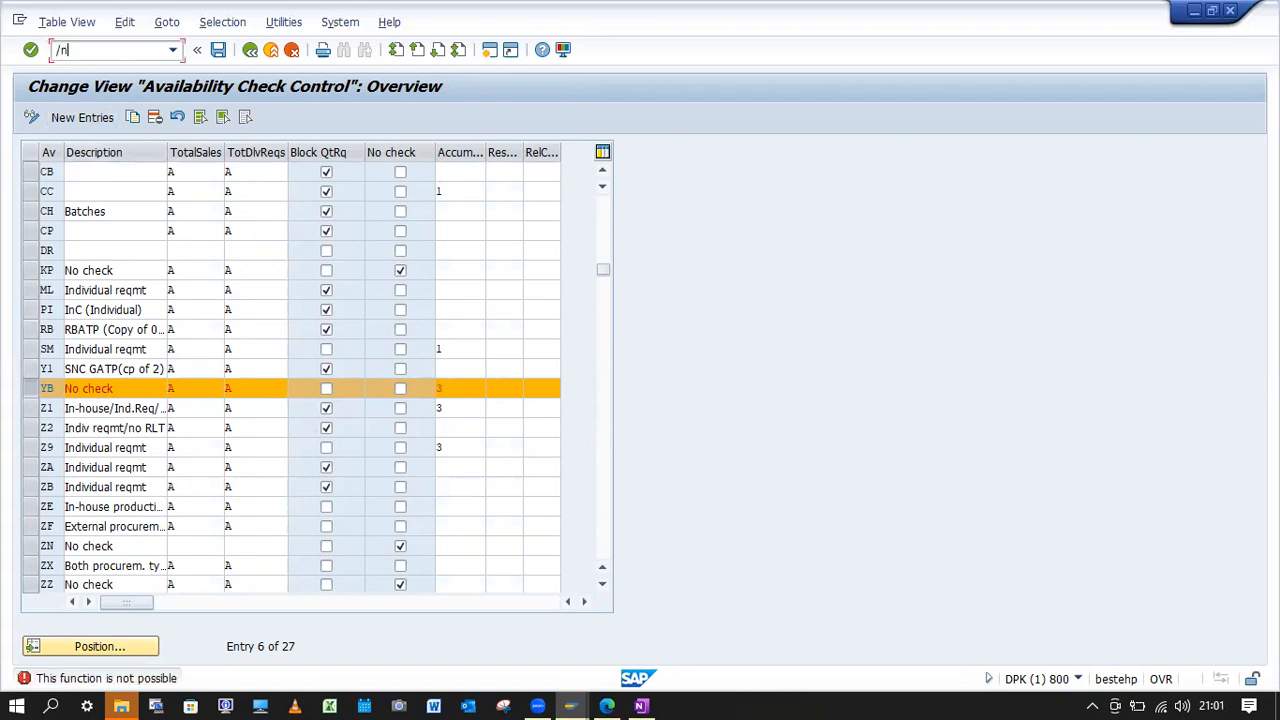
pyautogui.press('Return')
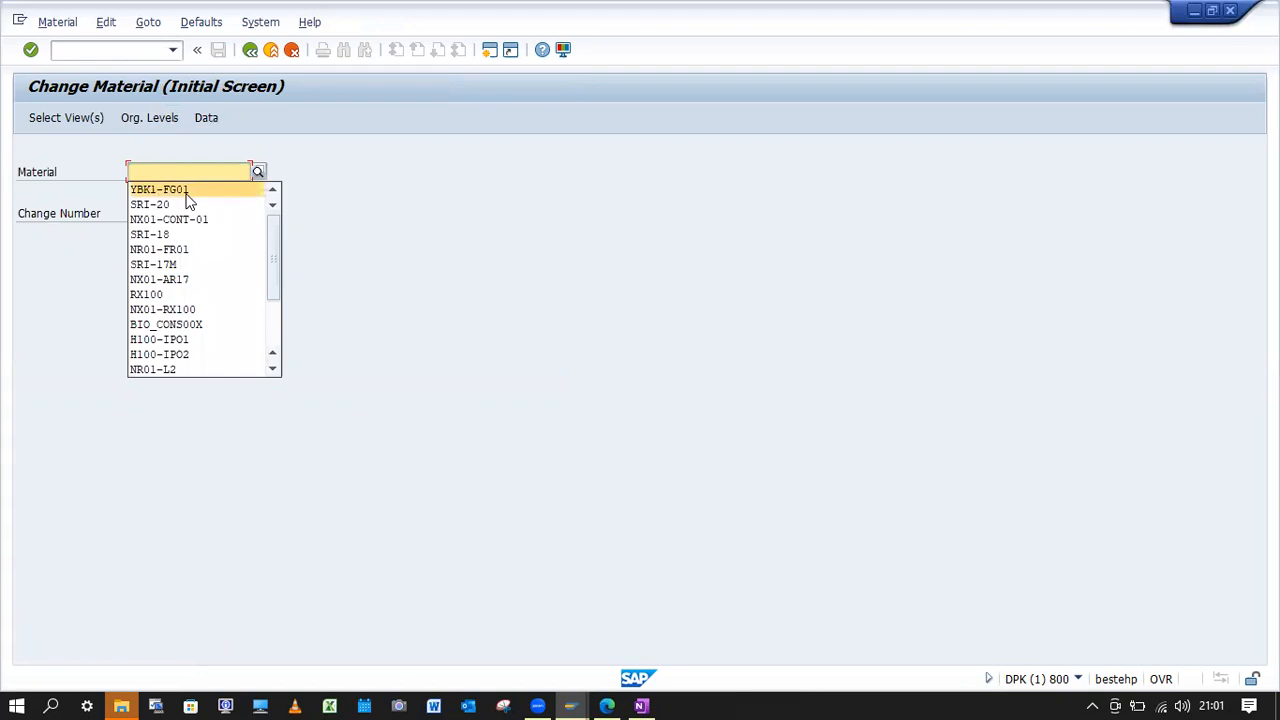
# Open material YBK1-FG01 in only the Sales: General/Plant Data view for plant YBK1, sales organization YBK1 and distribution channel Y1.
pyautogui.click(186, 198)
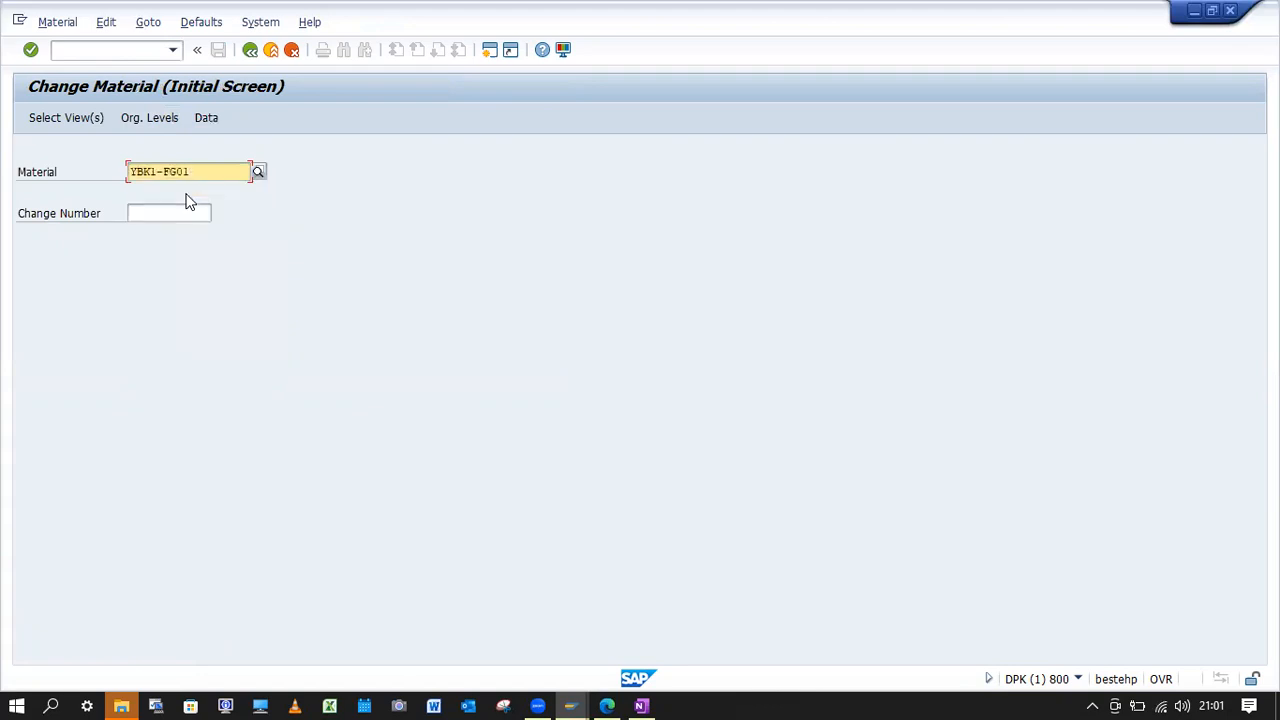
pyautogui.press('Return')
pyautogui.moveTo(366, 193); pyautogui.dragTo(461, 109)
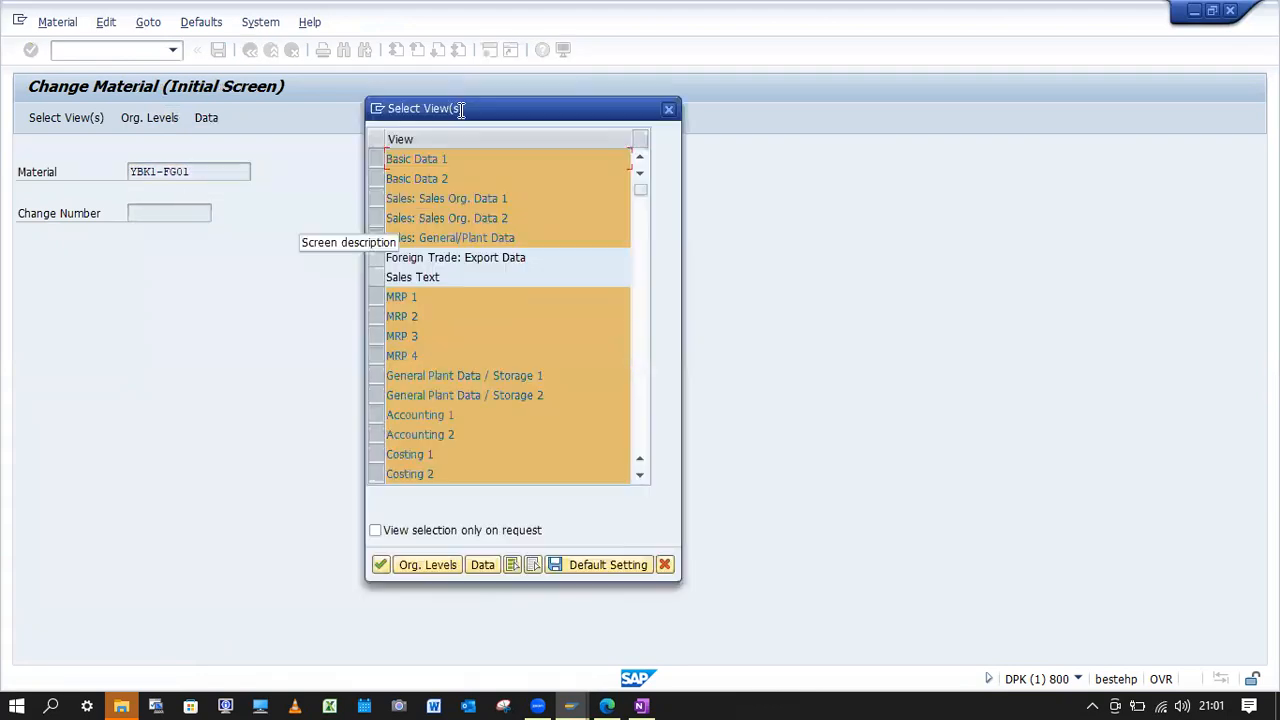
pyautogui.click(533, 564)
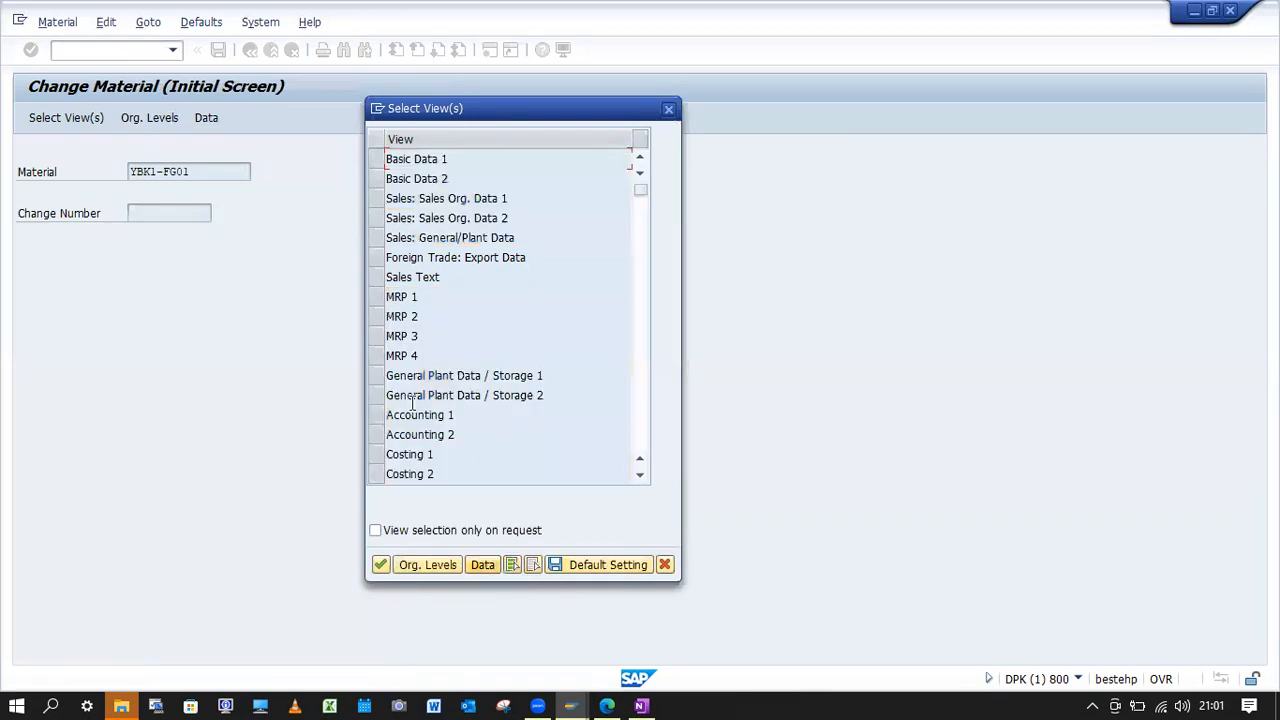
pyautogui.click(377, 238)
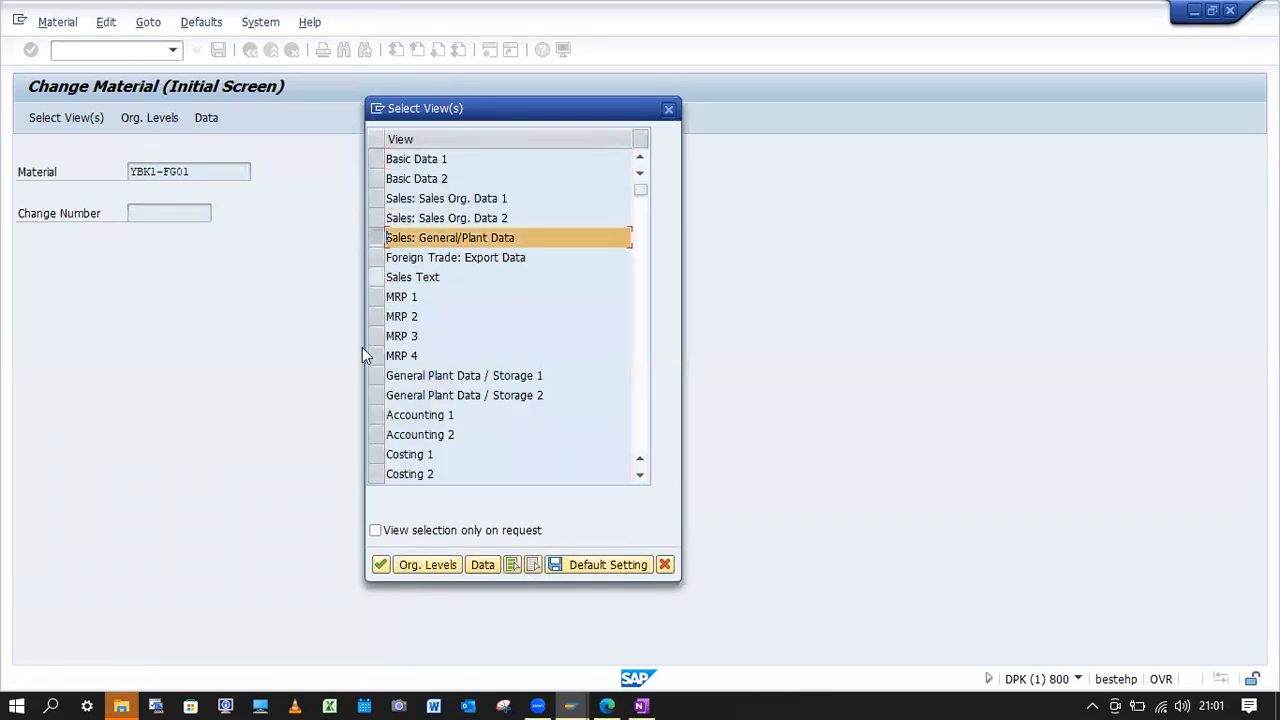
pyautogui.click(381, 565)
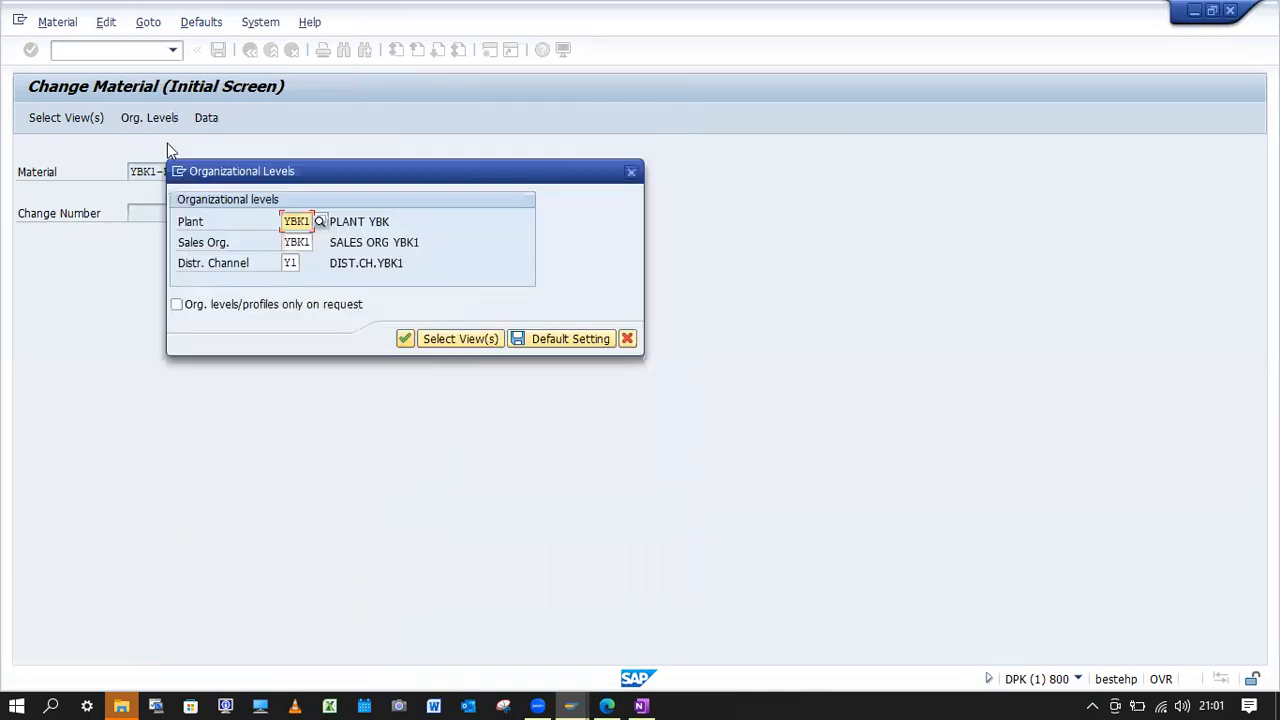
pyautogui.click(405, 339)
# Set the material's availability check to checking group YB and save the material.
pyautogui.click(178, 360)
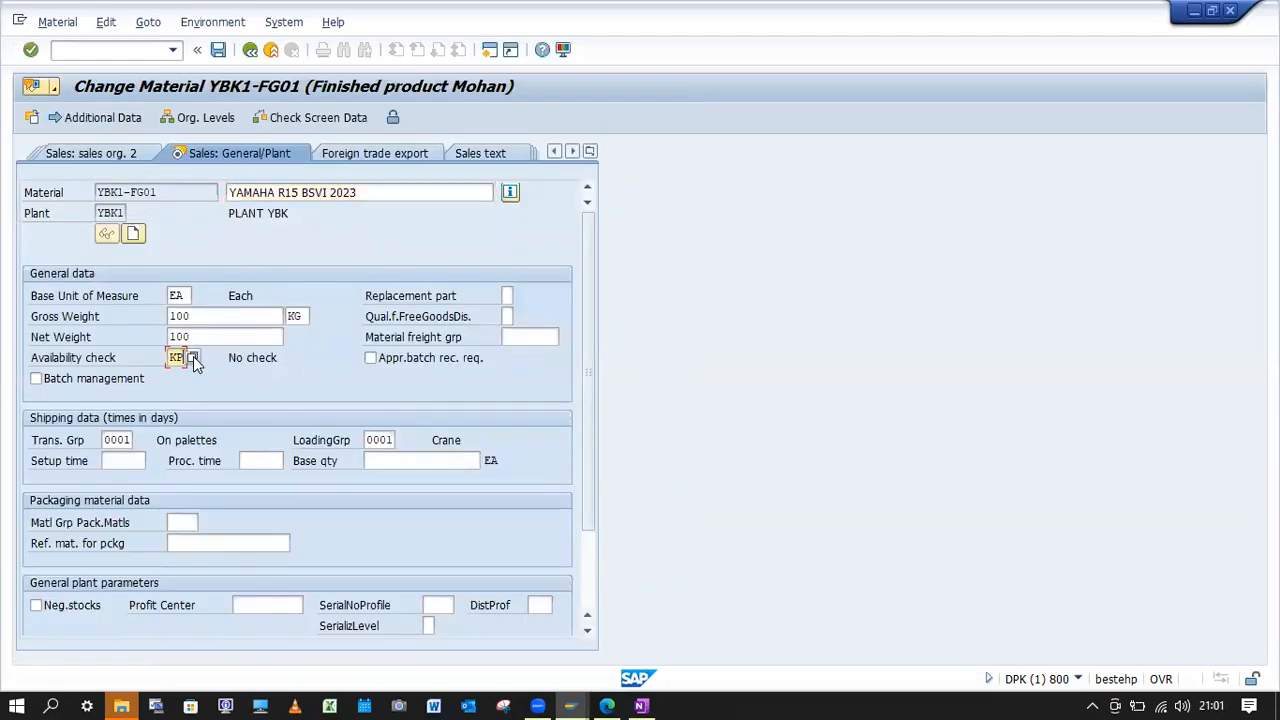
pyautogui.press('Return')
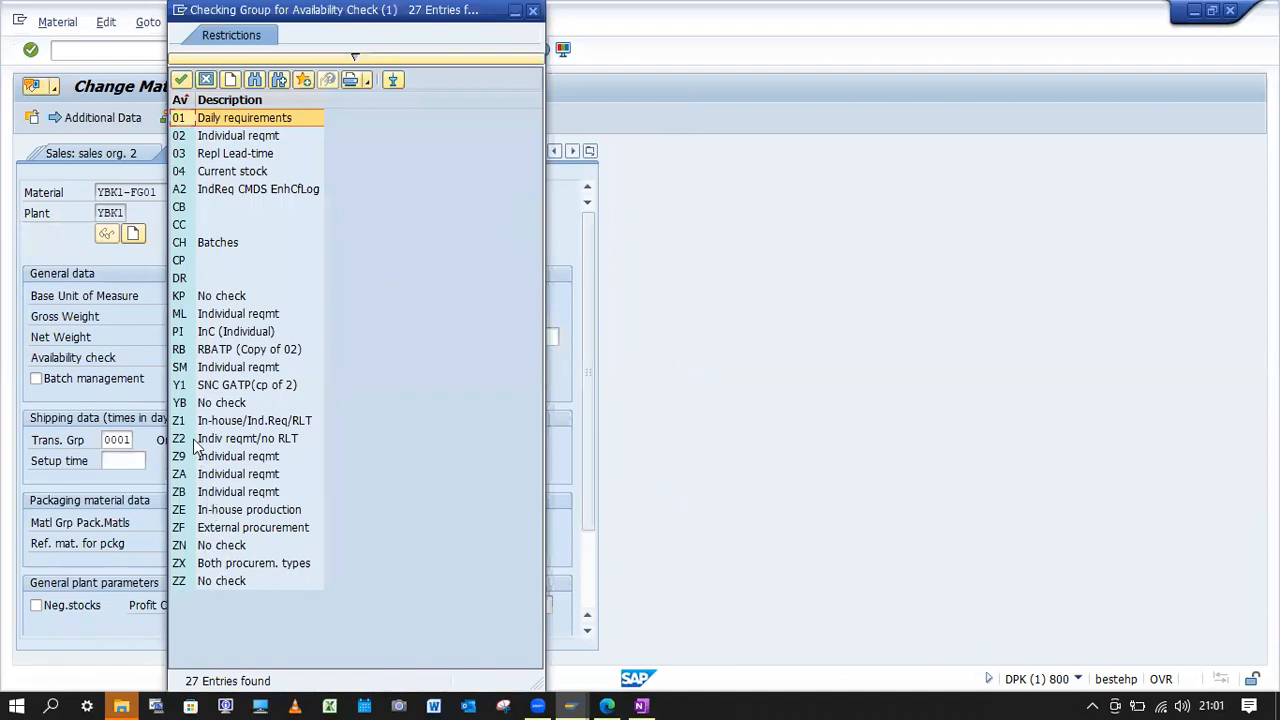
pyautogui.doubleClick(214, 404)
pyautogui.press('Return')
pyautogui.click(282, 396)
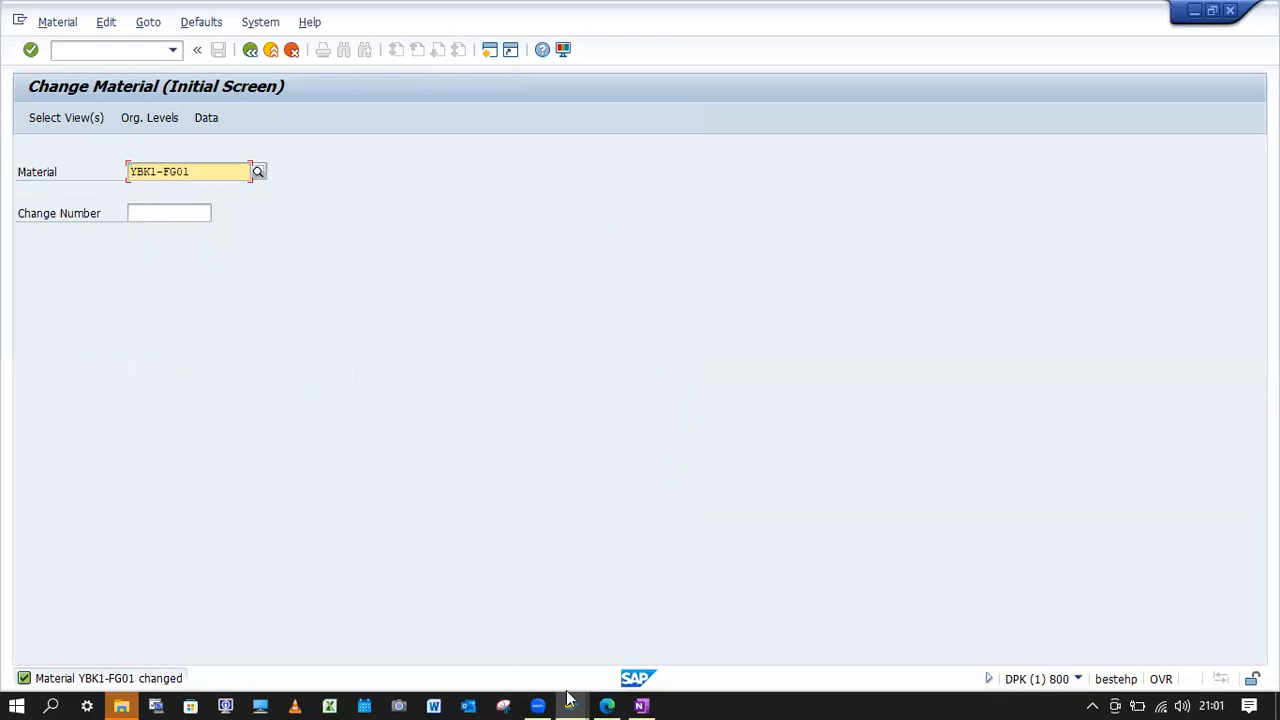
# Display the stock overview of material YBK1-FG01 for plant YBK1 and storage location YBK1.
pyautogui.click(133, 52)
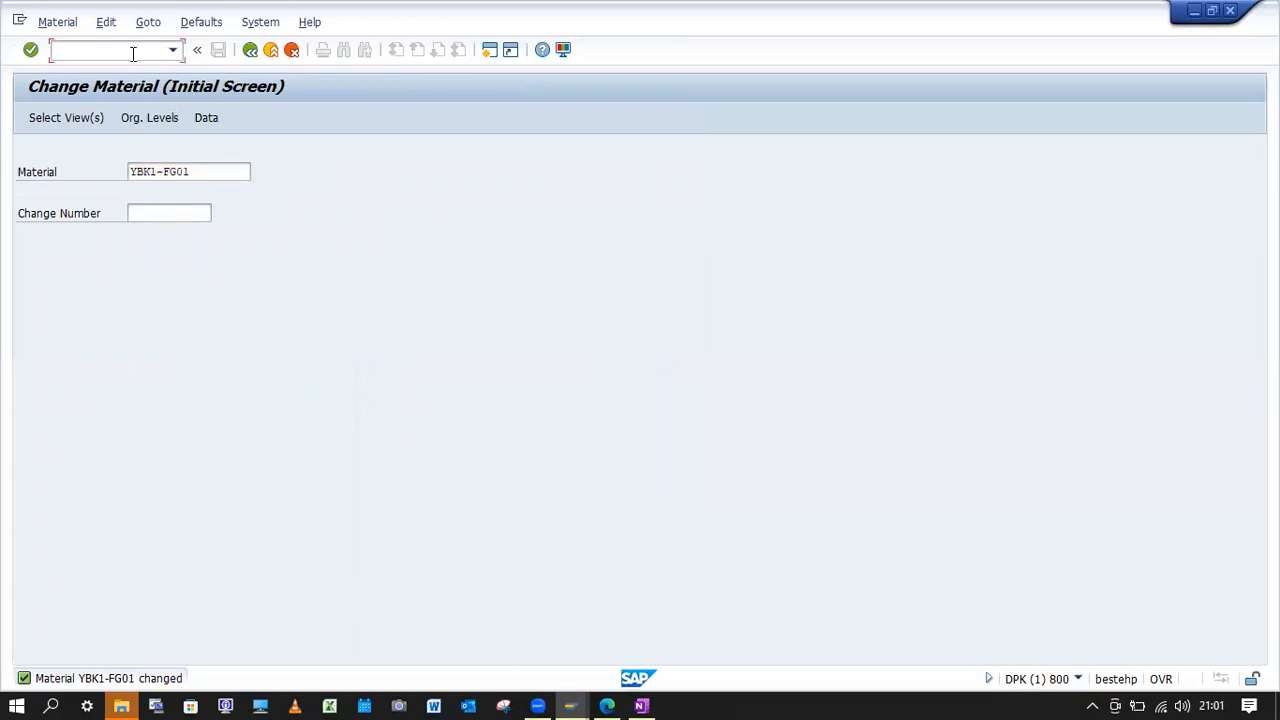
pyautogui.write('/nMM')
pyautogui.press('Return')
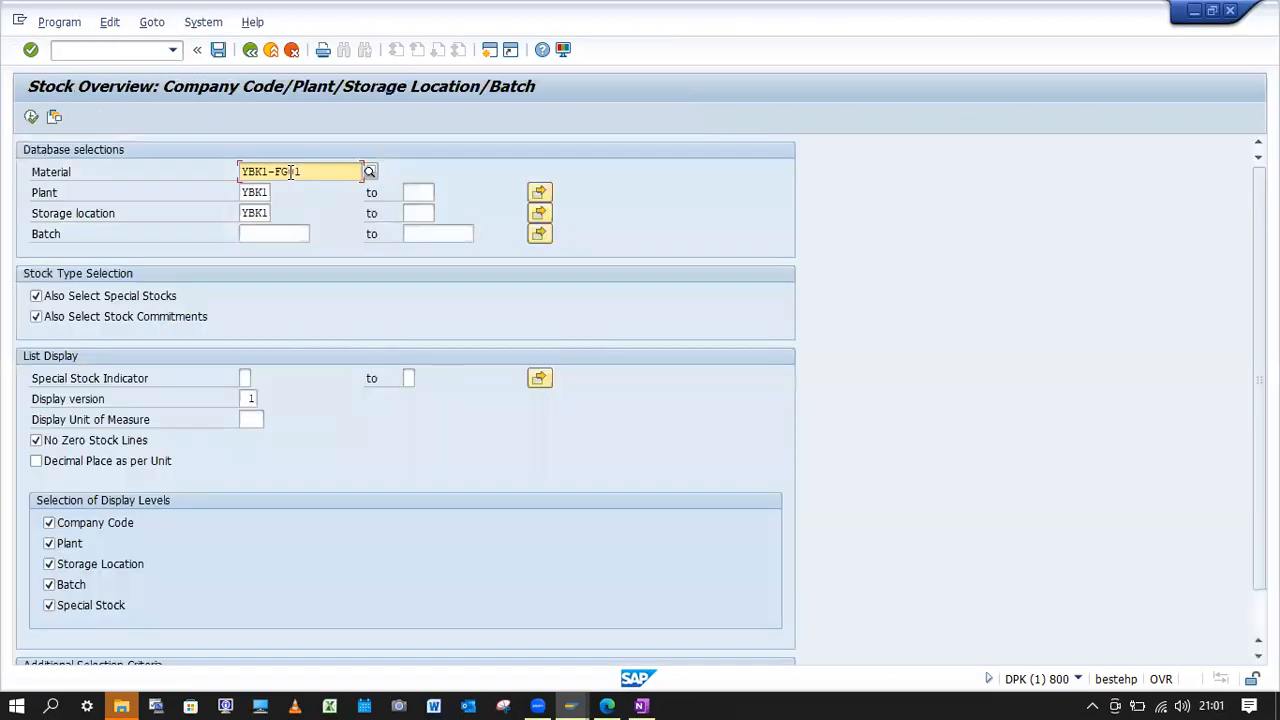
pyautogui.click(31, 117)
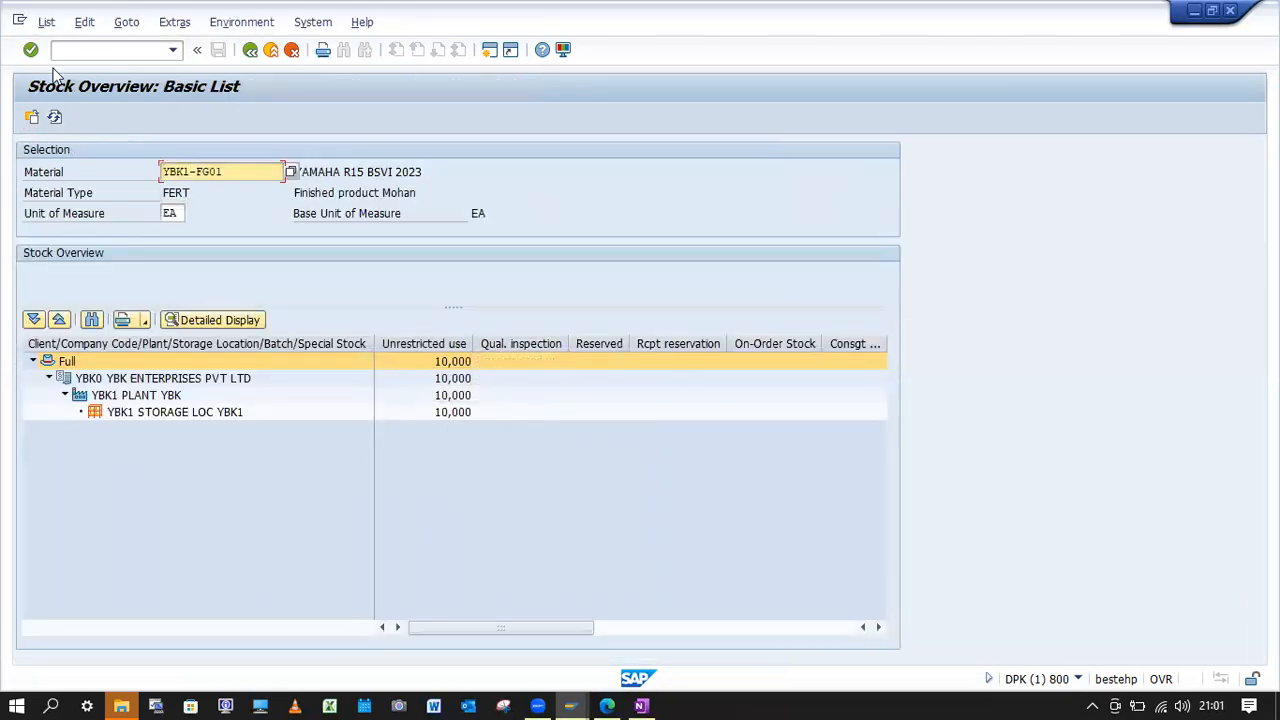
# Start transaction VA01 and create a standard order of type OR with the proposed organizational data.
pyautogui.click(99, 48)
pyautogui.write('/nva01')
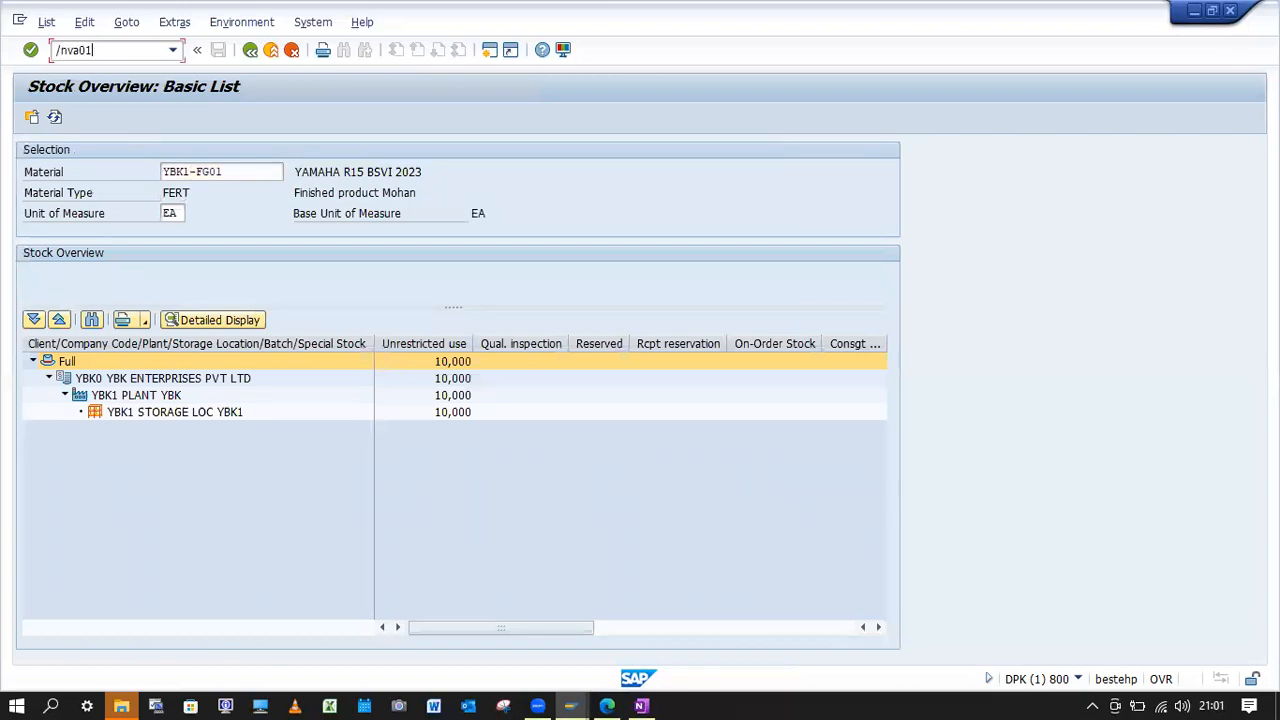
pyautogui.press('Return')
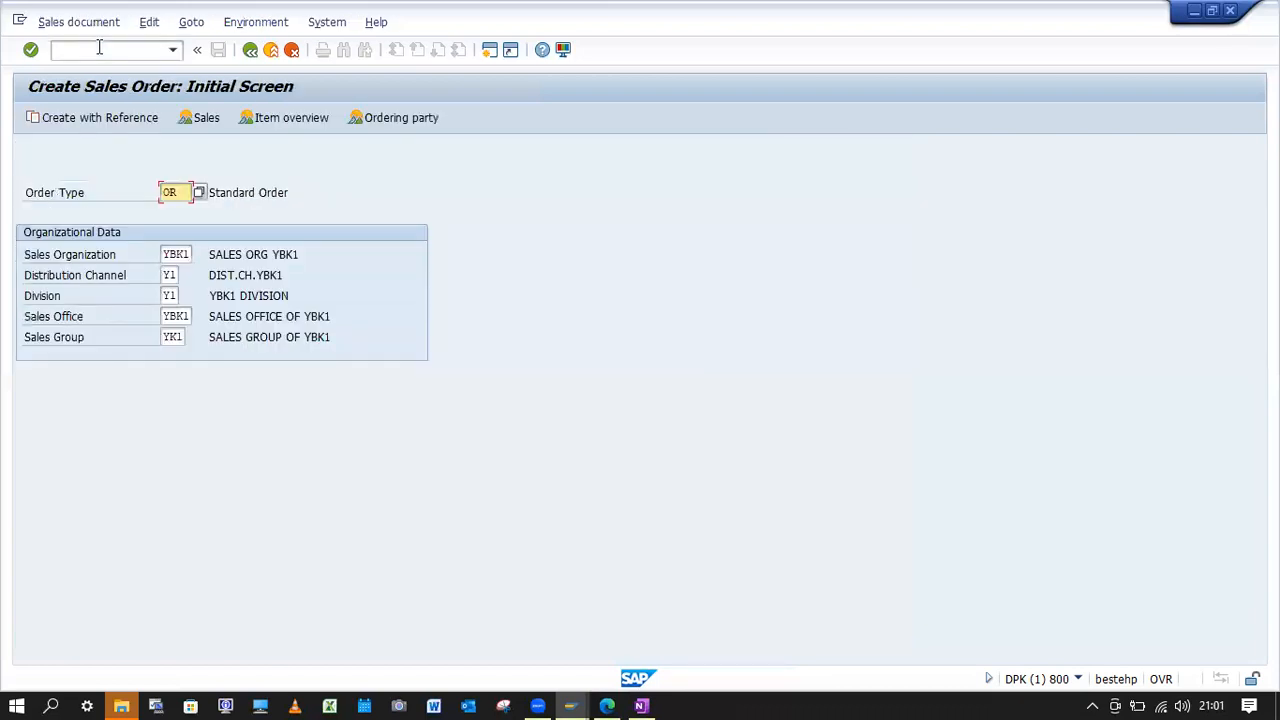
pyautogui.press('Return')
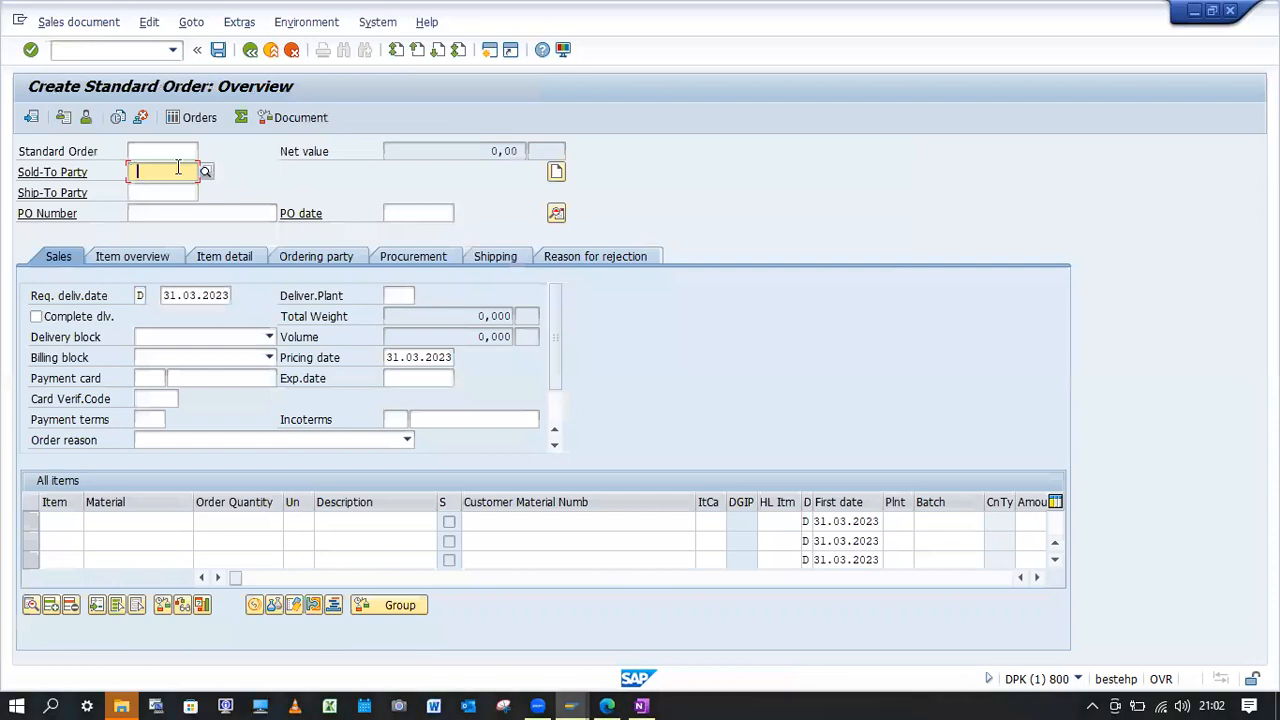
# Fill in the order's sold-to party, PO number "ATP w/Accumutaion 3" and PO date 20.03.2023.
pyautogui.click(166, 172)
pyautogui.click(160, 190)
pyautogui.click(189, 210)
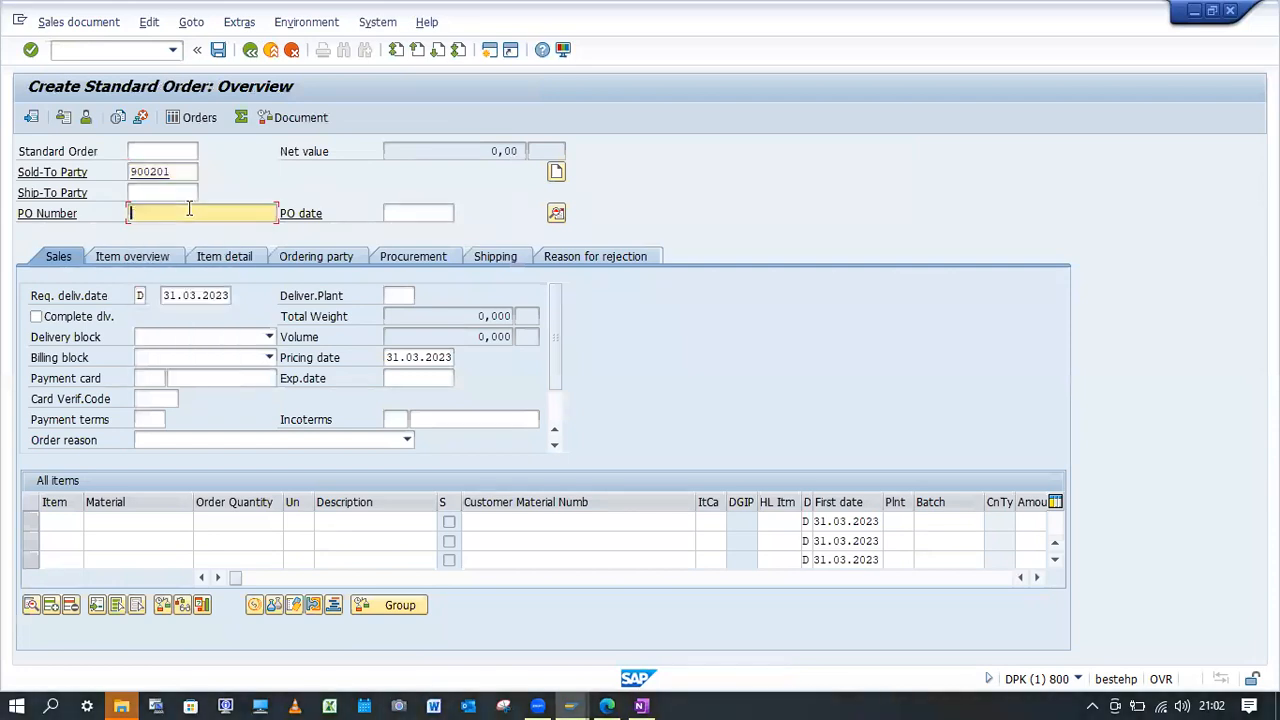
pyautogui.click(200, 231)
pyautogui.press('BackSpace')
pyautogui.press('BackSpace')
pyautogui.press('BackSpace')
pyautogui.press('BackSpace')
pyautogui.write('w')
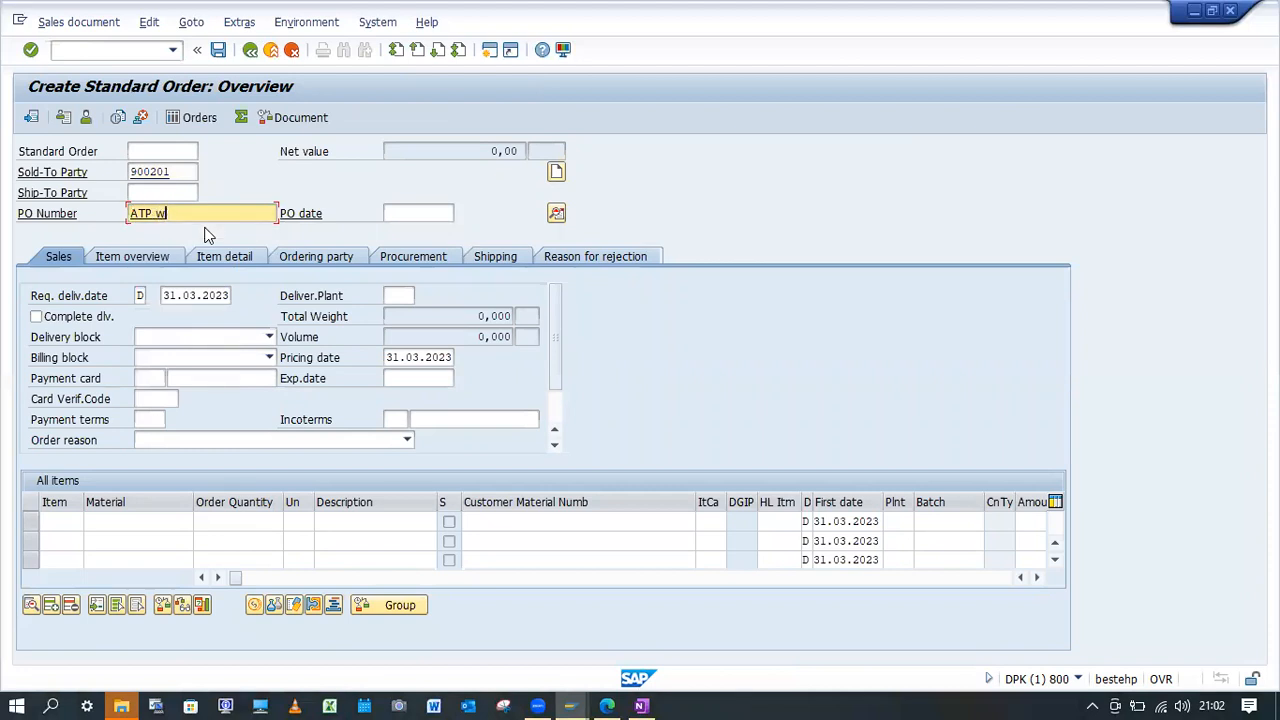
pyautogui.write('/Accumutaion 3')
pyautogui.click(410, 213)
pyautogui.click(420, 230)
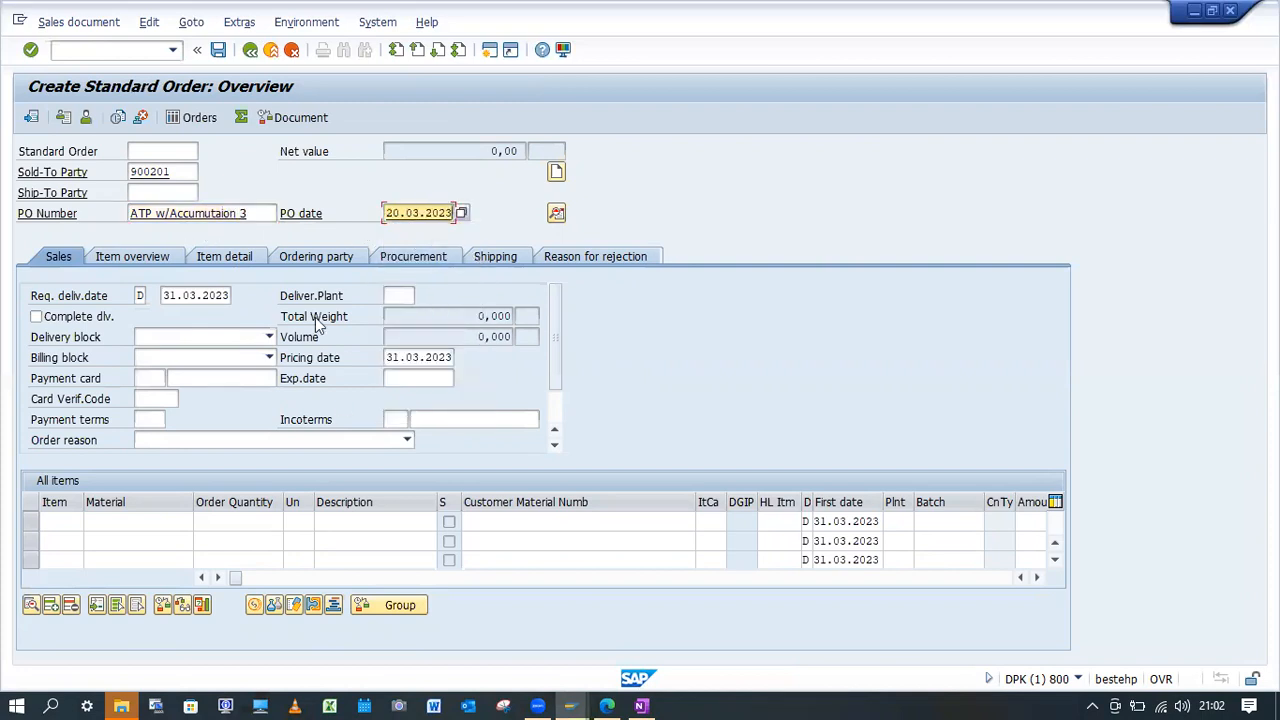
# Set the requested delivery date to 21.03.2023 and add an item for material YBK1-FG01 with quantity 5.
pyautogui.click(161, 295)
pyautogui.write('2')
pyautogui.click(146, 521)
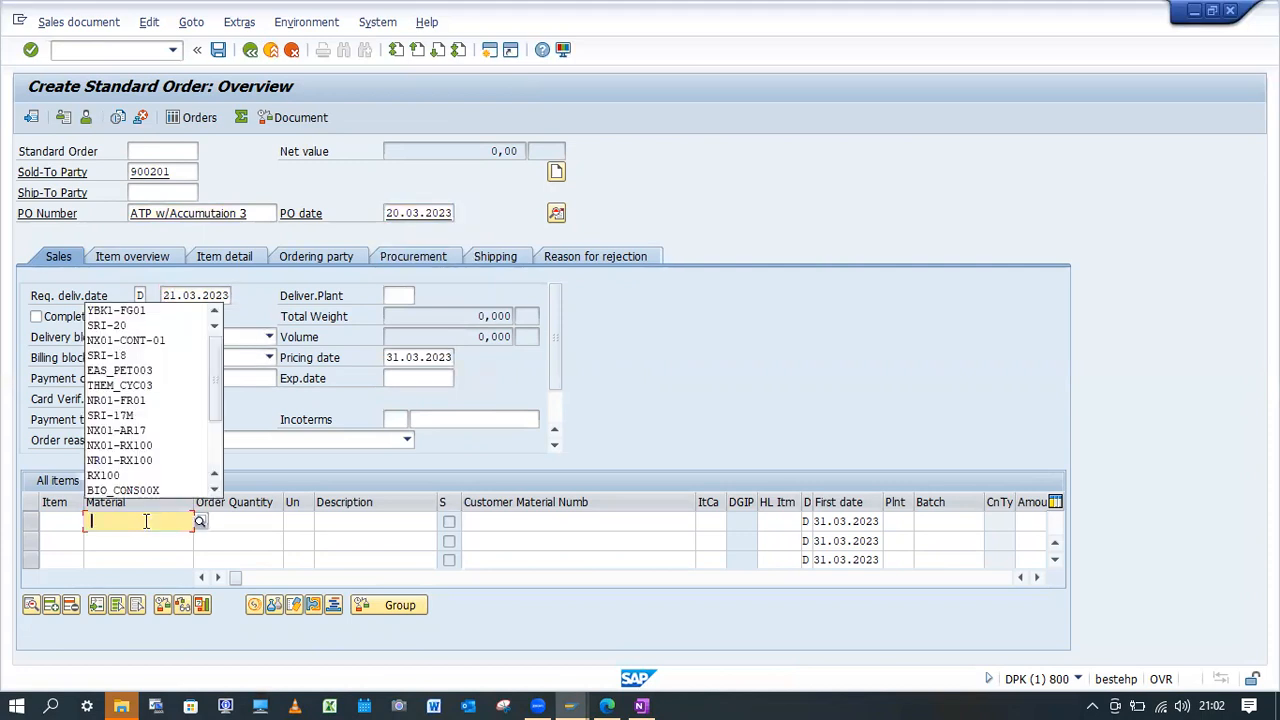
pyautogui.click(116, 310)
pyautogui.click(257, 521)
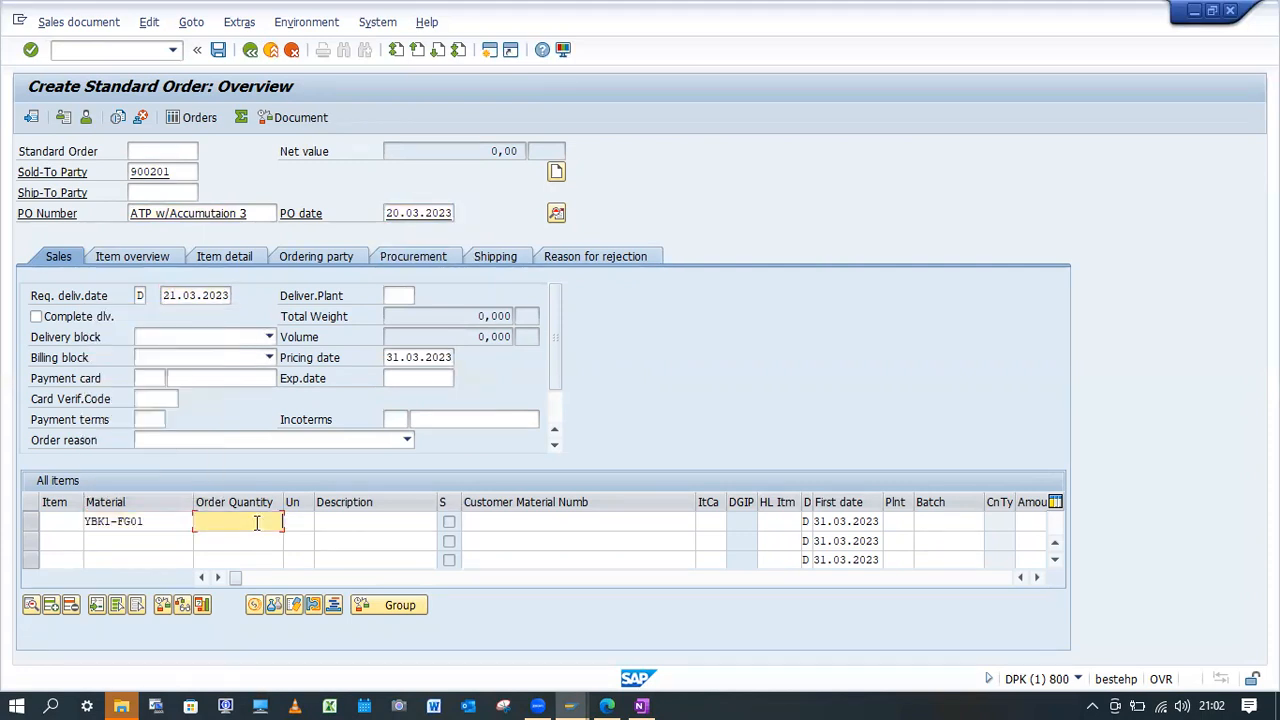
pyautogui.write('5')
pyautogui.press('Return')
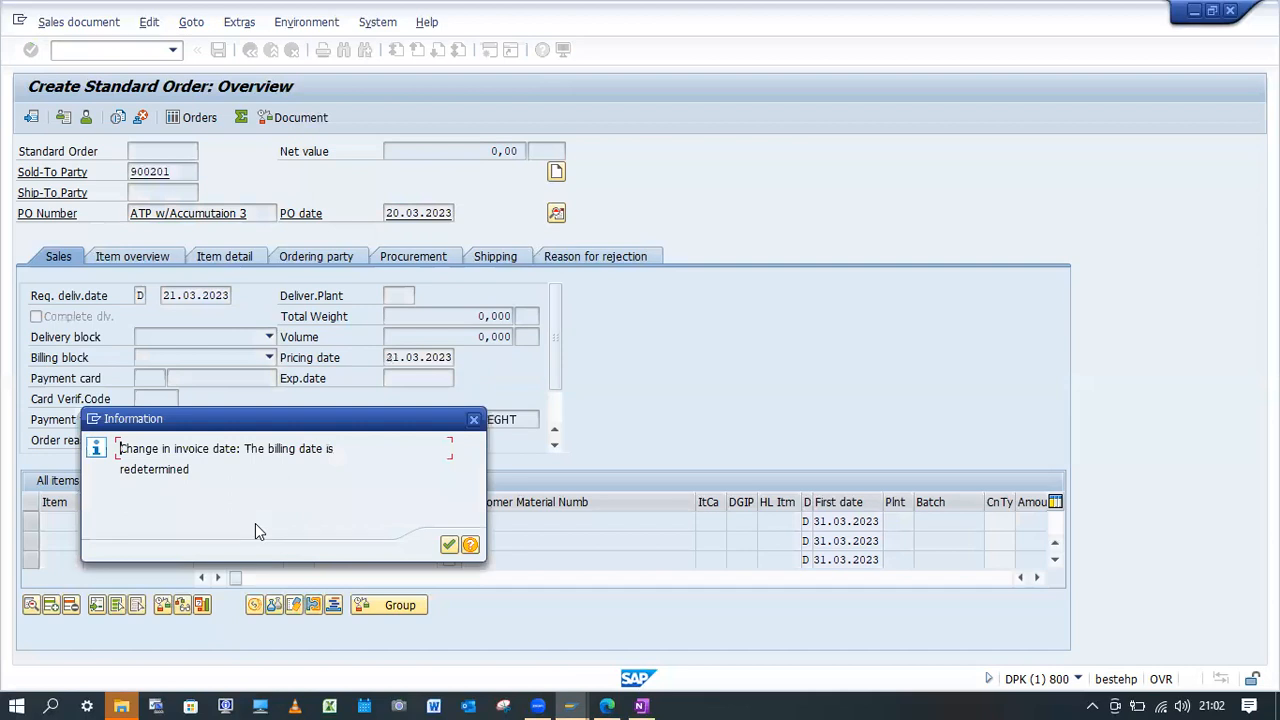
pyautogui.press('Return')
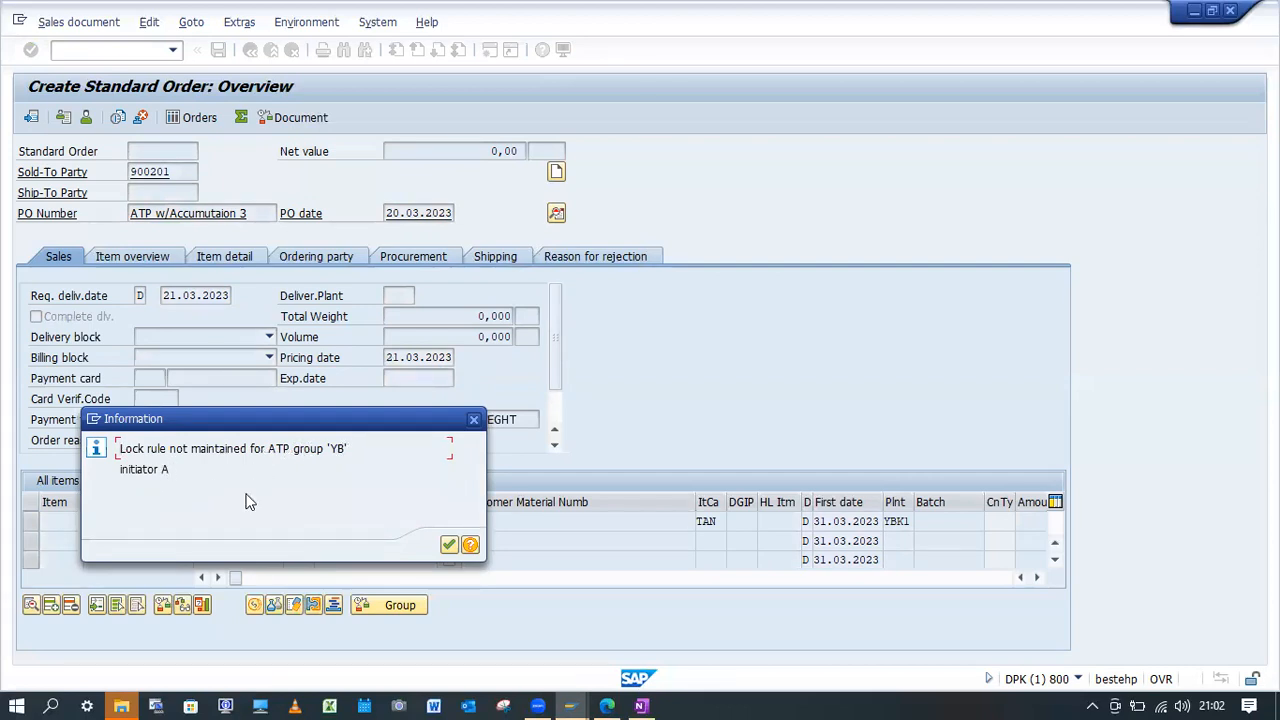
# Open the long text of the message about the lock rule for ATP group YB and read its diagnosis and procedure.
pyautogui.click(470, 545)
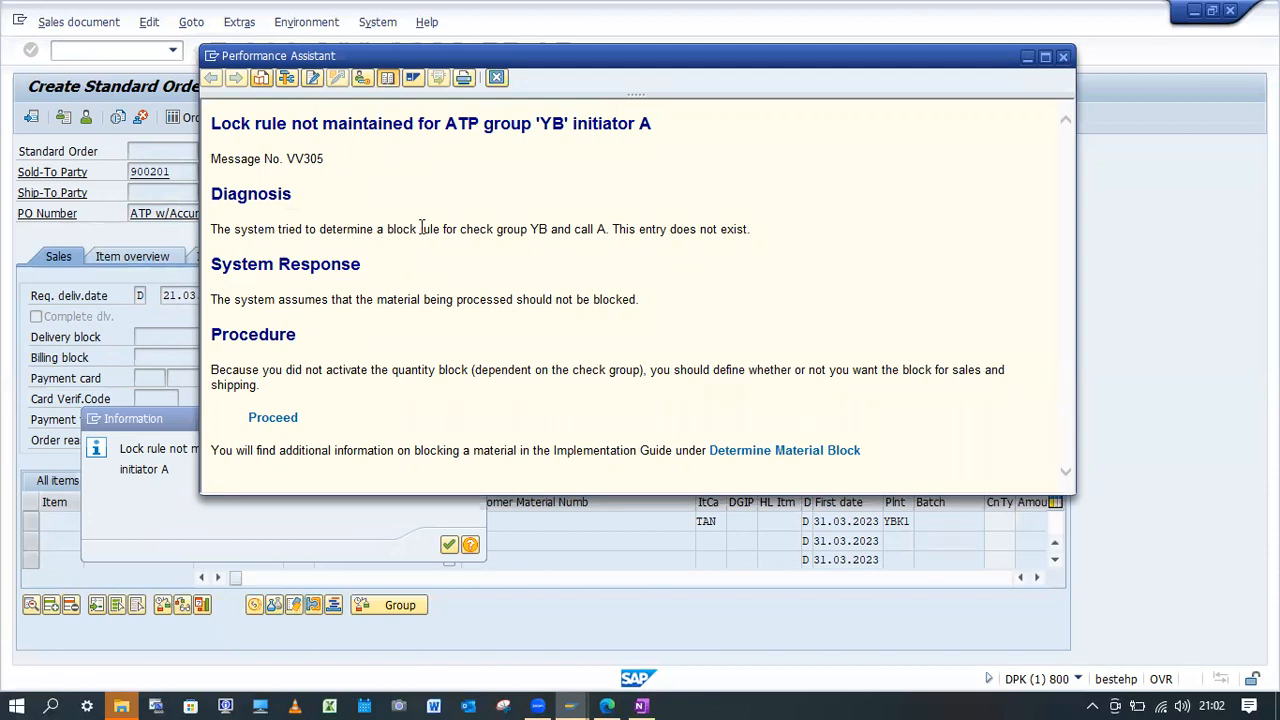
pyautogui.moveTo(457, 229); pyautogui.dragTo(588, 232)
pyautogui.click(596, 259)
pyautogui.click(638, 258)
pyautogui.moveTo(471, 370); pyautogui.dragTo(392, 370)
pyautogui.click(446, 406)
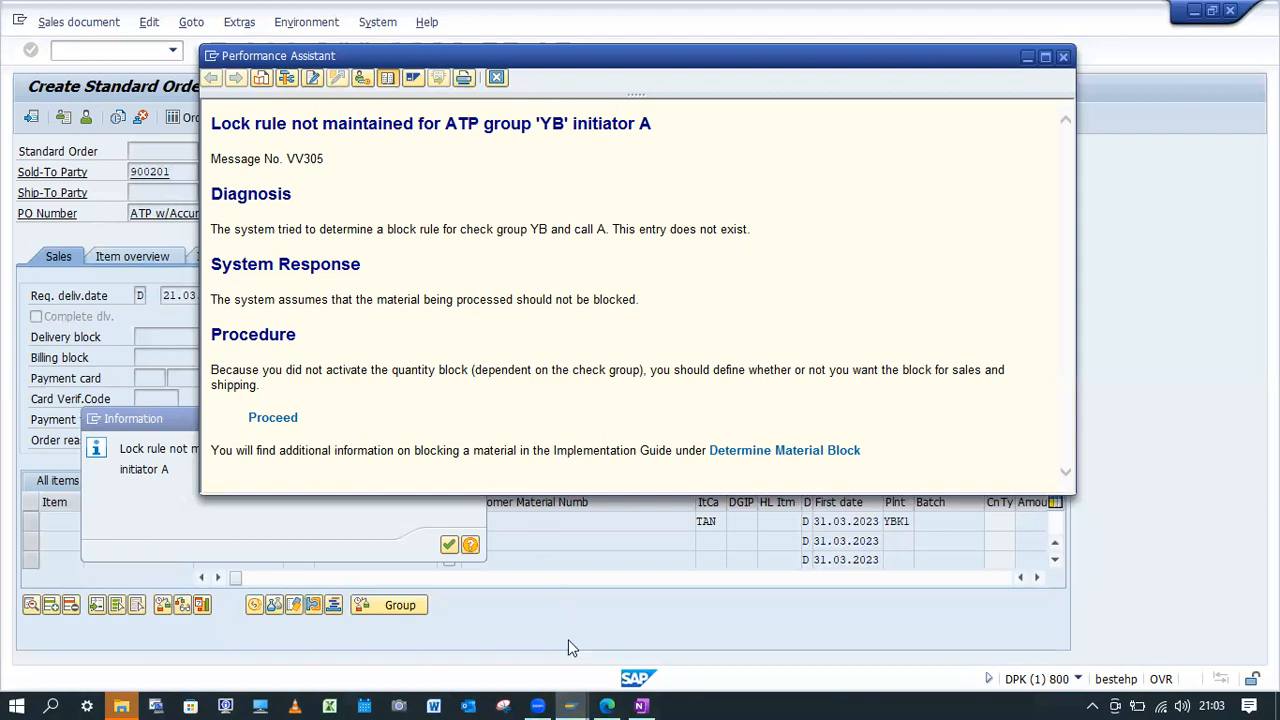
# Switch to the goods receipt session and open the Availability Check Control table there.
pyautogui.moveTo(583, 698)
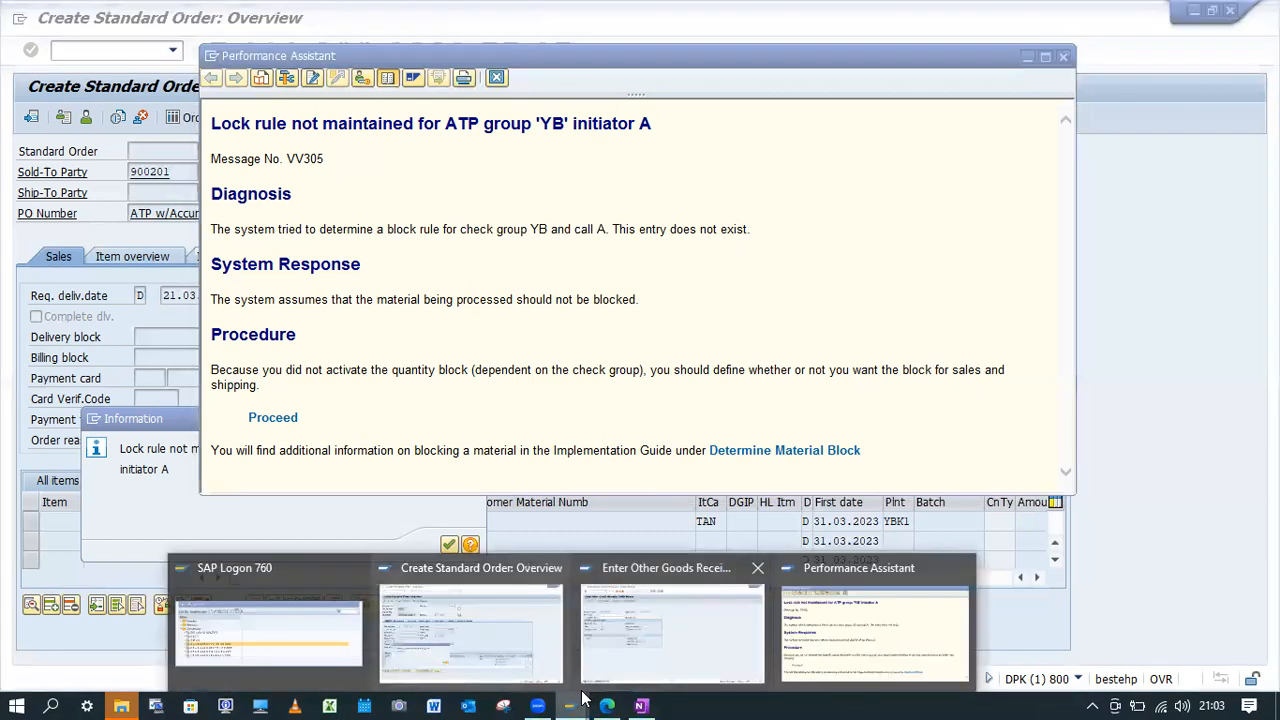
pyautogui.click(132, 49)
pyautogui.write('/nOV')
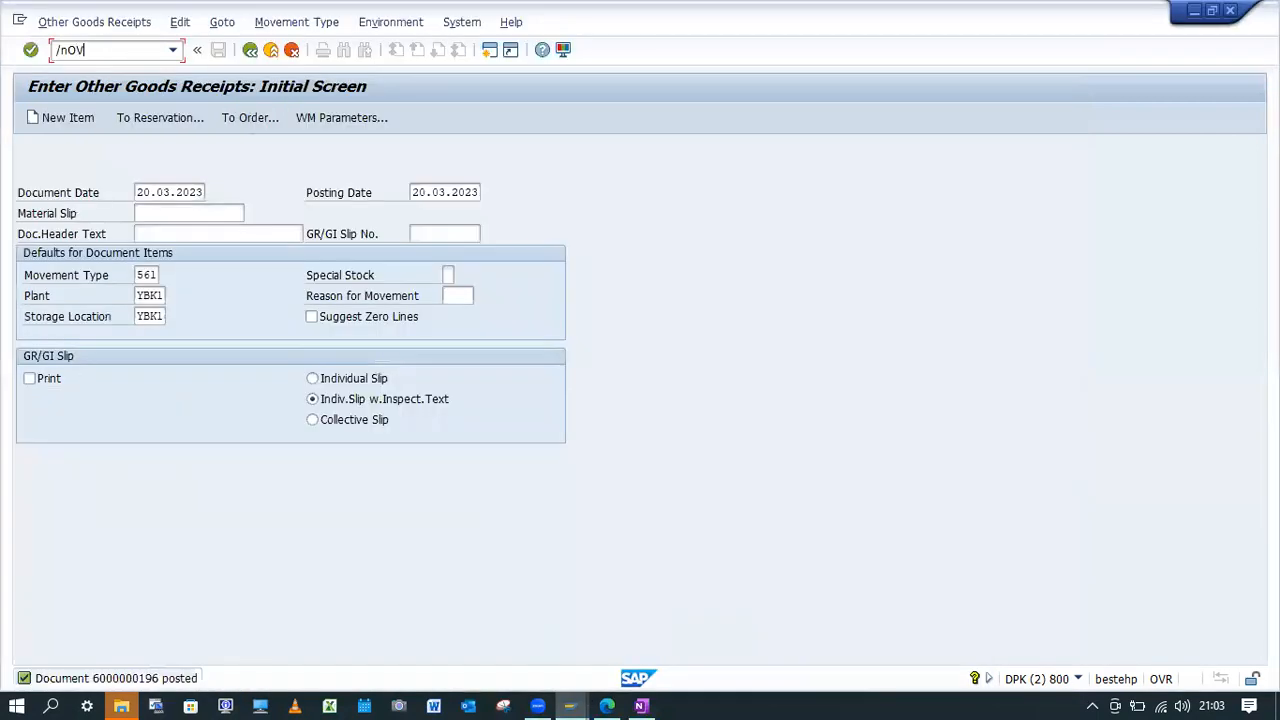
pyautogui.press('Return')
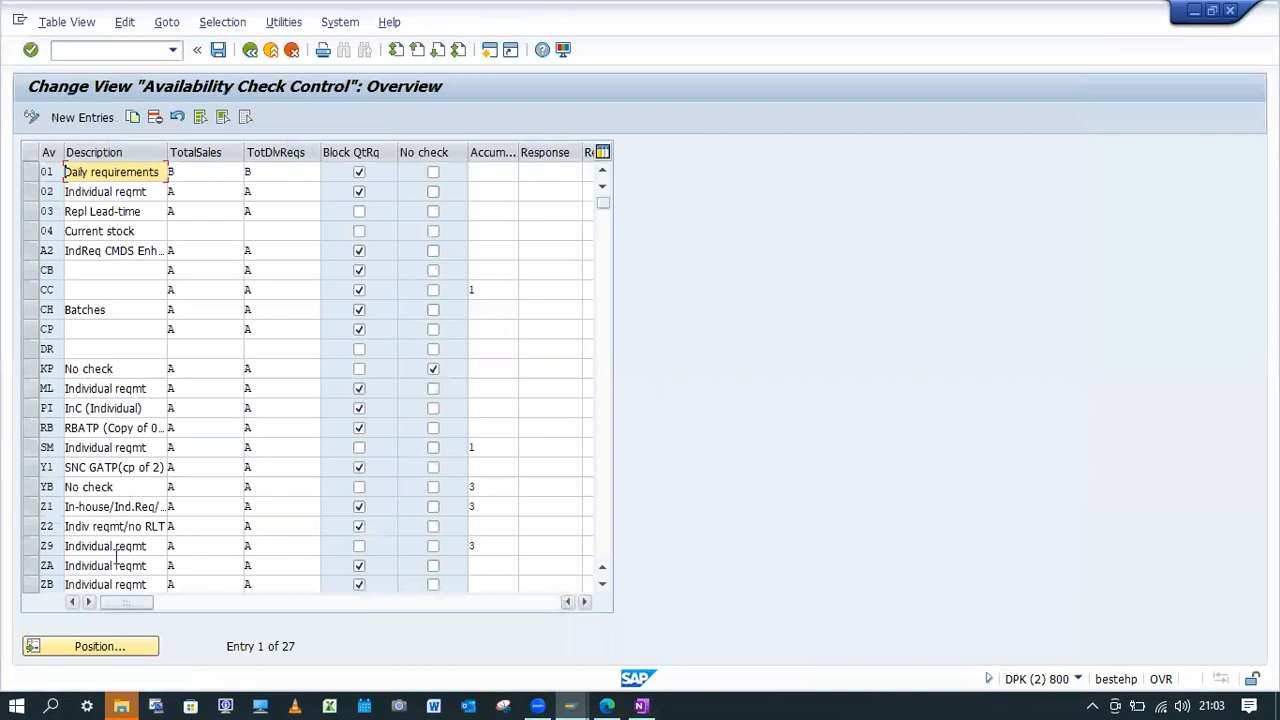
# Enable Block QtRq for checking group YB and save the change under the proposed customizing request.
pyautogui.click(30, 487)
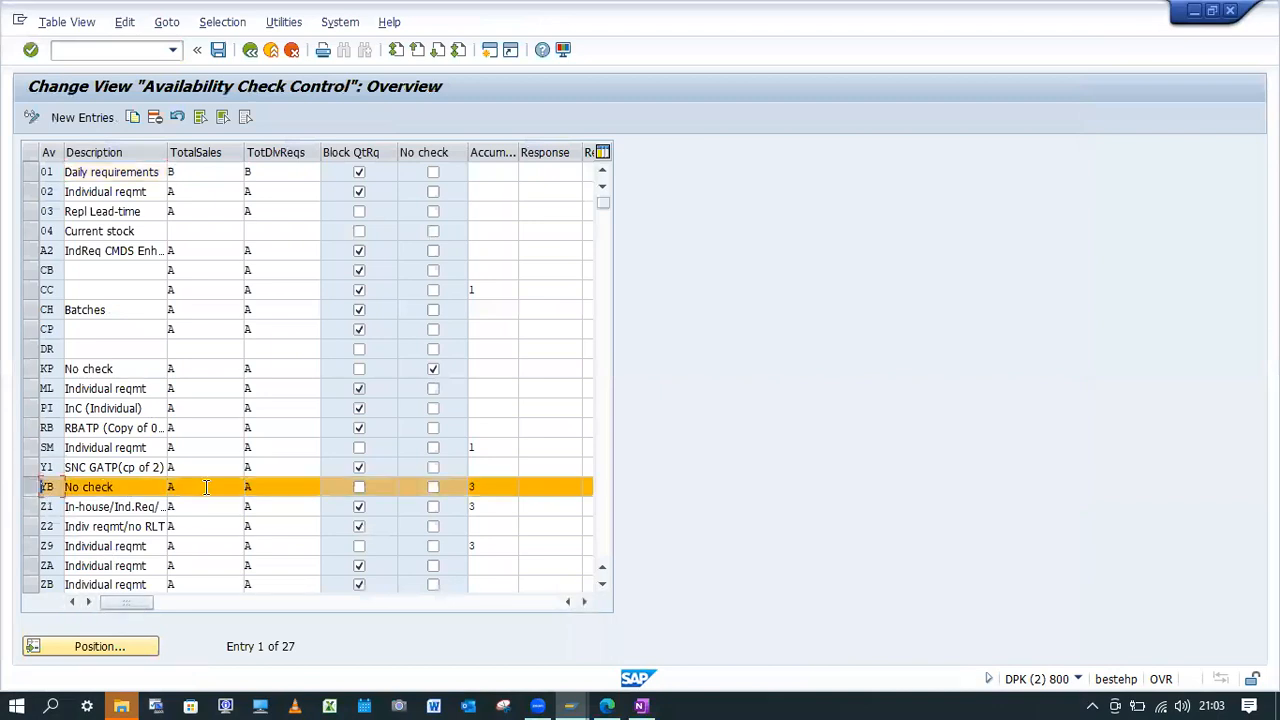
pyautogui.click(360, 488)
pyautogui.click(218, 49)
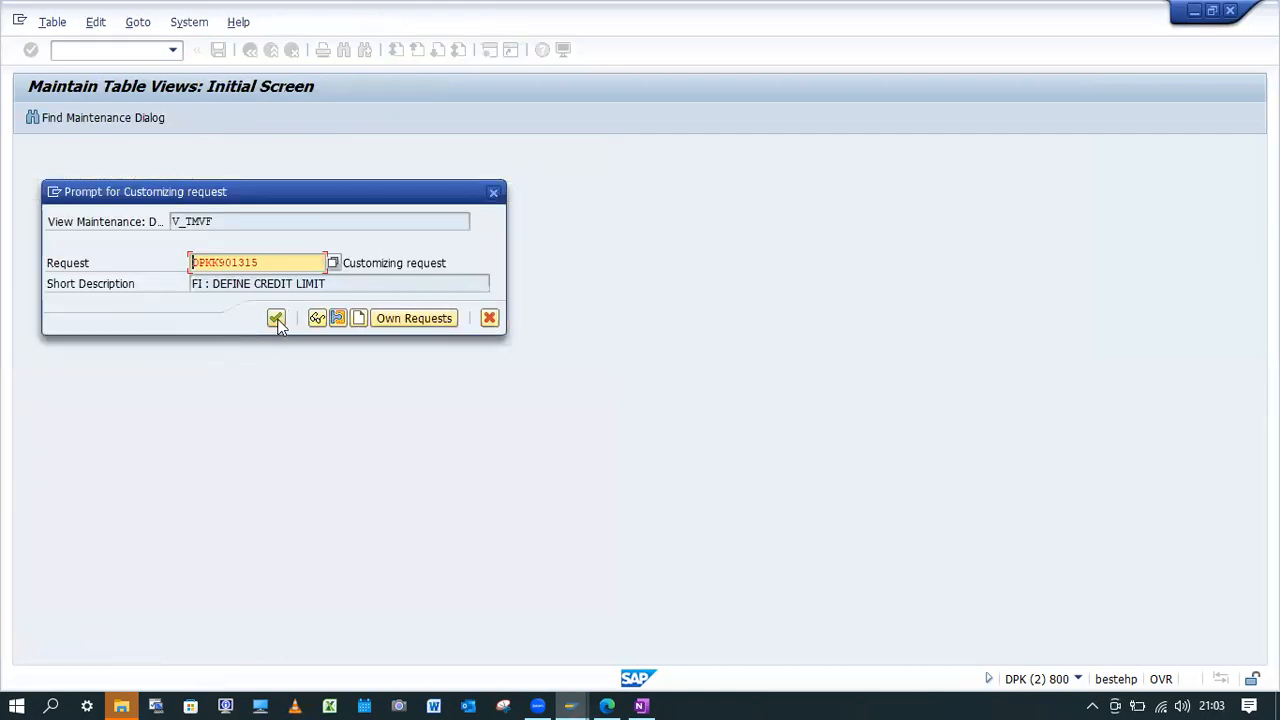
pyautogui.click(277, 320)
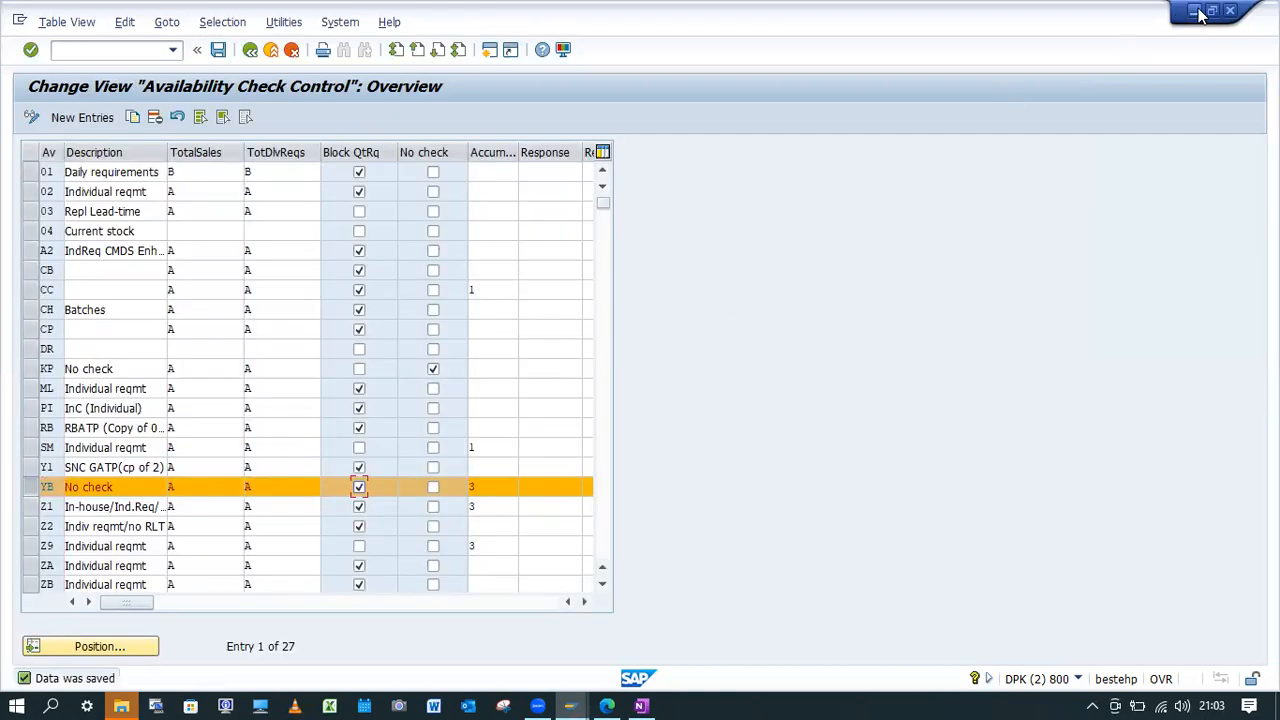
# Return to the sales order session, dismiss the open messages and restart VA01 with a new standard order of type OR.
pyautogui.click(1196, 12)
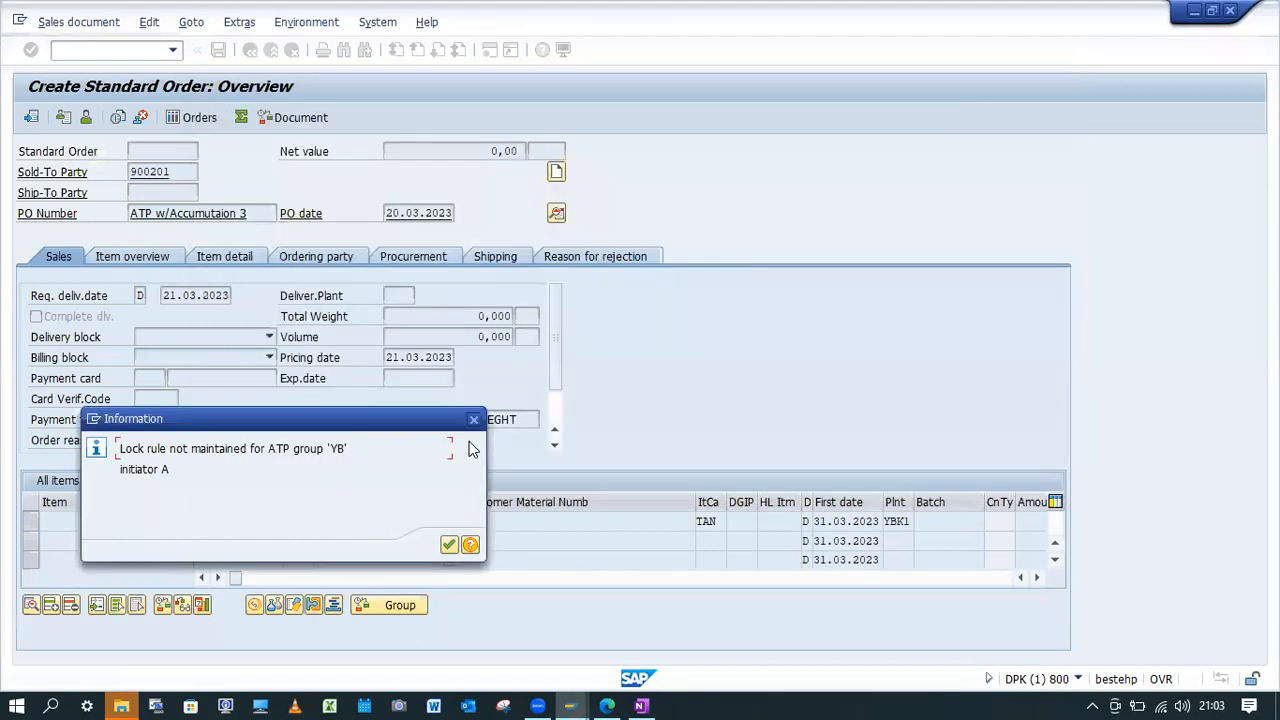
pyautogui.click(473, 420)
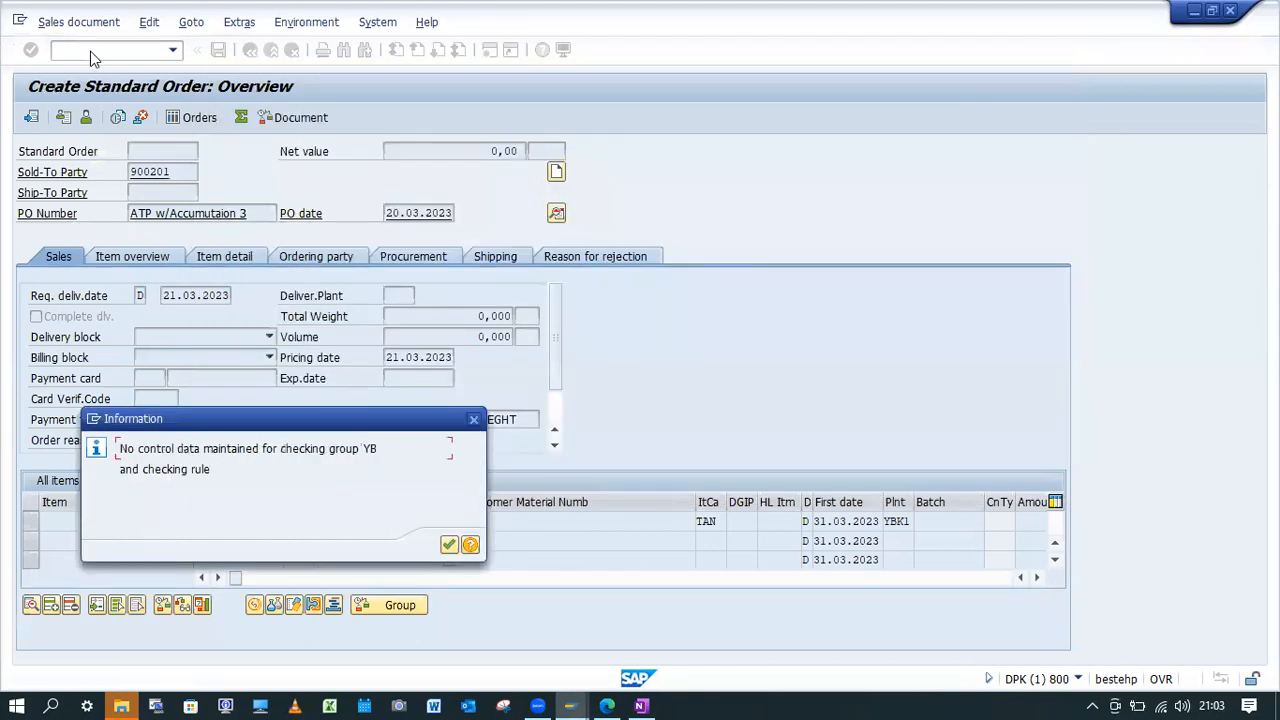
pyautogui.press('Return')
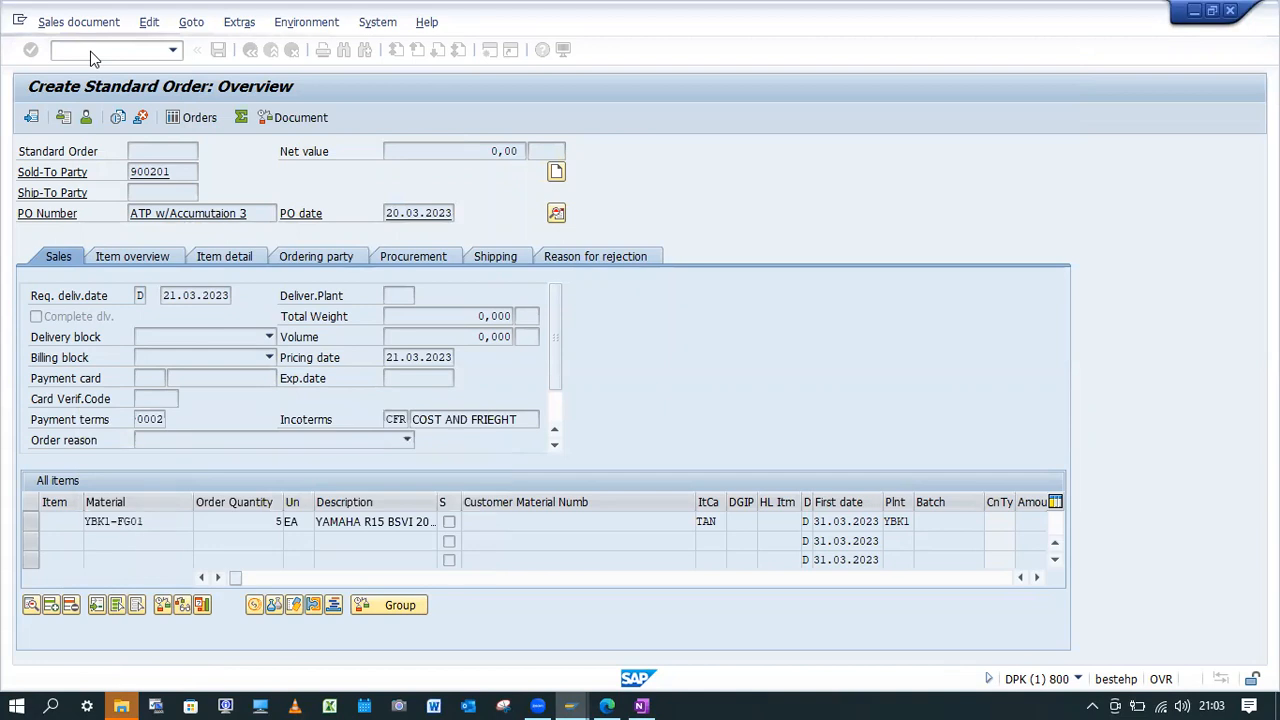
pyautogui.write('/nVa01')
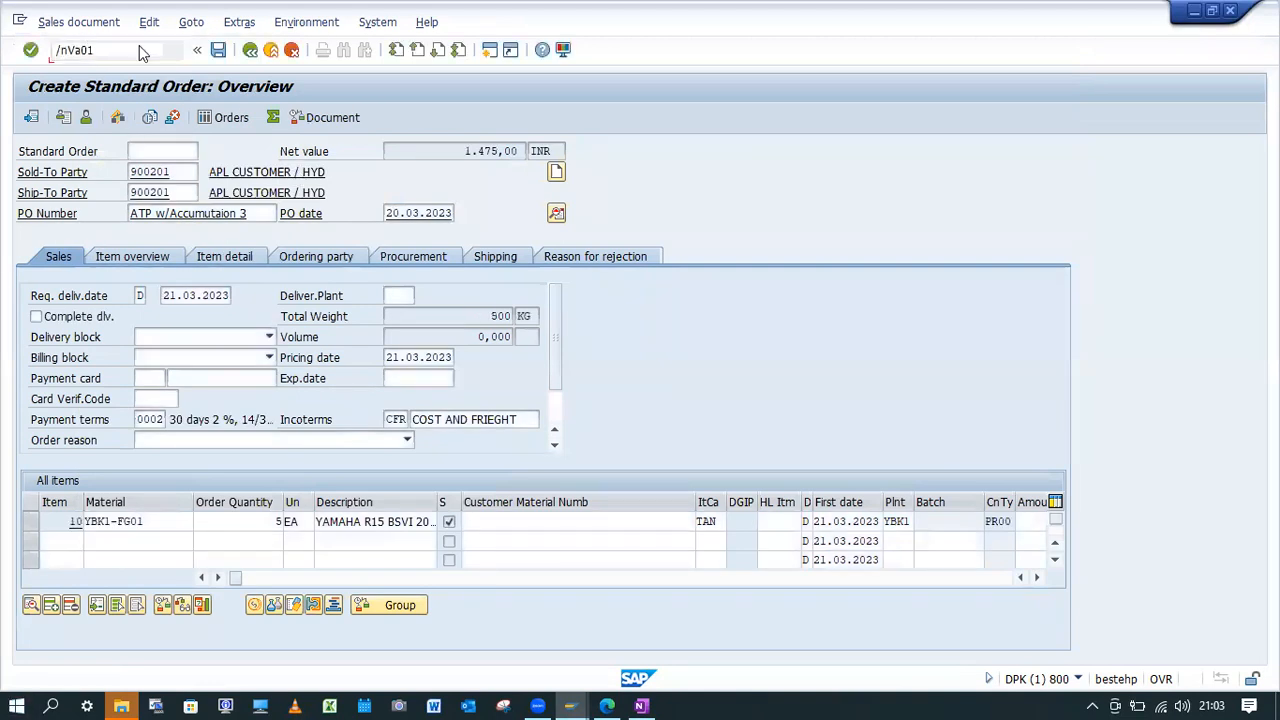
pyautogui.press('Return')
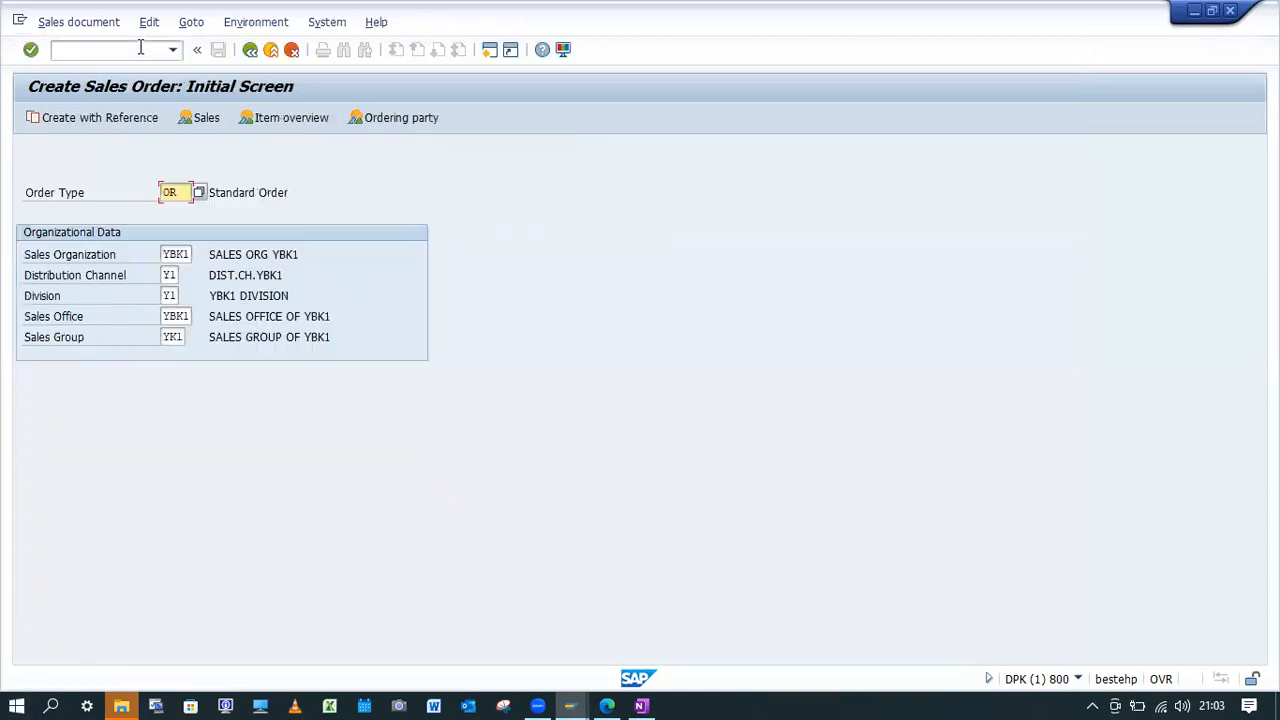
pyautogui.press('Return')
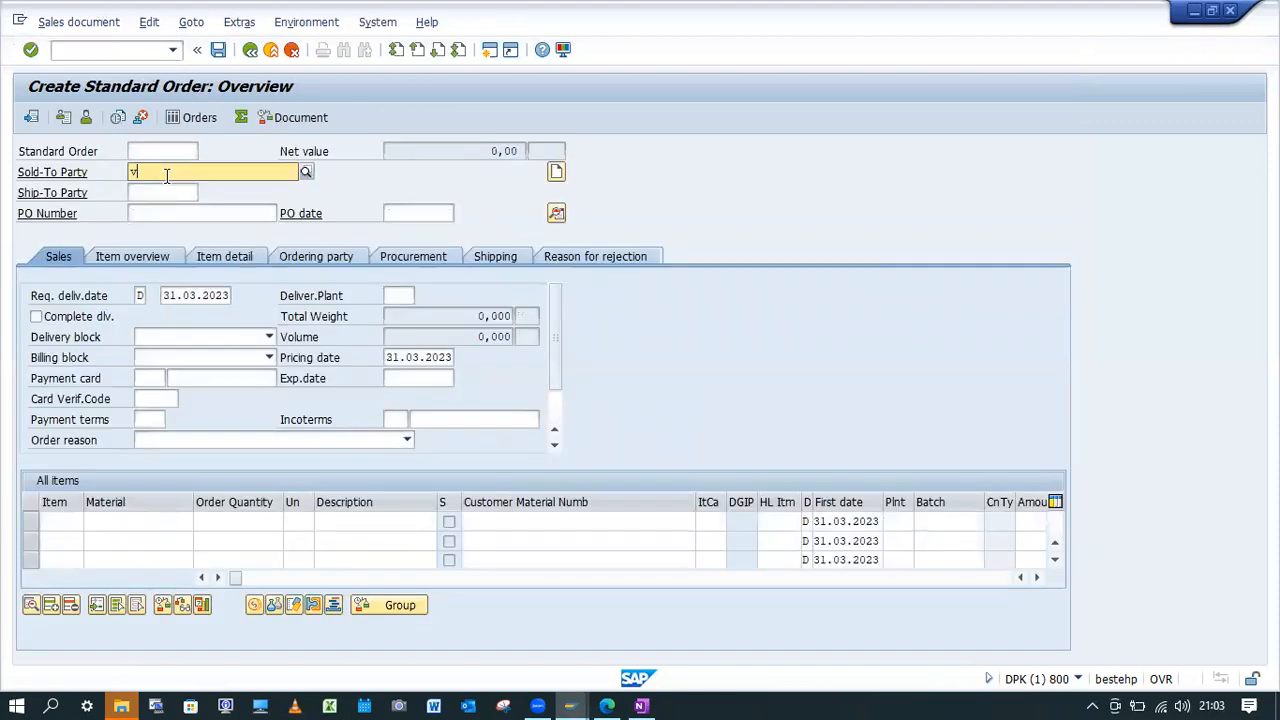
# Fill in the order header with the sold-to party, PO number "ATP w/Accumutaion 3", PO date 20.03.2023 and requested delivery date 21.03.2023.
pyautogui.click(172, 175)
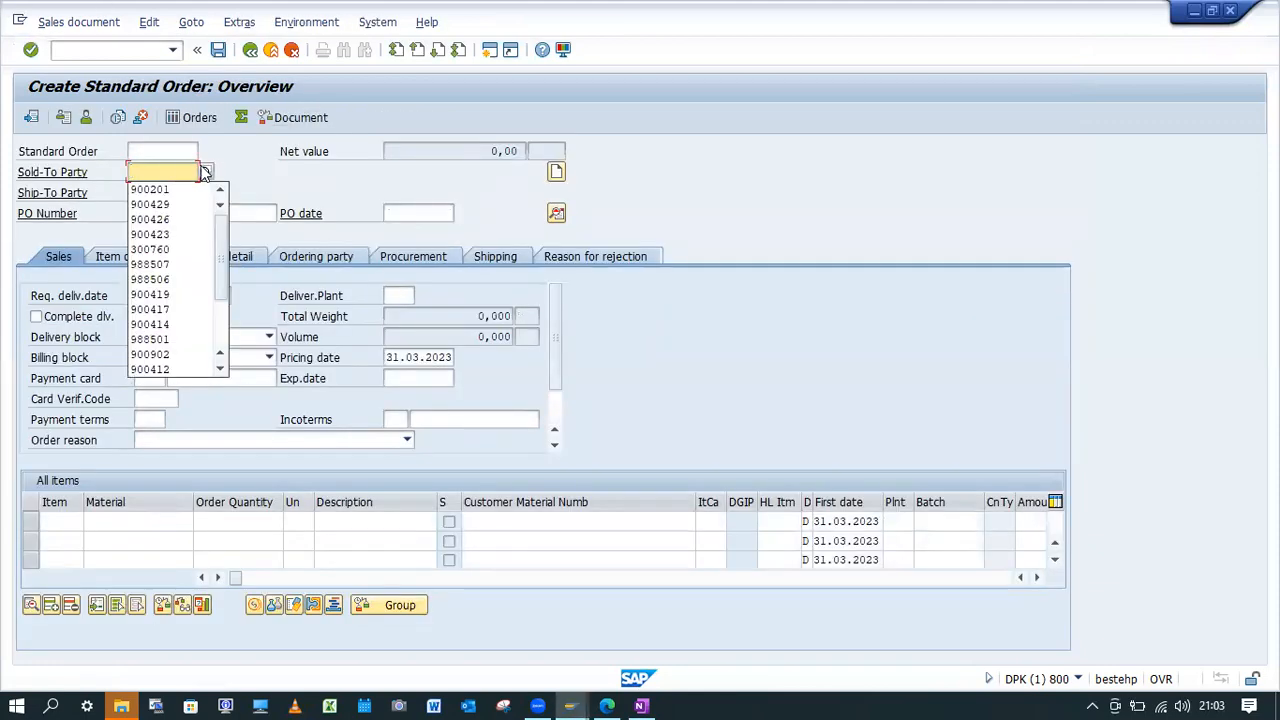
pyautogui.click(152, 189)
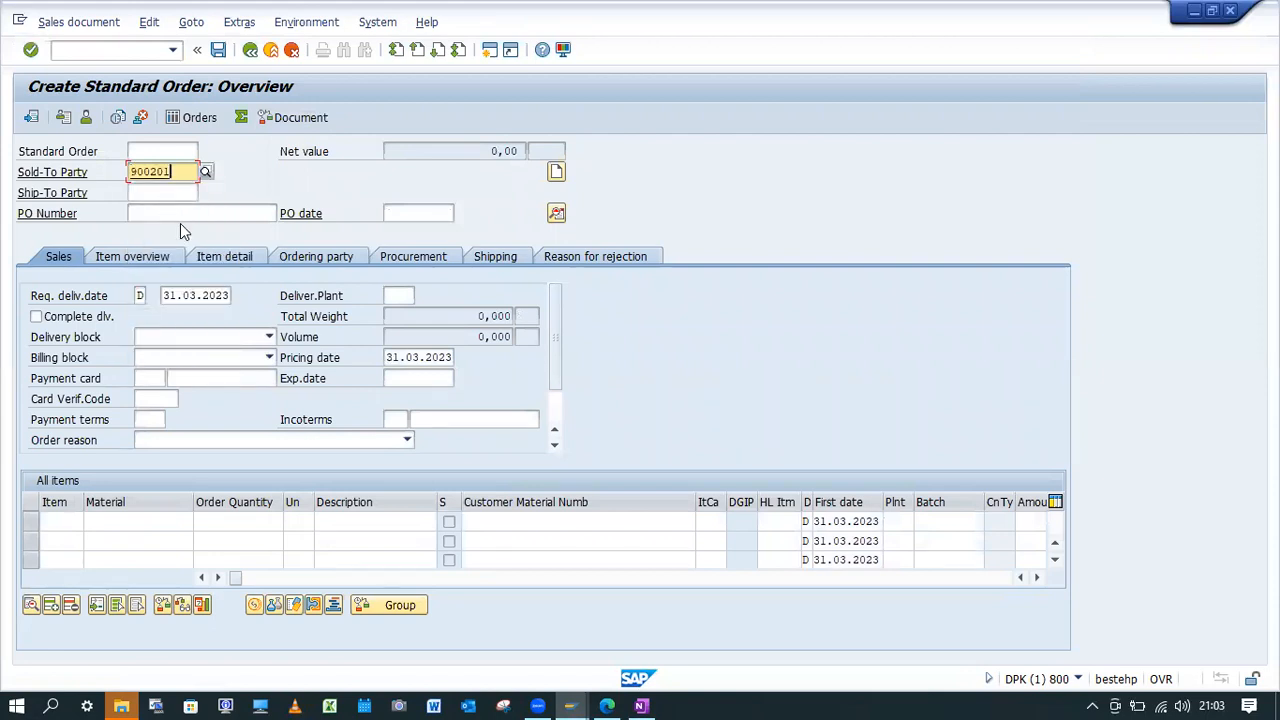
pyautogui.click(183, 213)
pyautogui.click(300, 227)
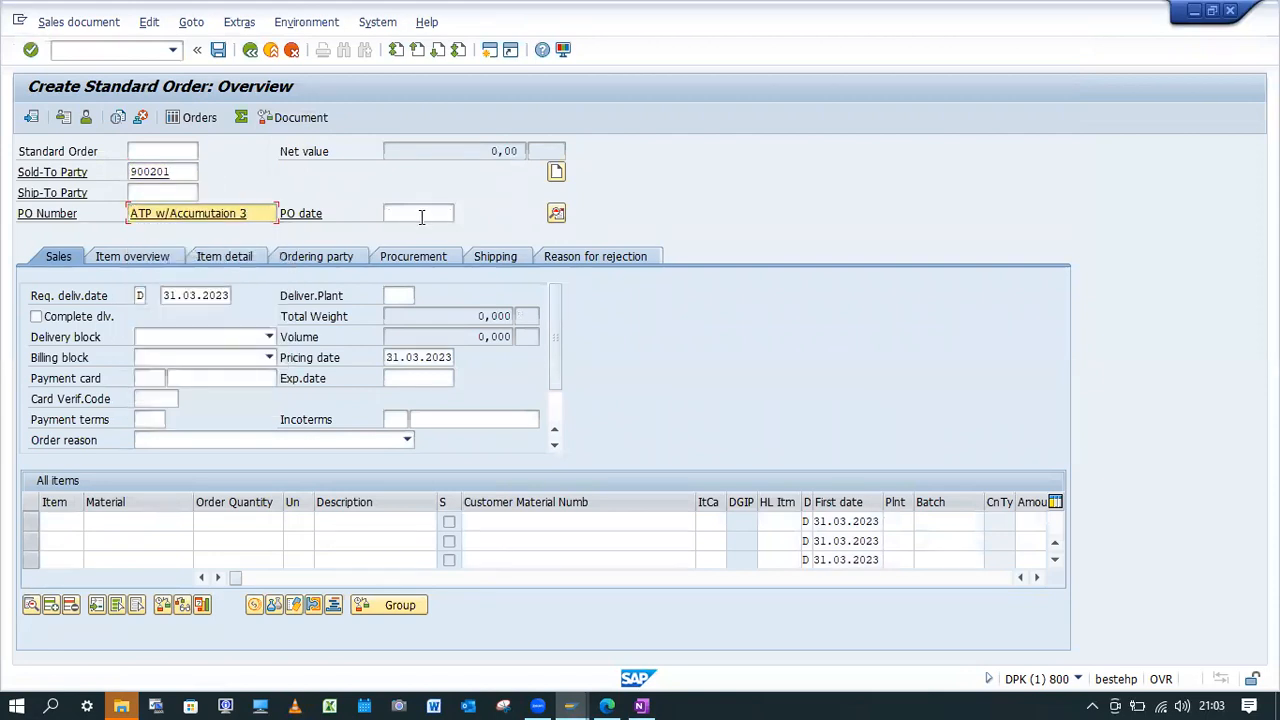
pyautogui.click(420, 213)
pyautogui.click(418, 234)
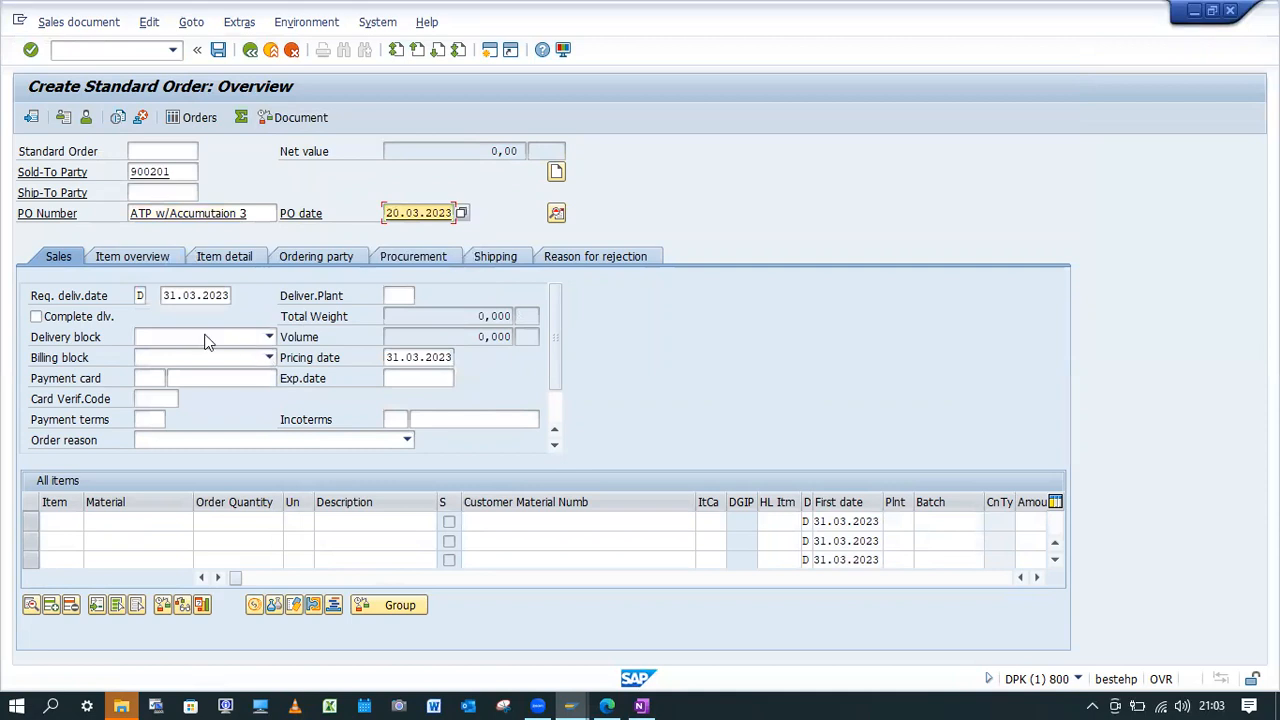
pyautogui.click(164, 295)
pyautogui.write('2')
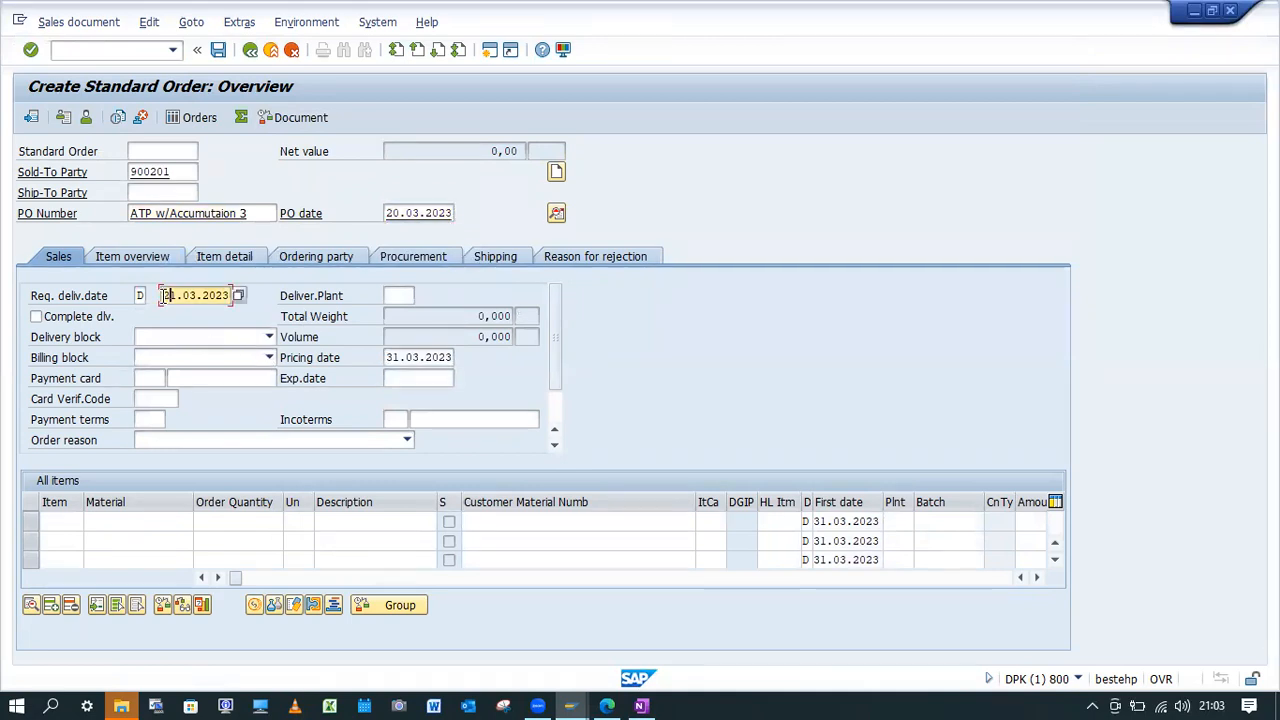
# Add material YBK1-FG01 with order quantity 5 as the first item and acknowledge the billing date message.
pyautogui.click(155, 522)
pyautogui.press('space')
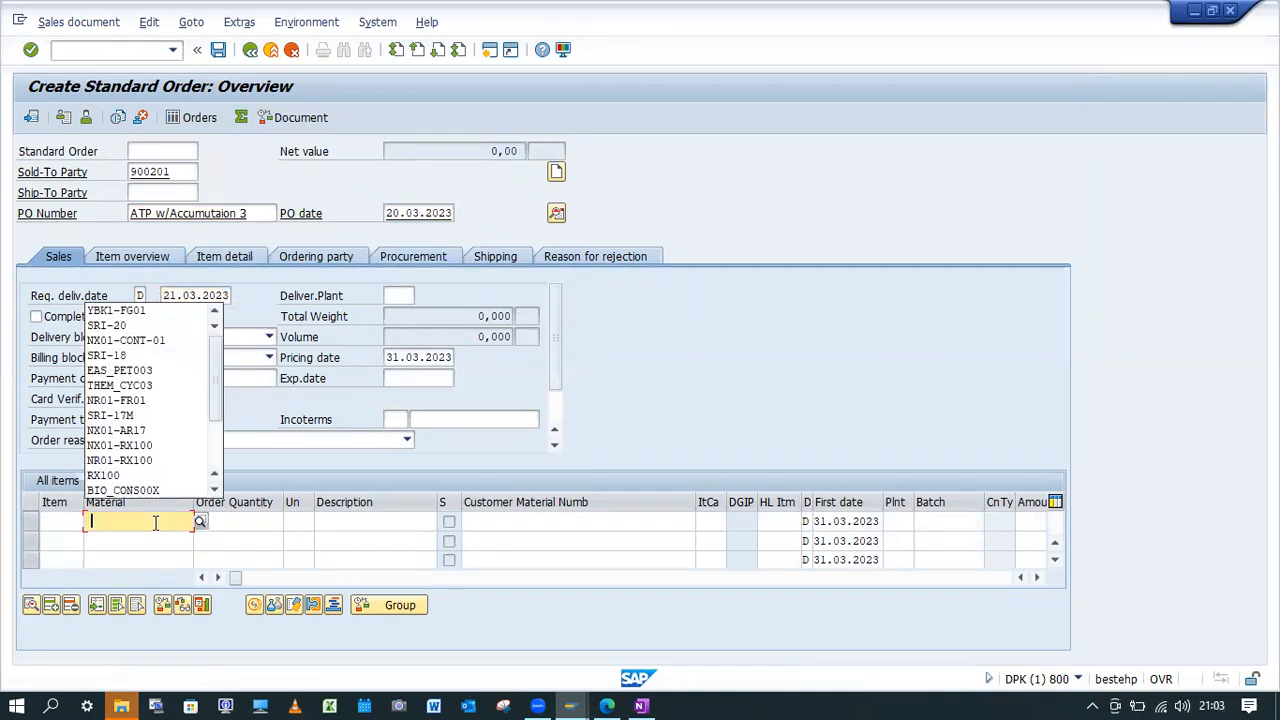
pyautogui.click(128, 308)
pyautogui.click(245, 522)
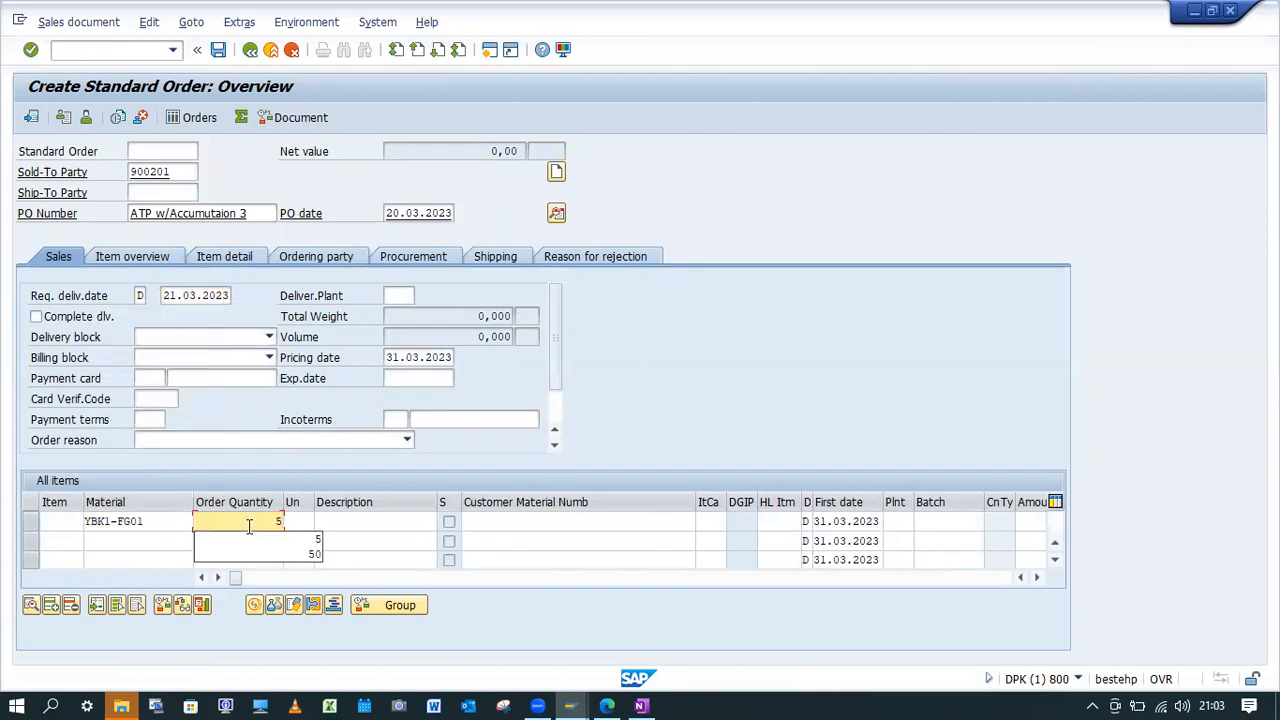
pyautogui.click(251, 536)
pyautogui.press('Return')
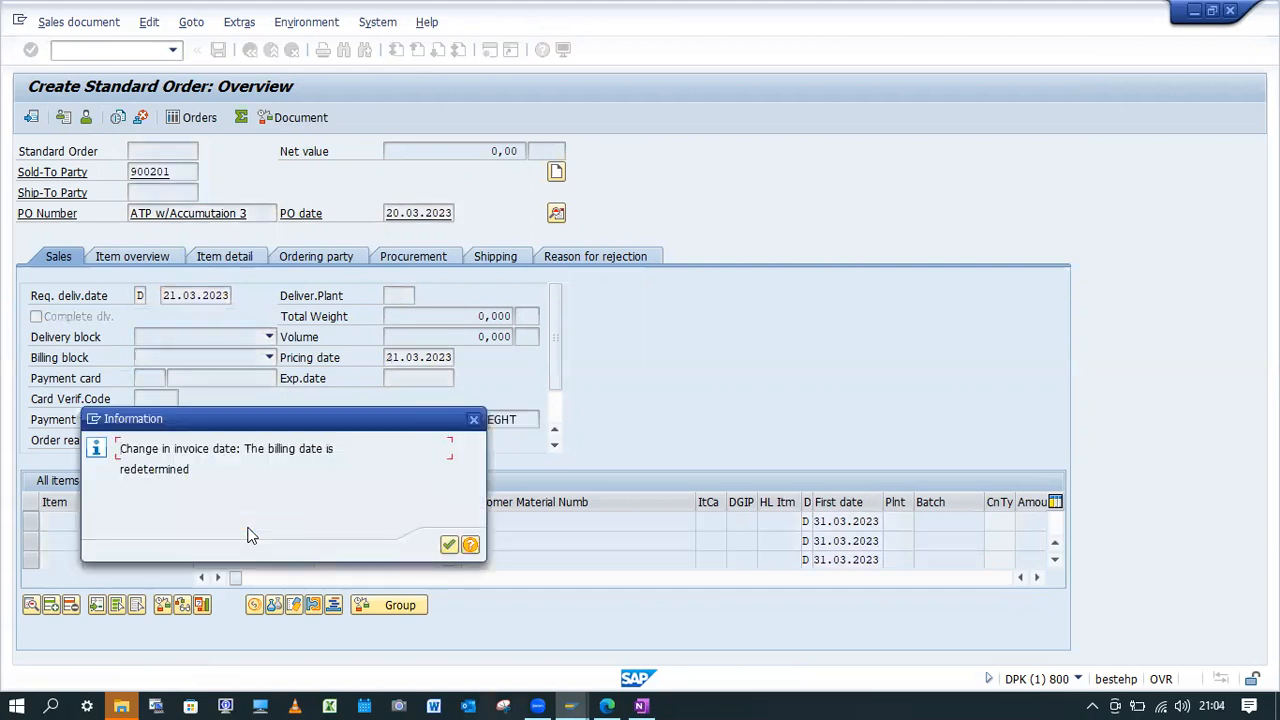
pyautogui.press('Return')
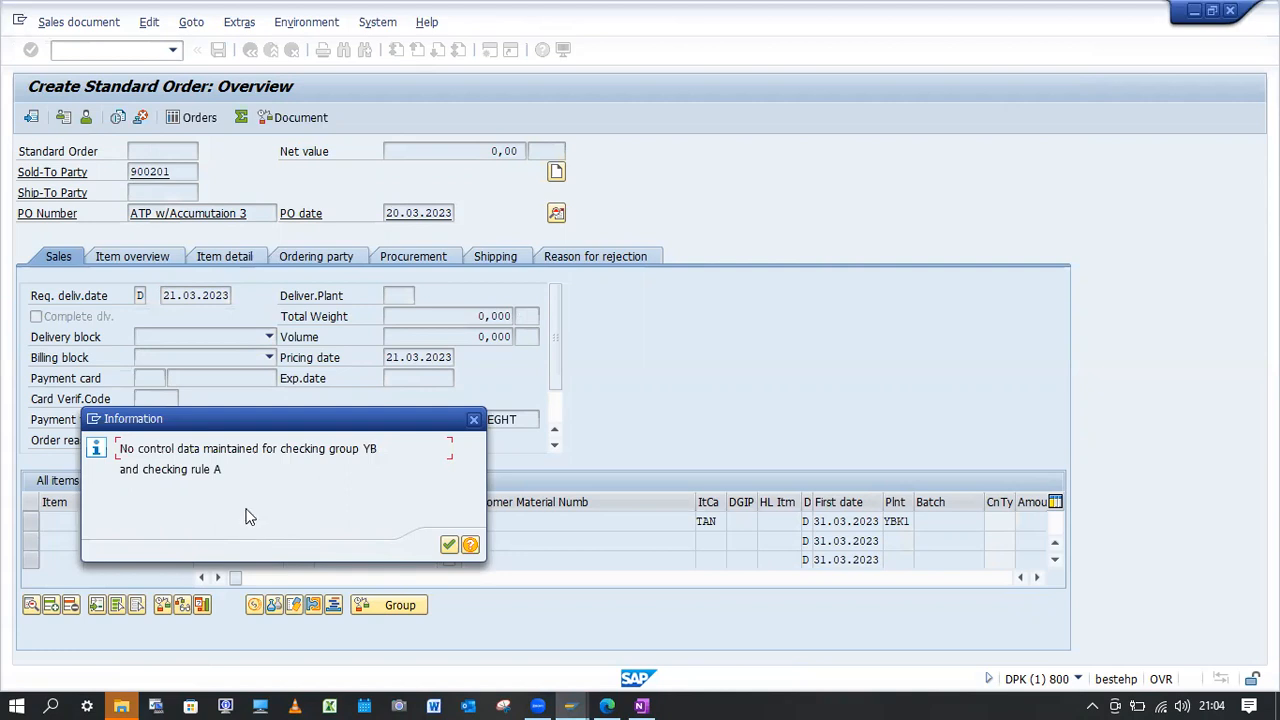
# Review the information message about control data for checking group YB and checking rule A, and acknowledge it.
pyautogui.moveTo(232, 469); pyautogui.dragTo(142, 469)
pyautogui.moveTo(381, 448); pyautogui.dragTo(329, 449)
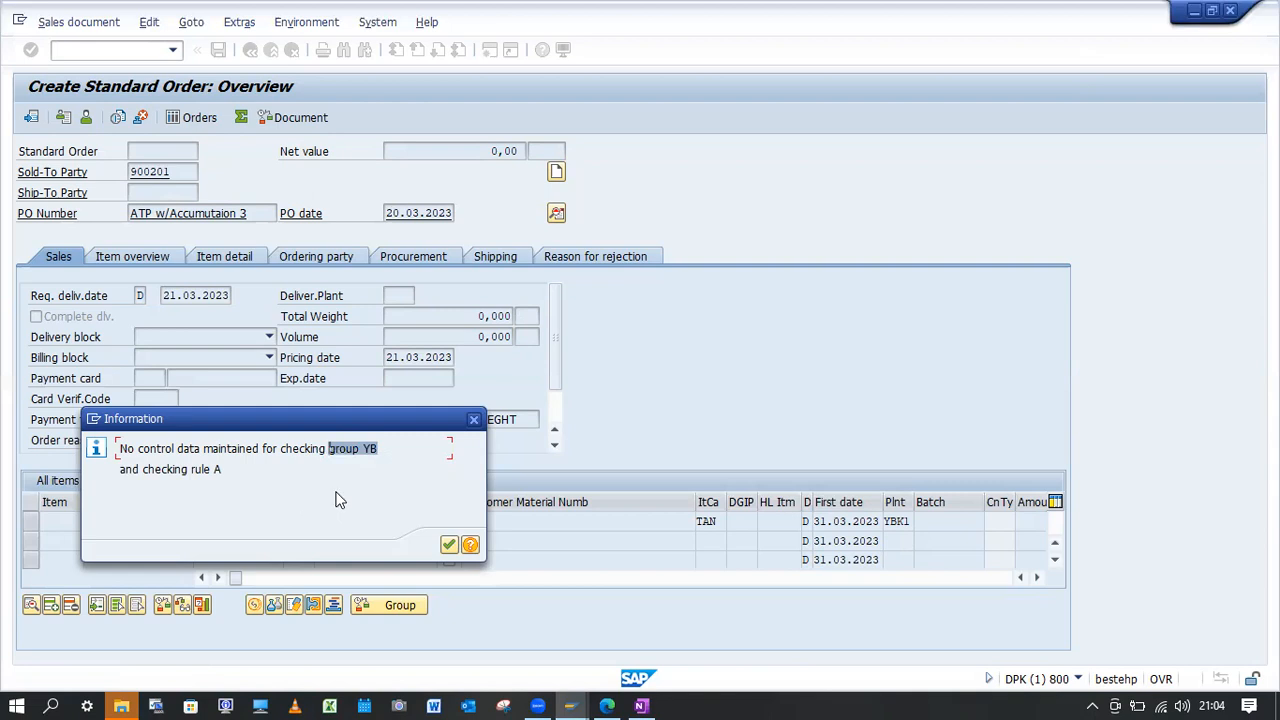
pyautogui.moveTo(223, 470); pyautogui.dragTo(145, 472)
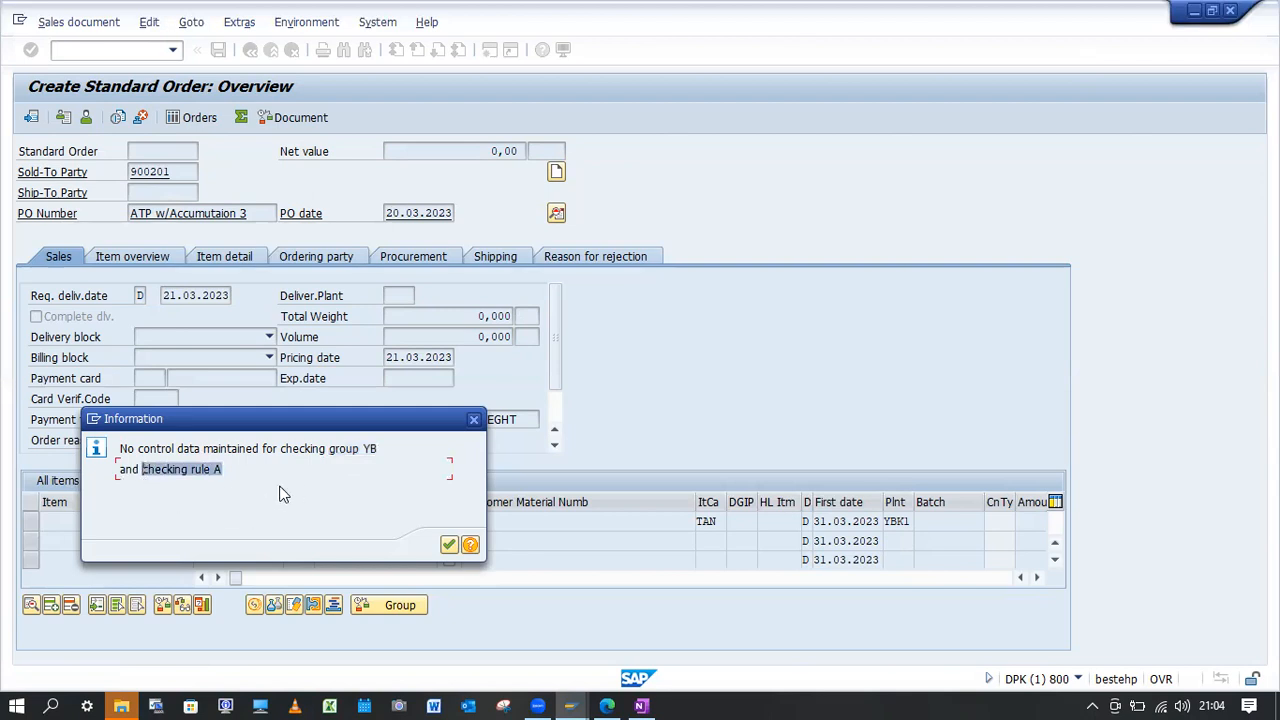
pyautogui.click(449, 546)
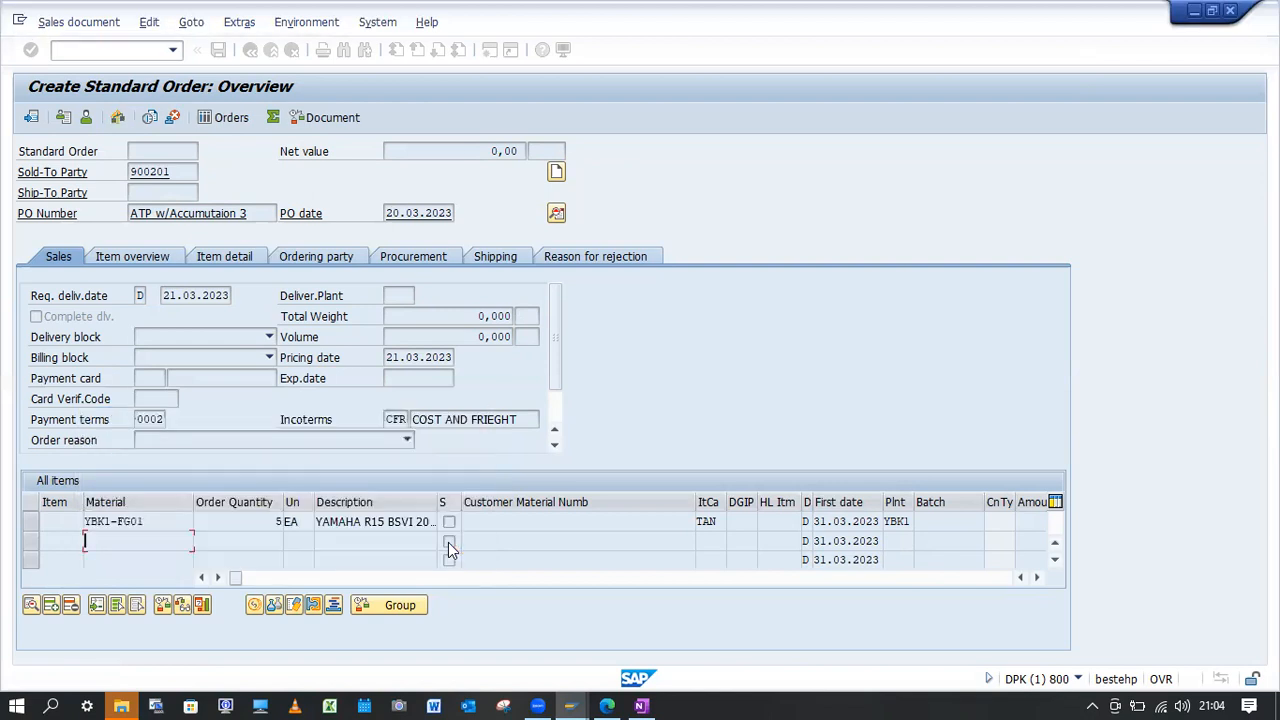
# Open the schedule lines of the YBK1-FG01 item and examine the line dated 21.03.2023.
pyautogui.doubleClick(155, 522)
pyautogui.click(600, 216)
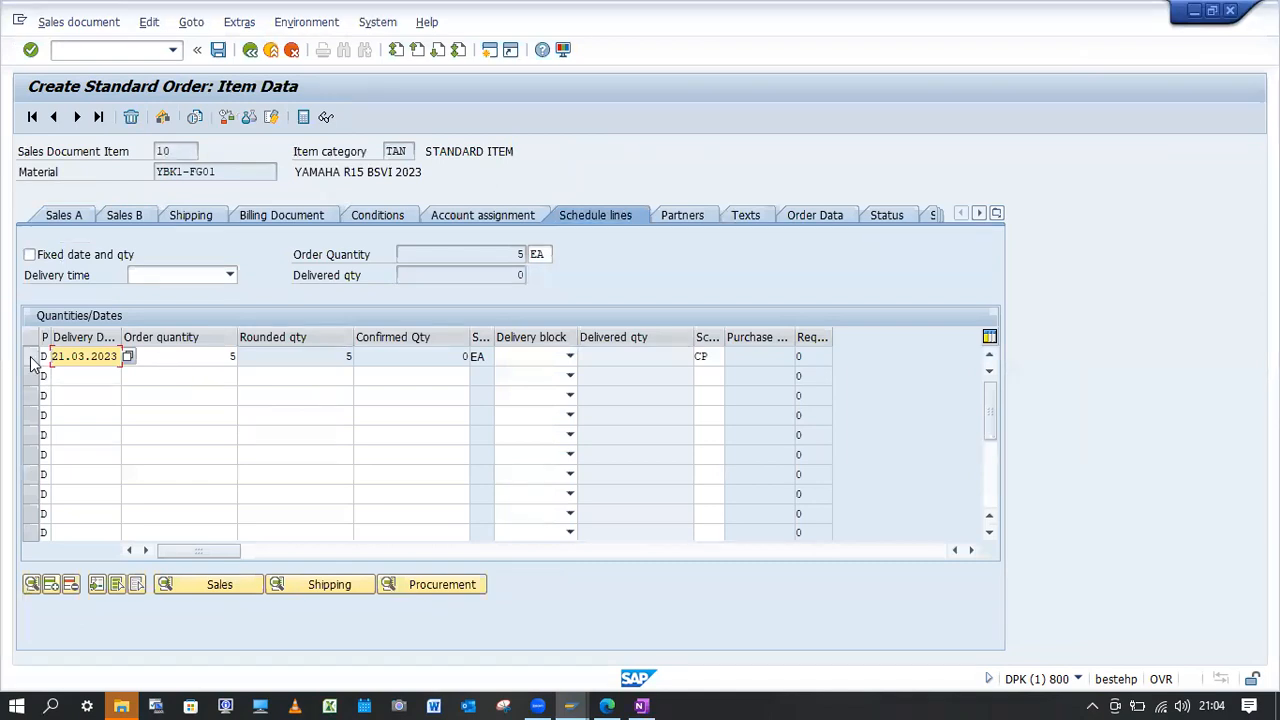
pyautogui.click(31, 356)
pyautogui.click(80, 357)
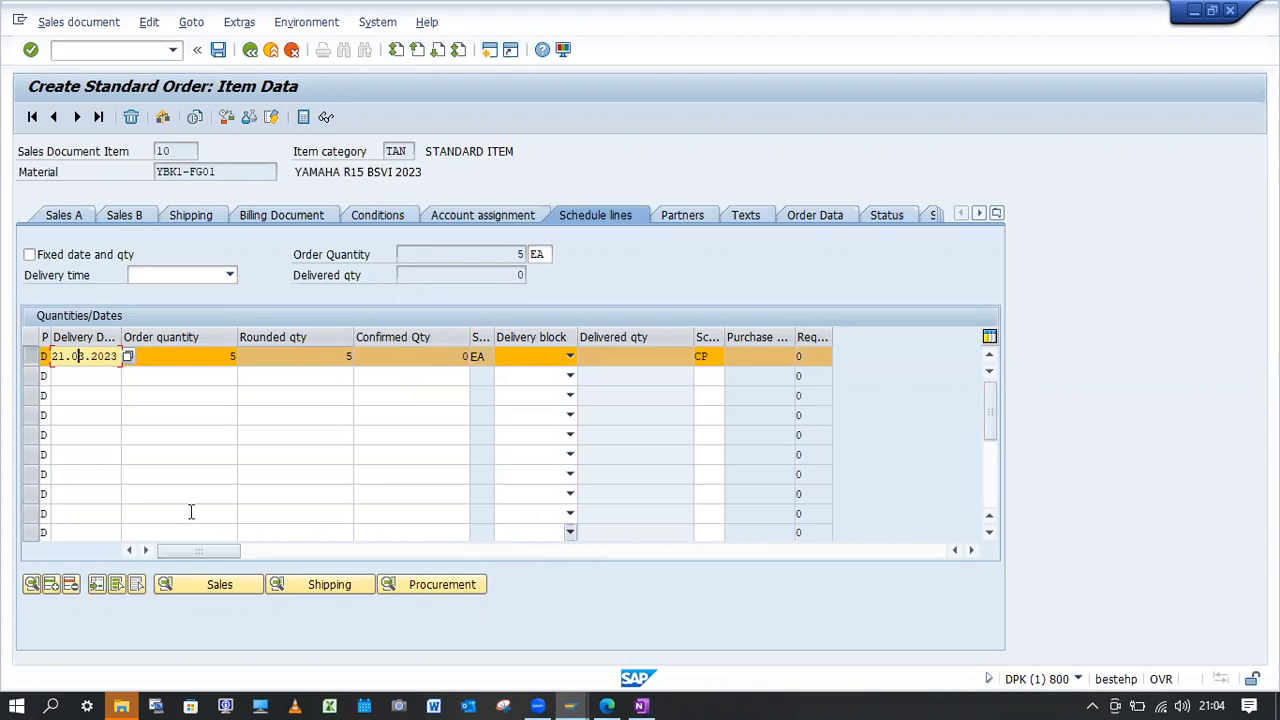
pyautogui.hotkey('alt', 'Tab')
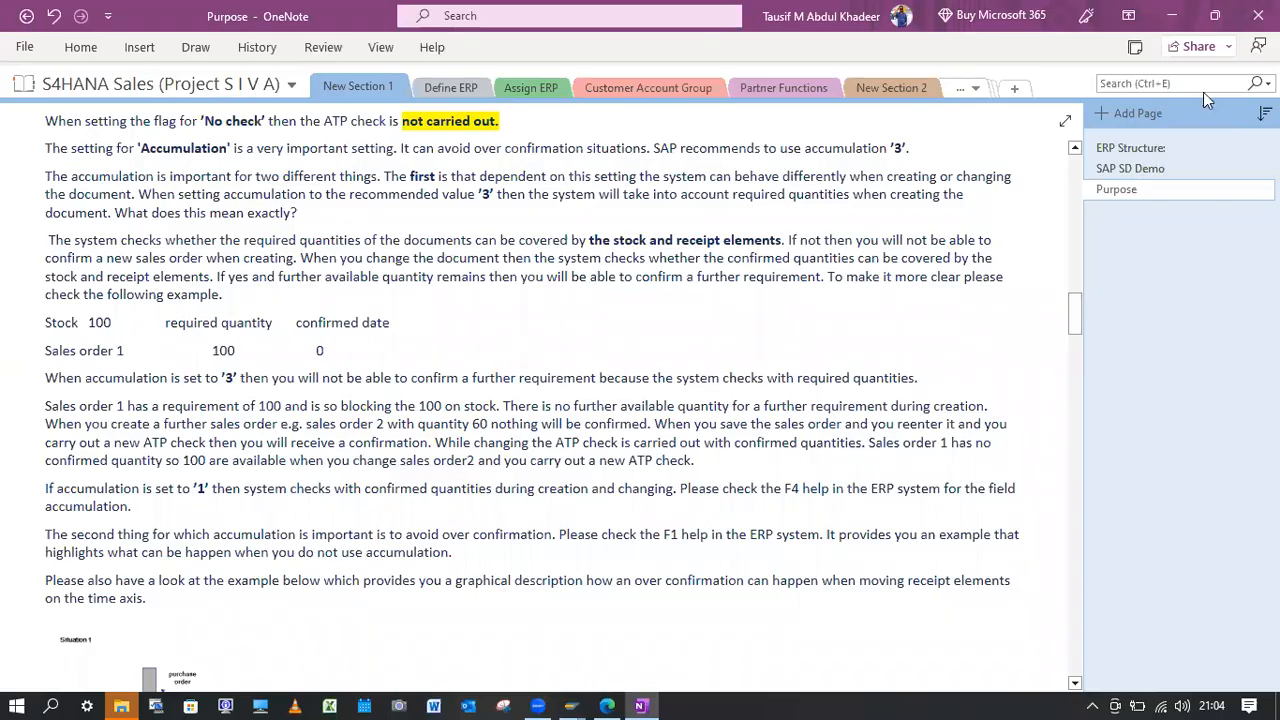
pyautogui.click(1172, 15)
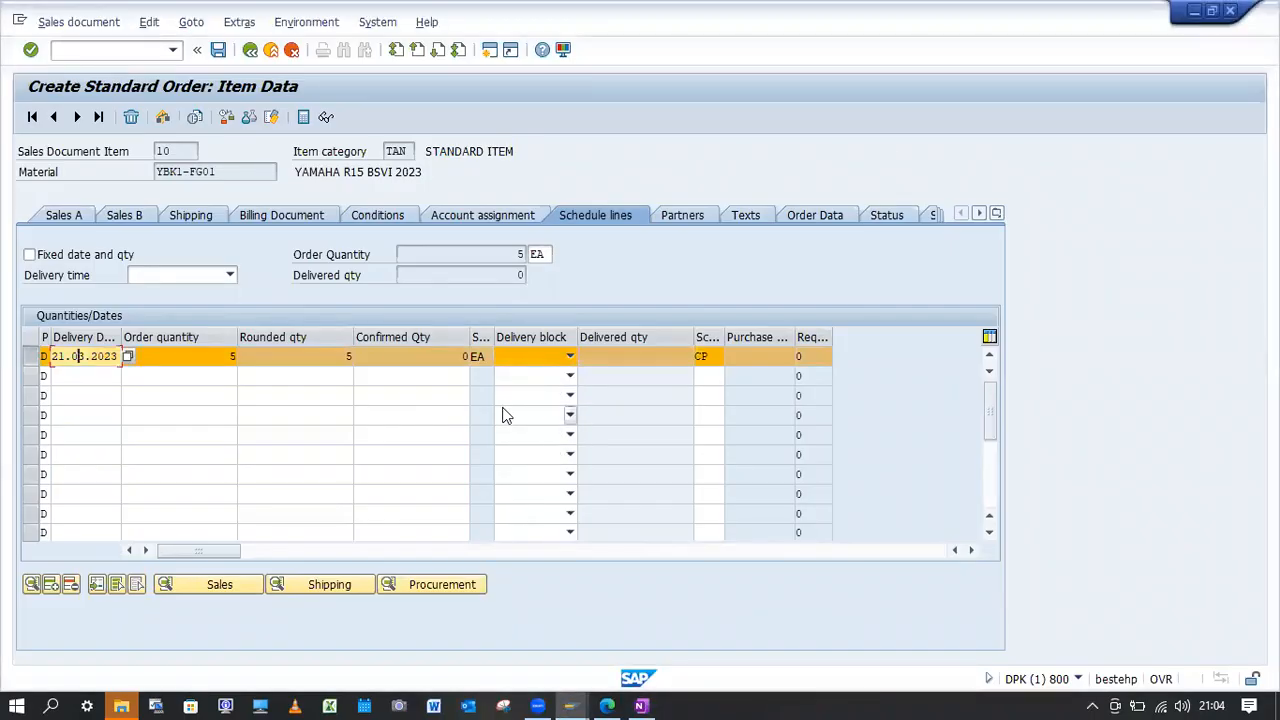
pyautogui.press('Return')
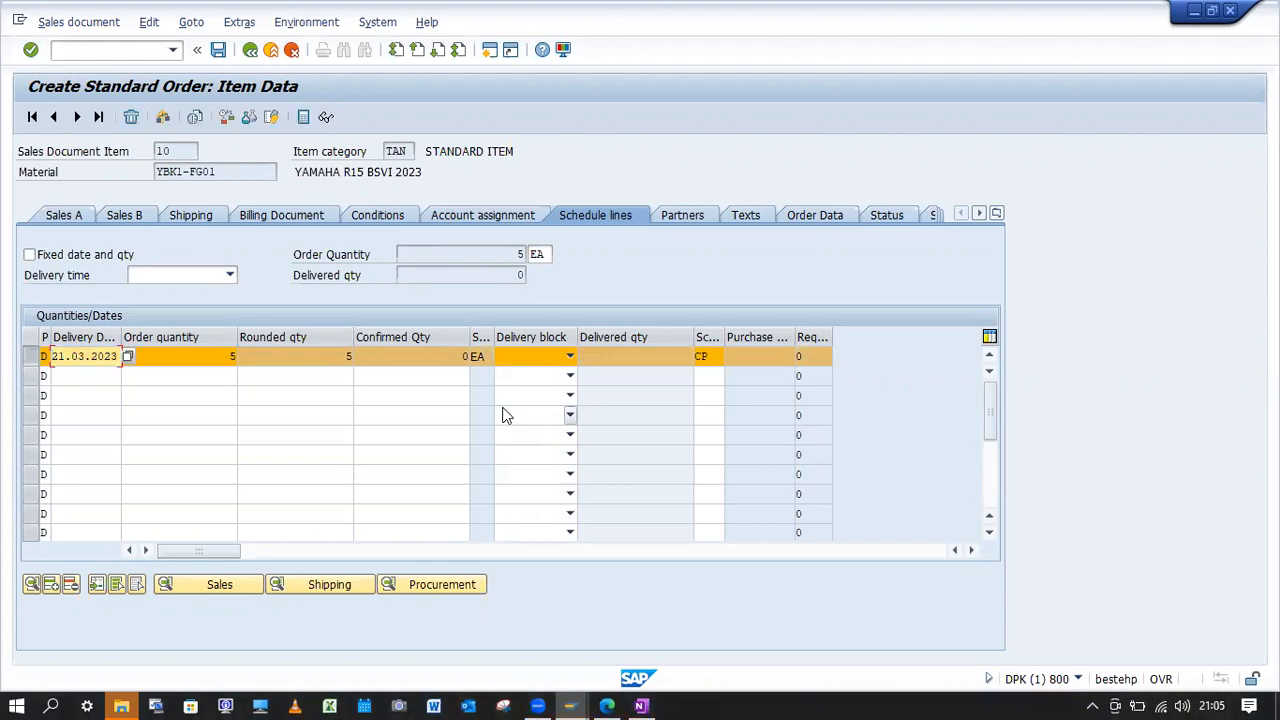
# Try to save the order, check the incompletion log for the missing item data and return to the order overview.
pyautogui.click(218, 52)
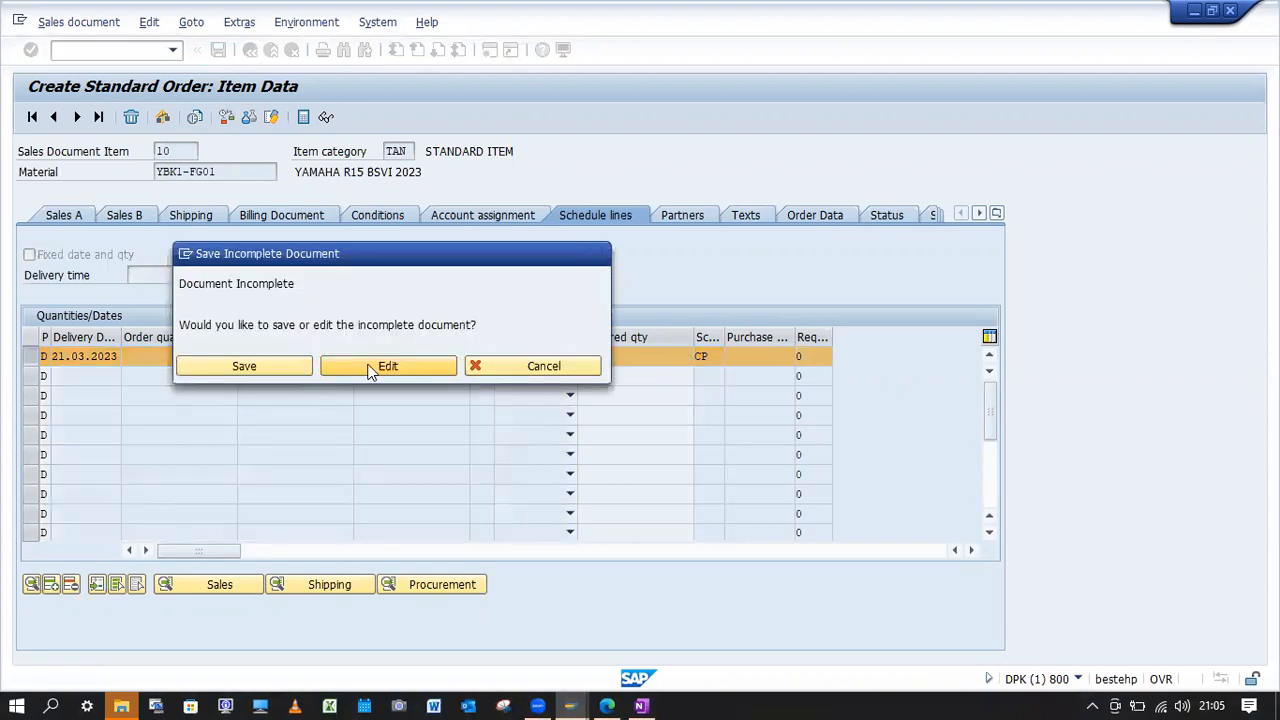
pyautogui.click(372, 368)
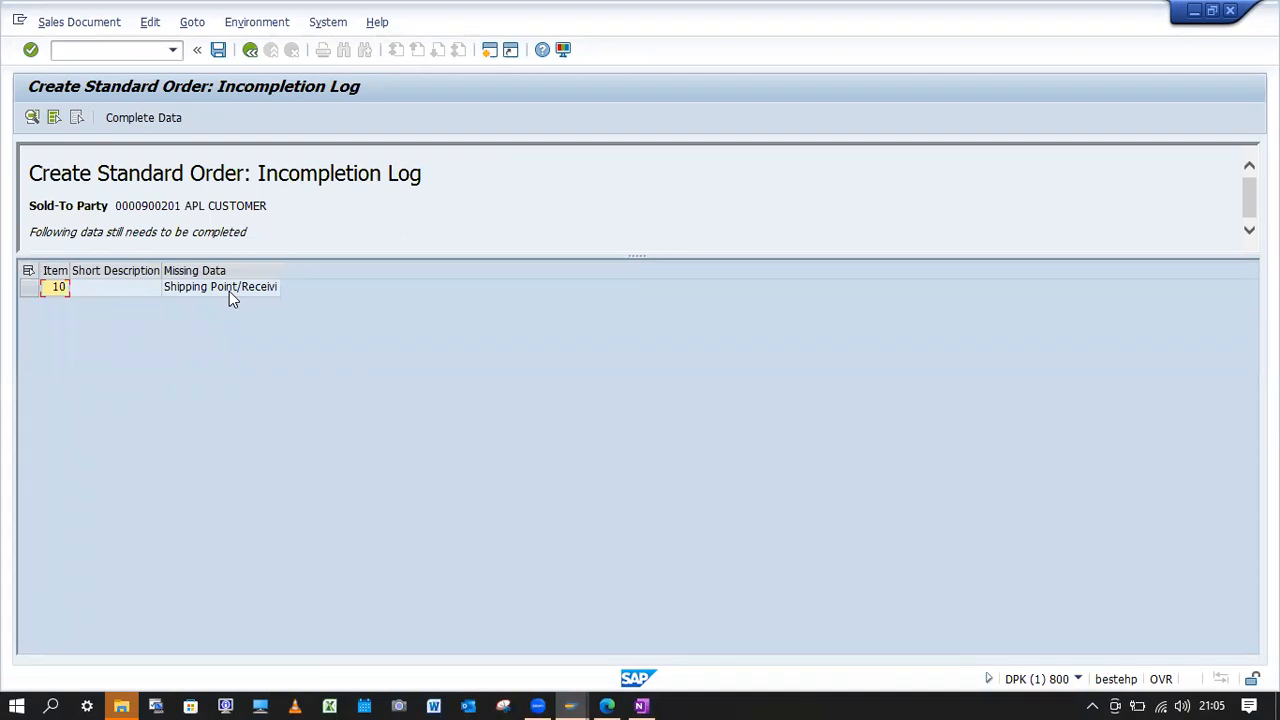
pyautogui.click(229, 291)
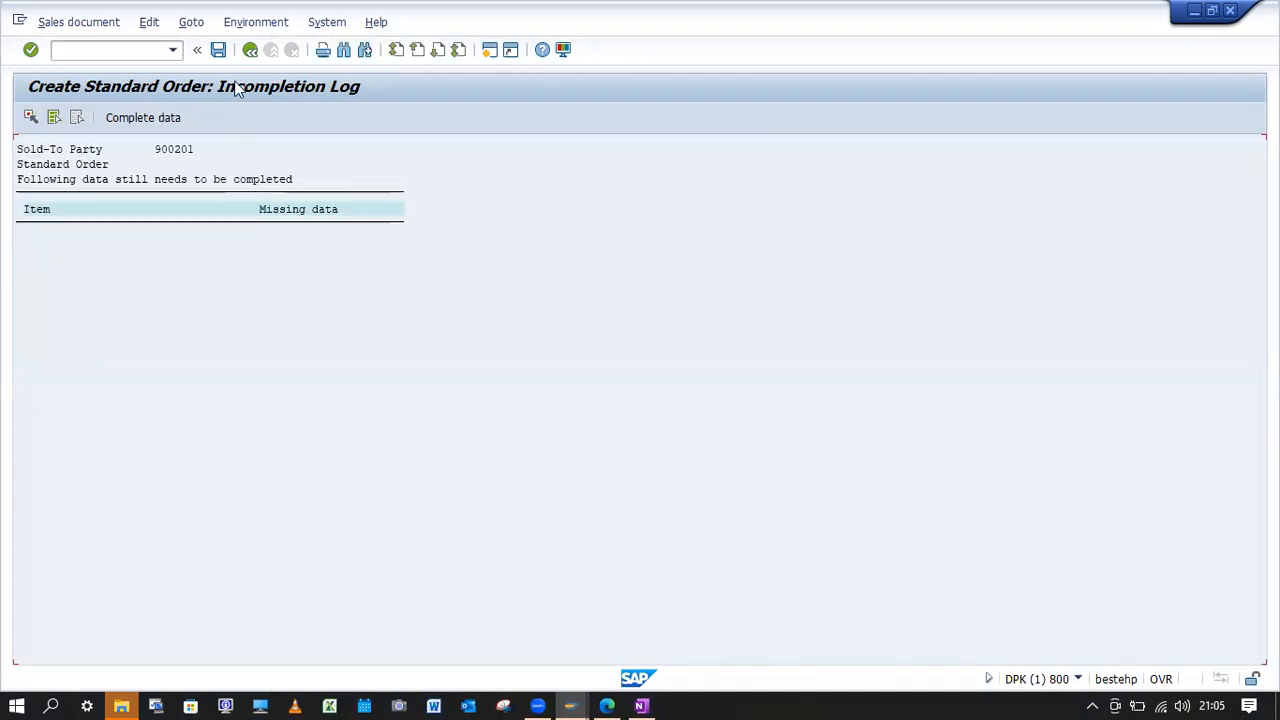
pyautogui.click(250, 50)
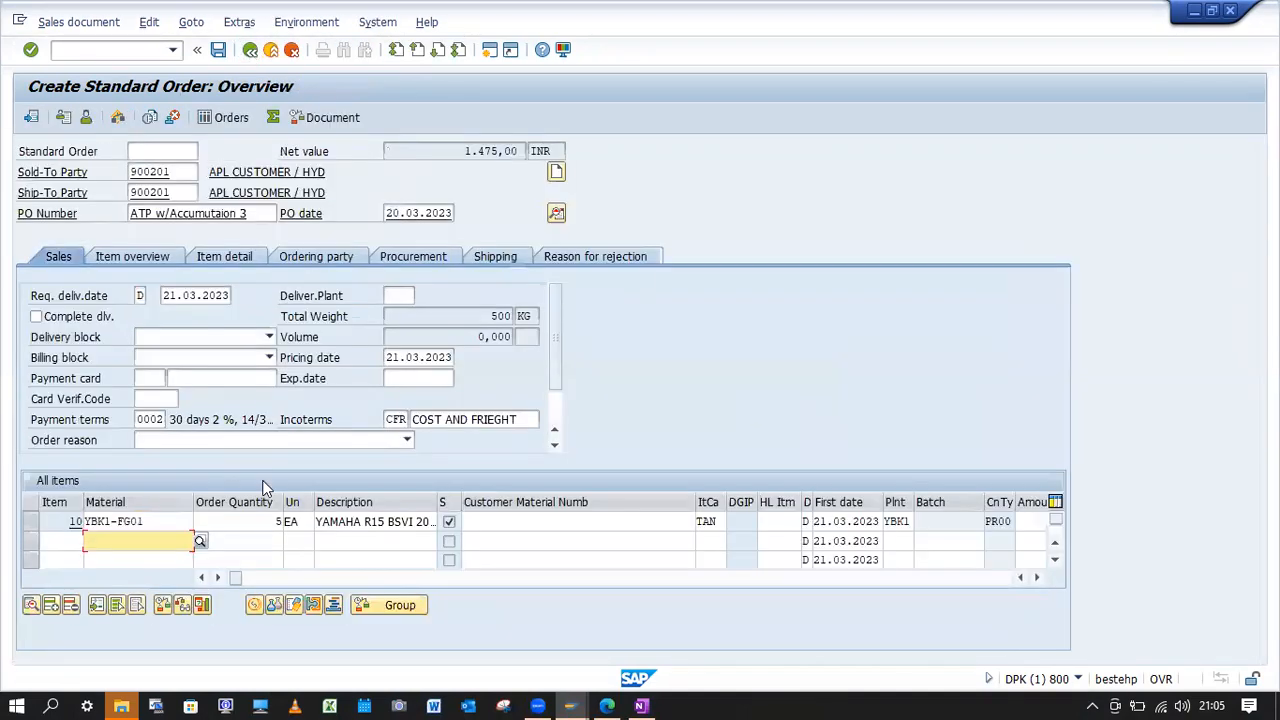
# Open the shipping data of item 10 and look up the possible shipping points.
pyautogui.doubleClick(174, 522)
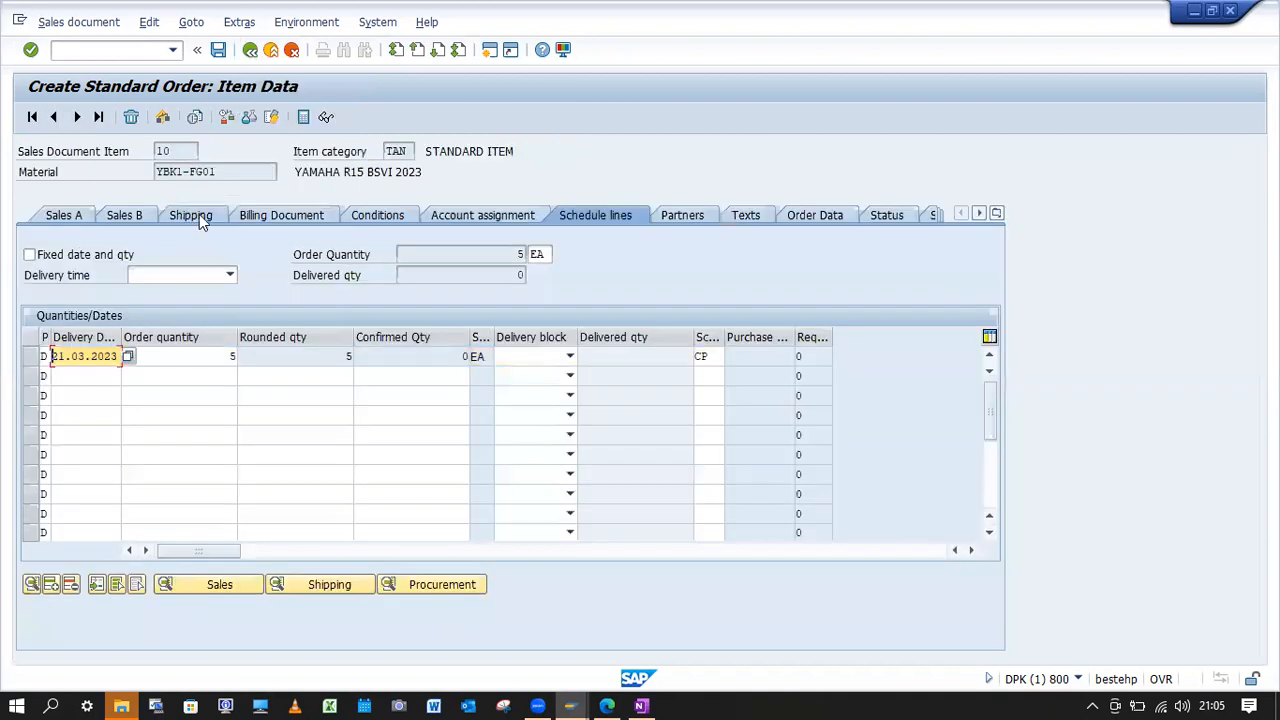
pyautogui.click(199, 214)
pyautogui.click(163, 378)
pyautogui.click(187, 380)
pyautogui.click(134, 50)
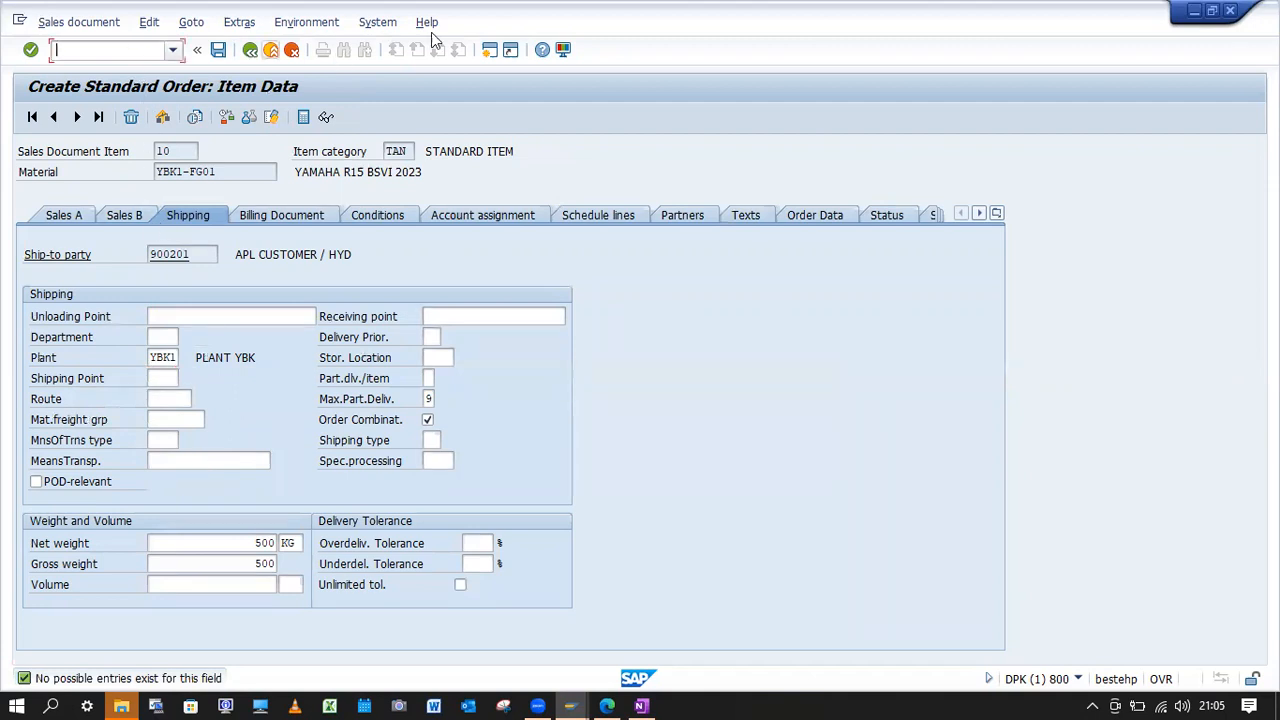
# Open a second session, start transaction OVL2 and begin new entries for shipping point determination.
pyautogui.click(489, 50)
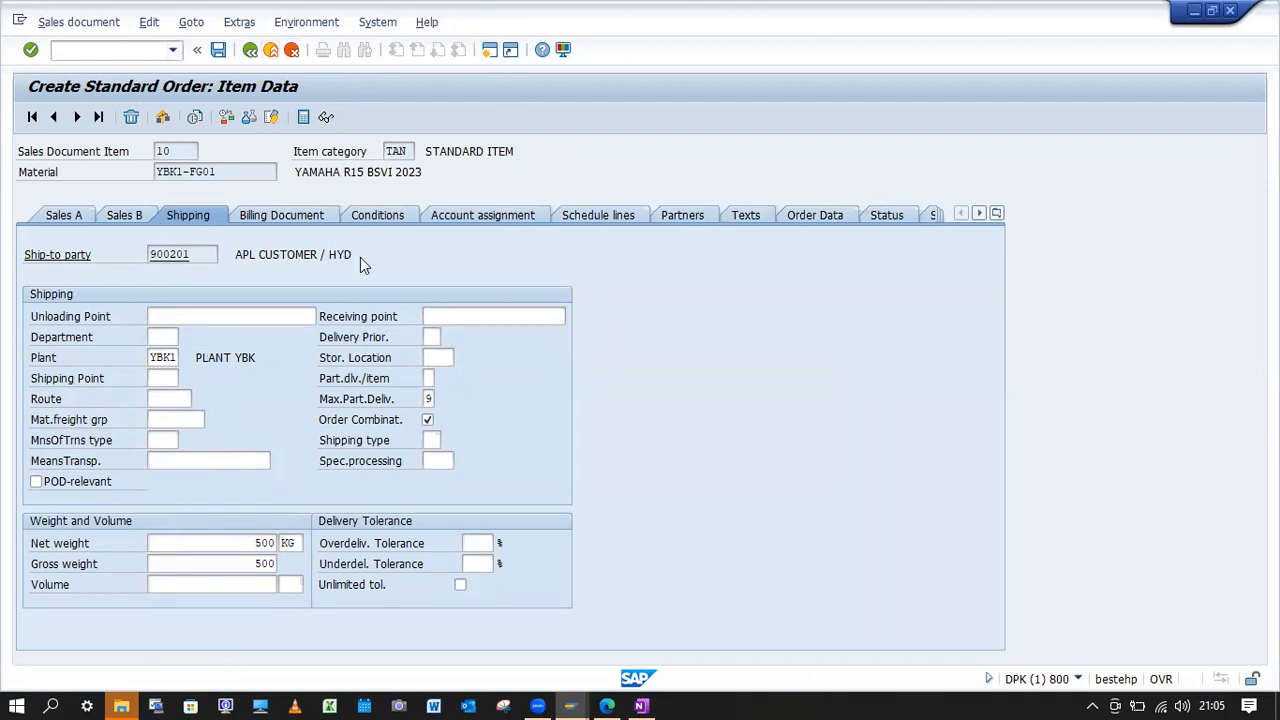
pyautogui.write('OVL')
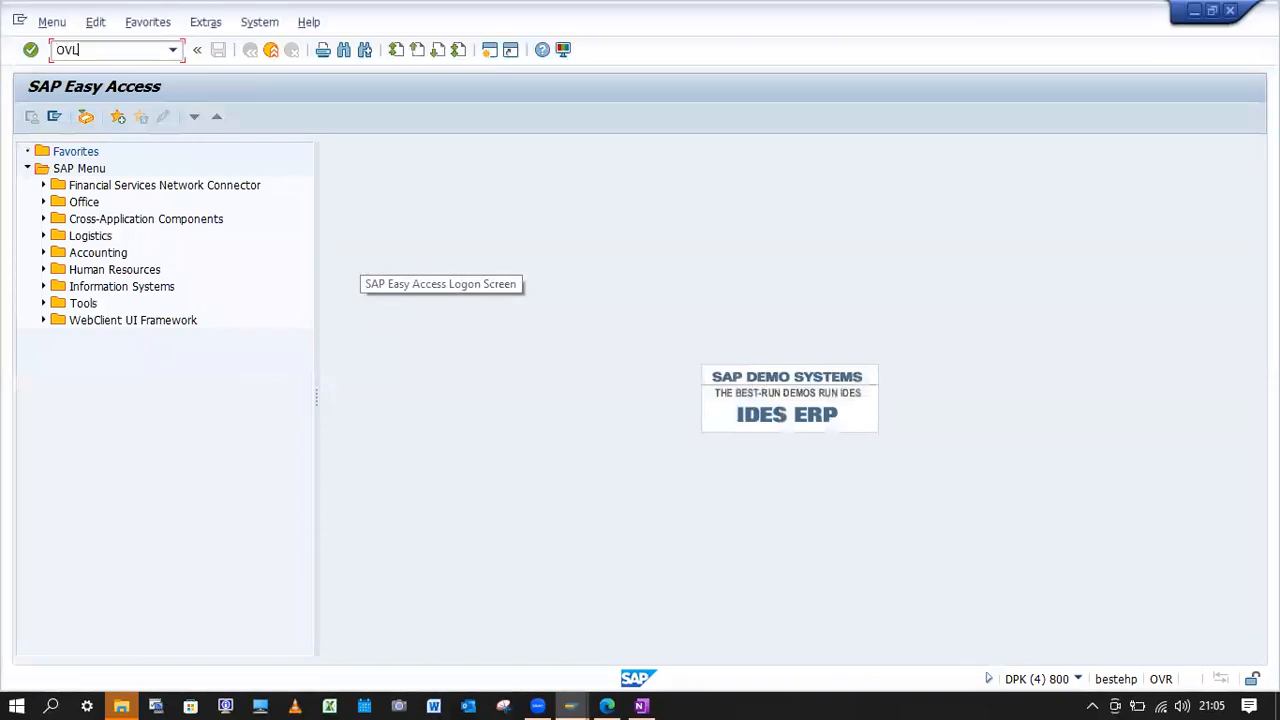
pyautogui.write('2')
pyautogui.press('Return')
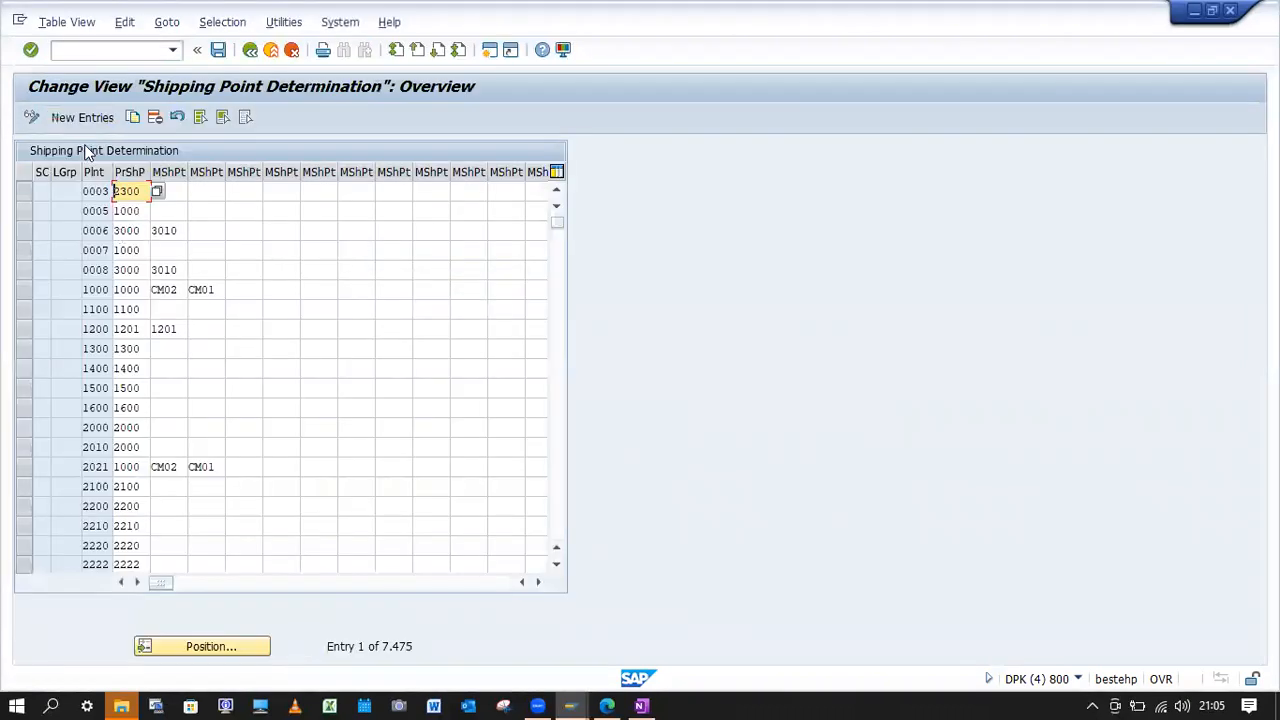
pyautogui.click(82, 117)
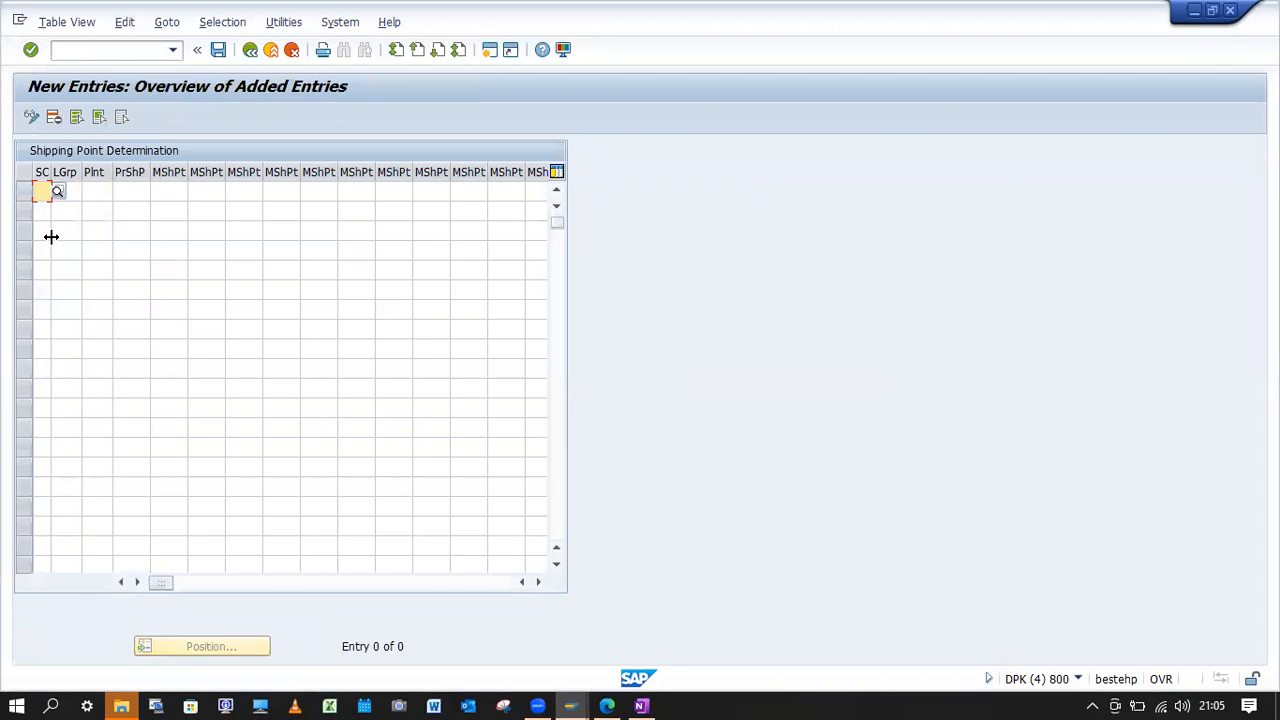
# Add shipping condition 01, loading group 0001, plant YBK1 and proposed shipping point YBK1, and save under the proposed customizing request.
pyautogui.write('01')
pyautogui.press('Tab')
pyautogui.write('0001')
pyautogui.press('Tab')
pyautogui.write('YBK1')
pyautogui.press('Tab')
pyautogui.write('YBK1')
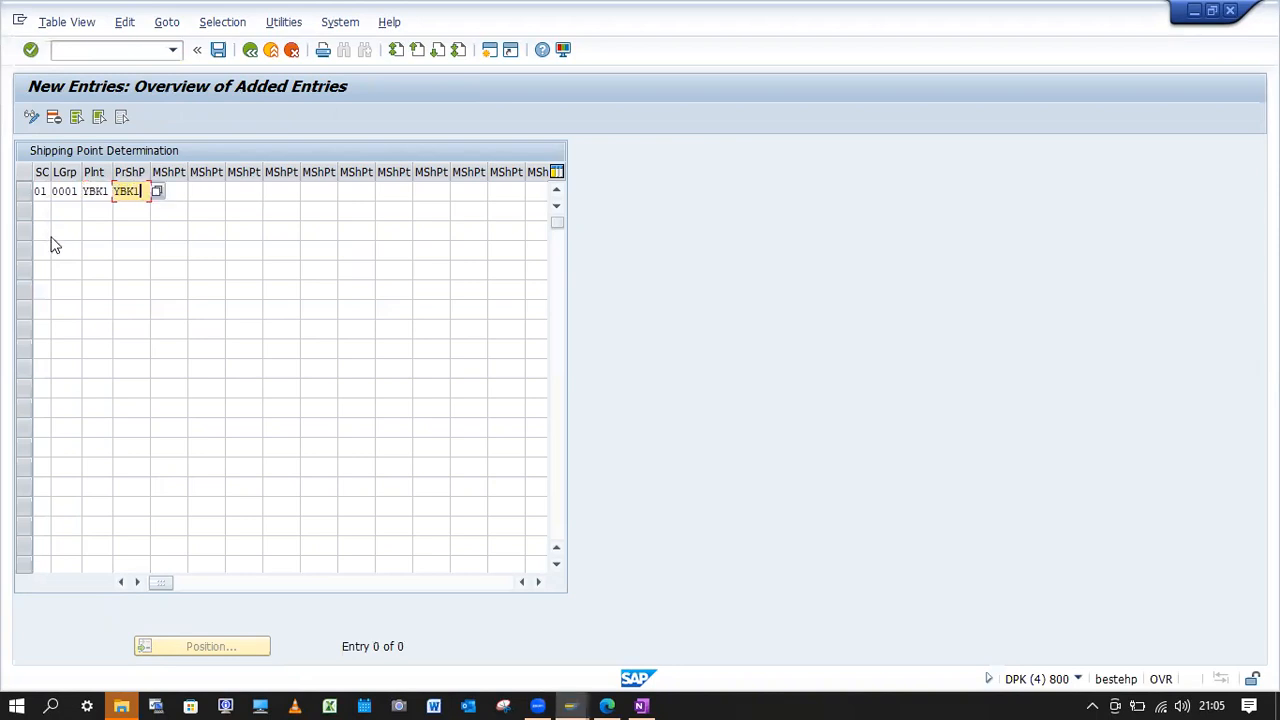
pyautogui.press('Return')
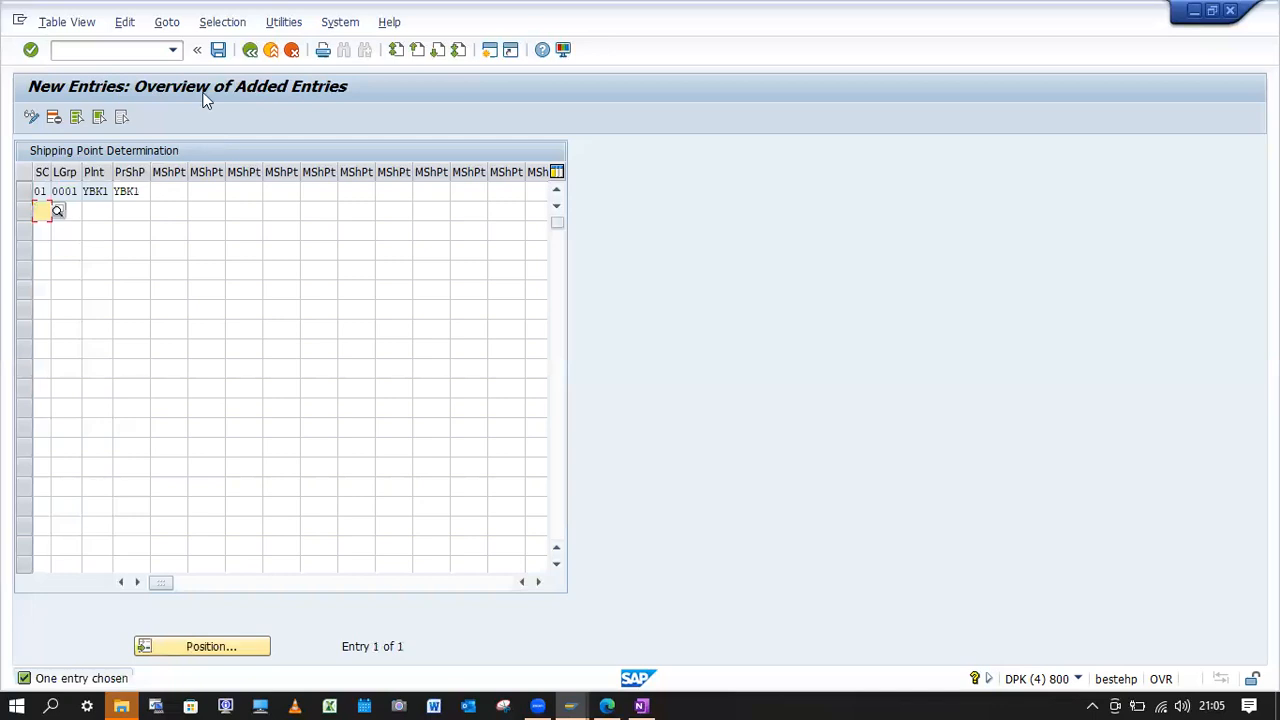
pyautogui.click(218, 50)
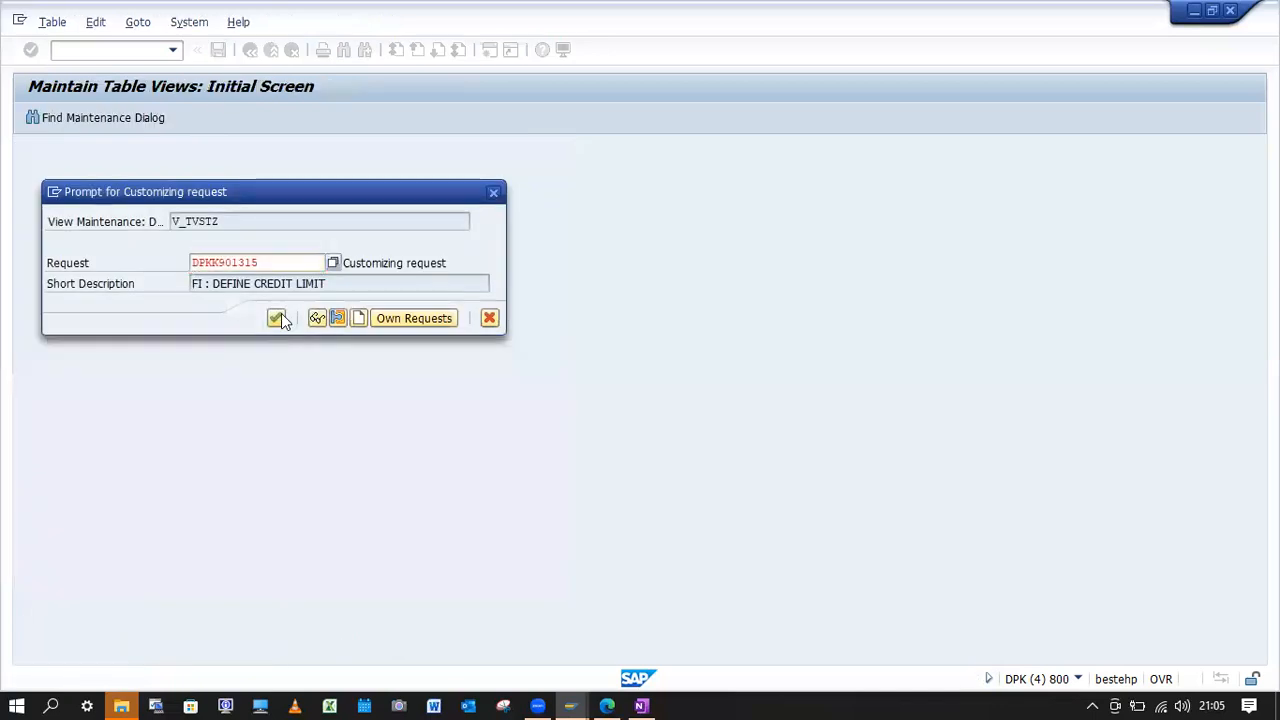
pyautogui.click(278, 318)
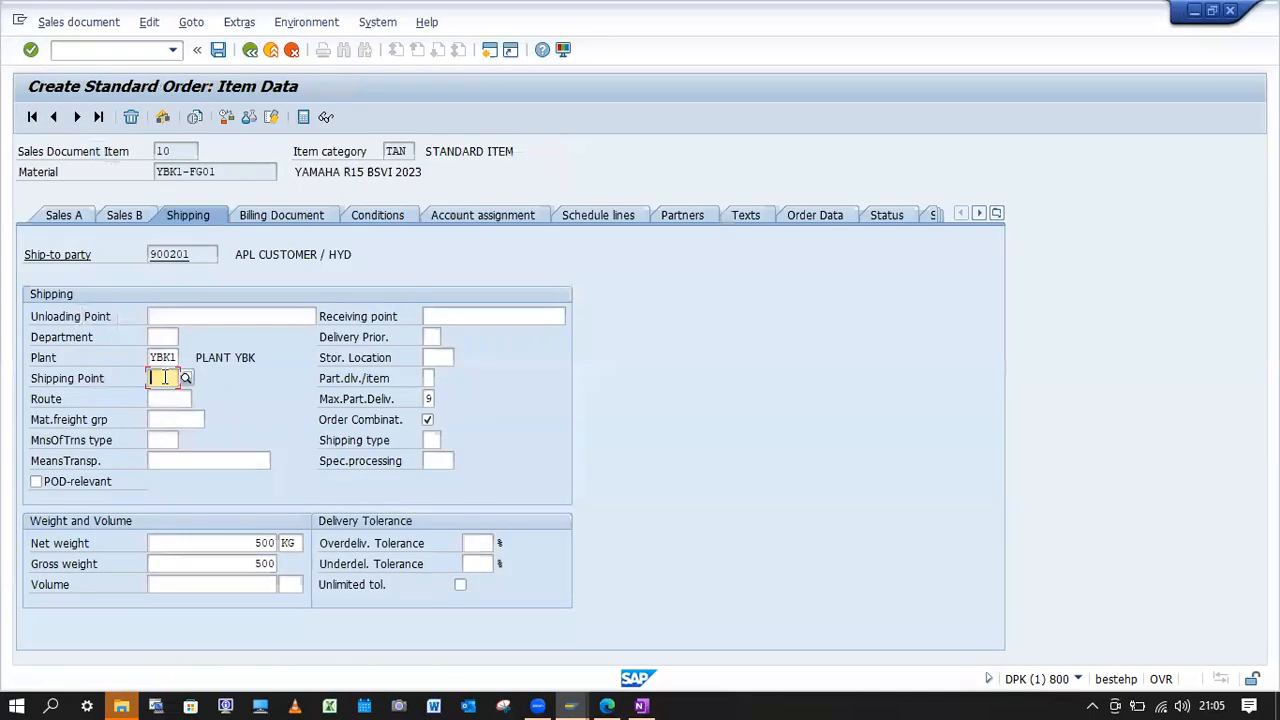
# In the sales order session, set the item's shipping point and storage location to YBK1 and save the order.
pyautogui.click(184, 378)
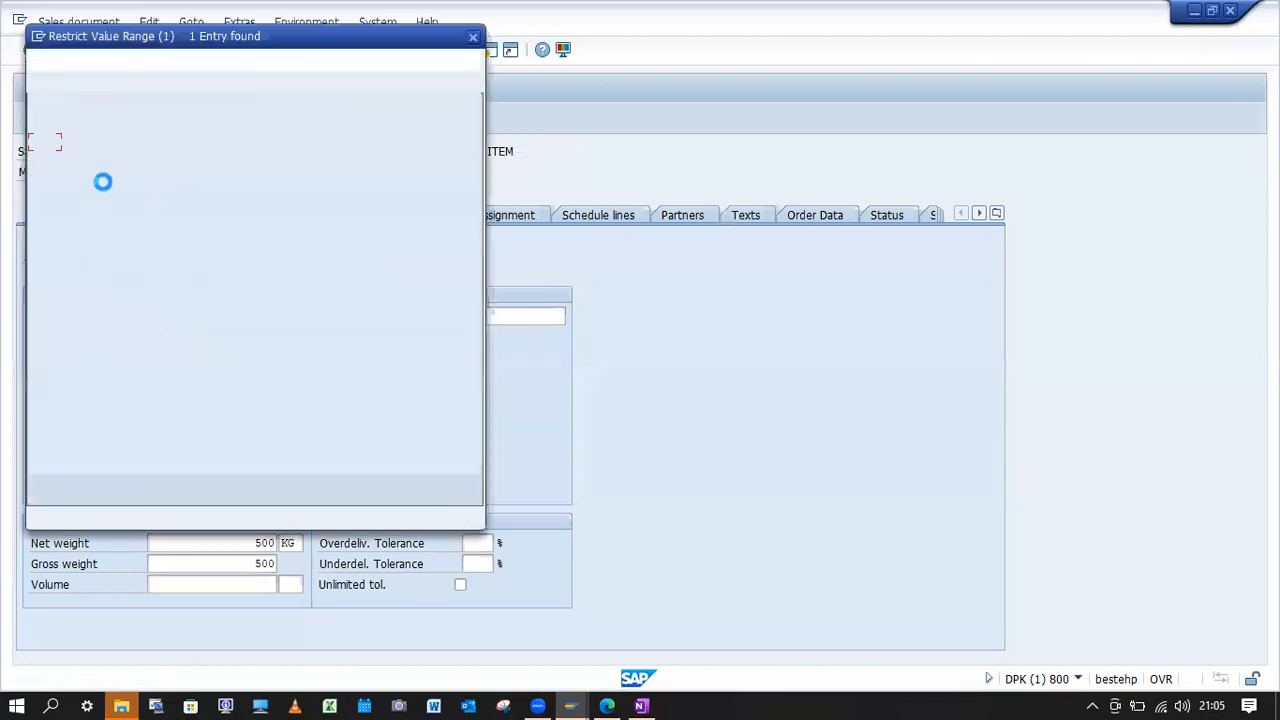
pyautogui.doubleClick(62, 143)
pyautogui.click(440, 360)
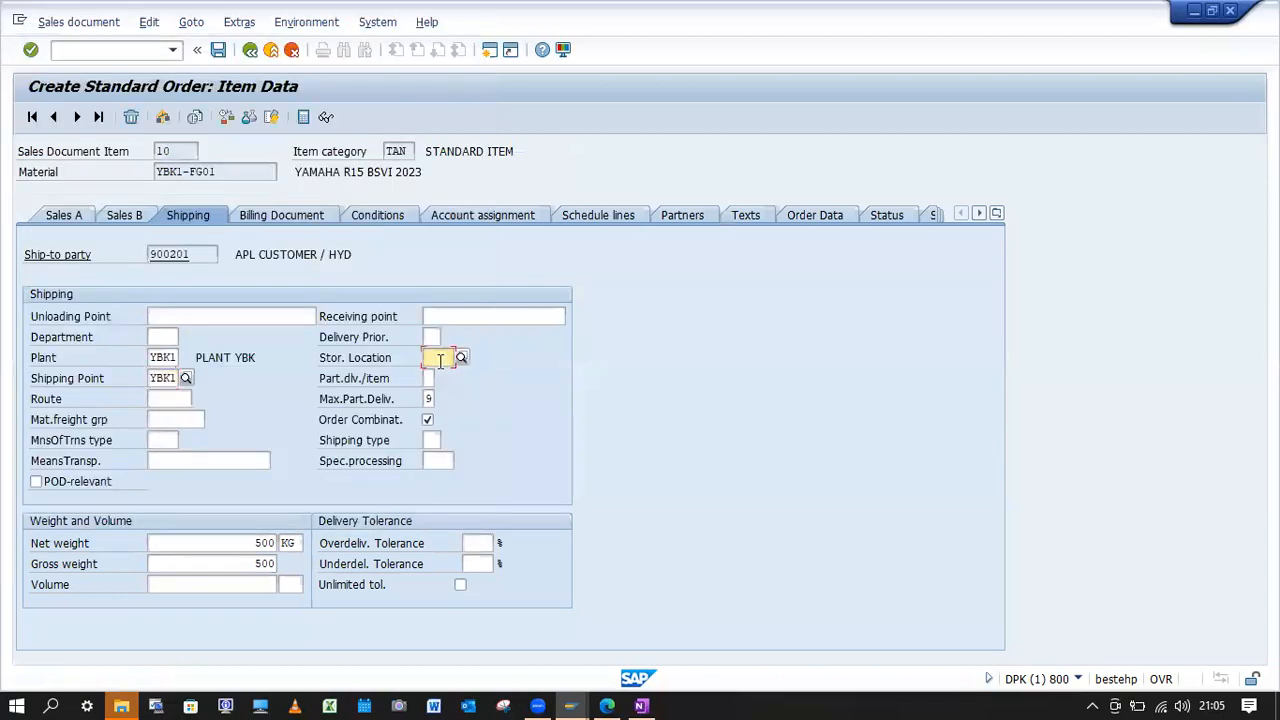
pyautogui.write('YBK1')
pyautogui.press('Return')
pyautogui.click(449, 545)
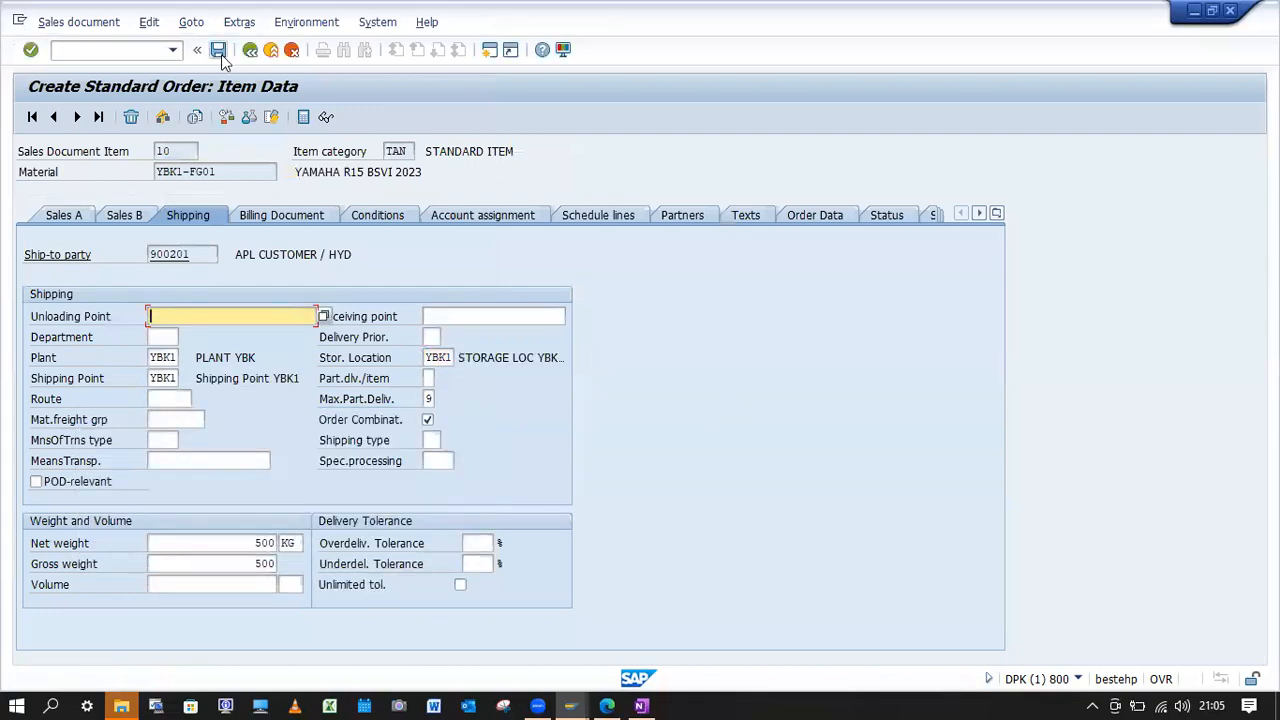
pyautogui.click(218, 50)
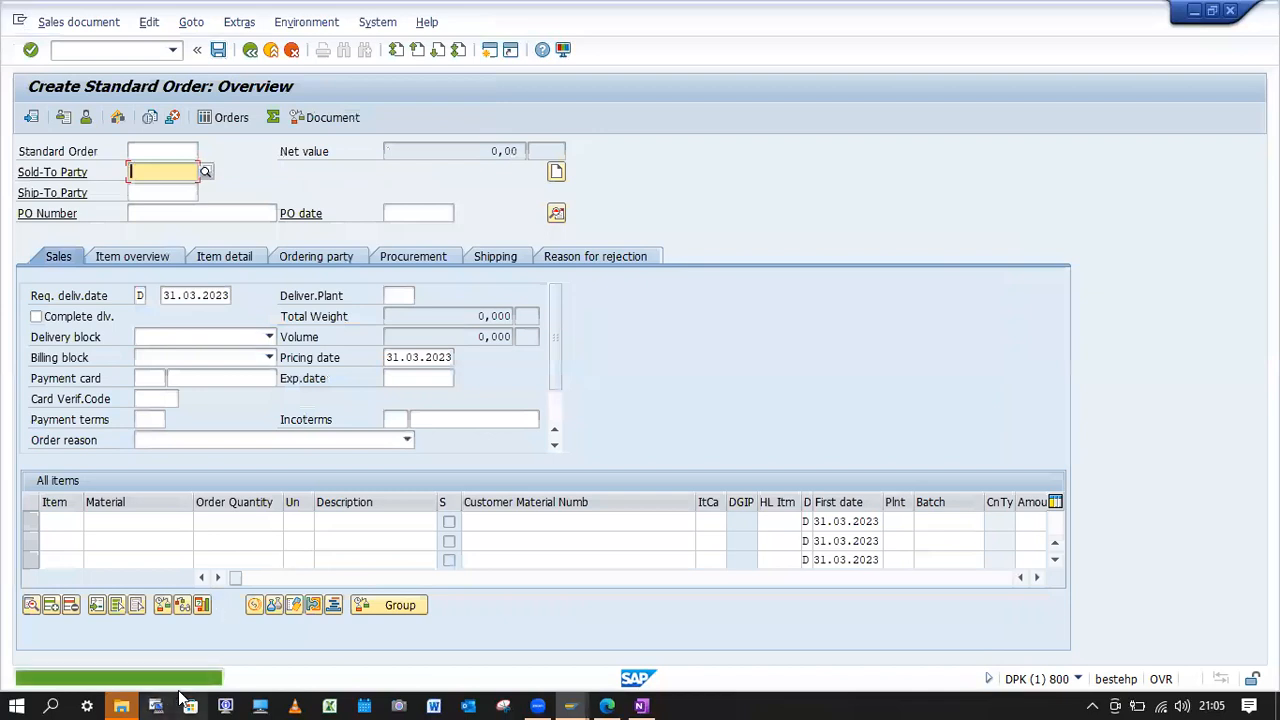
# Switch to the shipping point determination session and display the stock overview for material YBK1-FG01.
pyautogui.moveTo(571, 706)
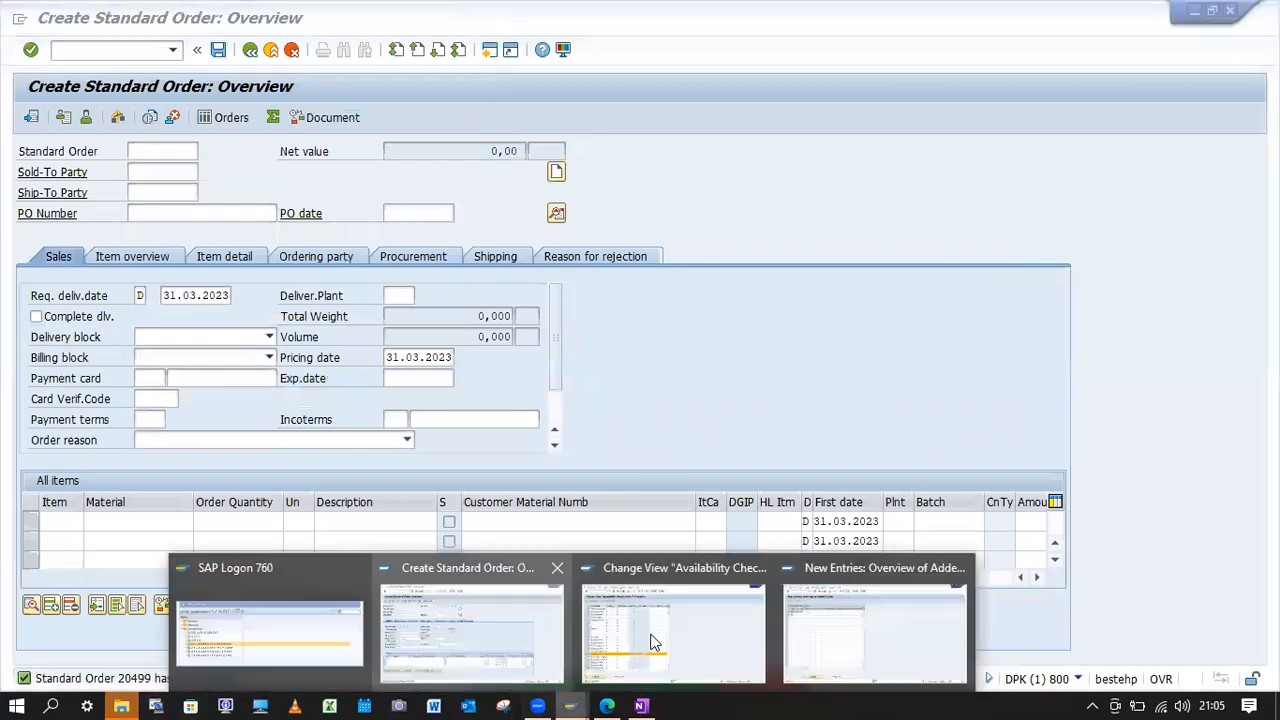
pyautogui.click(831, 645)
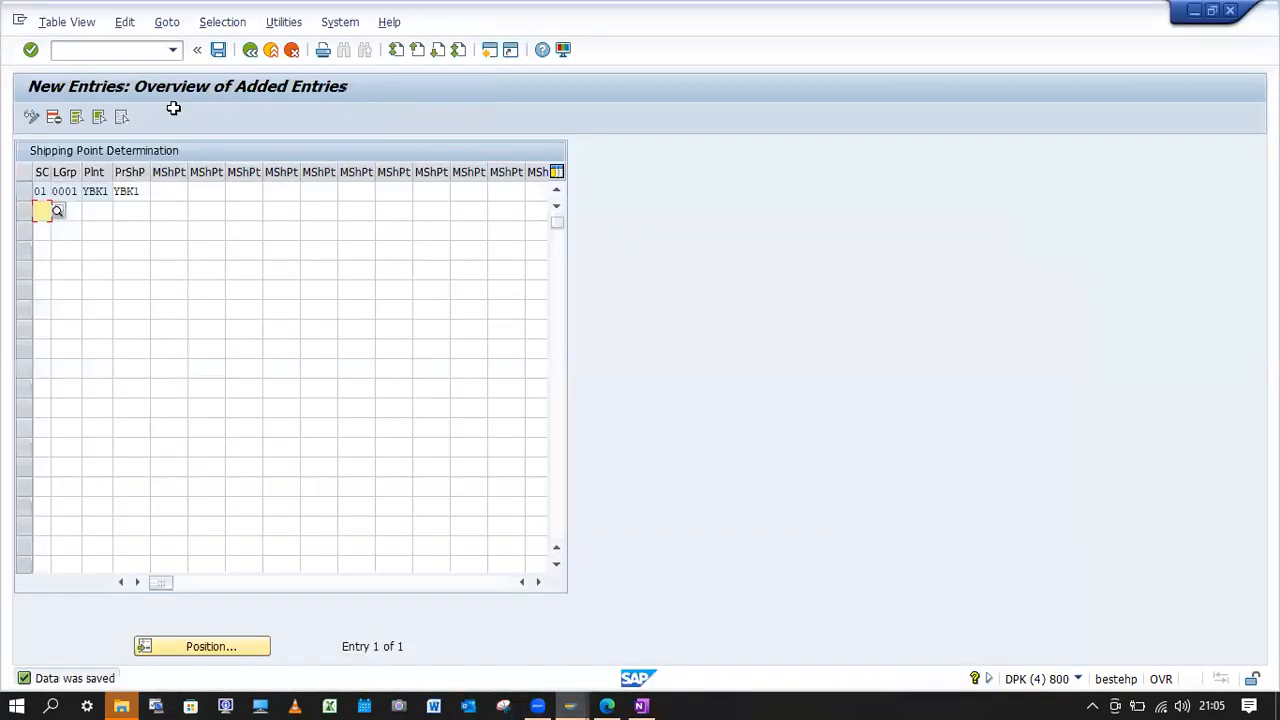
pyautogui.click(135, 51)
pyautogui.write('/nvl01n')
pyautogui.press('Return')
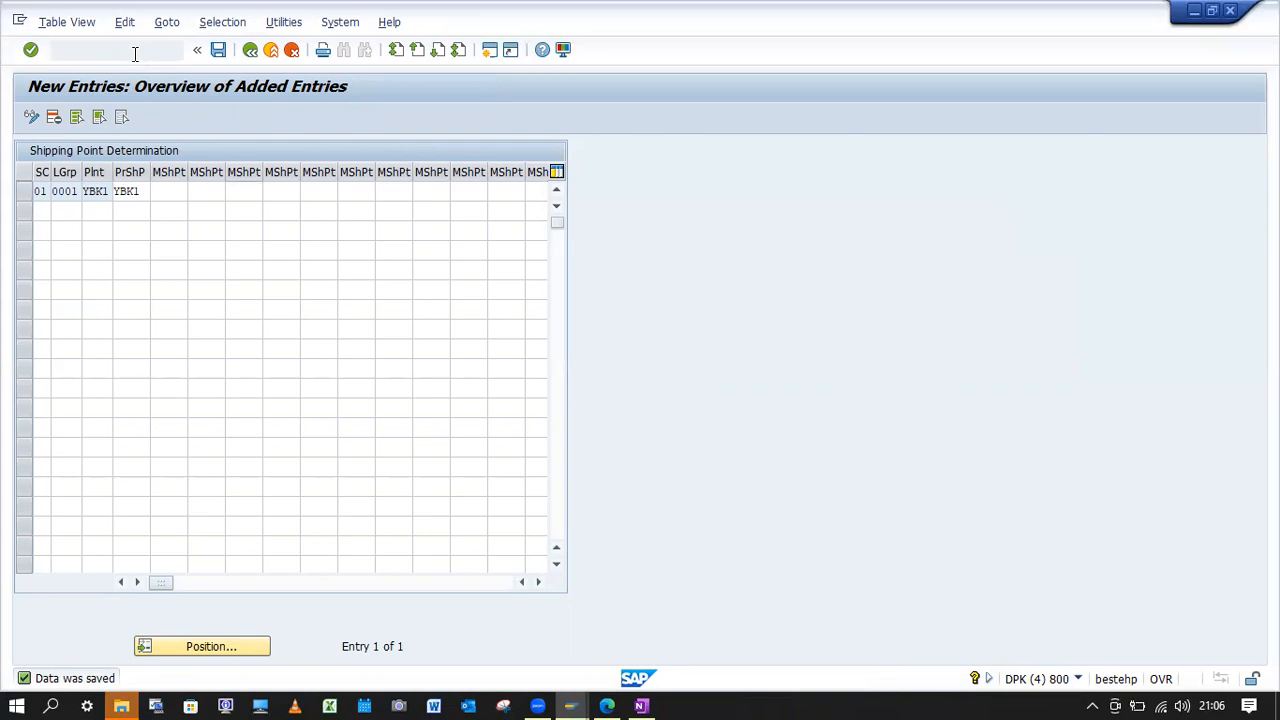
pyautogui.click(32, 117)
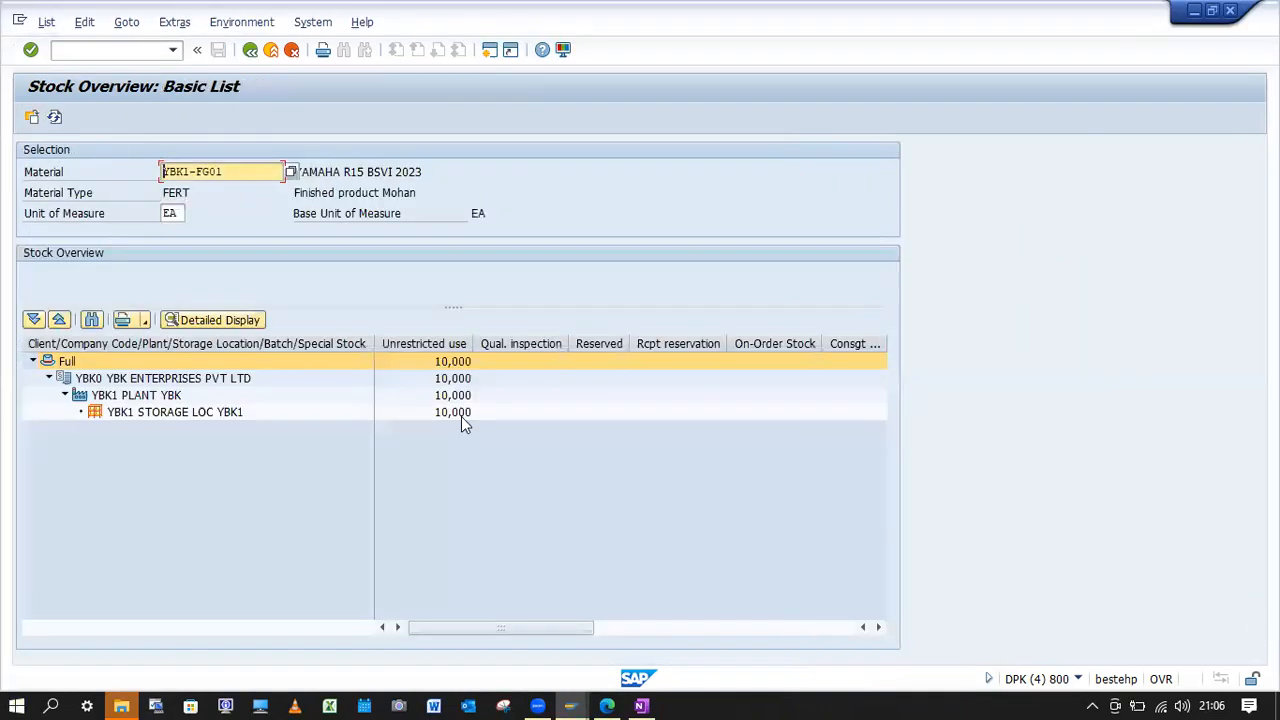
# Start transaction MD04 and try to display the stock/requirements list for material YBK1-FG01 in plant YBK1.
pyautogui.click(97, 49)
pyautogui.write('/')
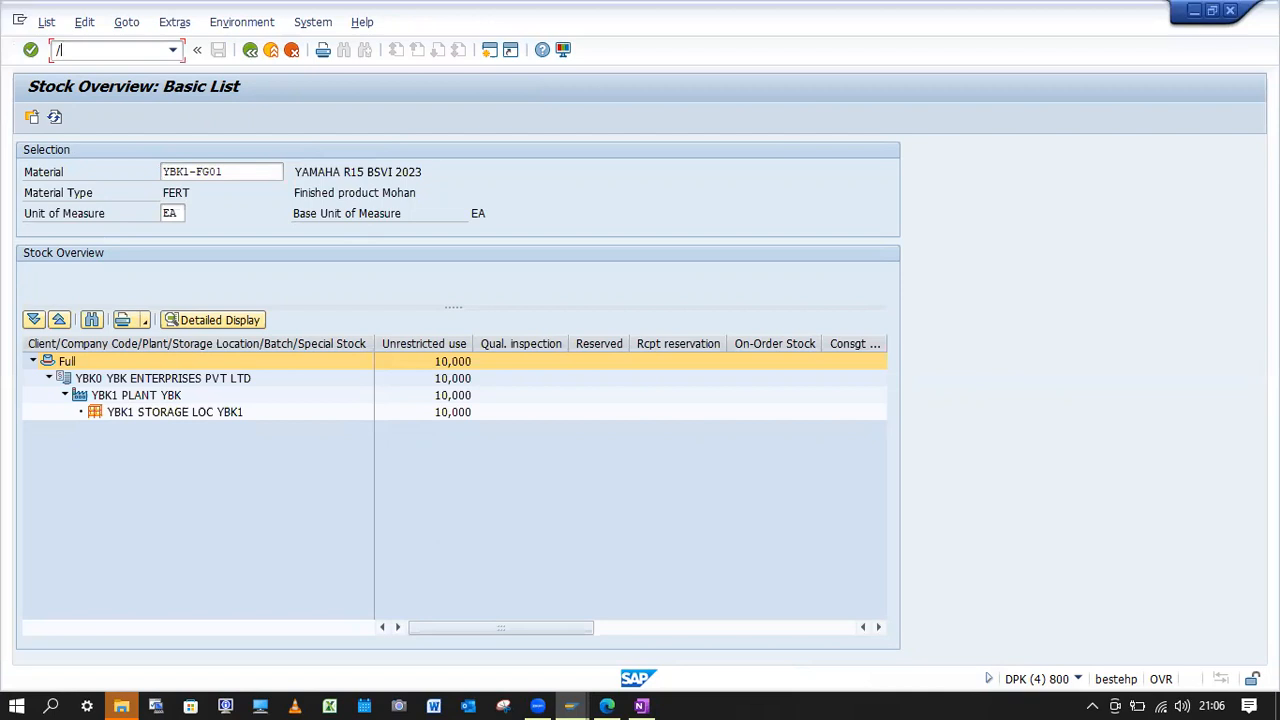
pyautogui.write('nMD04')
pyautogui.press('Return')
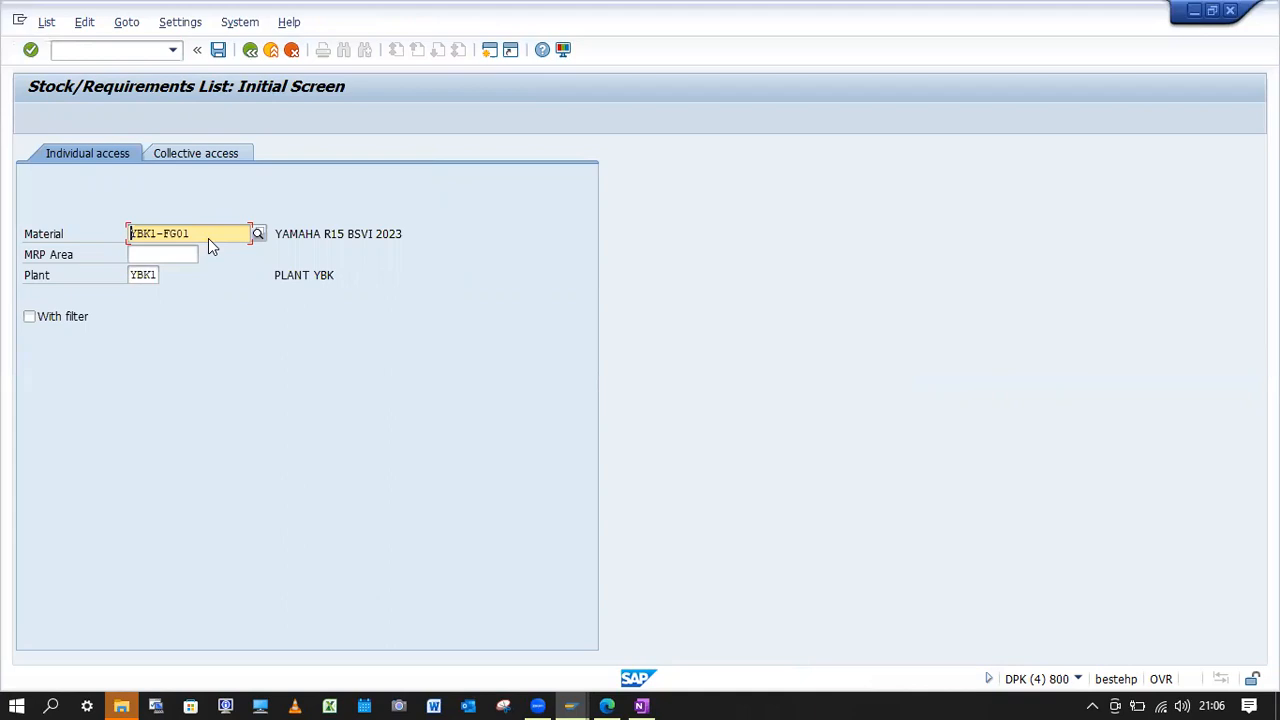
pyautogui.press('Return')
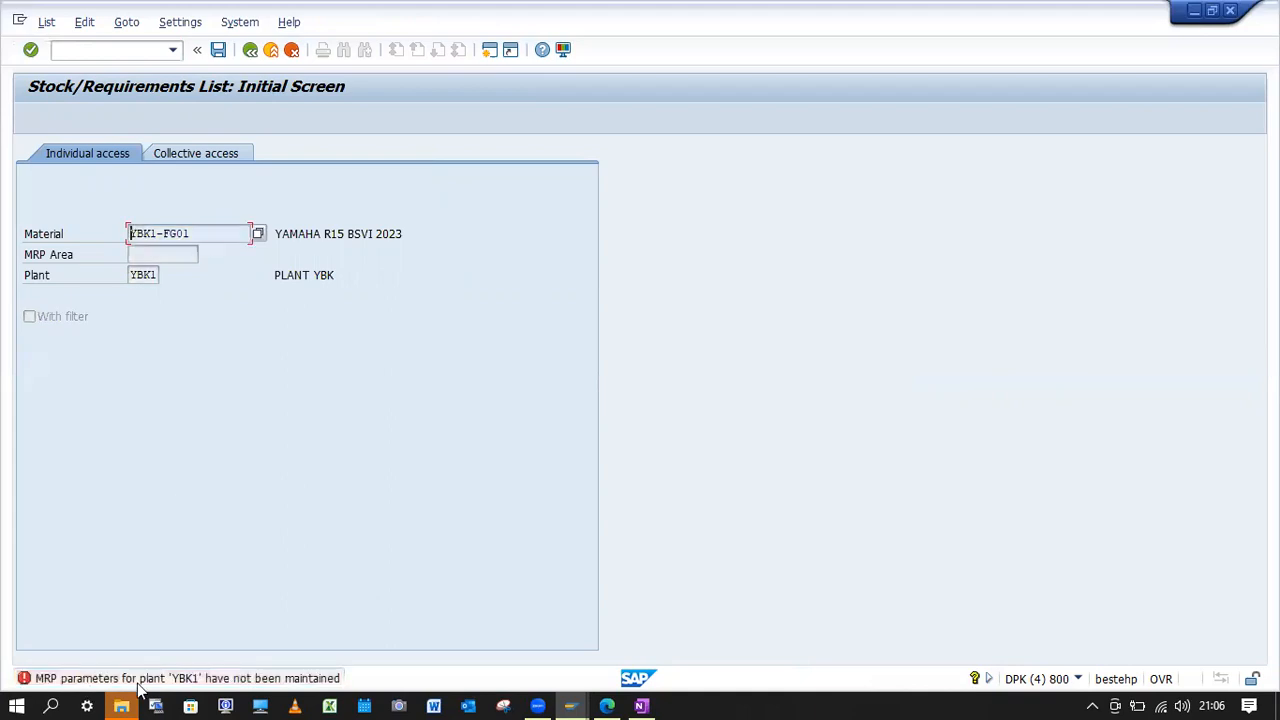
# Read the error message's detailed explanation, close it and restart the stock/requirements list transaction MD04.
pyautogui.click(138, 680)
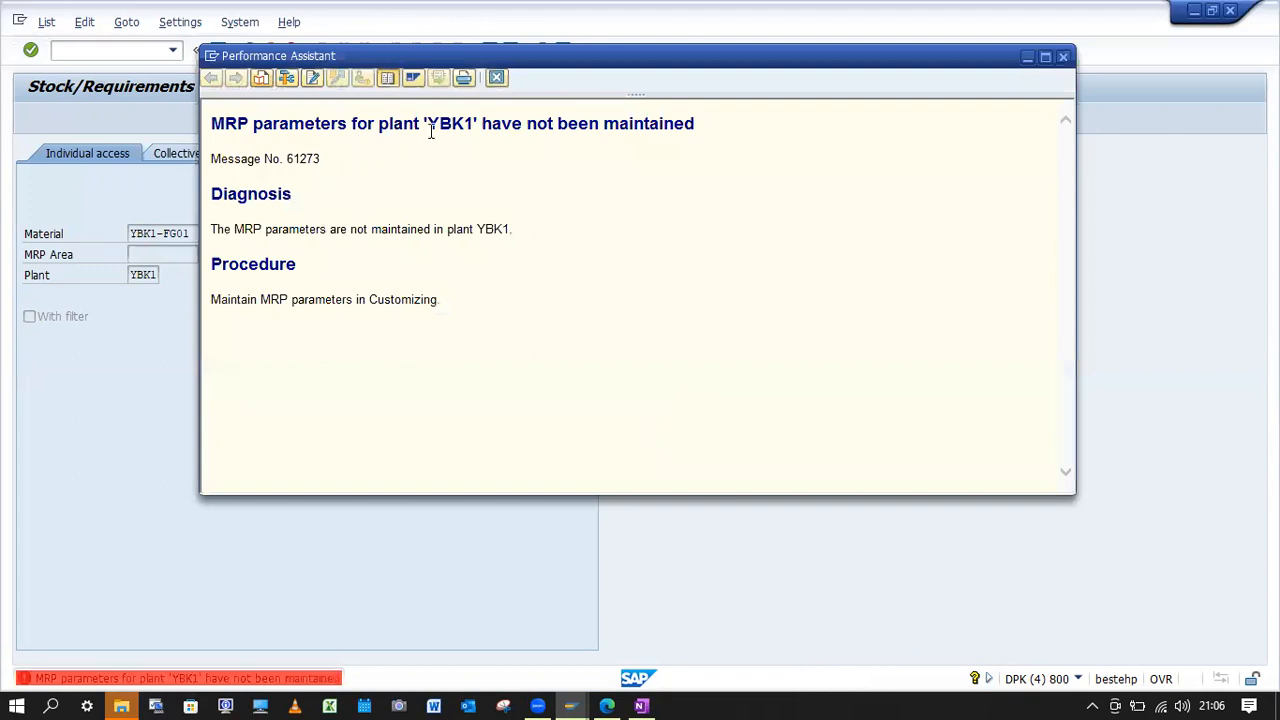
pyautogui.click(497, 77)
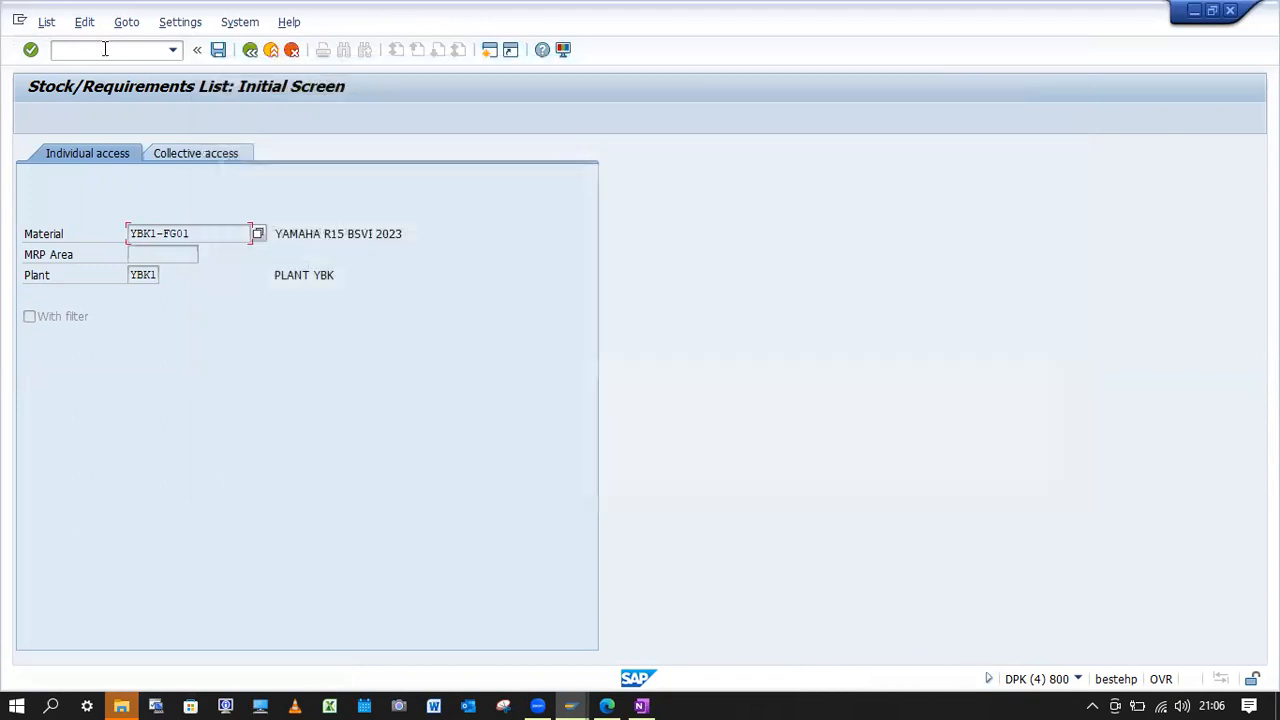
pyautogui.write('/nMD04')
pyautogui.press('Return')
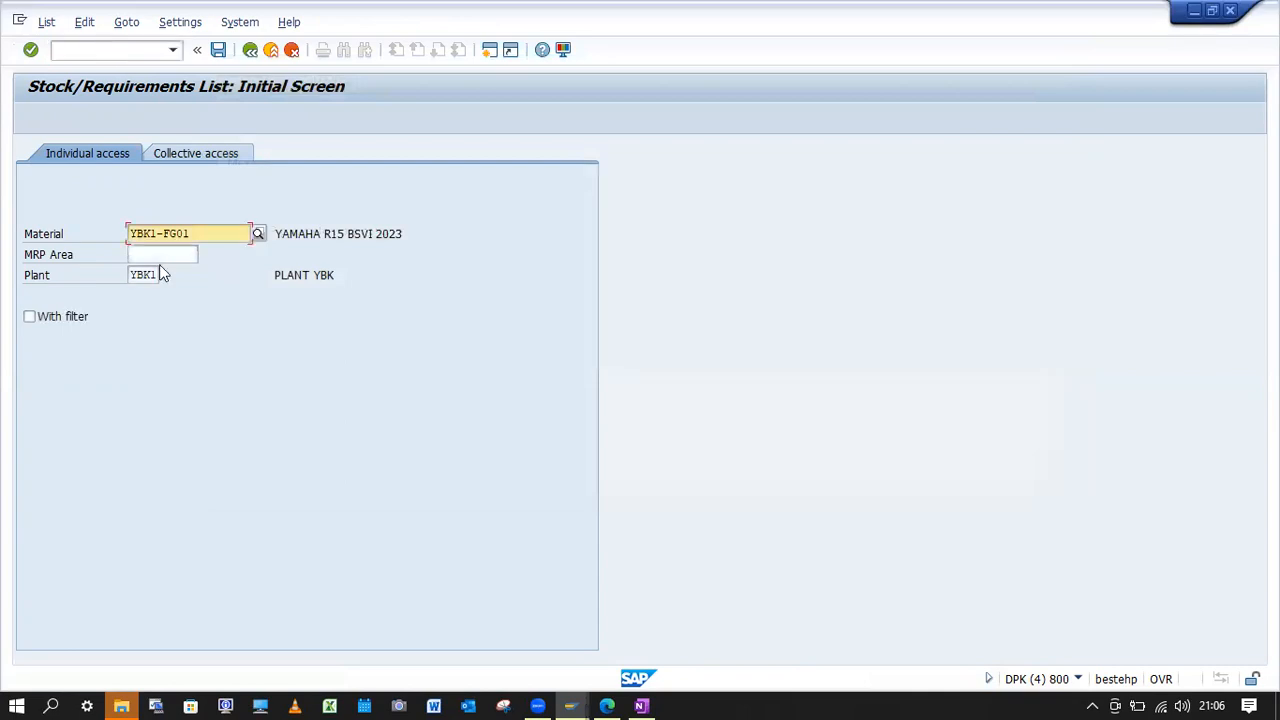
pyautogui.click(131, 52)
pyautogui.write('/nMD50')
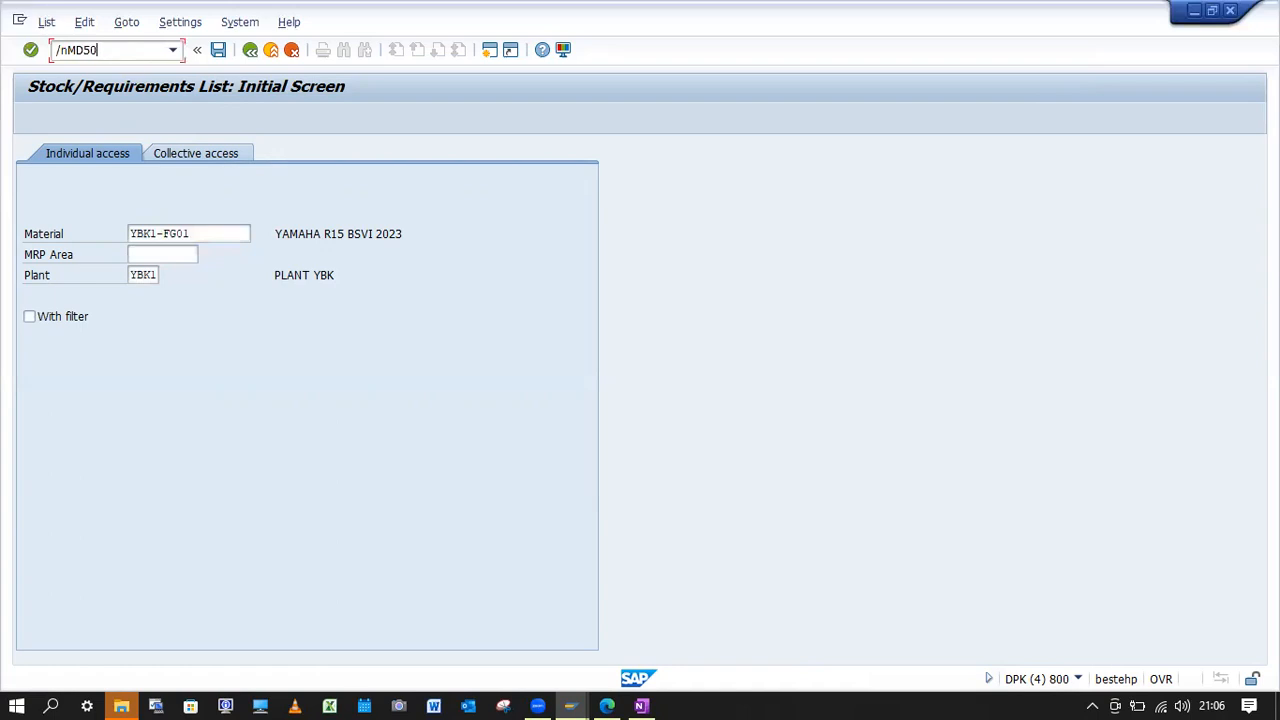
pyautogui.press('Return')
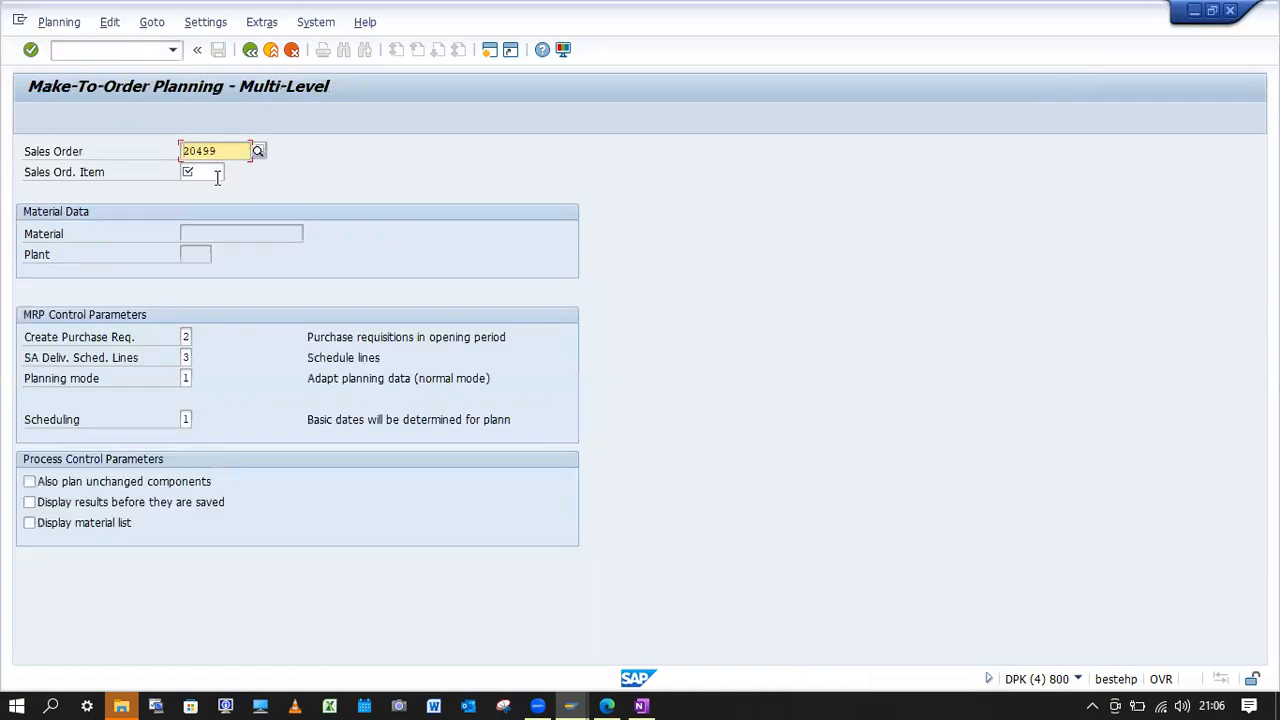
# Start transaction MD01 and try to execute the MRP run for plant YBK1 with the default control parameters.
pyautogui.click(139, 55)
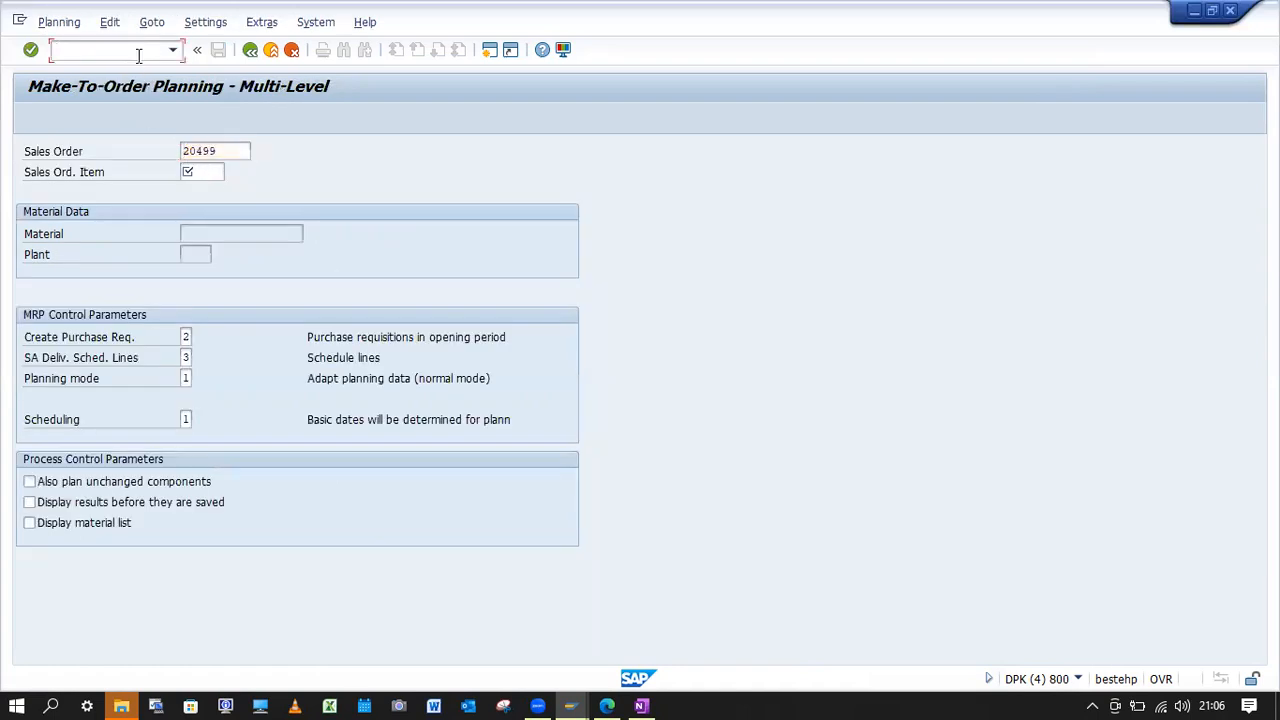
pyautogui.write('/nMD01')
pyautogui.press('Return')
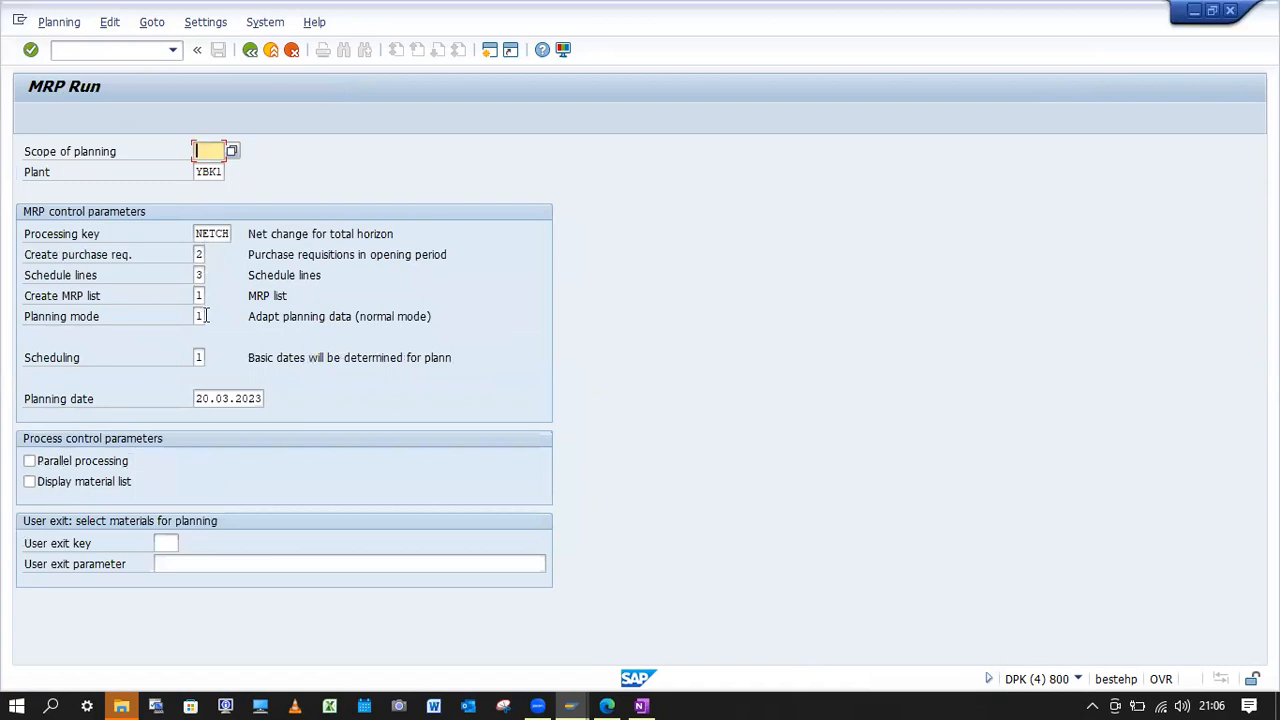
pyautogui.press('Return')
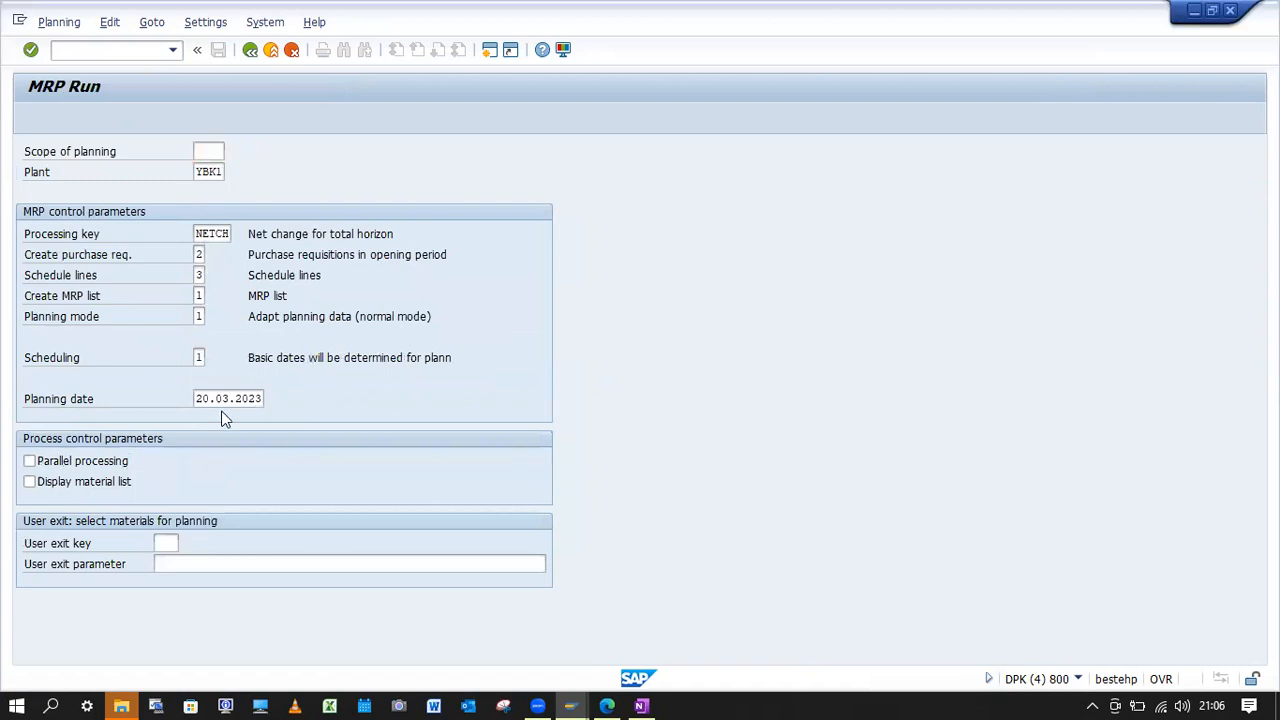
pyautogui.press('Return')
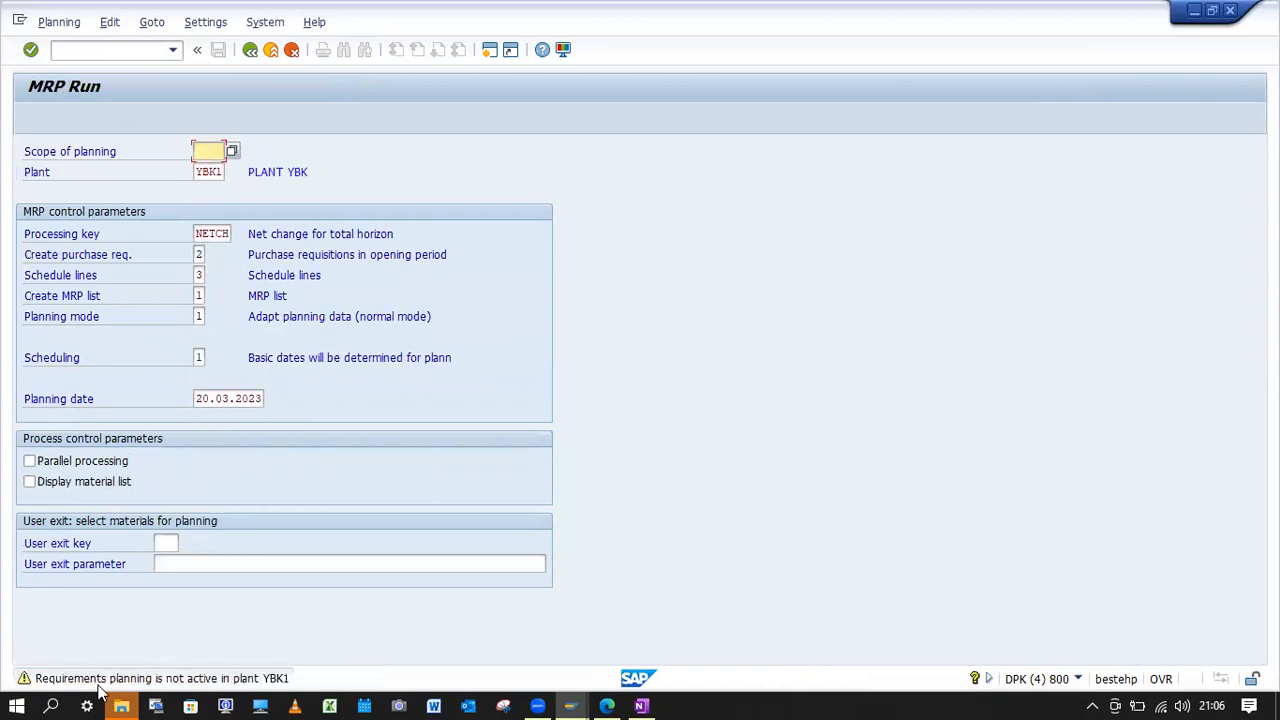
# Read the error's detailed explanation, follow its link to Activate MRP and Set Up Planning File, and open the material requirements planning activation.
pyautogui.click(148, 683)
pyautogui.doubleClick(148, 683)
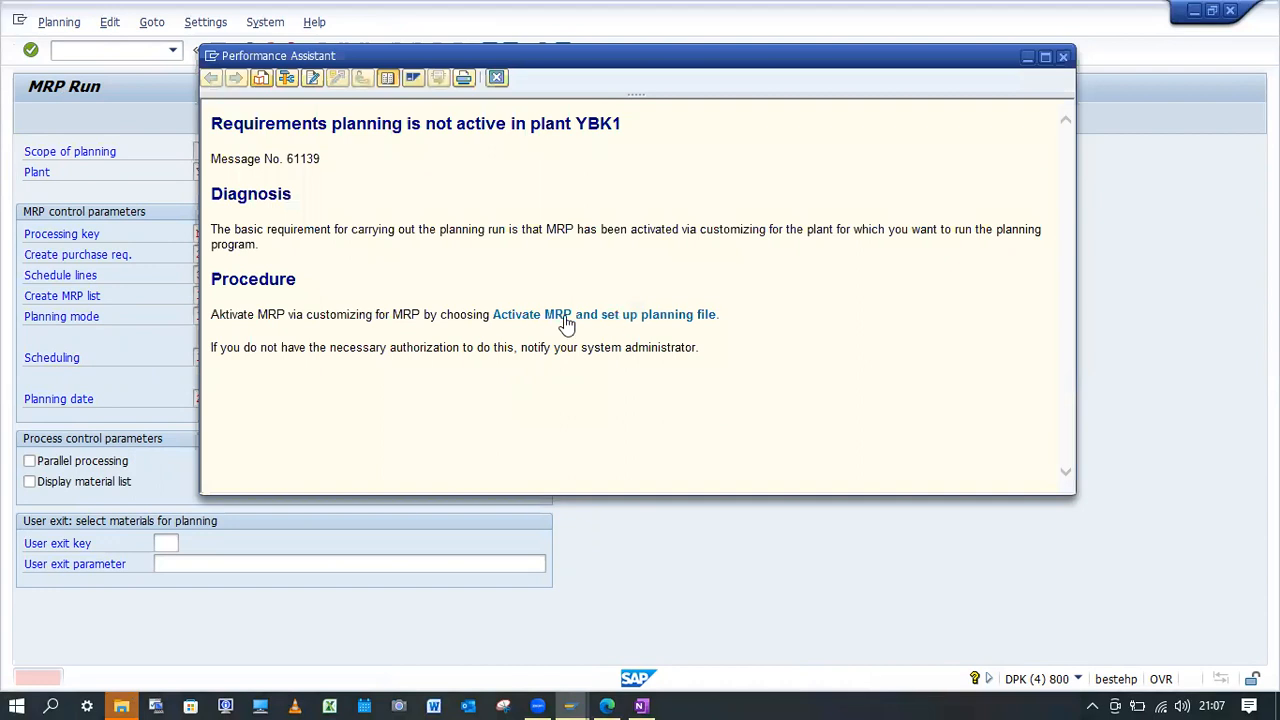
pyautogui.click(566, 318)
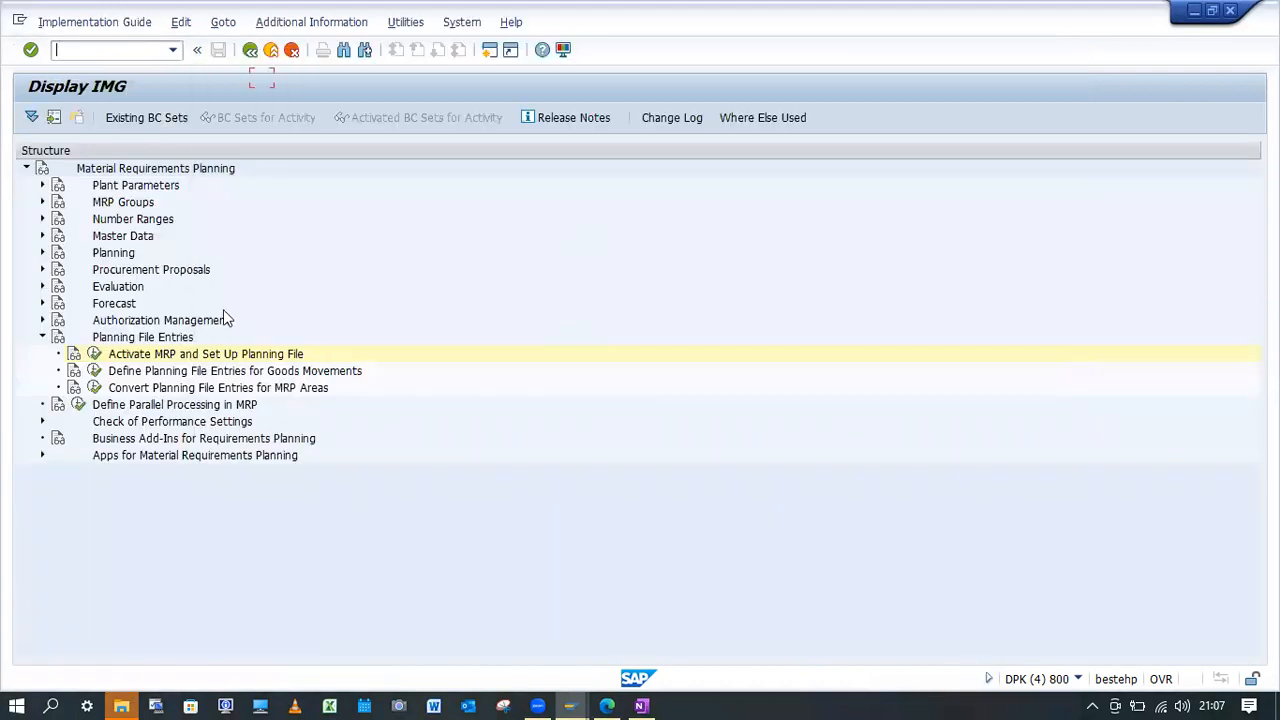
pyautogui.click(94, 354)
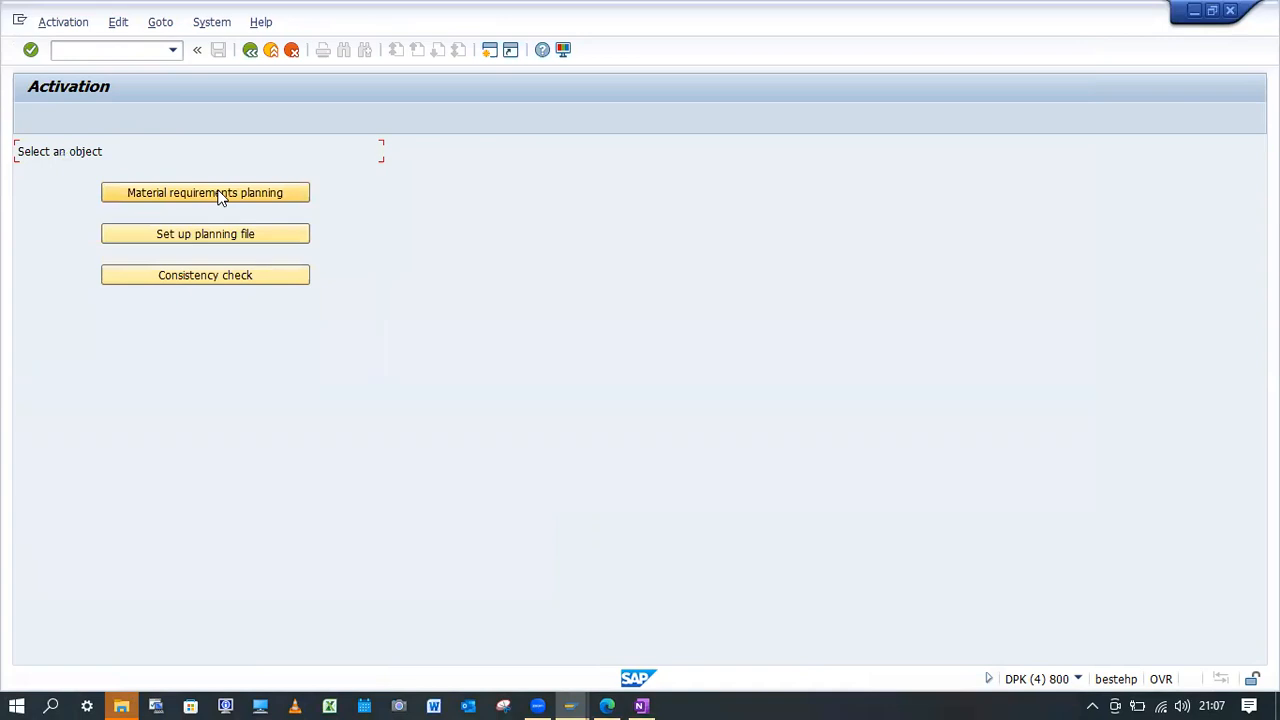
pyautogui.click(221, 194)
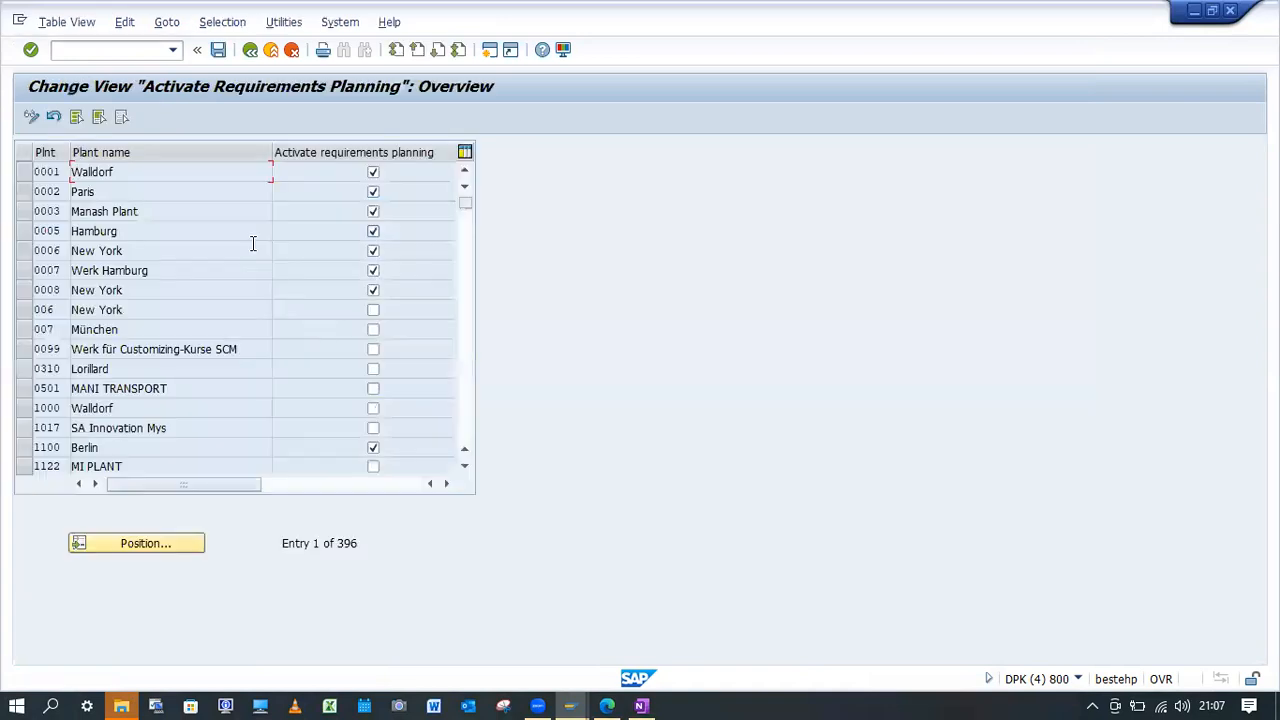
# Activate requirements planning for plant YBK1, save the change and leave the activation table.
pyautogui.click(24, 176)
pyautogui.click(23, 172)
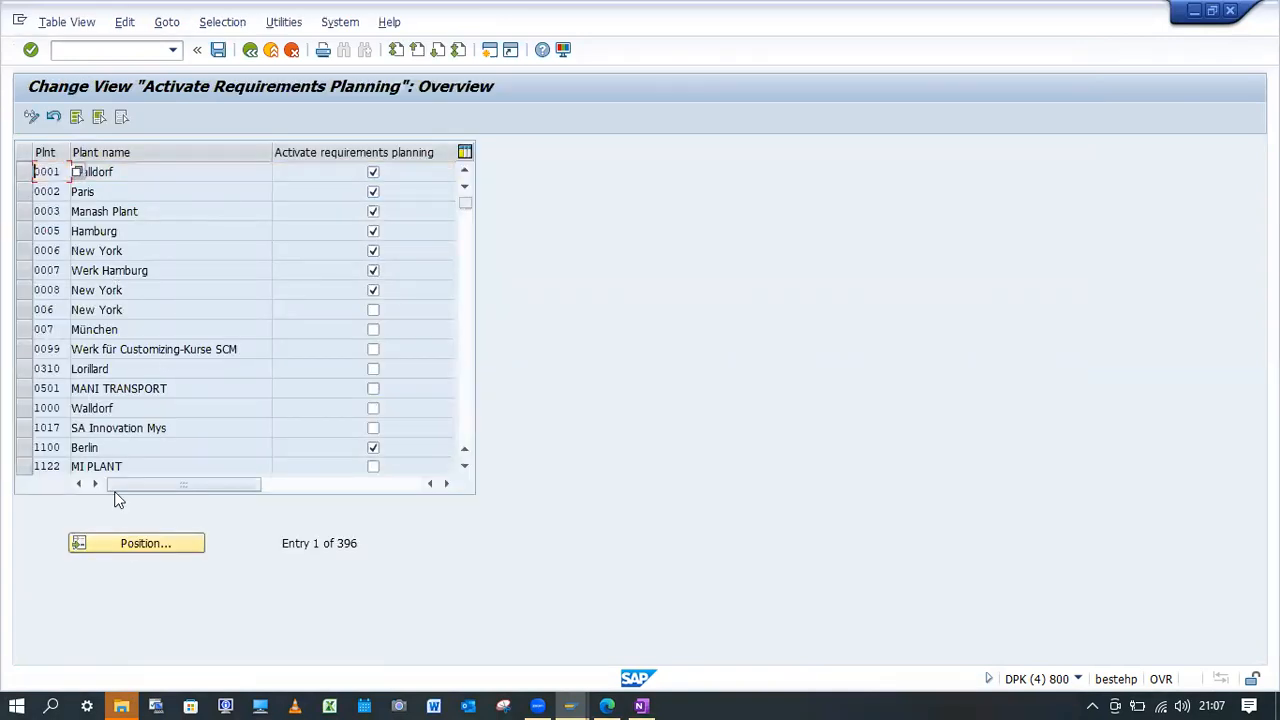
pyautogui.click(145, 544)
pyautogui.write('ybk')
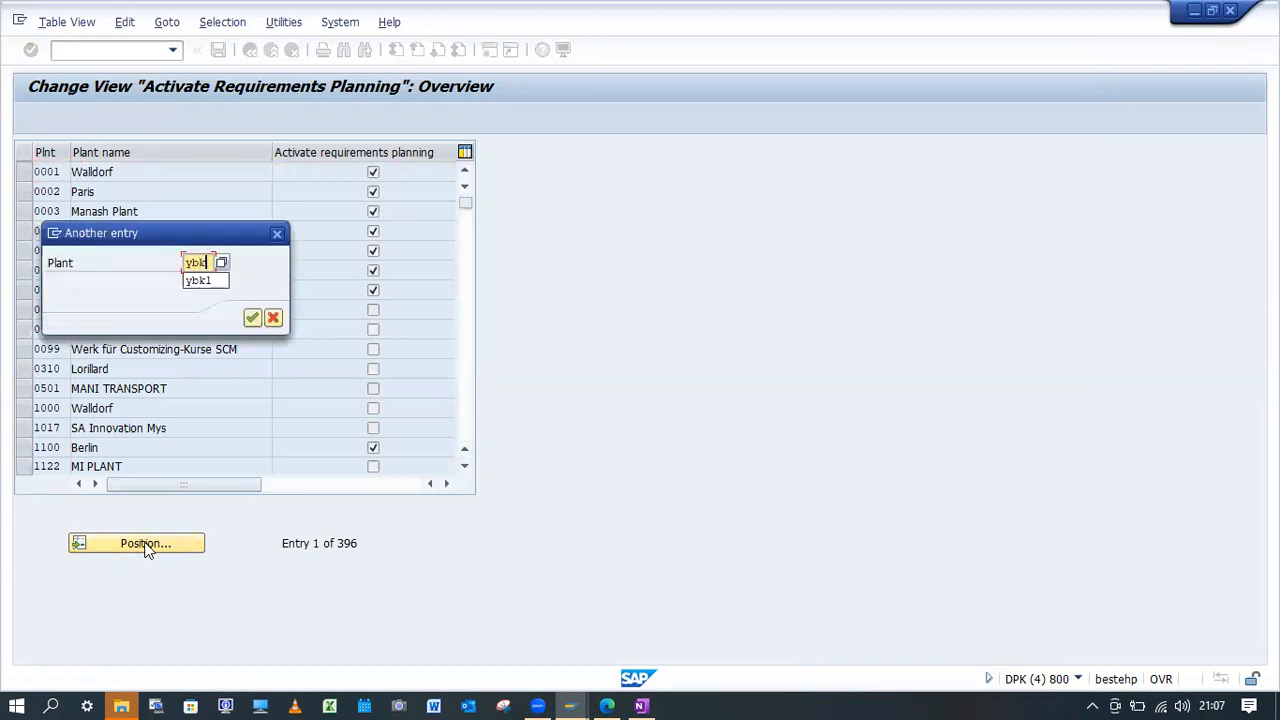
pyautogui.press('Return')
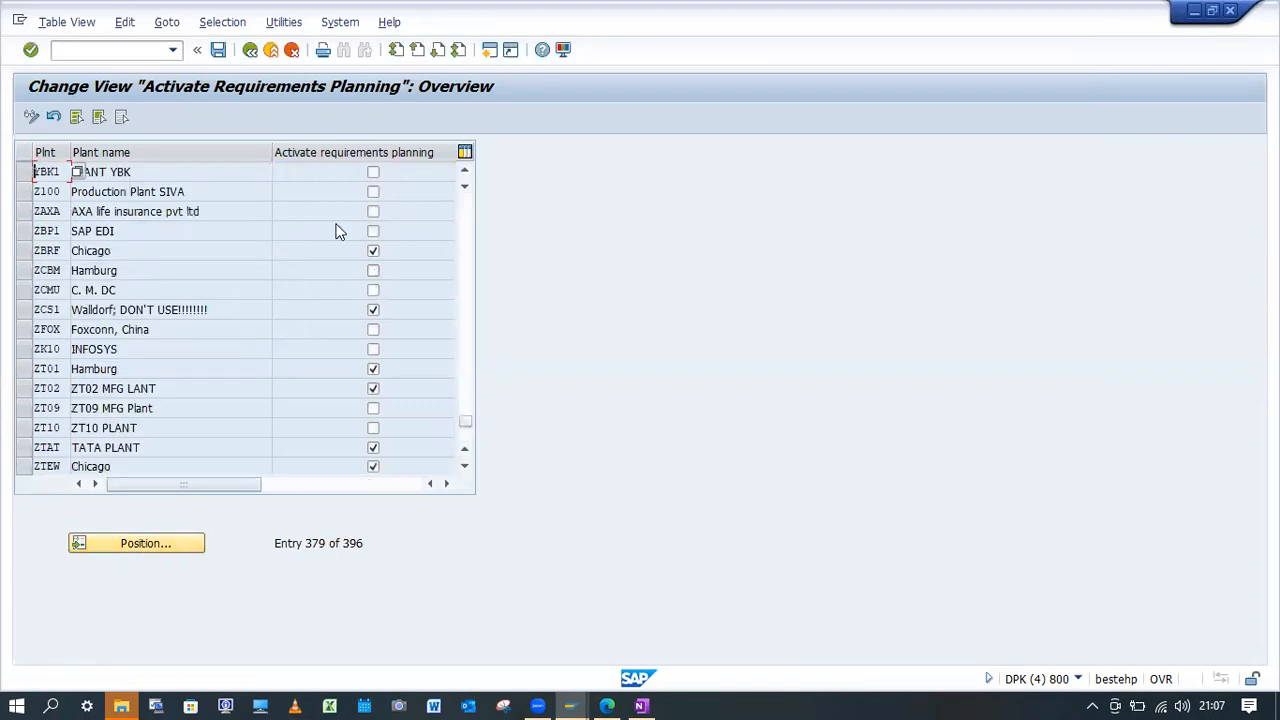
pyautogui.click(373, 174)
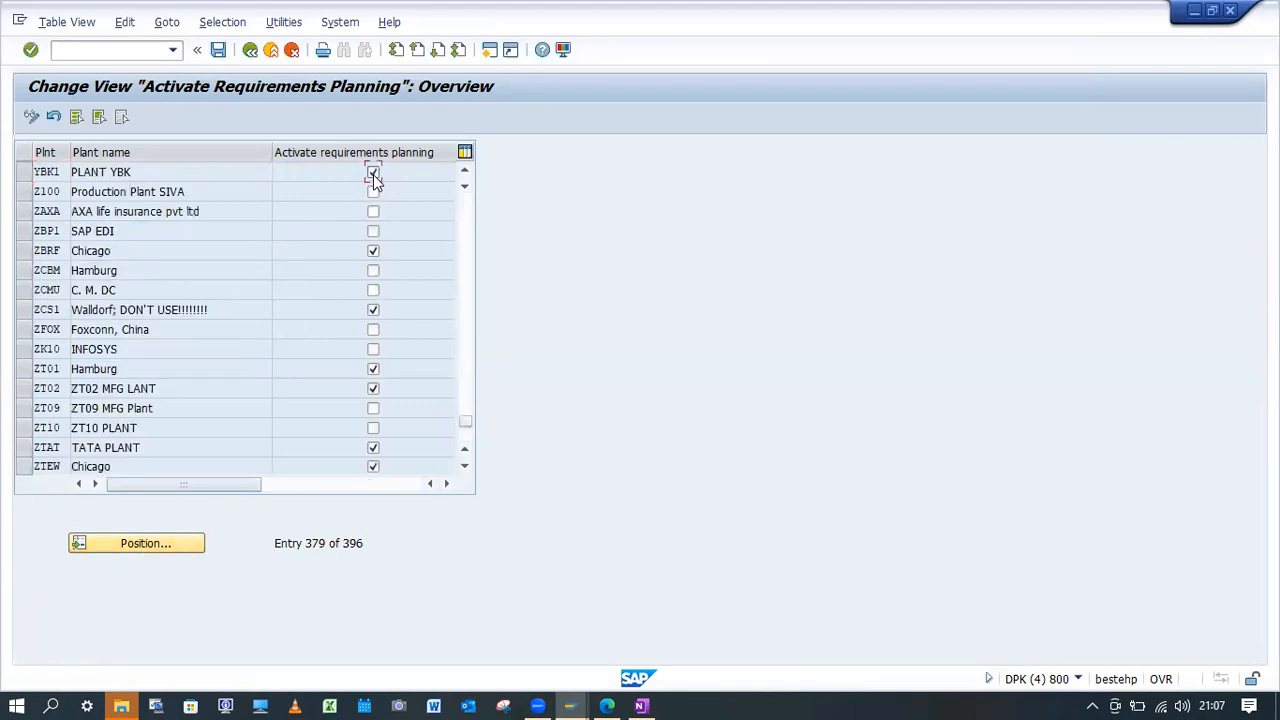
pyautogui.click(218, 49)
pyautogui.click(276, 318)
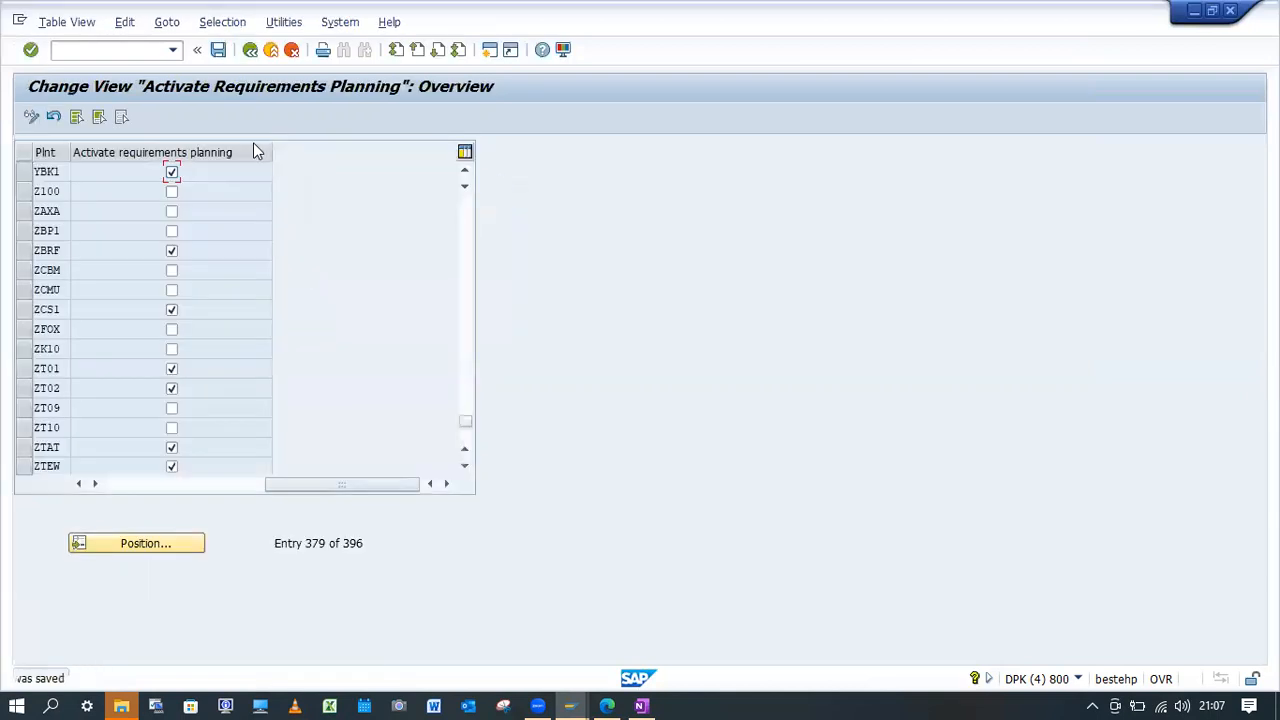
pyautogui.click(250, 49)
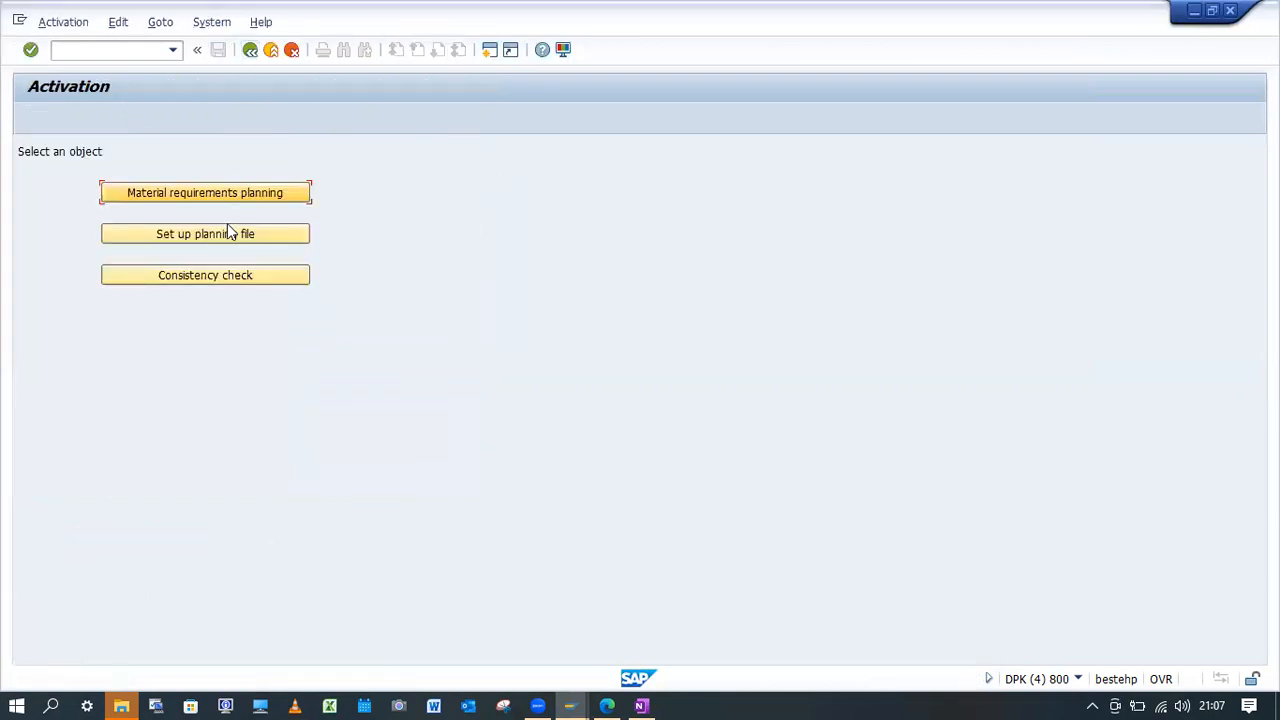
# Review the variants of the planning file consistency check, then return to the MRP run and close the error explanation.
pyautogui.click(227, 281)
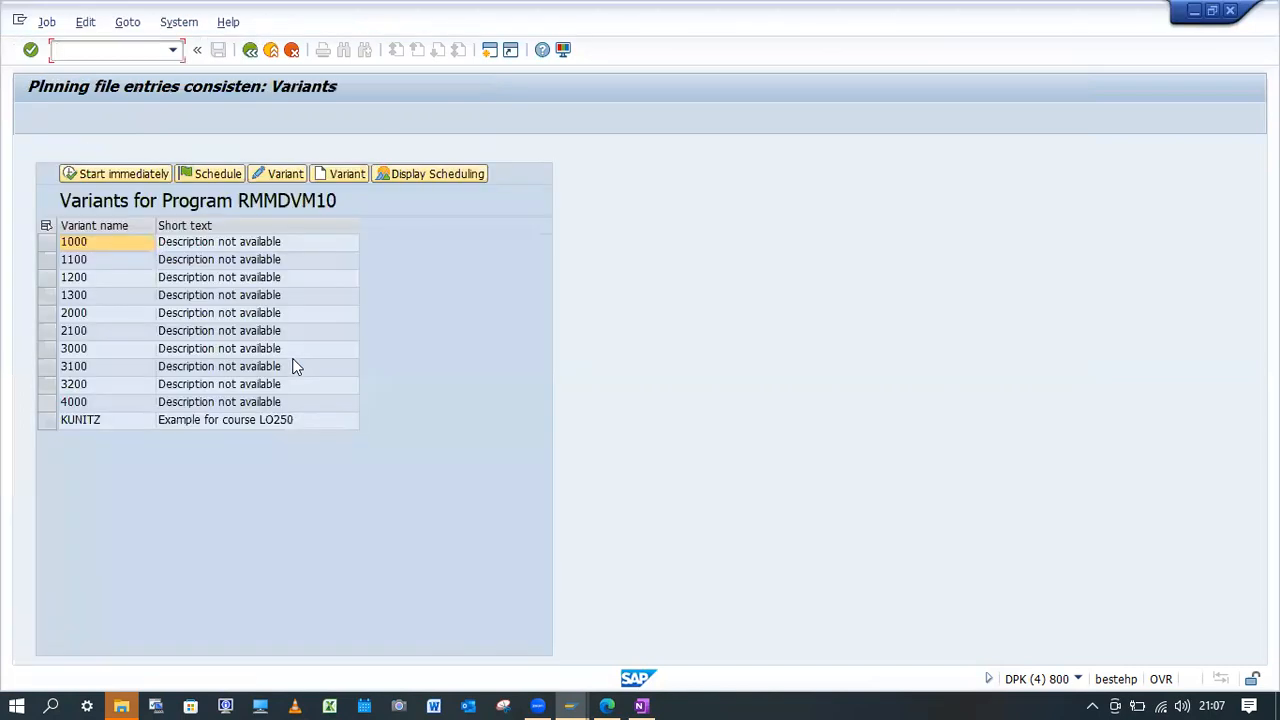
pyautogui.click(250, 49)
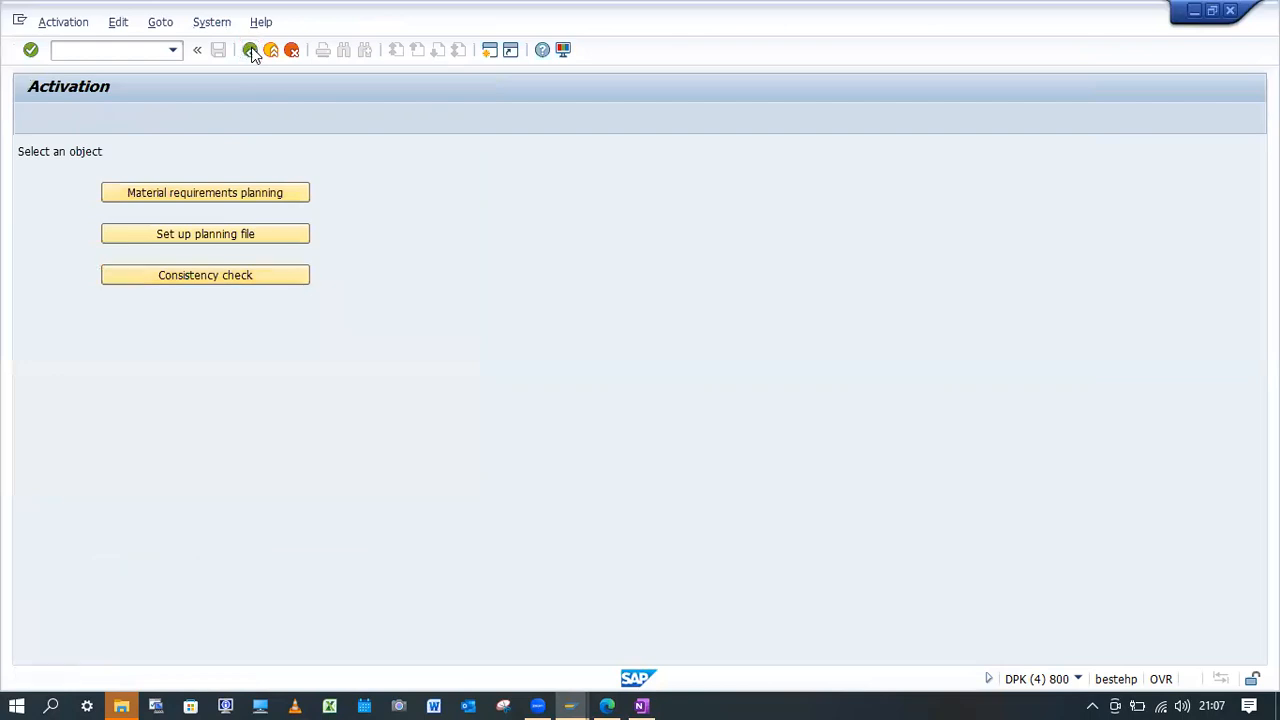
pyautogui.click(250, 49)
pyautogui.click(250, 49)
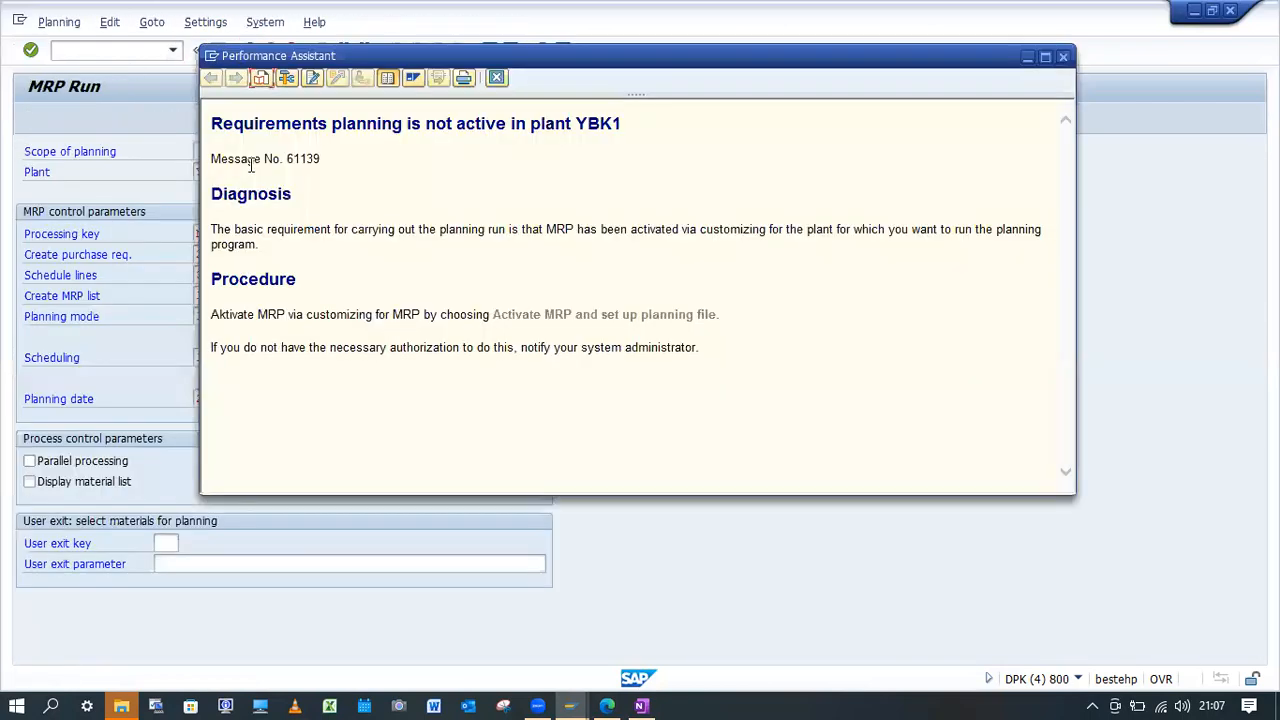
pyautogui.click(496, 78)
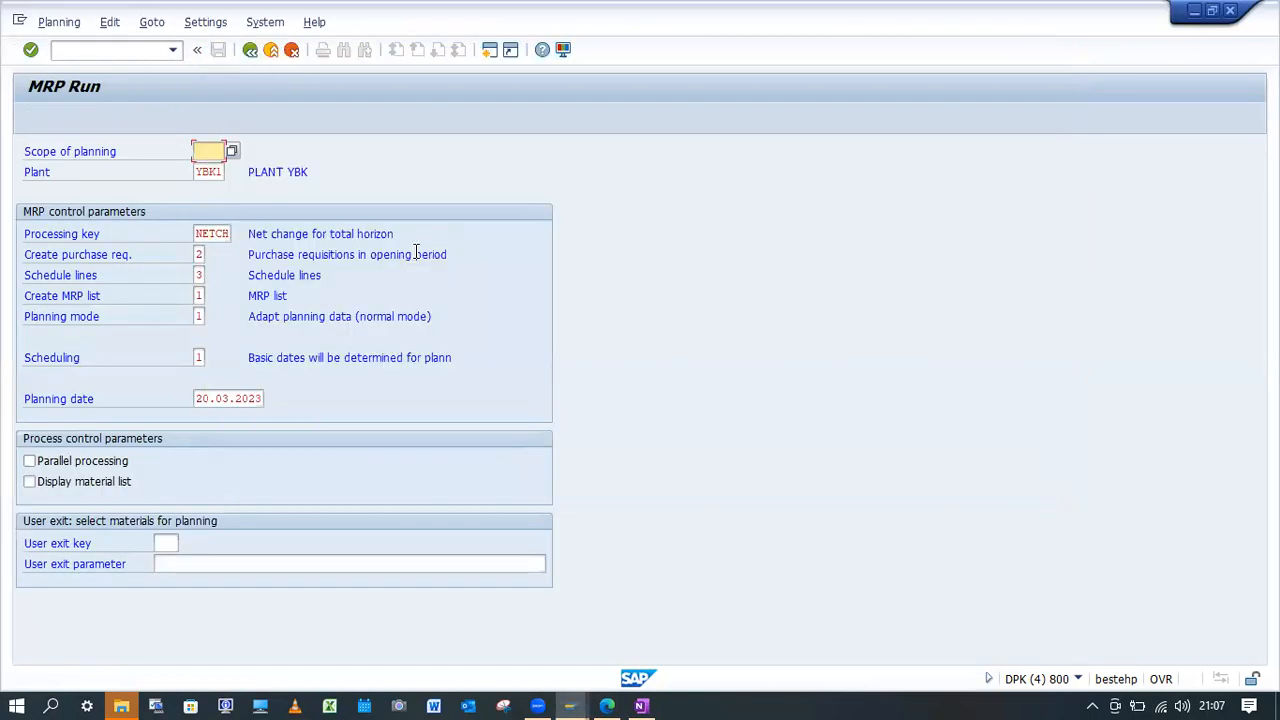
# Try again to execute the MRP run for plant YBK1 in the already open transaction.
pyautogui.press('Return')
pyautogui.press('Return')
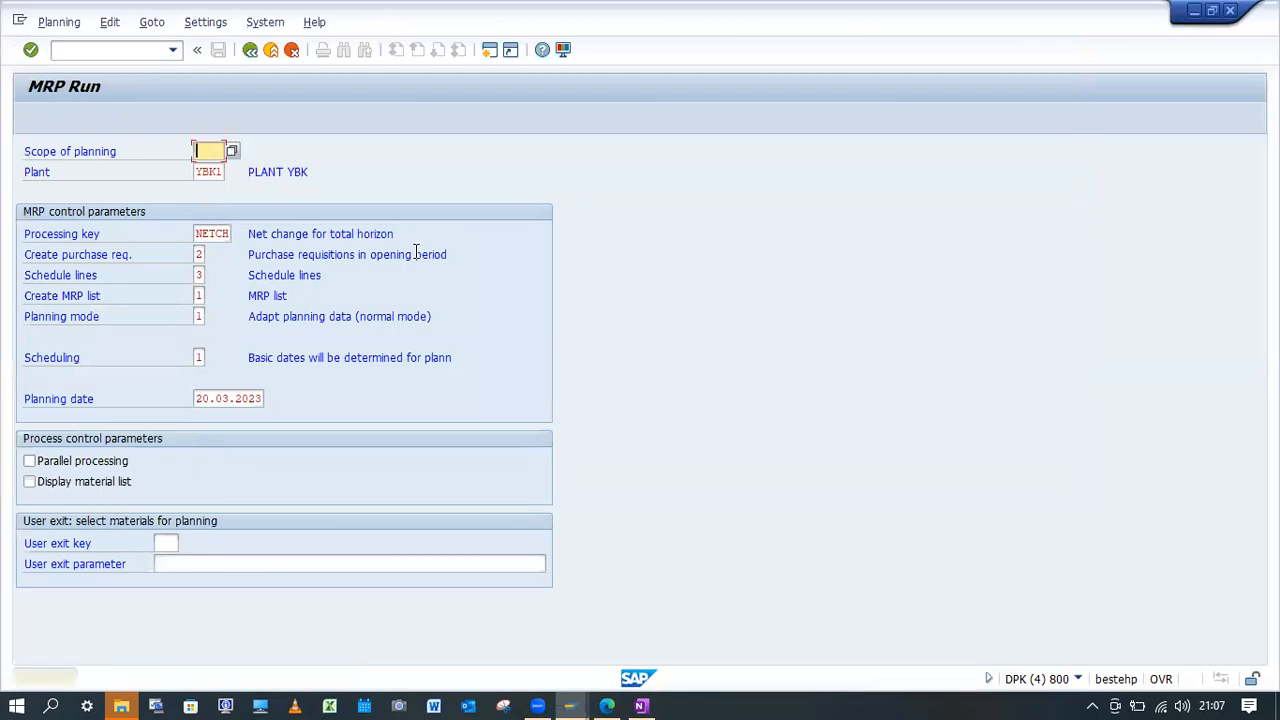
pyautogui.press('Return')
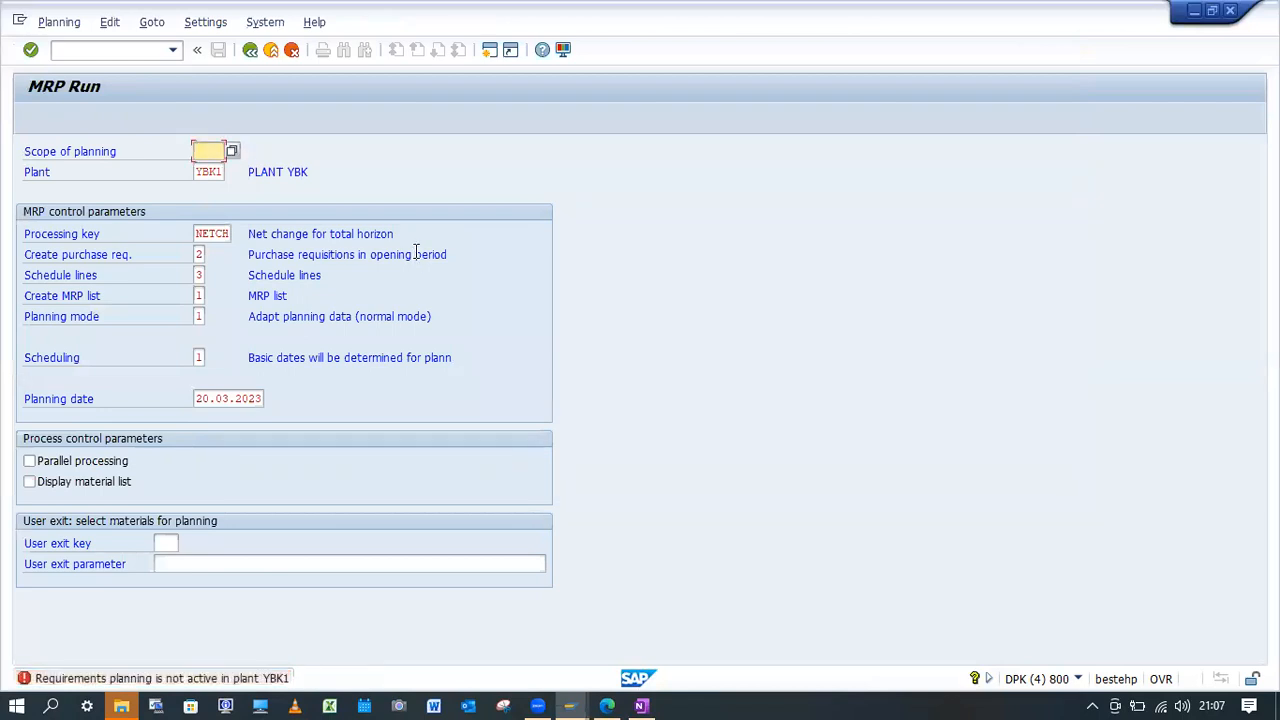
# Restart transaction MD01 and try to execute the MRP run for plant YBK1.
pyautogui.click(129, 50)
pyautogui.write('/nMD')
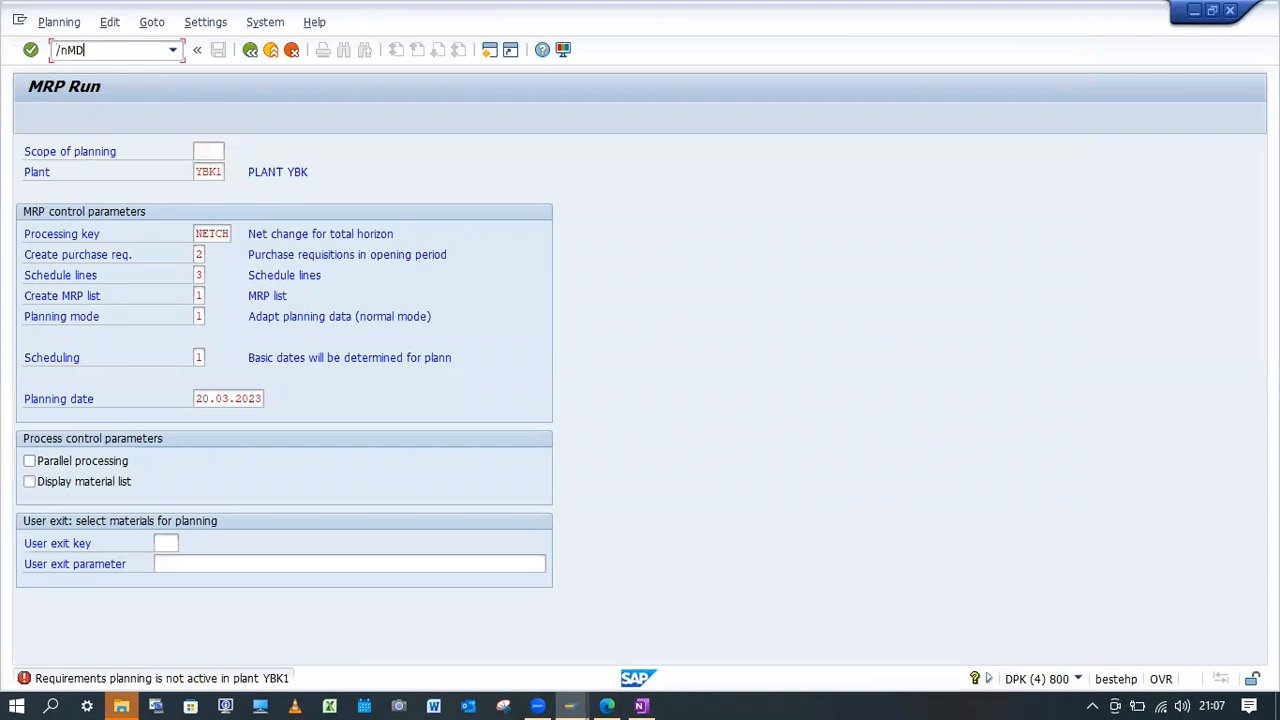
pyautogui.write('01')
pyautogui.press('Return')
pyautogui.press('Return')
pyautogui.press('Return')
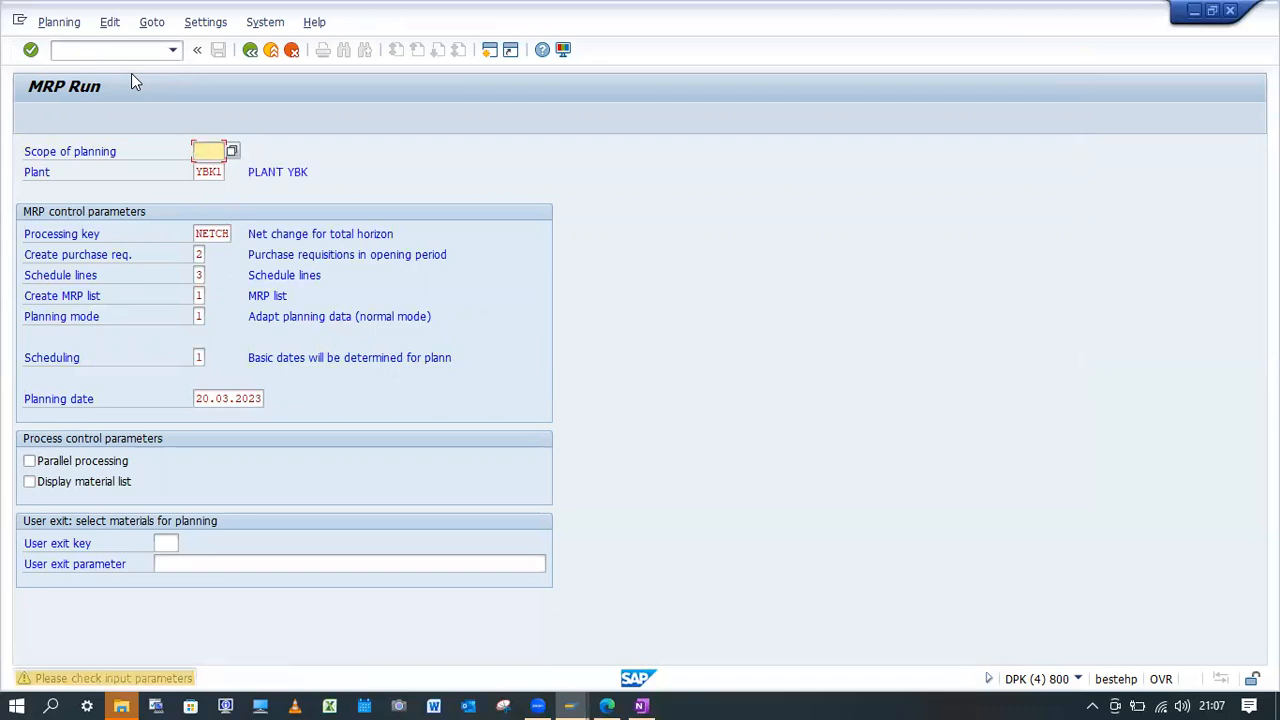
pyautogui.press('Return')
pyautogui.press('Return')
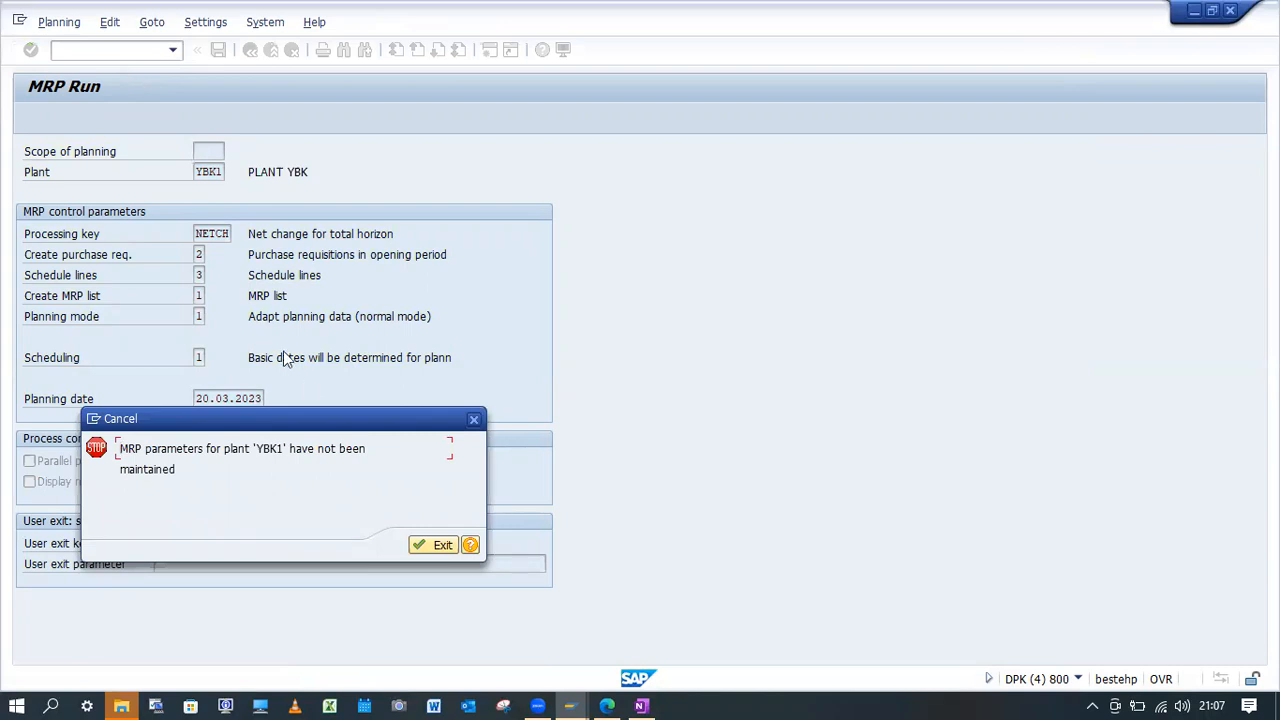
# Read the detailed explanation of the stop message for plant YBK1, close it and exit the message.
pyautogui.click(472, 545)
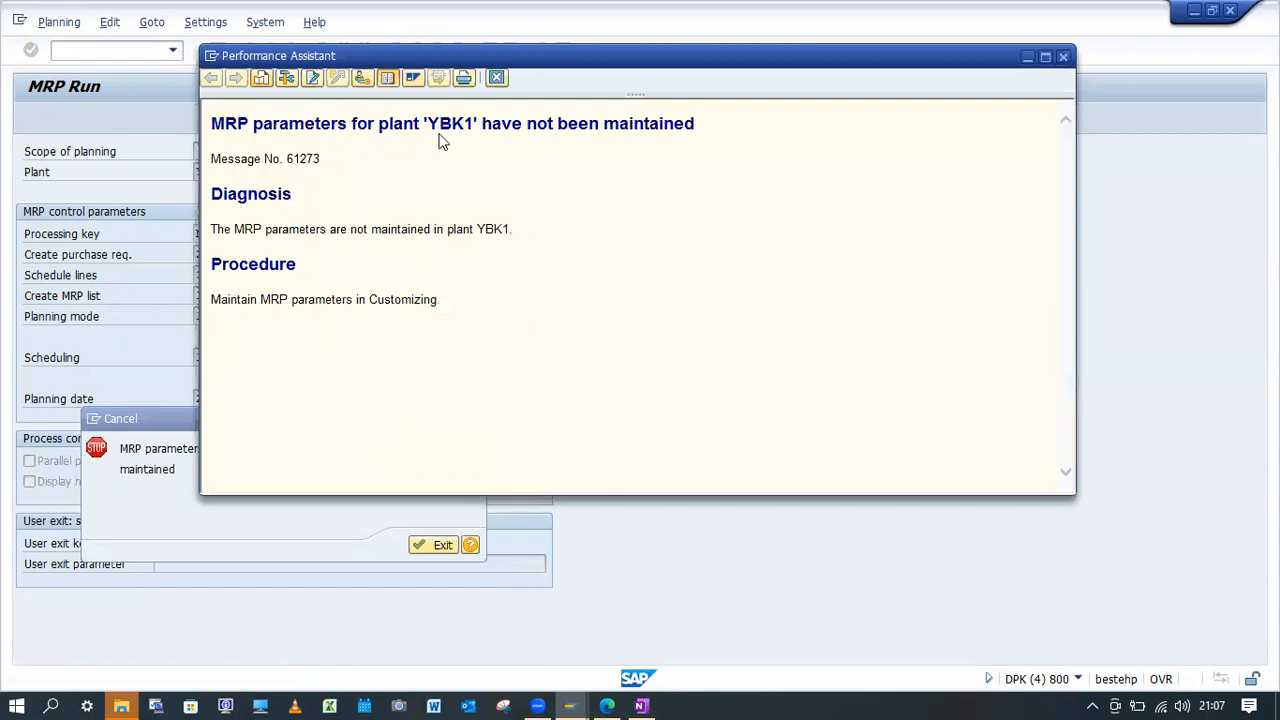
pyautogui.moveTo(476, 124); pyautogui.dragTo(428, 124)
pyautogui.click(1065, 60)
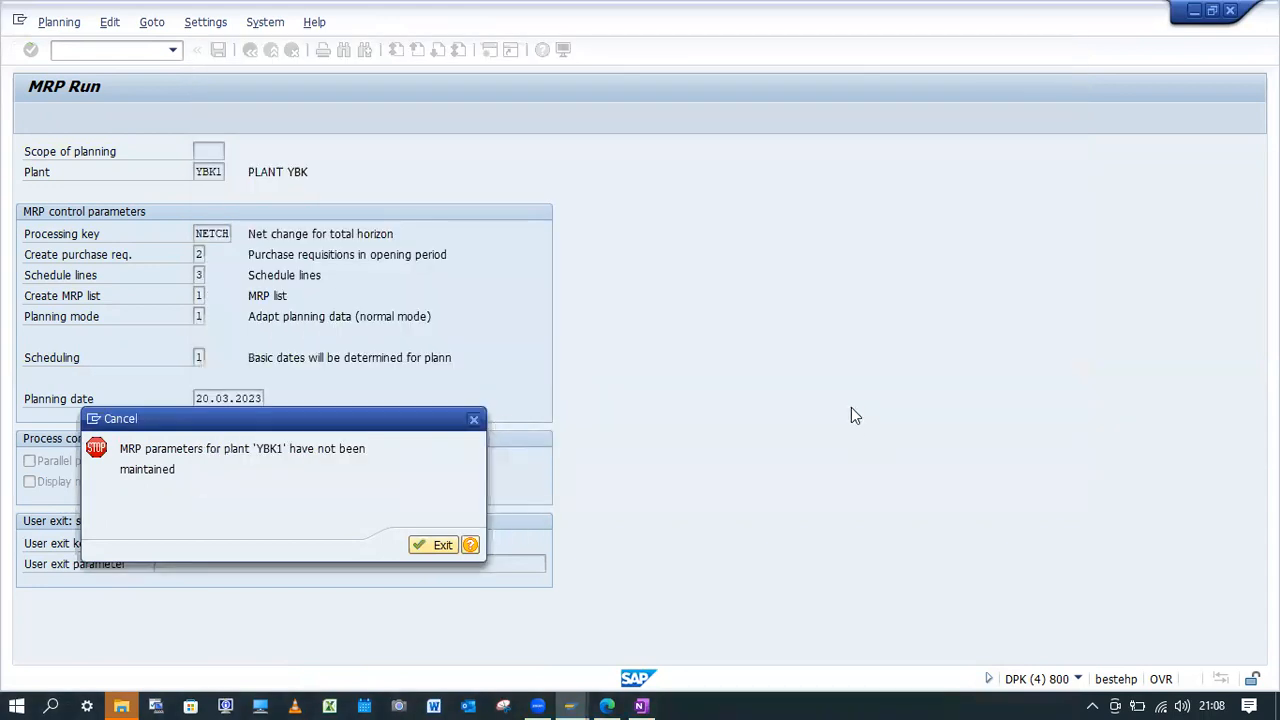
pyautogui.click(452, 544)
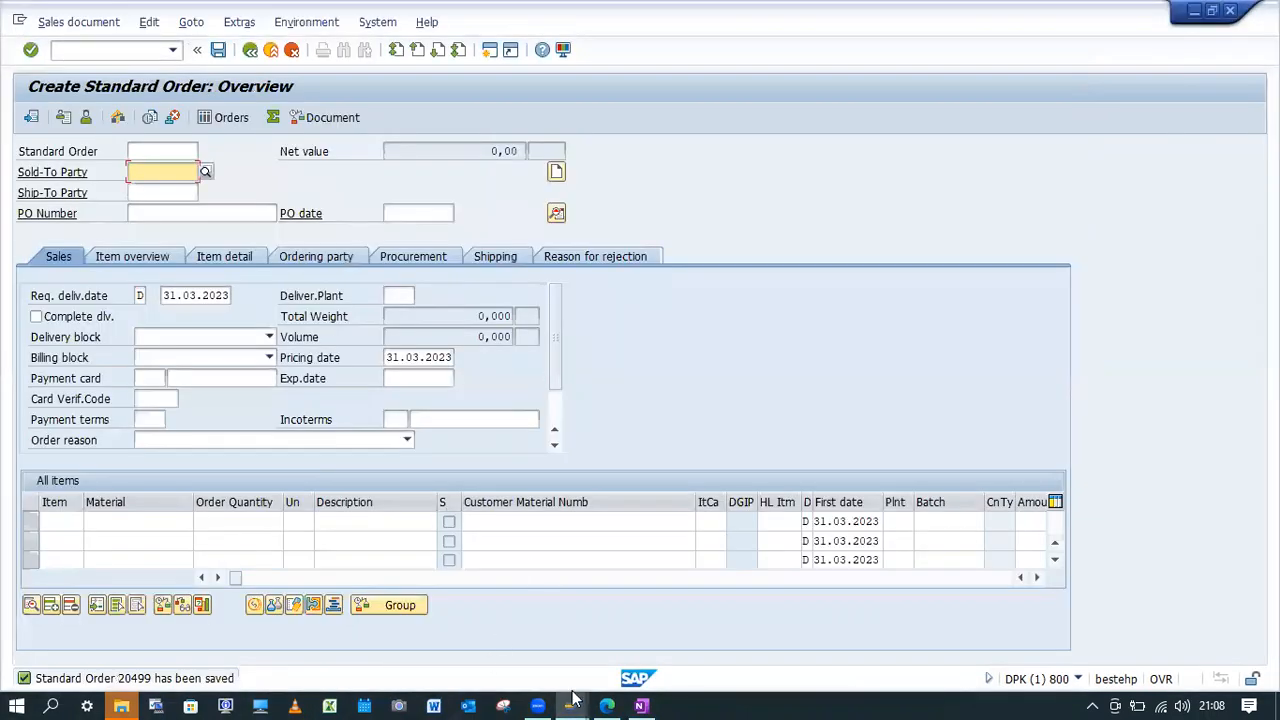
# In the sales order session, restart transaction VA01 and open a new standard order of type OR for sales organization YBK1.
pyautogui.click(133, 47)
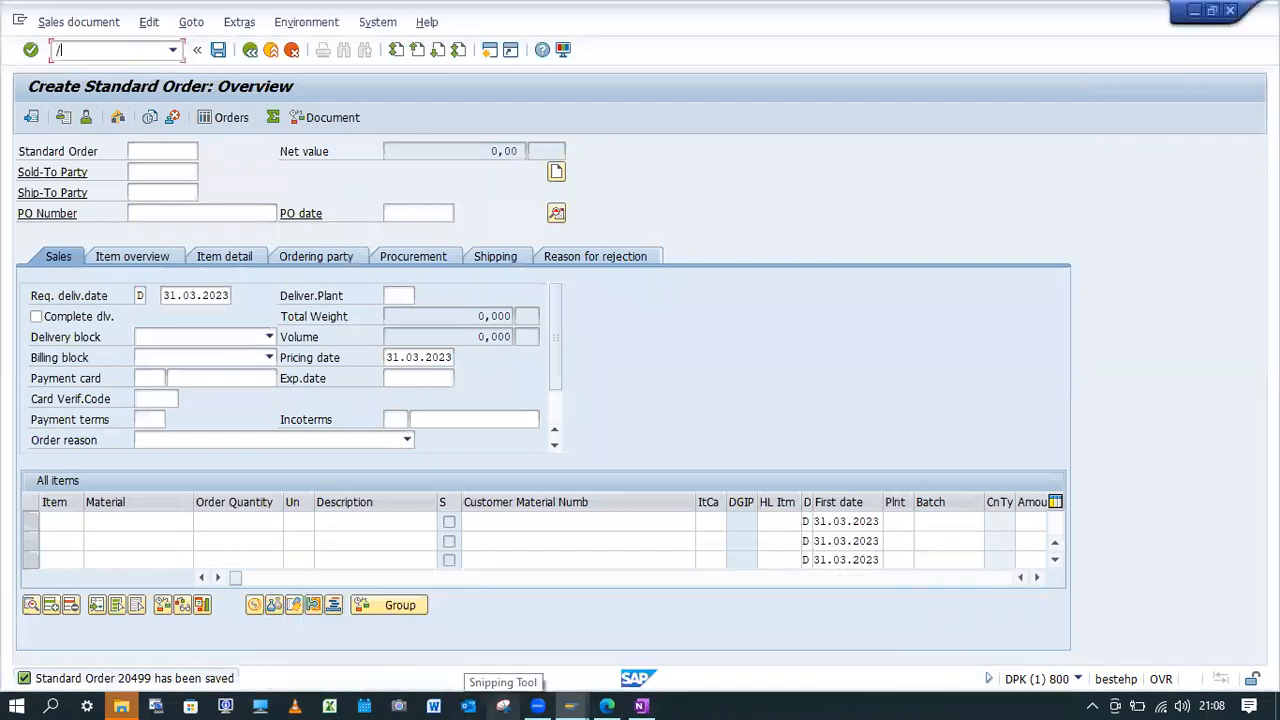
pyautogui.write('/nVA01')
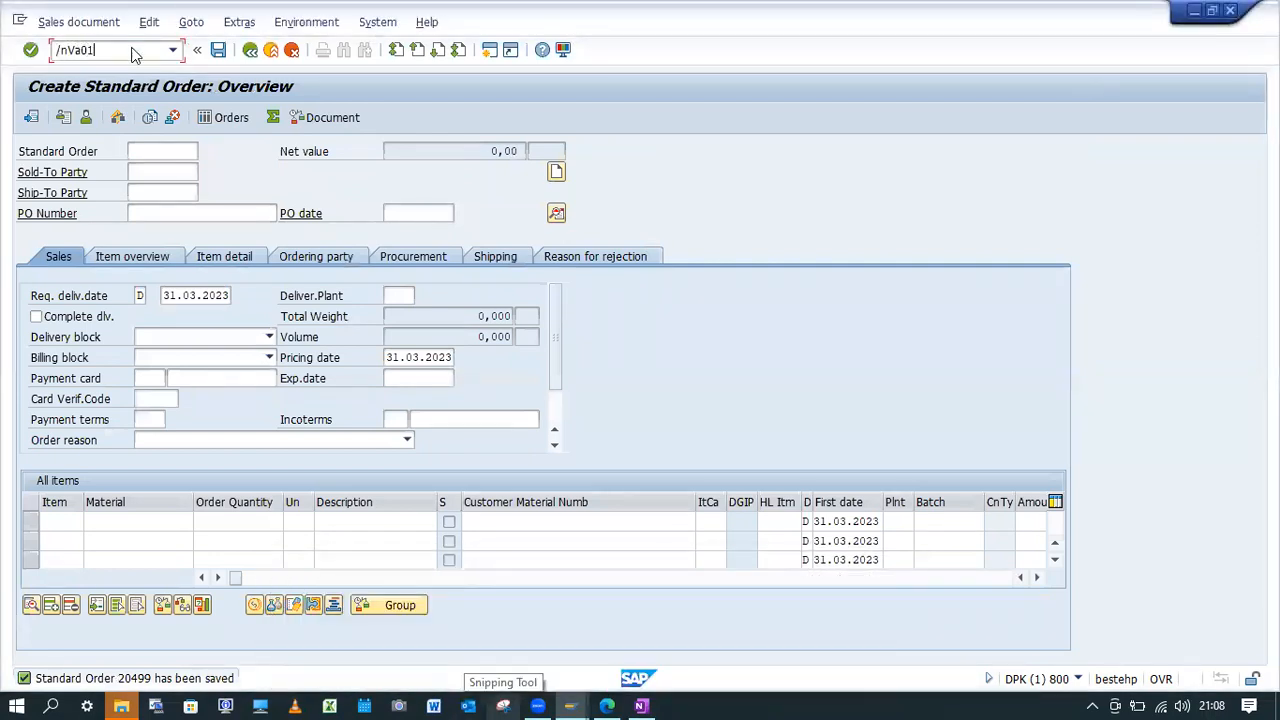
pyautogui.press('Return')
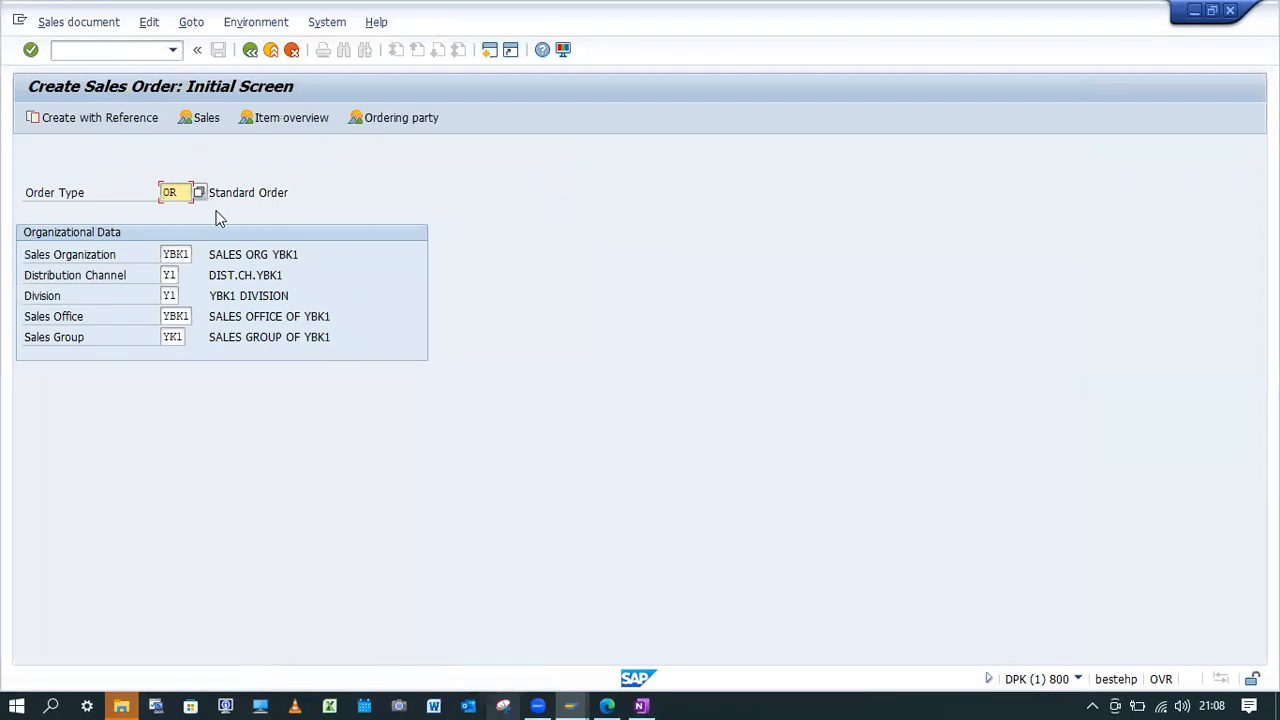
pyautogui.press('Return')
# Enter the sold-to party's customer number, PO number "ATP w/Accumutaion 3", PO date 20.03.2023 and requested delivery date 21.03.2023.
pyautogui.click(168, 192)
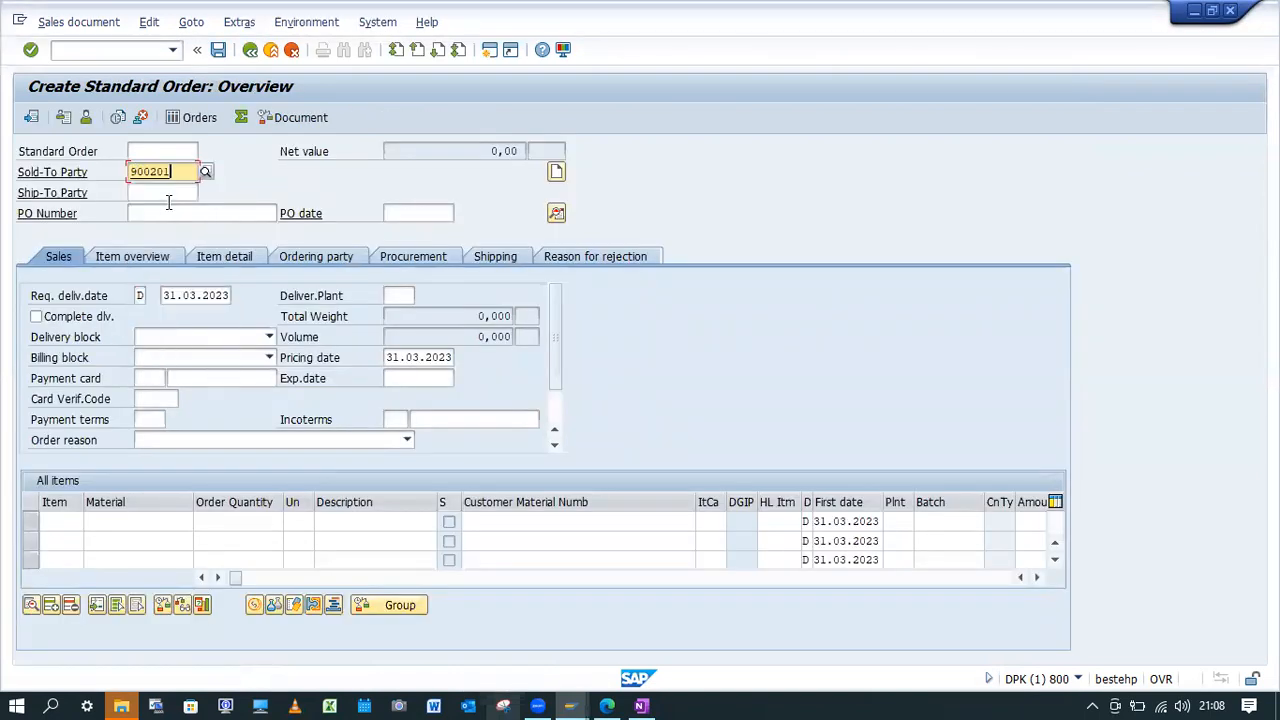
pyautogui.click(170, 211)
pyautogui.press('BackSpace')
pyautogui.click(177, 228)
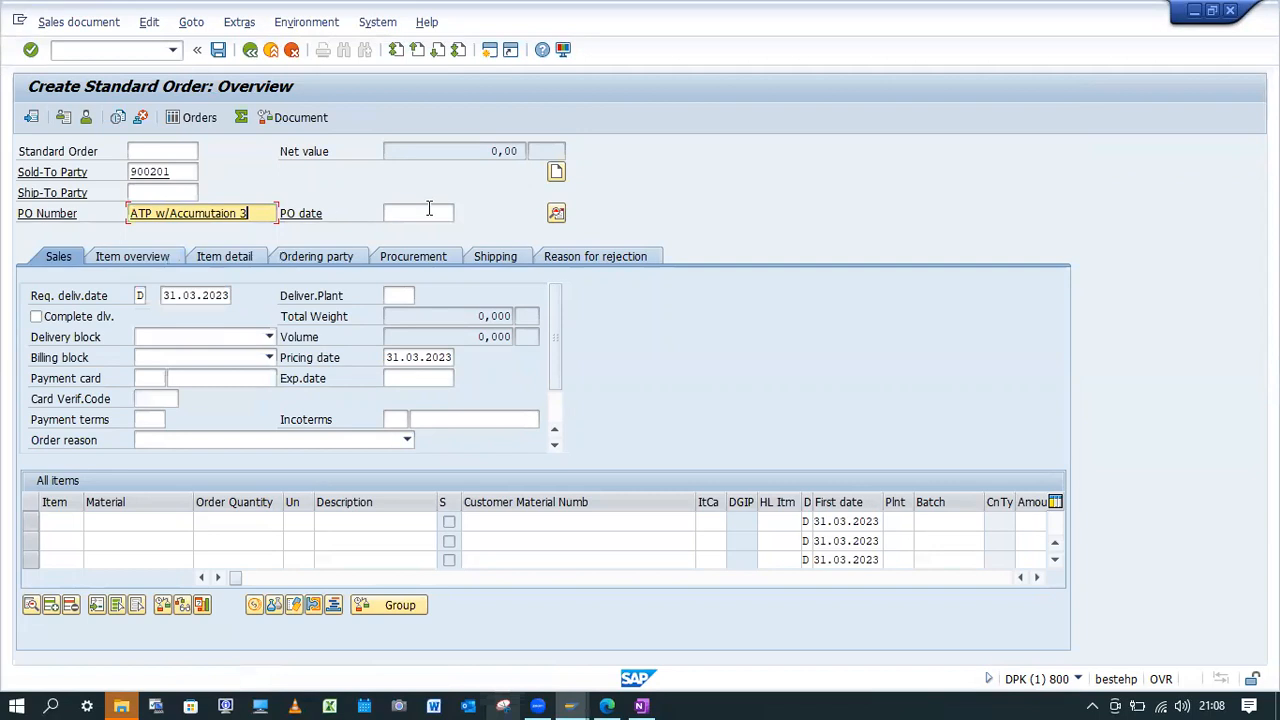
pyautogui.click(429, 208)
pyautogui.press('BackSpace')
pyautogui.click(416, 244)
pyautogui.click(166, 298)
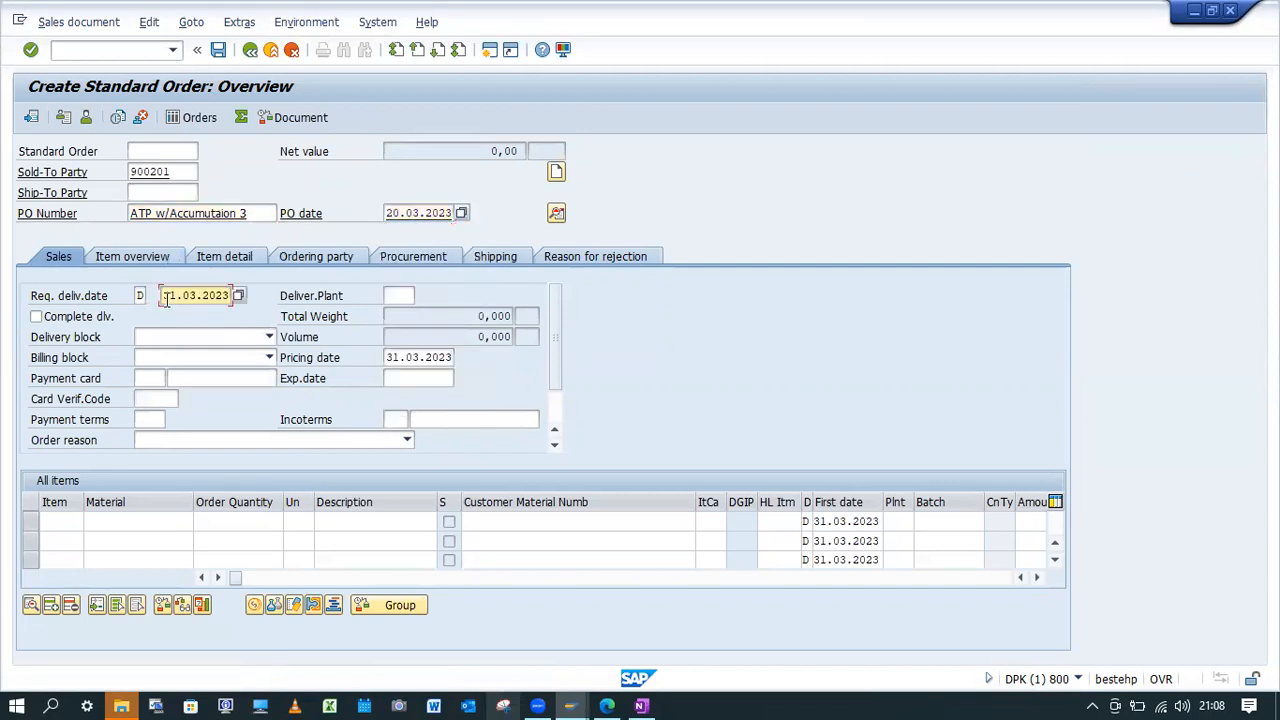
# Add material YBK1-FG01 with order quantity 10 to the standard order and acknowledge the PO number, billing date and checking control messages.
pyautogui.click(134, 521)
pyautogui.press('BackSpace')
pyautogui.click(118, 310)
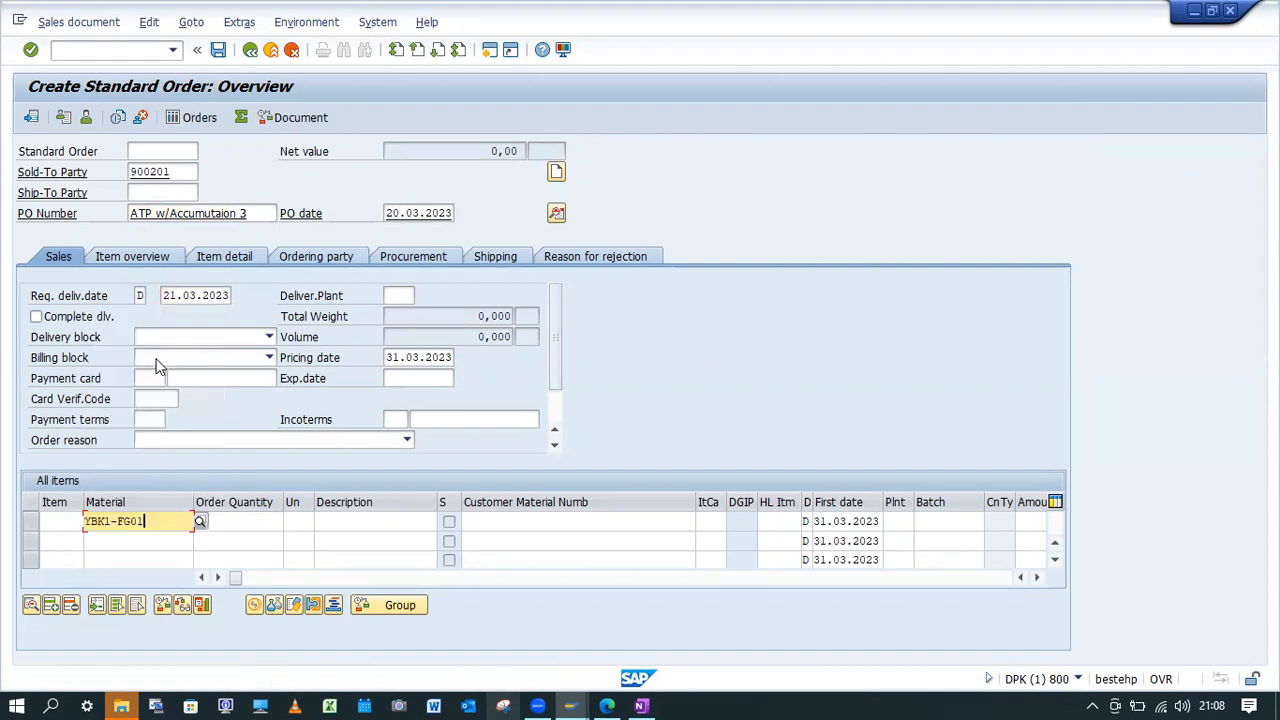
pyautogui.click(260, 521)
pyautogui.write('10')
pyautogui.press('Return')
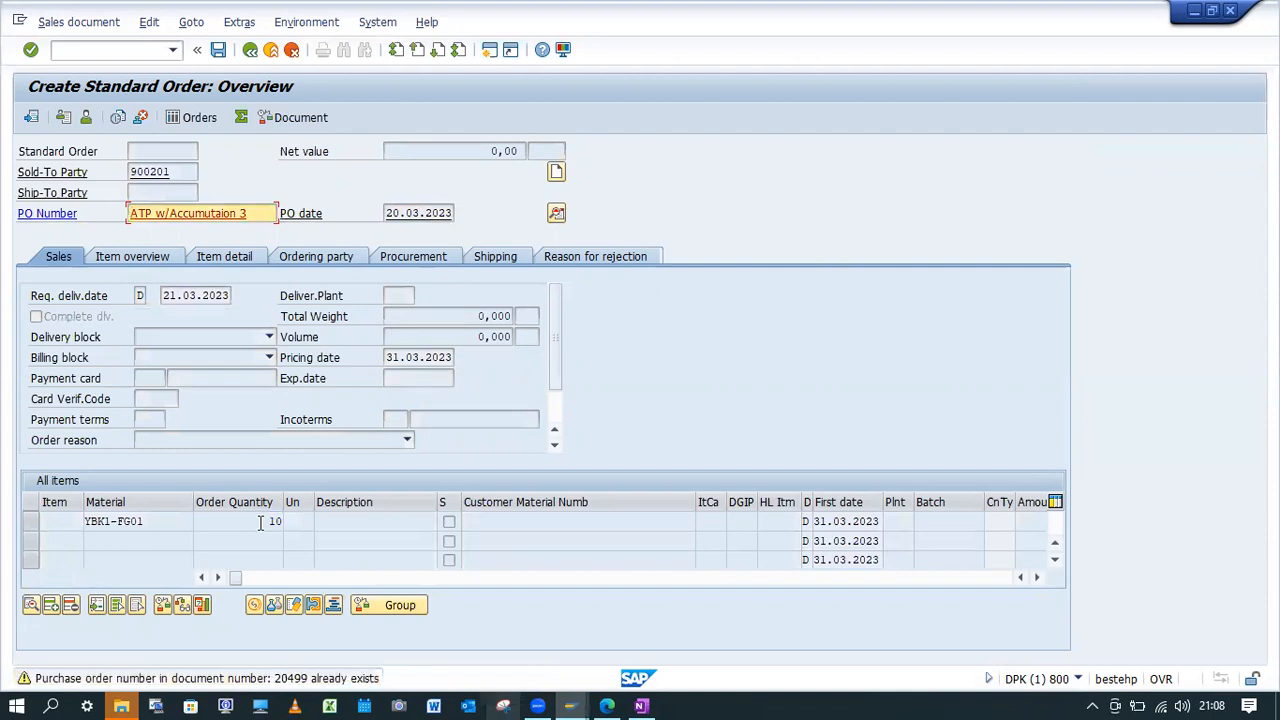
pyautogui.press('Return')
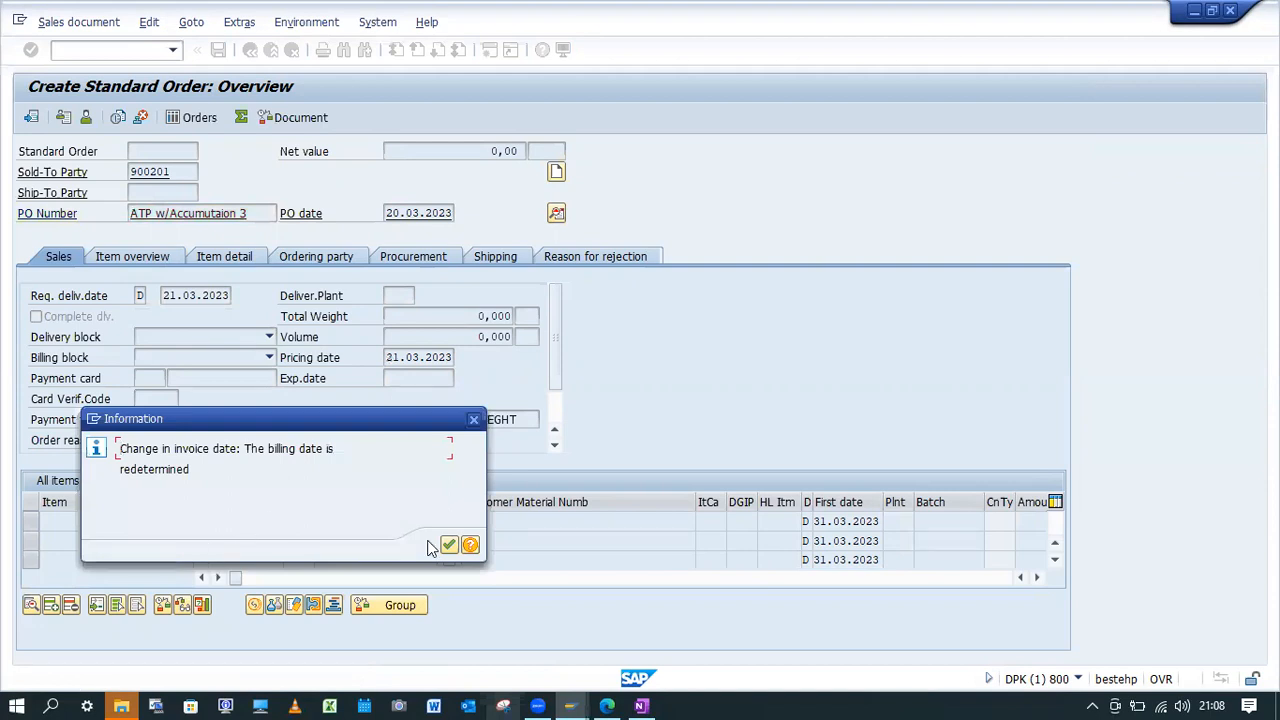
pyautogui.press('Return')
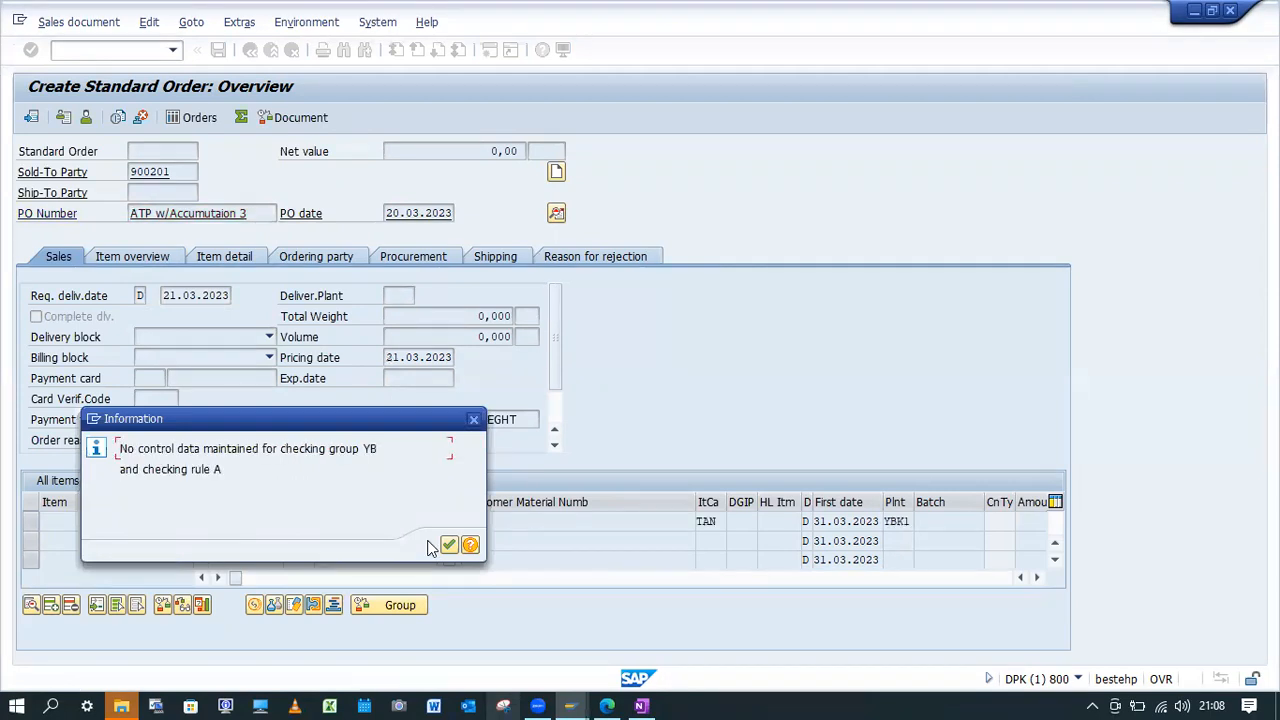
pyautogui.click(447, 545)
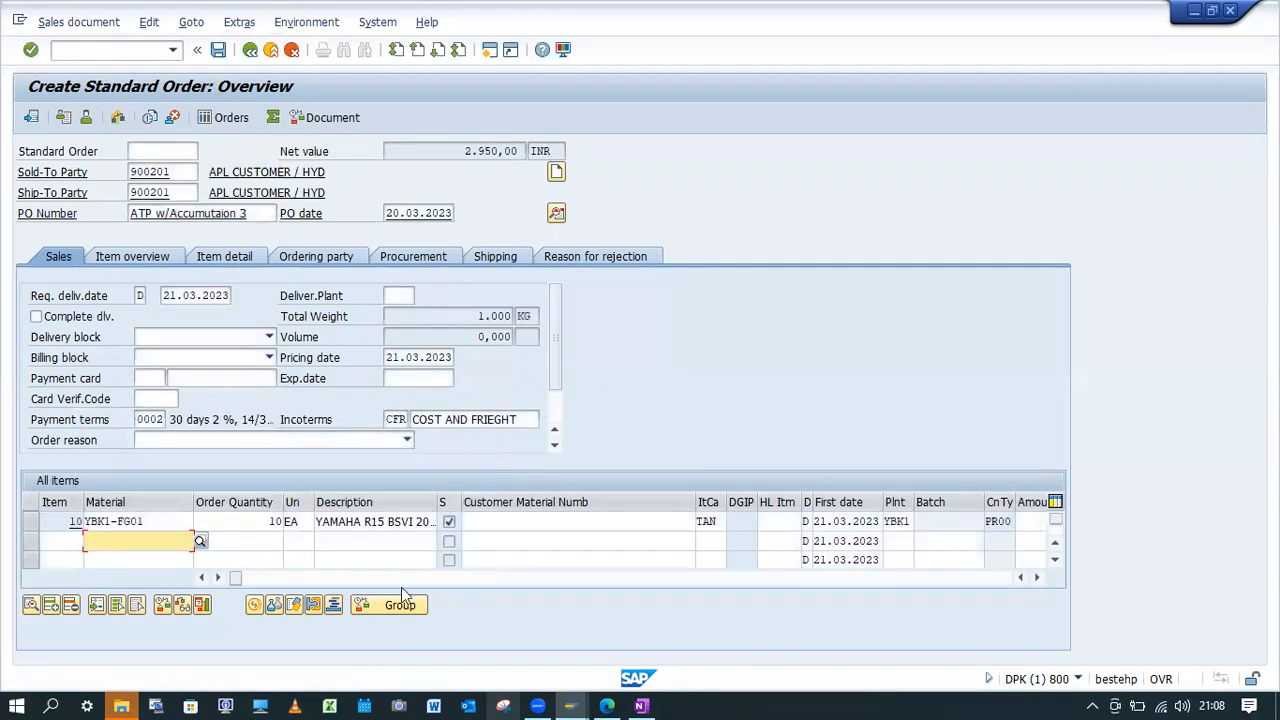
# Open the schedule lines of item 10 and compare the rounded quantity with the confirmed quantity.
pyautogui.doubleClick(168, 530)
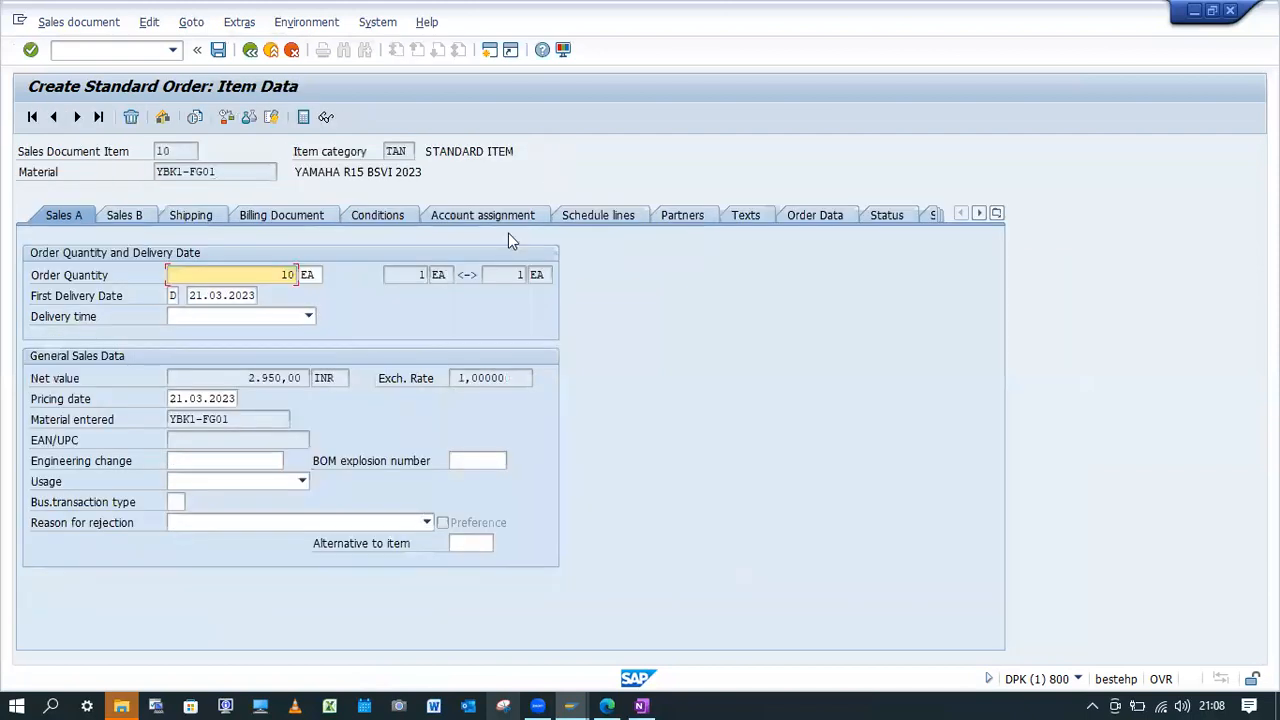
pyautogui.click(596, 216)
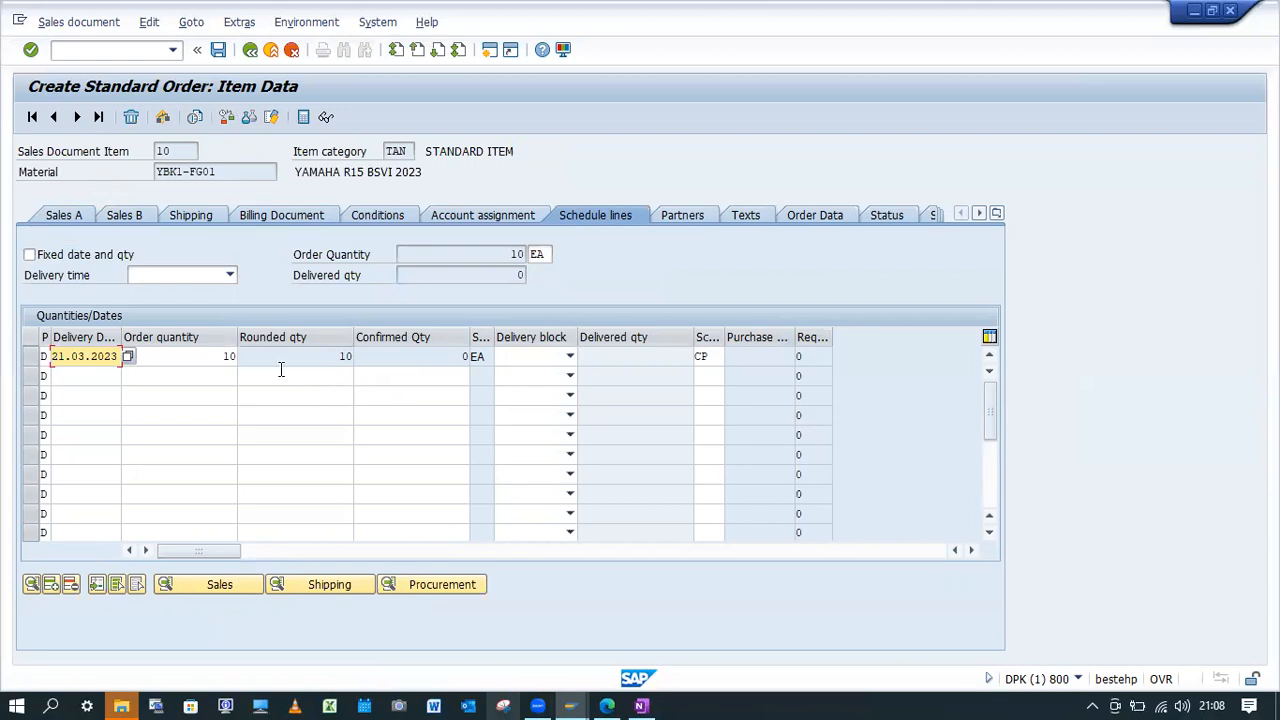
pyautogui.moveTo(333, 357); pyautogui.dragTo(390, 350)
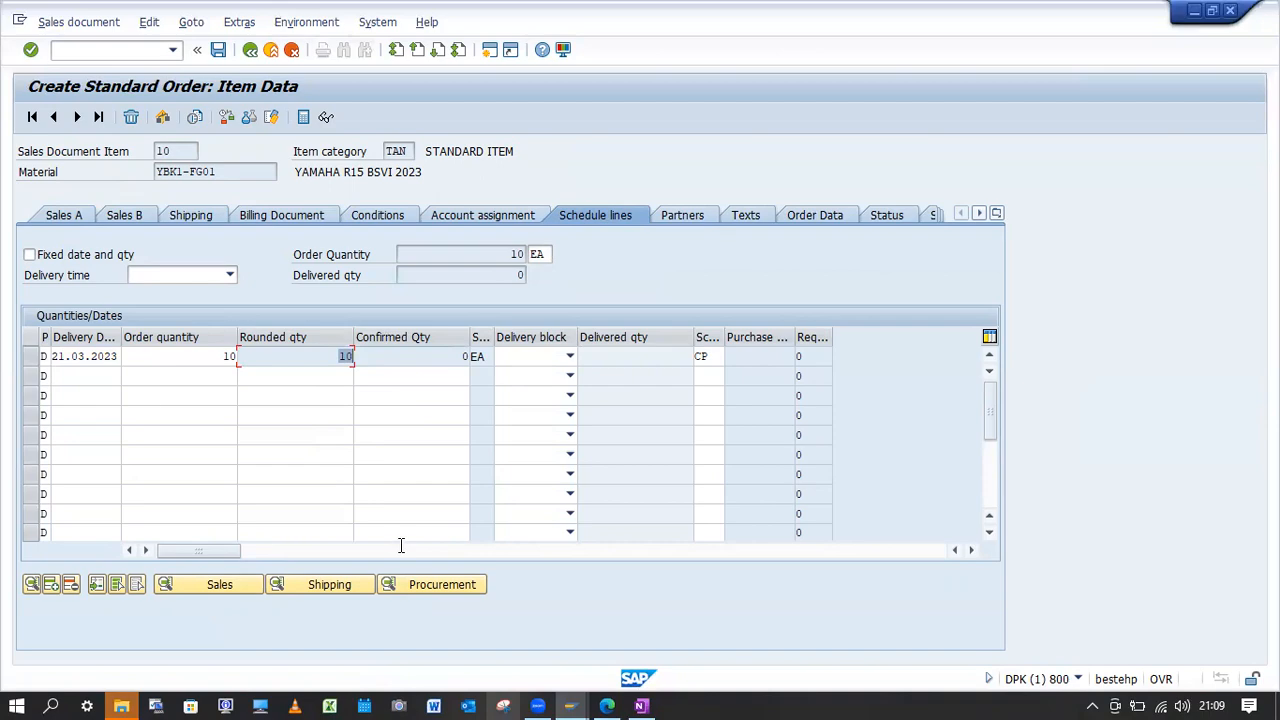
# Switch to the OneNote notes and read the stock and sales order example explaining the accumulation '3' setting.
pyautogui.hotkey('alt', 'Tab')
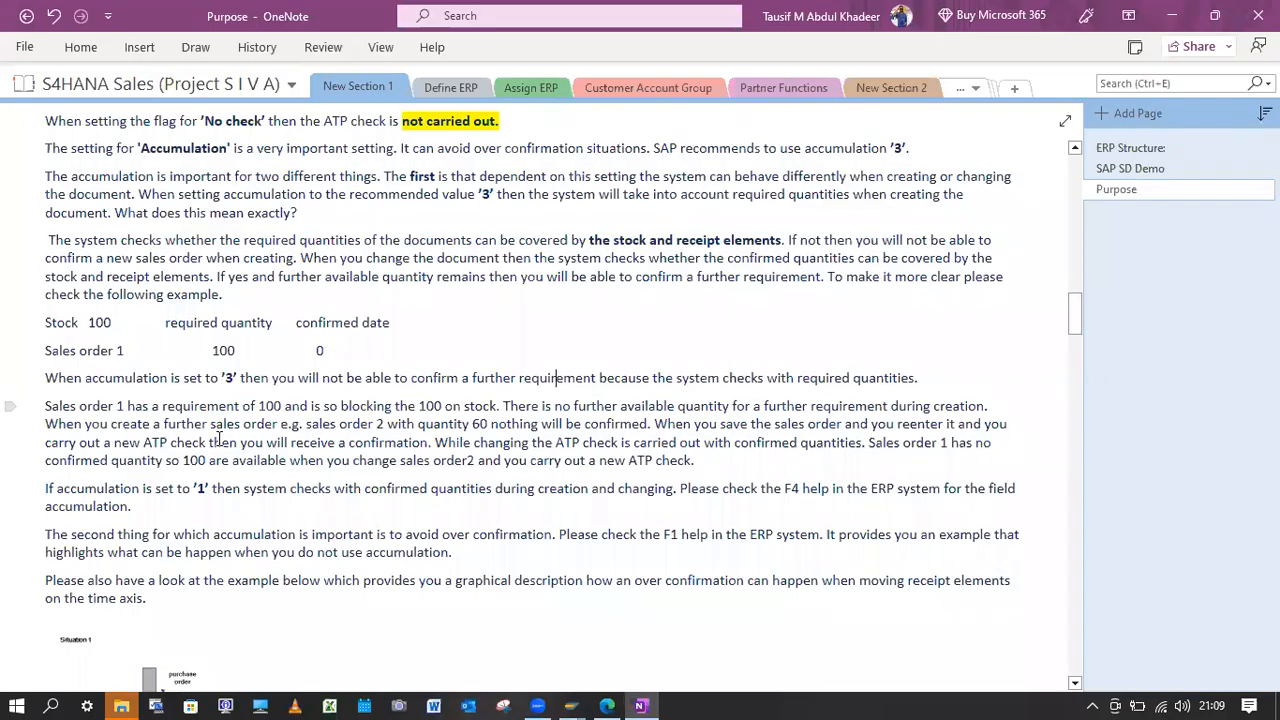
pyautogui.moveTo(45, 322); pyautogui.dragTo(348, 352)
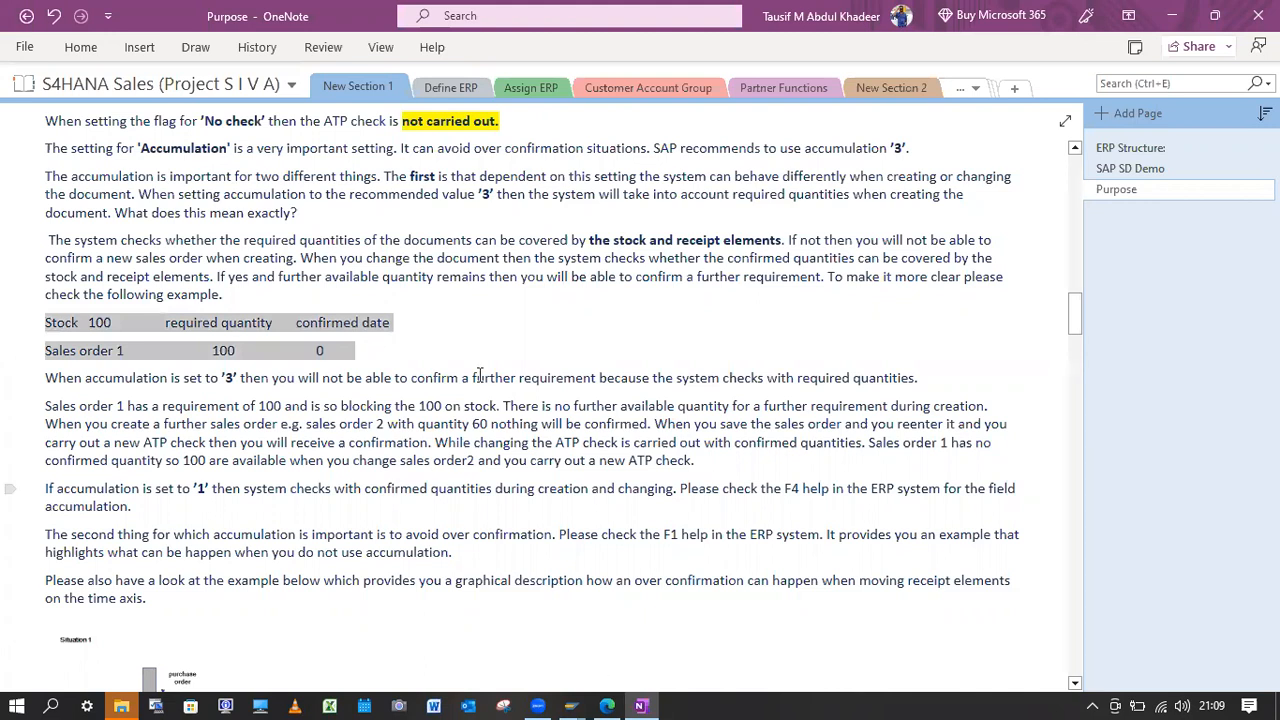
pyautogui.click(348, 351)
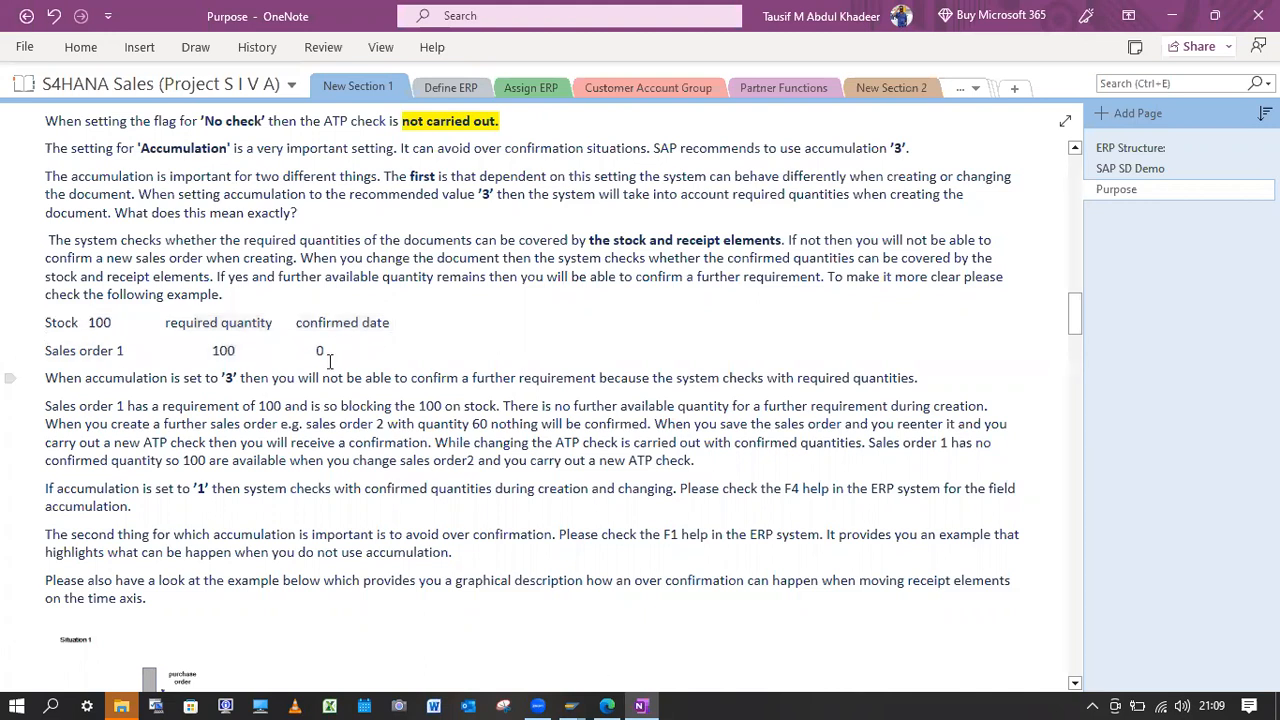
pyautogui.moveTo(348, 351); pyautogui.dragTo(37, 322)
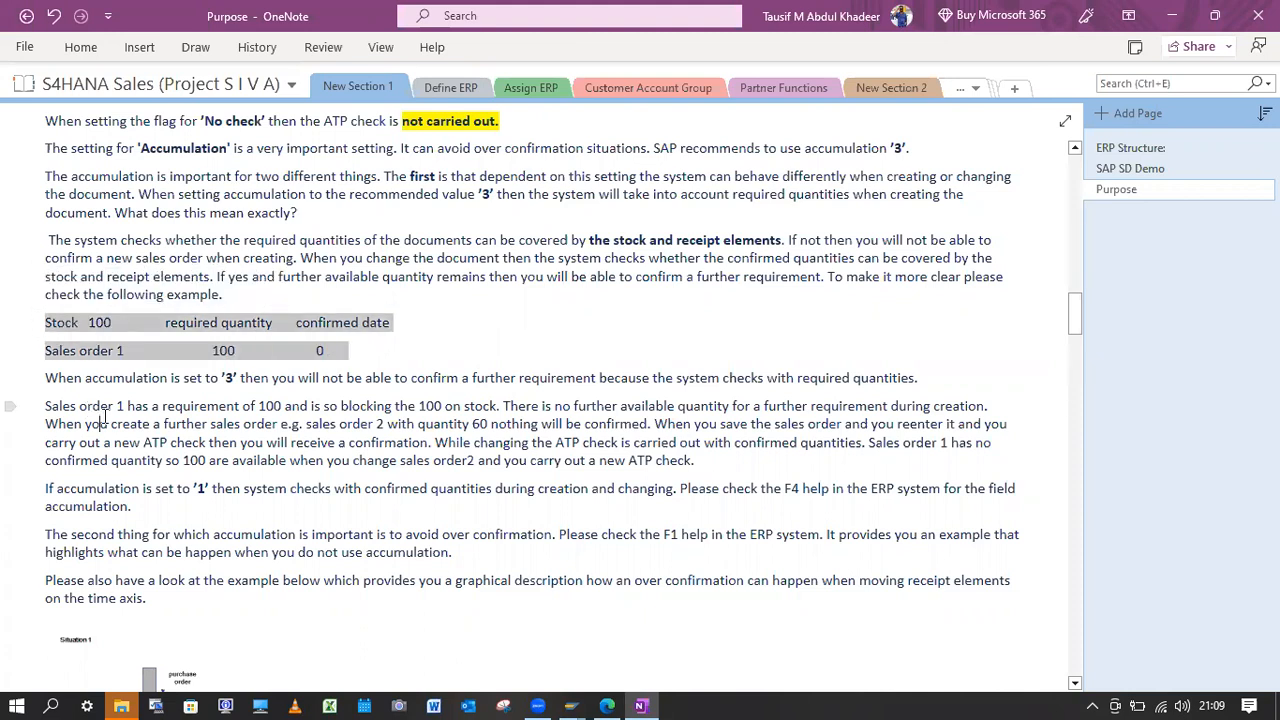
pyautogui.click(170, 379)
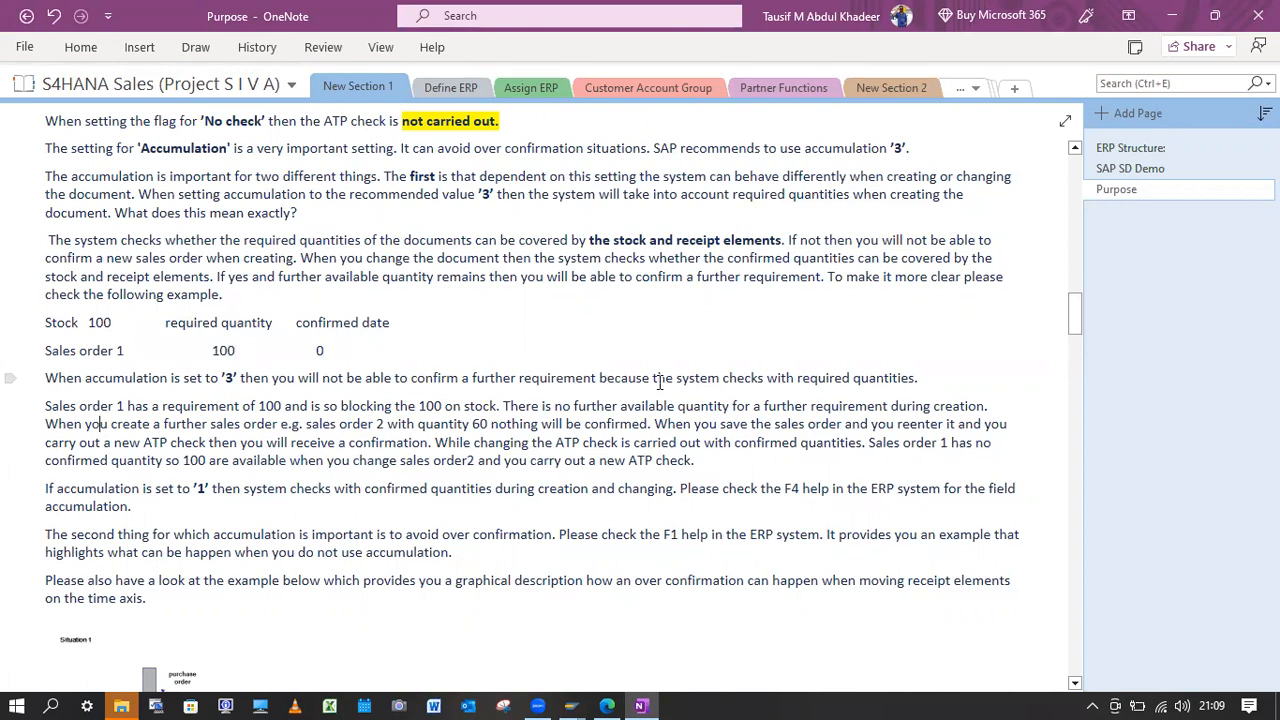
pyautogui.moveTo(918, 380); pyautogui.dragTo(676, 380)
pyautogui.click(612, 442)
pyautogui.moveTo(220, 379); pyautogui.dragTo(237, 375)
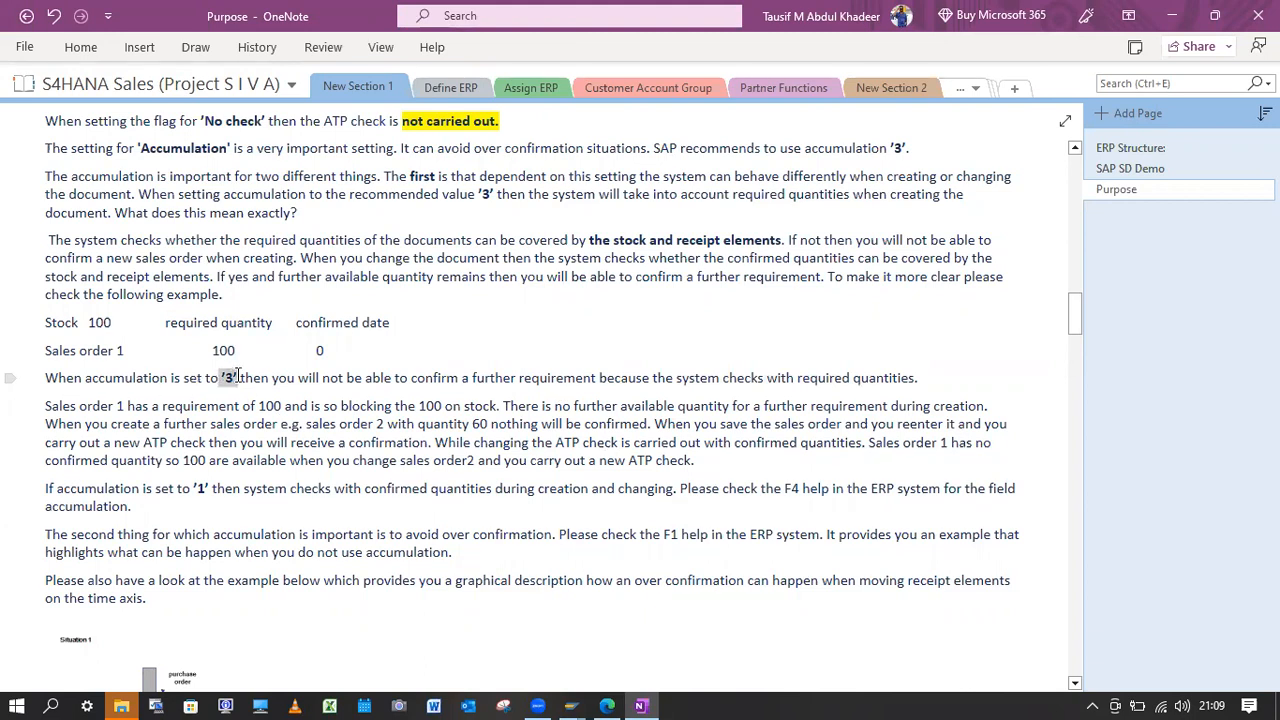
pyautogui.click(237, 406)
# Return to the SAP Availability Check Control view, clear the accumulation value for checking group YB and save.
pyautogui.hotkey('alt', 'Tab')
pyautogui.click(500, 488)
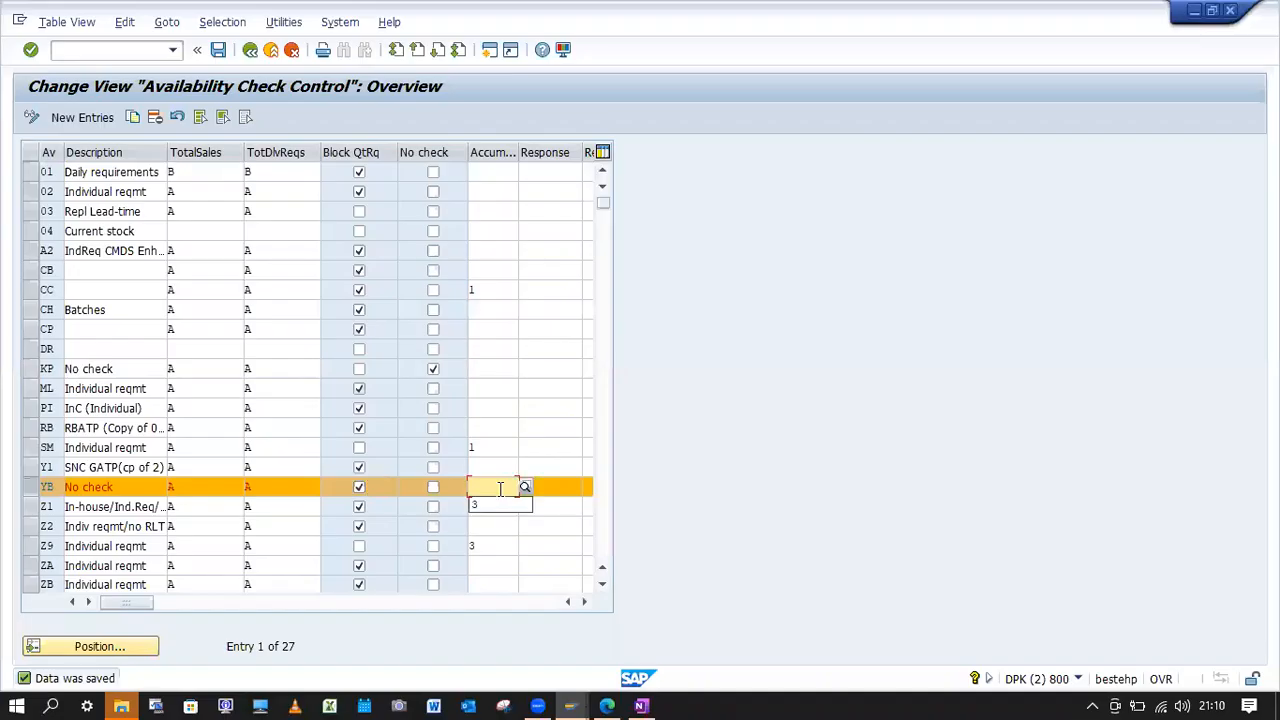
pyautogui.press('BackSpace')
pyautogui.click(218, 49)
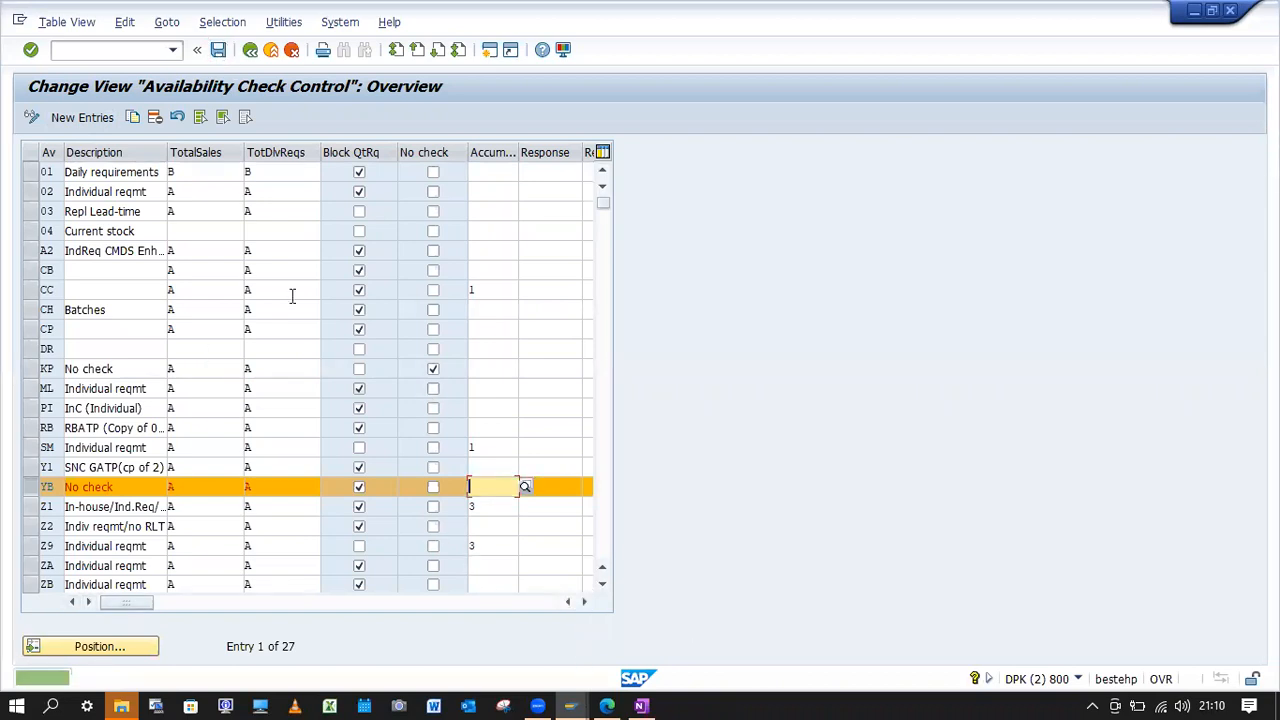
# Switch to the sales order session and start a new standard order.
pyautogui.hotkey('alt', 'Tab')
pyautogui.click(113, 46)
pyautogui.write('/')
pyautogui.write('1')
pyautogui.press('Return')
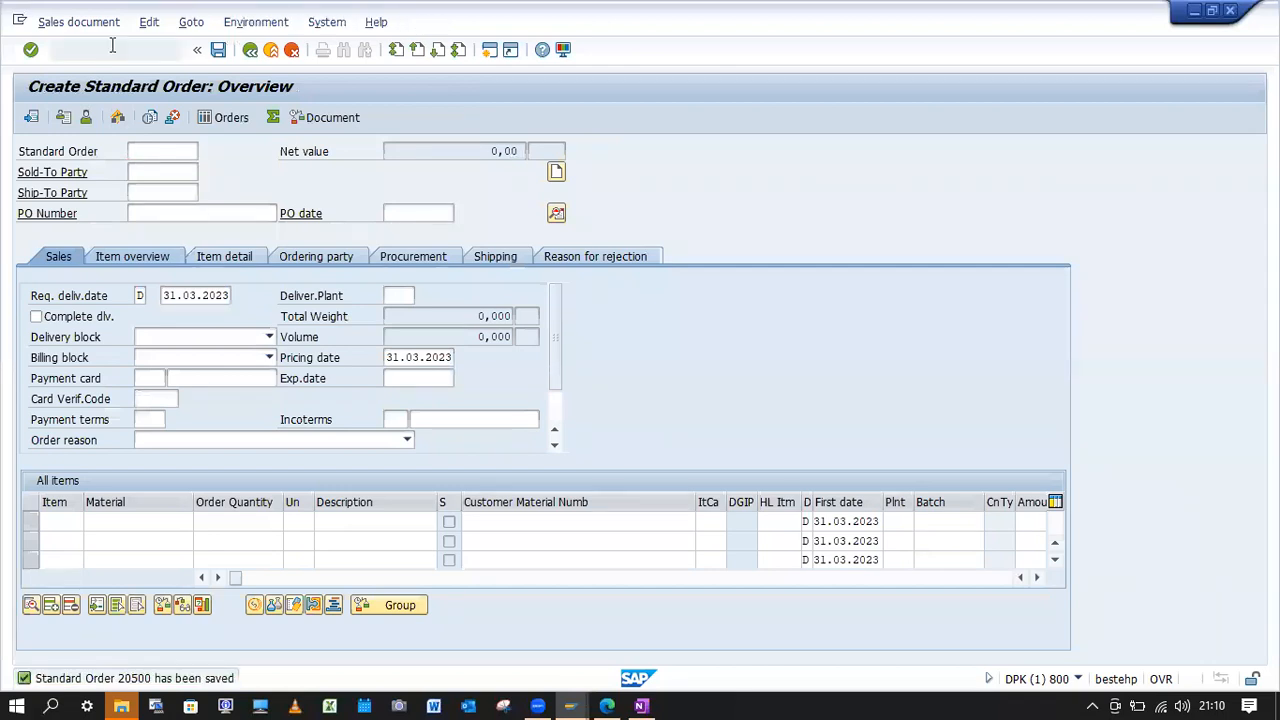
pyautogui.press('Return')
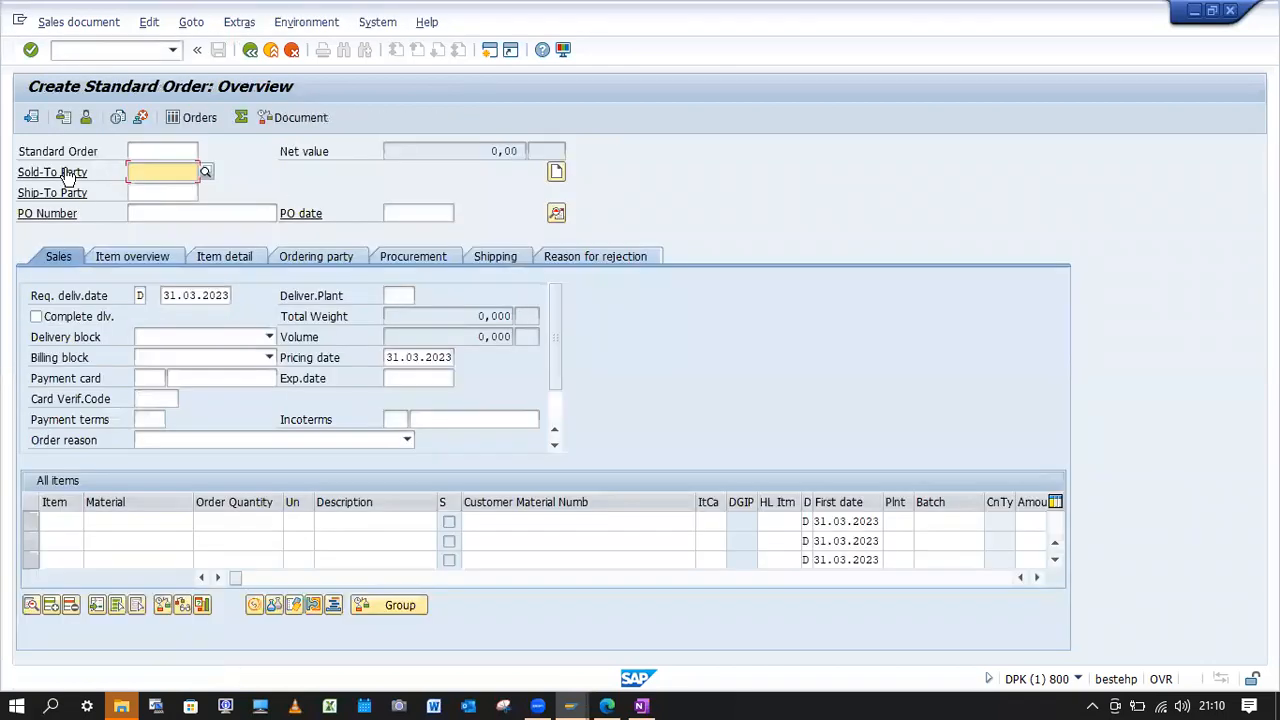
# Enter the sold-to party's customer number, PO number "ATP w/Accumutaion 3", PO date 20.03.2023 and requested delivery date 21.03.2023 in the new order.
pyautogui.press('space')
pyautogui.click(174, 191)
pyautogui.click(168, 218)
pyautogui.write('ATP w/Accumutaion 3')
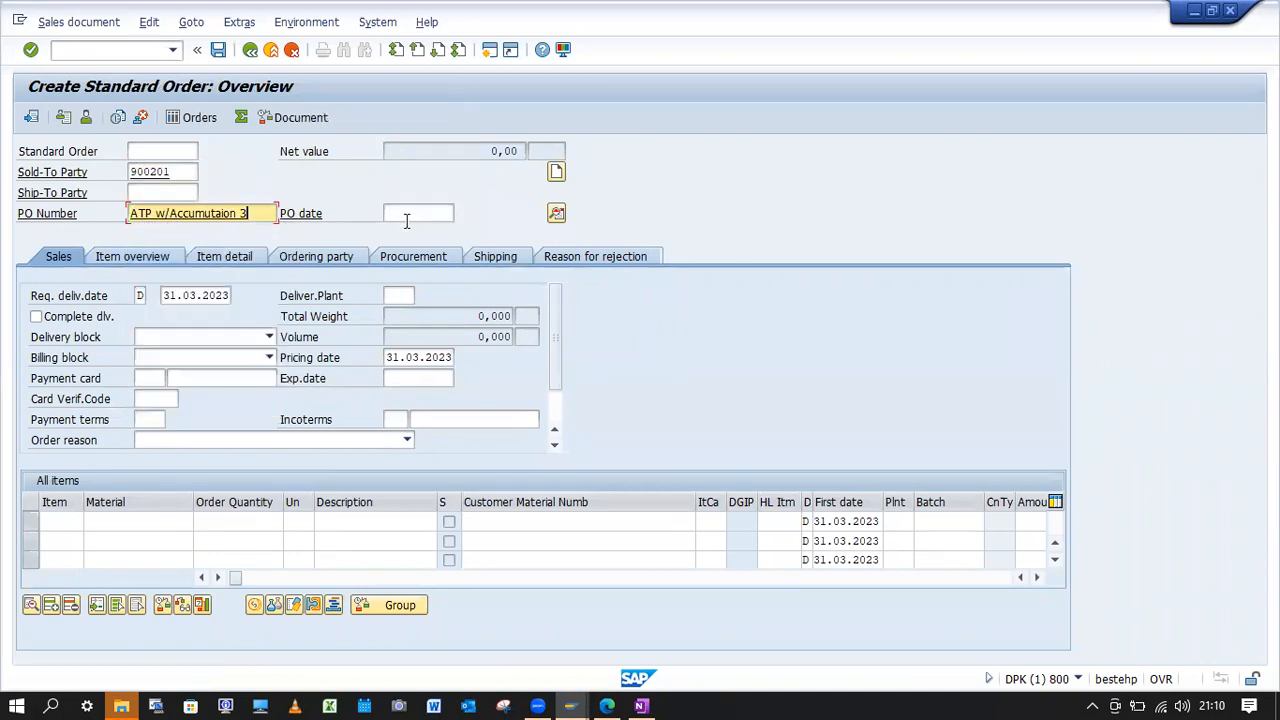
pyautogui.click(403, 213)
pyautogui.click(393, 234)
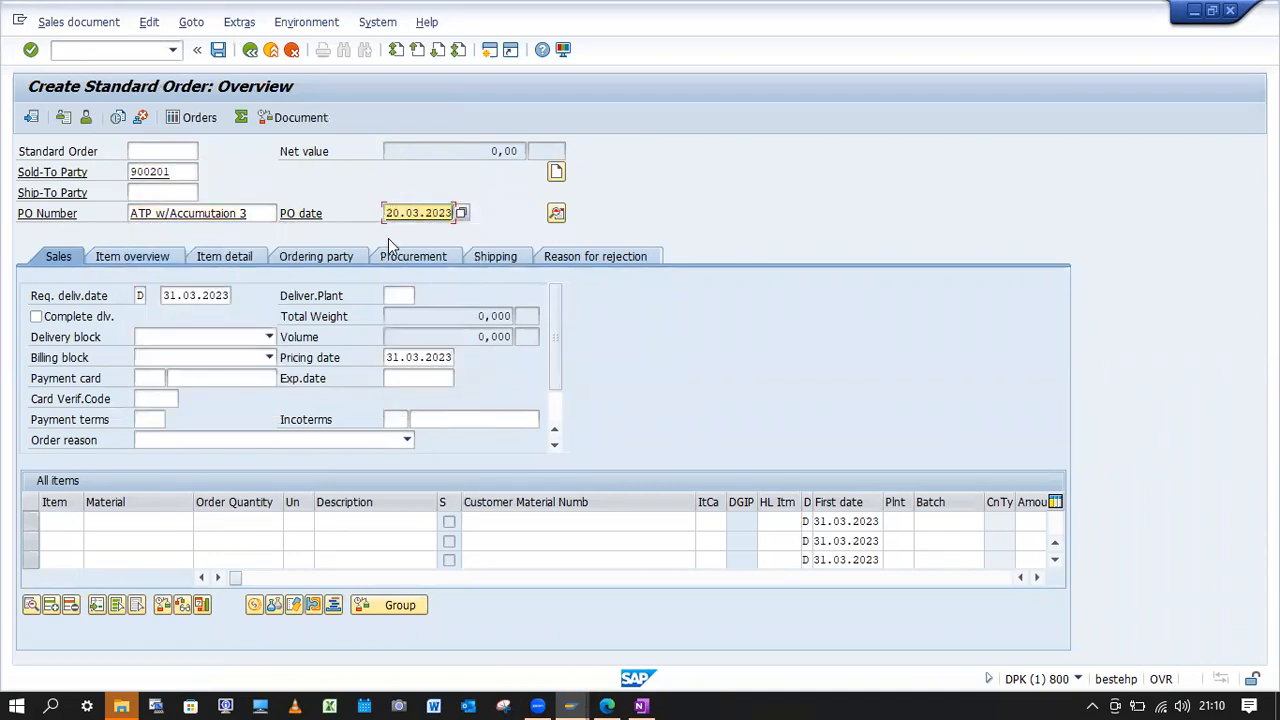
pyautogui.click(169, 299)
pyautogui.write('2')
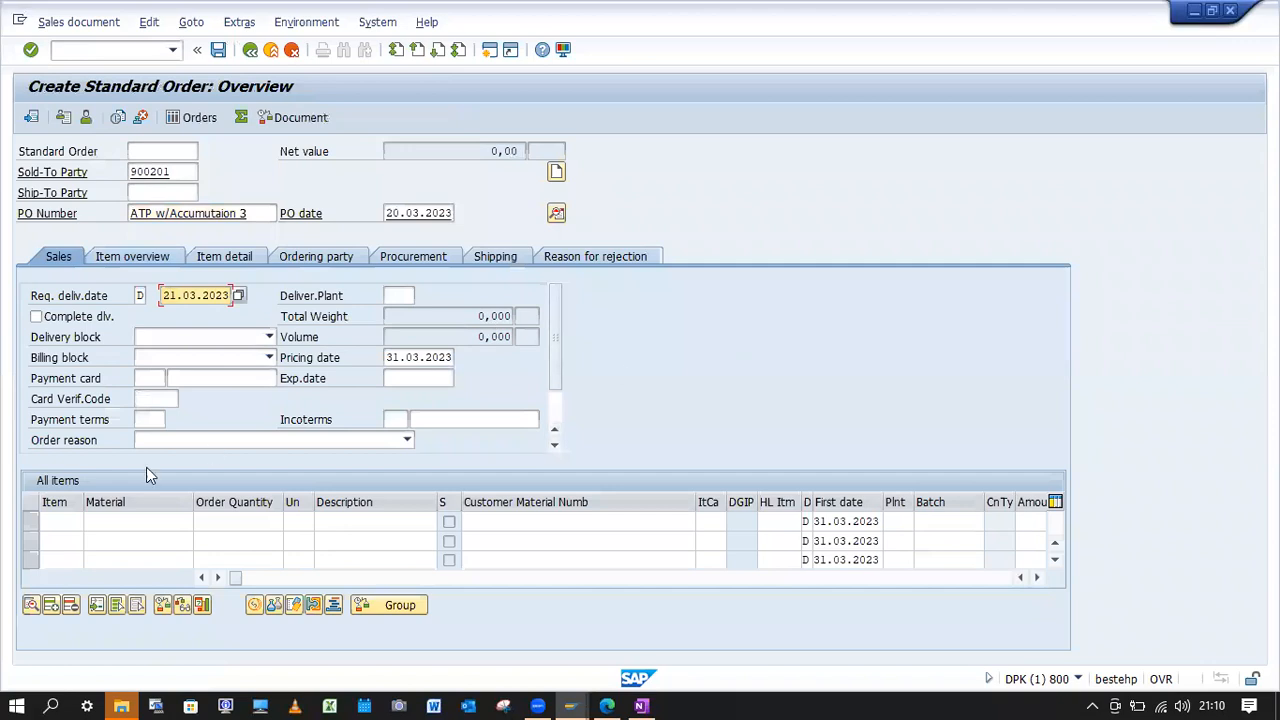
# Enter material YBK1-FG01 with order quantity 10 as the new order's item and confirm the messages.
pyautogui.click(139, 515)
pyautogui.write('YBK1-FG01')
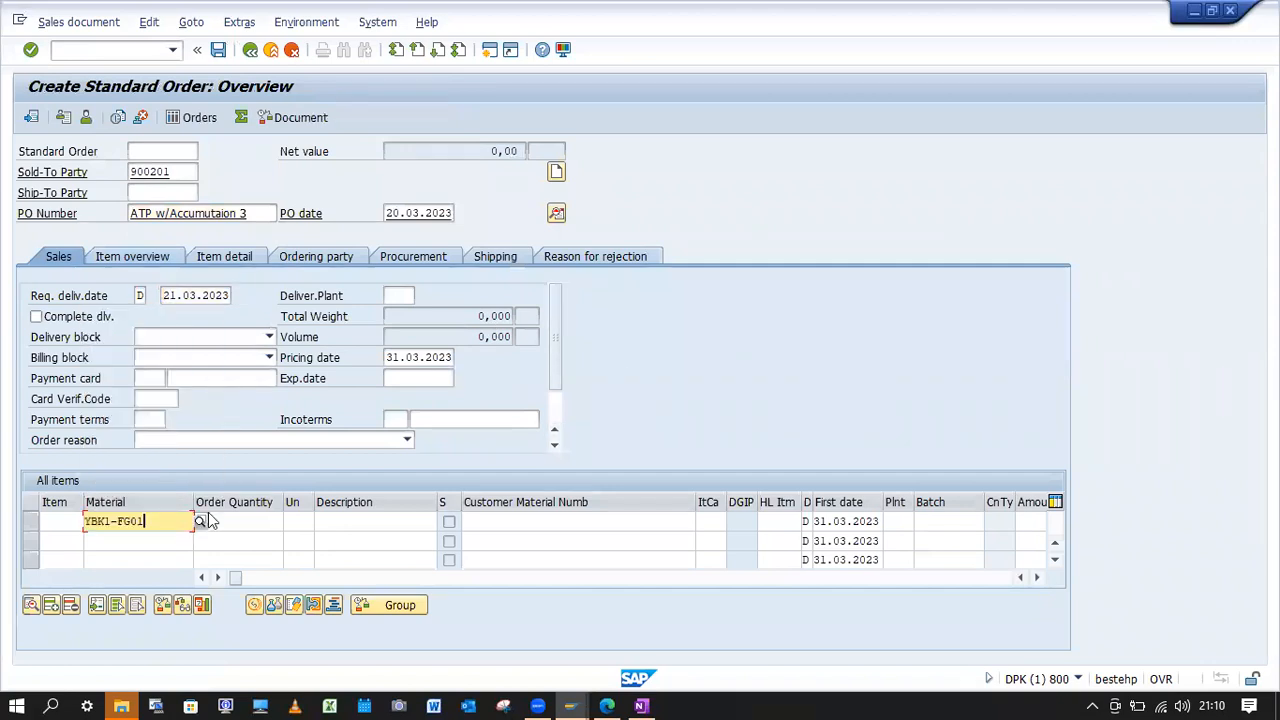
pyautogui.click(249, 521)
pyautogui.write('10')
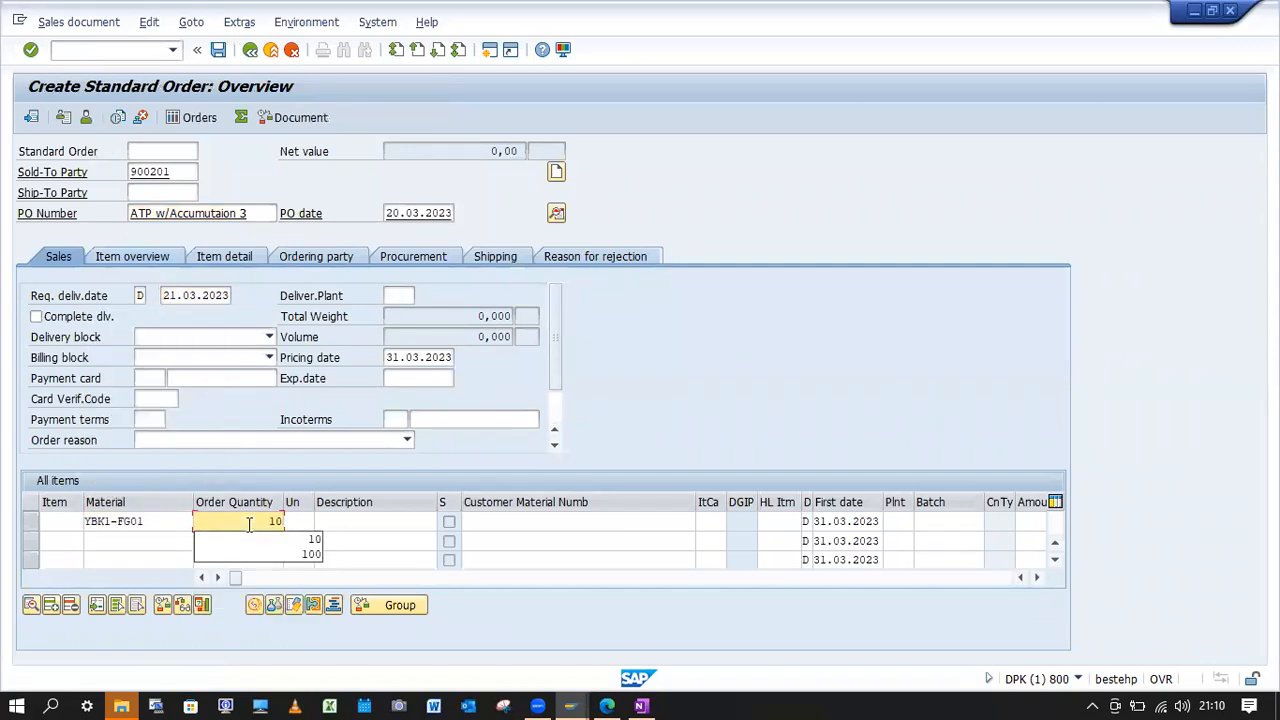
pyautogui.press('Return')
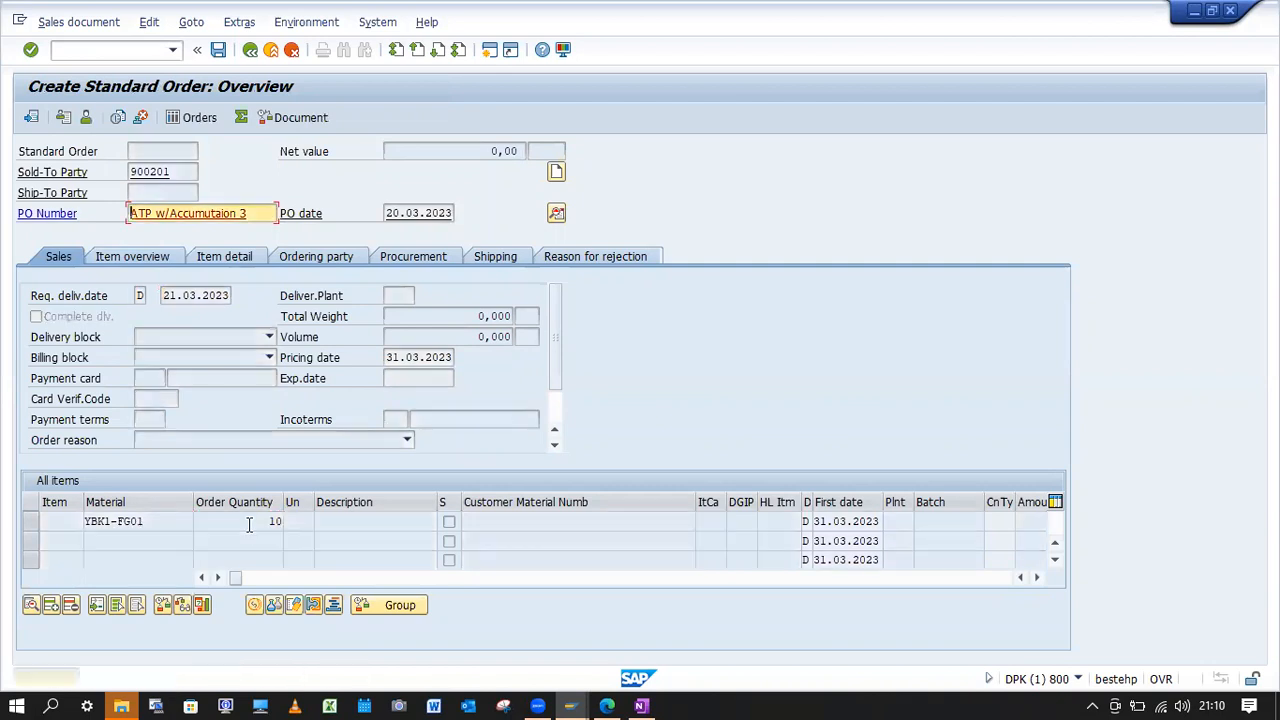
pyautogui.press('Return')
pyautogui.press('Return')
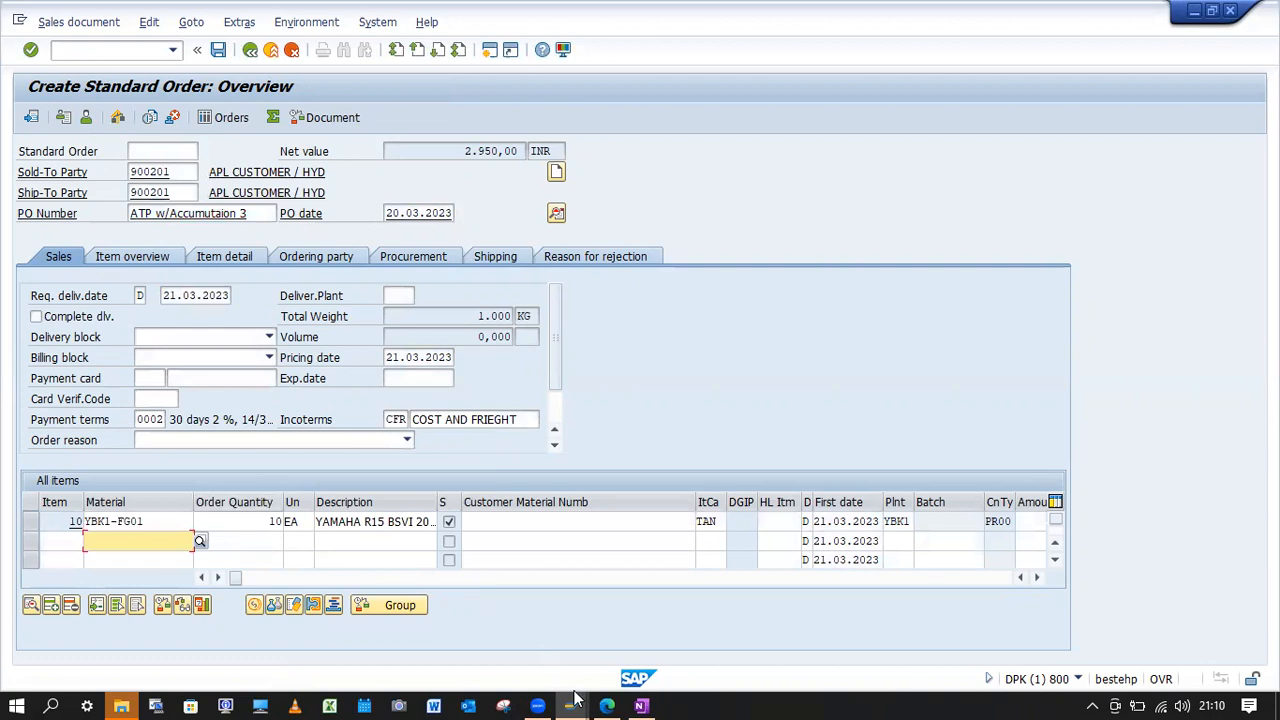
# Switch to the Availability Check Control view and examine the total sales requirements options and checking group YB's requirement settings.
pyautogui.moveTo(576, 700)
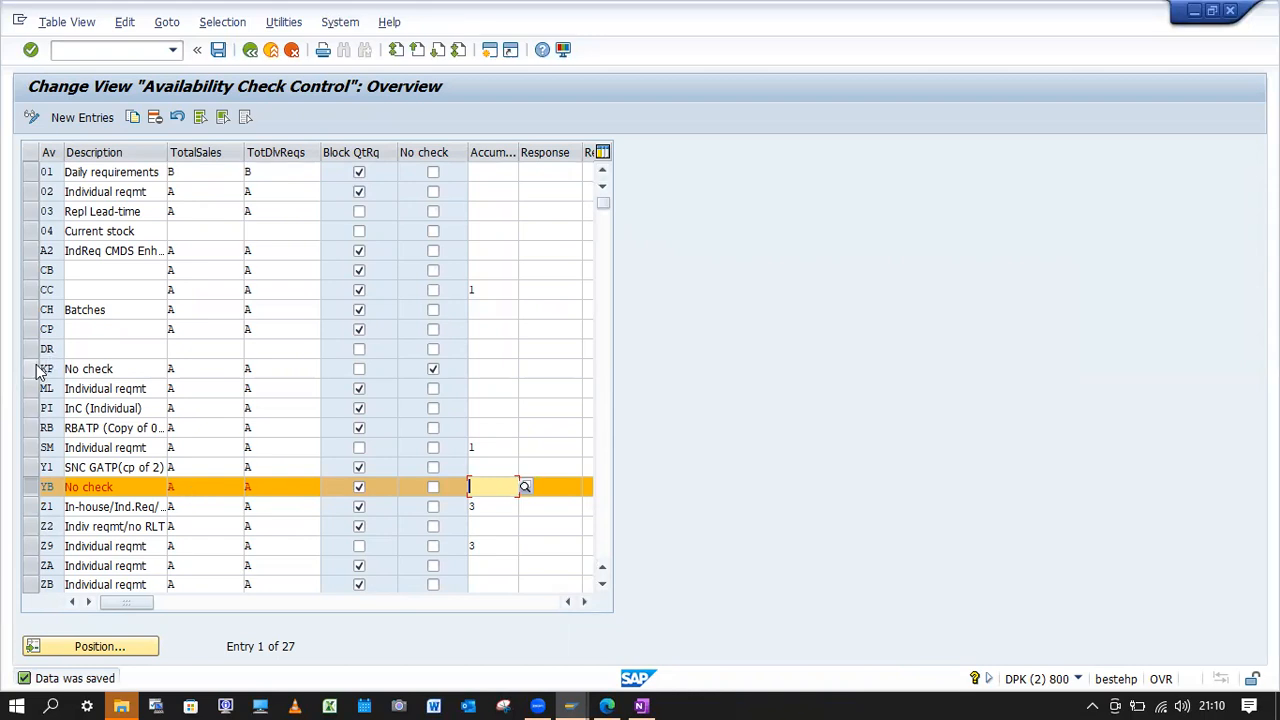
pyautogui.click(200, 176)
pyautogui.press('F4')
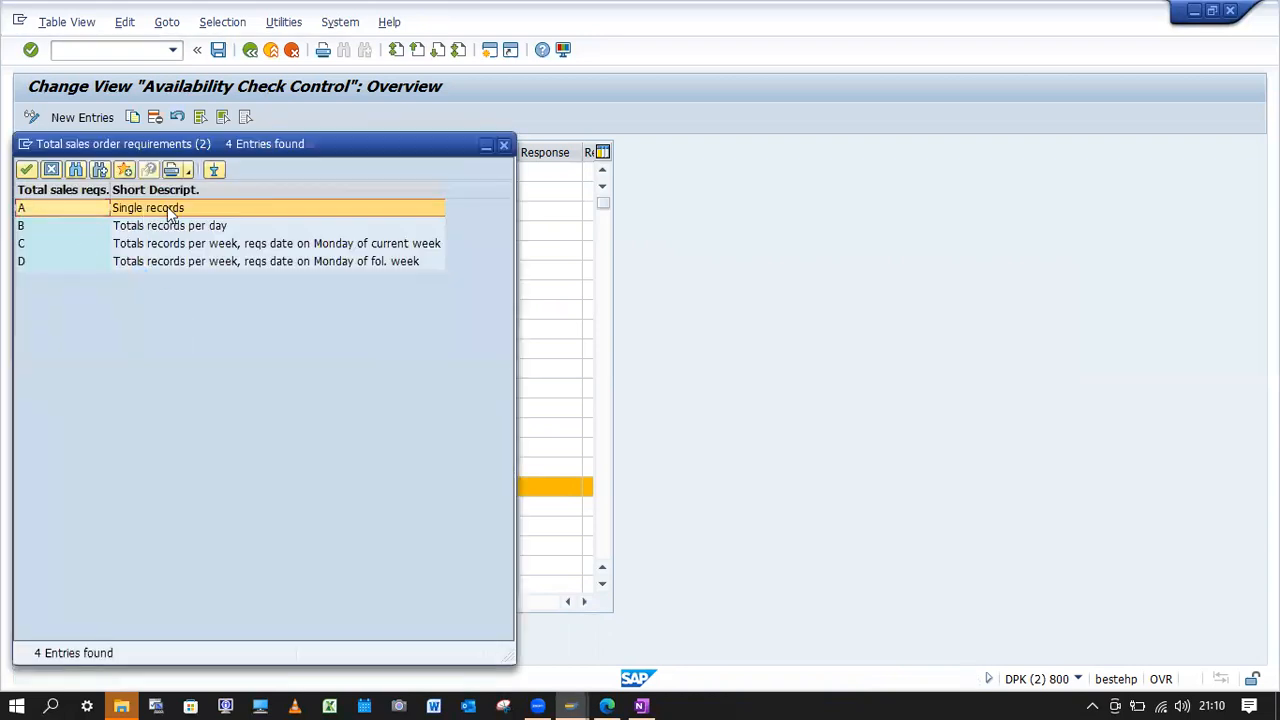
pyautogui.click(504, 146)
pyautogui.click(209, 484)
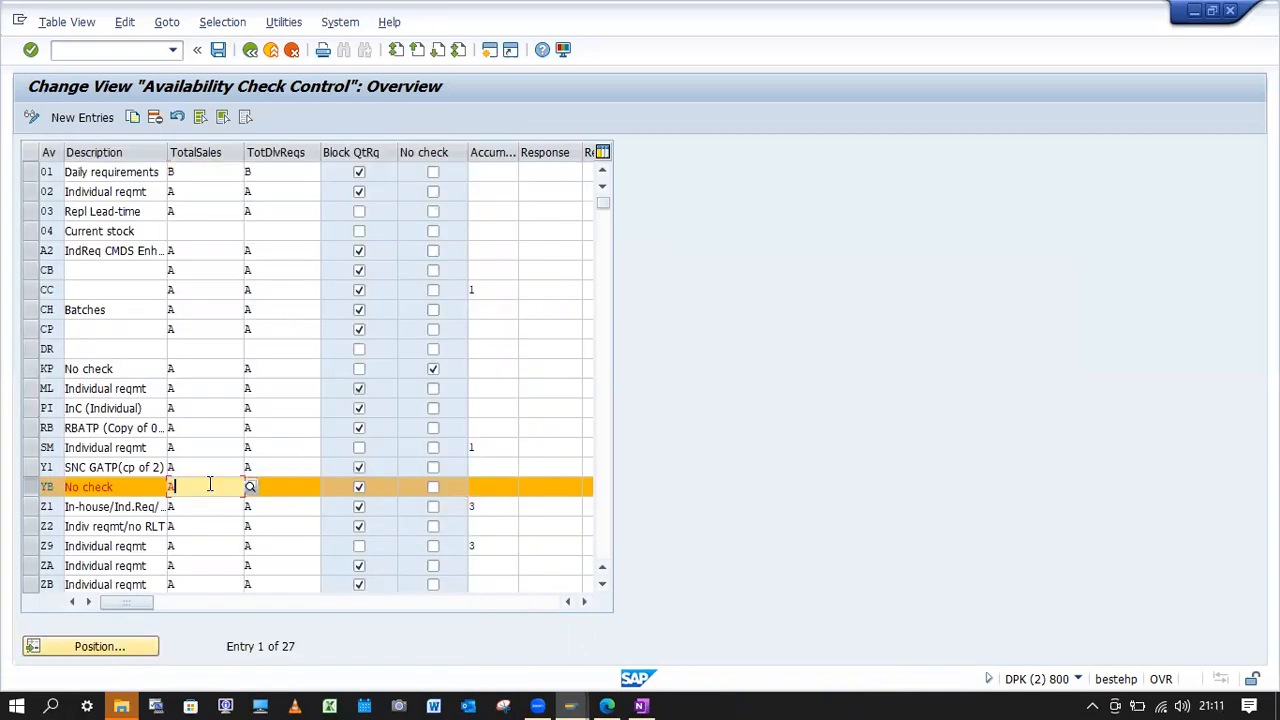
pyautogui.click(278, 489)
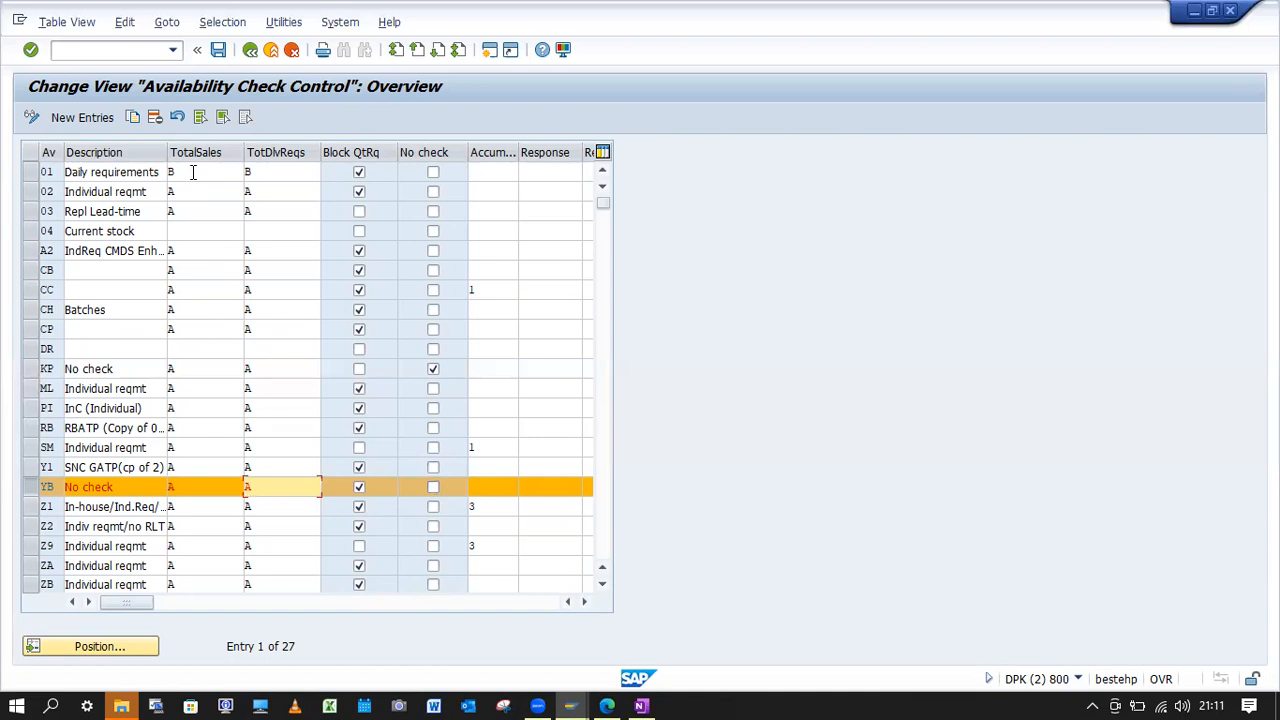
# Set both total sales and total delivery requirements of checking group YB to B (Totals records per day) and save.
pyautogui.click(201, 489)
pyautogui.click(254, 482)
pyautogui.doubleClick(157, 223)
pyautogui.click(277, 488)
pyautogui.click(328, 488)
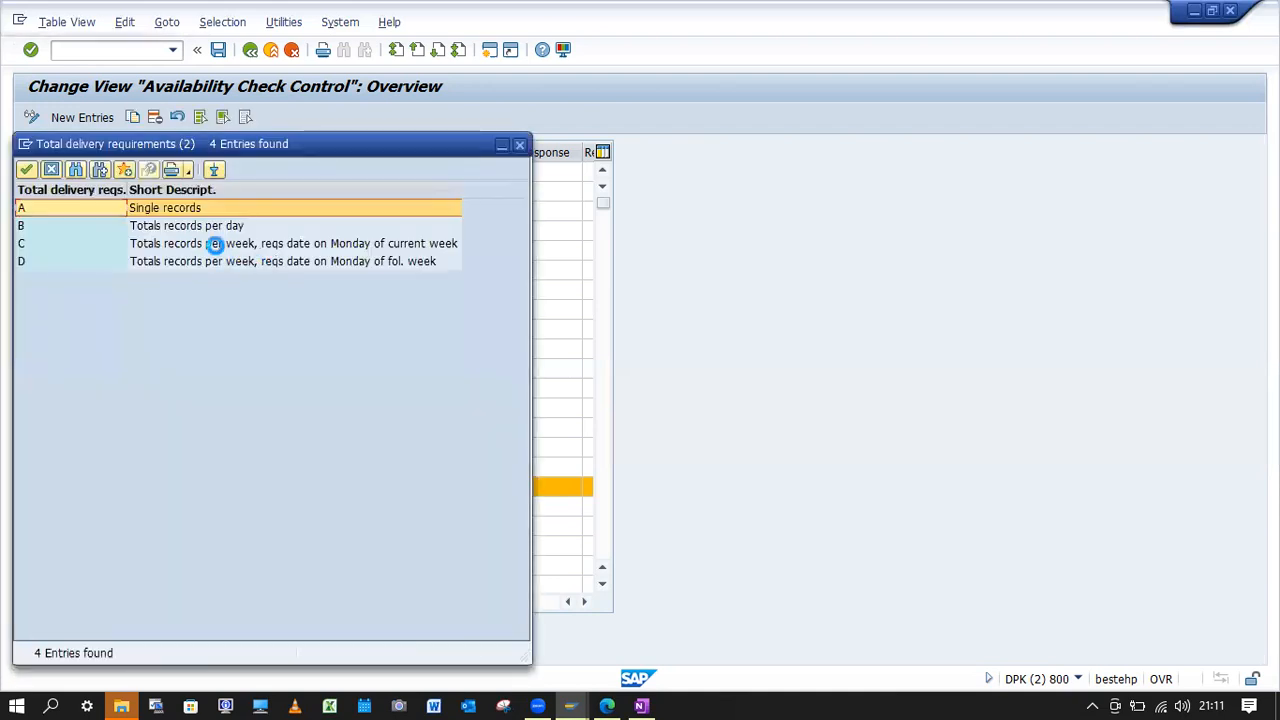
pyautogui.click(200, 229)
pyautogui.doubleClick(200, 230)
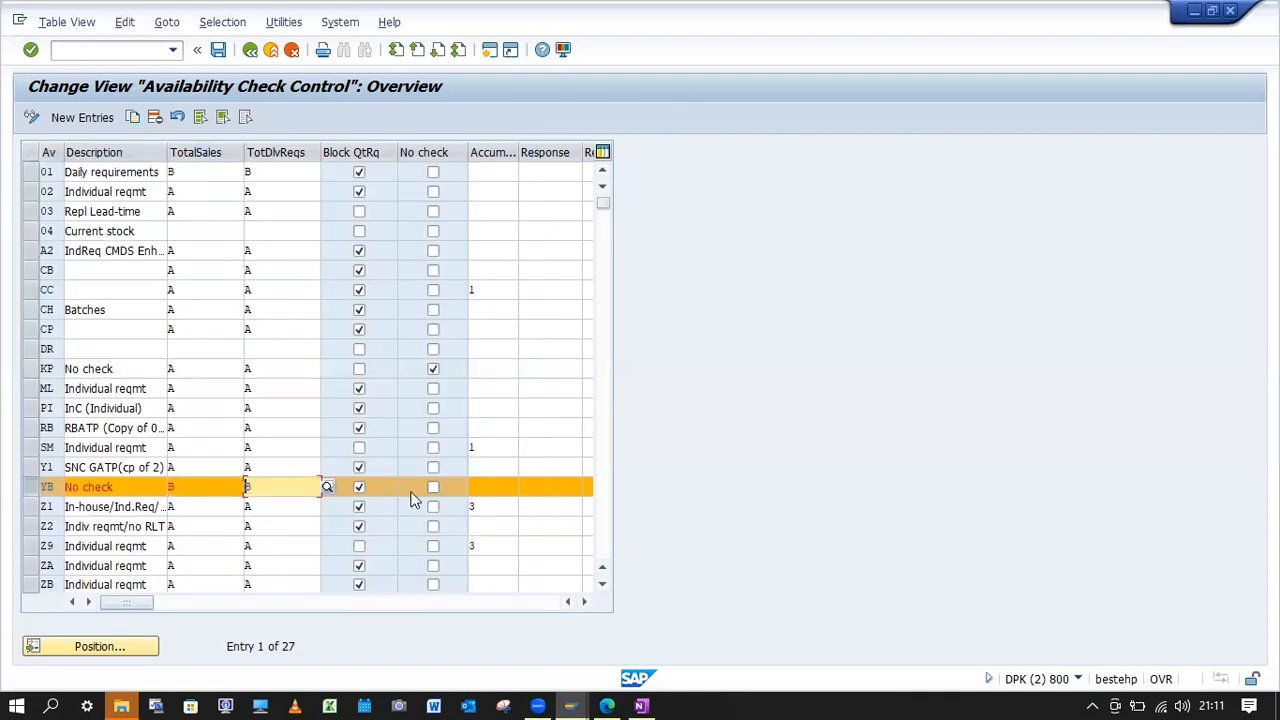
pyautogui.click(218, 49)
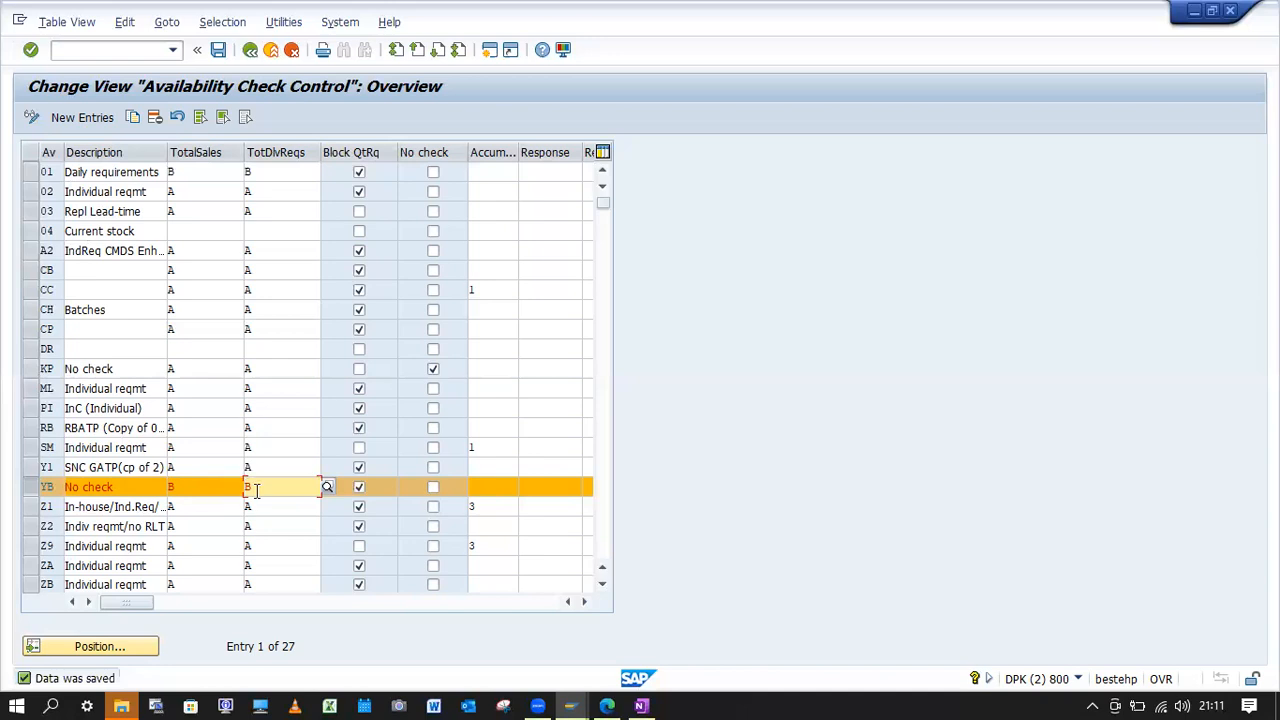
# Recheck the total sales requirements options for checking group YB, select B (Totals records per day) and save again.
pyautogui.click(182, 488)
pyautogui.click(282, 486)
pyautogui.click(226, 489)
pyautogui.click(250, 486)
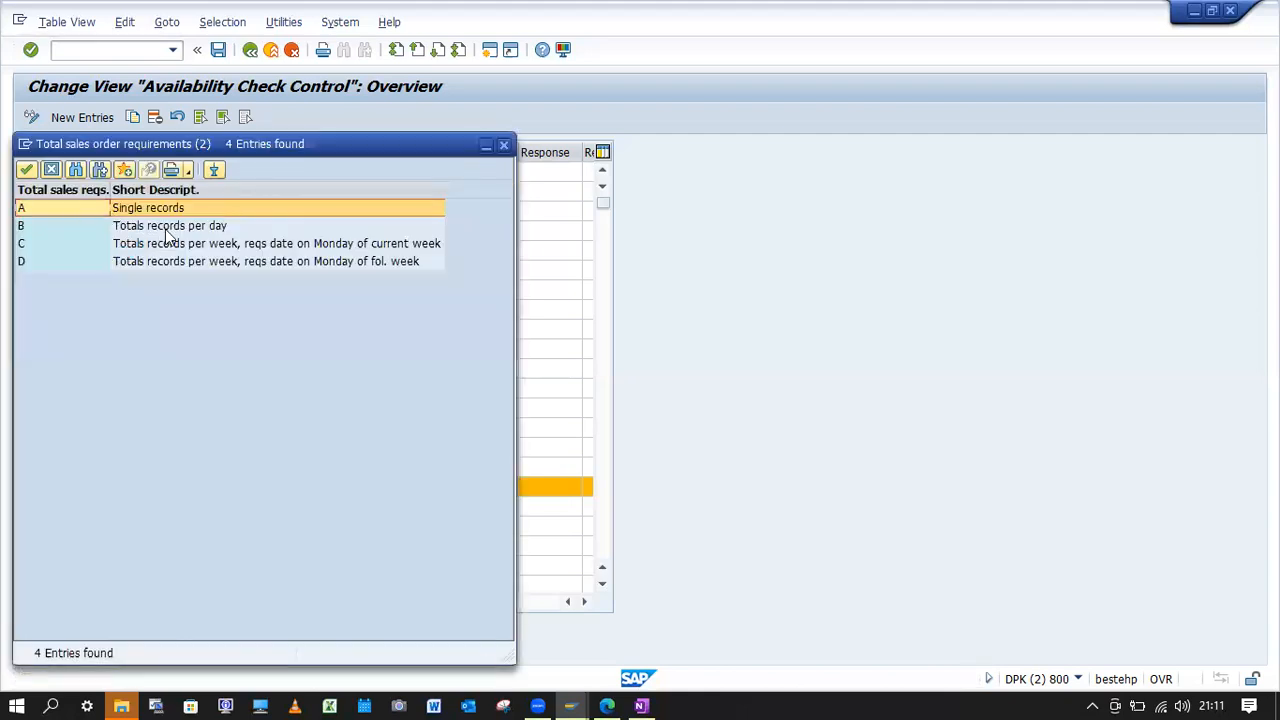
pyautogui.click(188, 229)
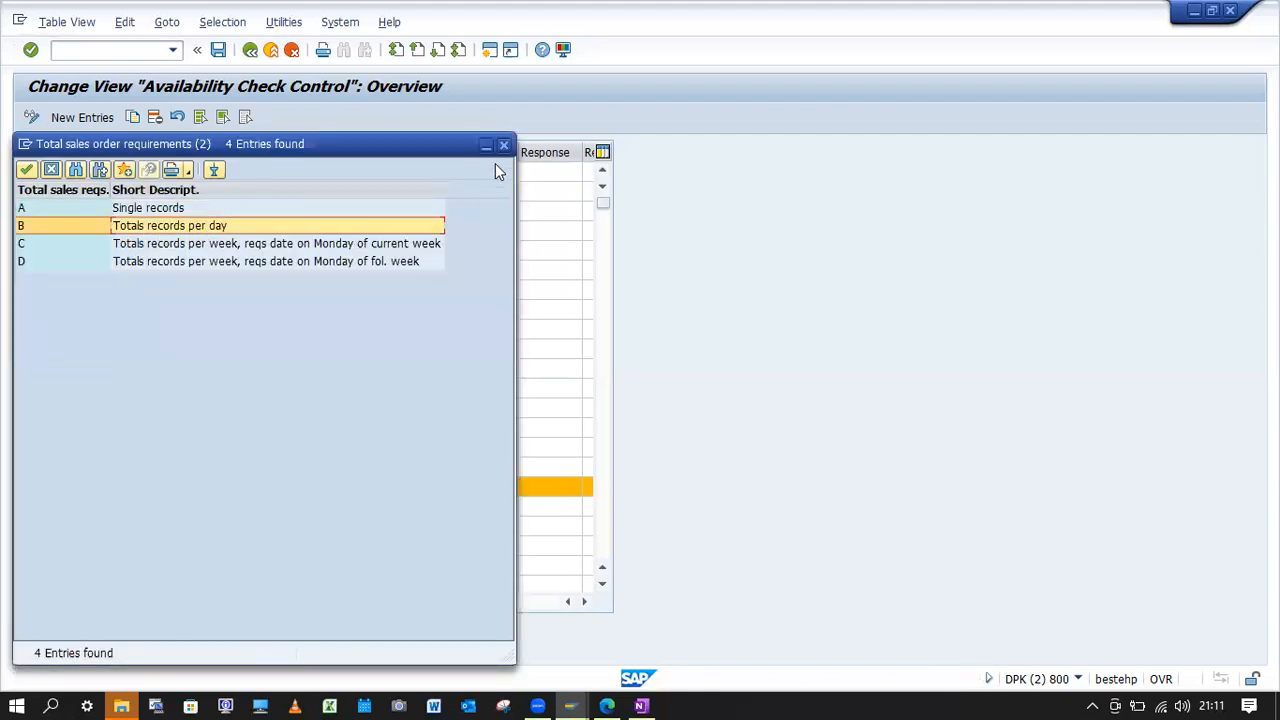
pyautogui.press('Return')
pyautogui.click(219, 52)
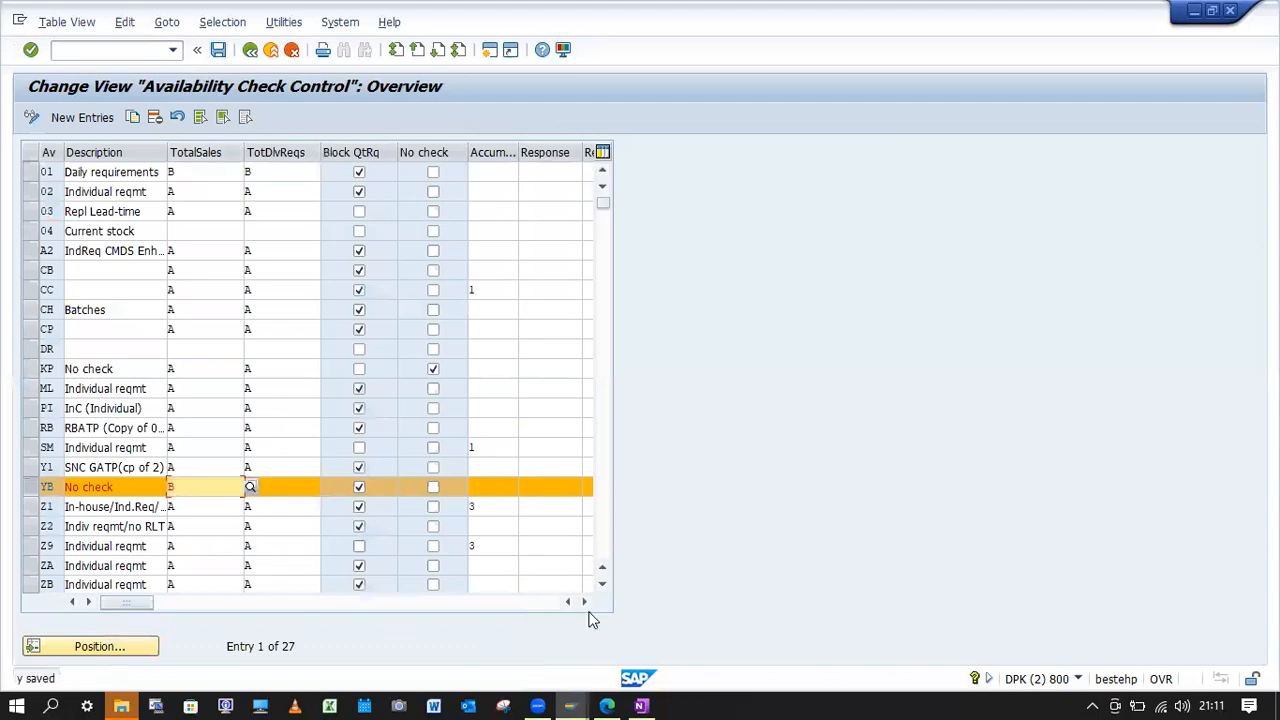
# Switch back to the sales order session, start a new standard order with transaction VA01 and enter the sold-to customer number.
pyautogui.hotkey('alt', 'Tab')
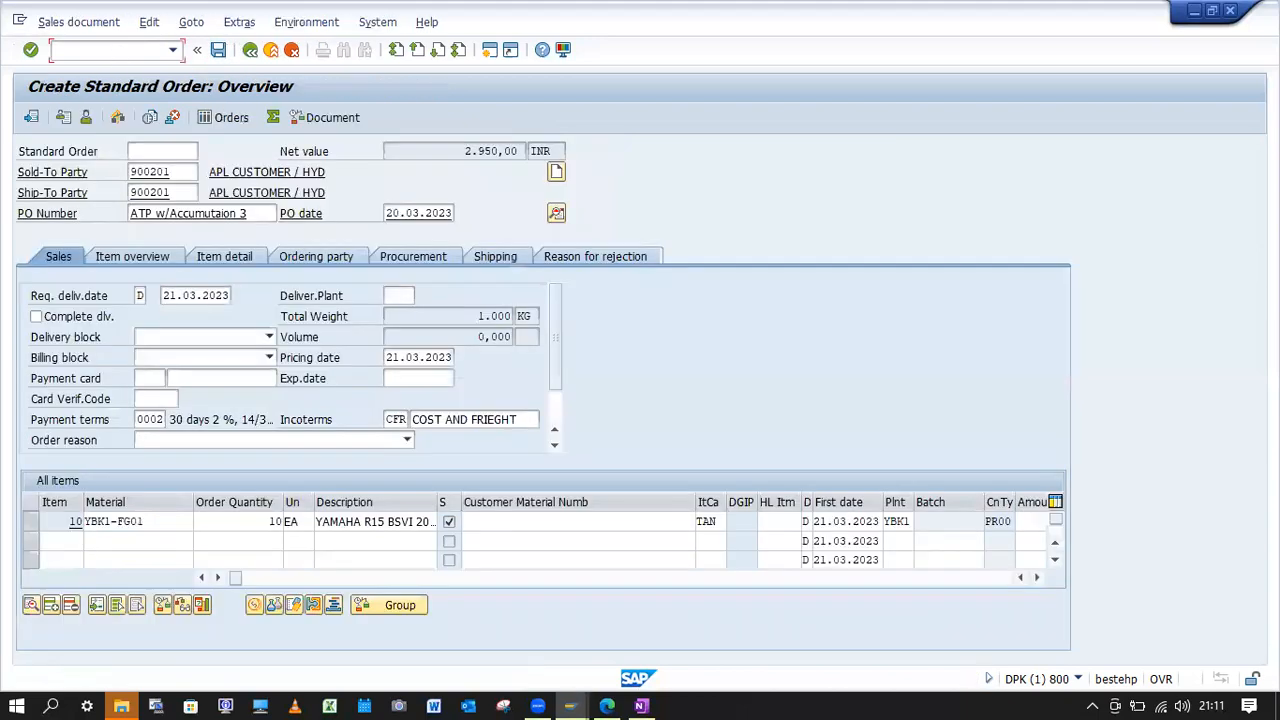
pyautogui.write('/nva01')
pyautogui.press('Return')
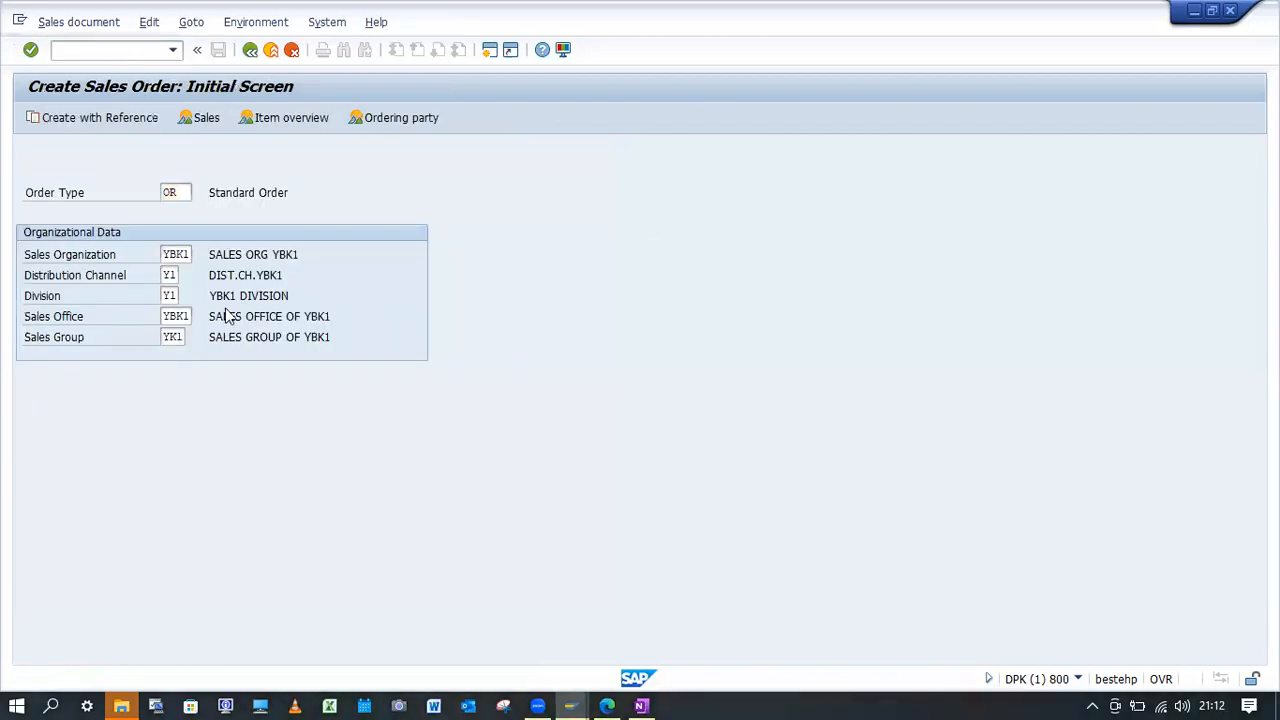
pyautogui.press('Return')
pyautogui.click(150, 189)
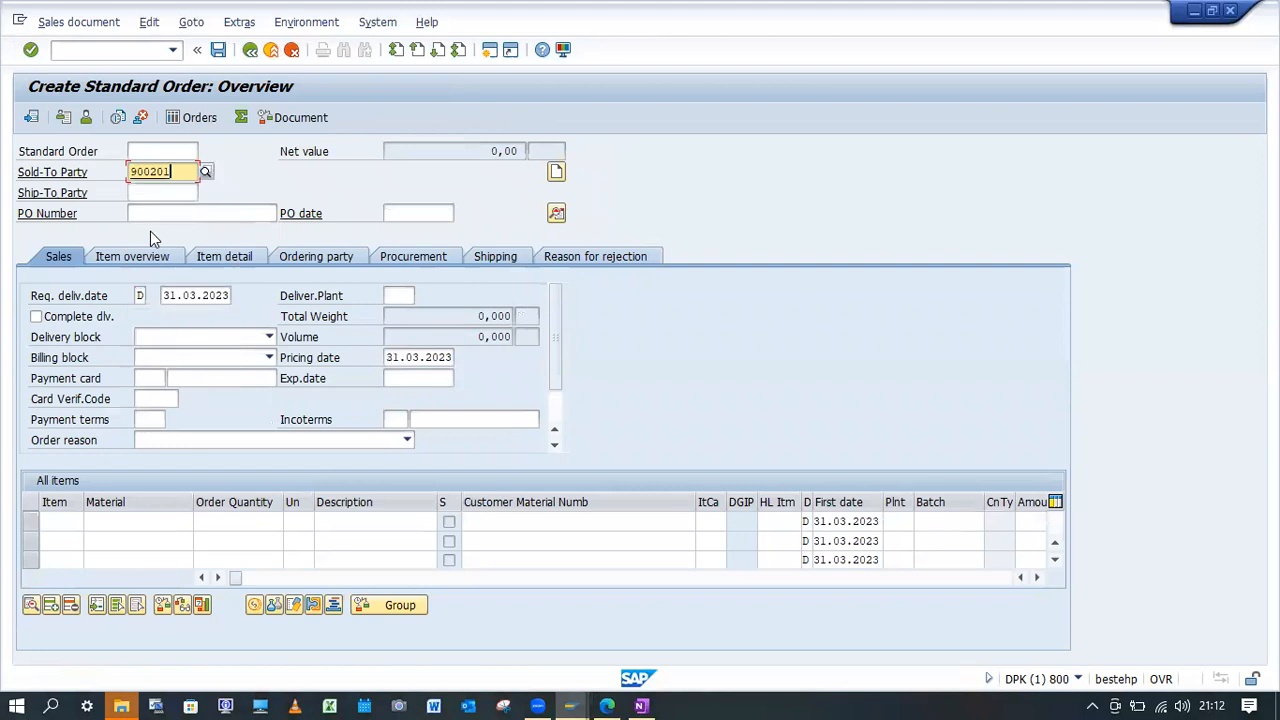
# Enter PO number "ATP w/Daily req", PO date 20.03.2023 and requested delivery date 21.03.2023 in the order header.
pyautogui.click(168, 213)
pyautogui.click(185, 230)
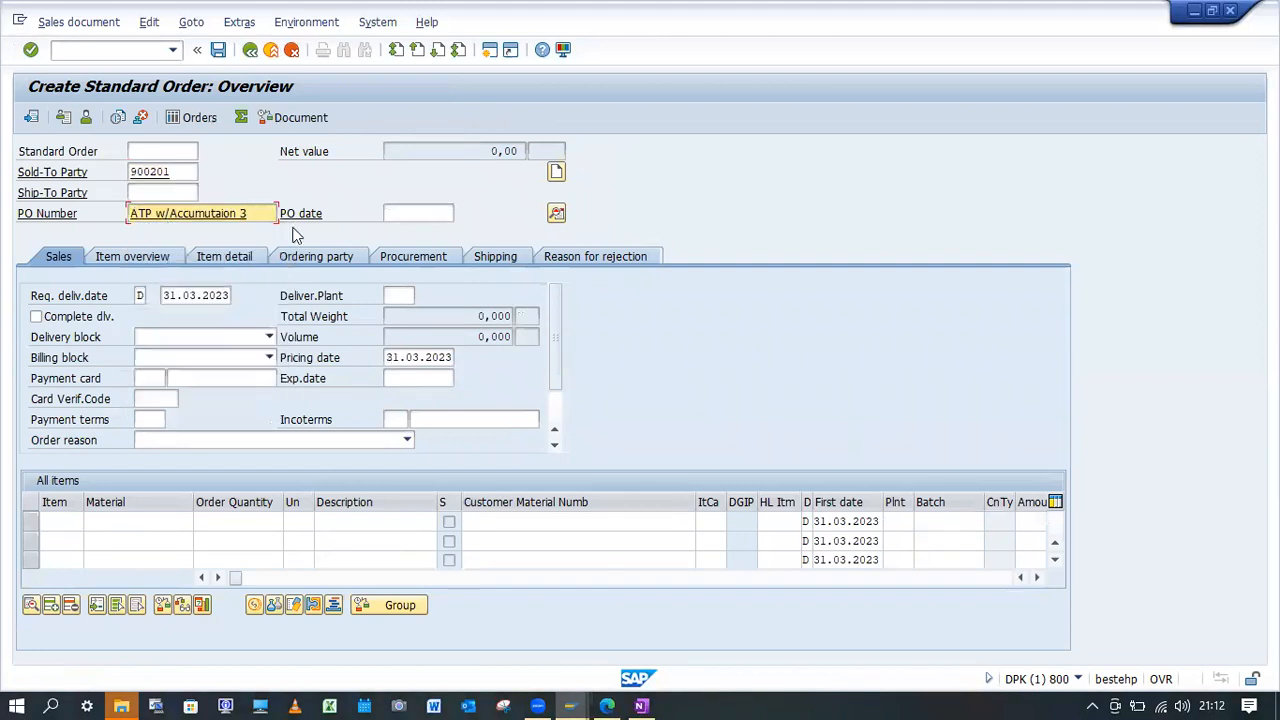
pyautogui.press('BackSpace')
pyautogui.press('BackSpace')
pyautogui.press('BackSpace')
pyautogui.press('BackSpace')
pyautogui.press('BackSpace')
pyautogui.press('BackSpace')
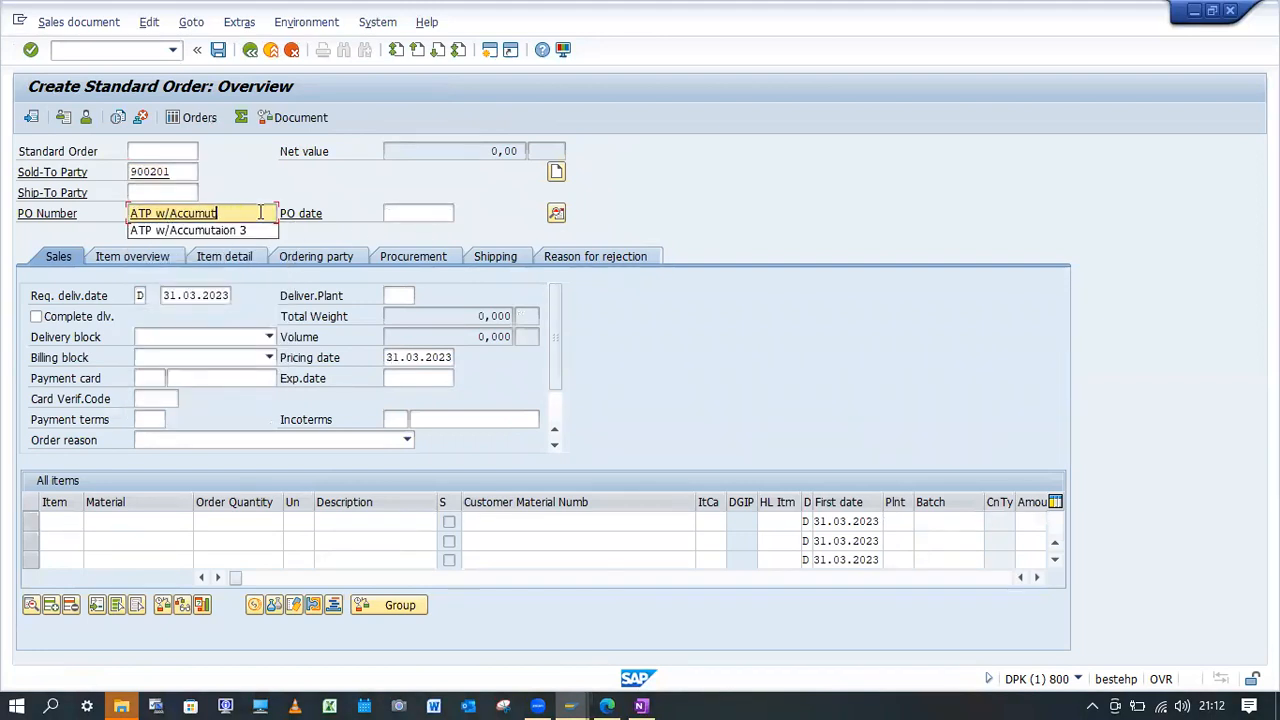
pyautogui.write('D')
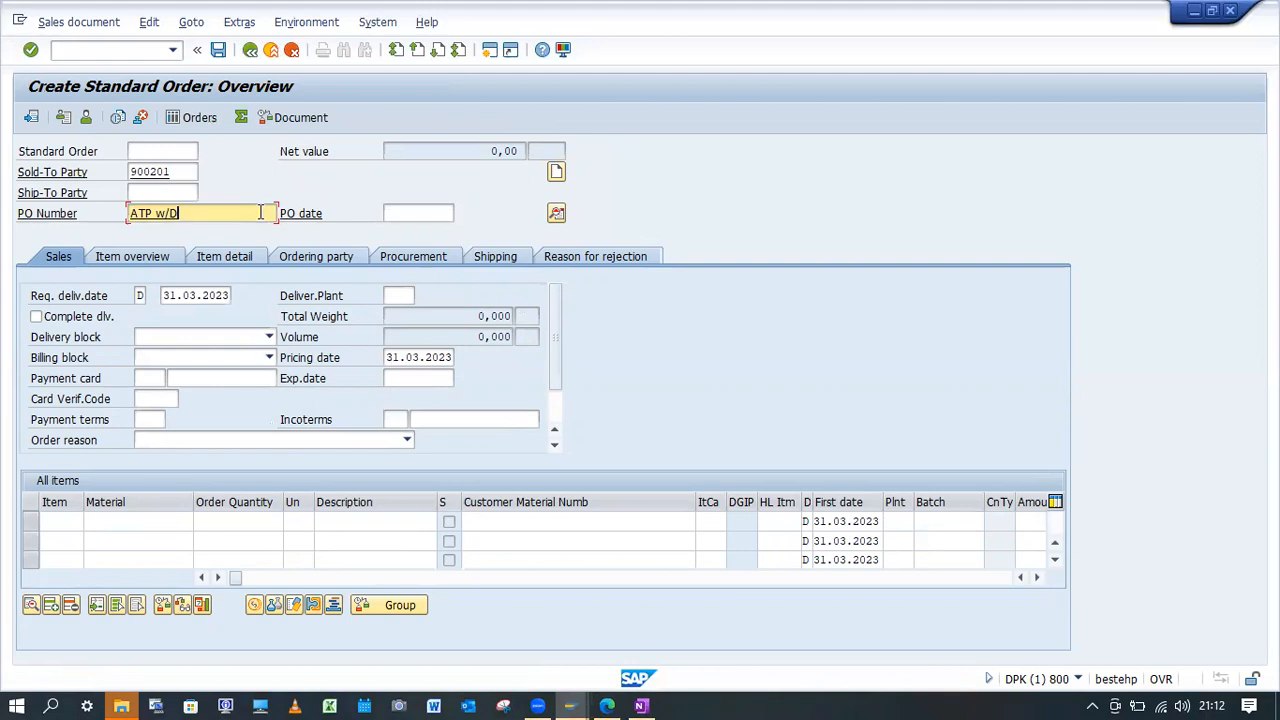
pyautogui.write('aily req')
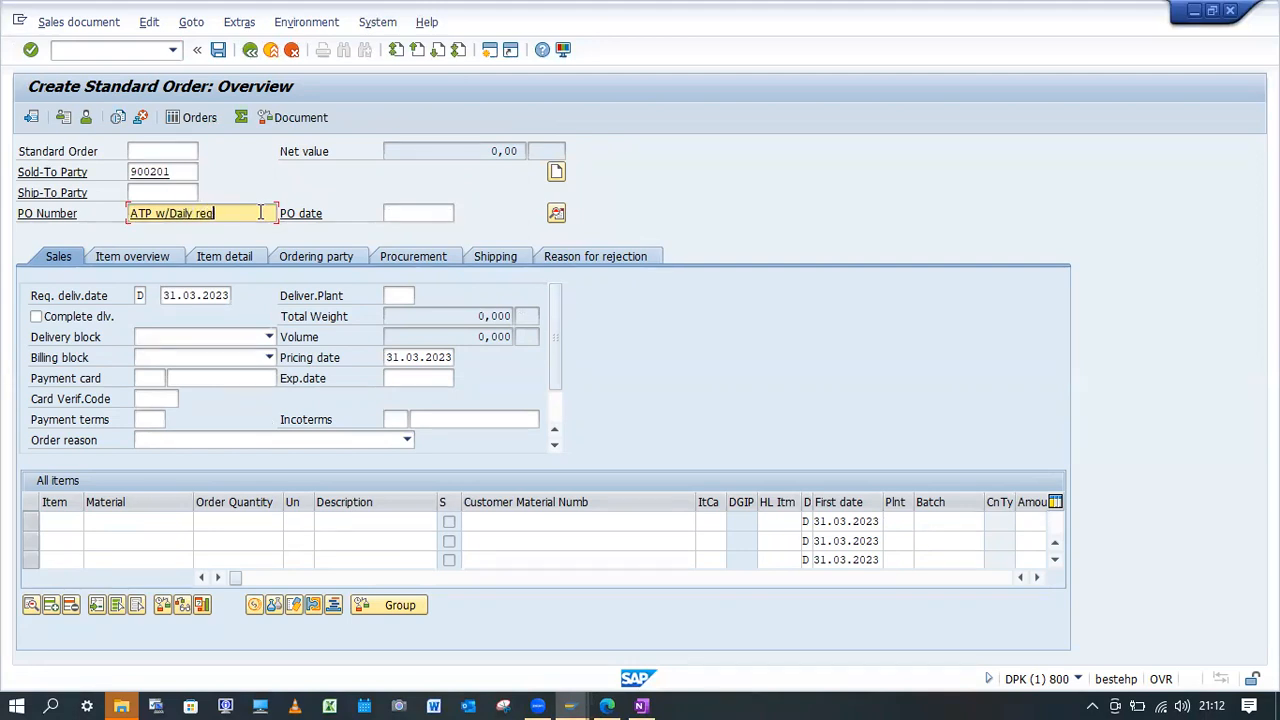
pyautogui.click(400, 213)
pyautogui.click(418, 231)
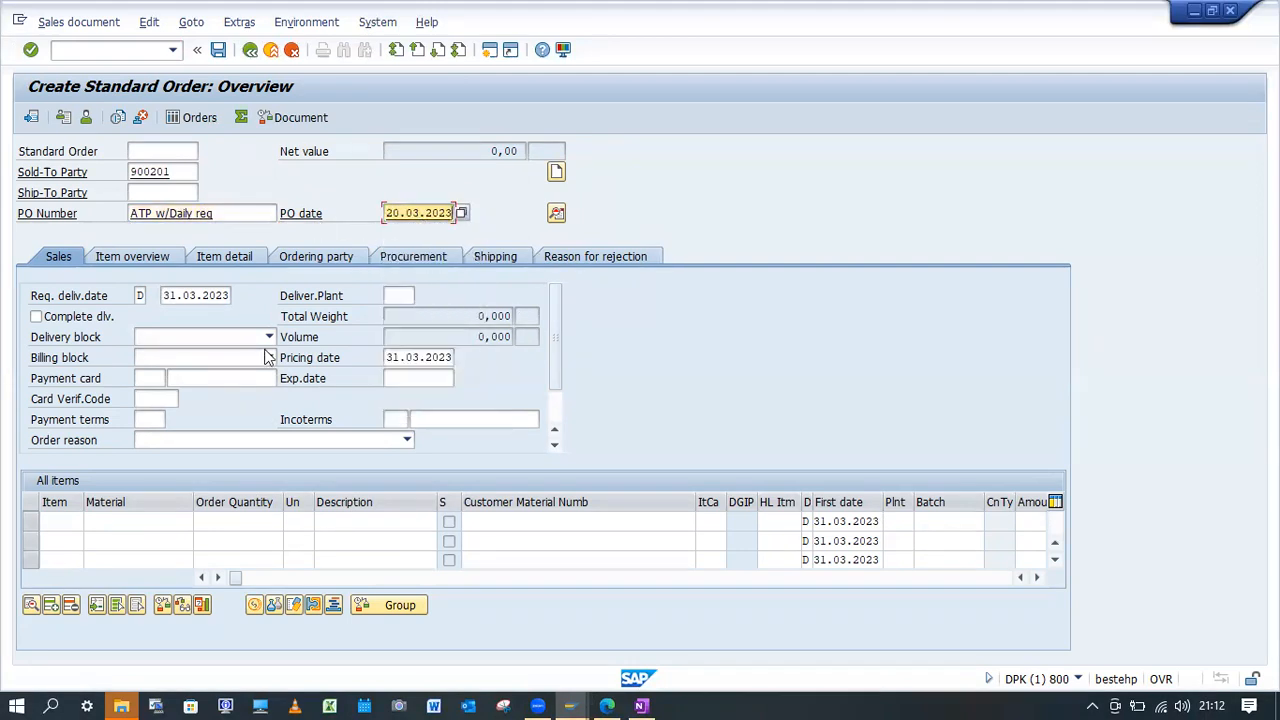
pyautogui.click(165, 297)
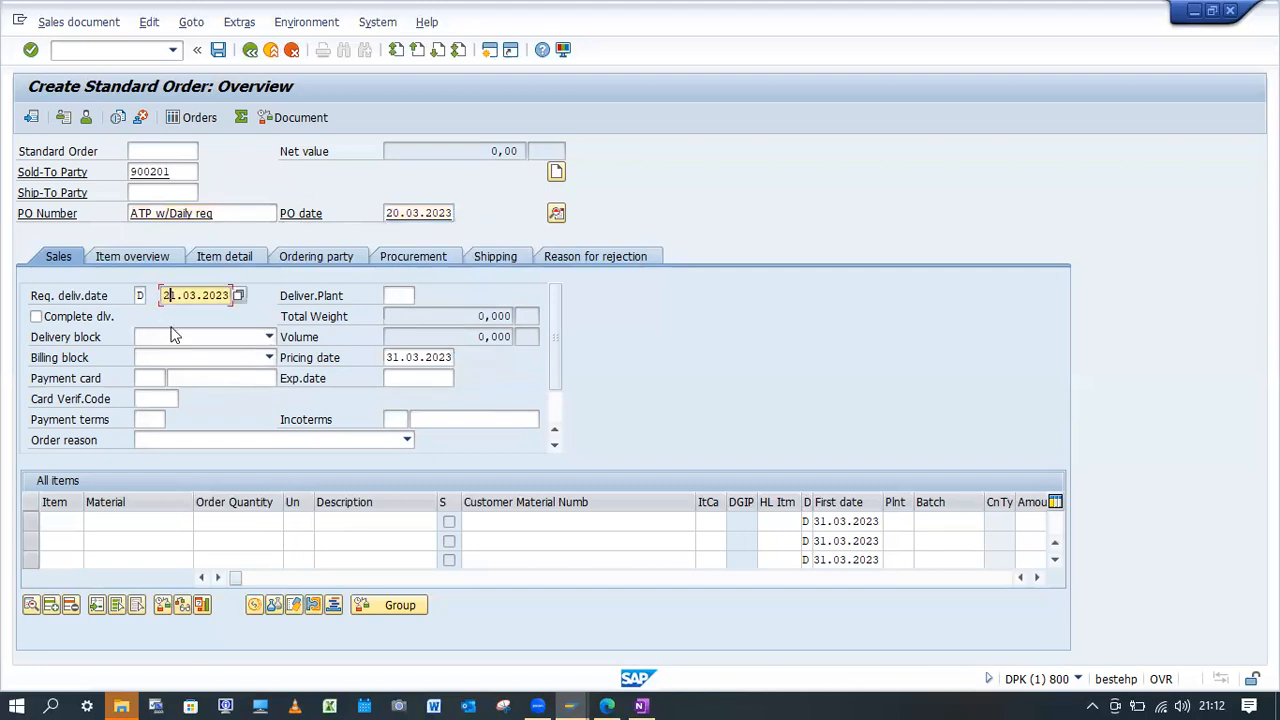
# Add material YBK1-FG01 with order quantity 10 as the order's item and confirm the messages.
pyautogui.click(130, 519)
pyautogui.click(136, 310)
pyautogui.click(245, 524)
pyautogui.write('10')
pyautogui.press('Return')
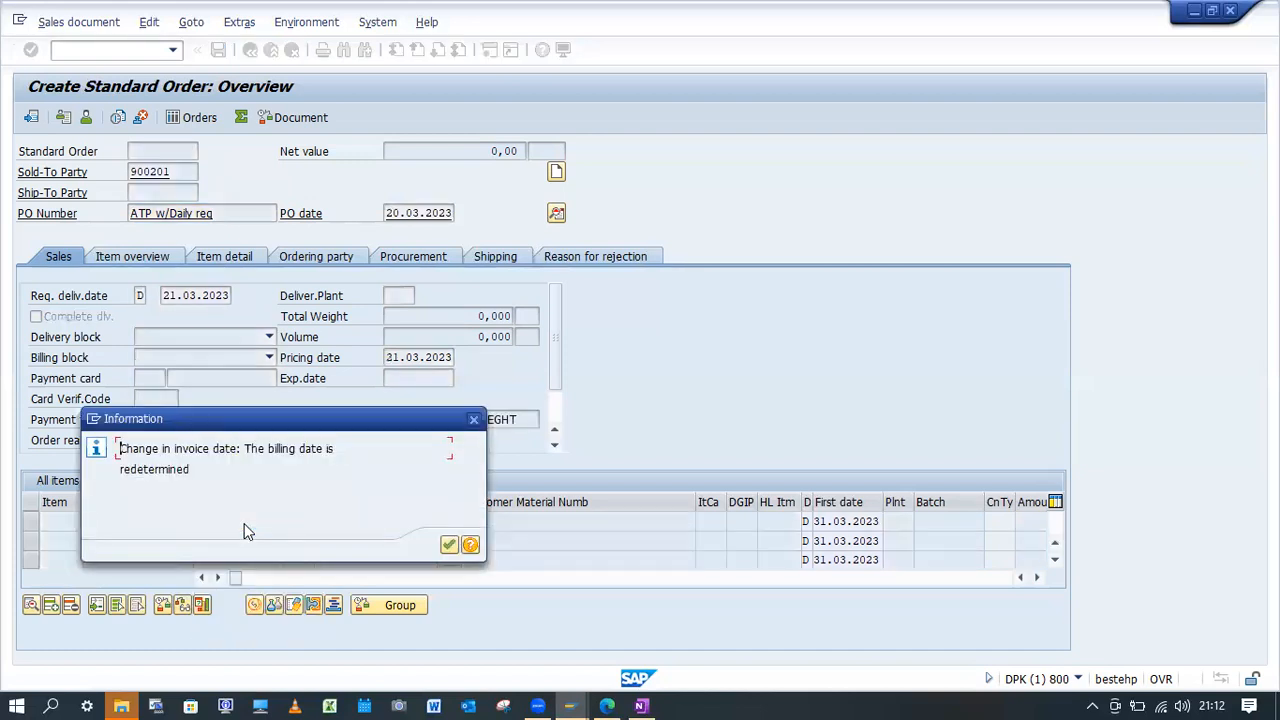
pyautogui.press('Return')
pyautogui.press('Return')
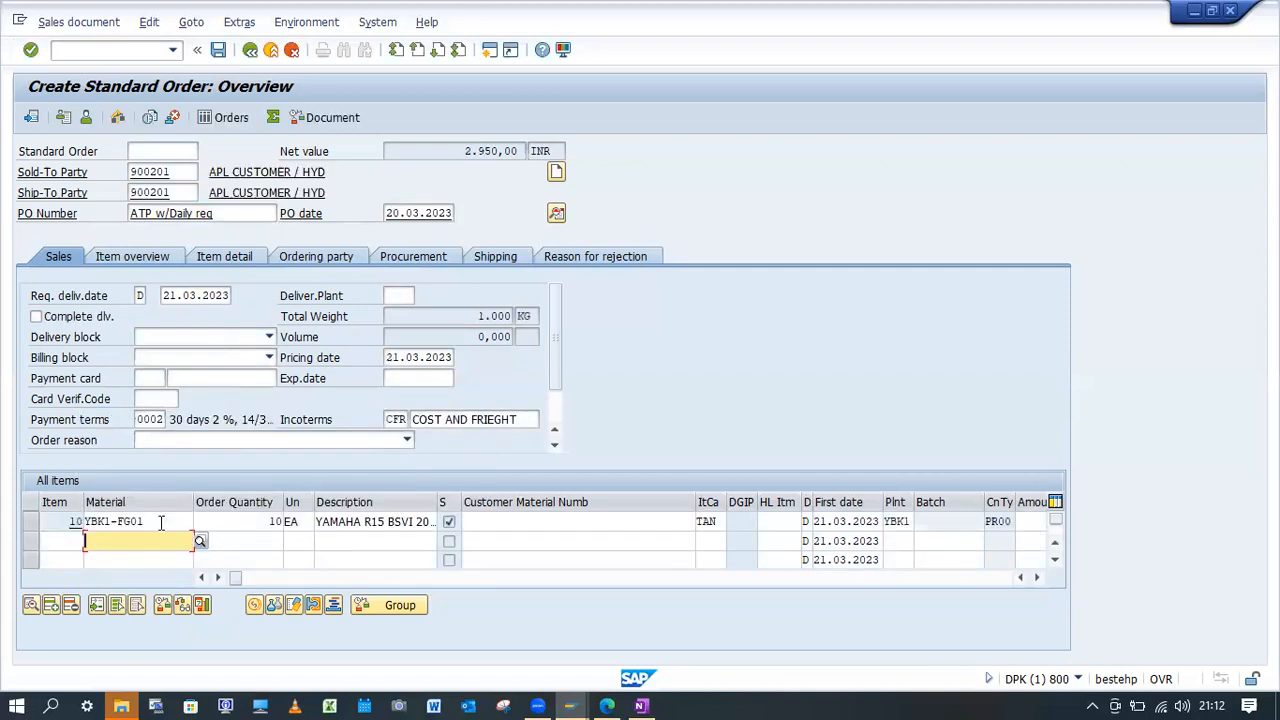
# Run the availability check from item 10's schedule lines, read the message about the checking group and rule, and close it.
pyautogui.doubleClick(246, 522)
pyautogui.click(592, 218)
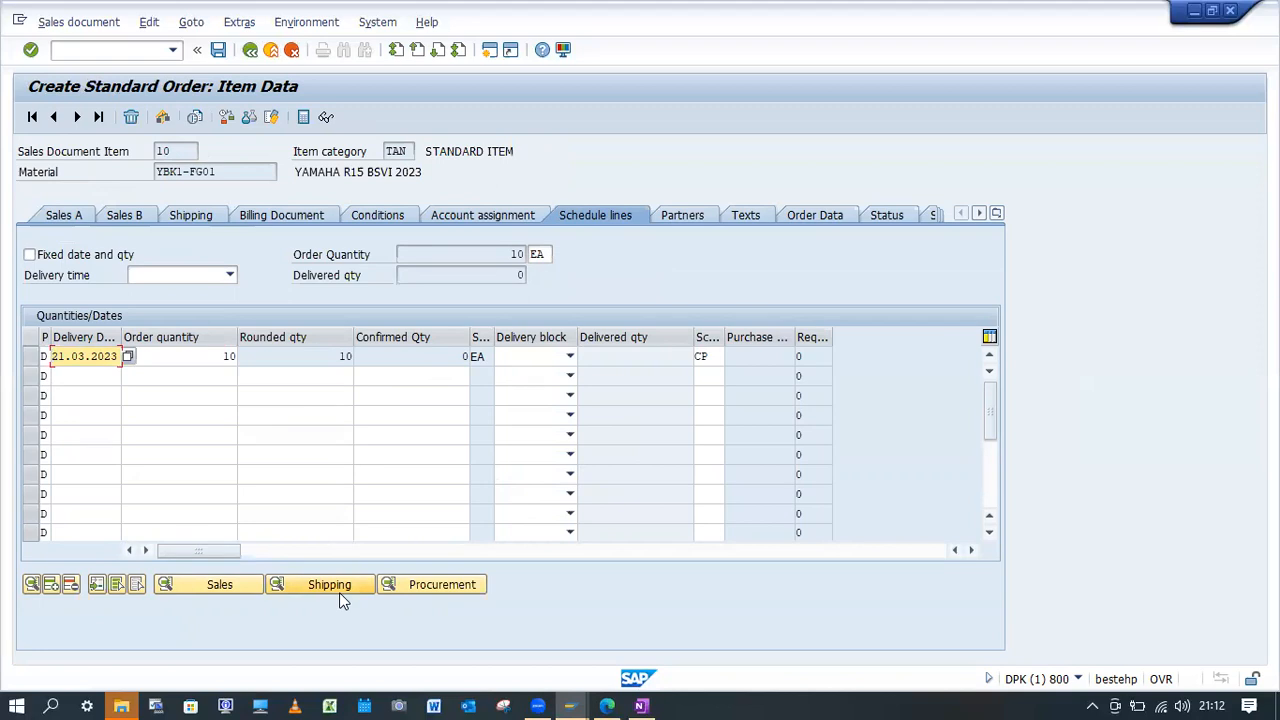
pyautogui.click(227, 117)
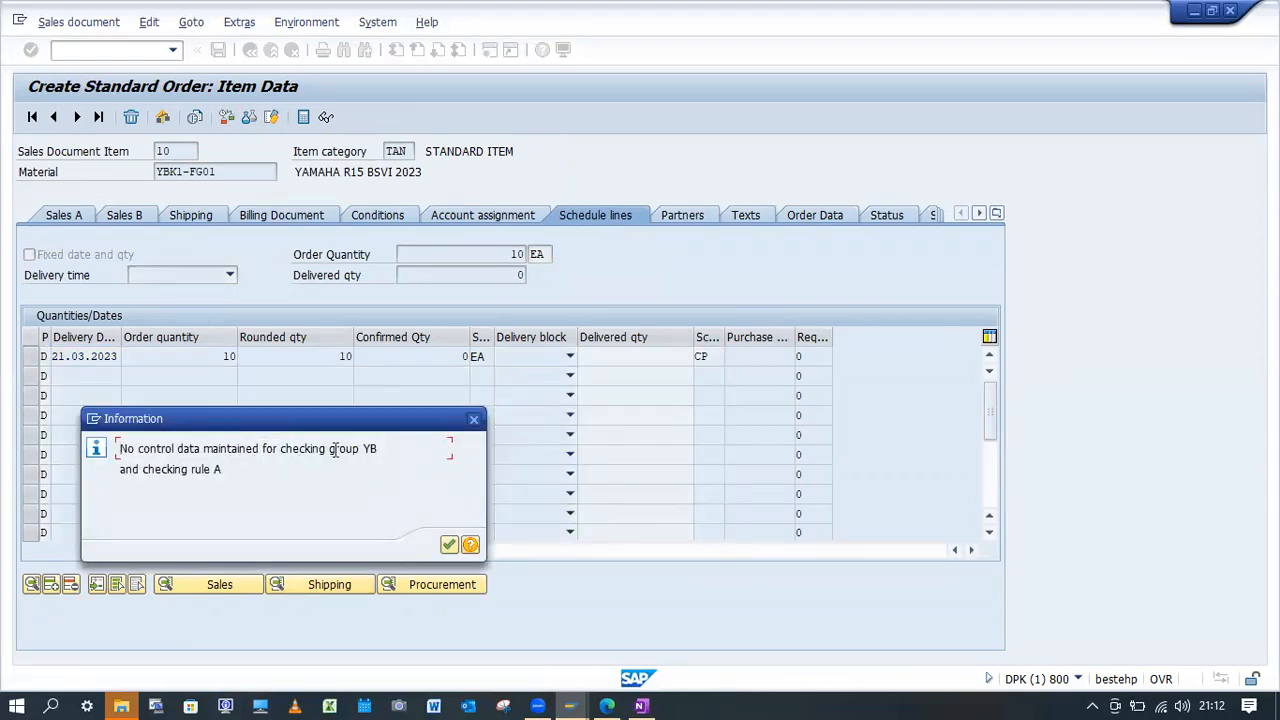
pyautogui.moveTo(380, 449); pyautogui.dragTo(368, 449)
pyautogui.moveTo(224, 470); pyautogui.dragTo(124, 472)
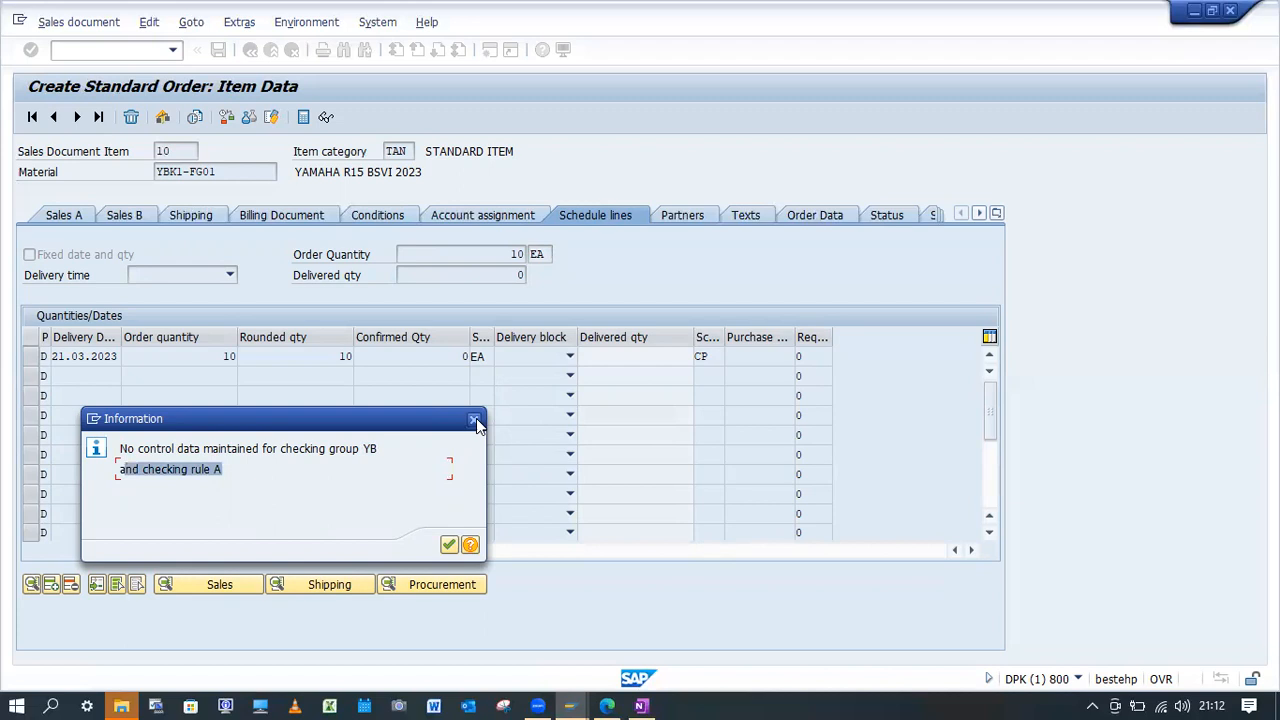
pyautogui.click(475, 421)
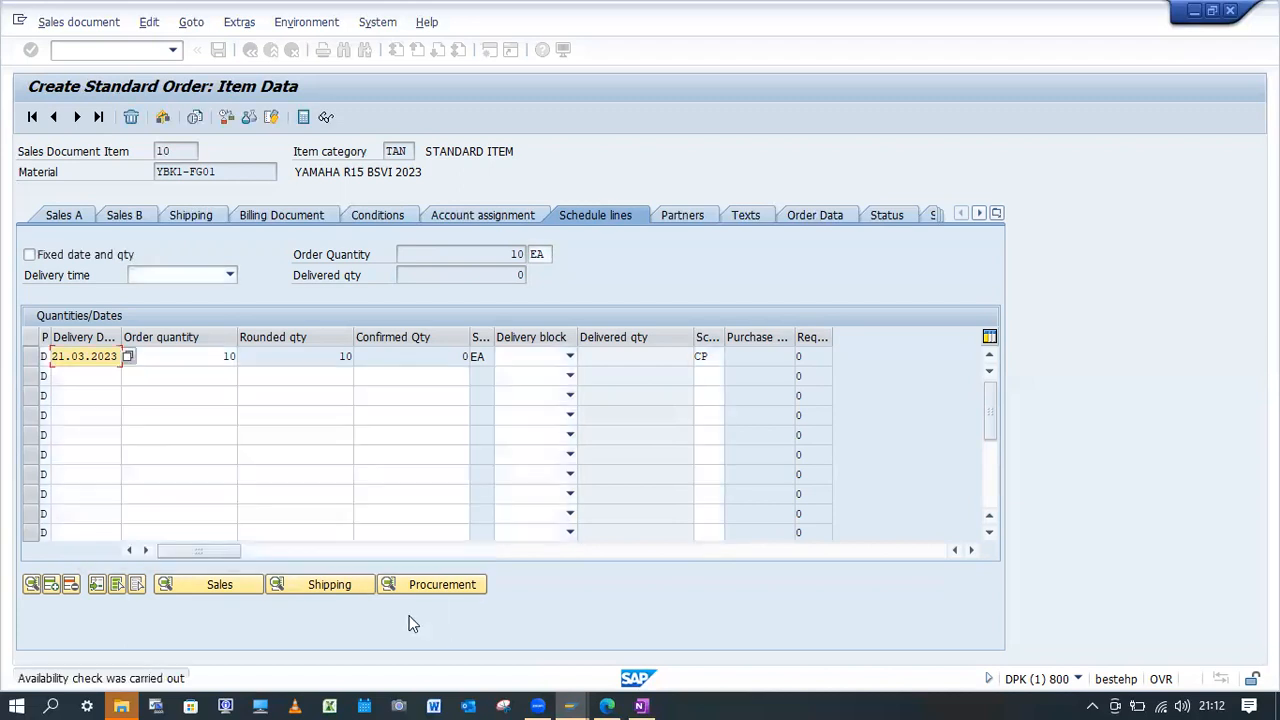
# Switch to the Availability Check Control view and examine checking group YB's total sales requirements options without changing the value.
pyautogui.moveTo(565, 704)
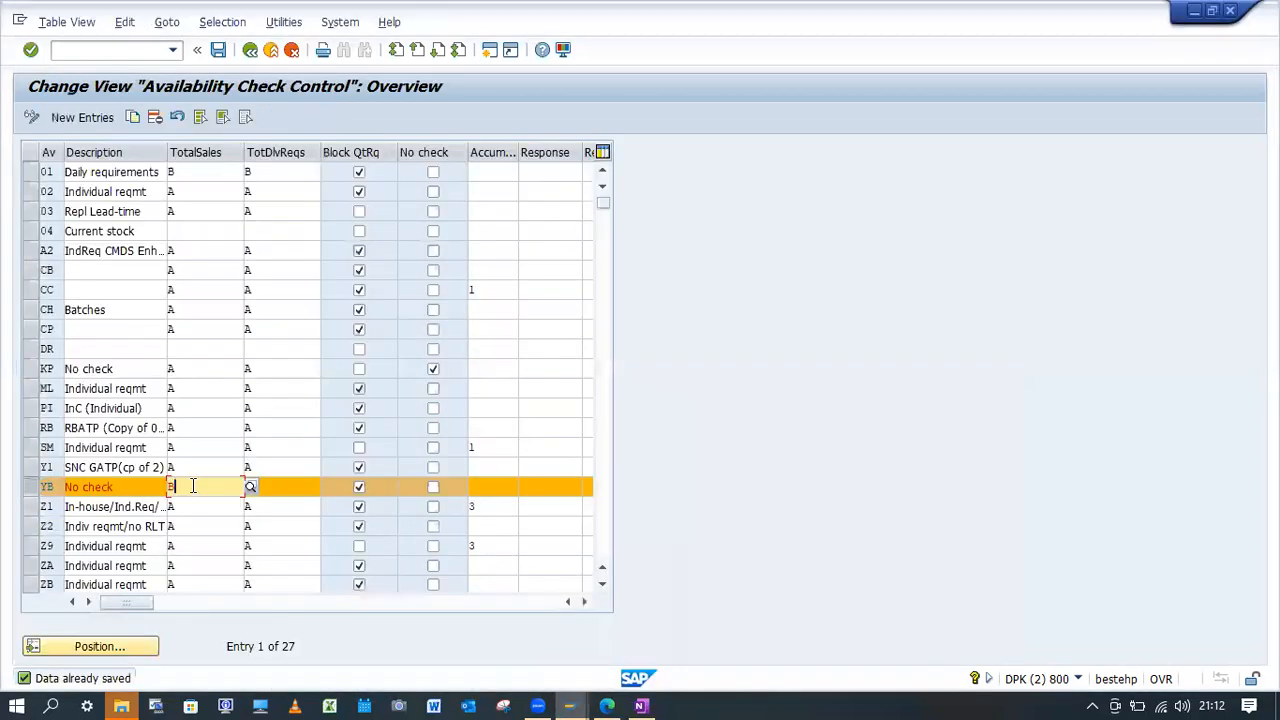
pyautogui.click(249, 487)
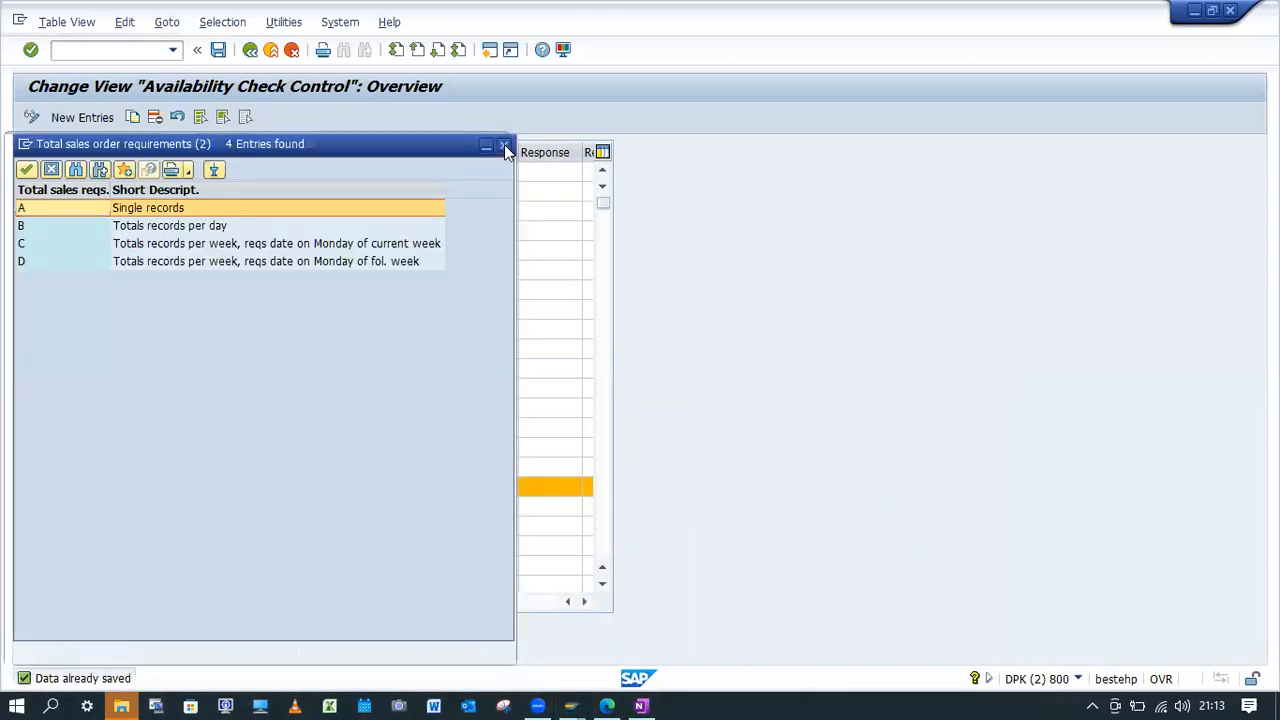
pyautogui.click(505, 143)
# Leave the checking group view, open the SAP Customizing Implementation Guide and expand Basic Functions under Sales and Distribution.
pyautogui.click(250, 50)
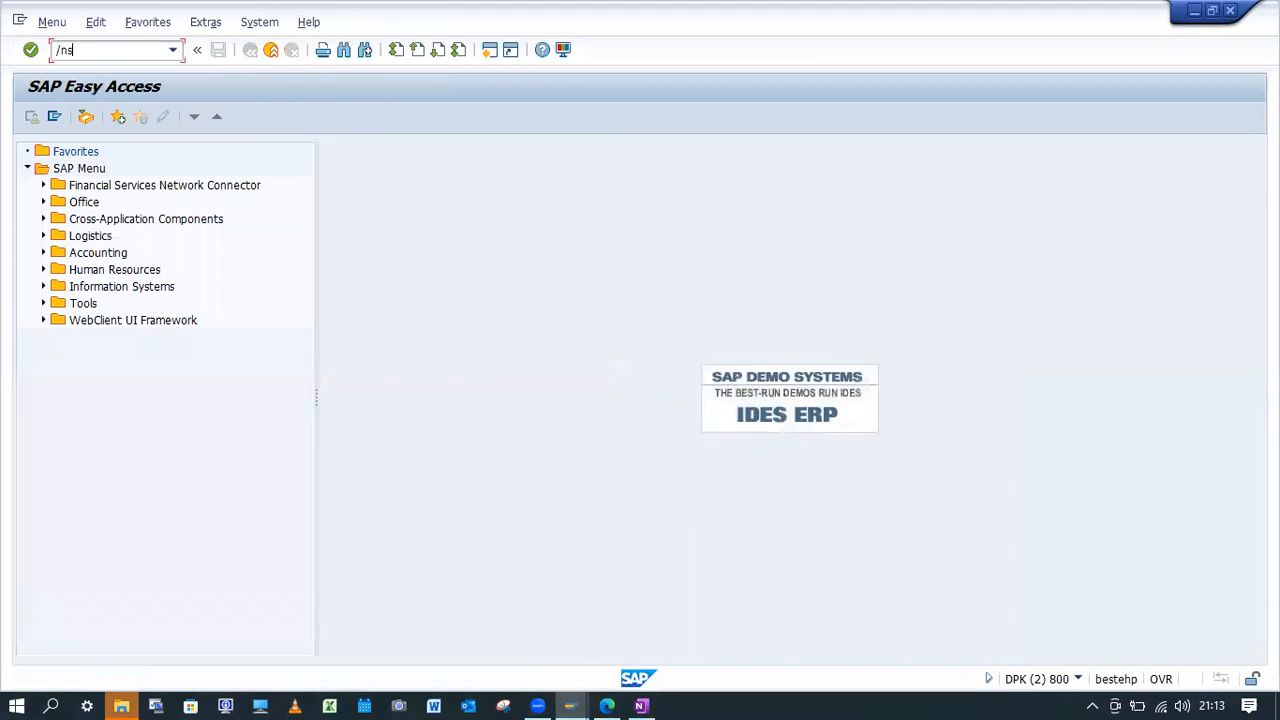
pyautogui.press('Return')
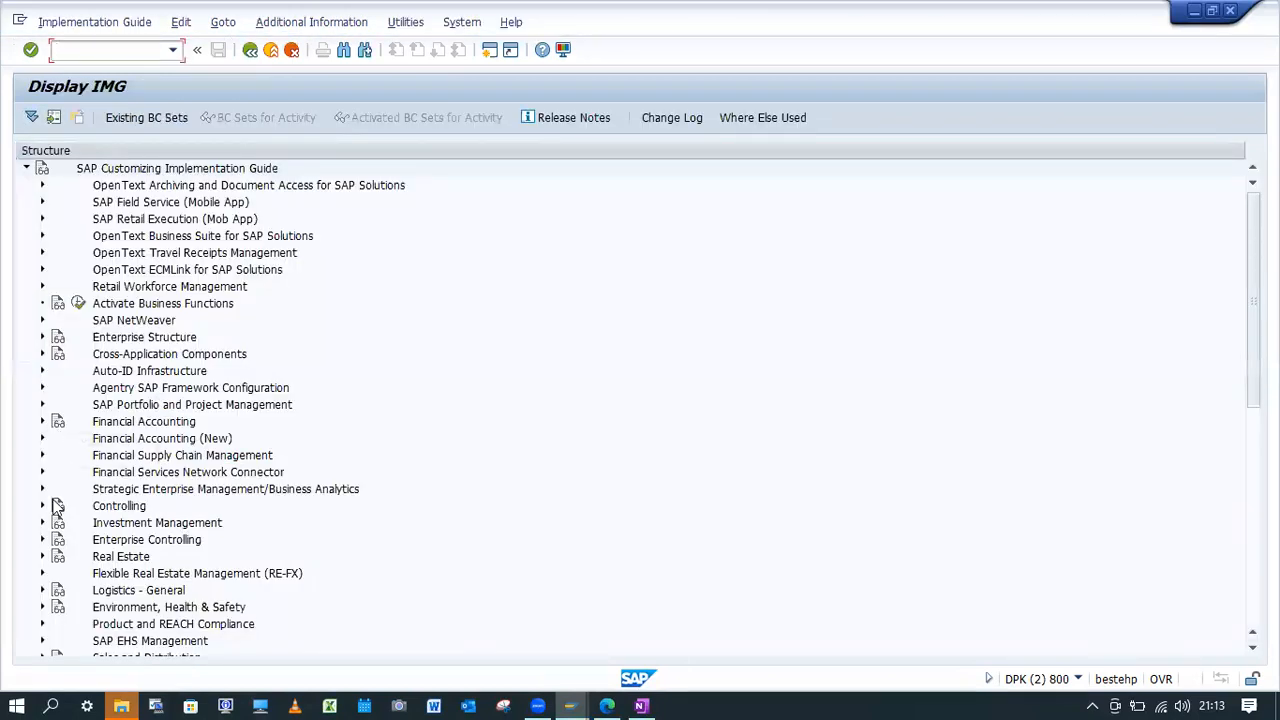
pyautogui.scroll(-1, 155, 455)
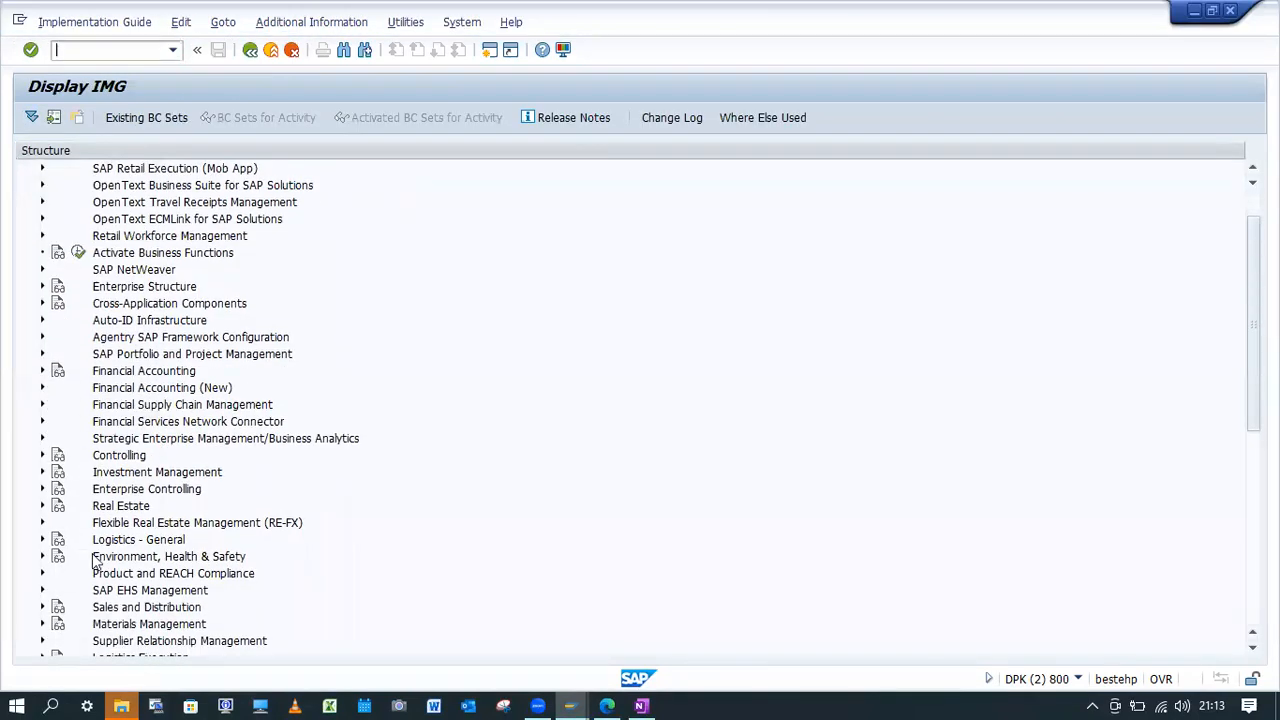
pyautogui.click(42, 608)
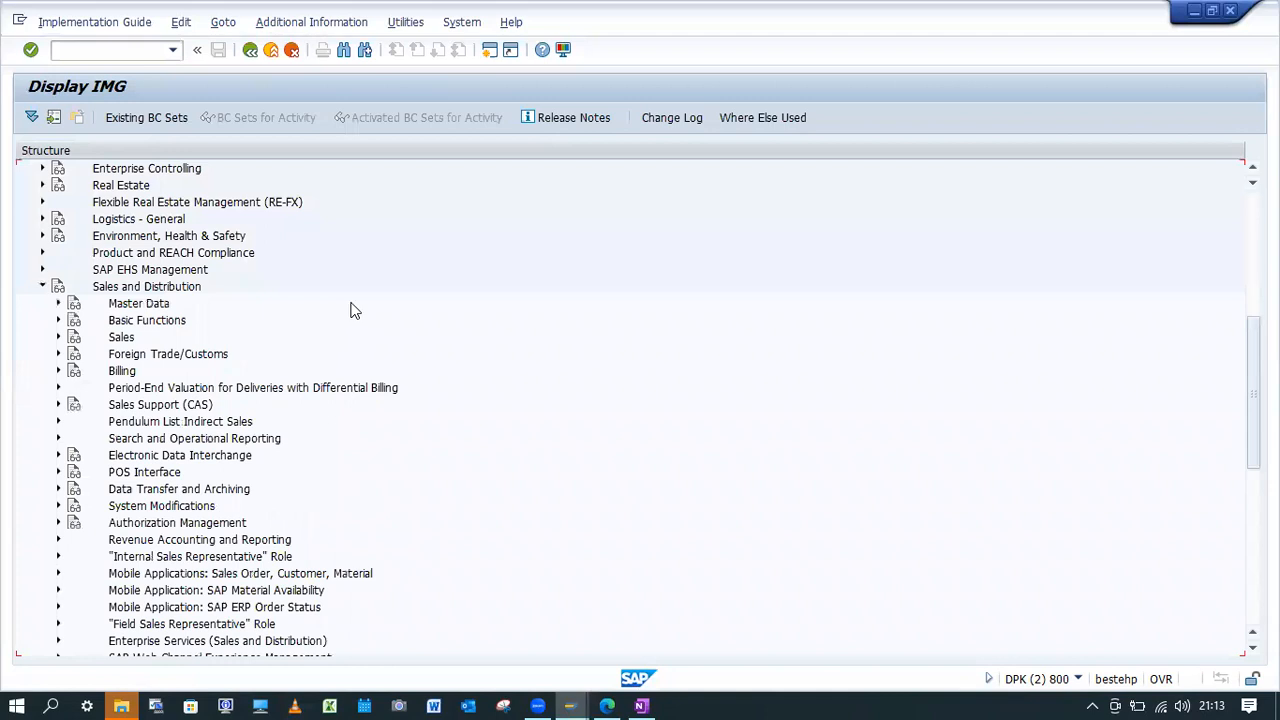
pyautogui.scroll(-1, 340, 326)
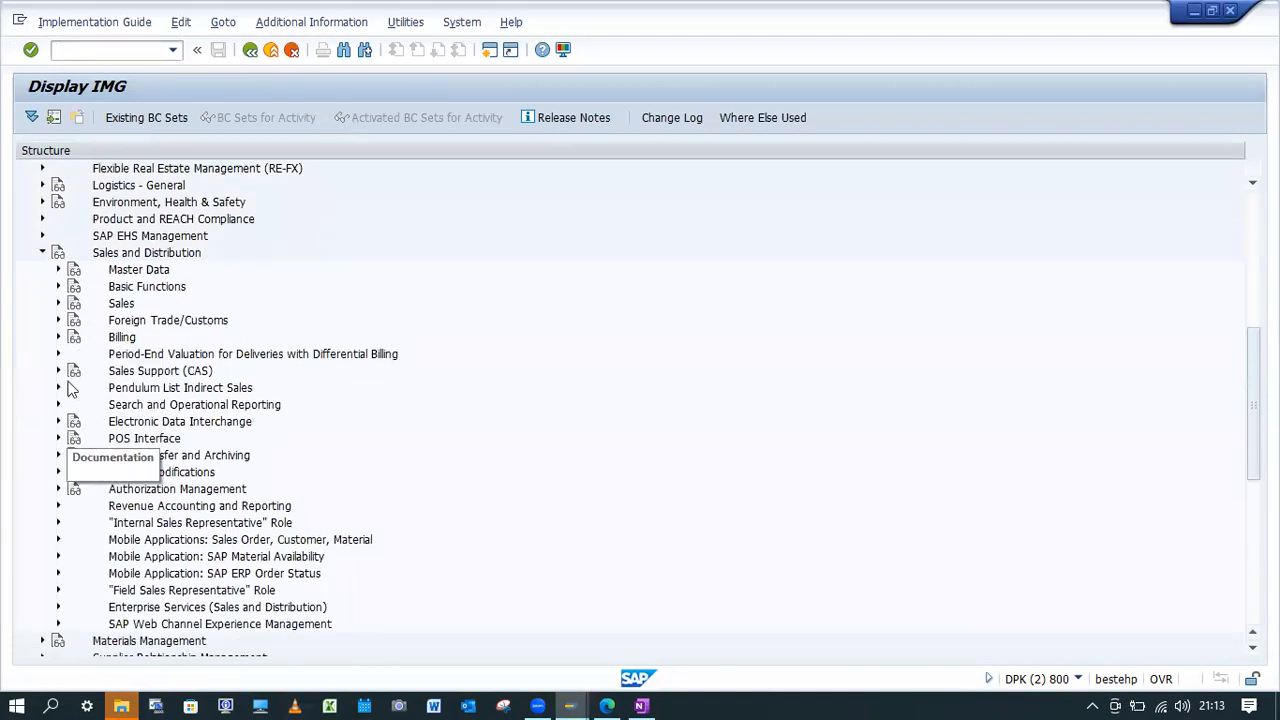
pyautogui.click(57, 287)
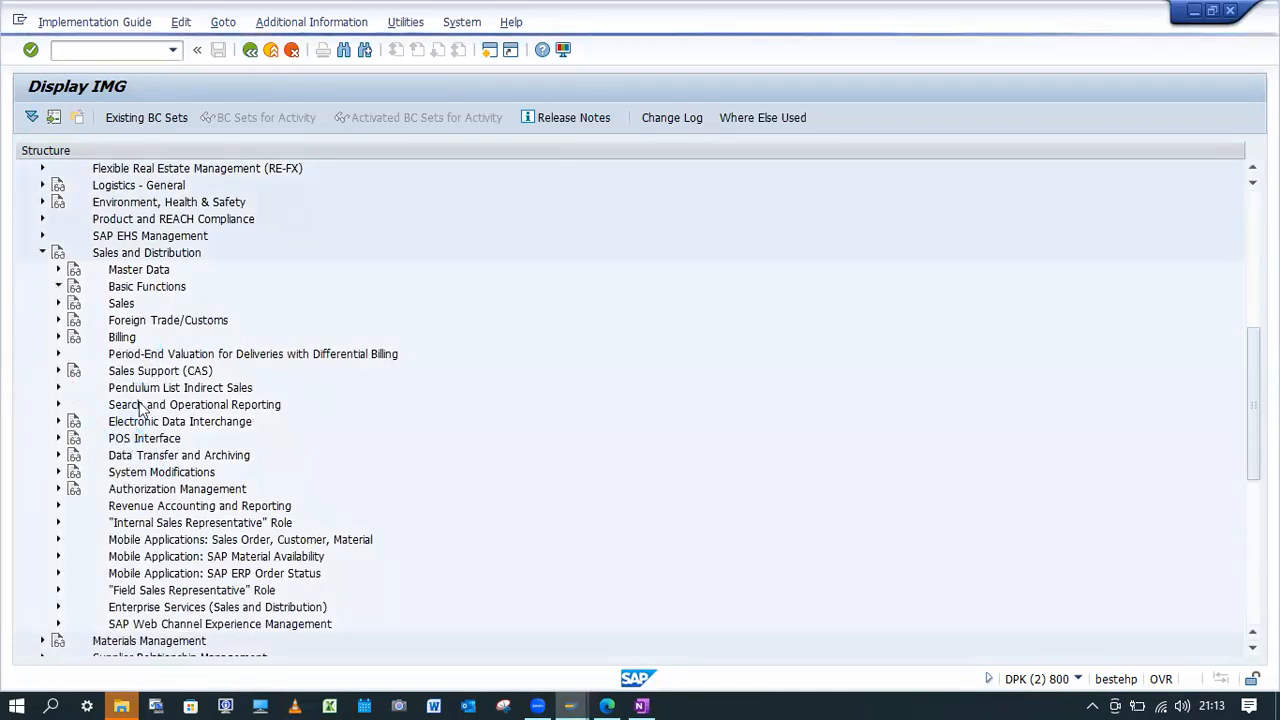
# Open Carry Out Control For Availability Check under Availability Check with ATP Logic or Against Planning in Availability Check and Transfer of Requirements.
pyautogui.click(73, 355)
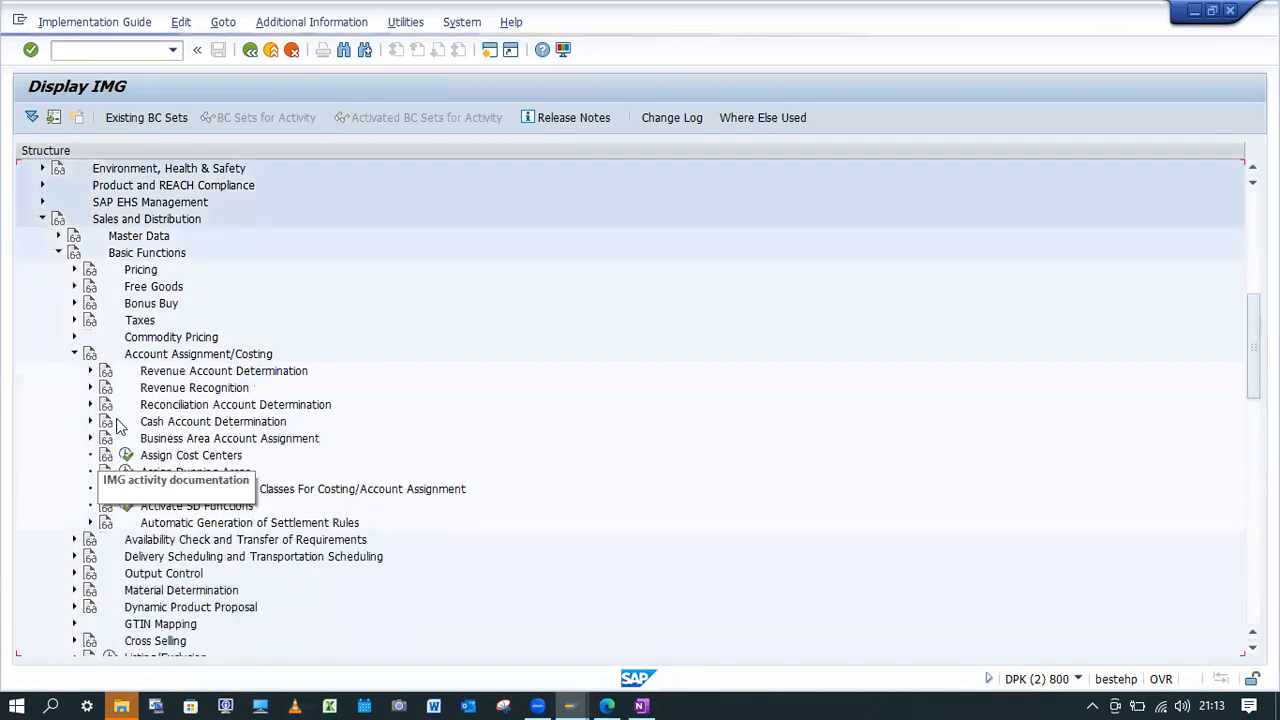
pyautogui.click(73, 355)
pyautogui.click(73, 371)
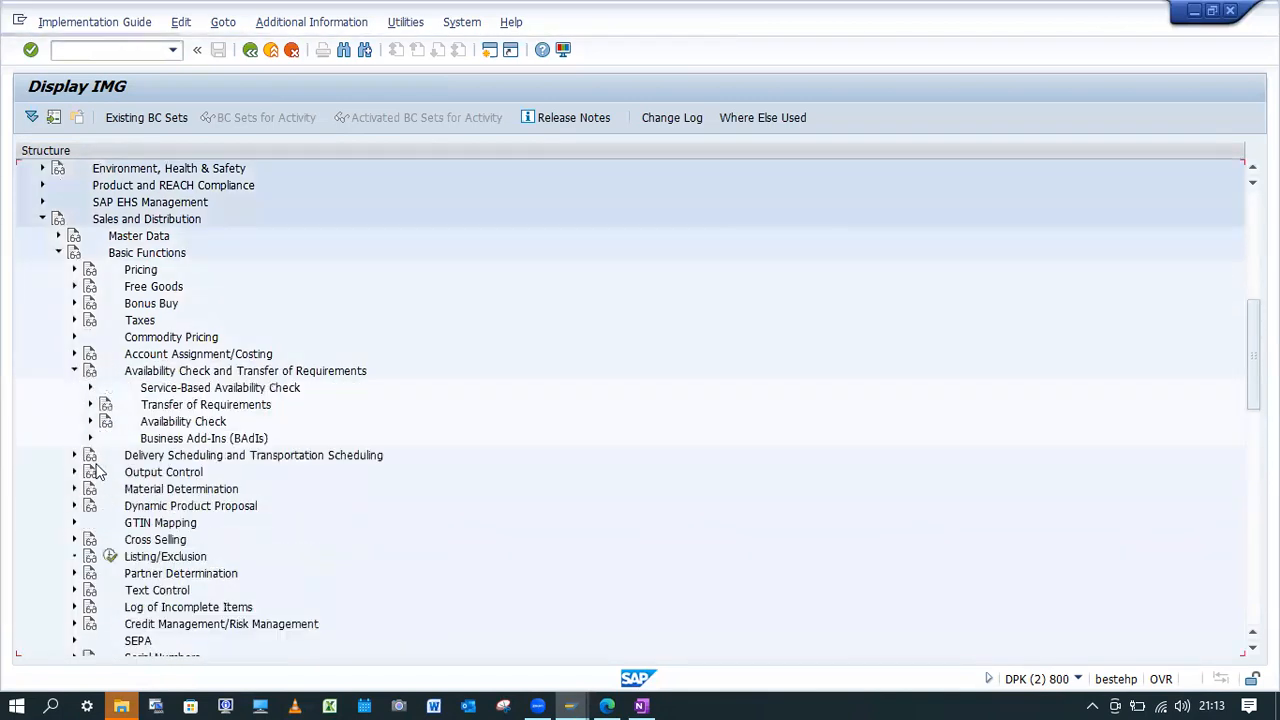
pyautogui.click(90, 404)
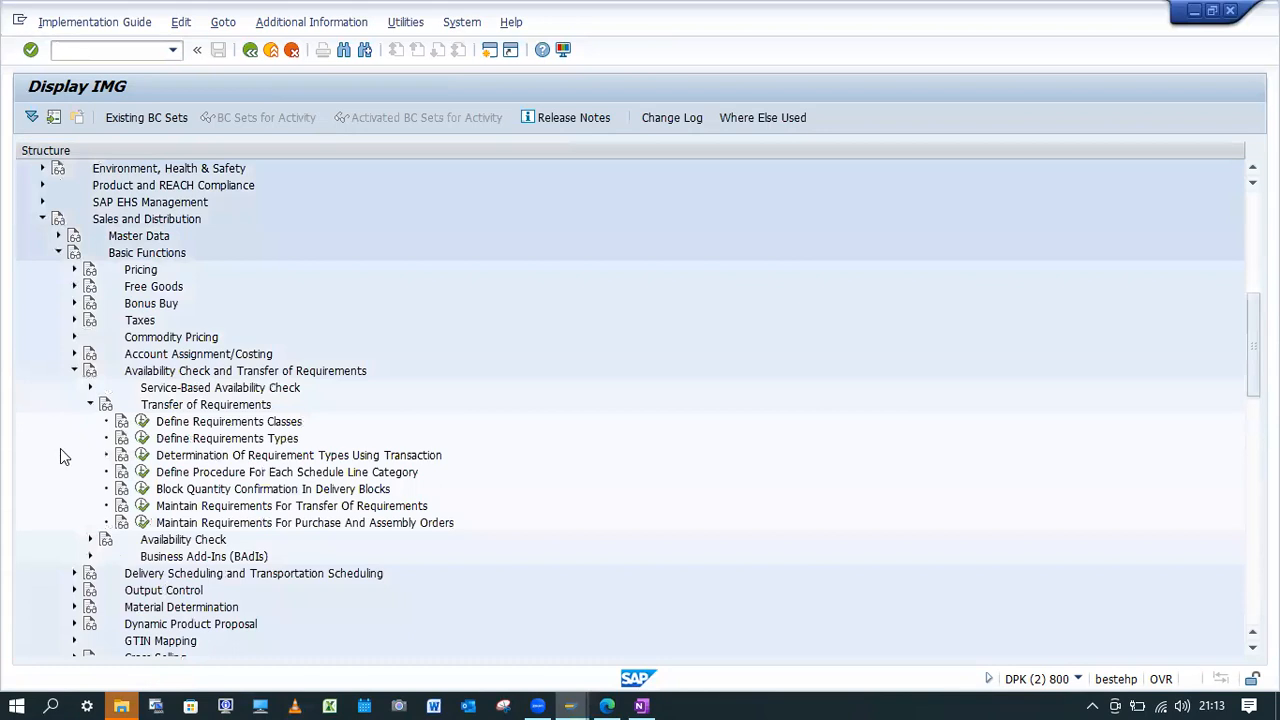
pyautogui.click(90, 404)
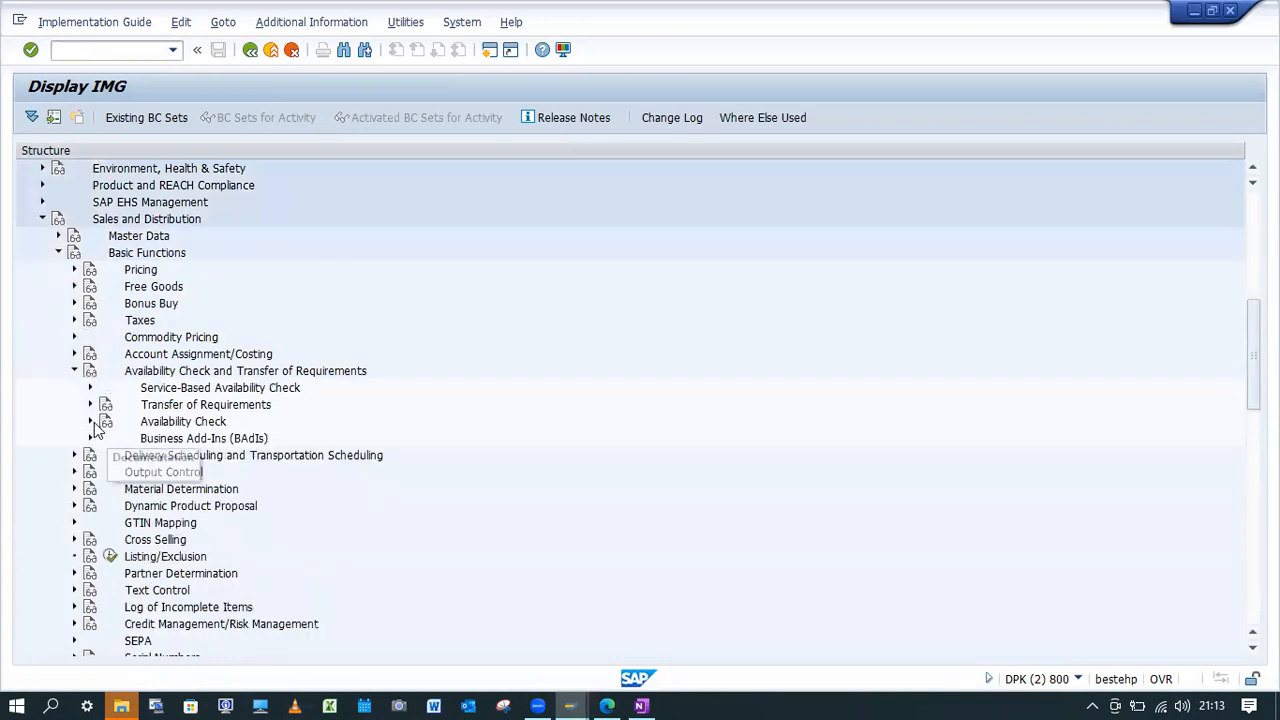
pyautogui.click(90, 421)
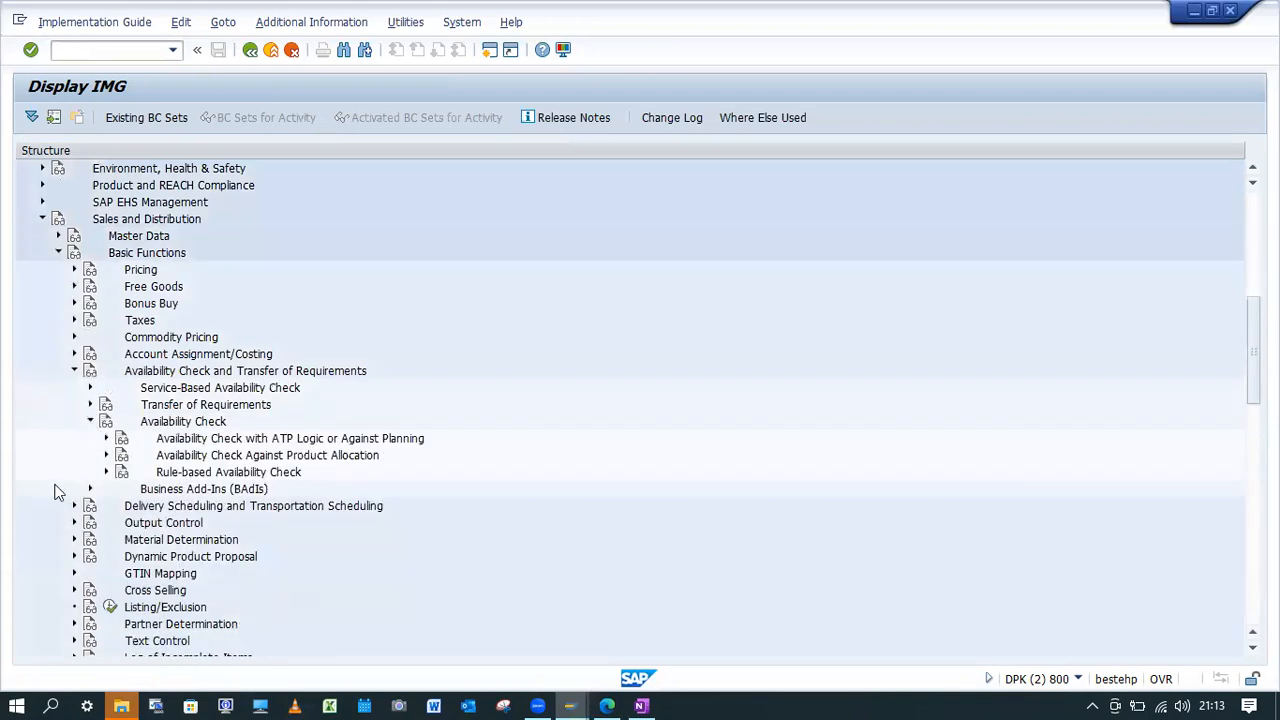
pyautogui.click(106, 438)
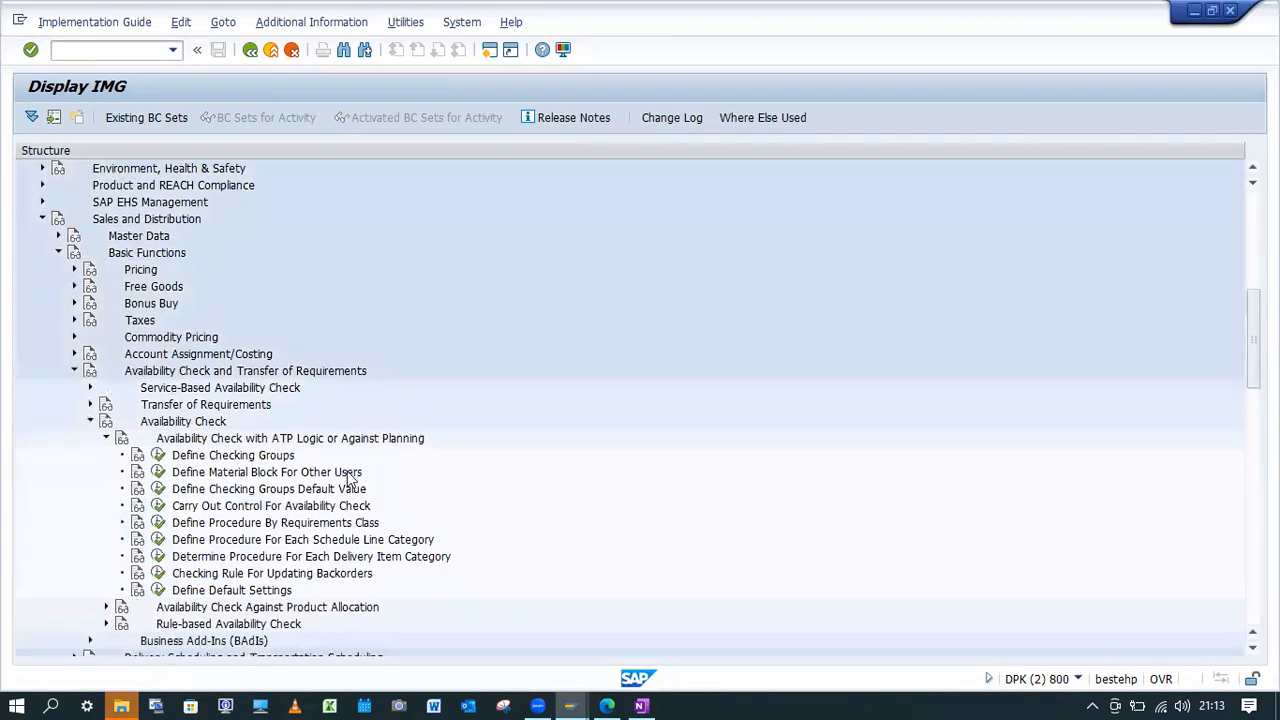
pyautogui.scroll(-1, 299, 460)
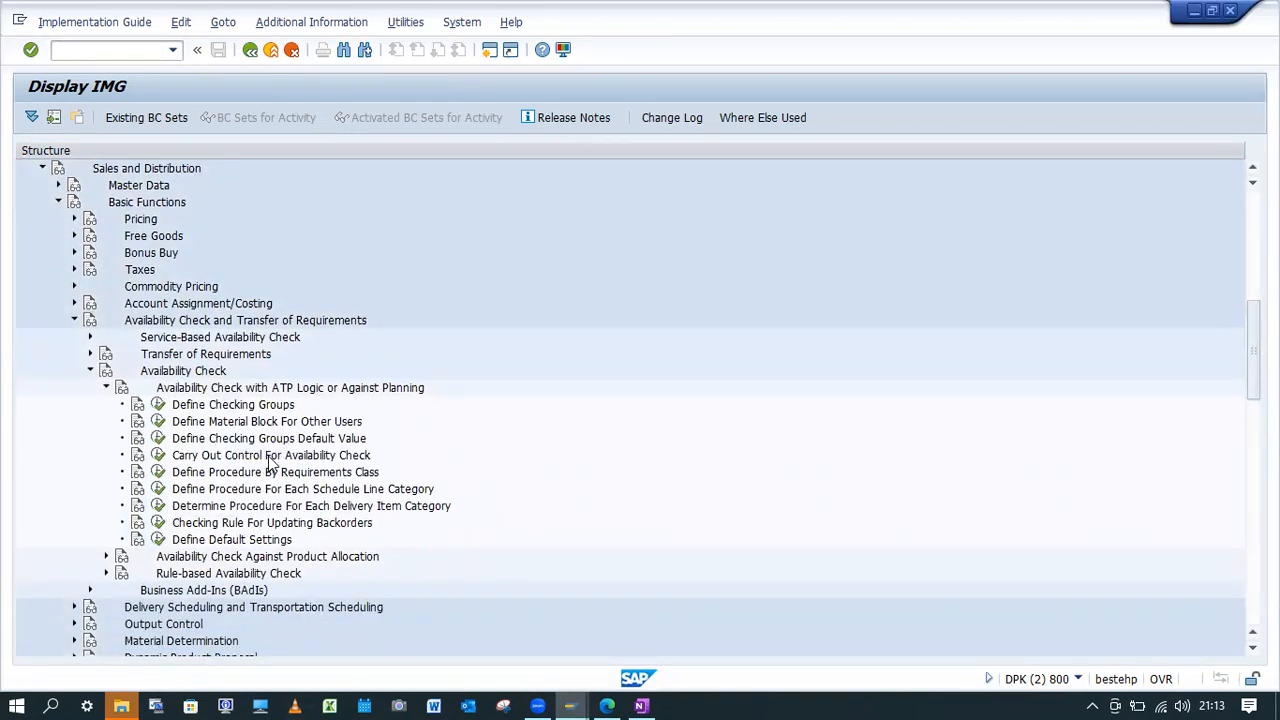
pyautogui.click(159, 456)
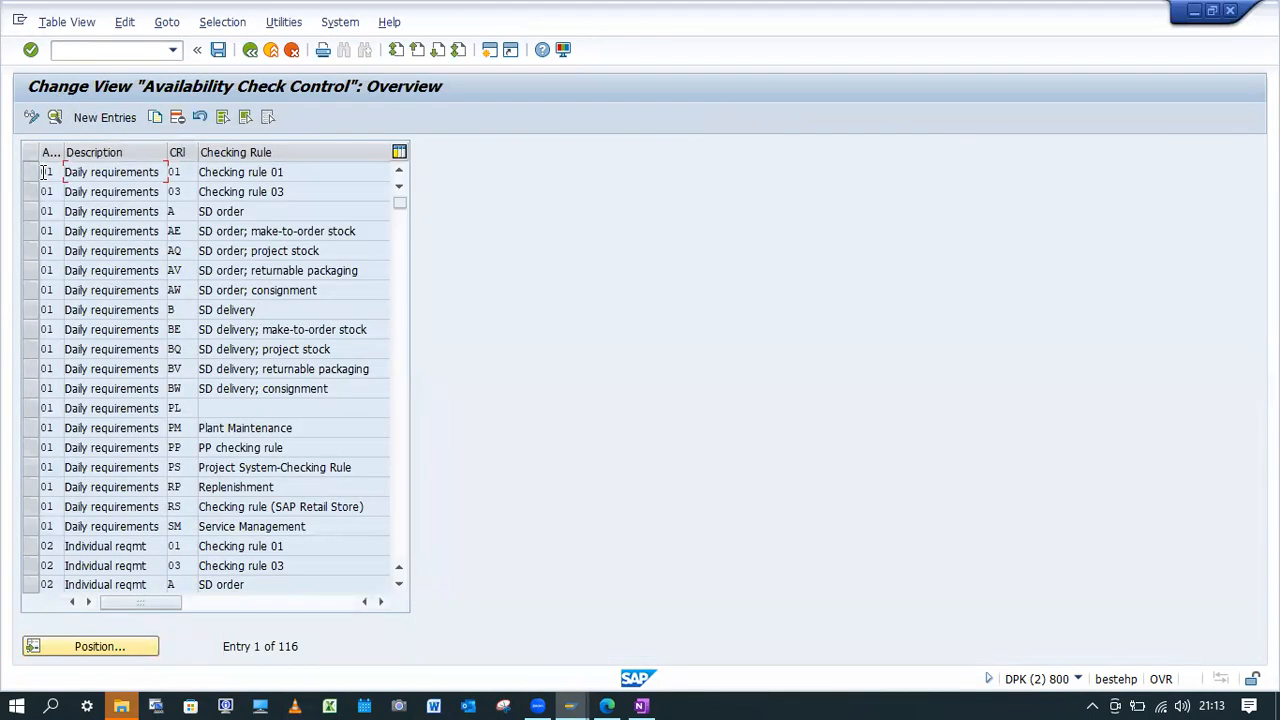
# Position the availability check control list at checking group KP and select its entry for checking rule A (SD order).
pyautogui.click(102, 118)
pyautogui.click(250, 50)
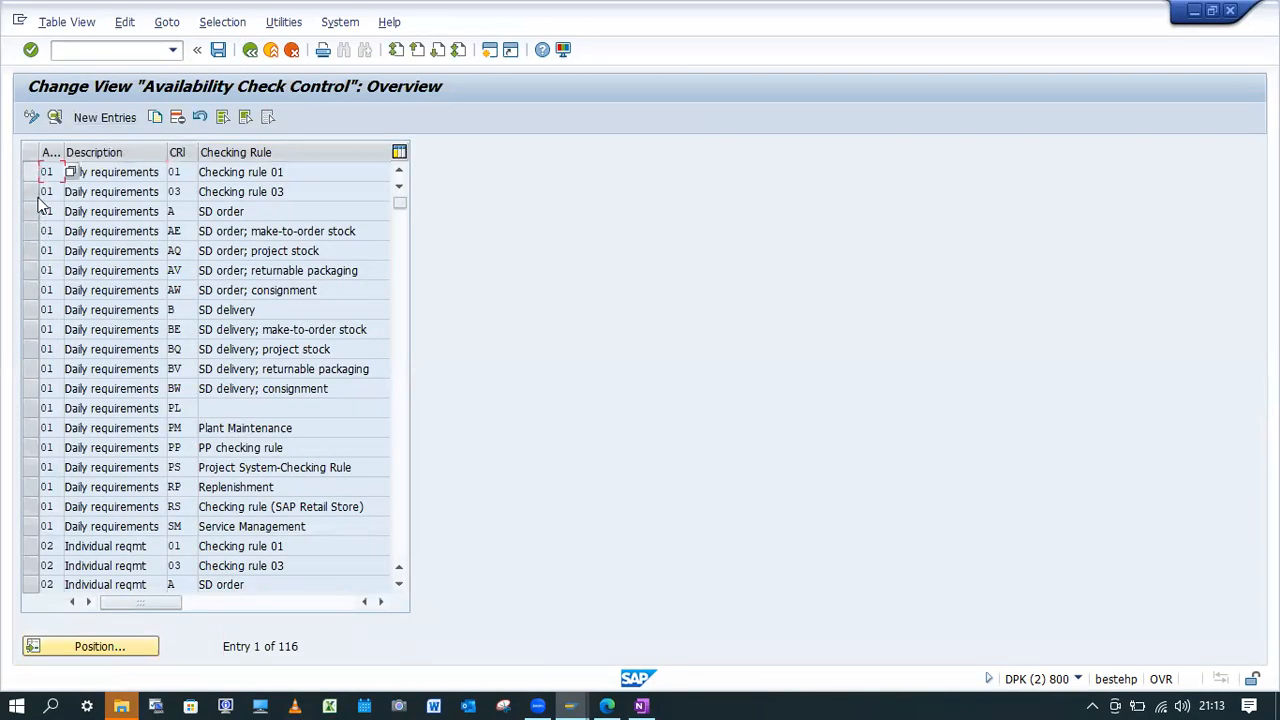
pyautogui.scroll(-3, 88, 435)
pyautogui.scroll(1, 88, 435)
pyautogui.scroll(-2, 88, 440)
pyautogui.scroll(1, 89, 445)
pyautogui.click(107, 645)
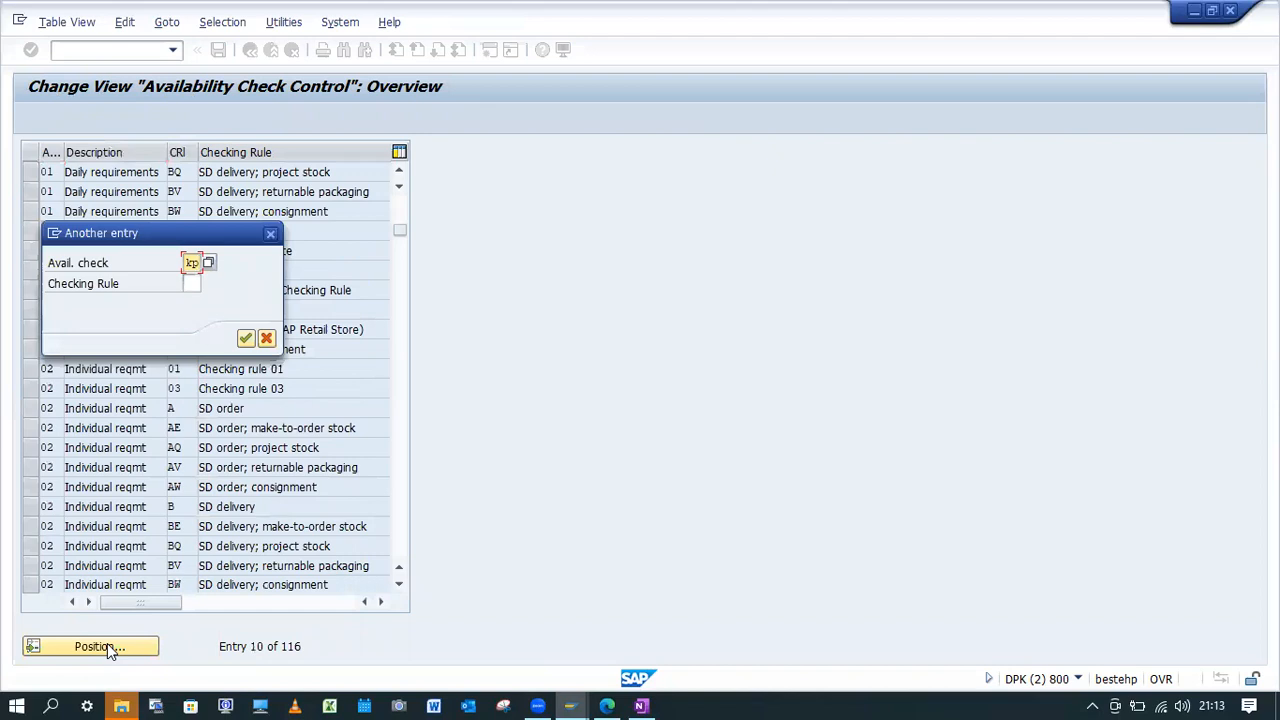
pyautogui.press('Return')
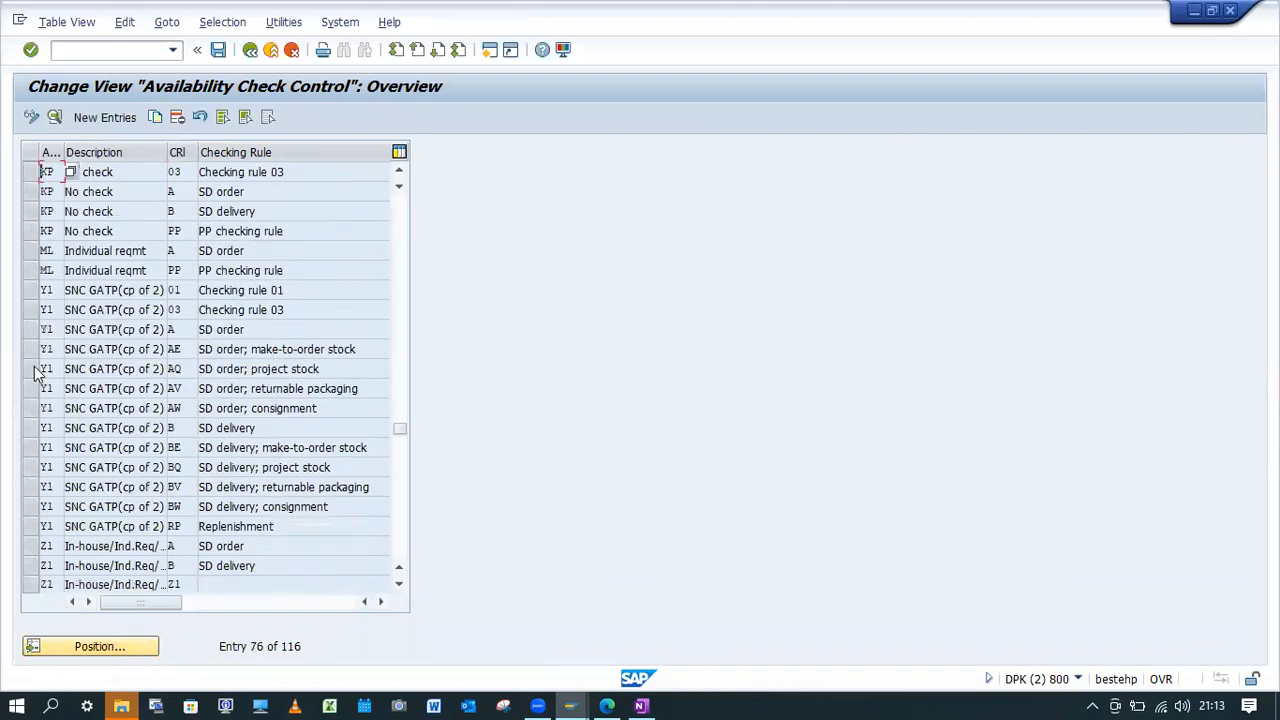
pyautogui.click(29, 191)
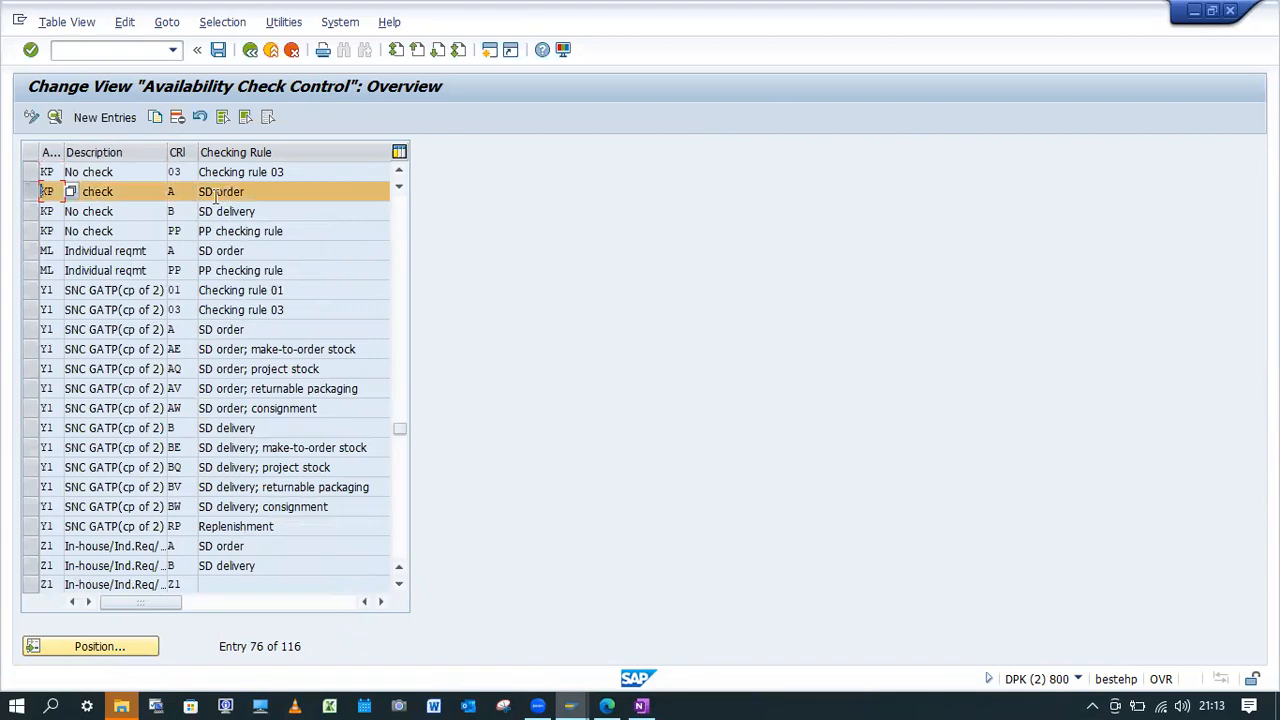
# Copy the selected KP entry for checking rule A and enter YB as the target availability check group.
pyautogui.click(155, 117)
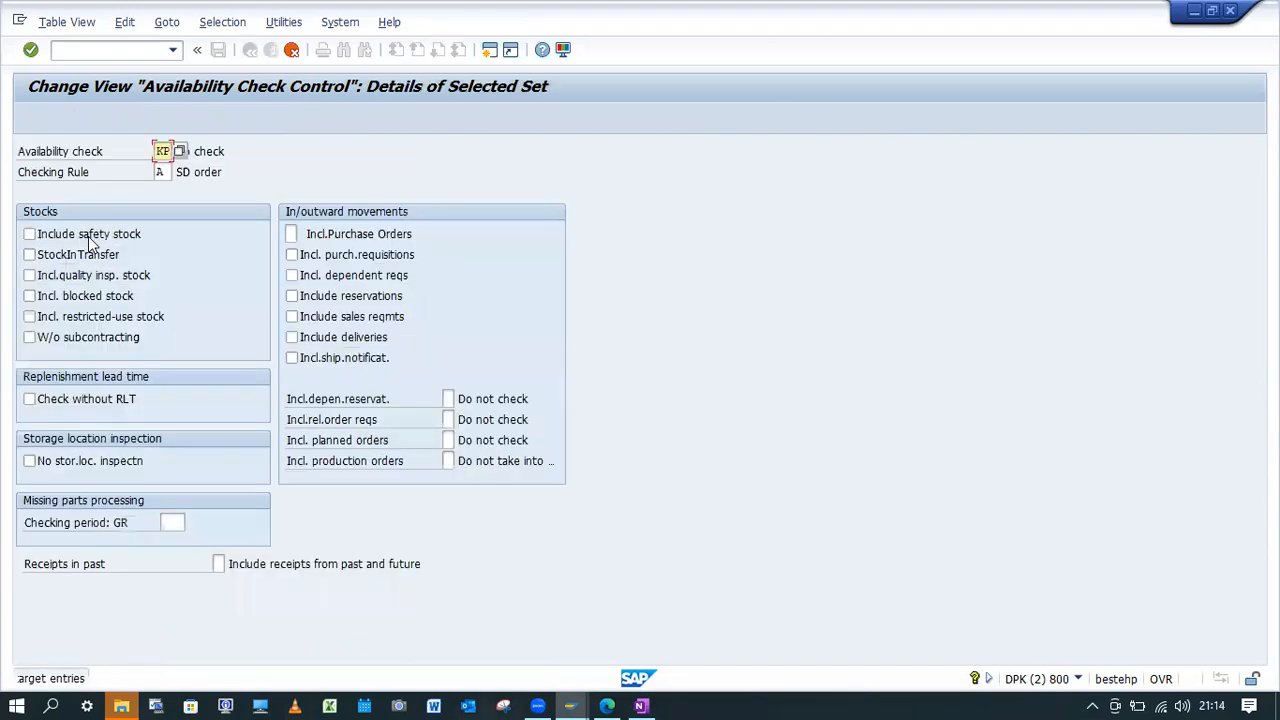
pyautogui.write('YB')
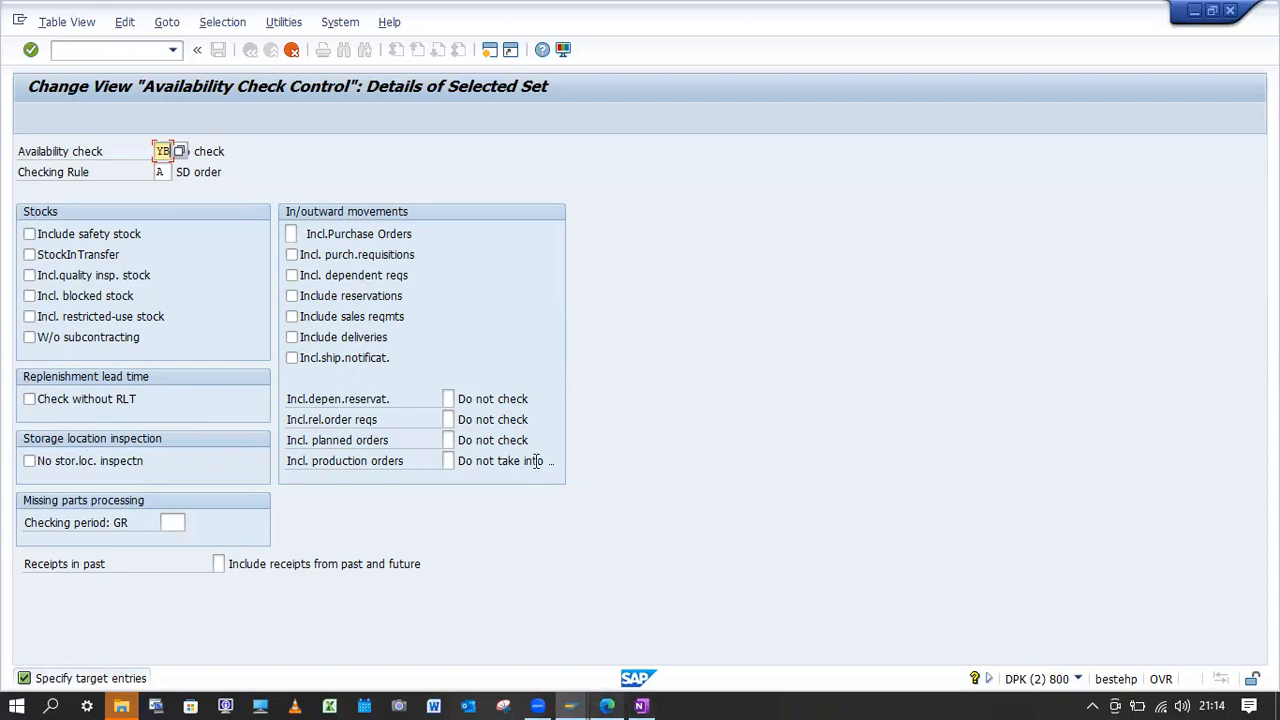
# Switch to the OneNote Purpose page, bold "transaction OVZ2" under Overview, and highlight OVZ9 in bold.
pyautogui.hotkey('alt', 'Tab')
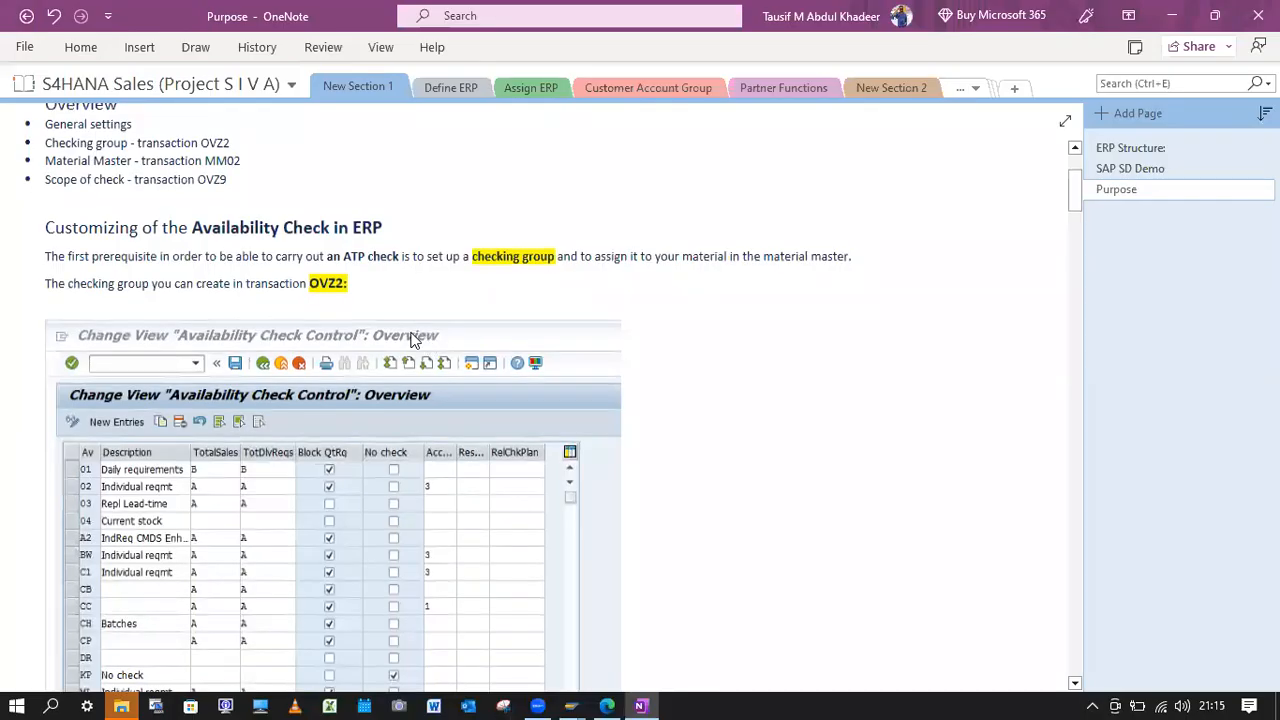
pyautogui.scroll(3, 414, 340)
pyautogui.moveTo(251, 336); pyautogui.dragTo(143, 338)
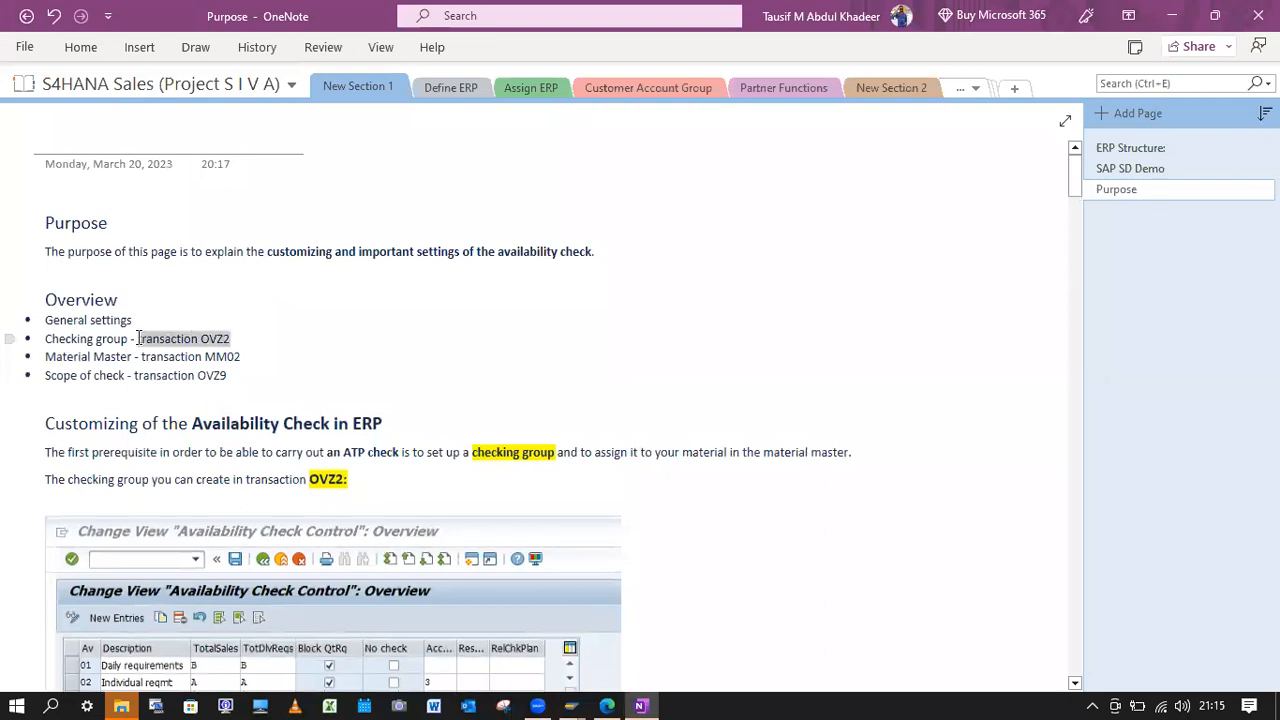
pyautogui.hotkey('ctrl', 'b')
pyautogui.click(236, 339)
pyautogui.moveTo(234, 339); pyautogui.dragTo(197, 376)
pyautogui.click(241, 375)
# Highlight OVZ2 in yellow in the Checking group line of the Overview list and remove its bold formatting.
pyautogui.click(212, 343)
pyautogui.click(273, 343)
pyautogui.moveTo(240, 338); pyautogui.dragTo(202, 338)
pyautogui.hotkey('ctrl', 'b')
pyautogui.click(279, 306)
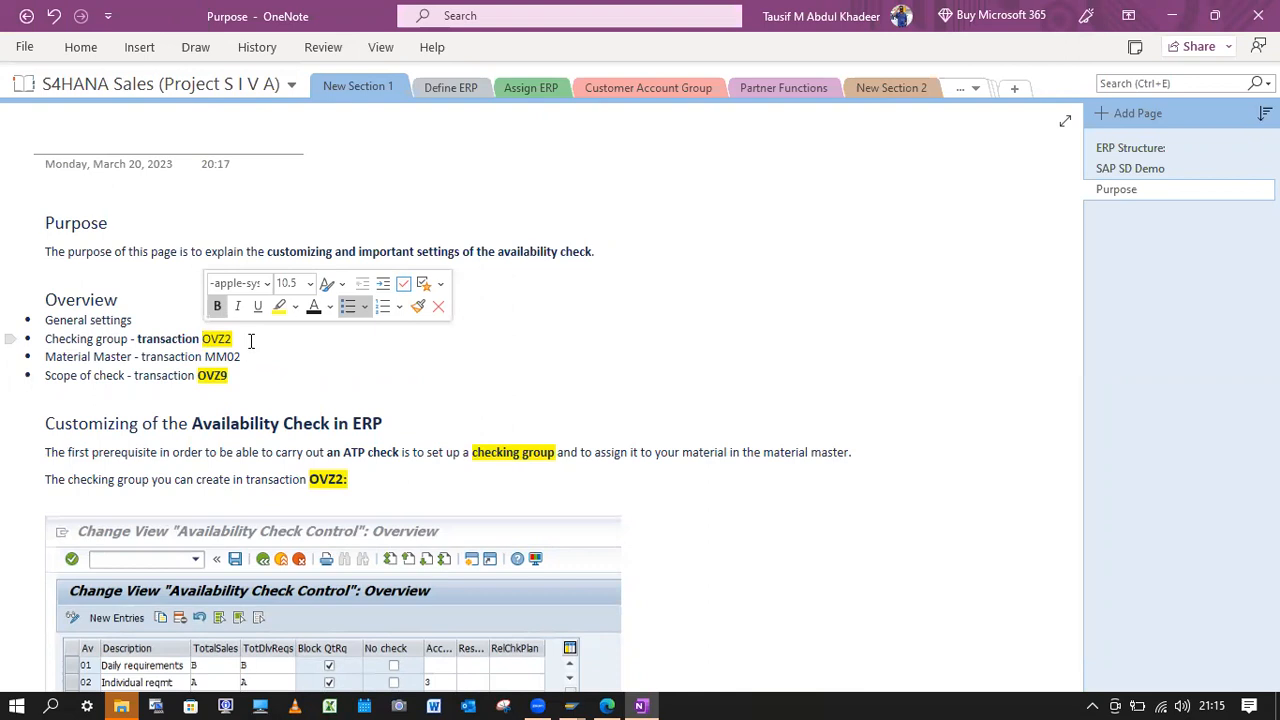
pyautogui.moveTo(240, 341); pyautogui.dragTo(200, 341)
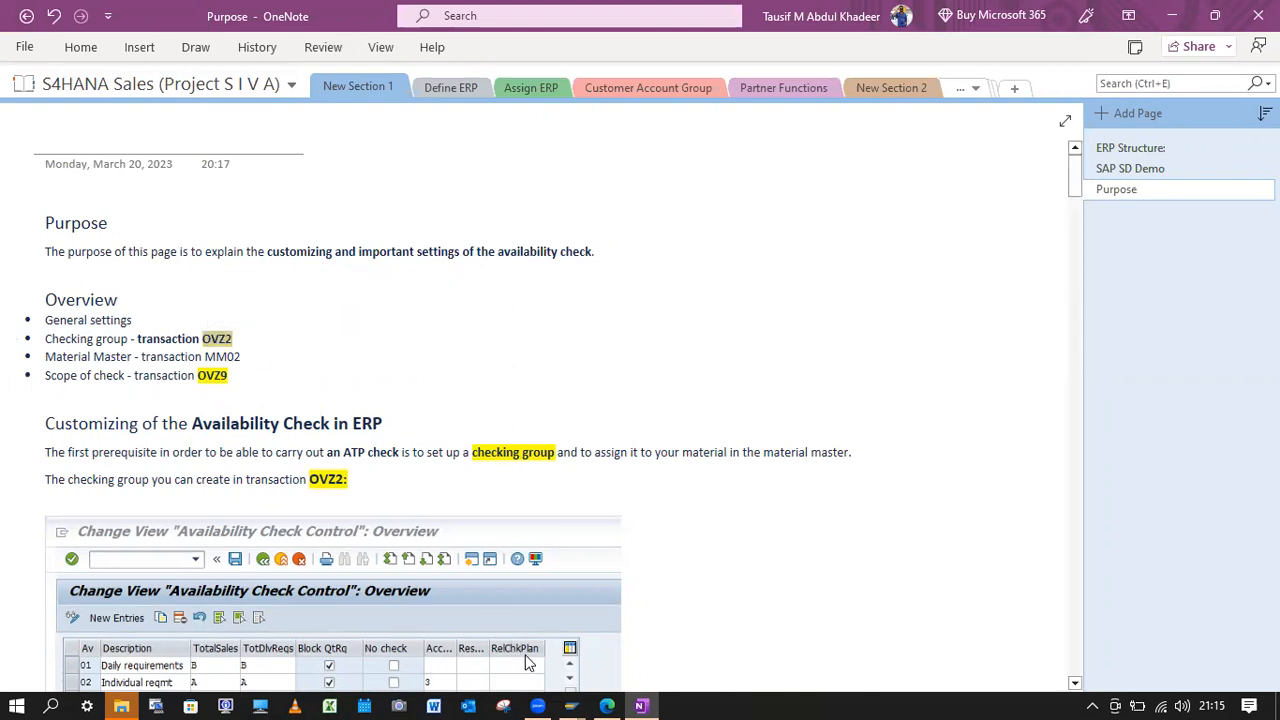
# Switch back to the SAP sales order session, restart VA01 for order type OR and enter the customer's sold-to party number.
pyautogui.click(571, 706)
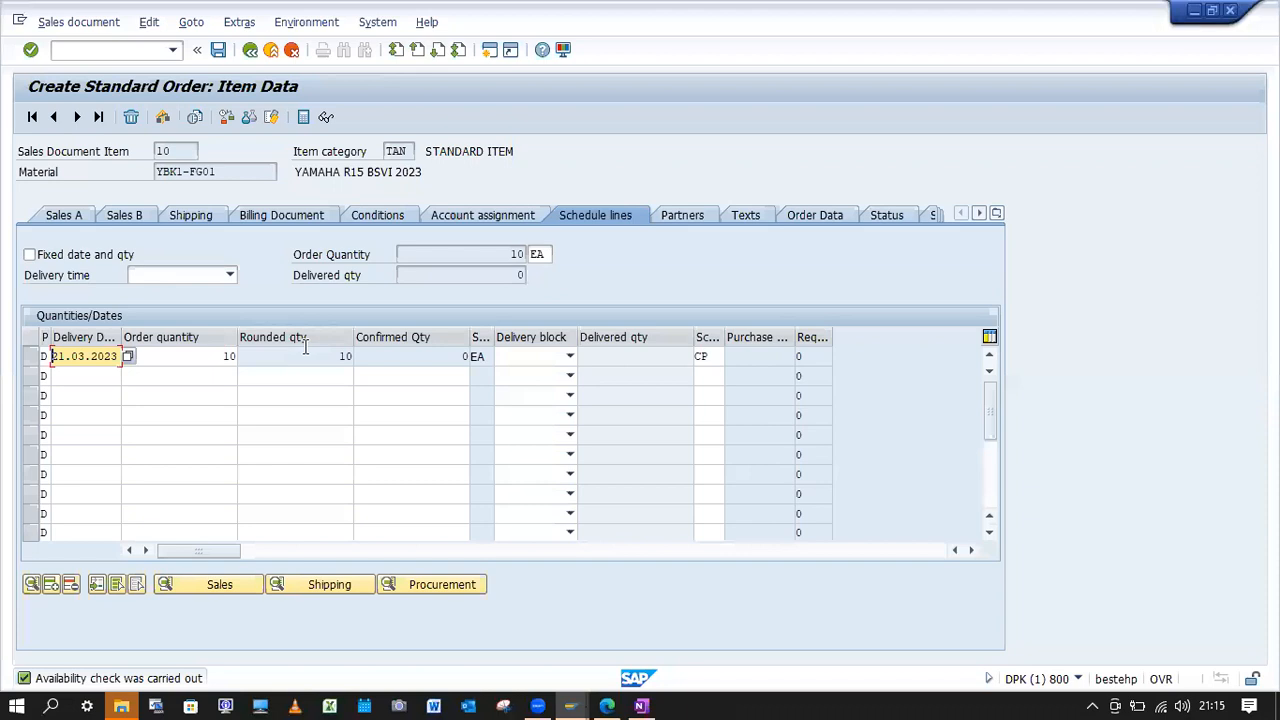
pyautogui.click(100, 50)
pyautogui.write('/nva01')
pyautogui.press('Return')
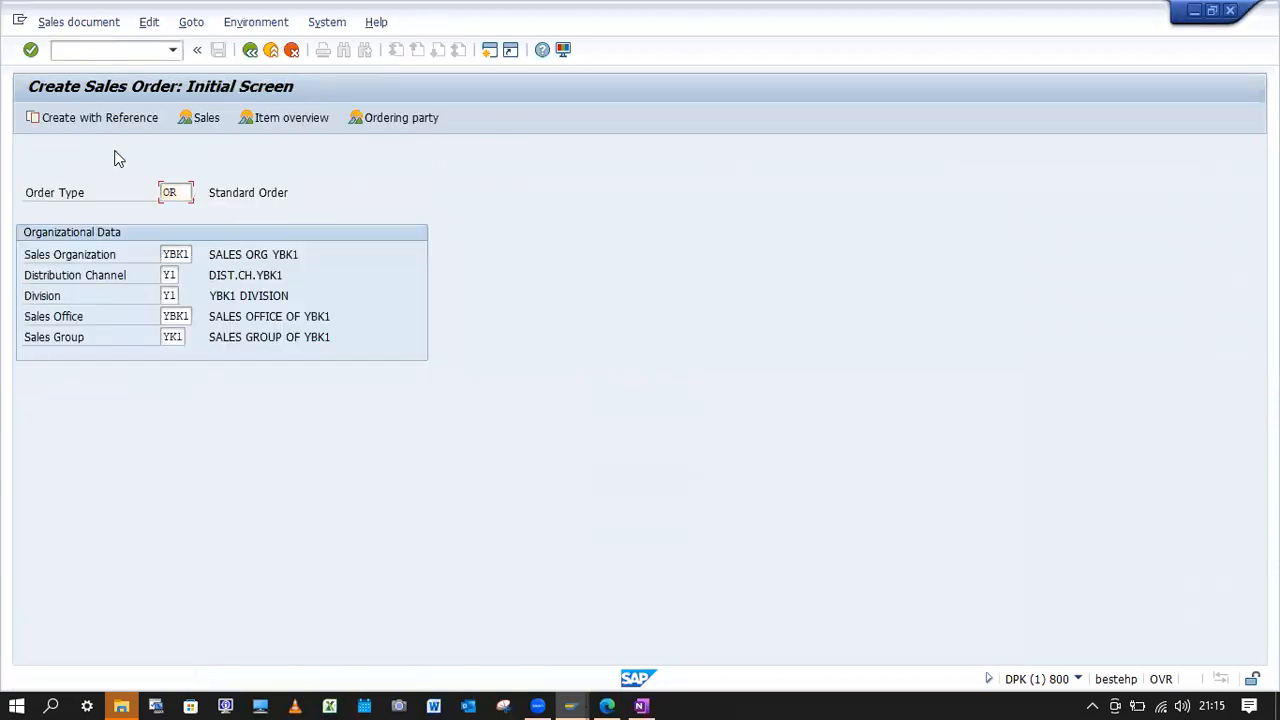
pyautogui.press('Return')
pyautogui.press('space')
pyautogui.click(173, 190)
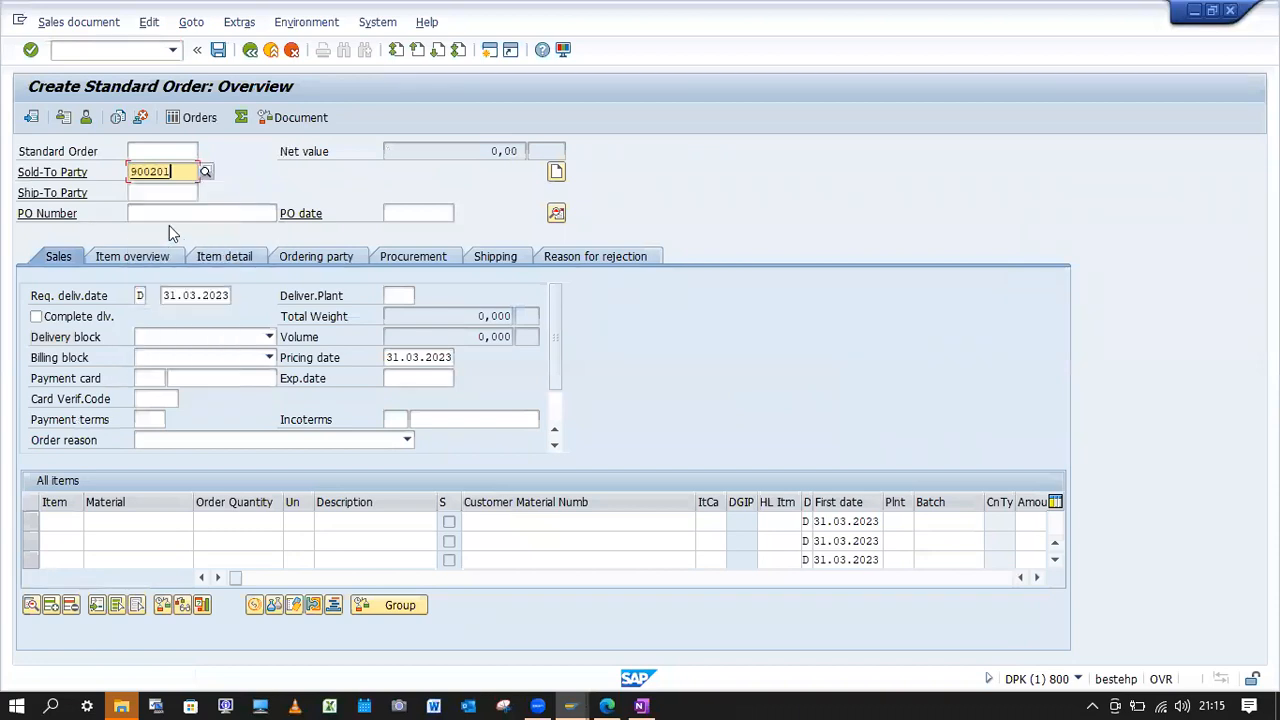
# Fill in PO number "ATP w/Daily req", PO date 20.03.2023 and requested delivery date 21.03.2023.
pyautogui.click(170, 214)
pyautogui.click(171, 229)
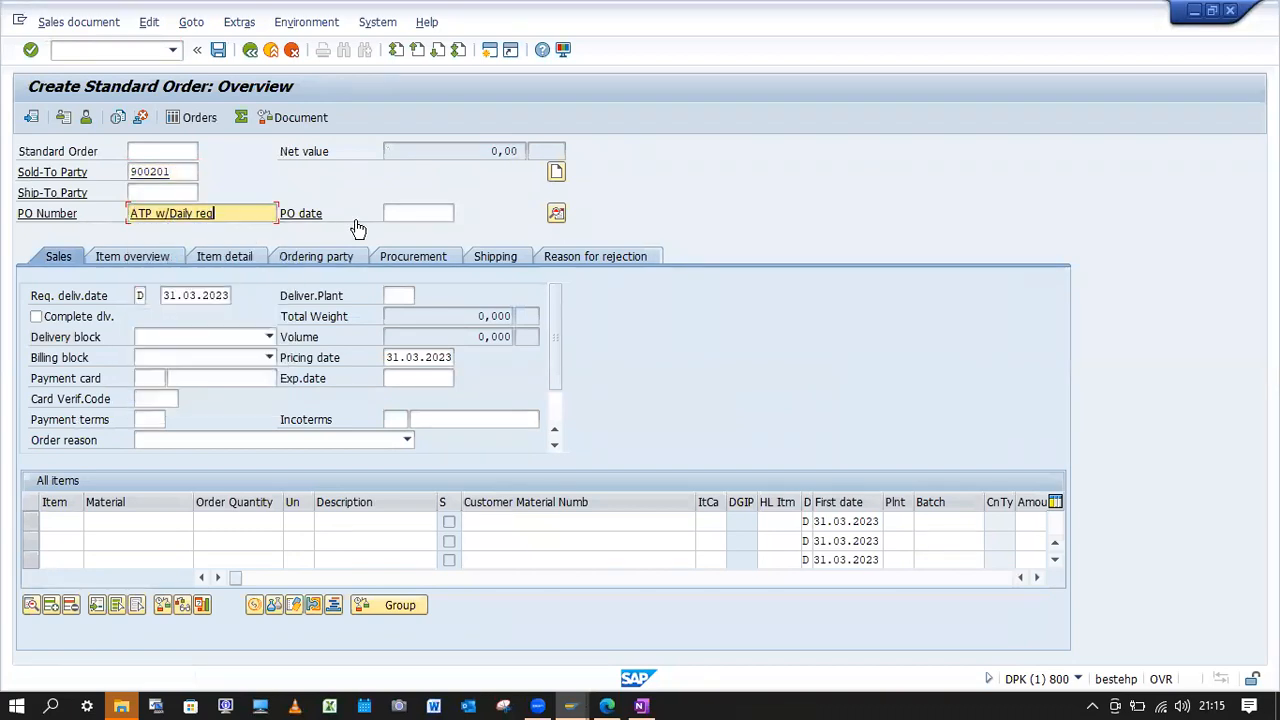
pyautogui.click(403, 215)
pyautogui.click(404, 230)
pyautogui.click(165, 297)
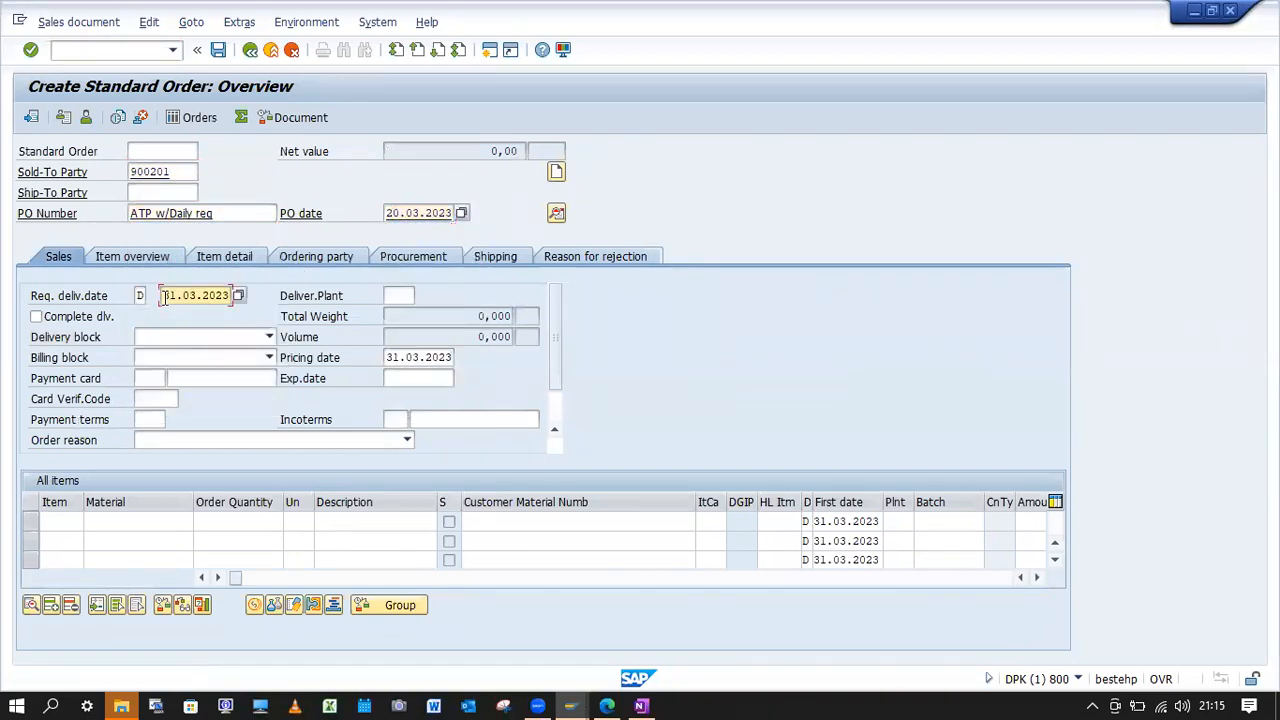
pyautogui.write('2')
# Enter material YBK1-FG01 with an order quantity of 10 as the first item and have the order checked.
pyautogui.click(142, 518)
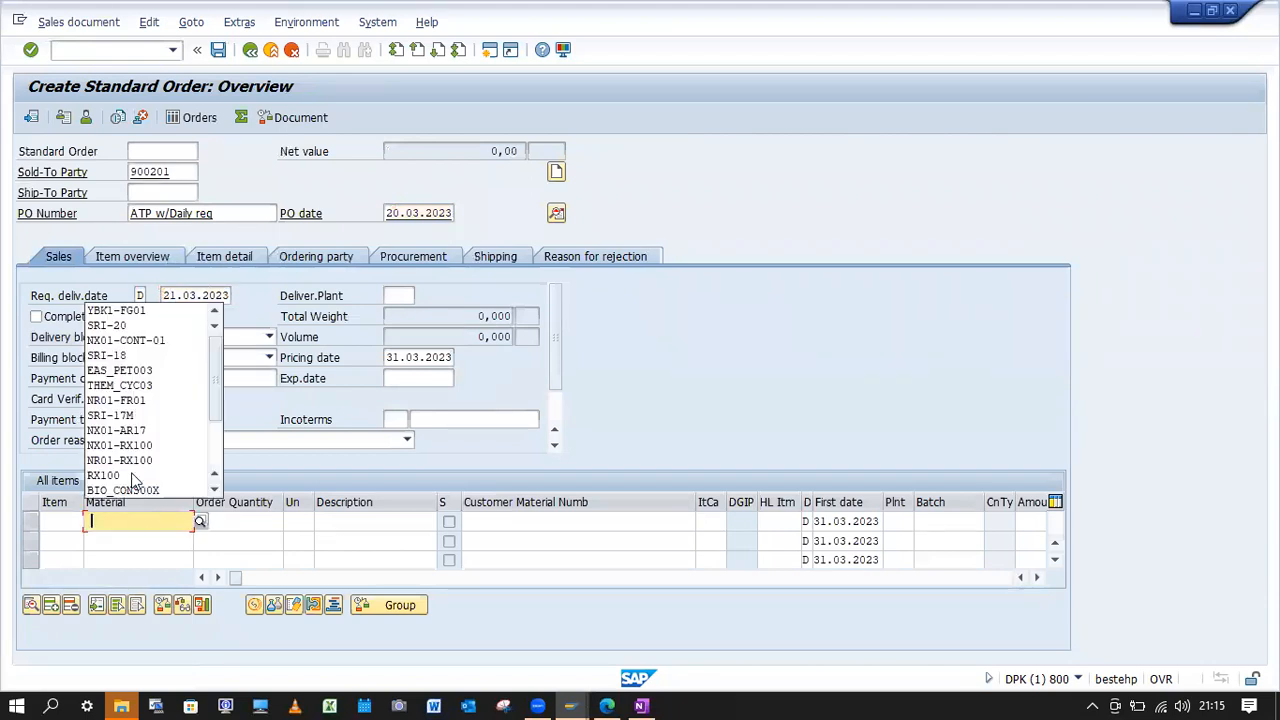
pyautogui.click(130, 311)
pyautogui.click(238, 518)
pyautogui.write('10')
pyautogui.press('Return')
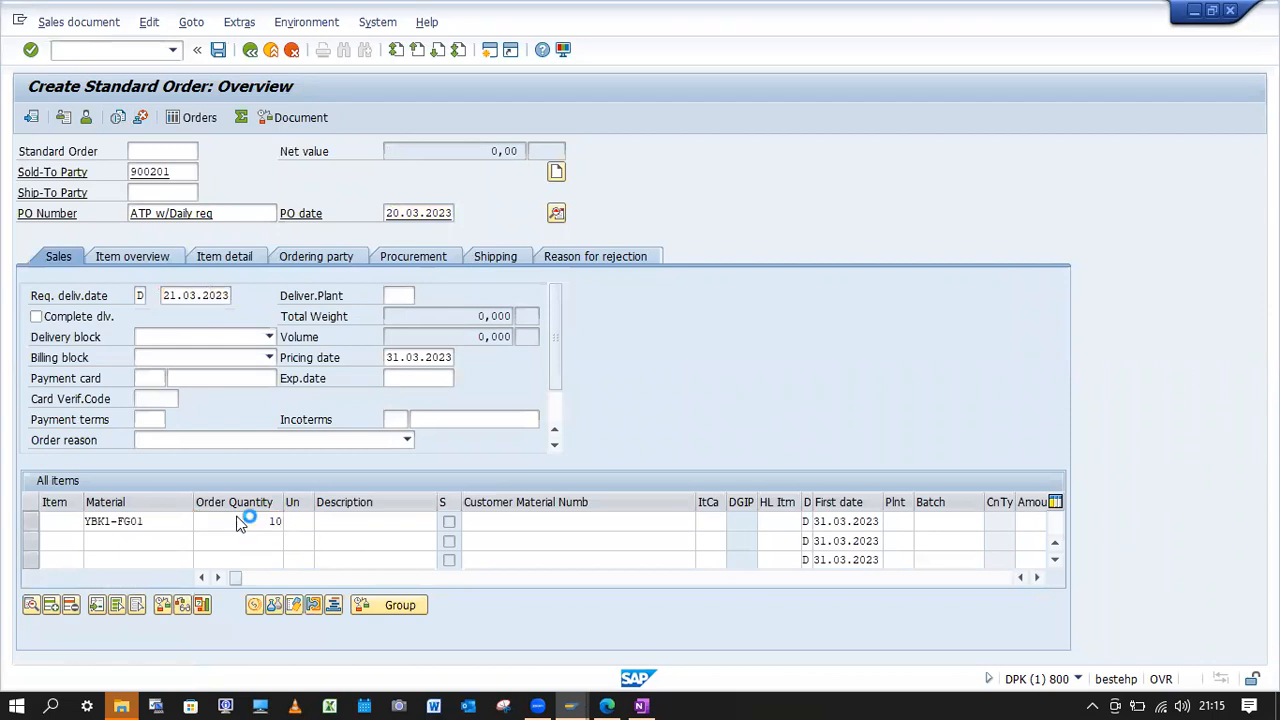
pyautogui.press('Return')
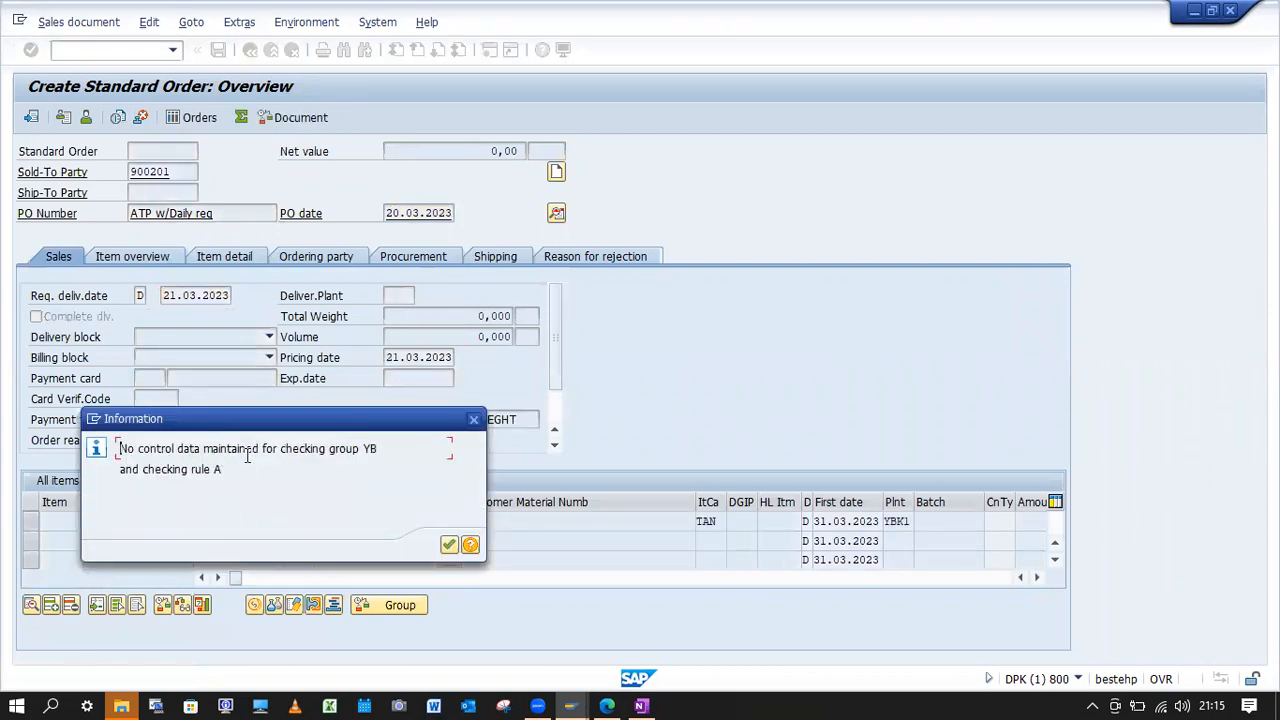
# Examine the information message about control data for the checking group and checking rule, and close it.
pyautogui.moveTo(136, 451); pyautogui.dragTo(362, 452)
pyautogui.moveTo(236, 469); pyautogui.dragTo(139, 469)
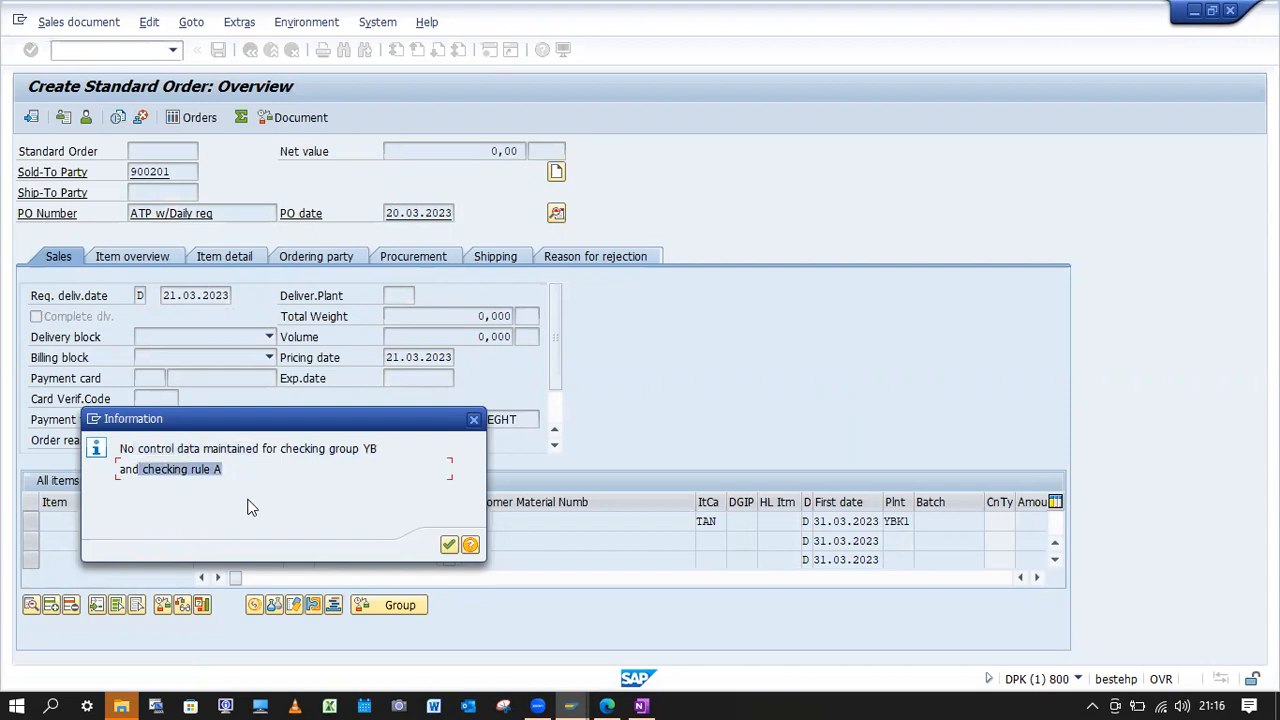
pyautogui.moveTo(278, 450); pyautogui.dragTo(382, 449)
pyautogui.click(346, 463)
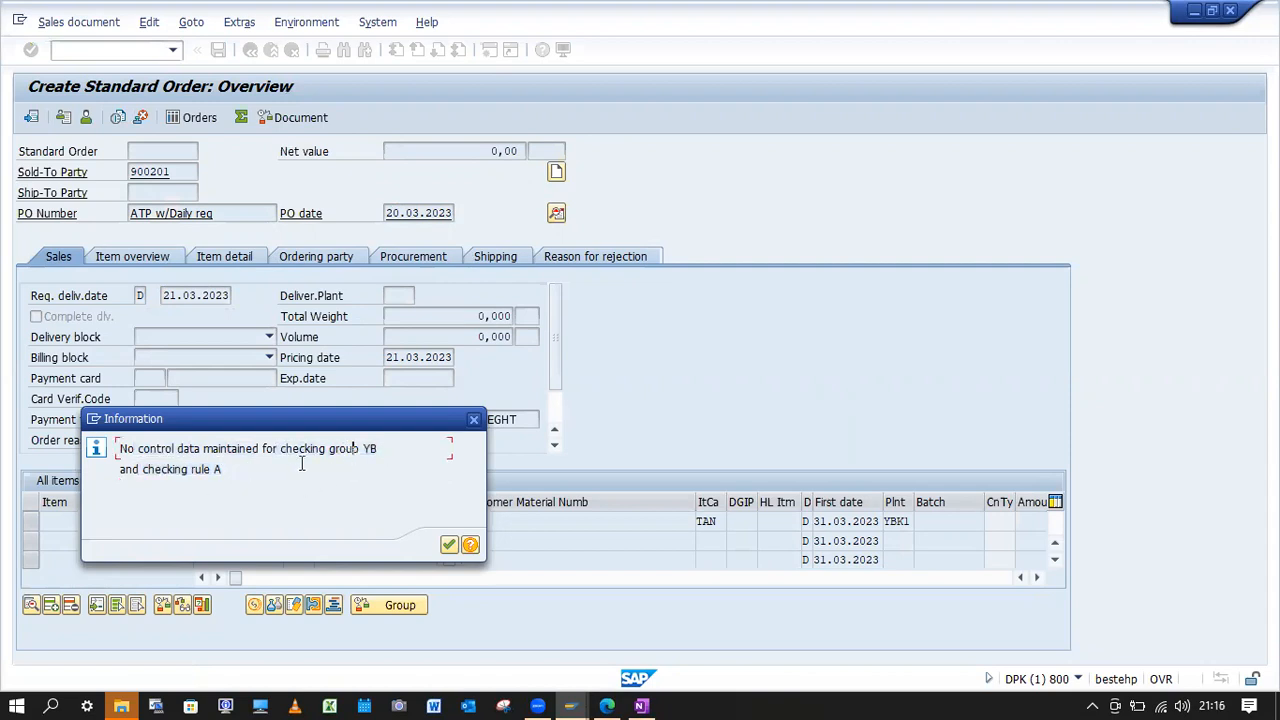
pyautogui.moveTo(240, 469); pyautogui.dragTo(140, 469)
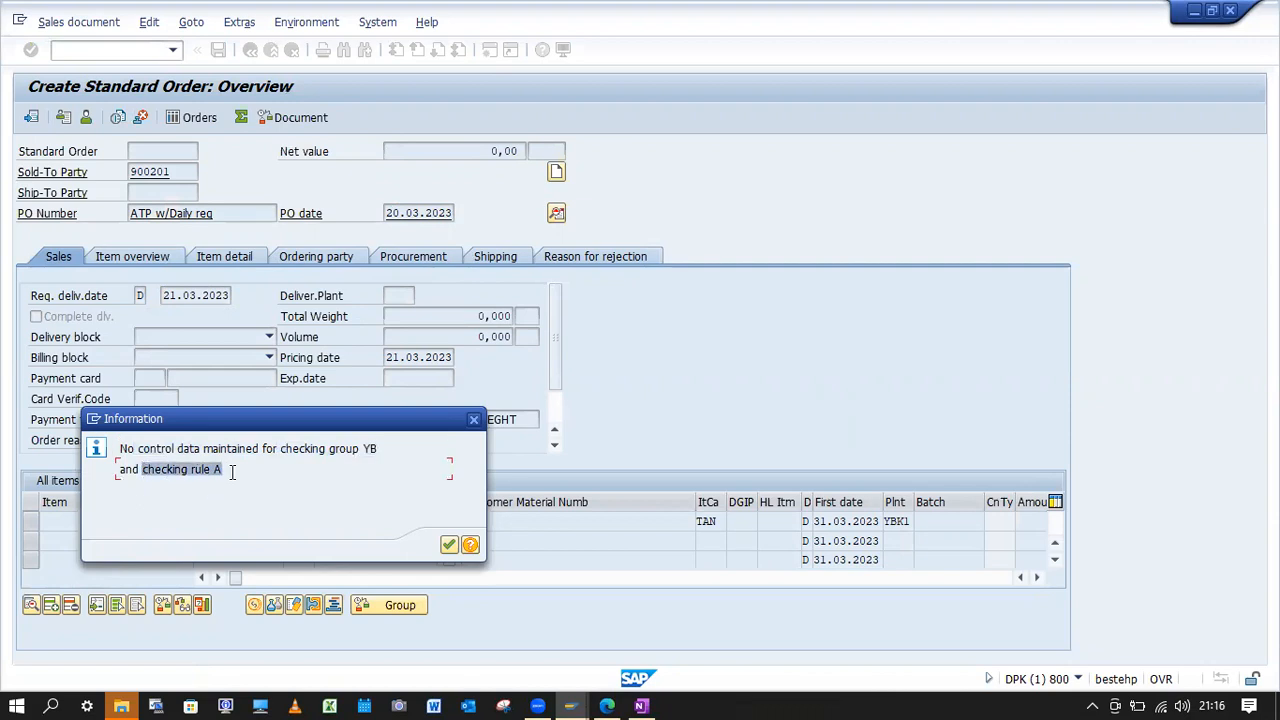
pyautogui.click(224, 498)
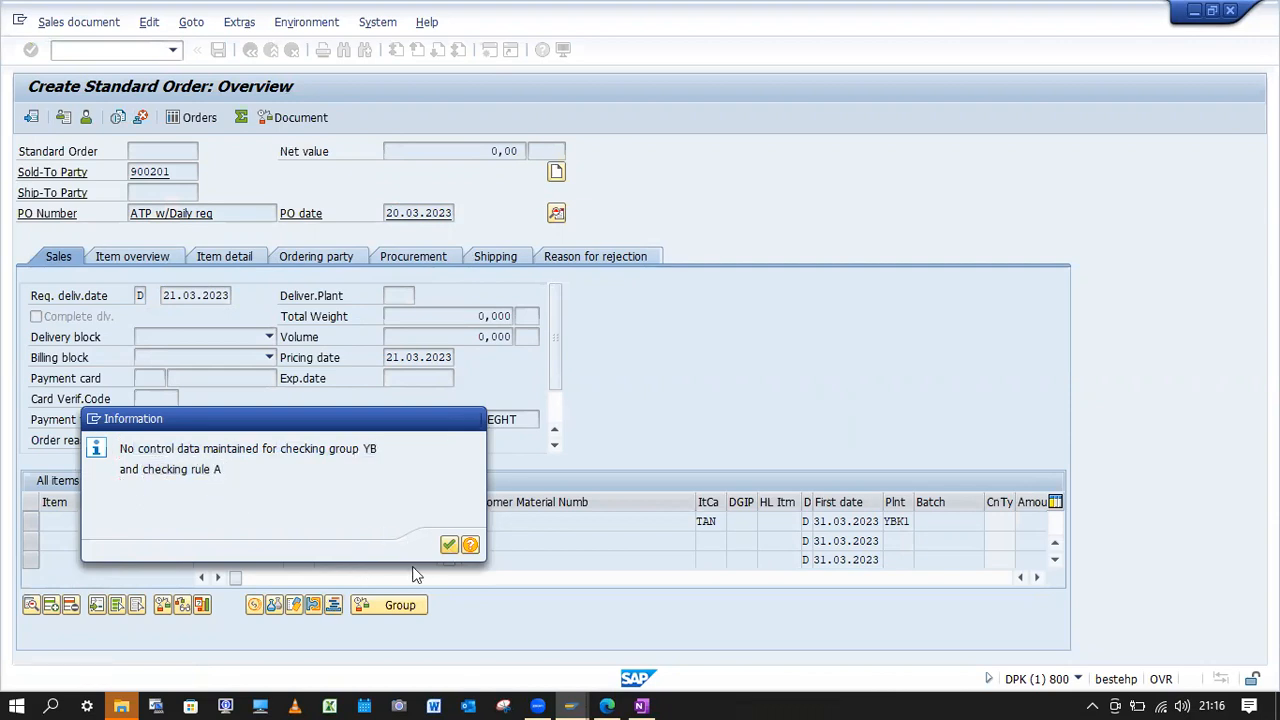
pyautogui.click(449, 546)
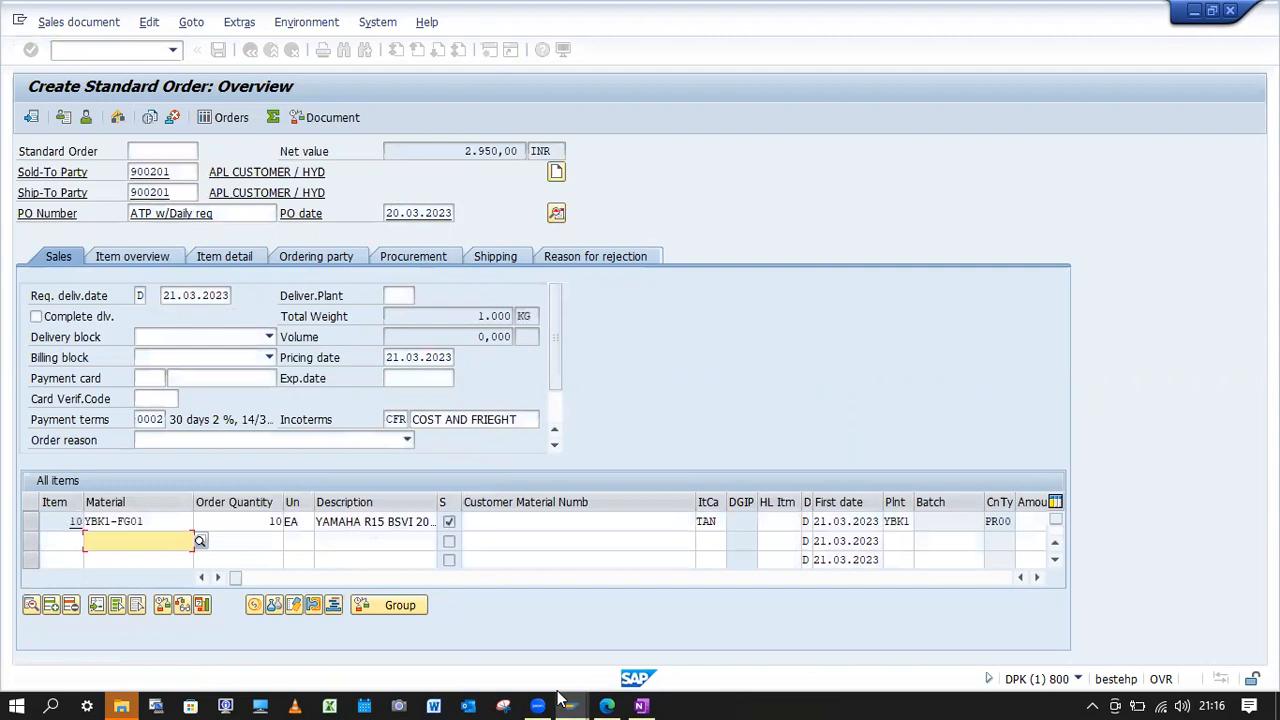
# Return to the Availability Check Control session, complete the copied entry for checking group YB with rule A, and save it.
pyautogui.moveTo(565, 703)
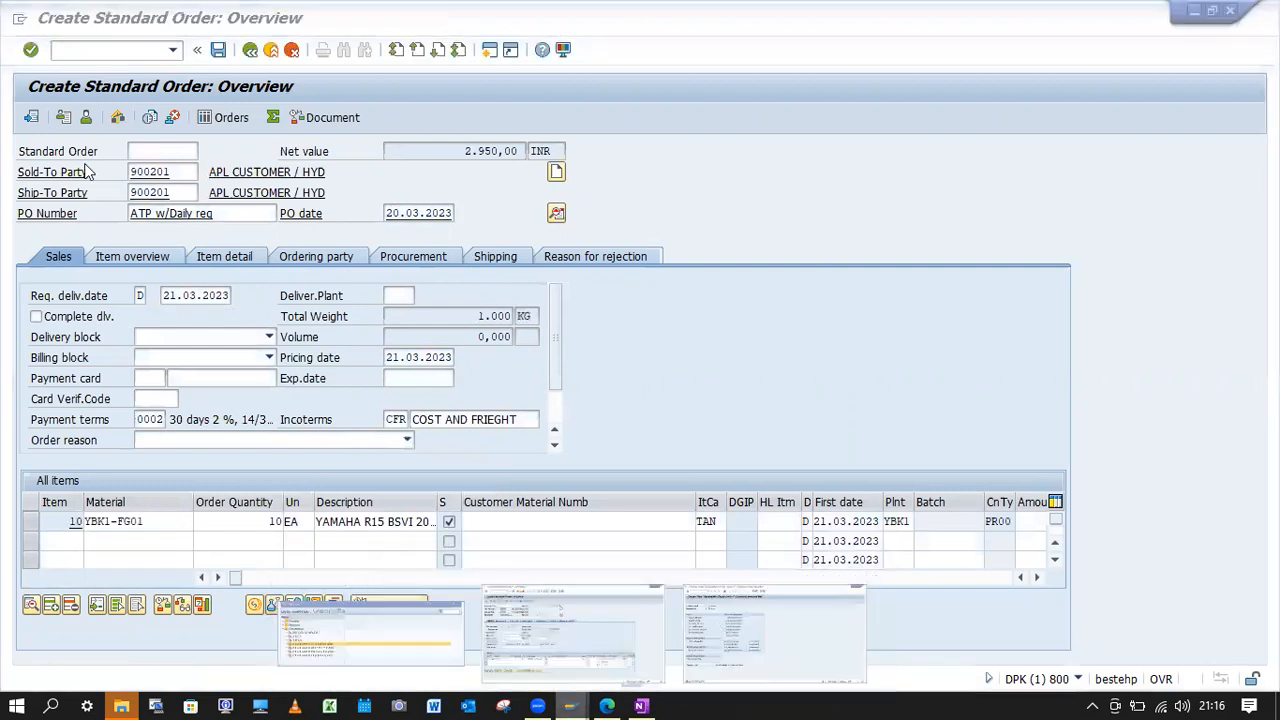
pyautogui.click(716, 623)
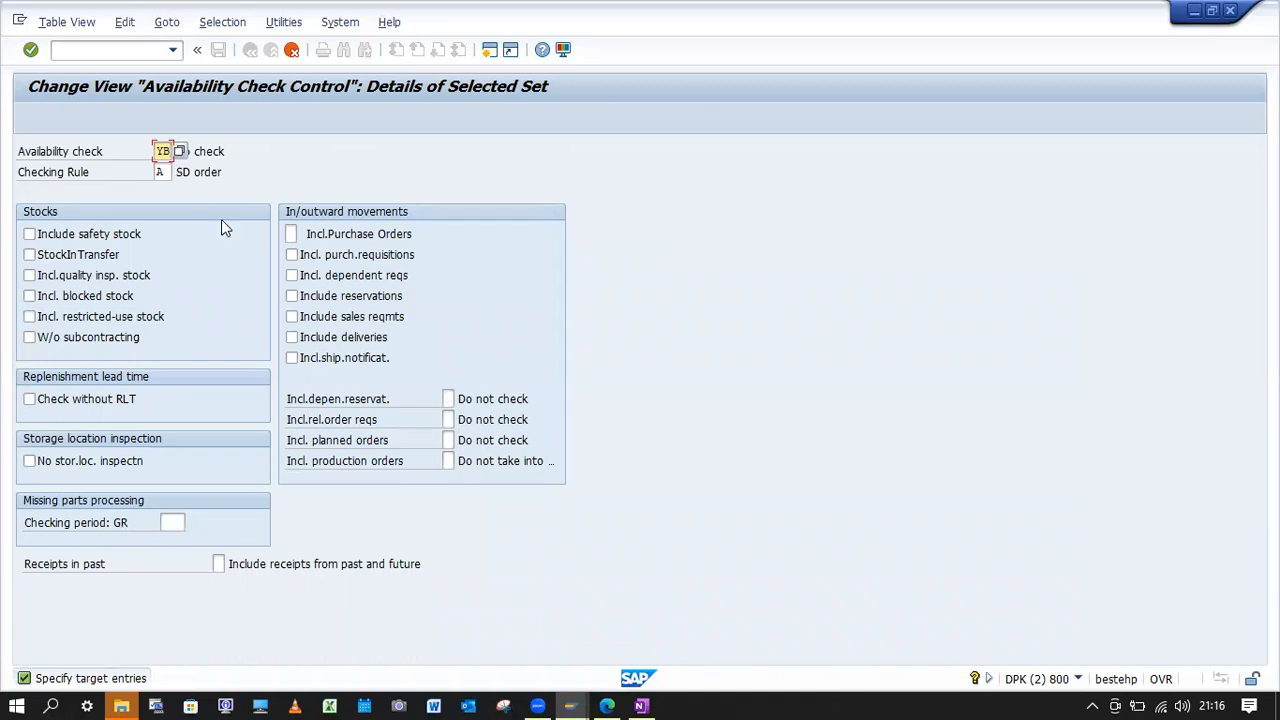
pyautogui.press('Return')
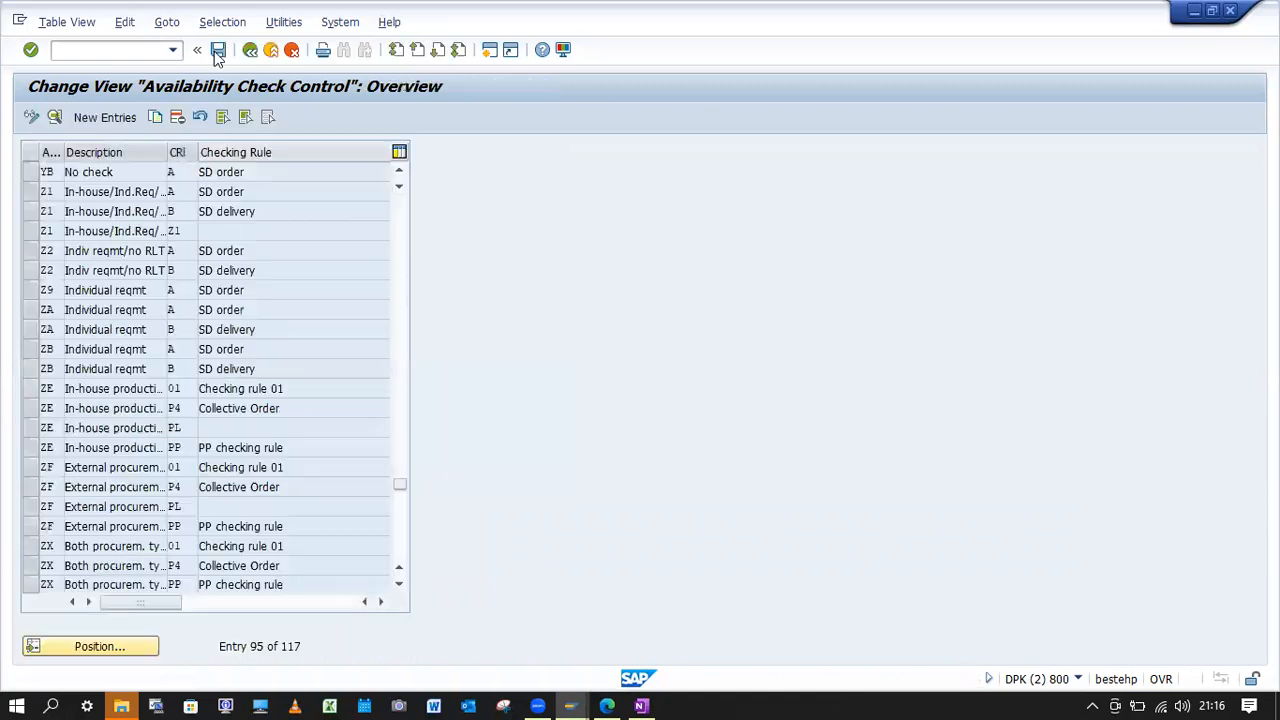
pyautogui.click(217, 54)
pyautogui.click(276, 320)
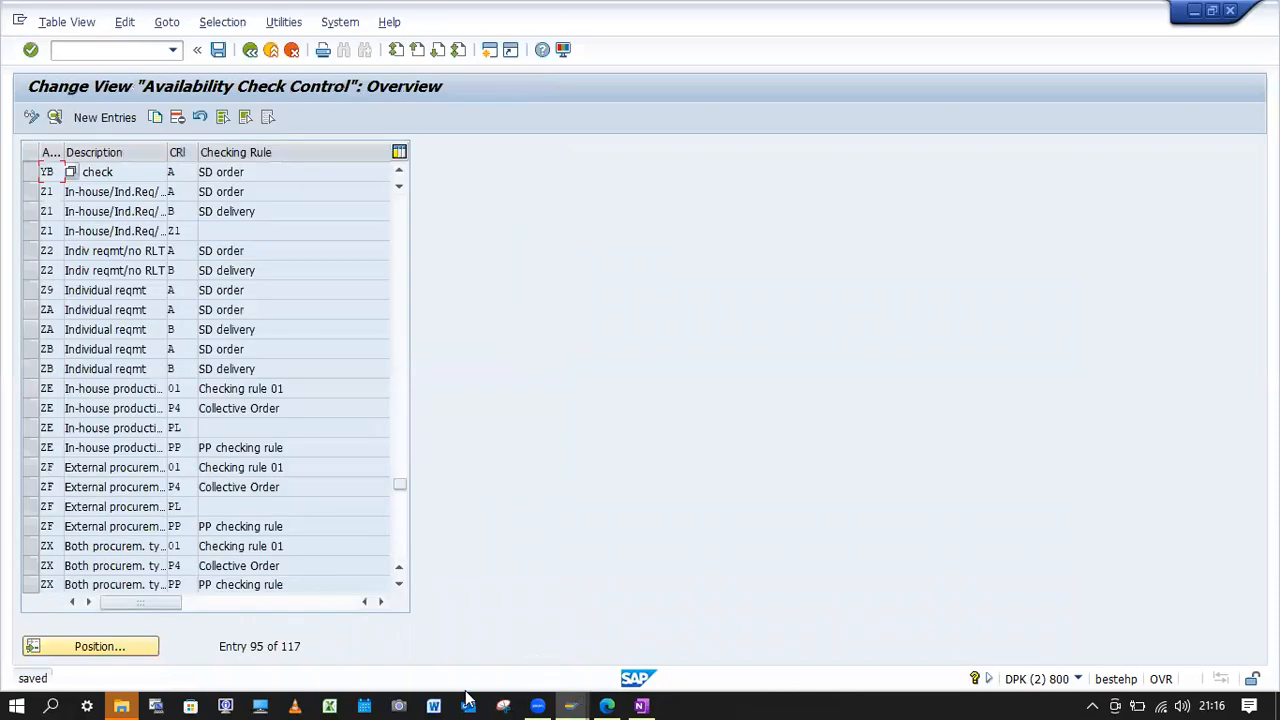
# Return to the sales order session, start a fresh OR order with VA01 and enter the customer's sold-to party number.
pyautogui.hotkey('alt', 'Tab')
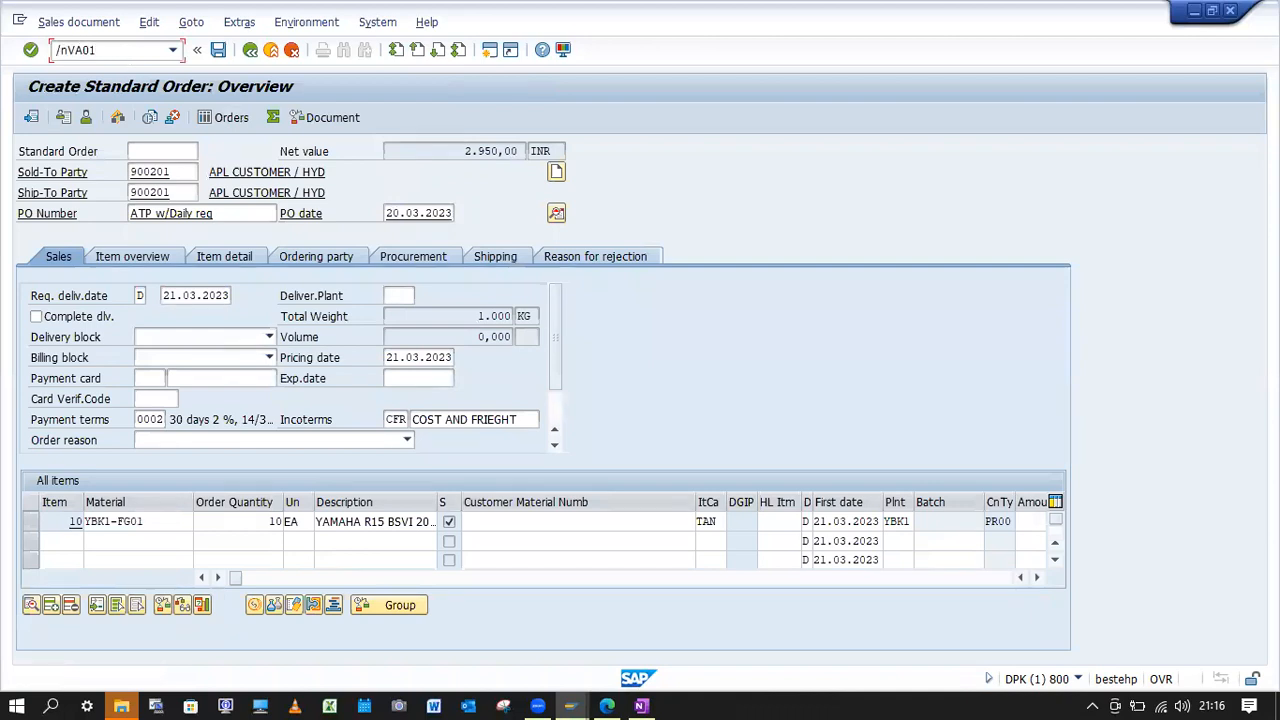
pyautogui.write('/nVA01')
pyautogui.press('Return')
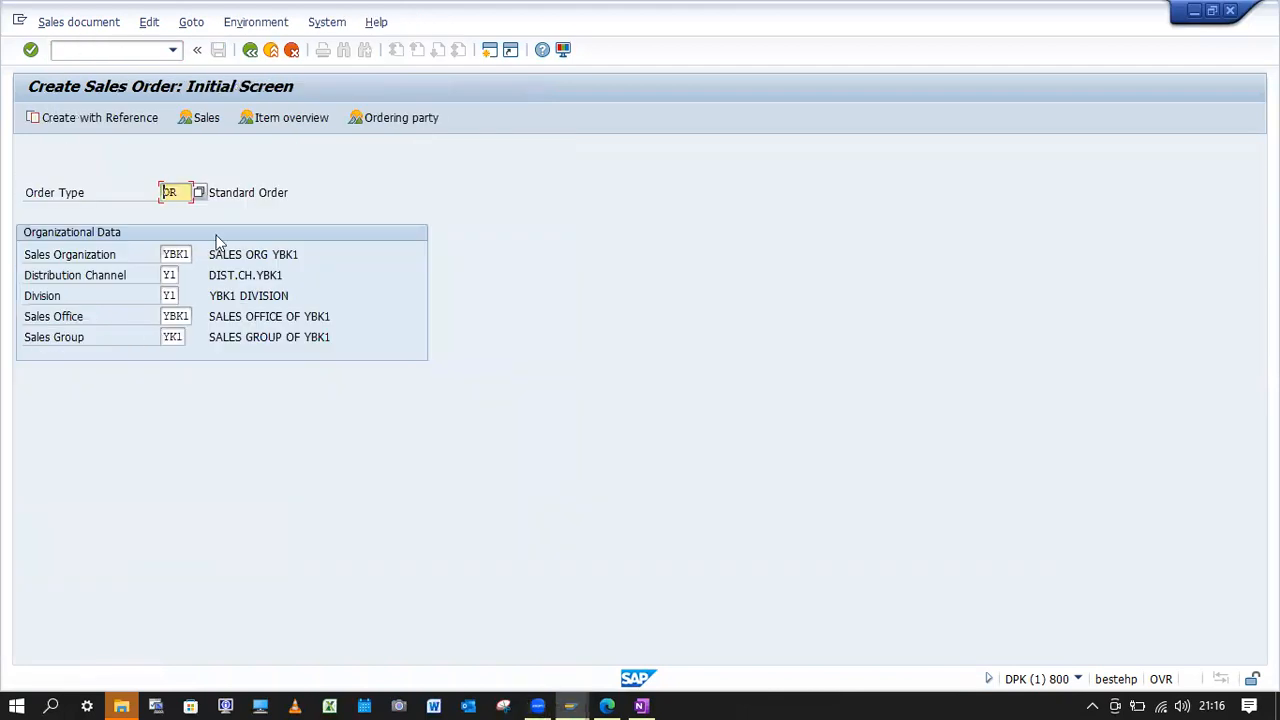
pyautogui.press('Return')
pyautogui.press('space')
pyautogui.click(163, 187)
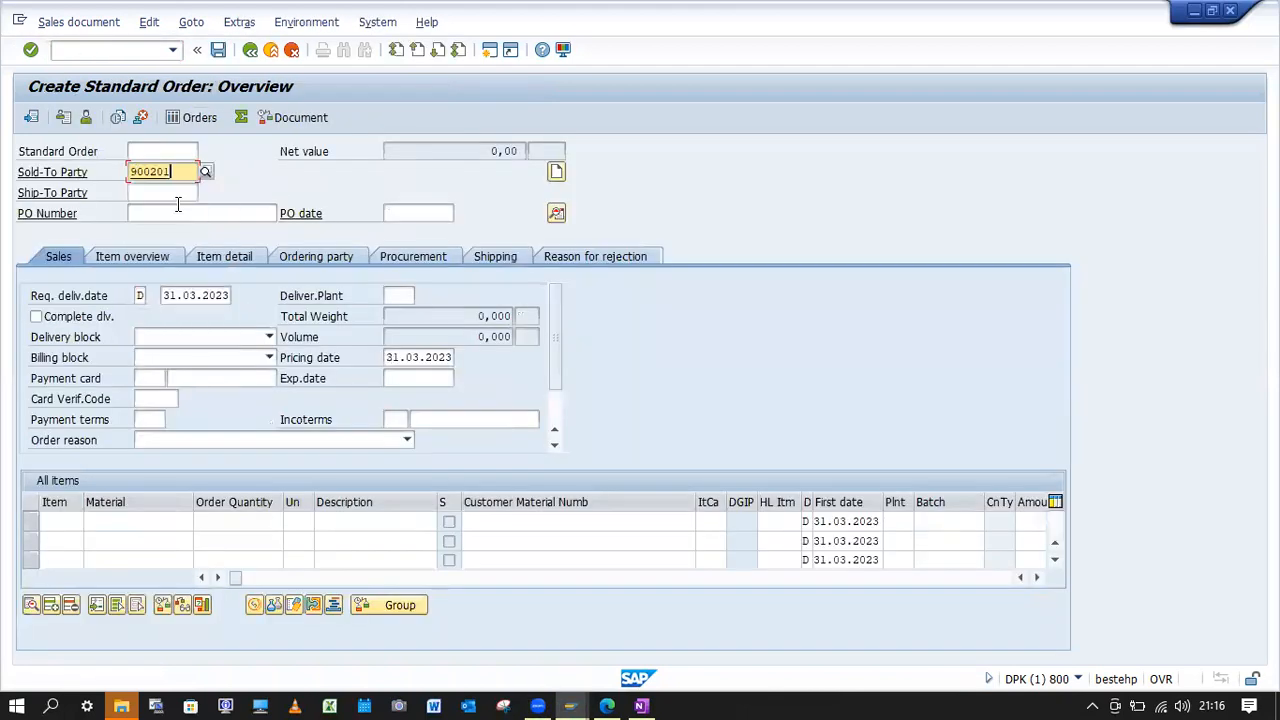
# Set the order's PO number to "ATP w/Daily req", PO date to 20.03.2023 and requested delivery date to 21.03.2023.
pyautogui.click(178, 208)
pyautogui.press('space')
pyautogui.click(178, 226)
pyautogui.click(423, 215)
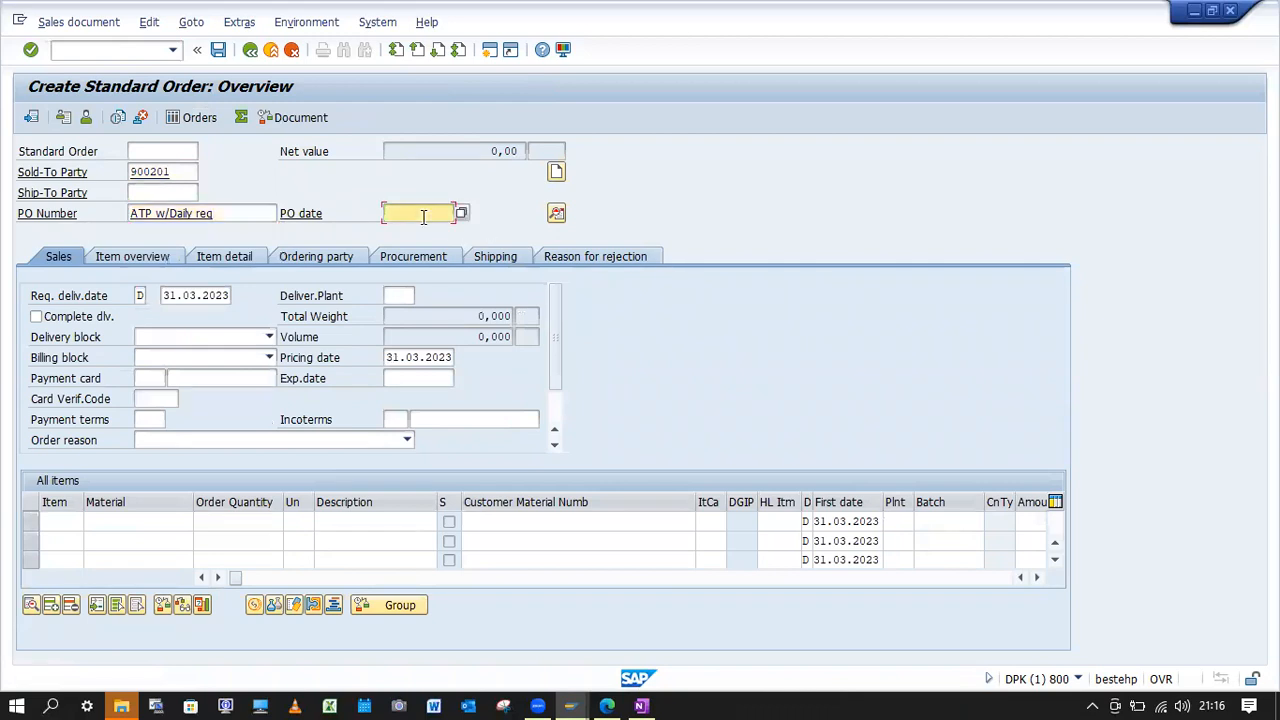
pyautogui.press('space')
pyautogui.click(420, 231)
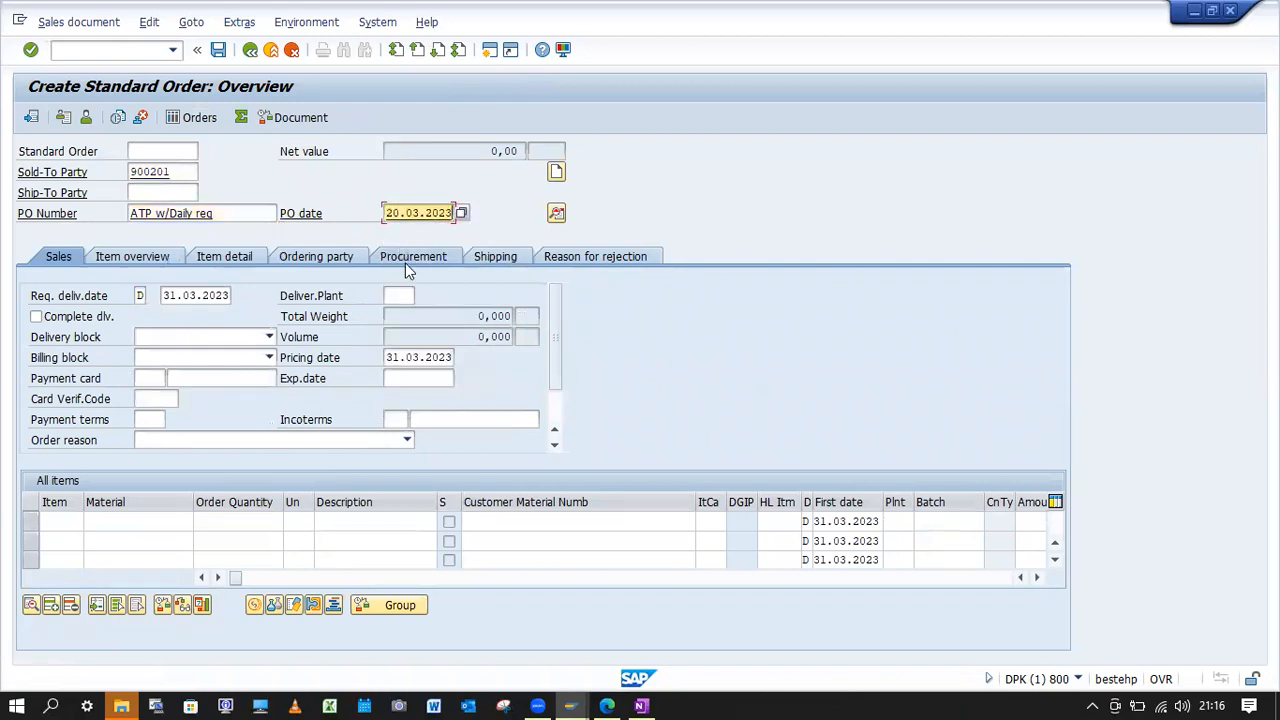
pyautogui.click(164, 296)
pyautogui.write('2')
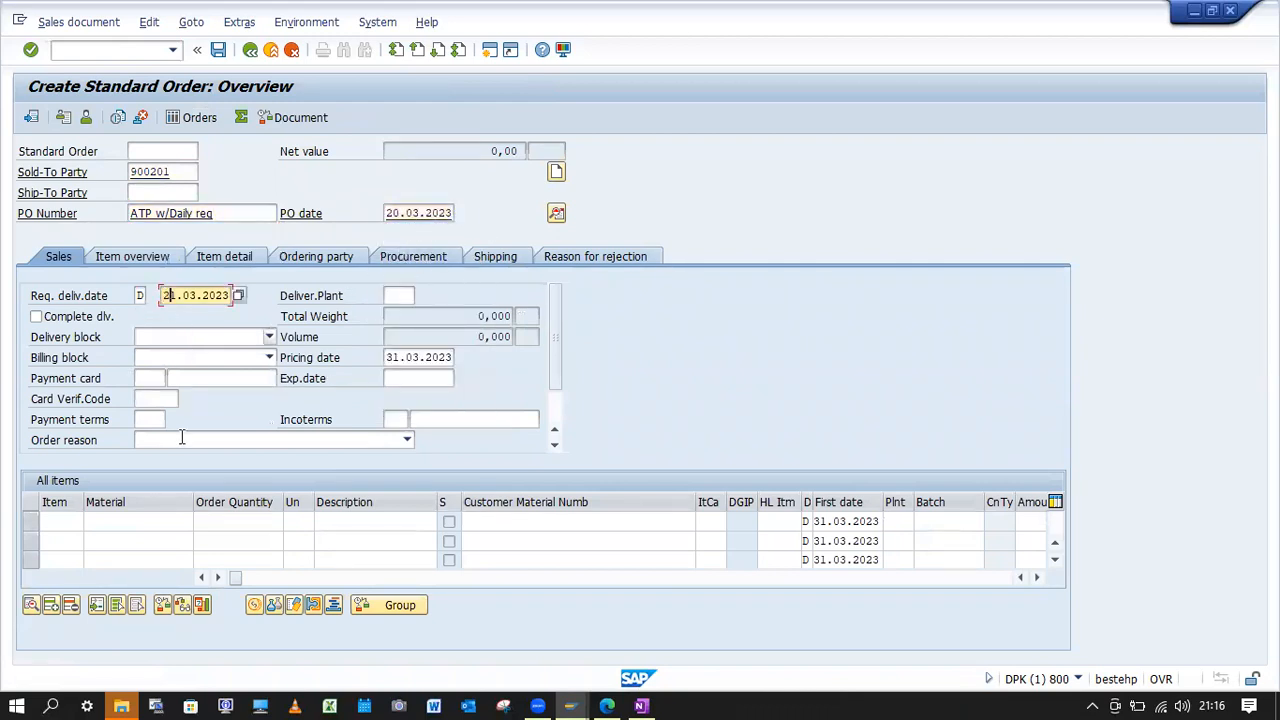
# Add material YBK1-FG01 with order quantity 10 as the first item and acknowledge the information messages.
pyautogui.click(150, 521)
pyautogui.press('space')
pyautogui.click(126, 314)
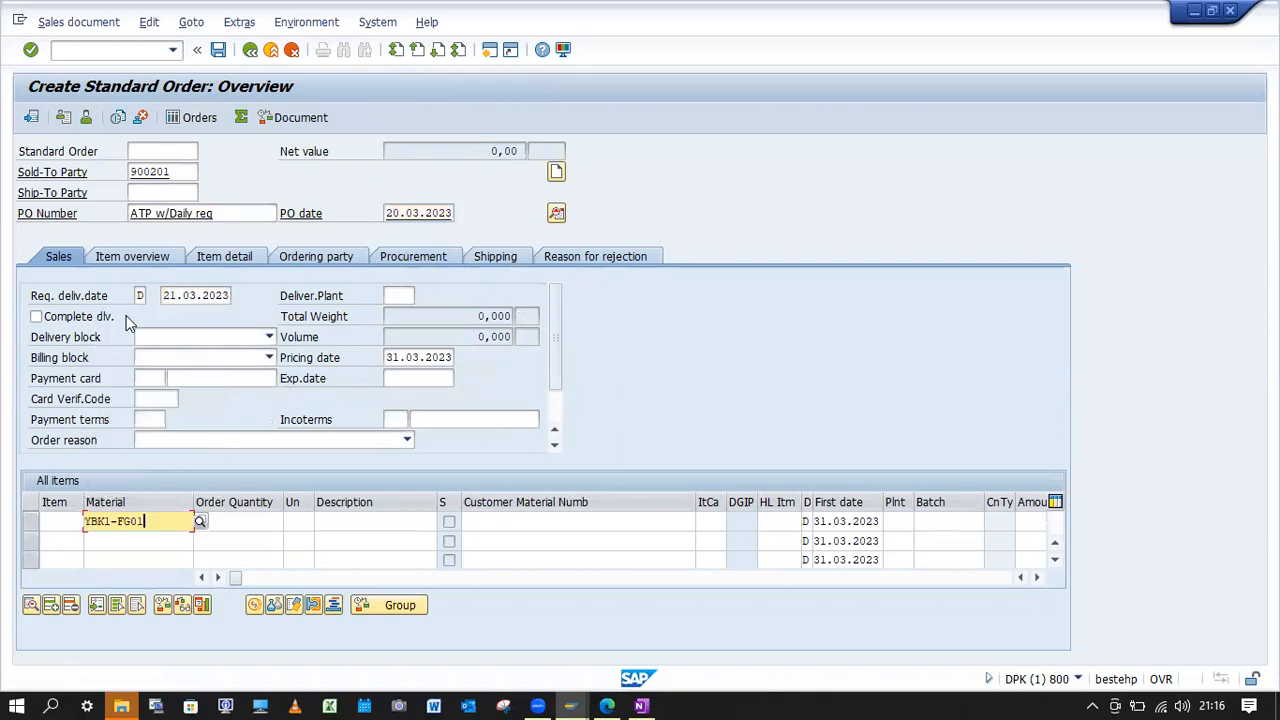
pyautogui.click(247, 521)
pyautogui.write('10')
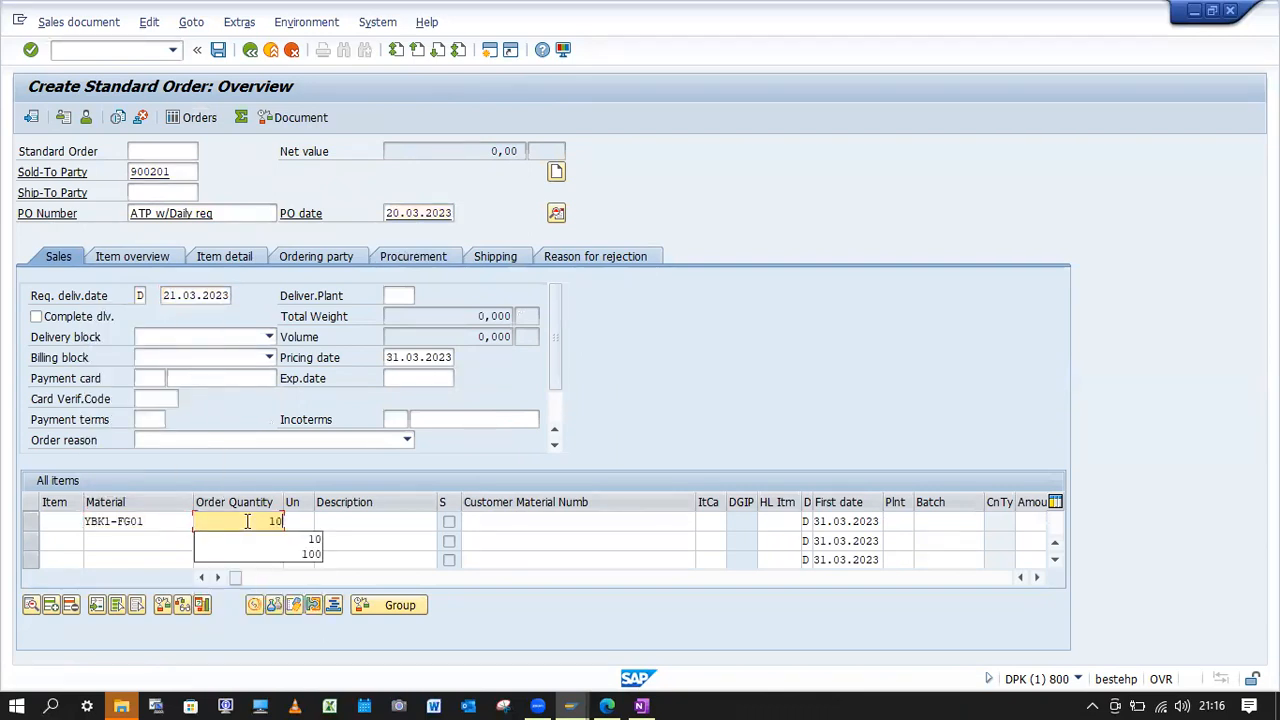
pyautogui.press('Return')
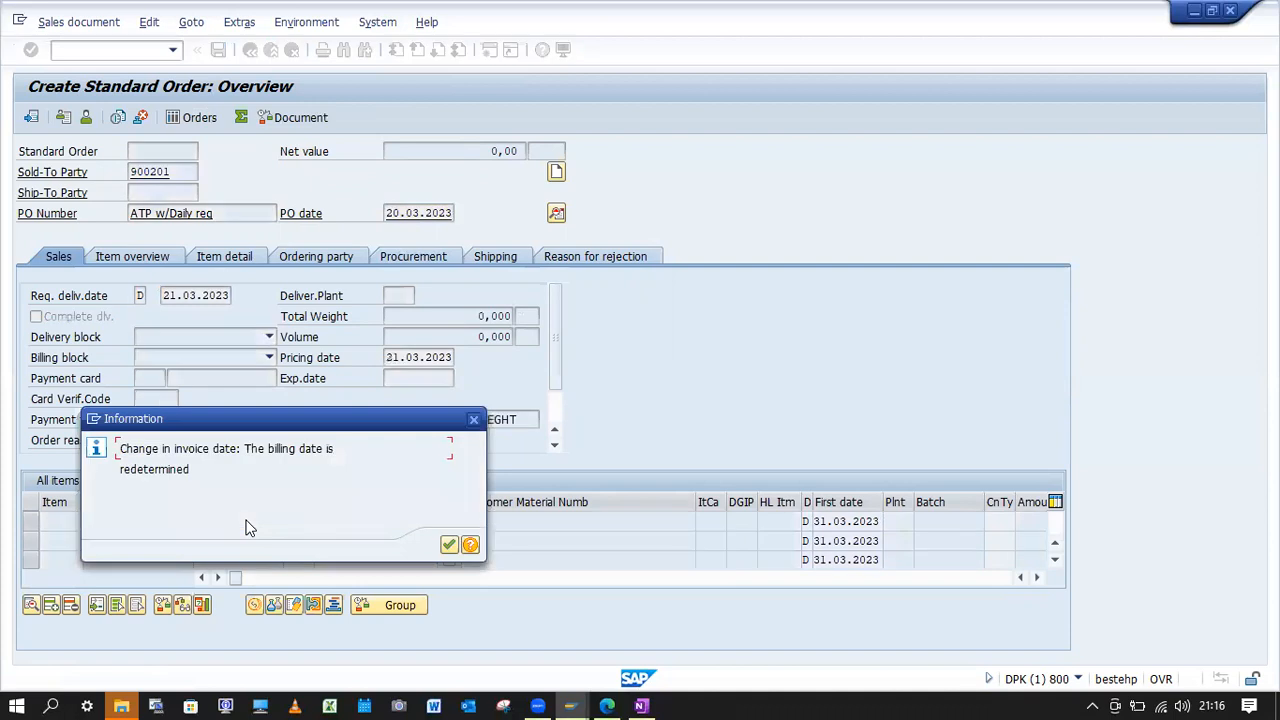
pyautogui.press('Return')
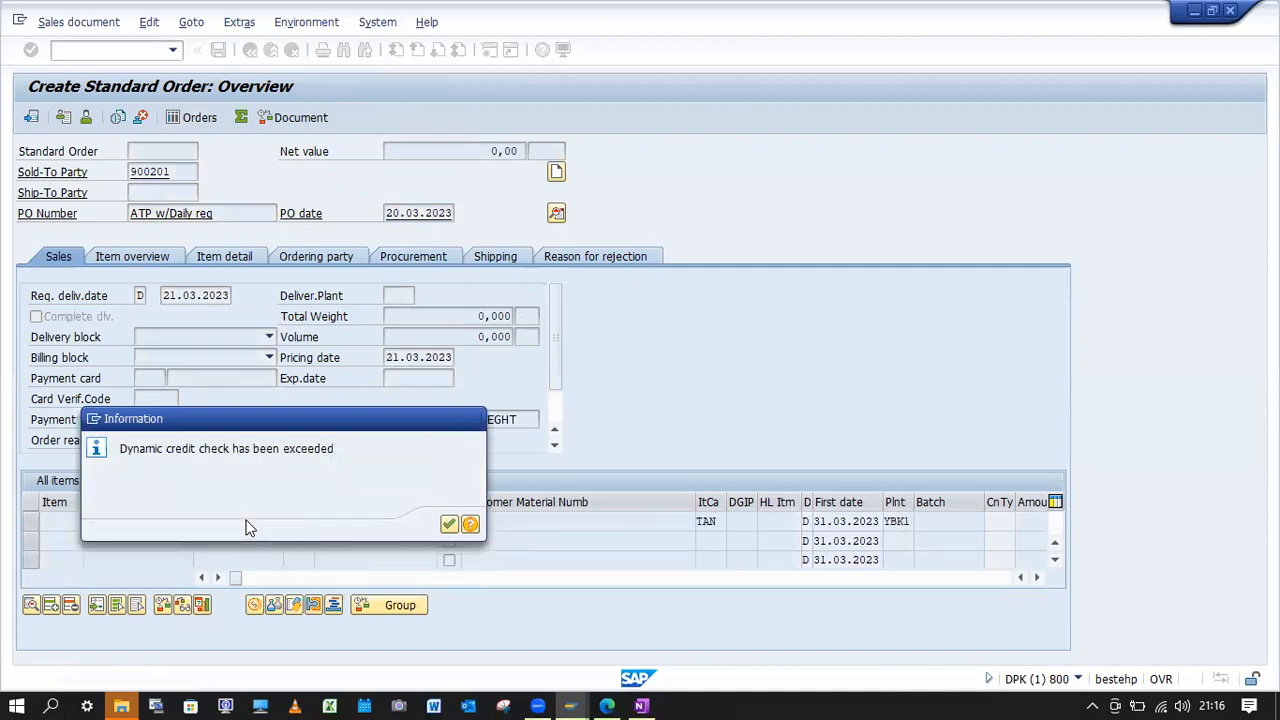
pyautogui.press('Return')
# Examine the delivery dates and confirmed quantities in item 10's schedule lines, and return to the order overview.
pyautogui.doubleClick(247, 521)
pyautogui.click(615, 219)
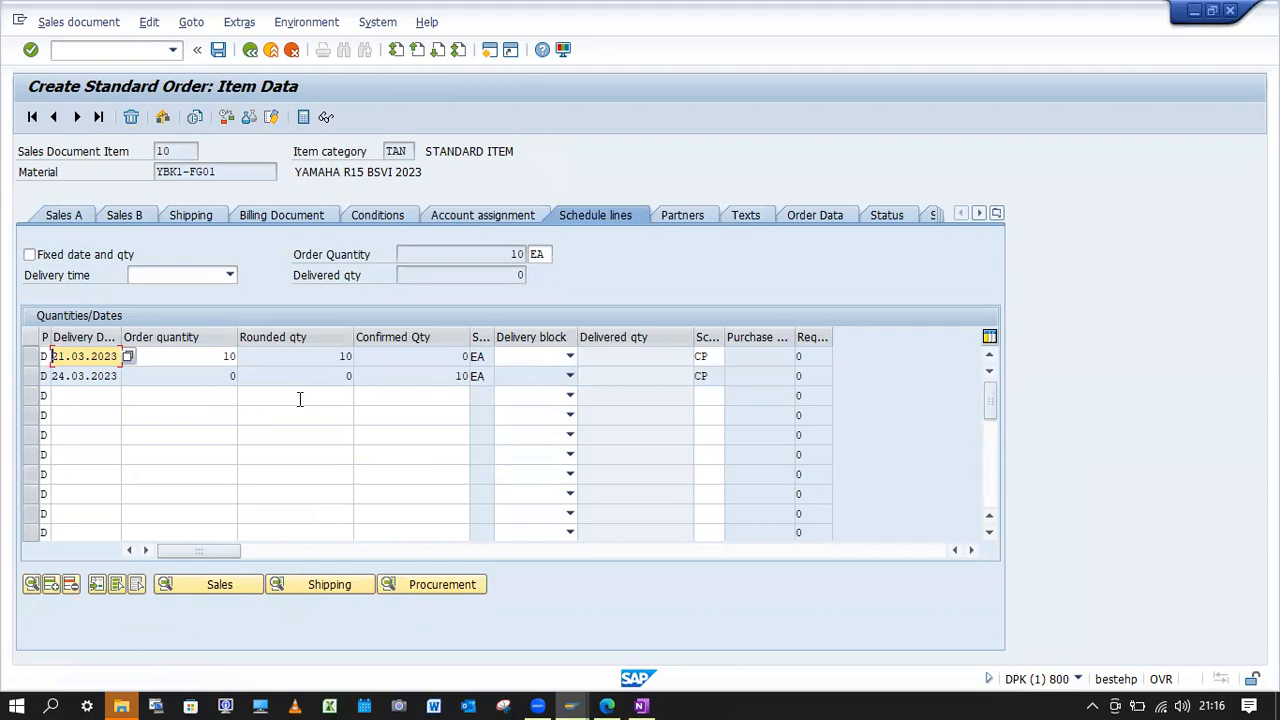
pyautogui.click(456, 377)
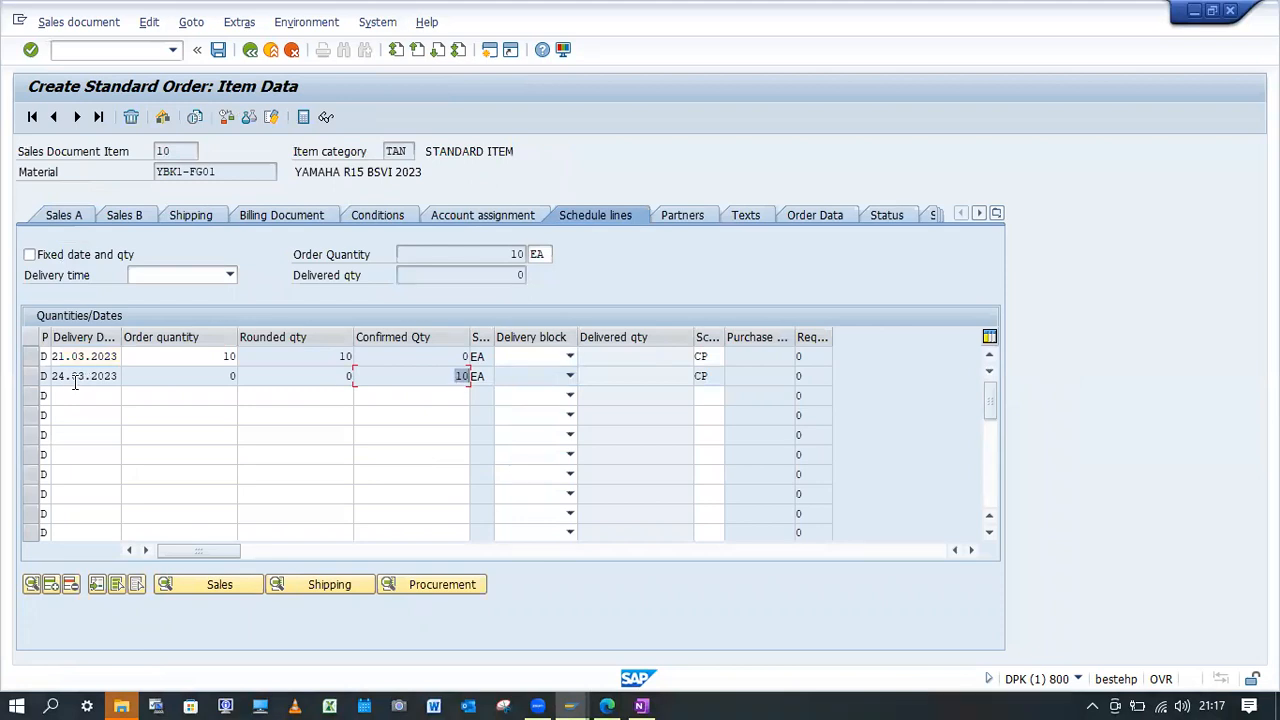
pyautogui.click(251, 50)
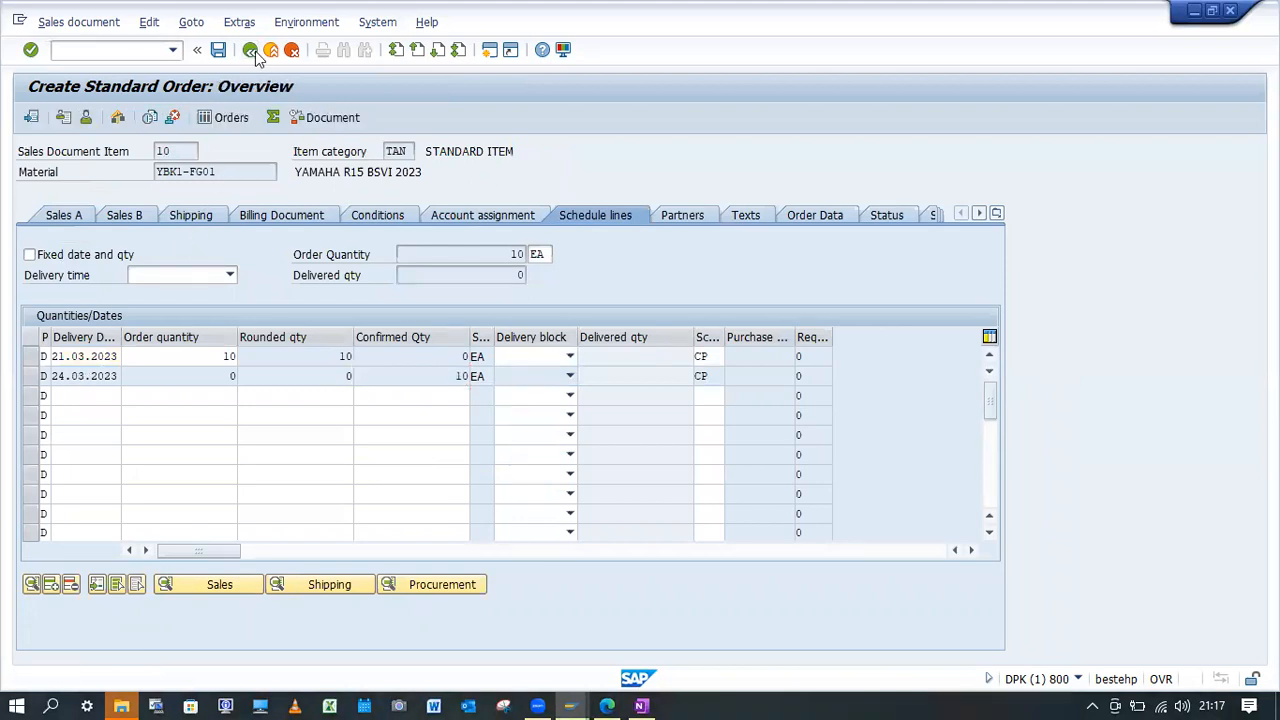
# Change item 10's order quantity to 15 and rerun its availability check.
pyautogui.doubleClick(280, 521)
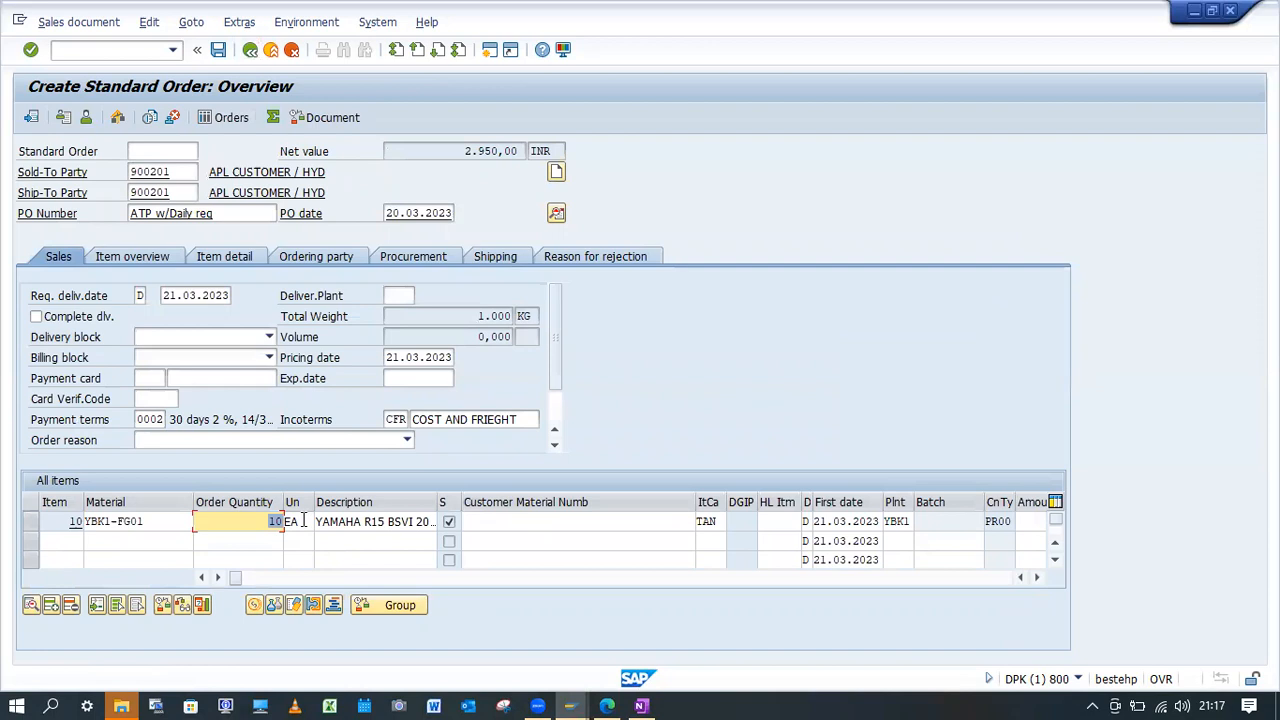
pyautogui.write('15')
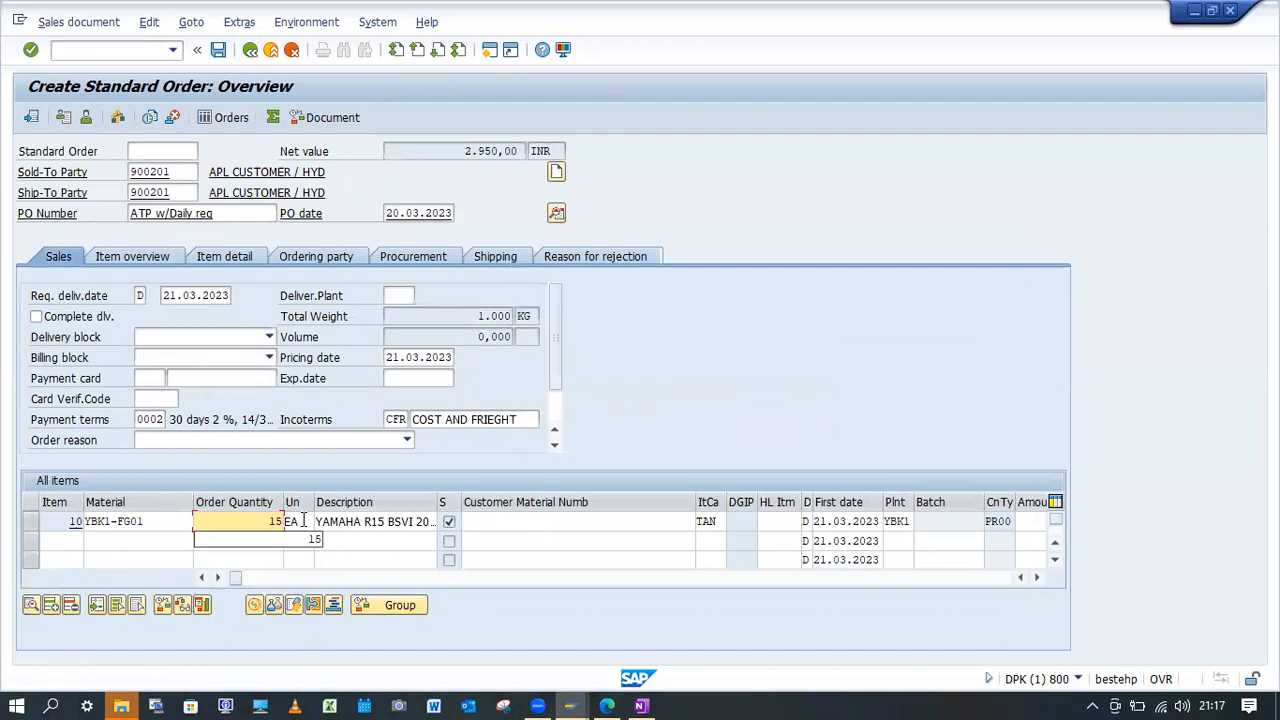
pyautogui.press('Return')
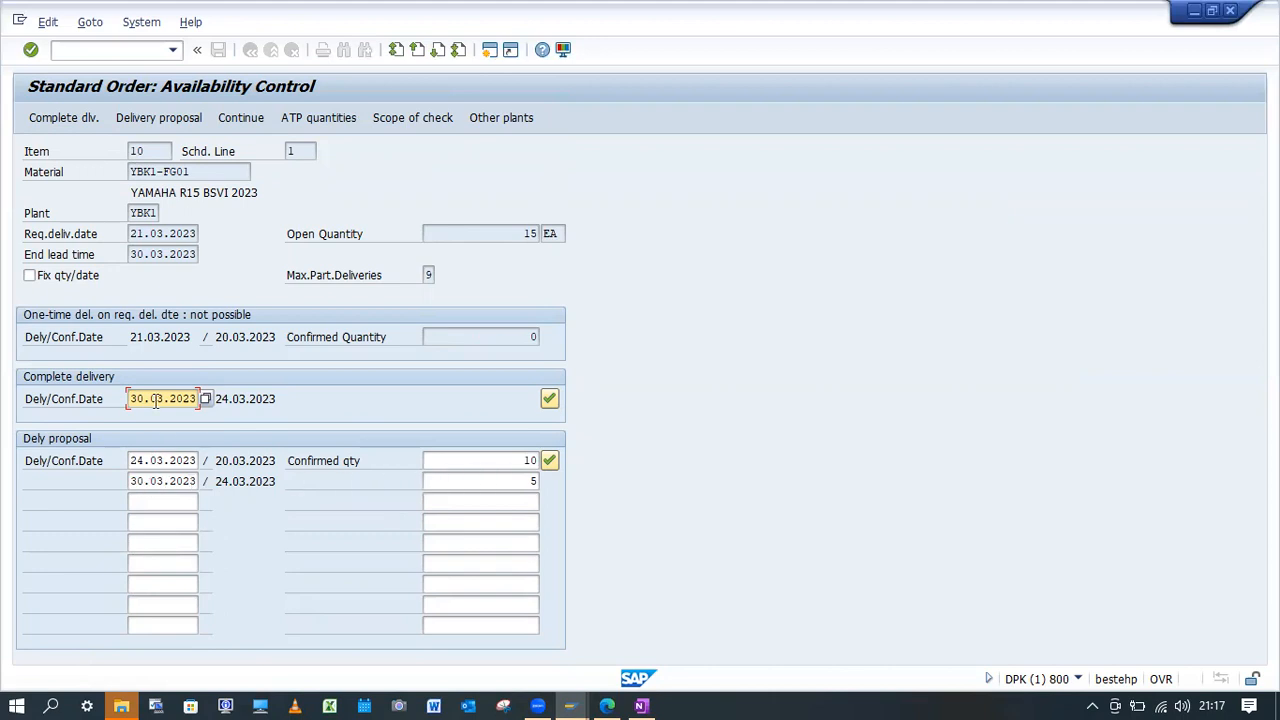
# Examine the one-time, complete delivery and delivery proposal dates and confirmed quantities against the system calendar.
pyautogui.click(1209, 702)
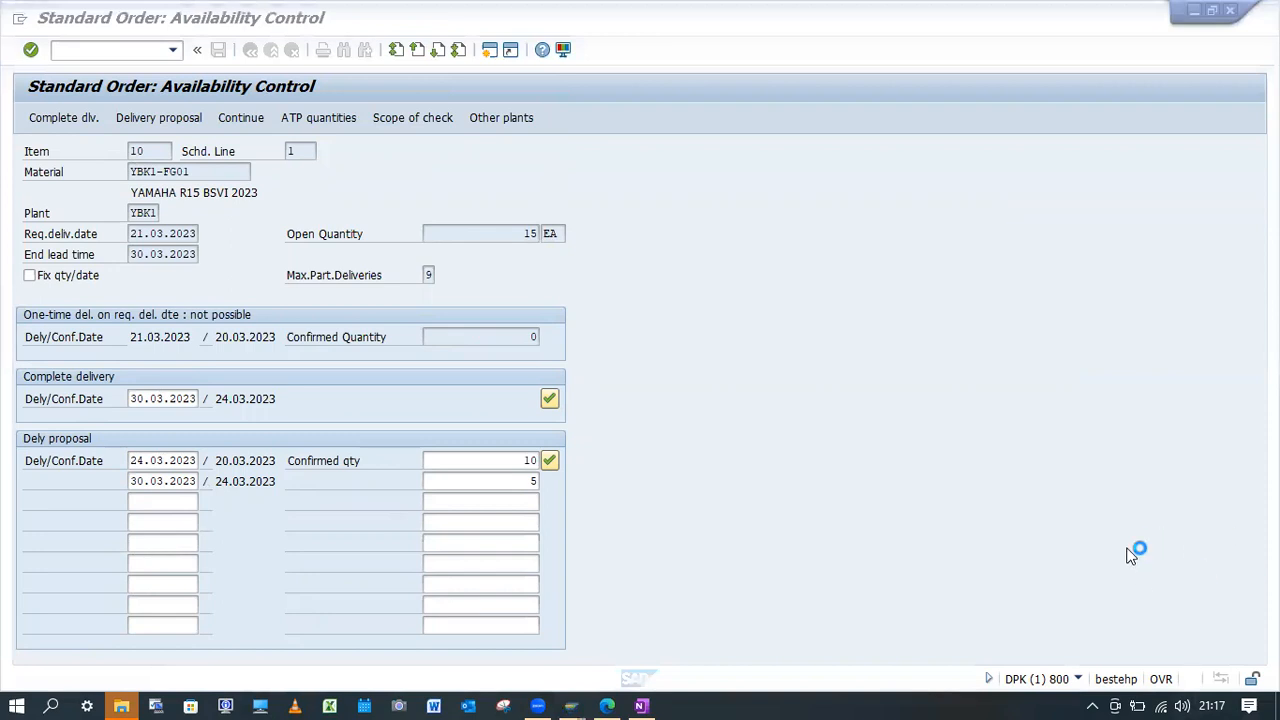
pyautogui.moveTo(1210, 691)
pyautogui.click(1212, 700)
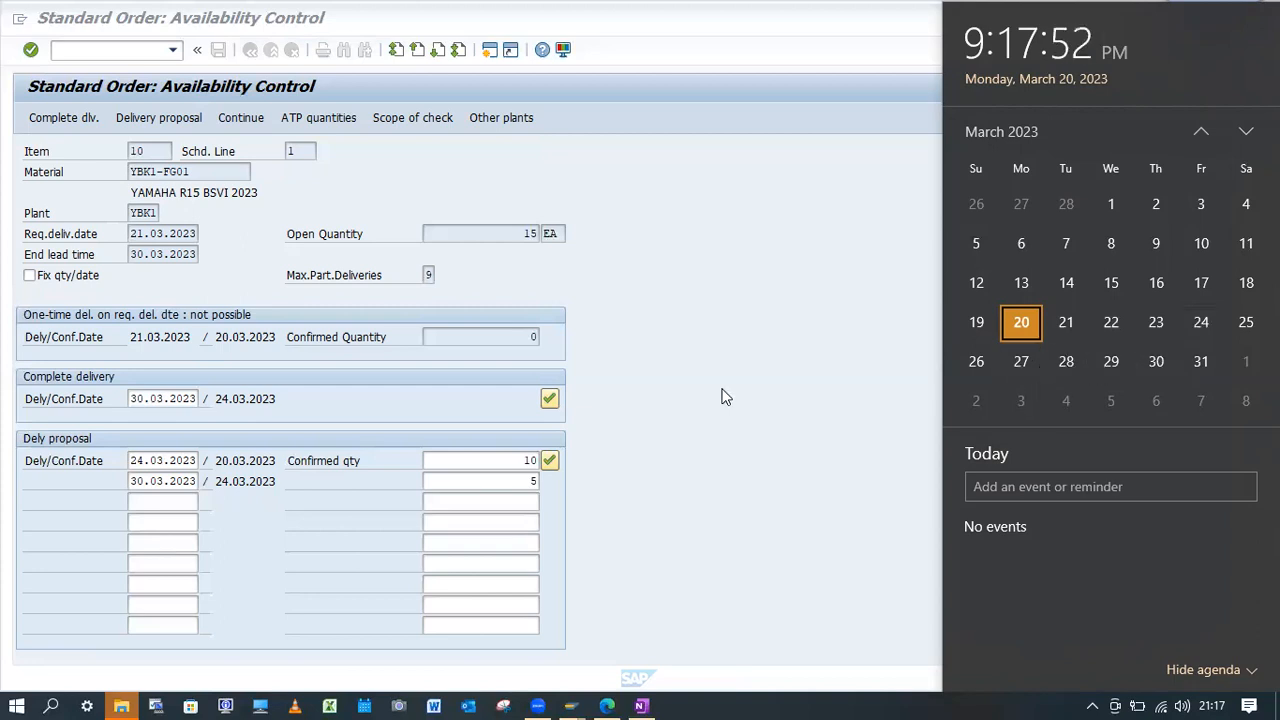
pyautogui.click(139, 461)
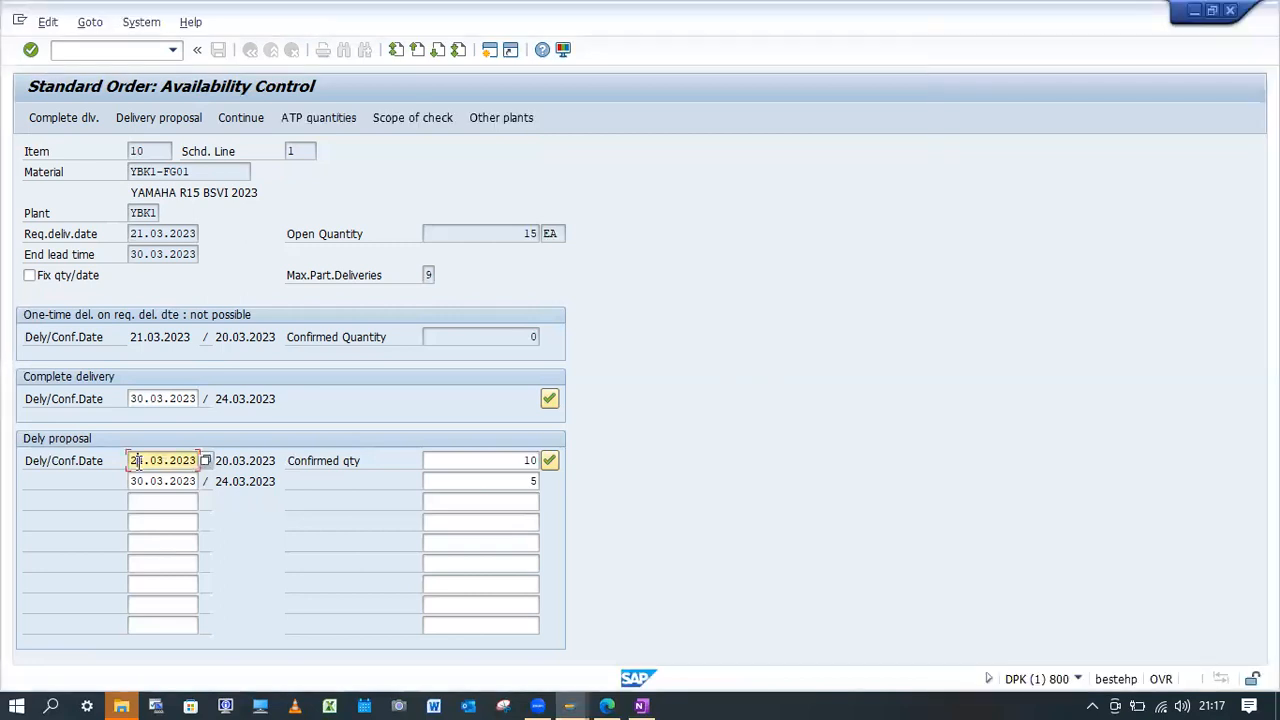
pyautogui.write('4')
pyautogui.doubleClick(190, 337)
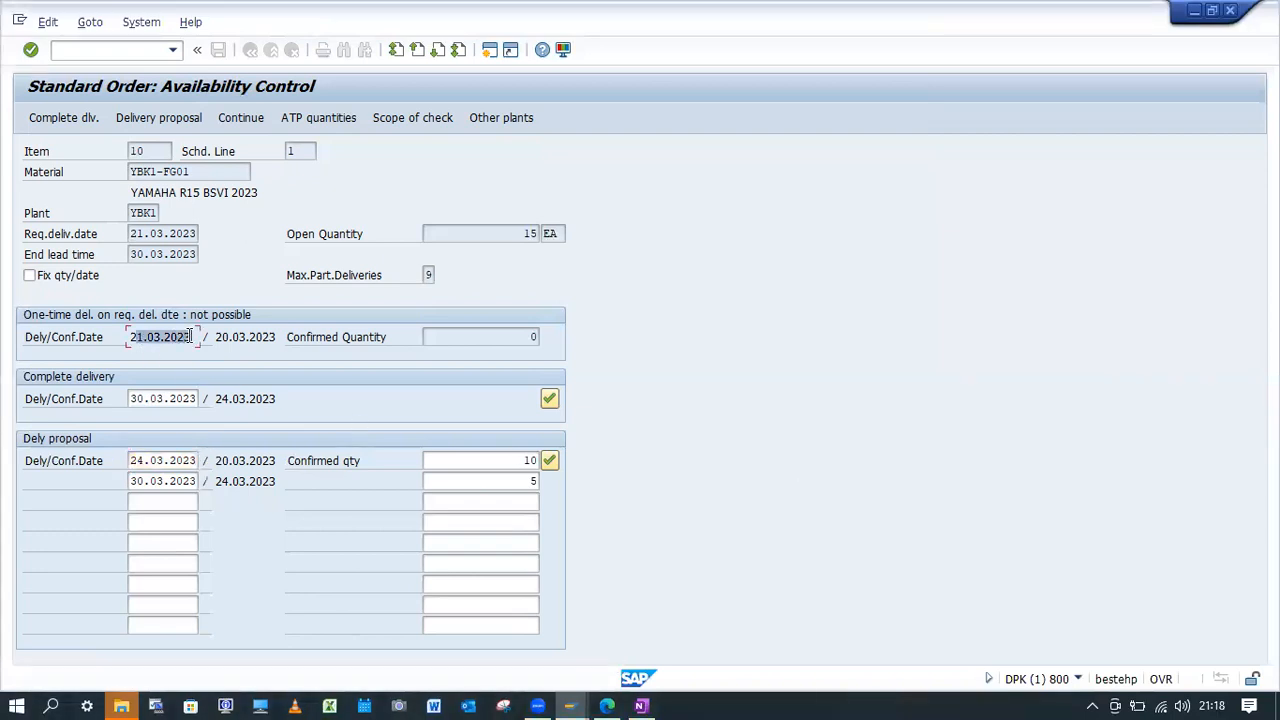
pyautogui.doubleClick(504, 338)
pyautogui.click(258, 398)
pyautogui.doubleClick(258, 398)
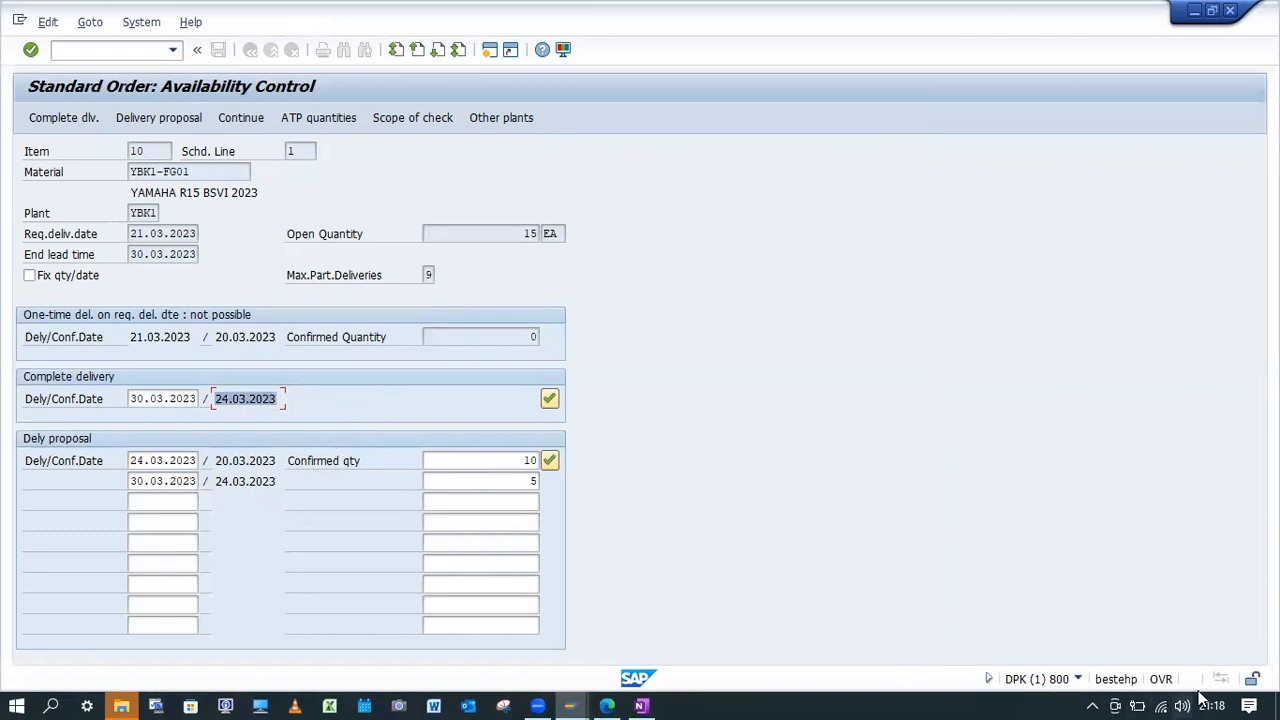
pyautogui.click(157, 460)
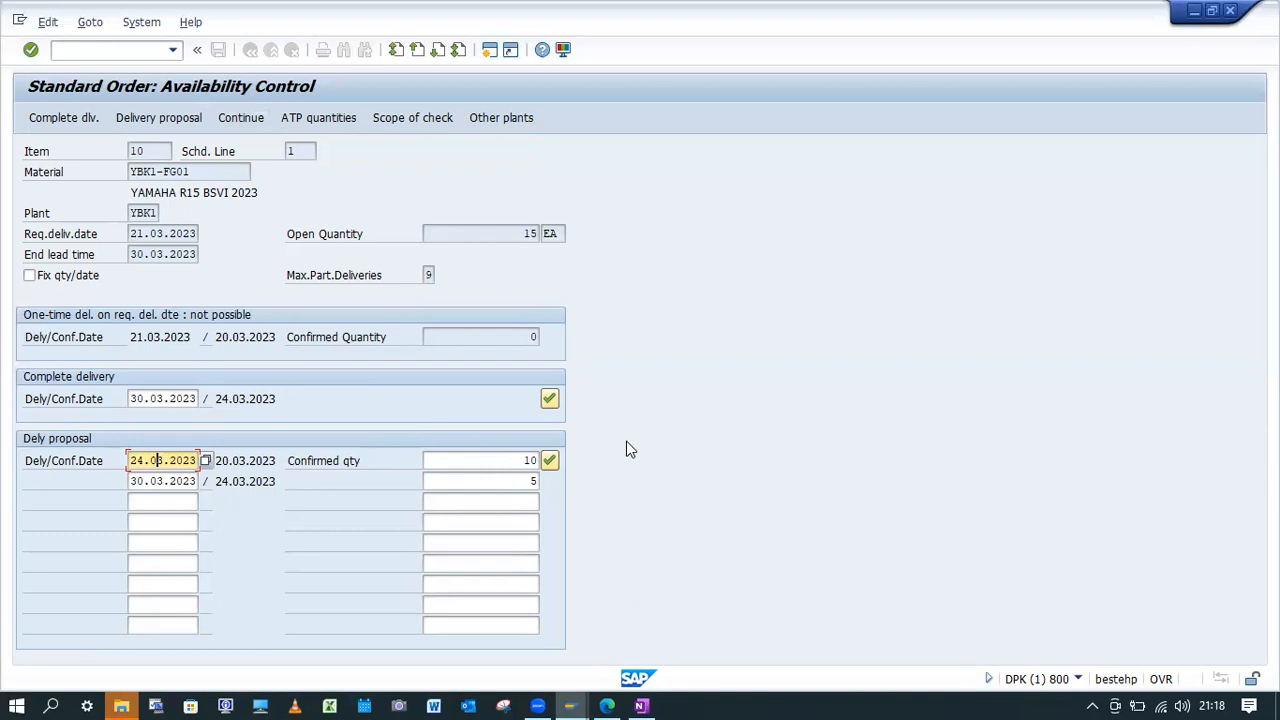
# Discard the open order, start a new OR sales order with VA01 and enter the customer's sold-to party number.
pyautogui.click(114, 50)
pyautogui.write('/n')
pyautogui.press('Return')
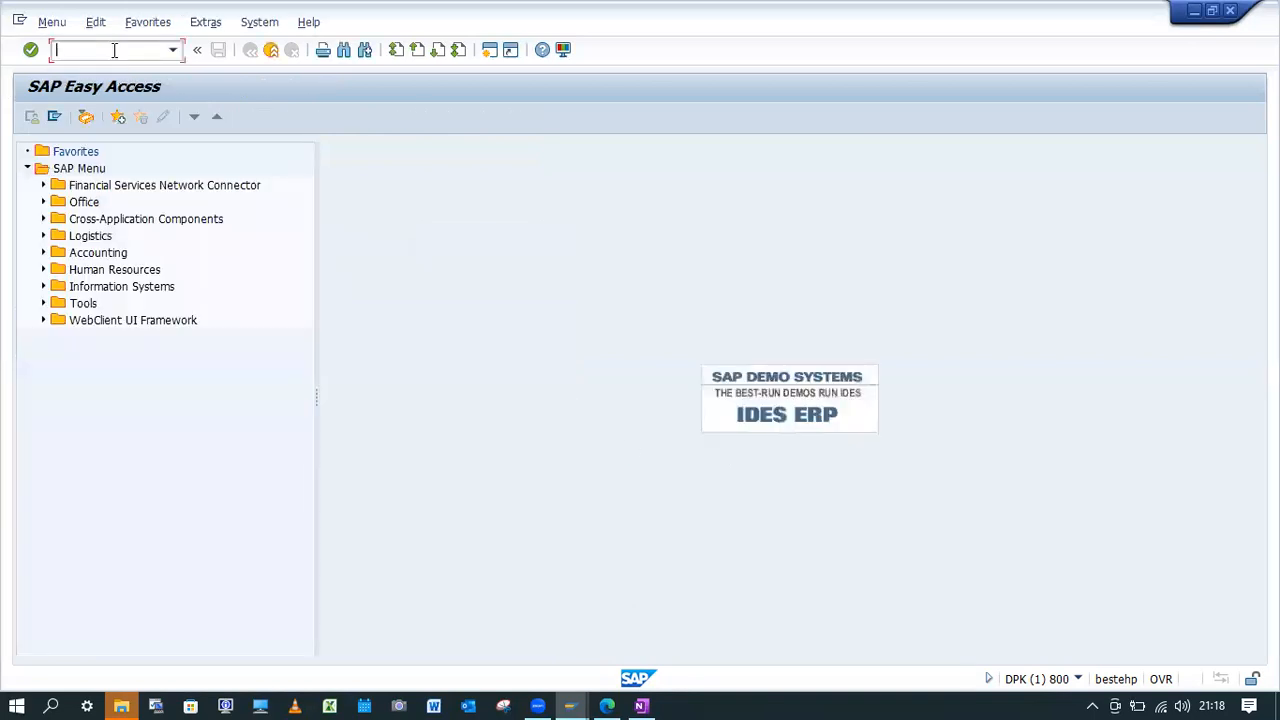
pyautogui.write('Va01')
pyautogui.press('Return')
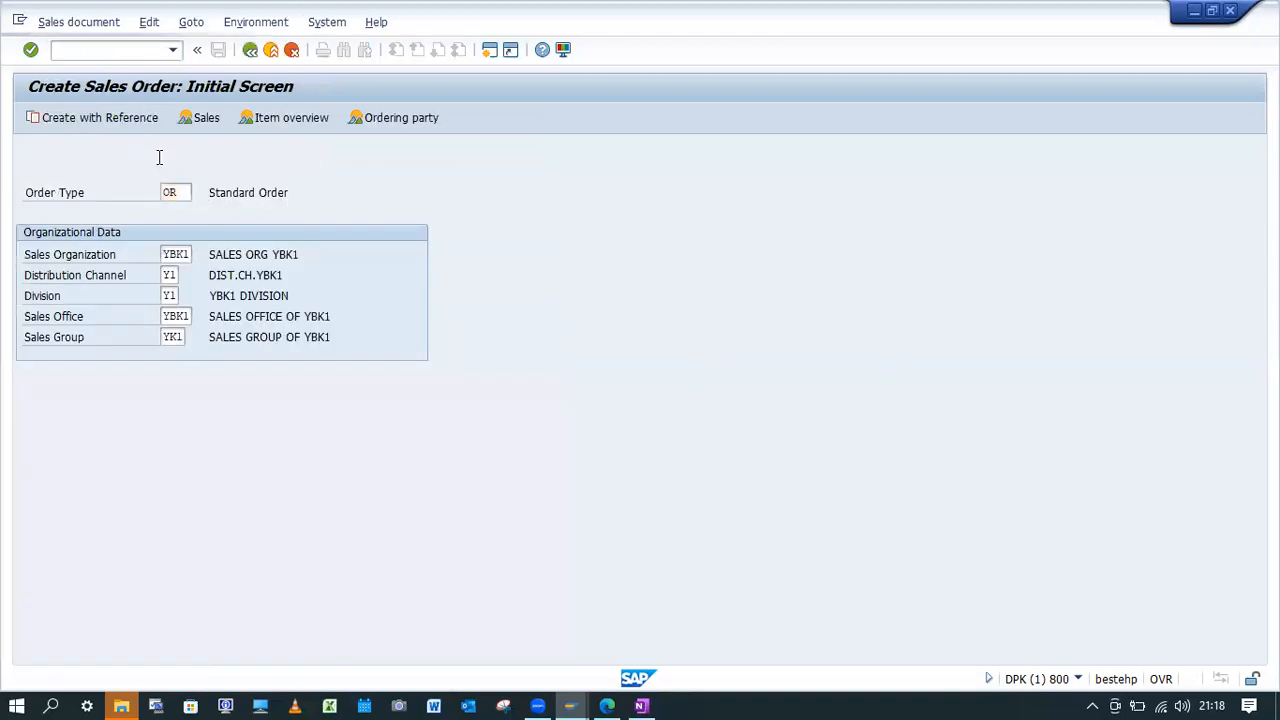
pyautogui.press('Return')
pyautogui.click(176, 173)
pyautogui.click(155, 190)
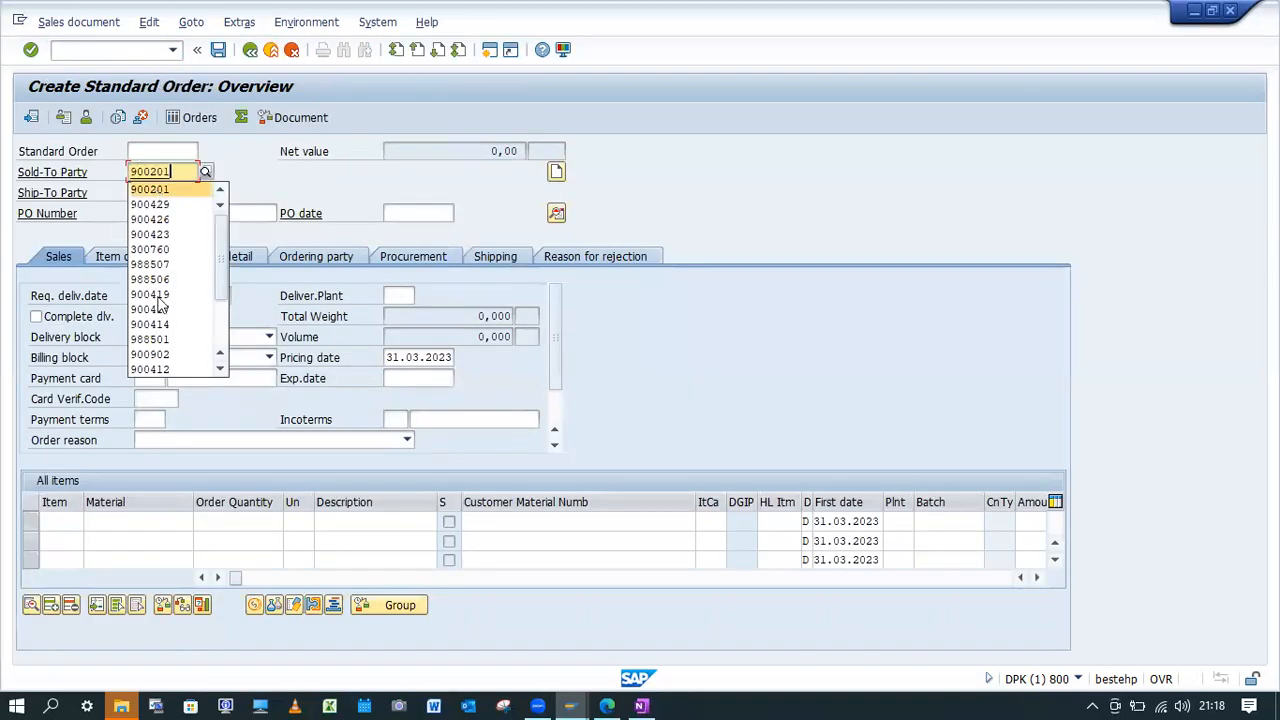
# Enter material YBK1-FG01, PO number "ATP w/Daily req", PO date 20.03.2023 and requested delivery date 21.03.2023.
pyautogui.click(135, 522)
pyautogui.click(128, 312)
pyautogui.click(176, 213)
pyautogui.click(174, 231)
pyautogui.click(165, 295)
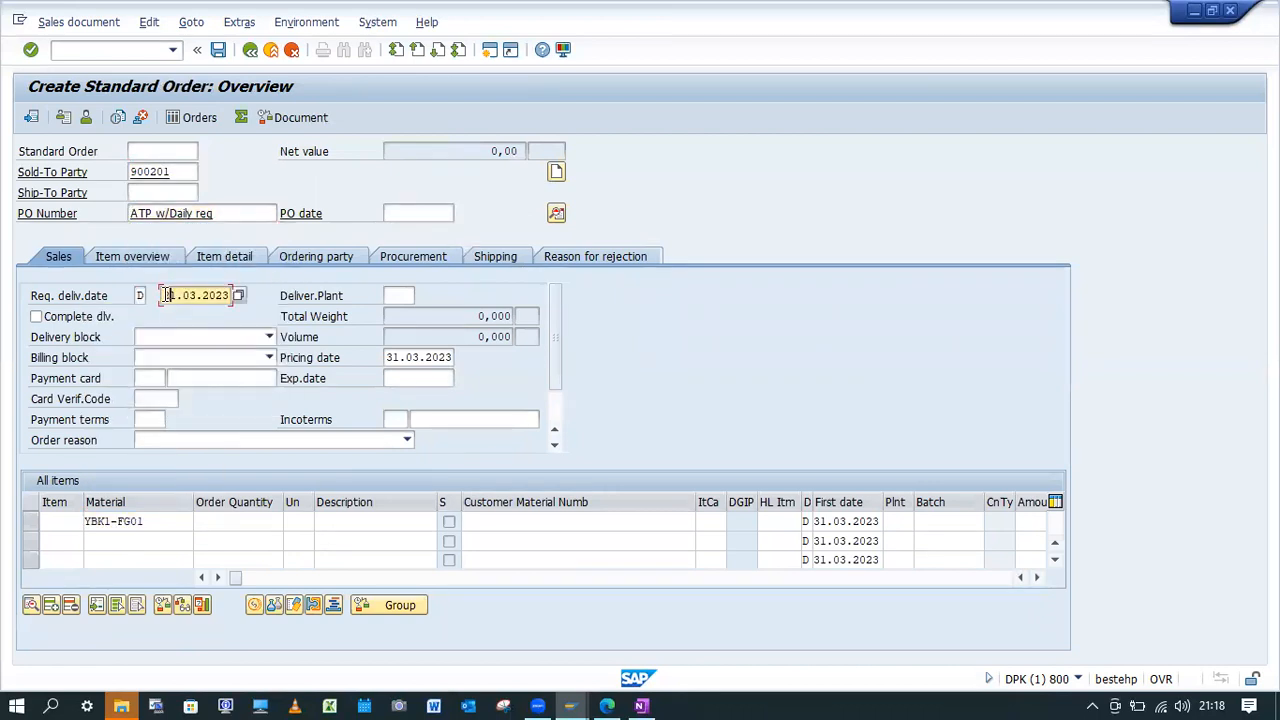
pyautogui.click(403, 213)
pyautogui.click(410, 229)
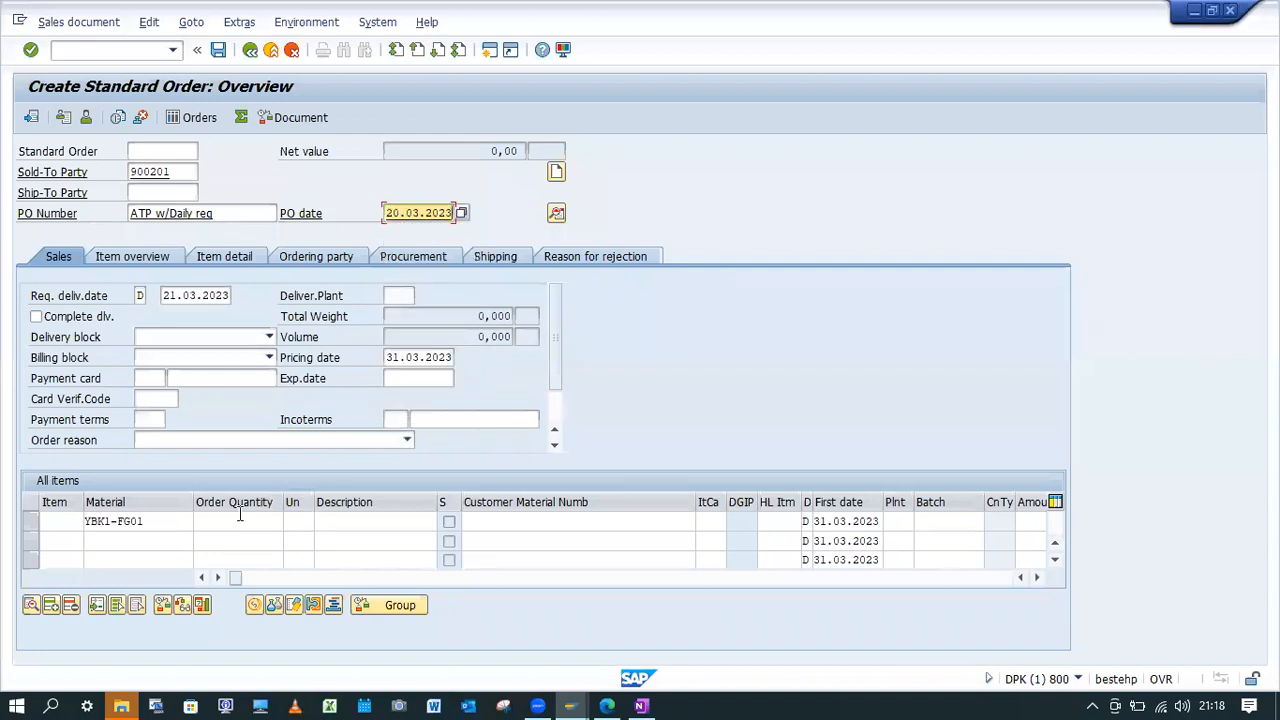
# Set the YBK1-FG01 item's order quantity to 10, acknowledge the information messages and save the sales order.
pyautogui.click(240, 516)
pyautogui.write('10')
pyautogui.press('Return')
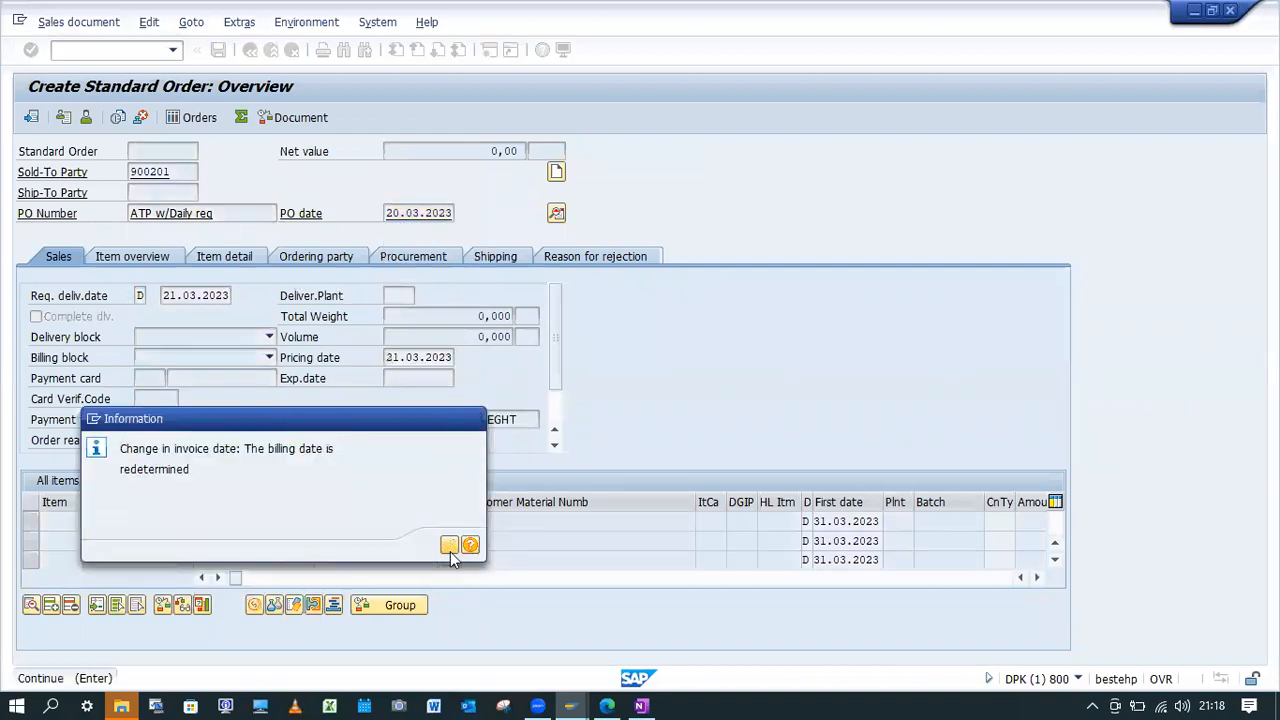
pyautogui.click(449, 546)
pyautogui.press('Return')
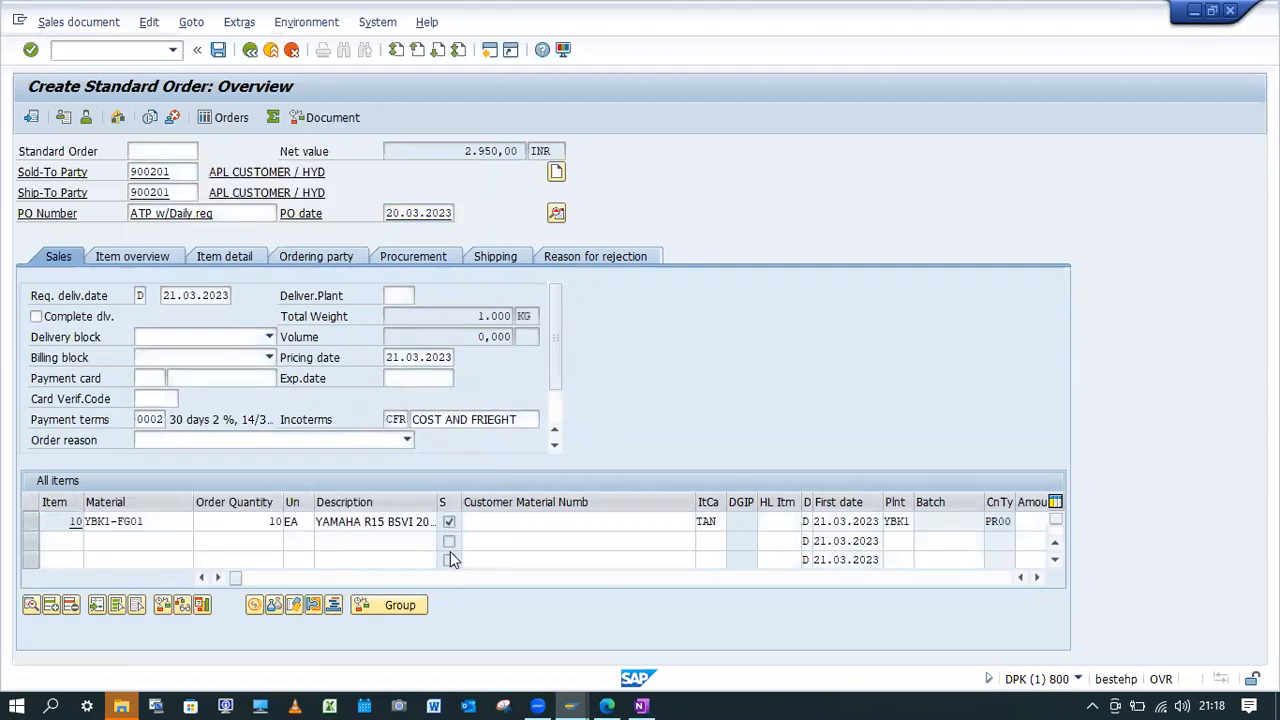
pyautogui.click(220, 51)
pyautogui.click(449, 525)
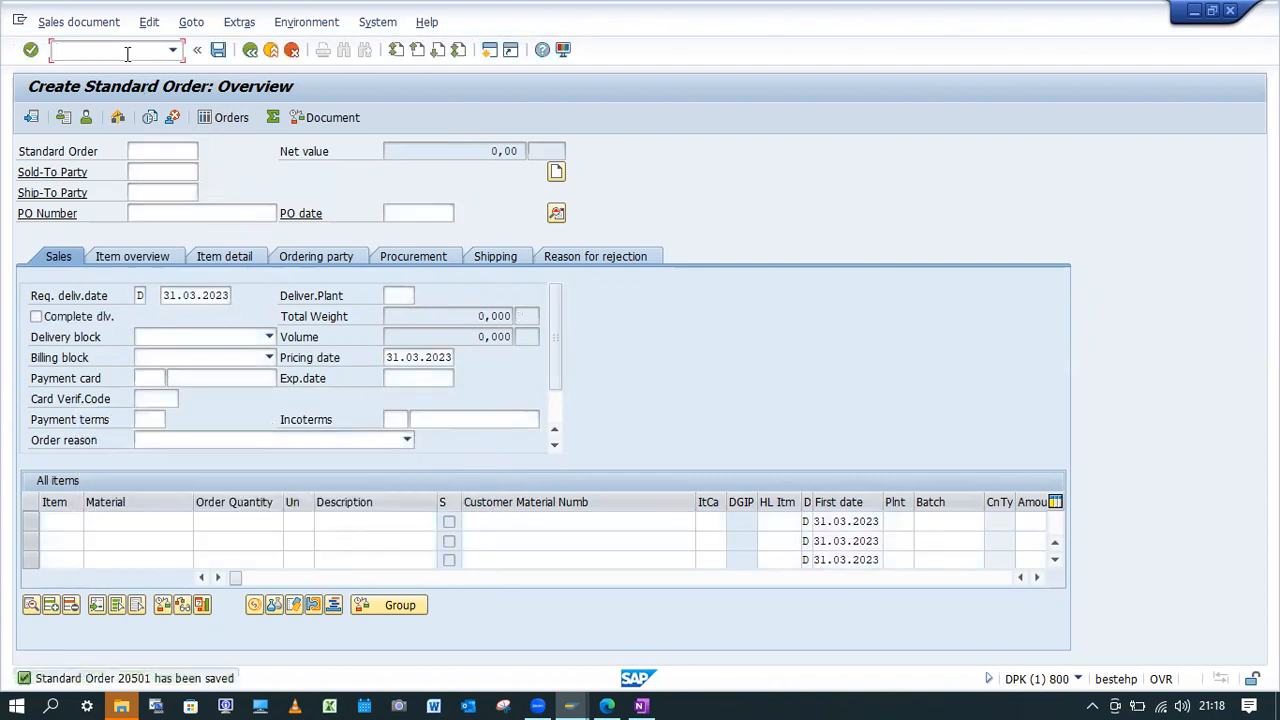
# Release the newly saved sales order in credit management with VKM3 and save the release.
pyautogui.click(110, 50)
pyautogui.write('/nVKM3')
pyautogui.press('Return')
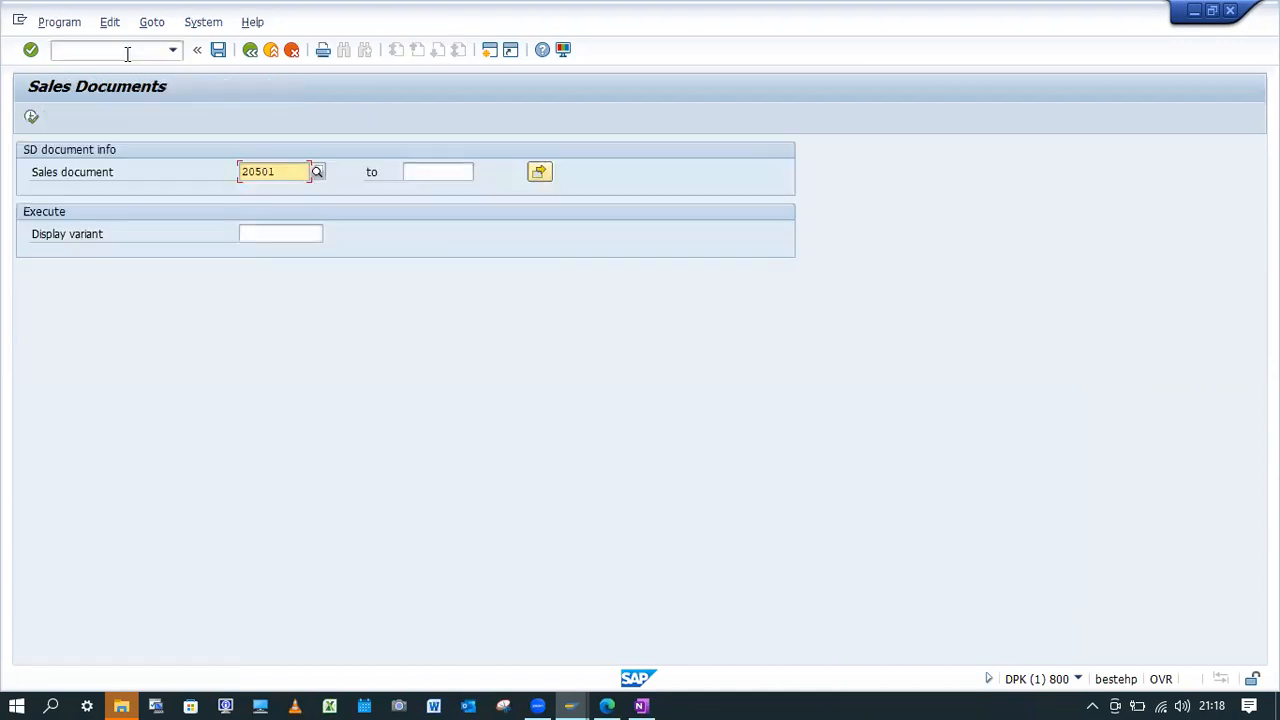
pyautogui.click(31, 117)
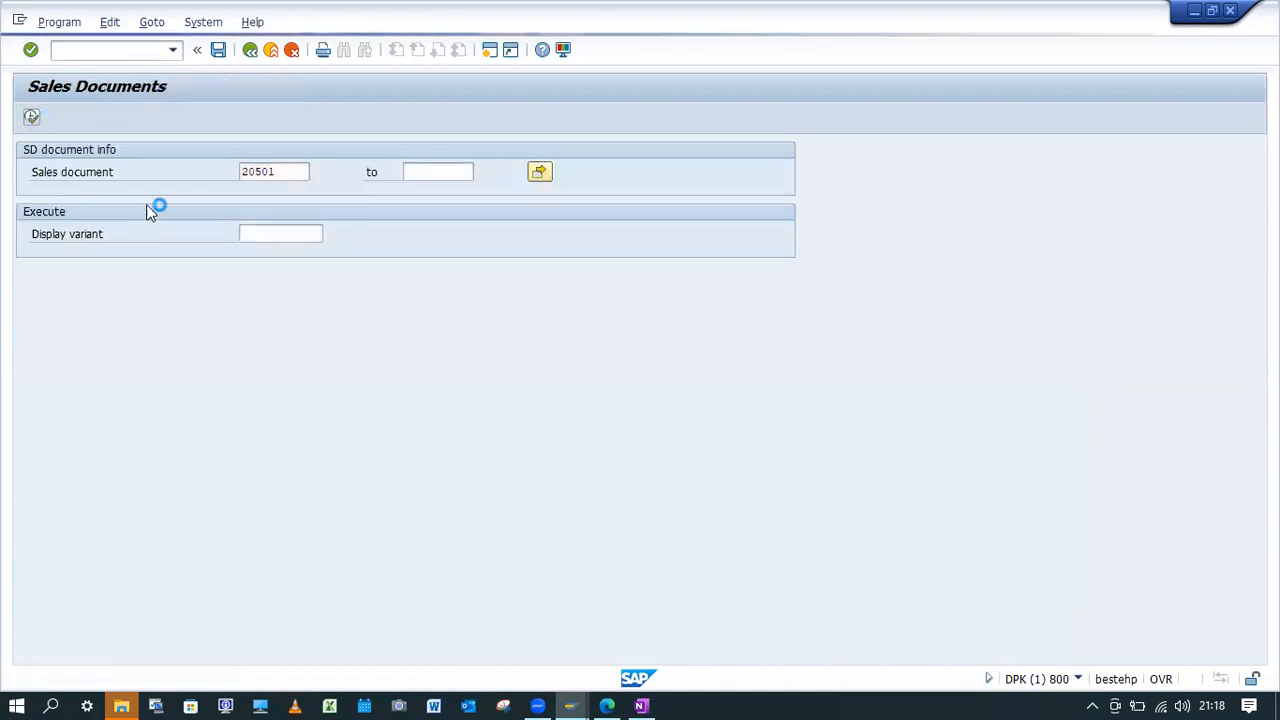
pyautogui.click(27, 208)
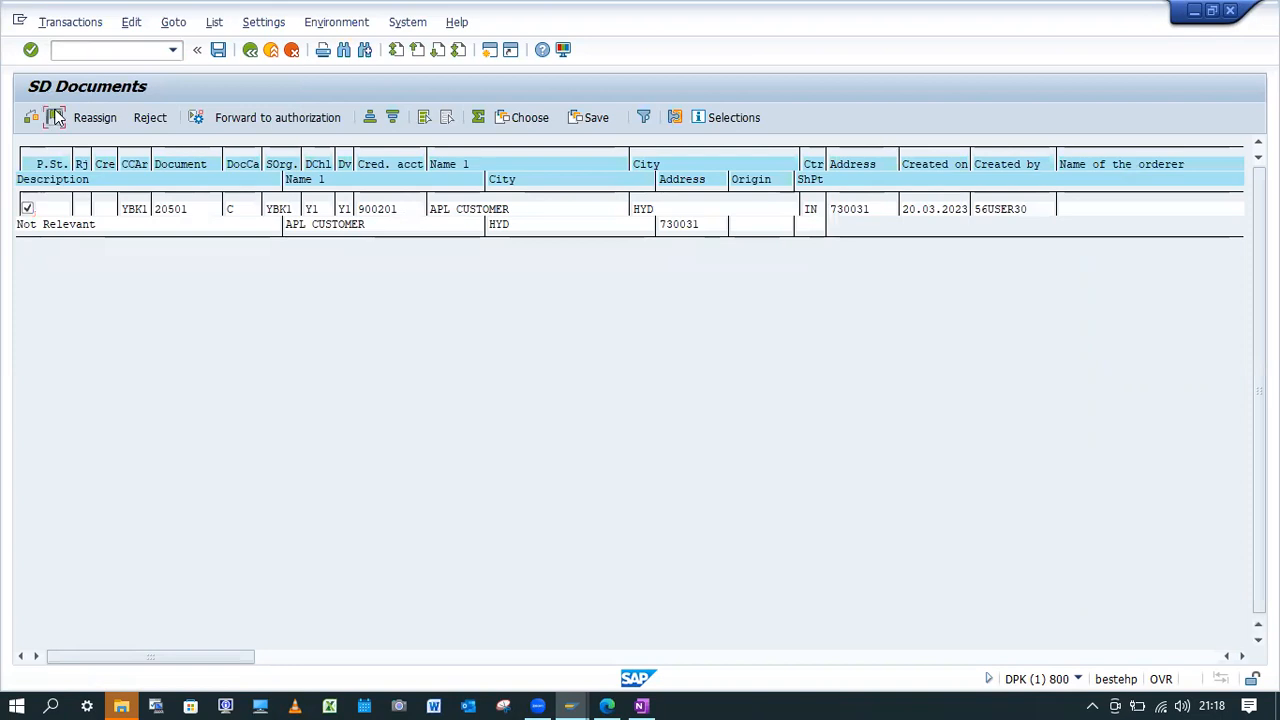
pyautogui.click(55, 117)
pyautogui.click(218, 49)
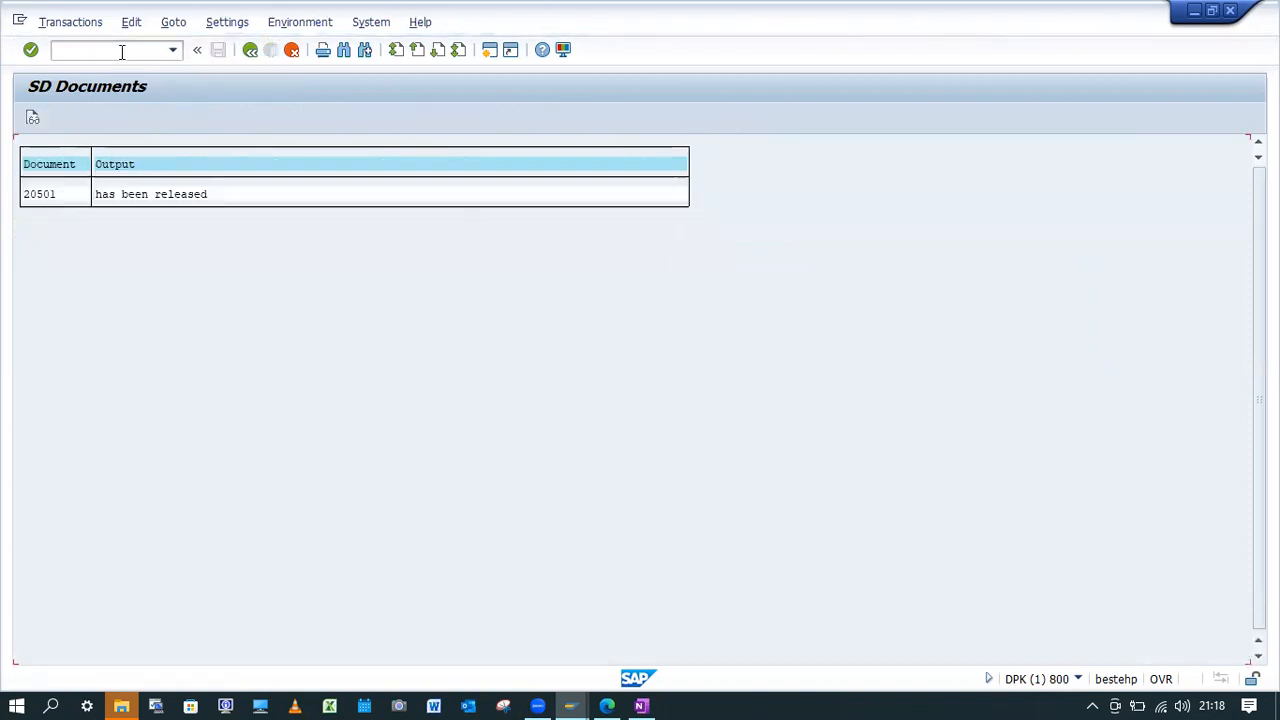
# Start an outbound delivery for the released order with VL01N from shipping point YBK1 and acknowledge the control data message.
pyautogui.click(121, 52)
pyautogui.write('/nVL01N')
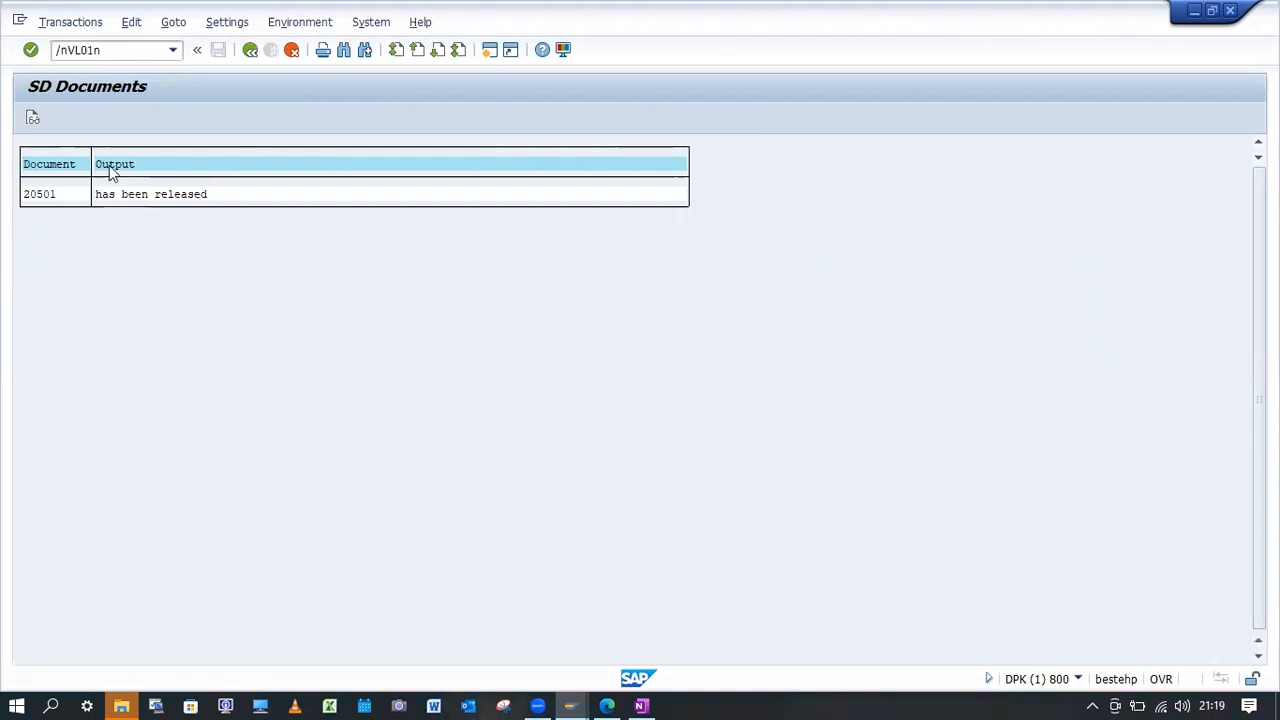
pyautogui.press('Return')
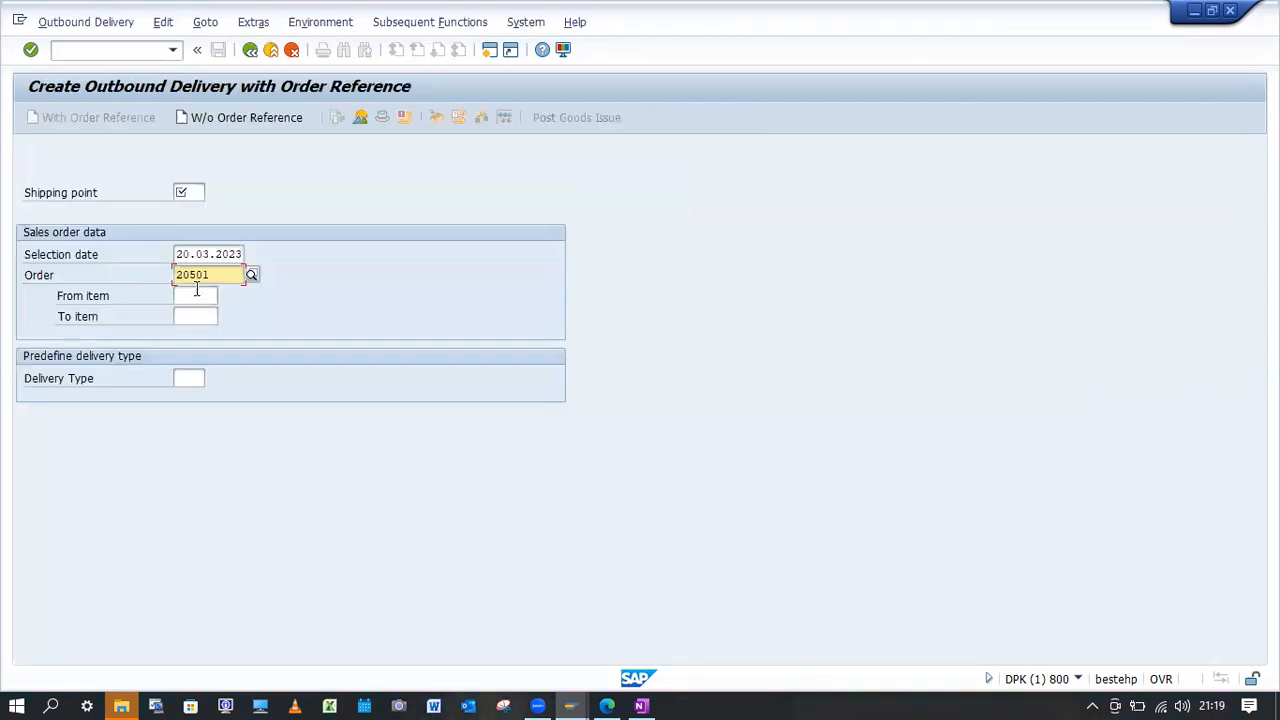
pyautogui.click(189, 196)
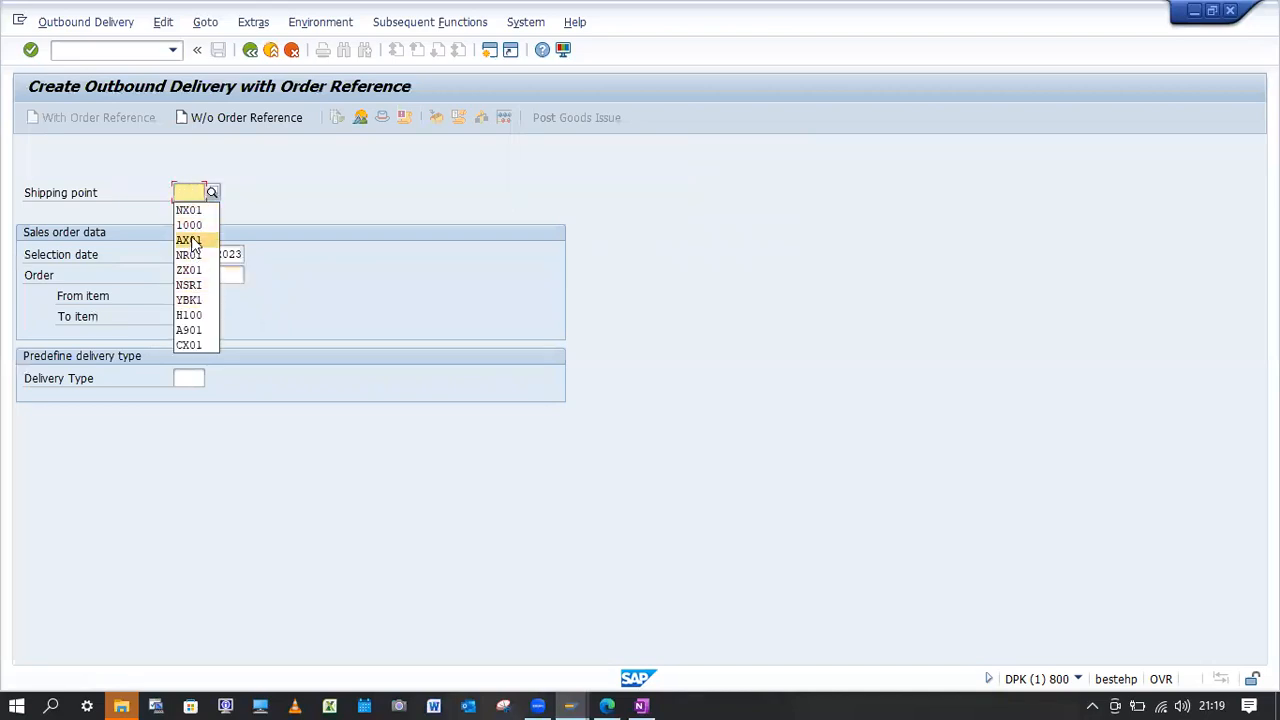
pyautogui.click(183, 193)
pyautogui.write('YBK1')
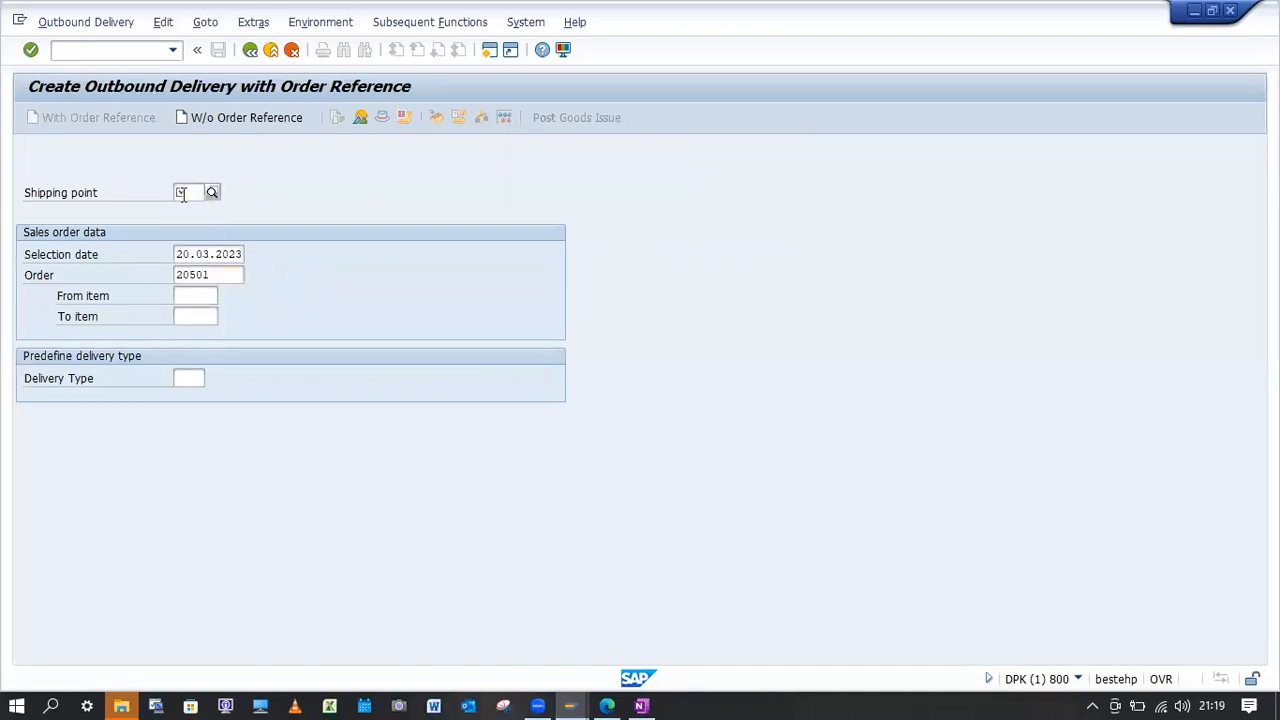
pyautogui.press('Return')
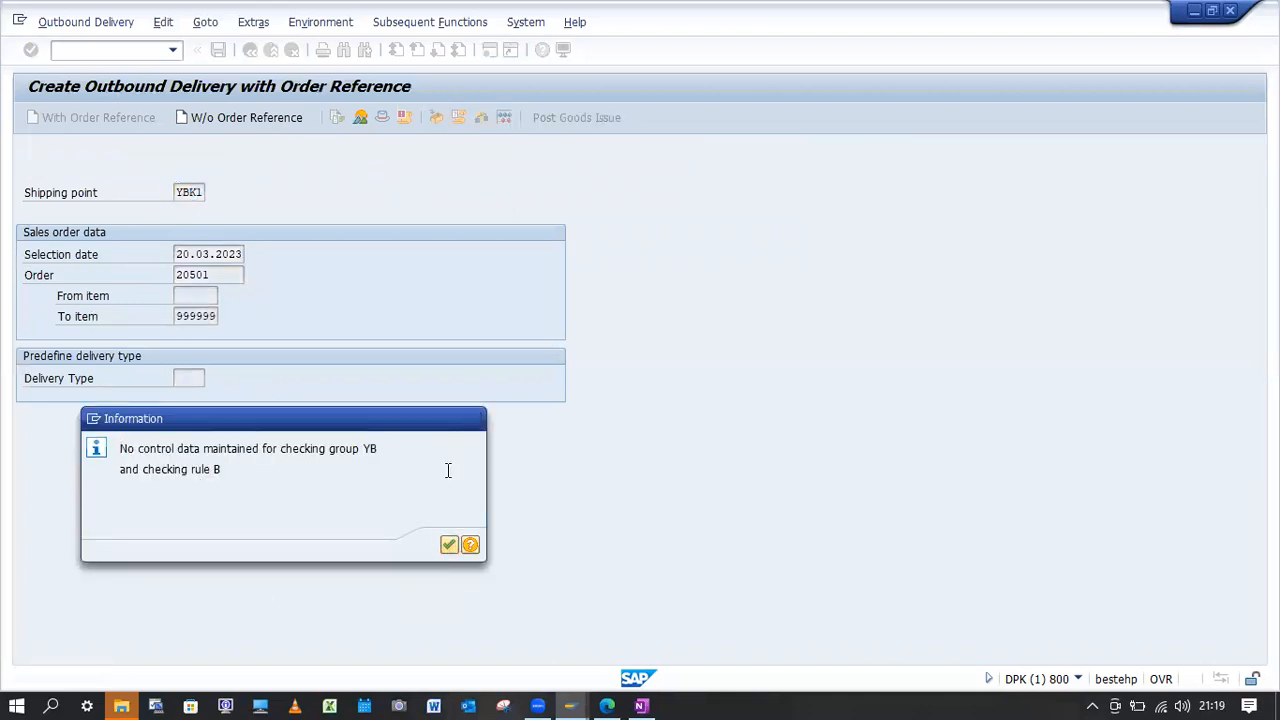
pyautogui.press('Return')
# Try to set both the delivery quantity and the picked quantity of item 10 to 10 in the delivery's picking data.
pyautogui.click(167, 214)
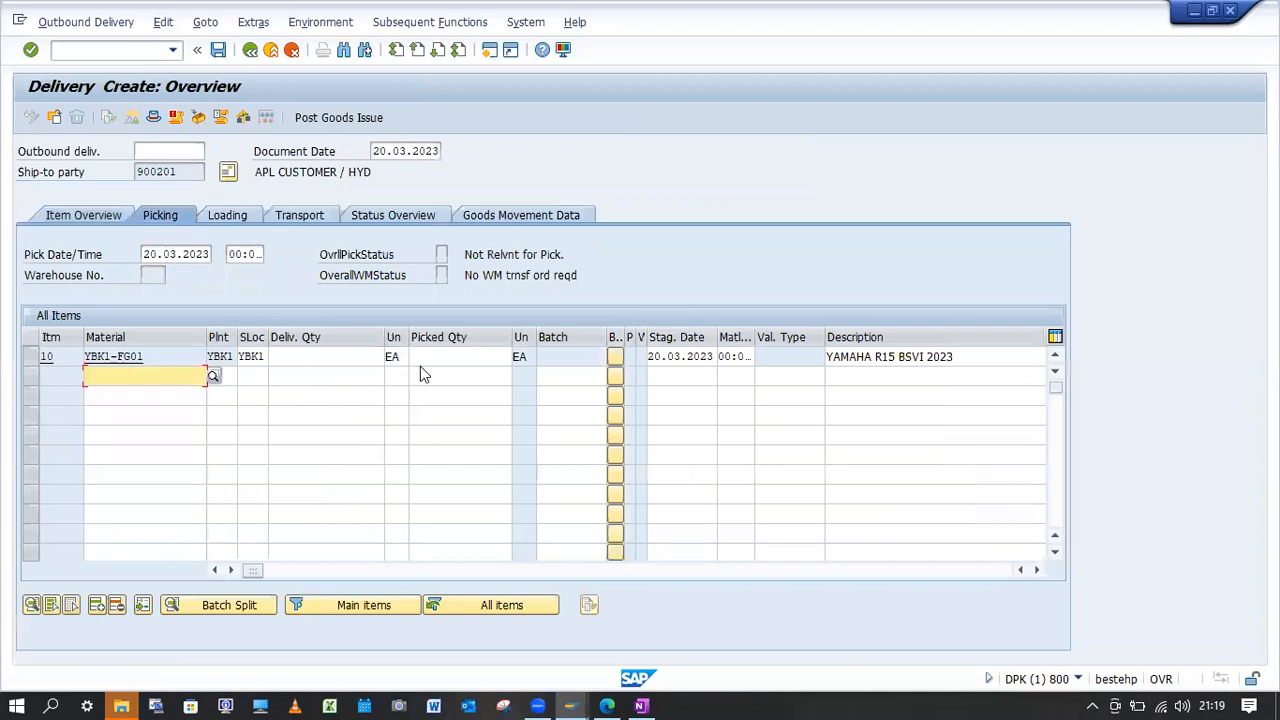
pyautogui.click(307, 360)
pyautogui.write('10')
pyautogui.press('Tab')
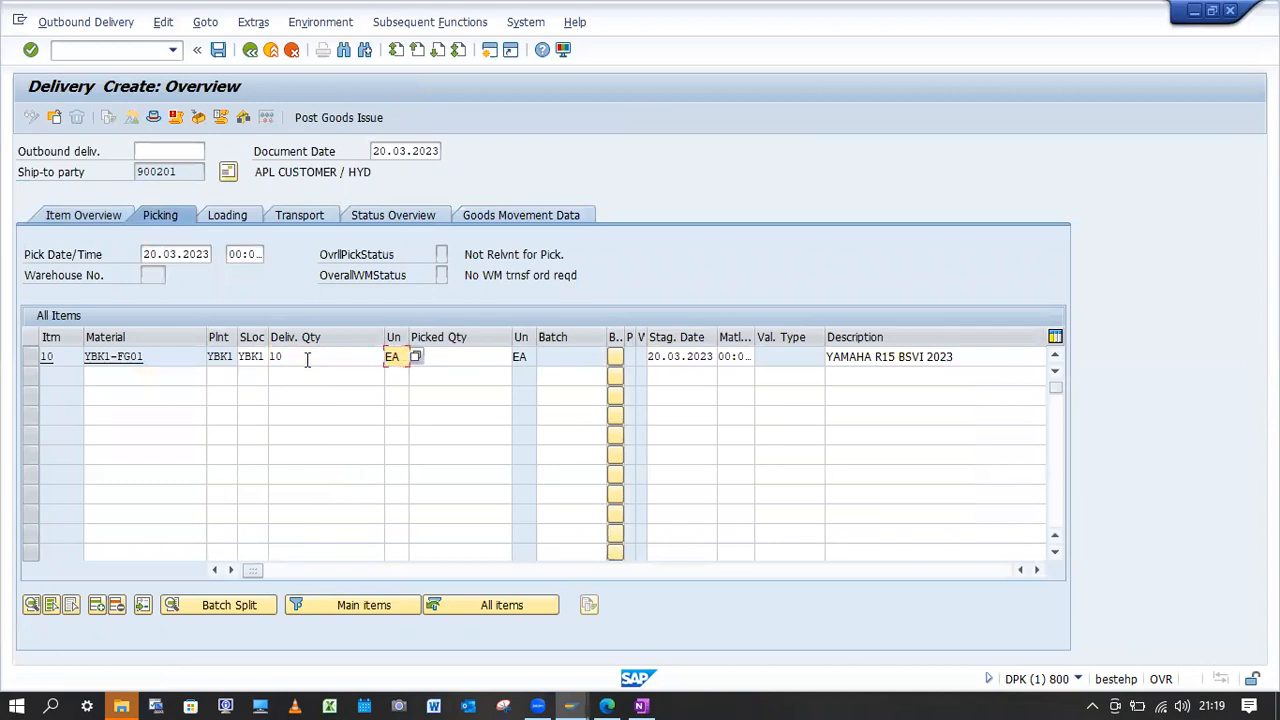
pyautogui.press('Tab')
pyautogui.write('10')
pyautogui.press('Return')
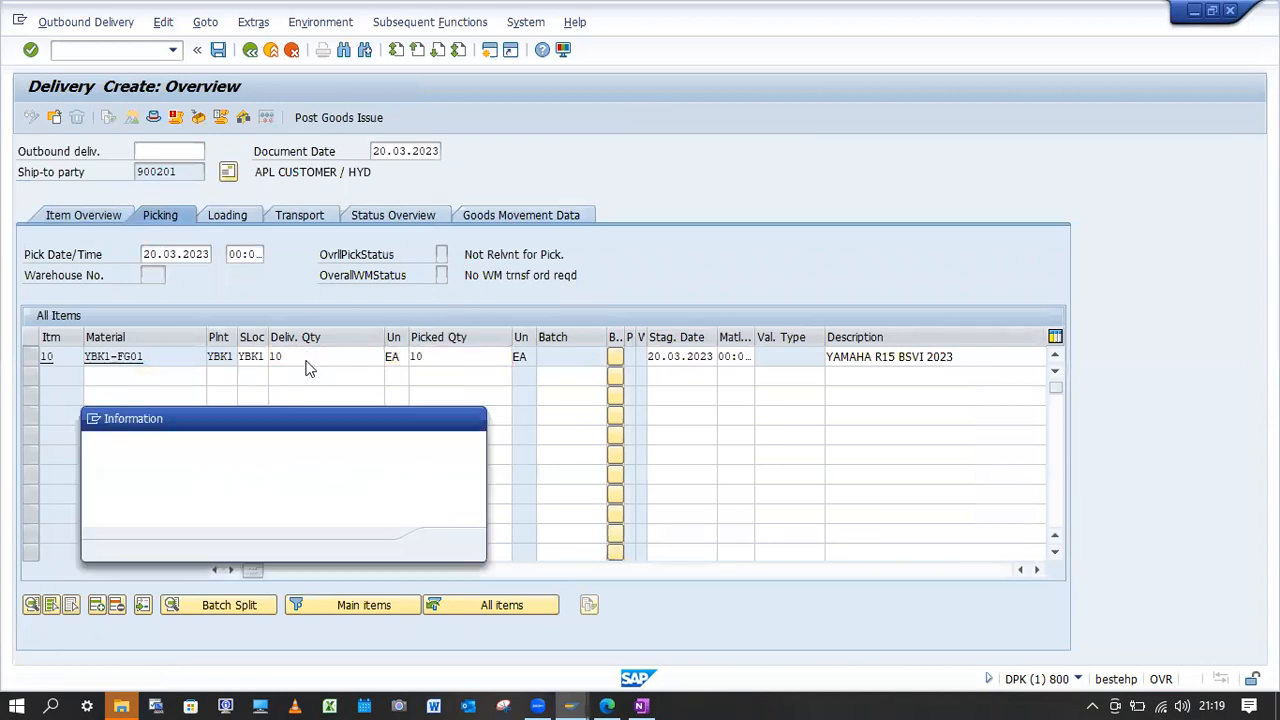
pyautogui.click(448, 544)
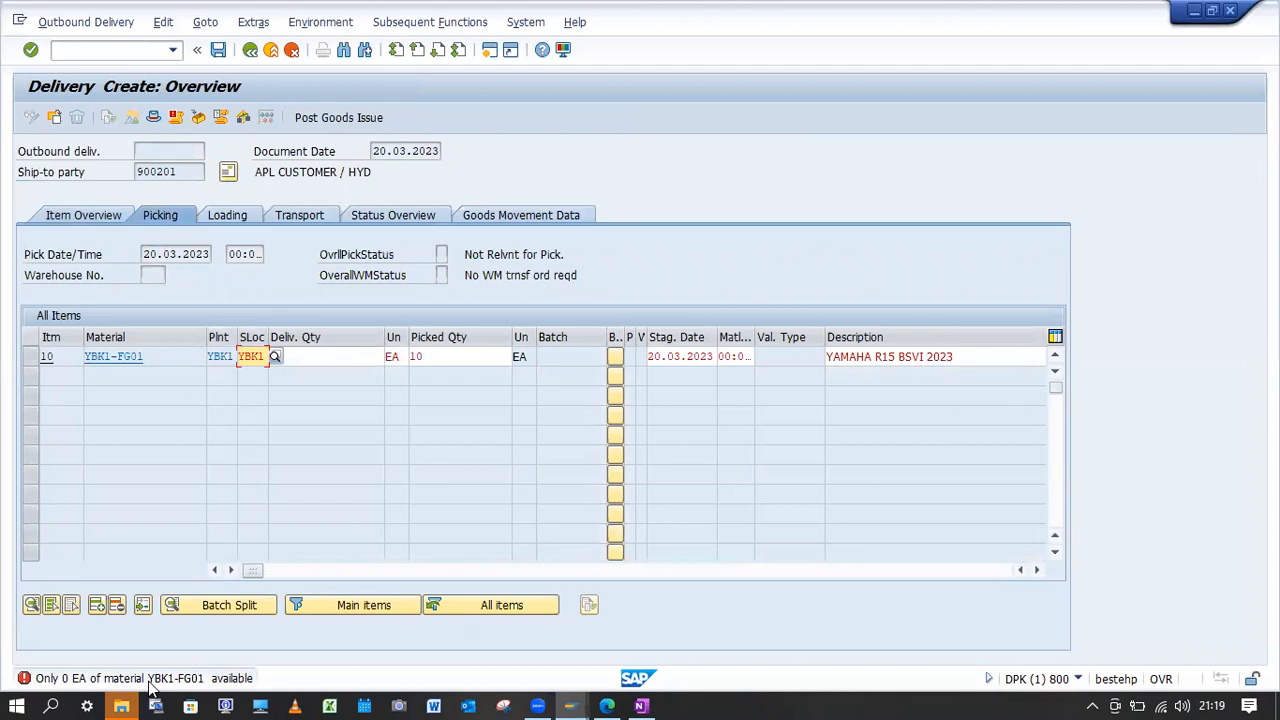
# Abandon the delivery, open the sales order with VA02 and examine item 10's schedule lines.
pyautogui.click(124, 50)
pyautogui.write('/')
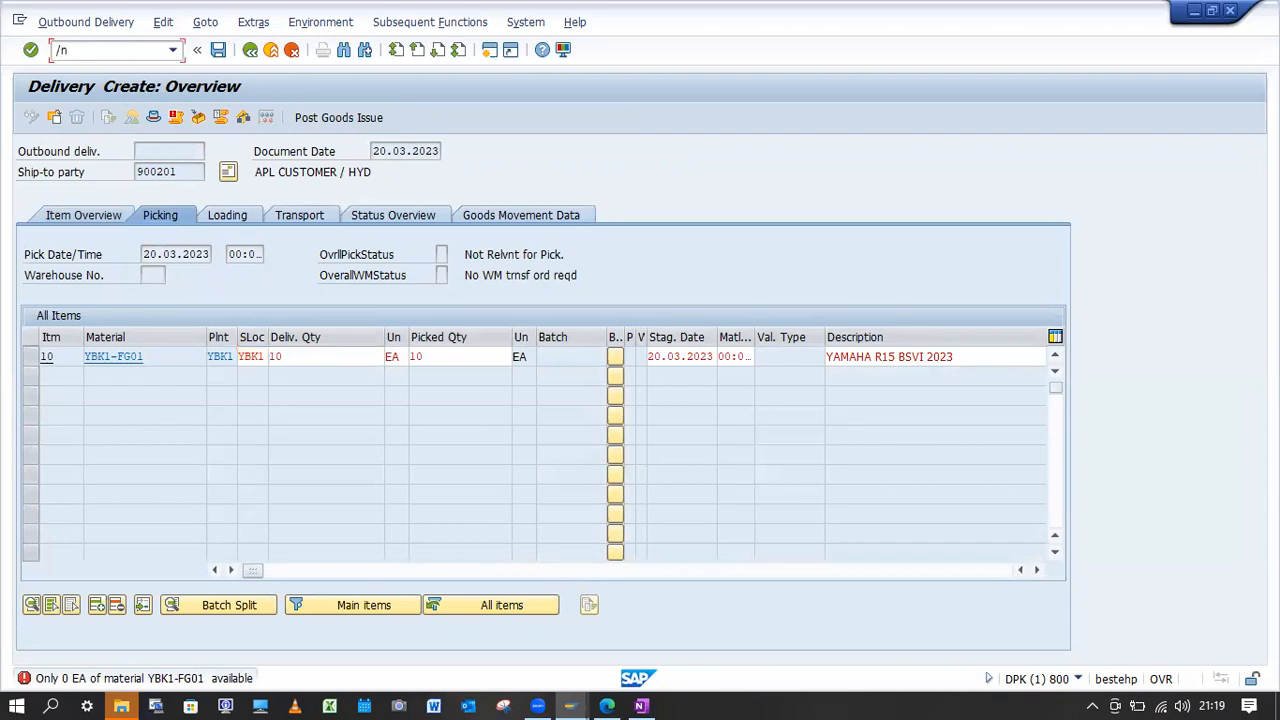
pyautogui.write('nVA02')
pyautogui.press('Return')
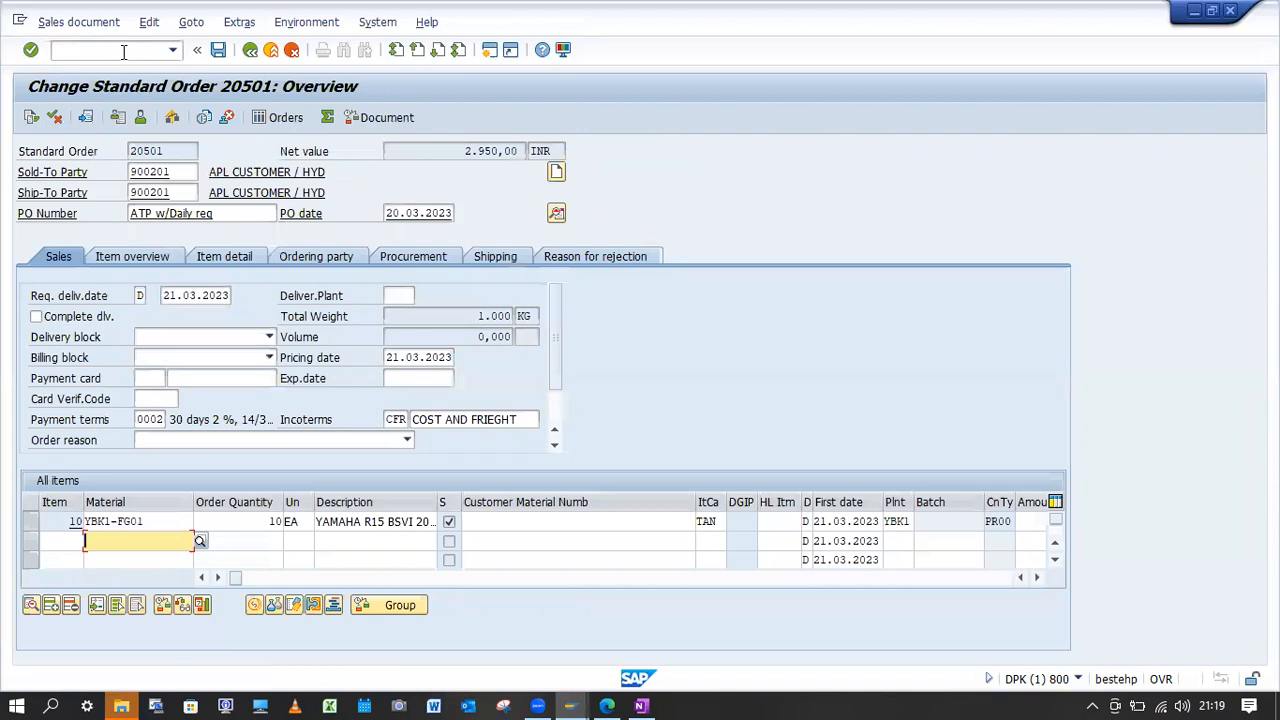
pyautogui.doubleClick(178, 522)
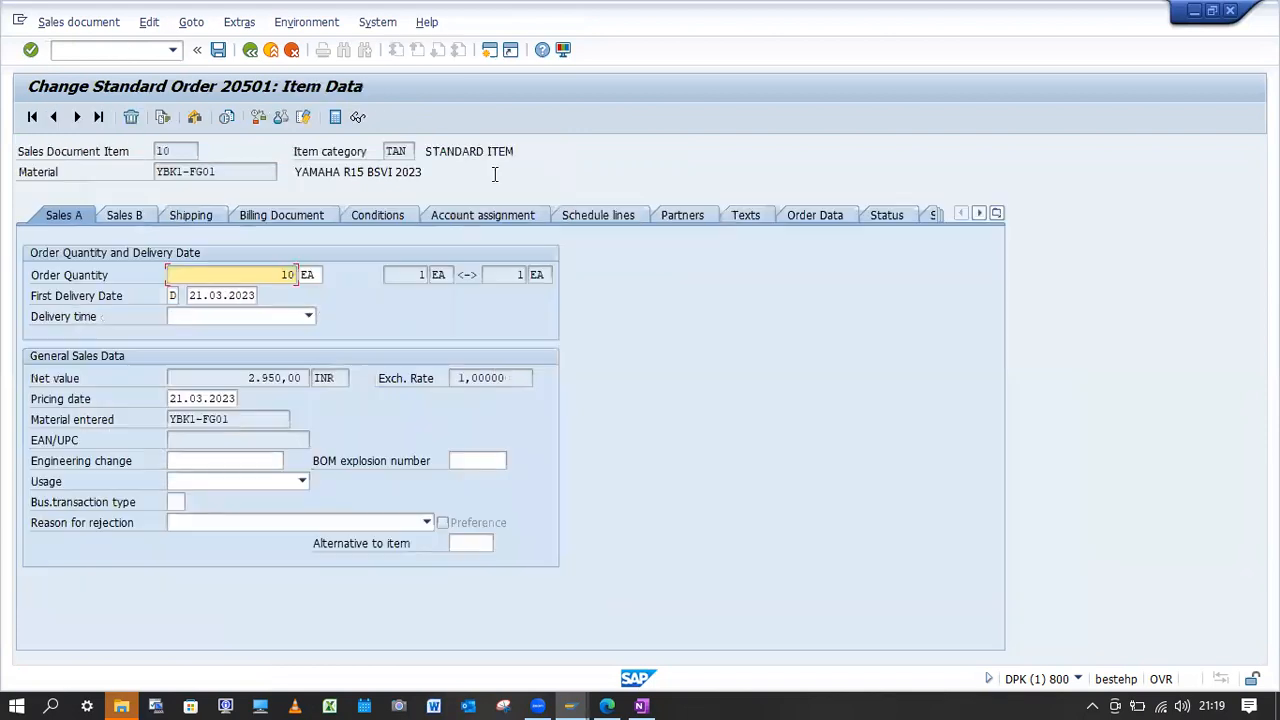
pyautogui.click(608, 214)
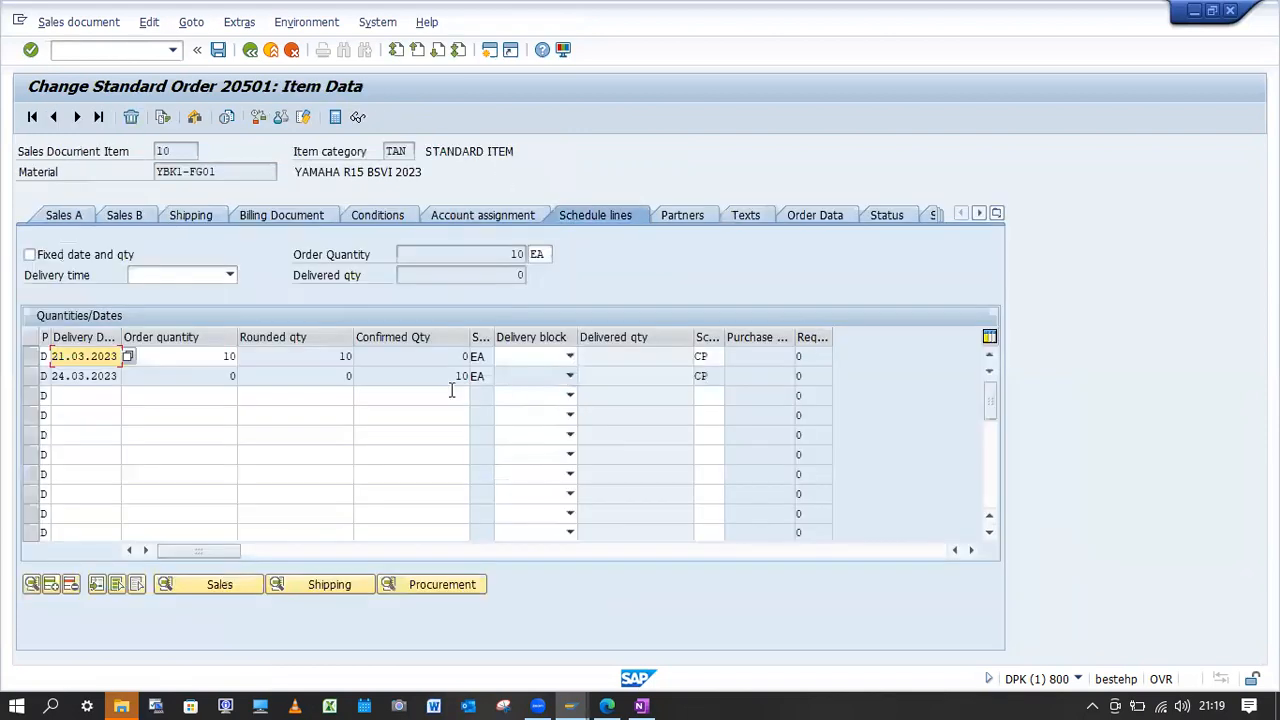
# Start an outbound delivery for the sales order with VL01N from shipping point YBK1, using selection date 24.03.2023.
pyautogui.click(130, 51)
pyautogui.write('/nVL01')
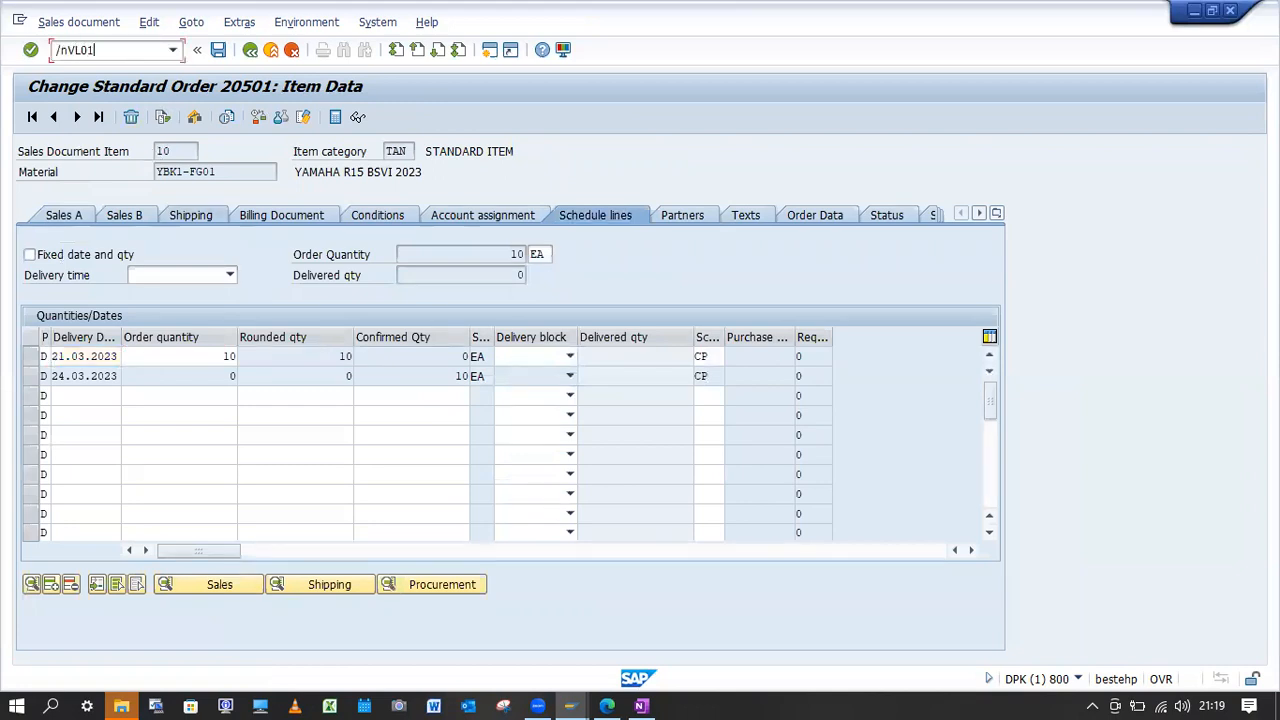
pyautogui.write('n')
pyautogui.press('Return')
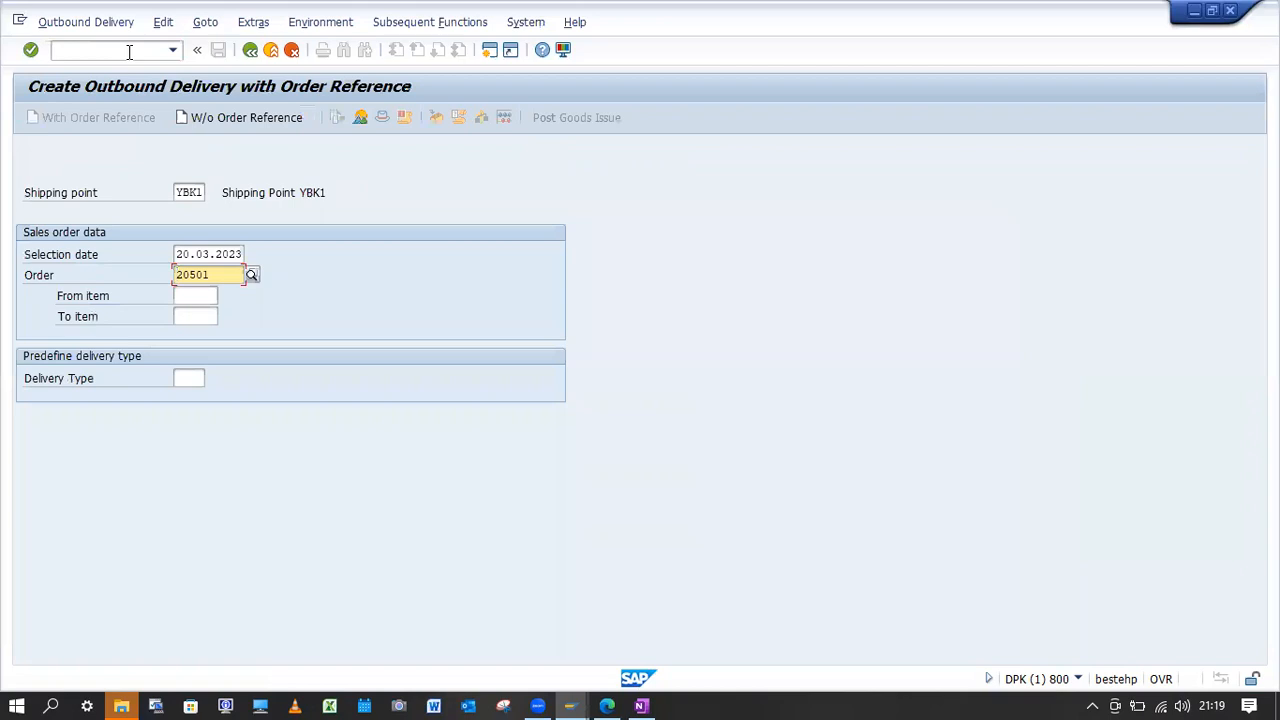
pyautogui.click(176, 254)
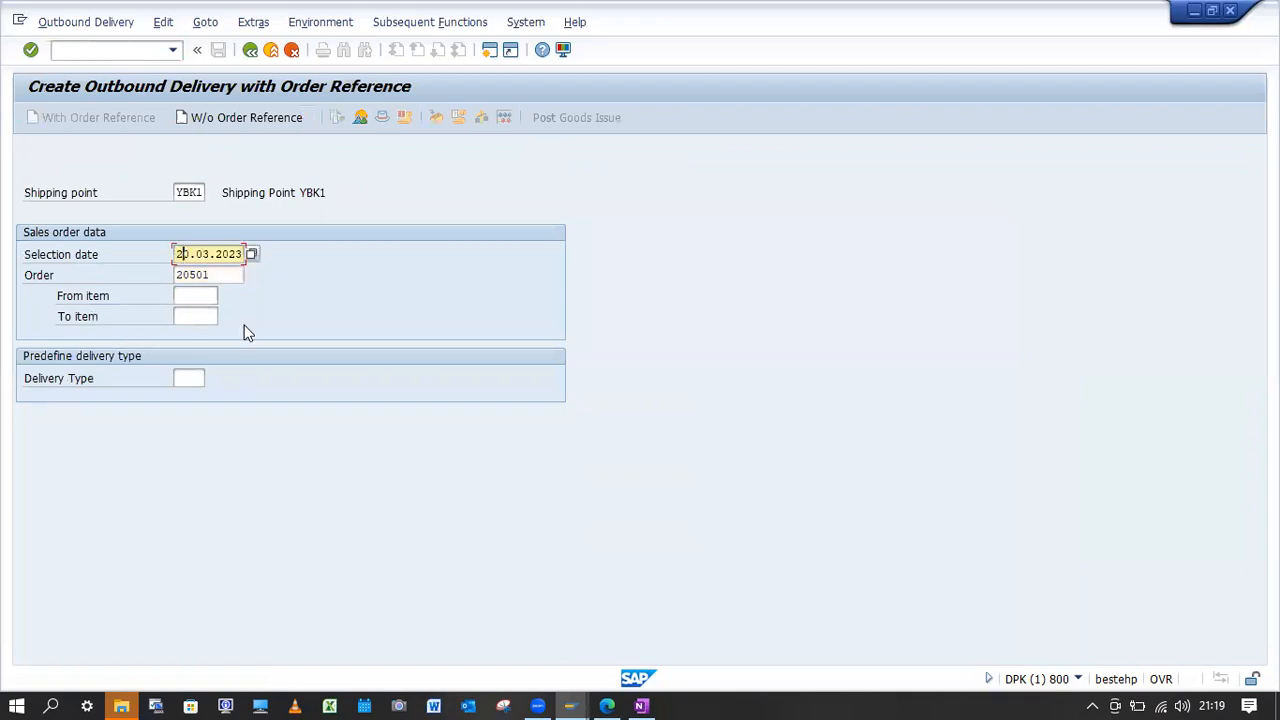
pyautogui.press('BackSpace')
pyautogui.press('Return')
pyautogui.press('BackSpace')
pyautogui.press('Return')
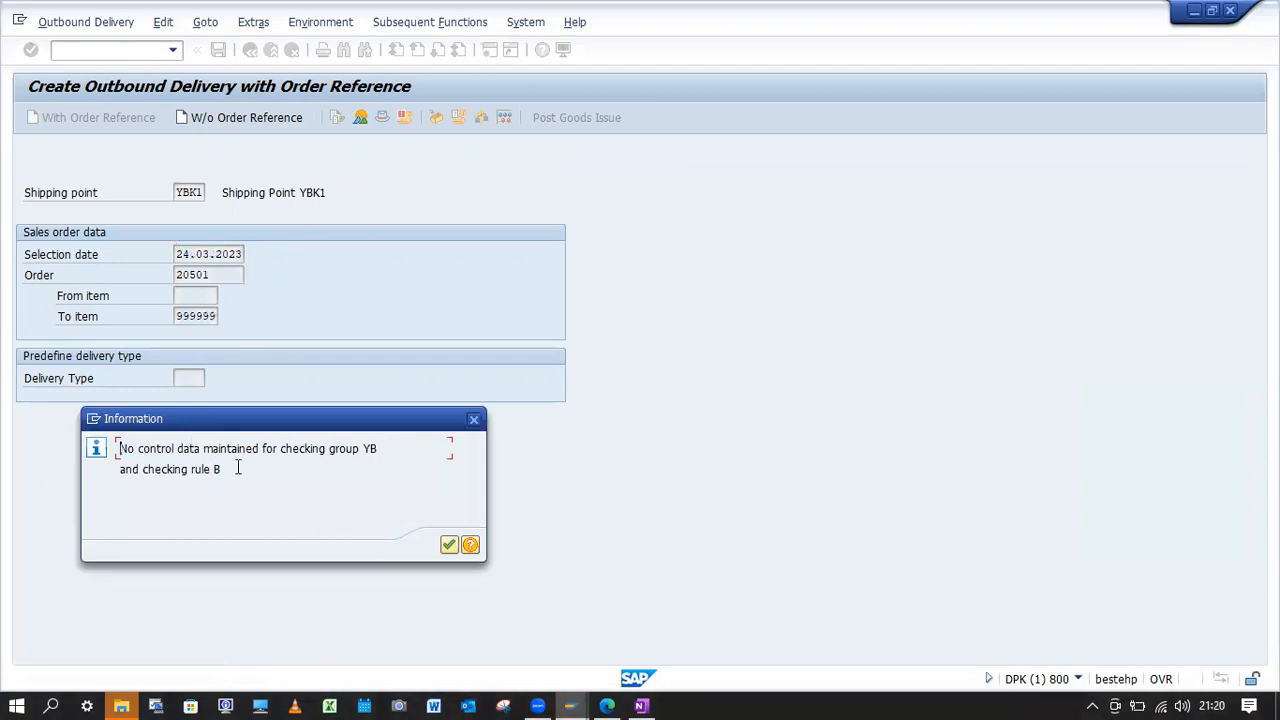
# Examine the checking group and checking rule named in the control data message and acknowledge it.
pyautogui.moveTo(222, 469); pyautogui.dragTo(148, 469)
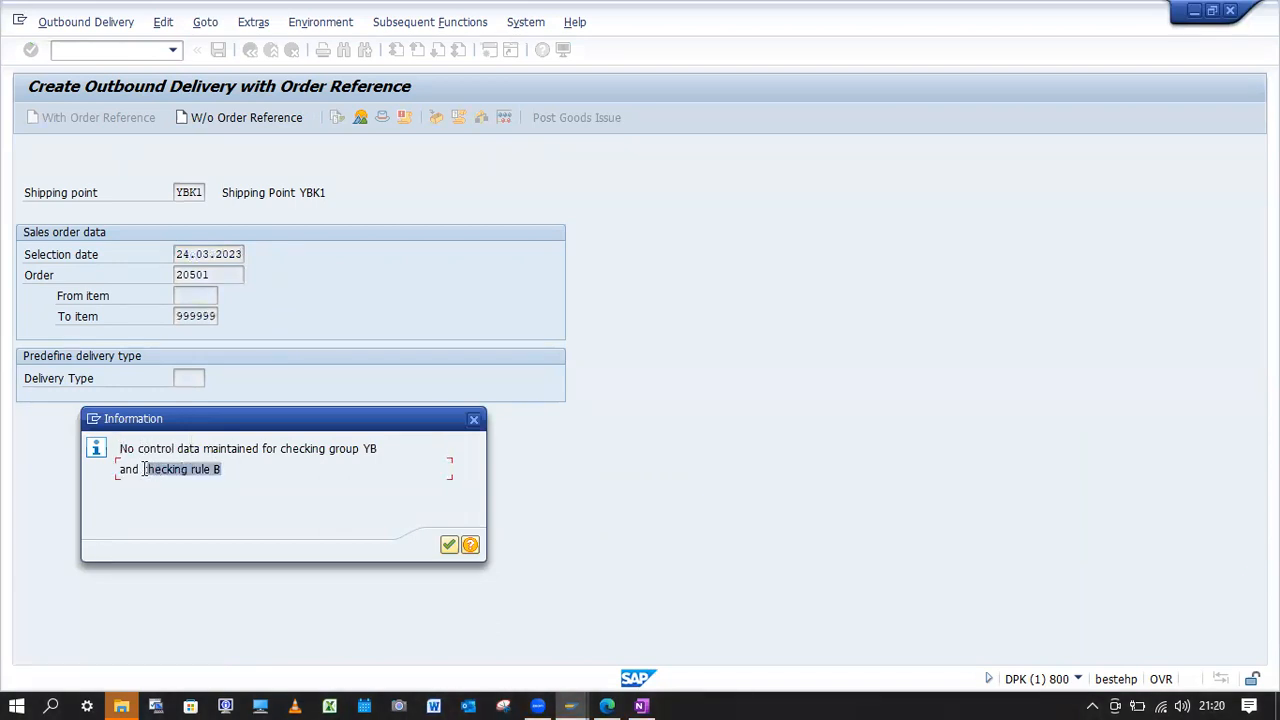
pyautogui.click(191, 534)
pyautogui.moveTo(227, 470); pyautogui.dragTo(142, 475)
pyautogui.moveTo(229, 470); pyautogui.dragTo(210, 471)
pyautogui.click(215, 469)
pyautogui.moveTo(236, 467); pyautogui.dragTo(181, 469)
pyautogui.click(450, 546)
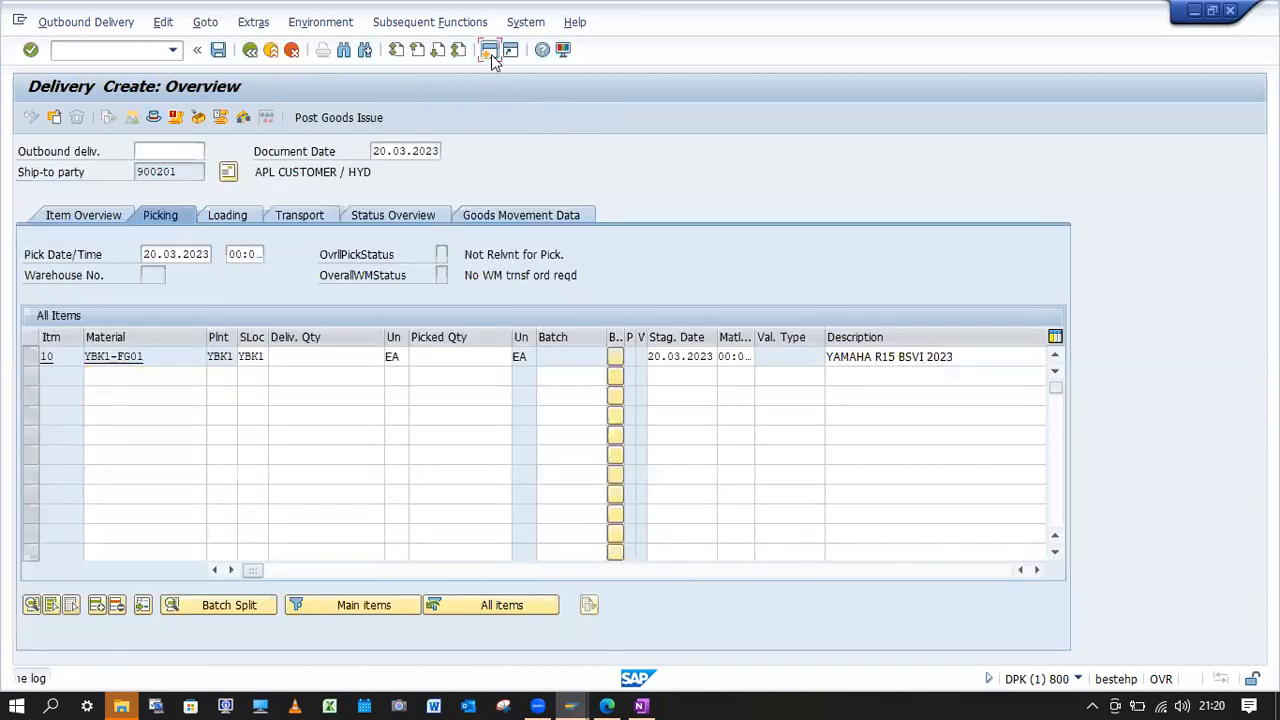
# Bring up the Availability Check Control overview (OVZ9) and position the list at checking group KP.
pyautogui.click(489, 50)
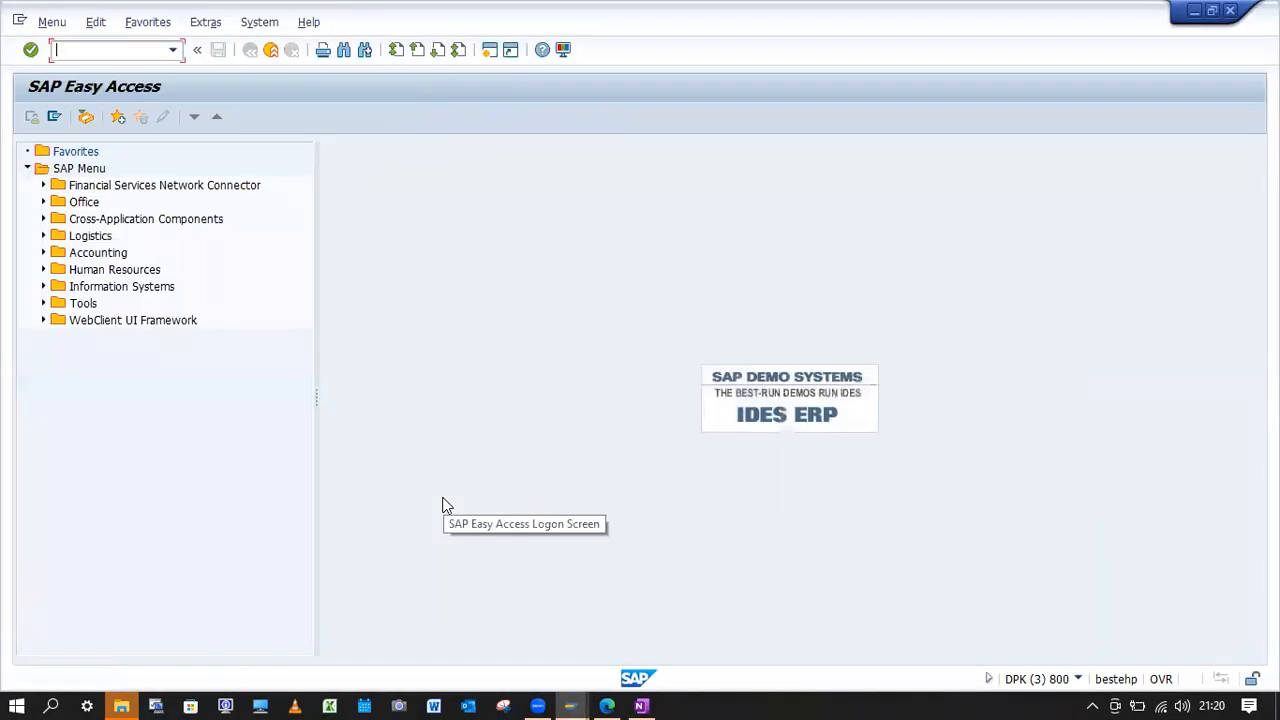
pyautogui.write('OVZ9')
pyautogui.press('Return')
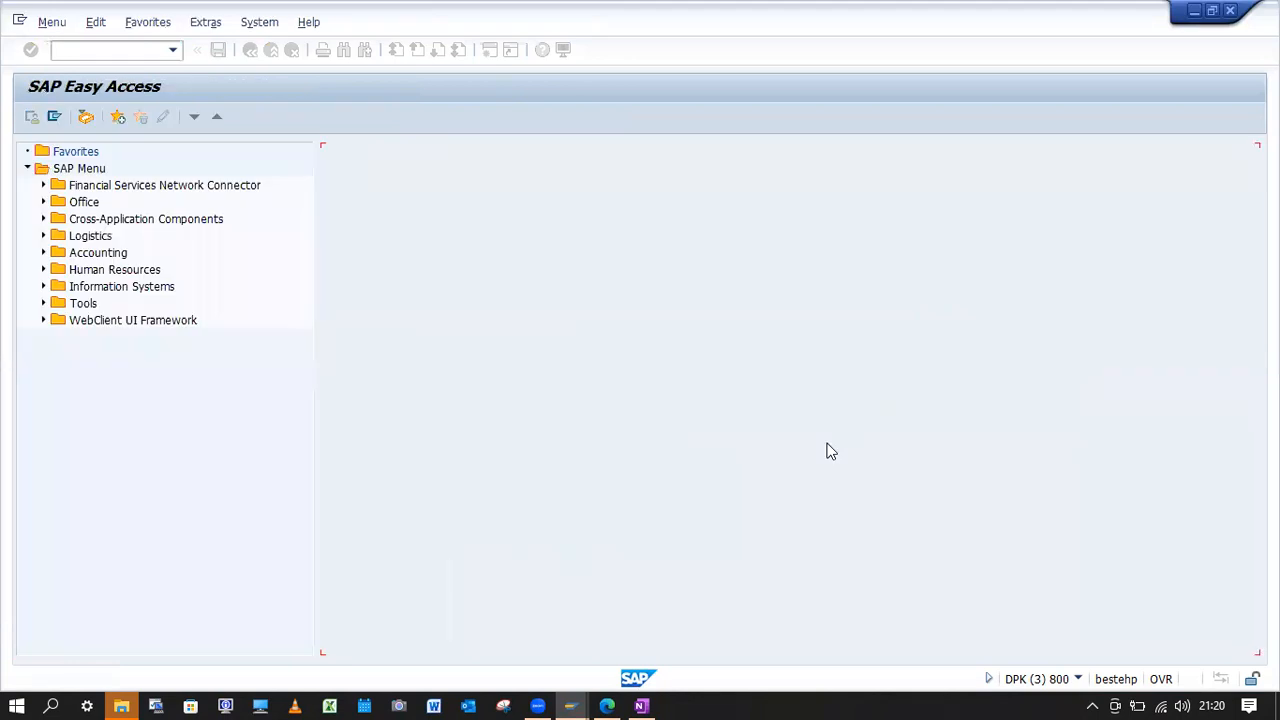
pyautogui.click(613, 623)
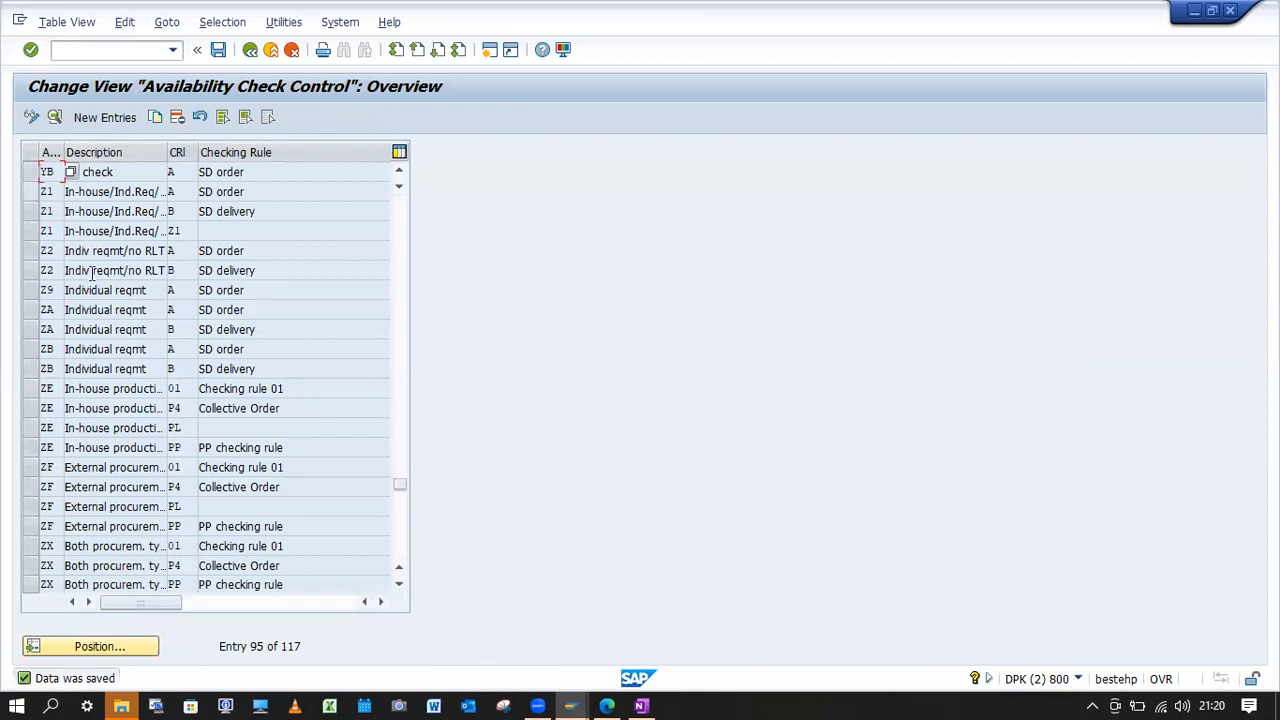
pyautogui.scroll(2, 125, 310)
pyautogui.click(103, 646)
pyautogui.write('kp')
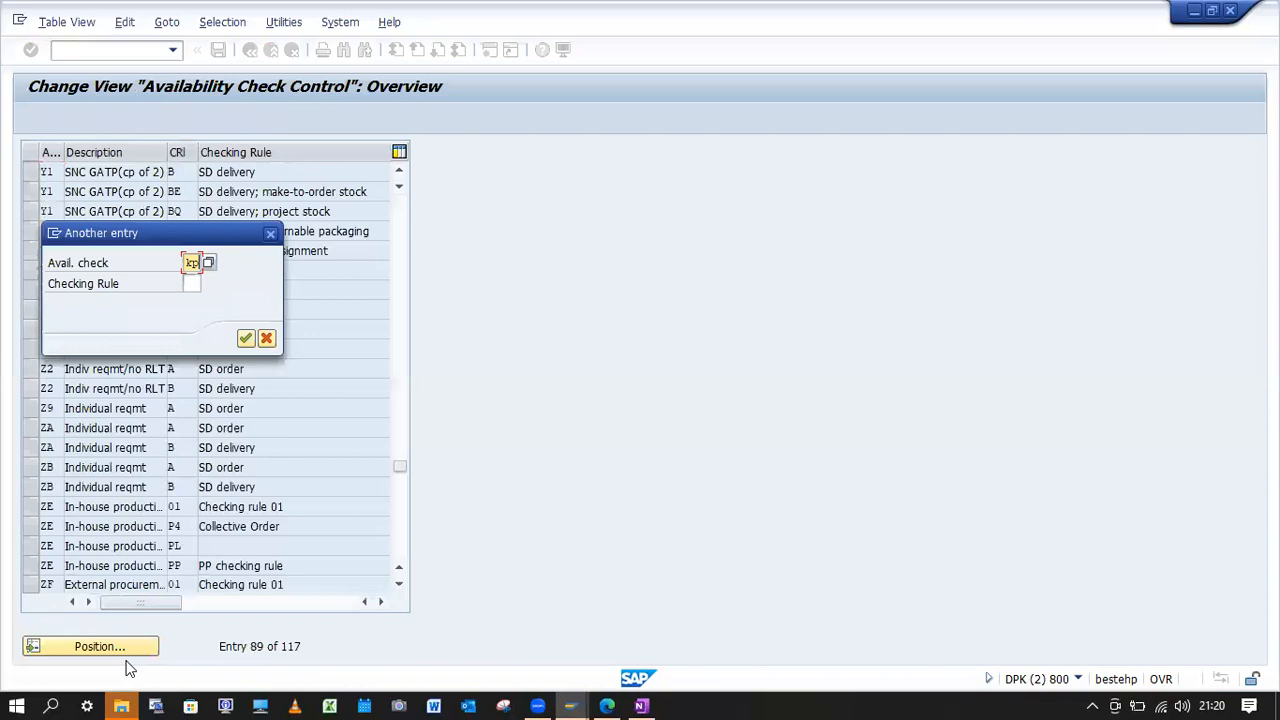
pyautogui.press('Return')
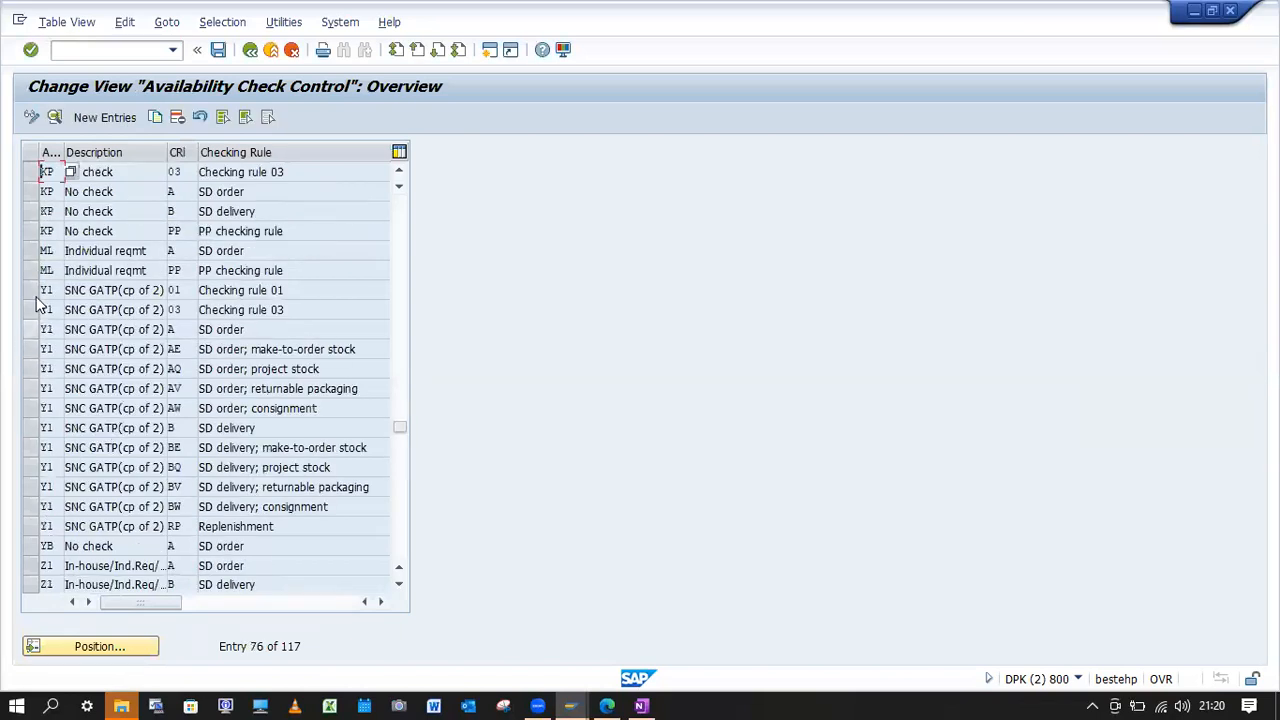
# Copy the KP entry with checking rule B to checking group YB and save the new entry.
pyautogui.click(31, 215)
pyautogui.click(155, 117)
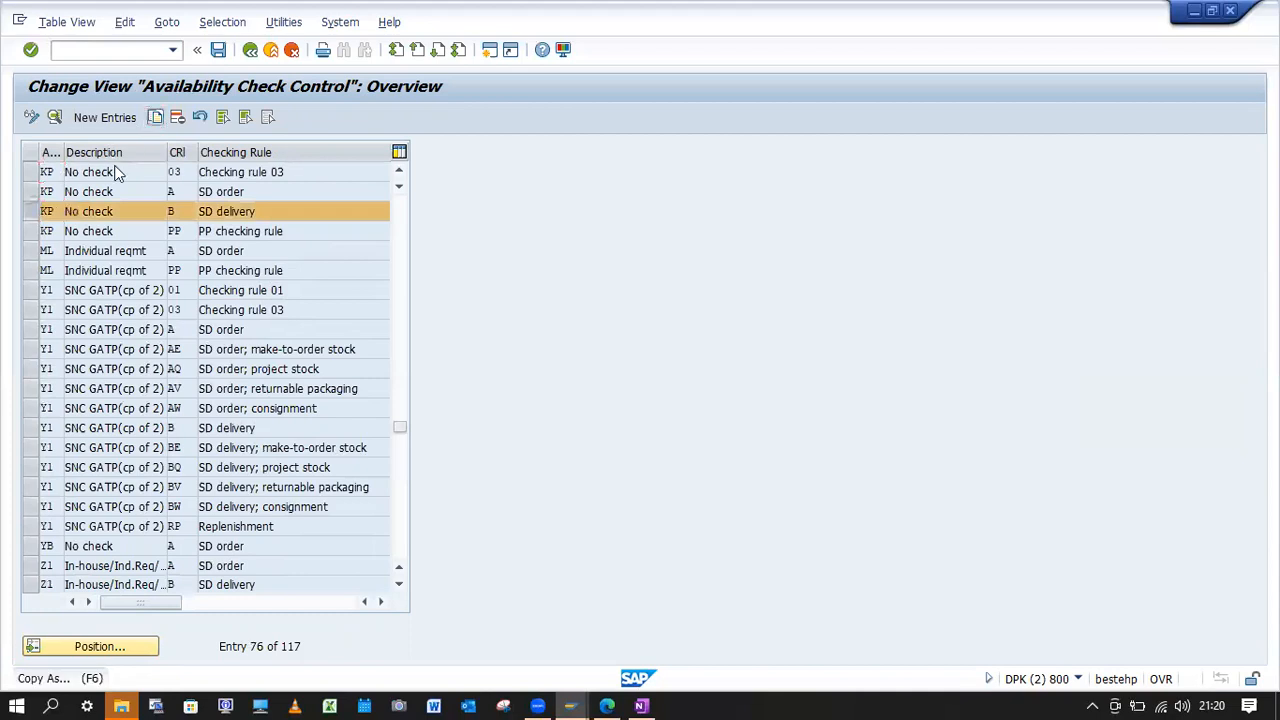
pyautogui.write('YB')
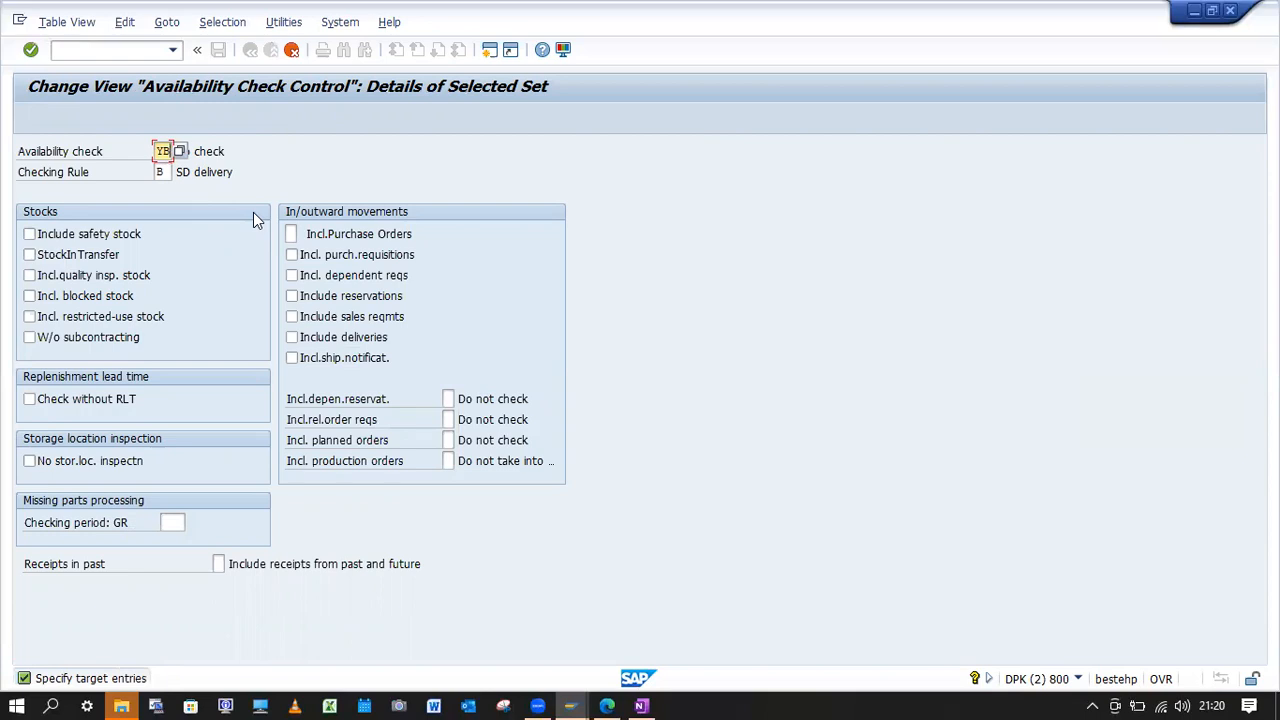
pyautogui.press('Return')
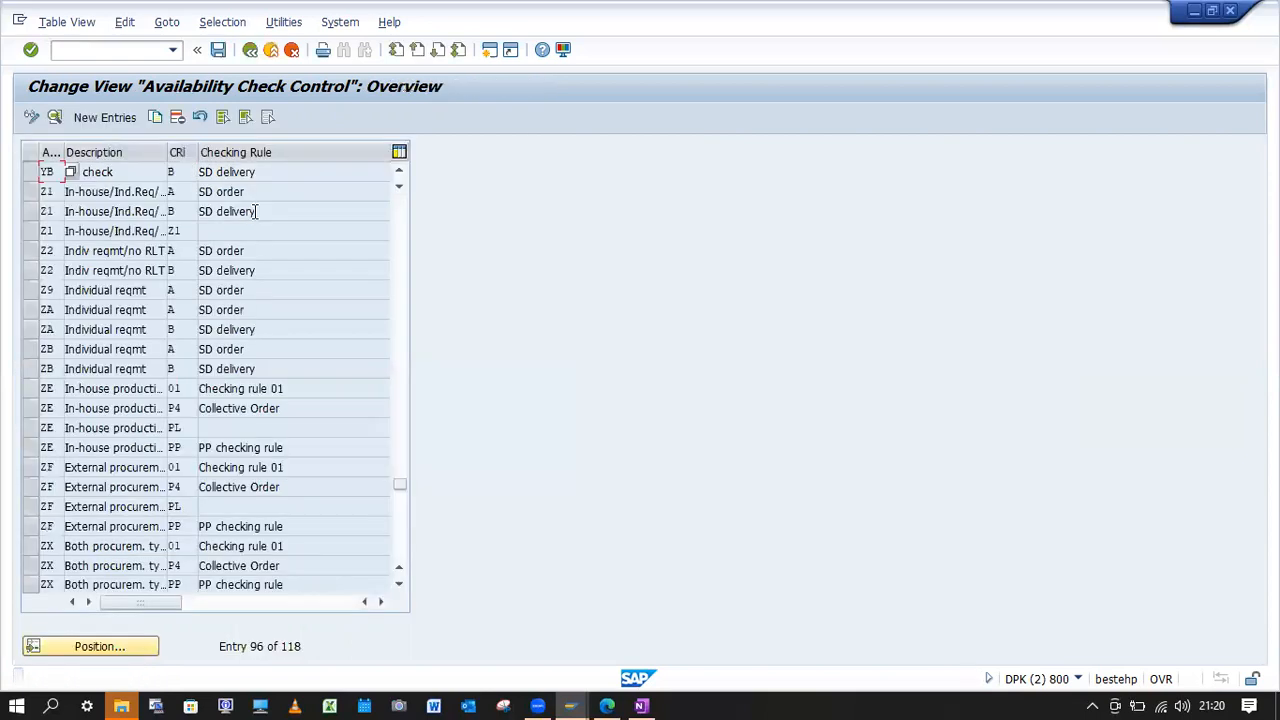
pyautogui.click(220, 54)
# Try to start the order's outbound delivery with VL01N, and close the open Create Outbound Delivery sessions.
pyautogui.click(109, 48)
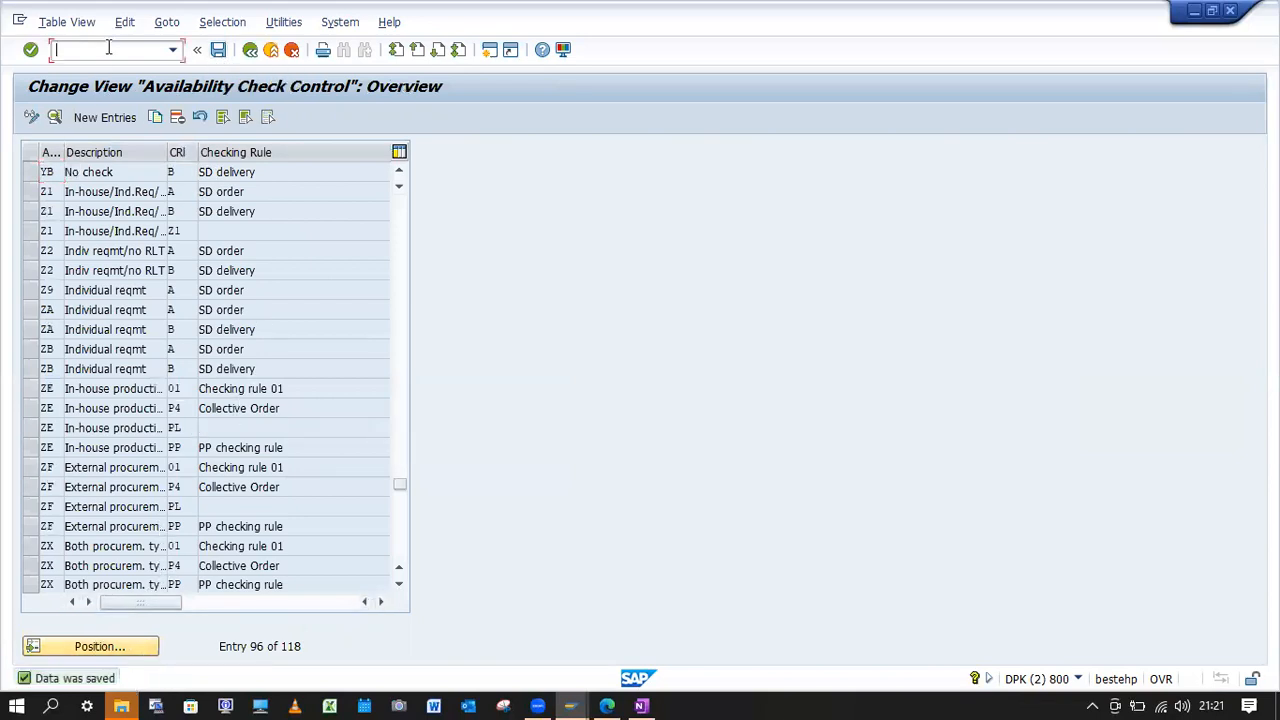
pyautogui.write('/nvl01n')
pyautogui.press('Return')
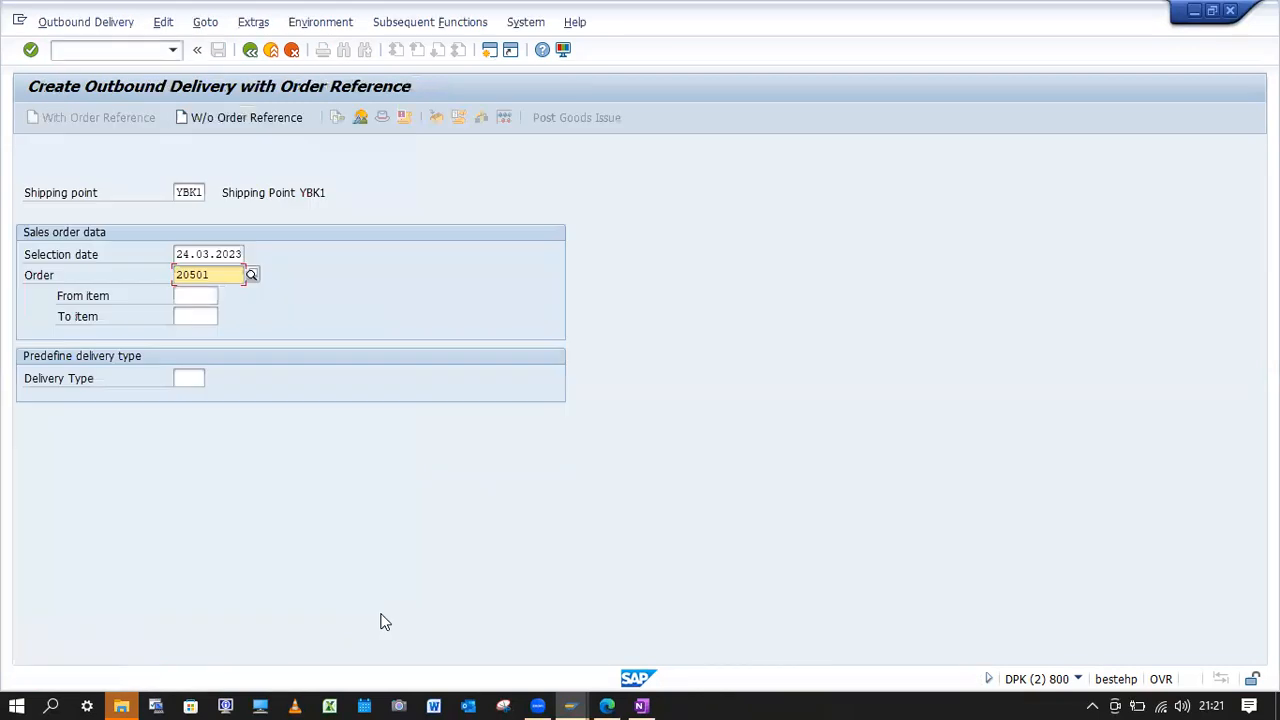
pyautogui.press('Return')
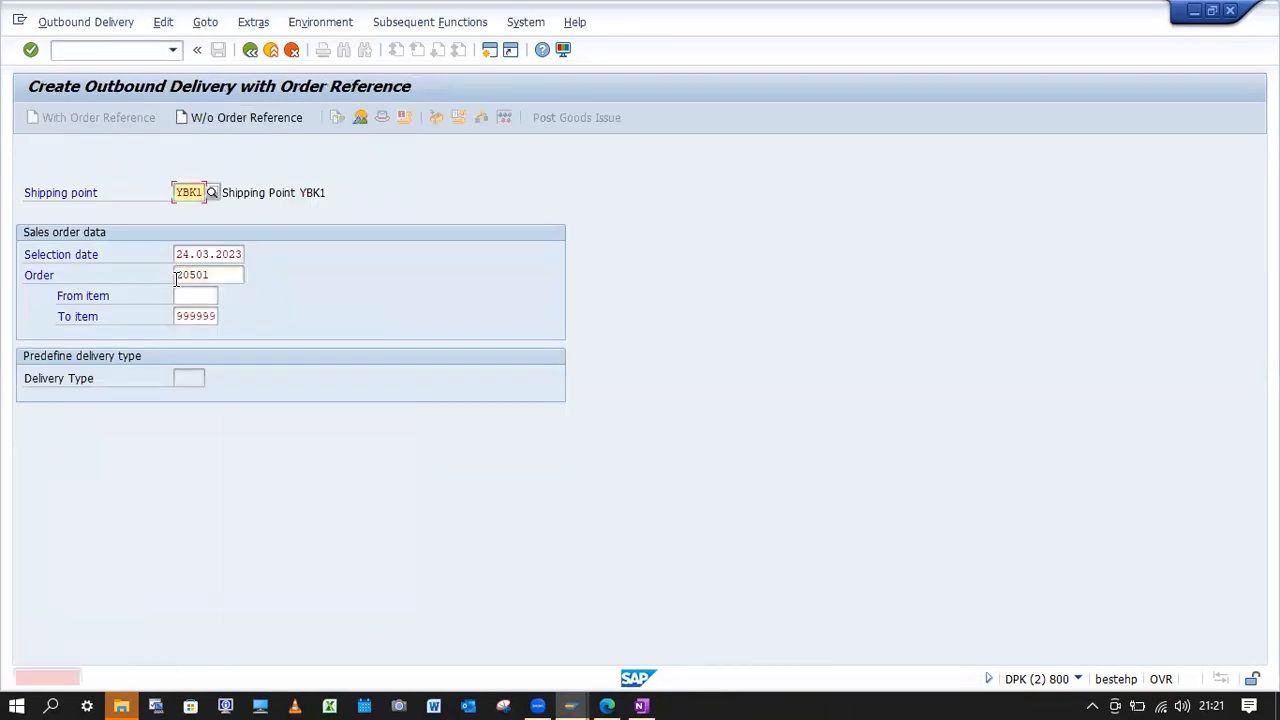
pyautogui.click(586, 702)
pyautogui.click(559, 567)
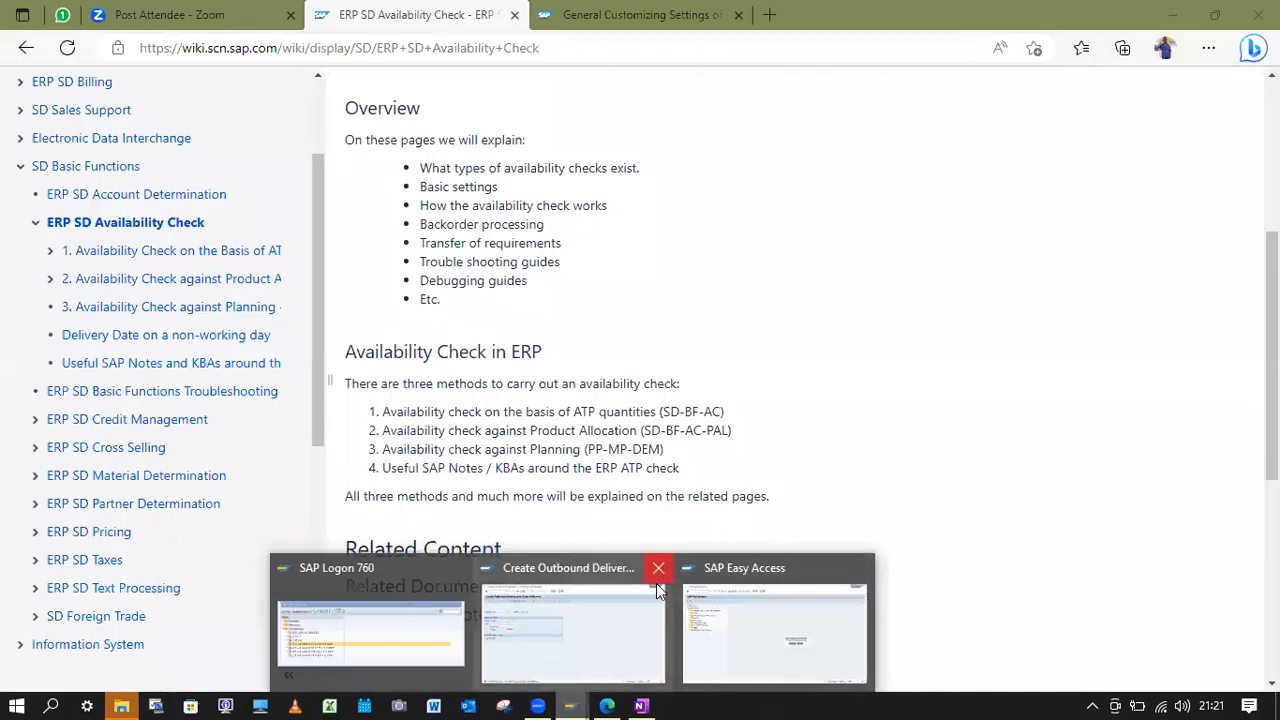
pyautogui.click(656, 583)
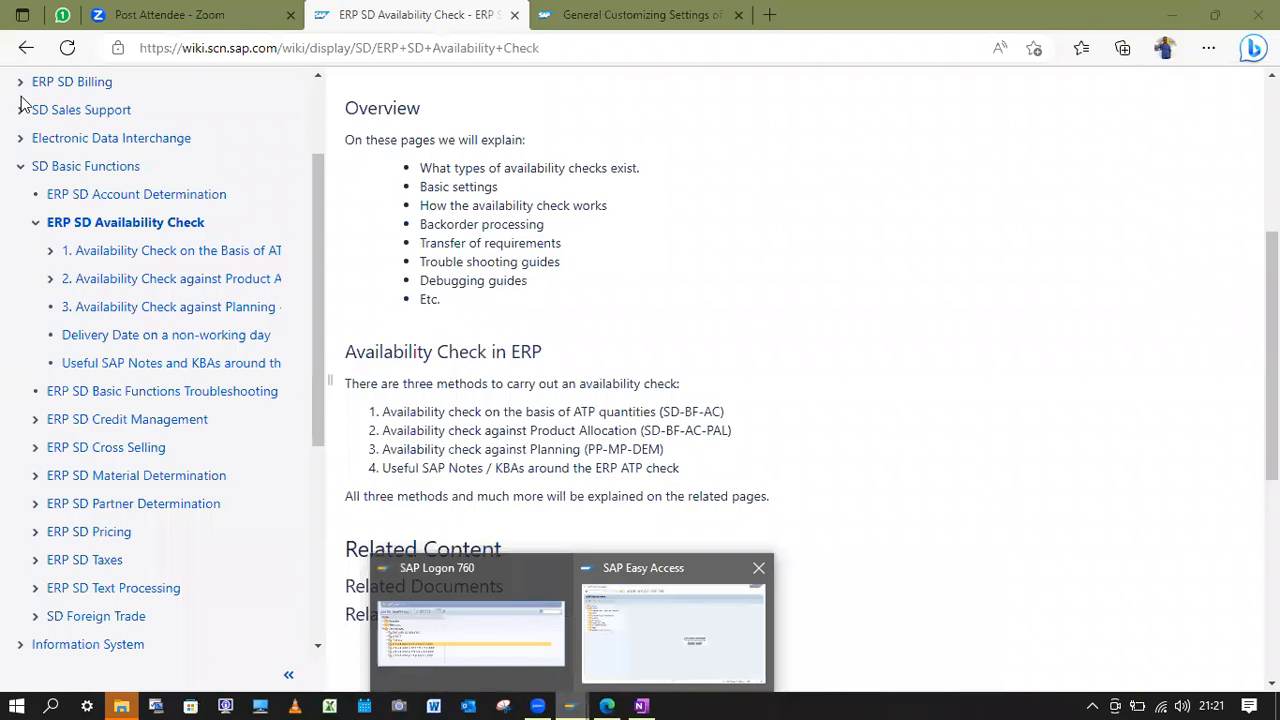
# Start the order's outbound delivery with VL01N in the remaining session, keeping selection date 24.03.2023.
pyautogui.click(80, 49)
pyautogui.write('/nVl0')
pyautogui.press('Return')
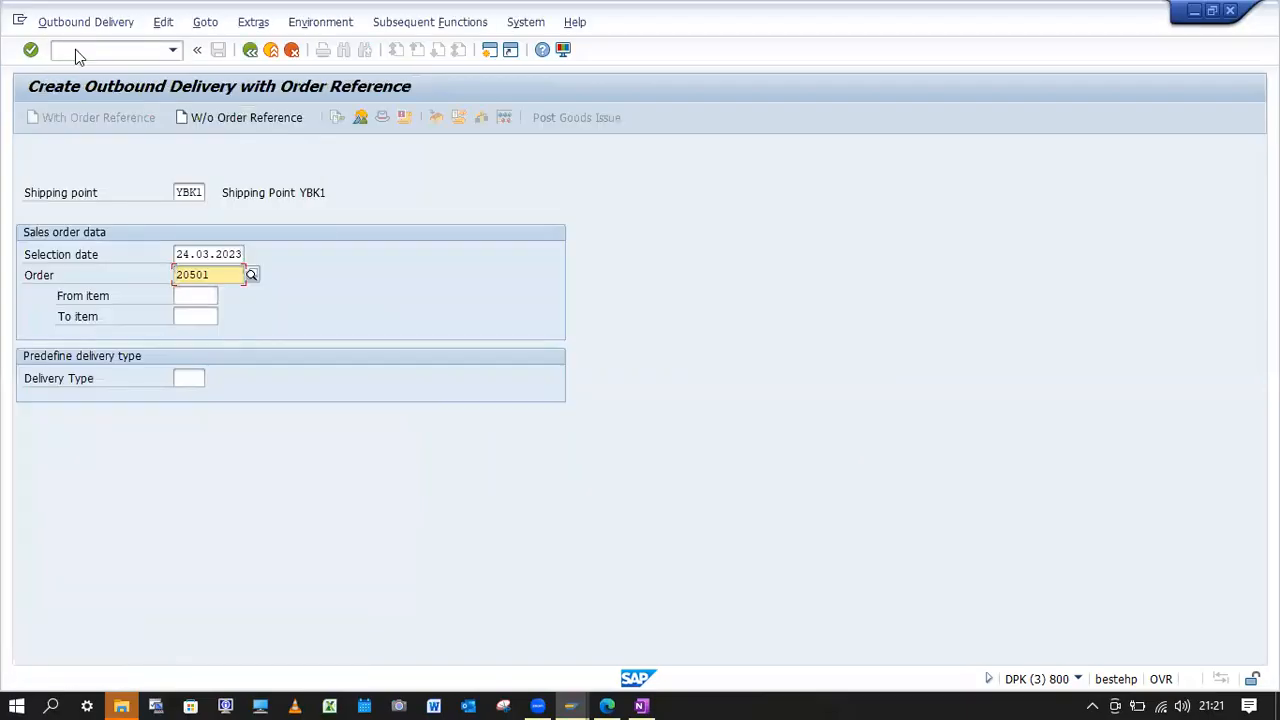
pyautogui.press('Return')
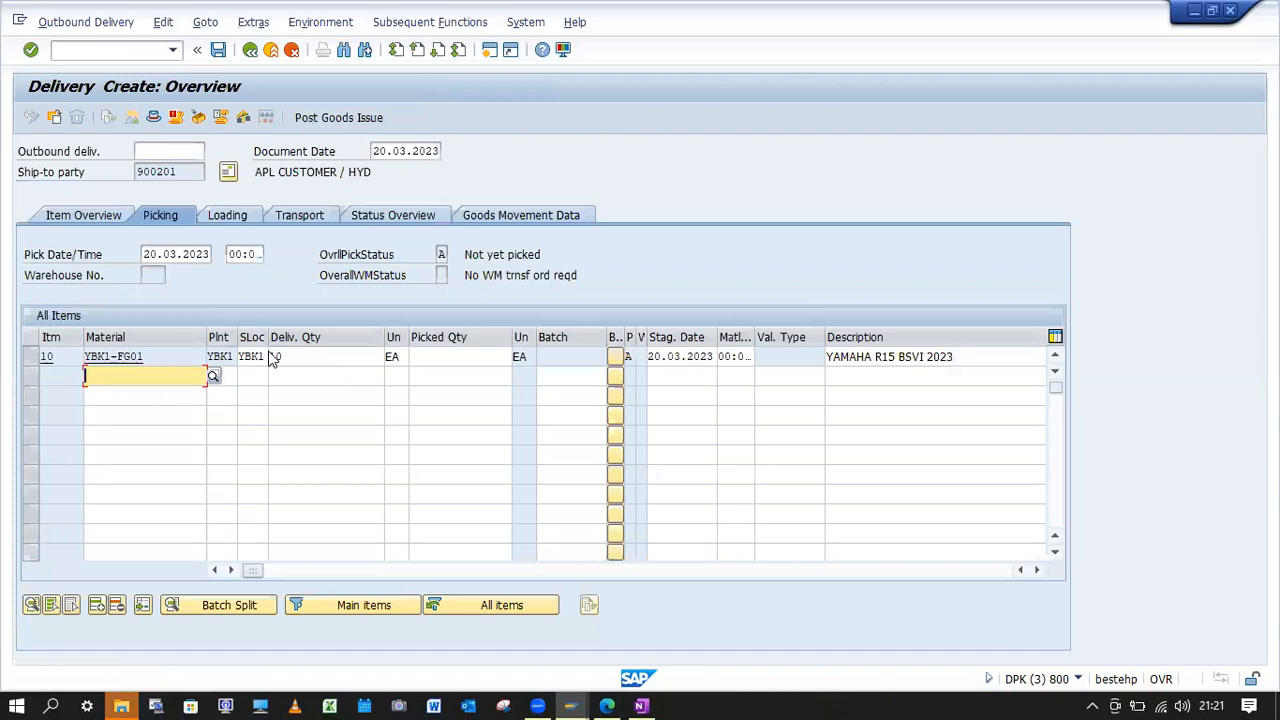
# Set the picked quantity of item 10 to 10 and try to post the goods issue.
pyautogui.click(463, 358)
pyautogui.write('10')
pyautogui.press('Return')
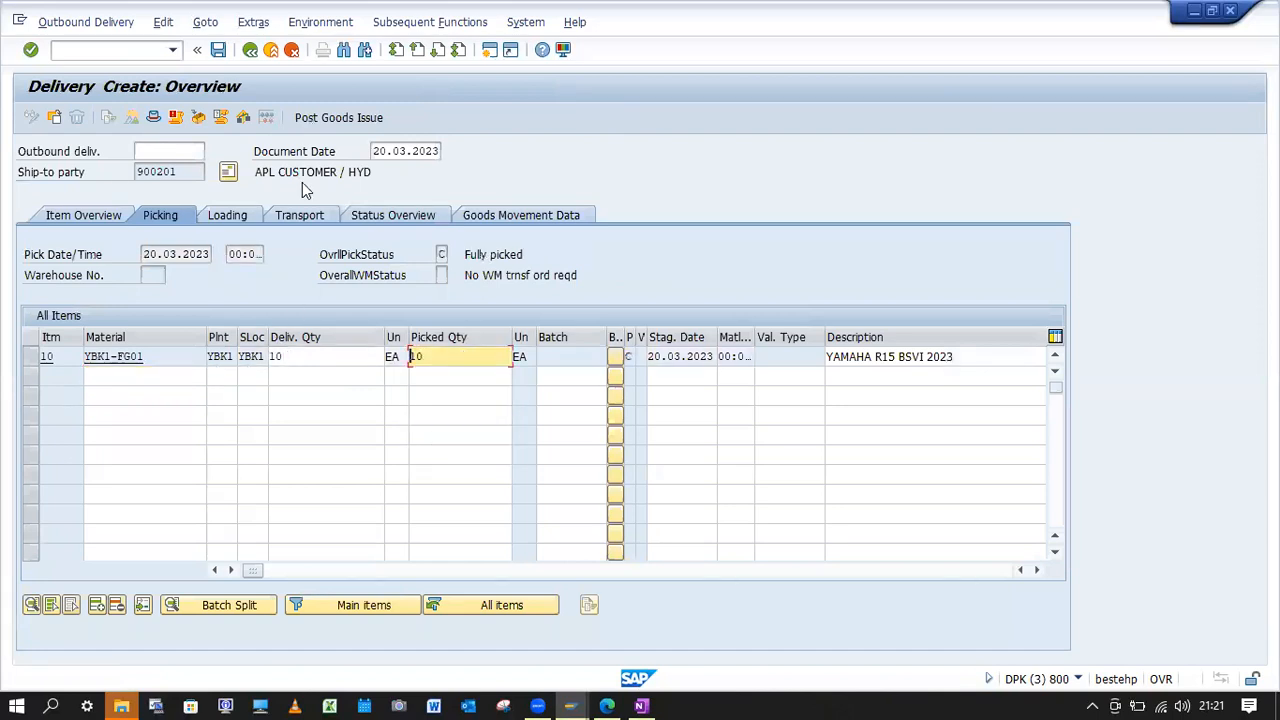
pyautogui.click(340, 118)
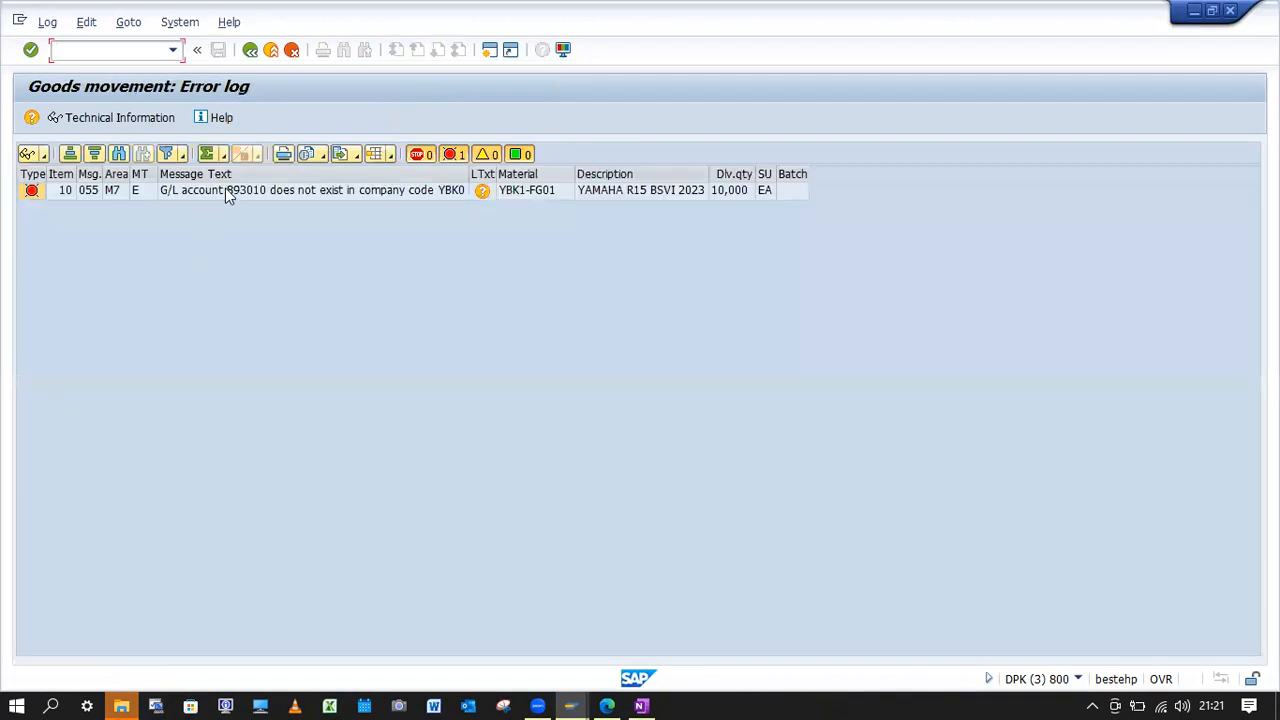
# Examine the detailed explanation of the goods movement error for YBK1-FG01 and close it.
pyautogui.click(225, 190)
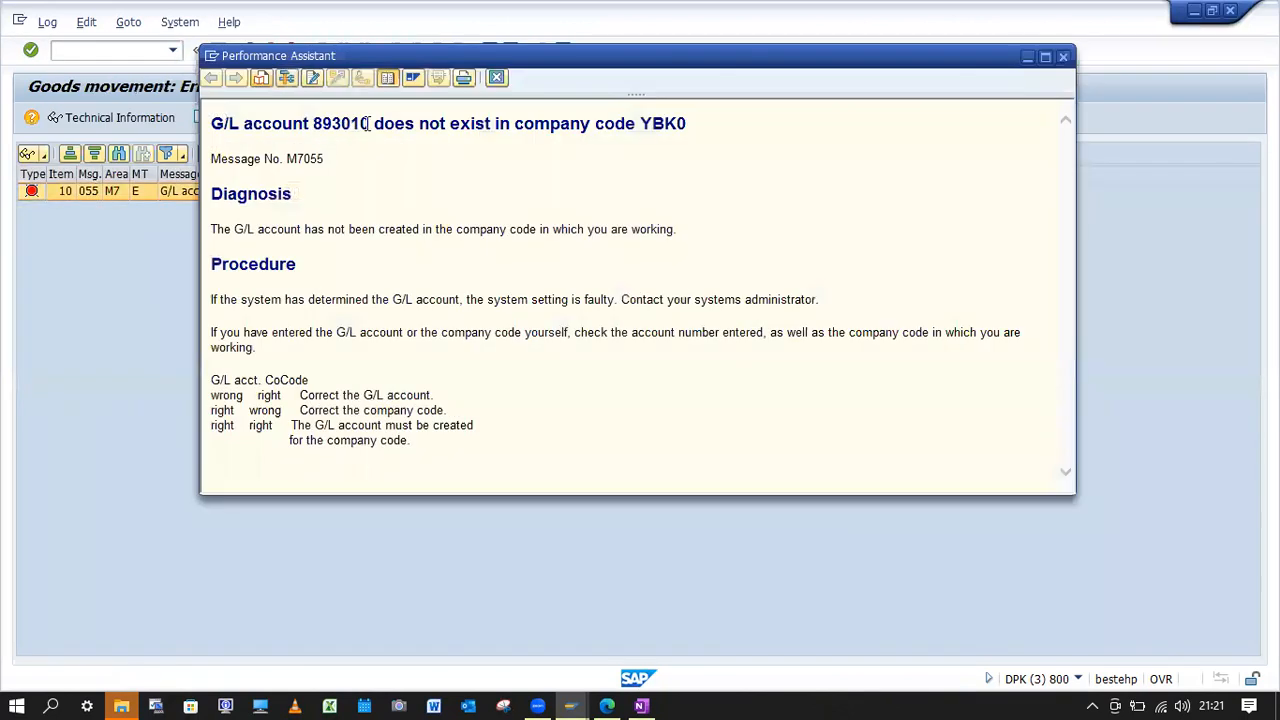
pyautogui.moveTo(368, 123); pyautogui.dragTo(317, 130)
pyautogui.hotkey('ctrl', 'c')
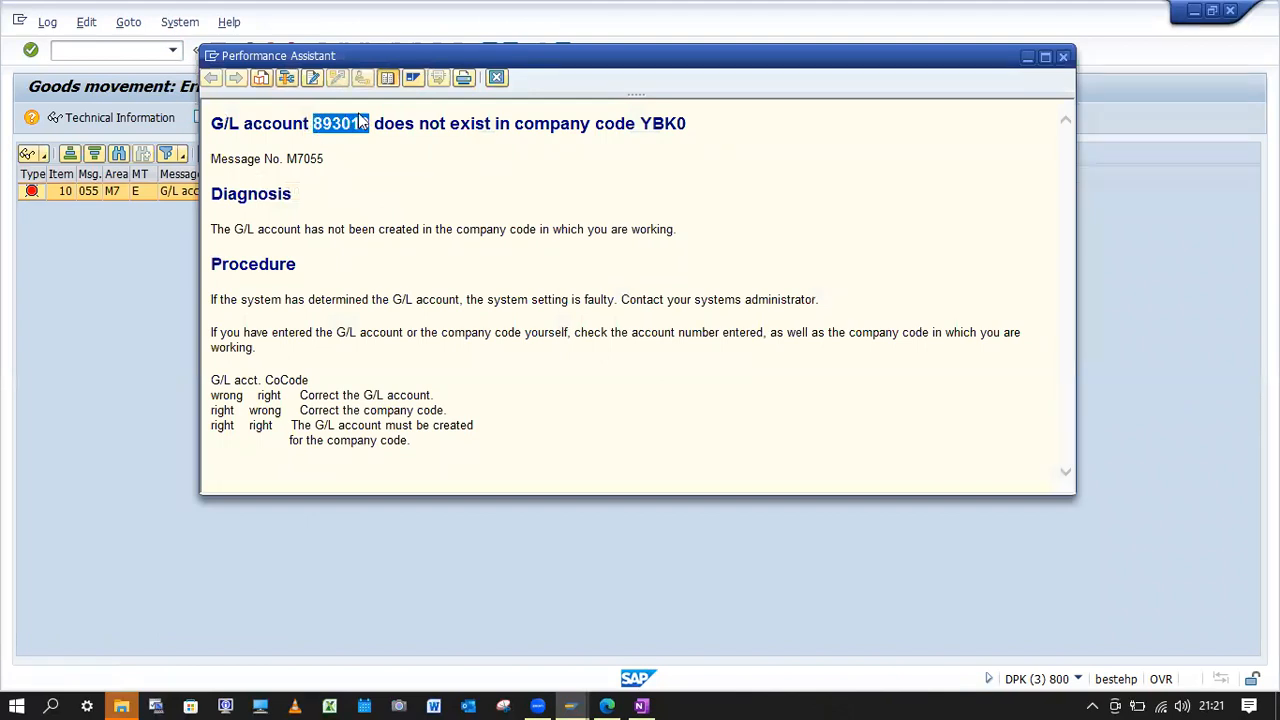
pyautogui.click(498, 80)
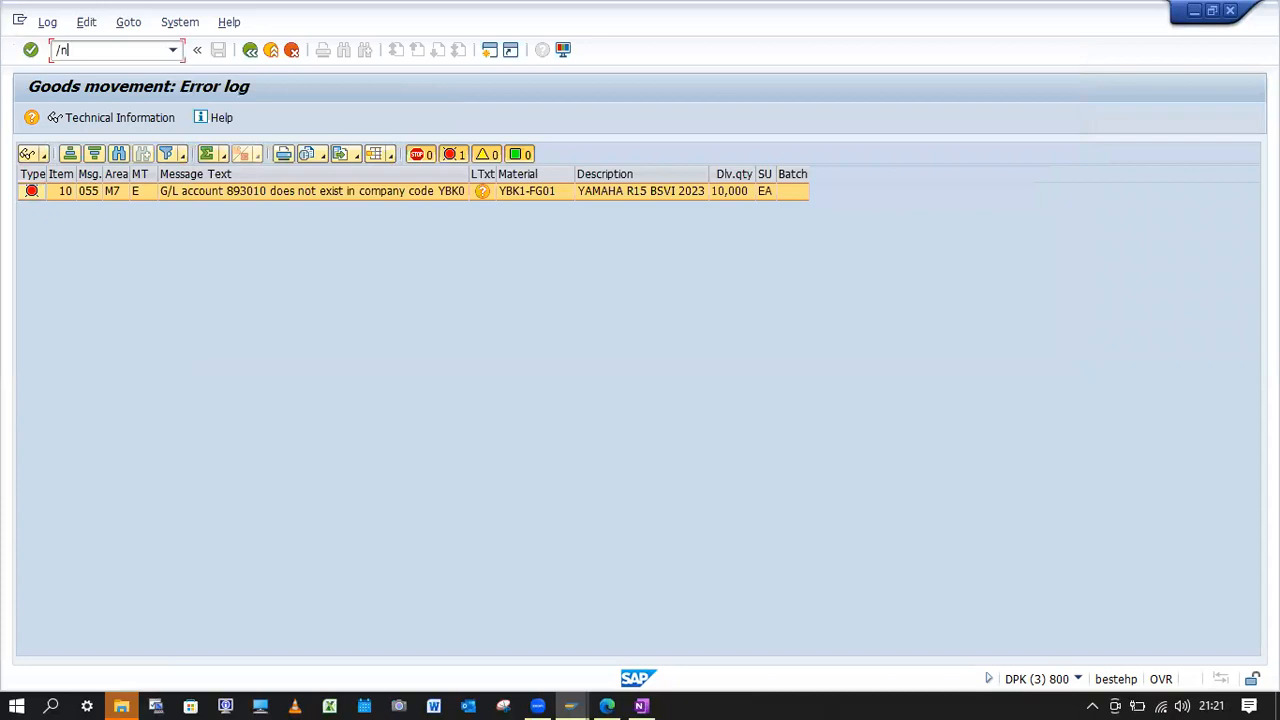
# Create the missing G/L account in company code YBK0 with FS00, using the same account in another company code as template, and save it.
pyautogui.write('/nFS00')
pyautogui.press('Return')
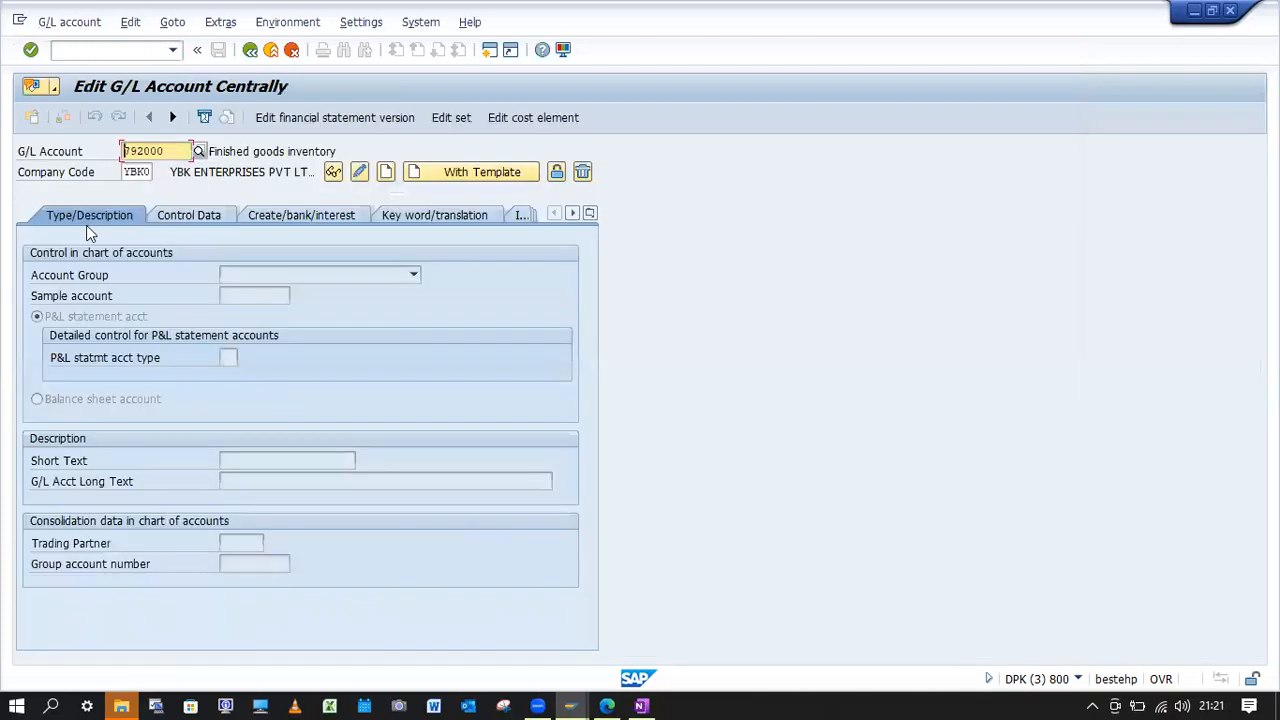
pyautogui.write('893010')
pyautogui.click(478, 178)
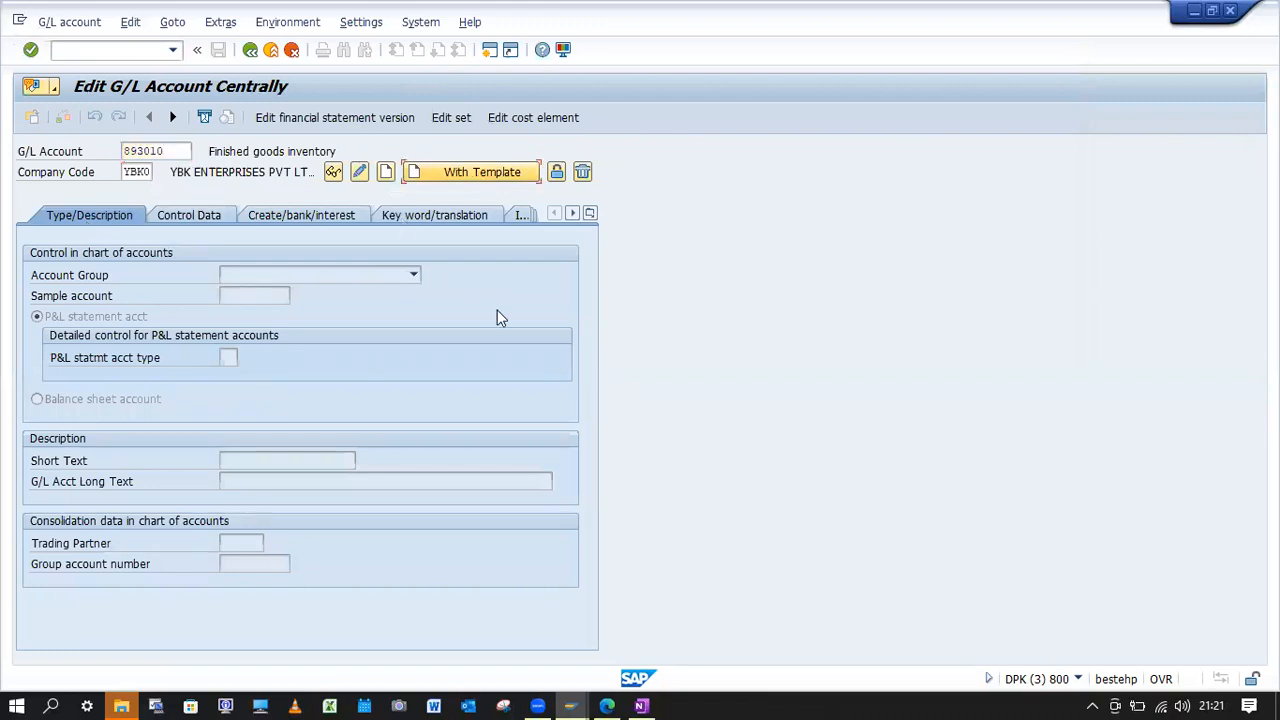
pyautogui.hotkey('ctrl', 'v')
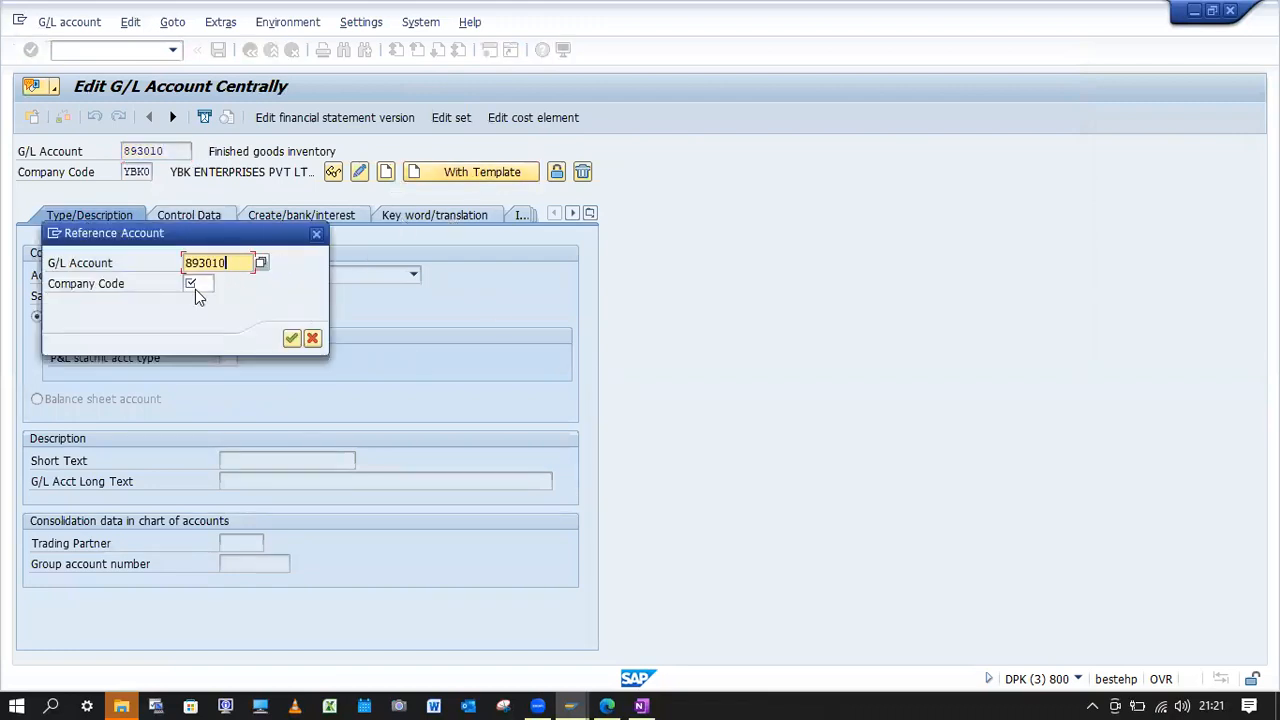
pyautogui.doubleClick(196, 285)
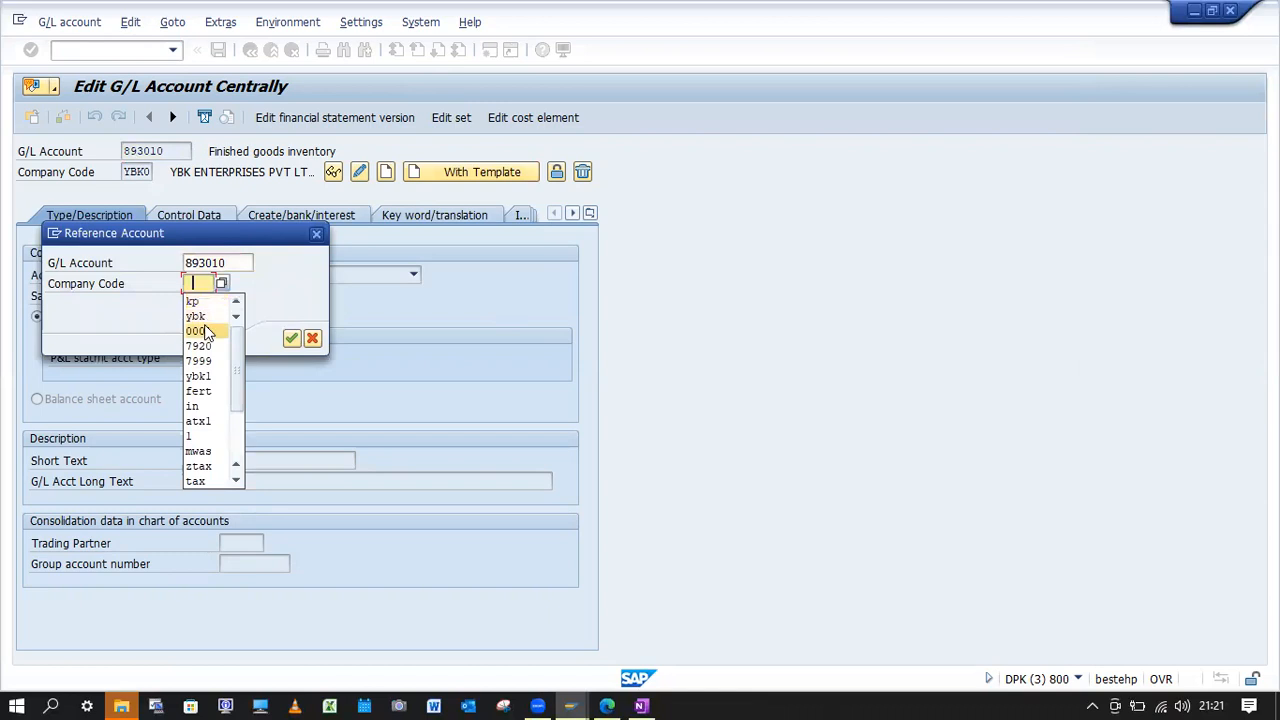
pyautogui.click(198, 331)
pyautogui.click(291, 339)
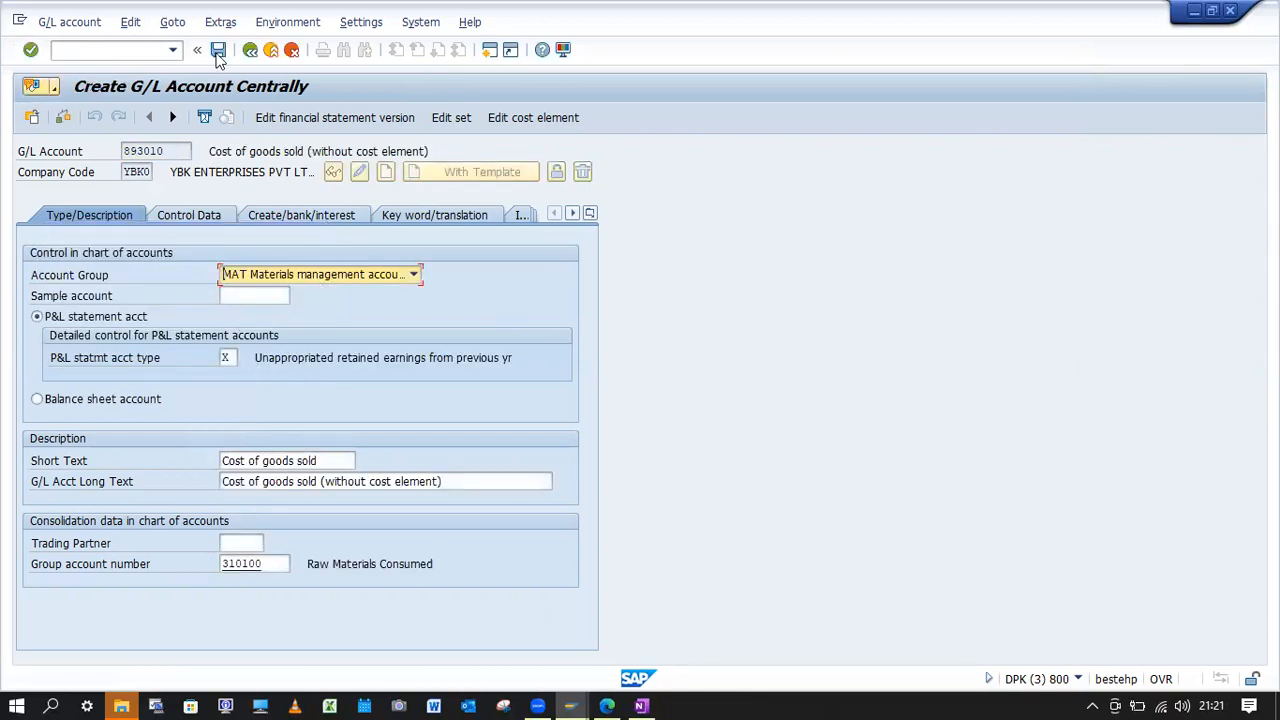
pyautogui.click(62, 118)
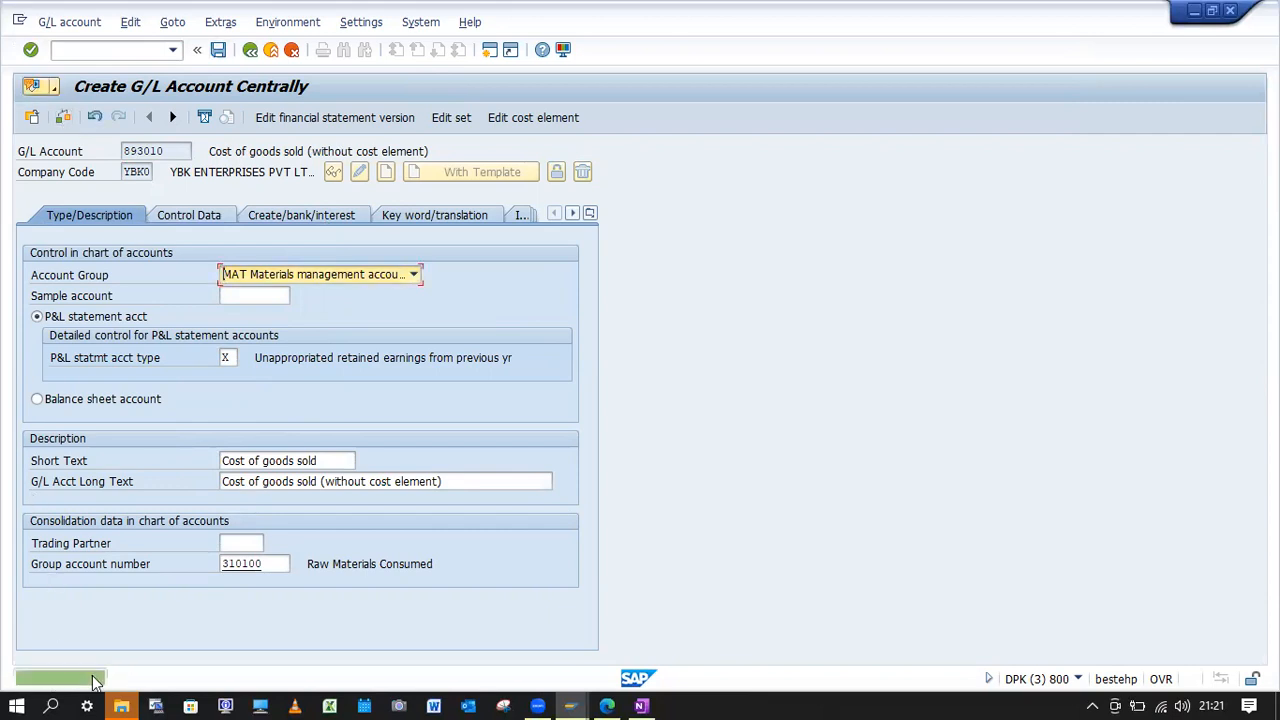
pyautogui.click(219, 50)
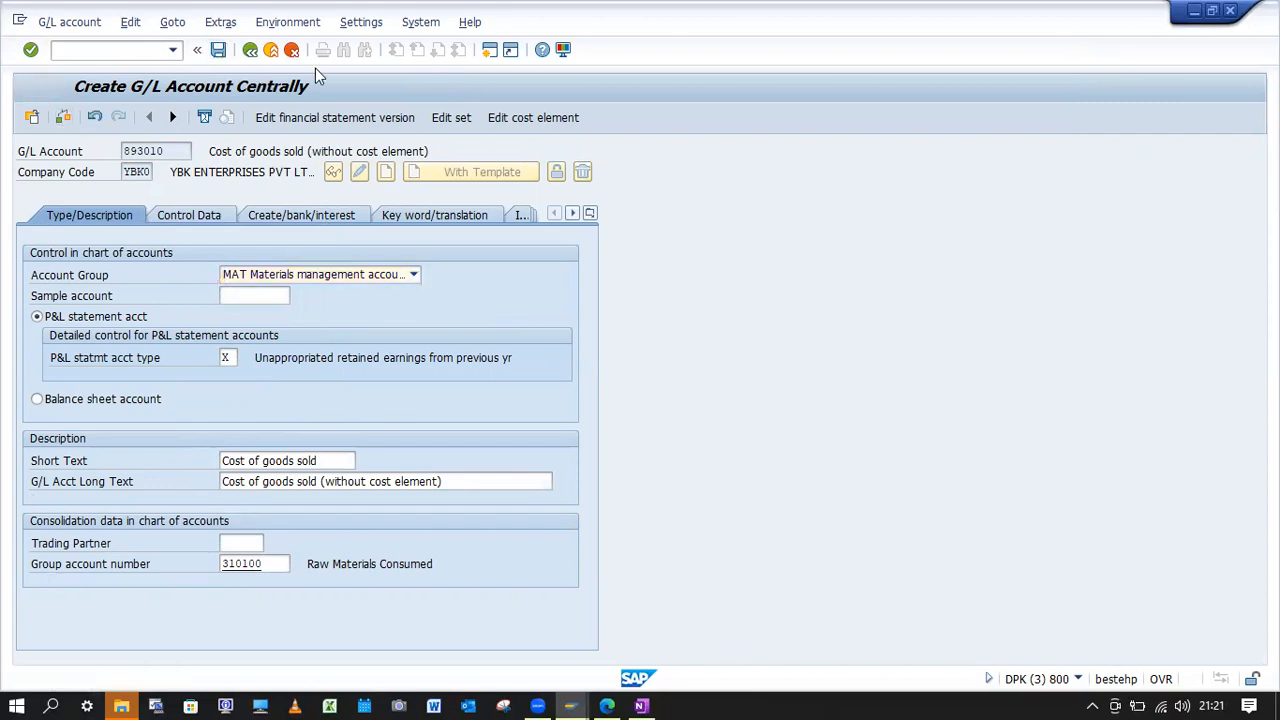
# Start the sales order's outbound delivery again with VL01N from shipping point YBK1, keeping selection date 24.03.2023.
pyautogui.click(1194, 11)
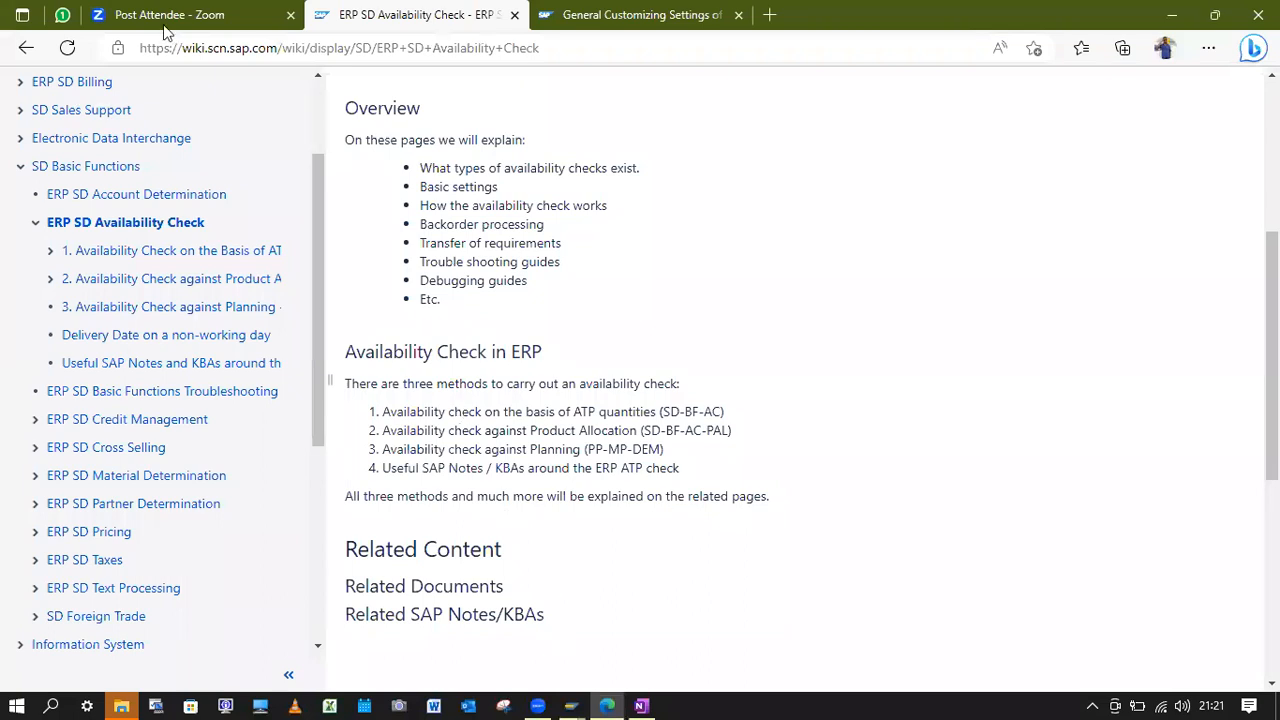
pyautogui.hotkey('alt', 'Tab')
pyautogui.click(101, 57)
pyautogui.write('/nV')
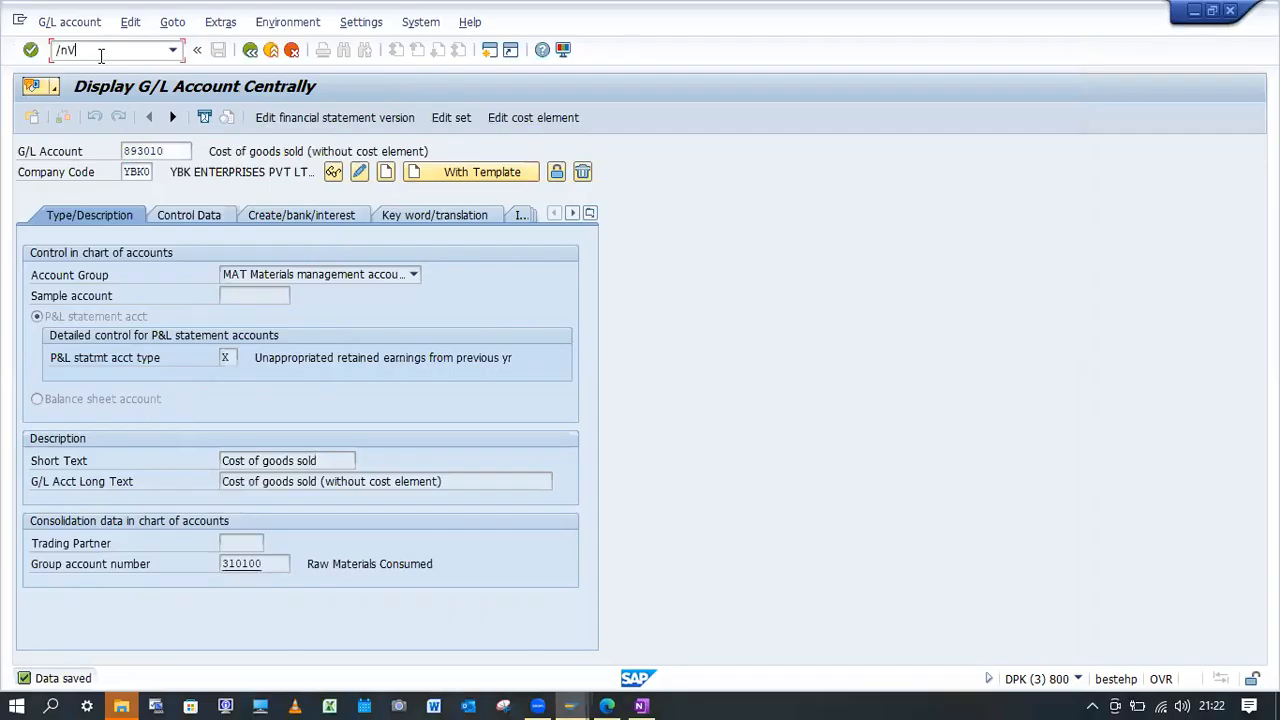
pyautogui.write('L01N')
pyautogui.press('Return')
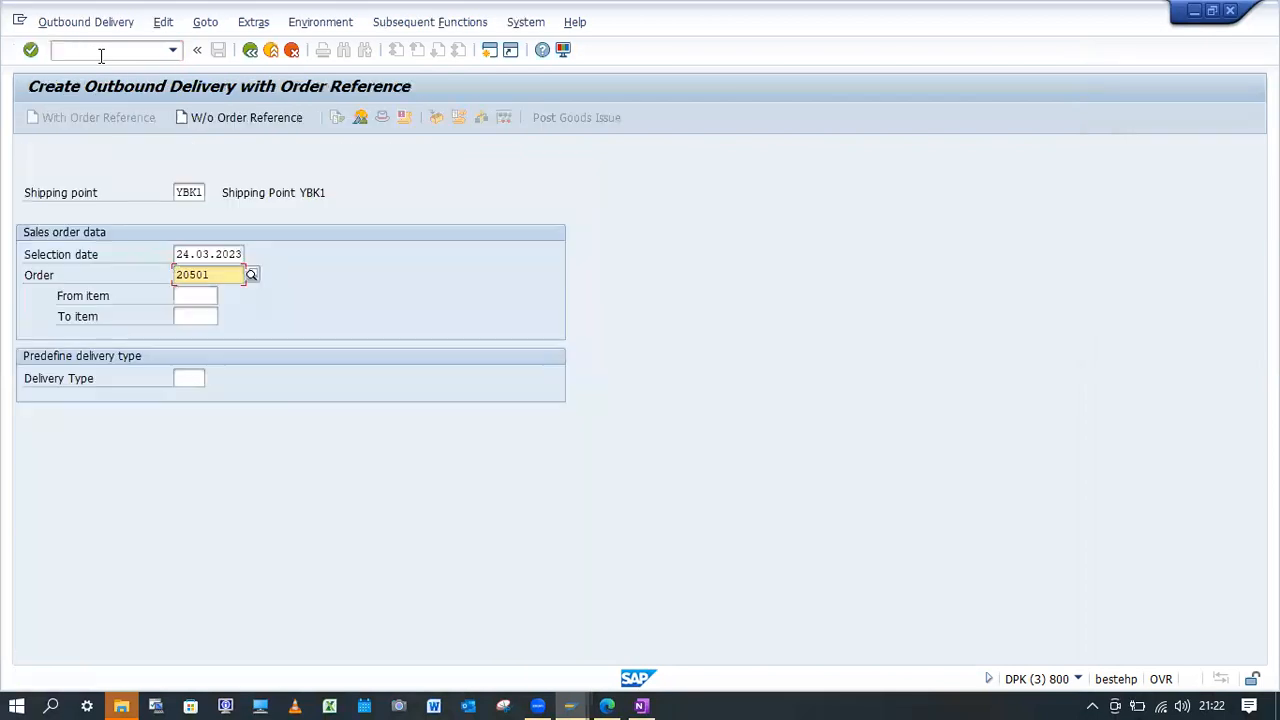
pyautogui.press('Return')
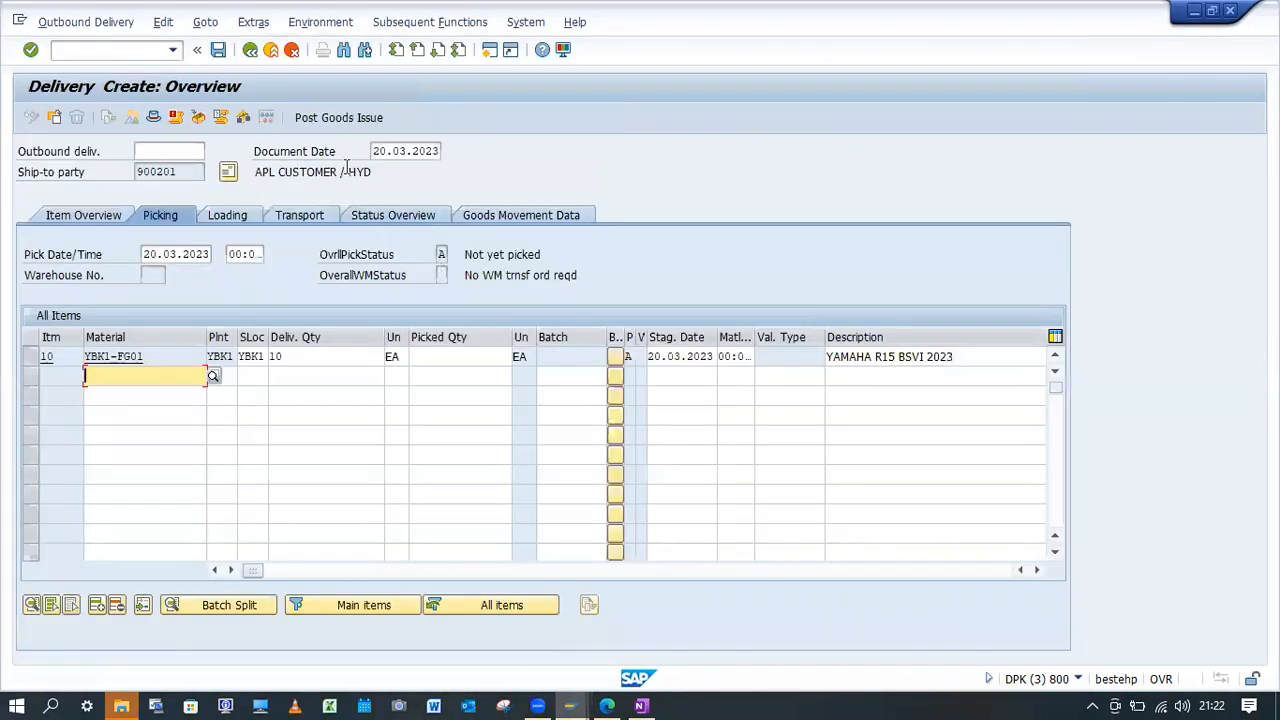
# Set the picked quantity of YBK1-FG01 to 10 and post the delivery's goods issue.
pyautogui.click(432, 357)
pyautogui.click(428, 374)
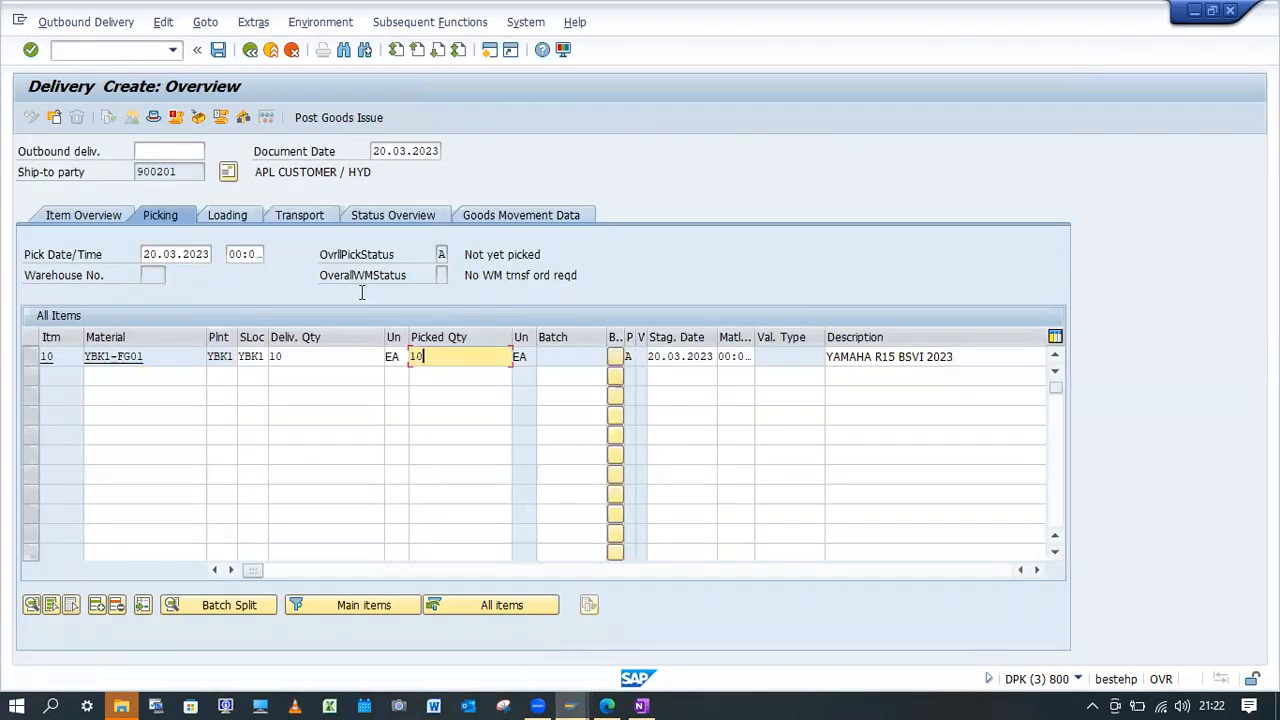
pyautogui.click(300, 124)
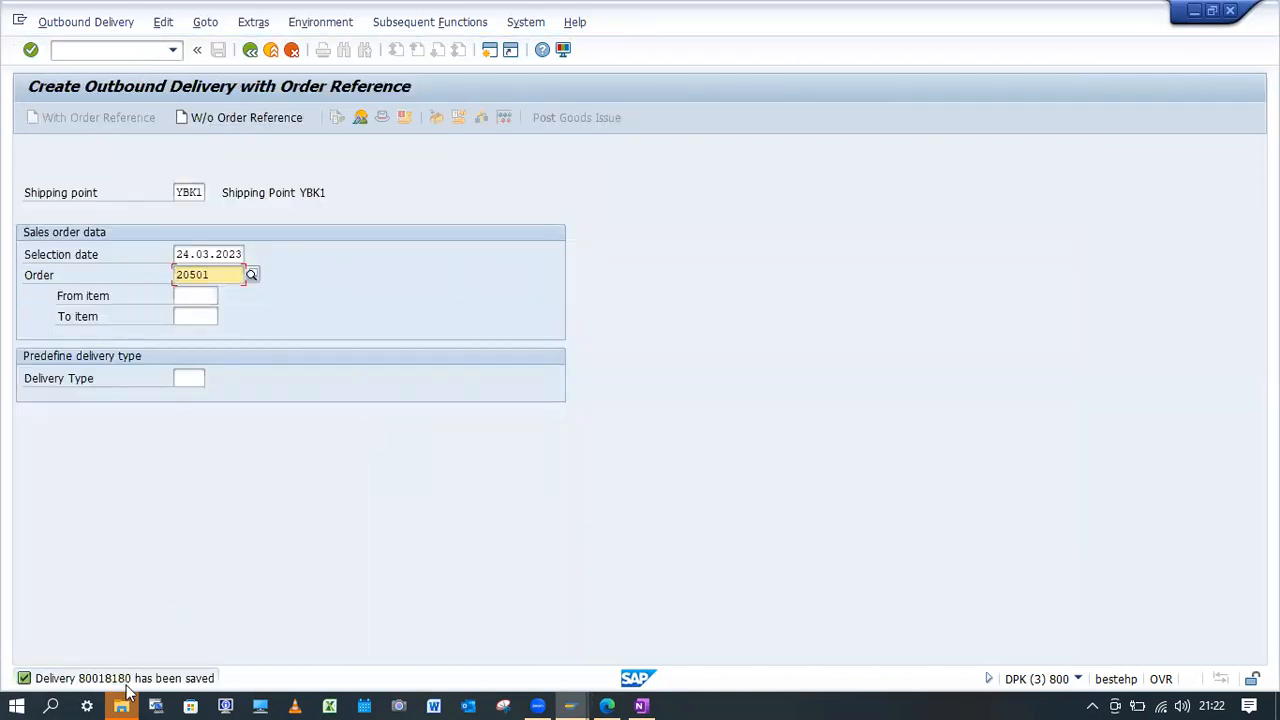
# Create the F2 invoice for the saved delivery with VF01 and save it.
pyautogui.click(126, 50)
pyautogui.write('/nVF01')
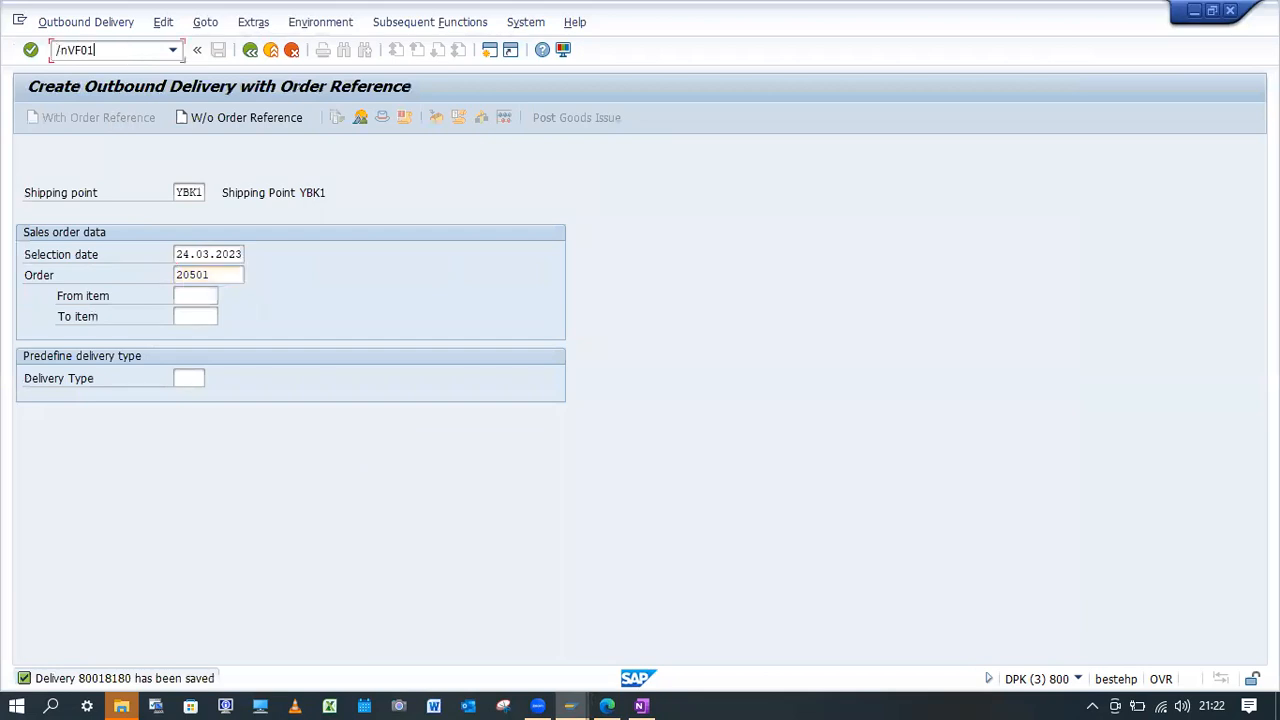
pyautogui.press('Return')
pyautogui.press('Return')
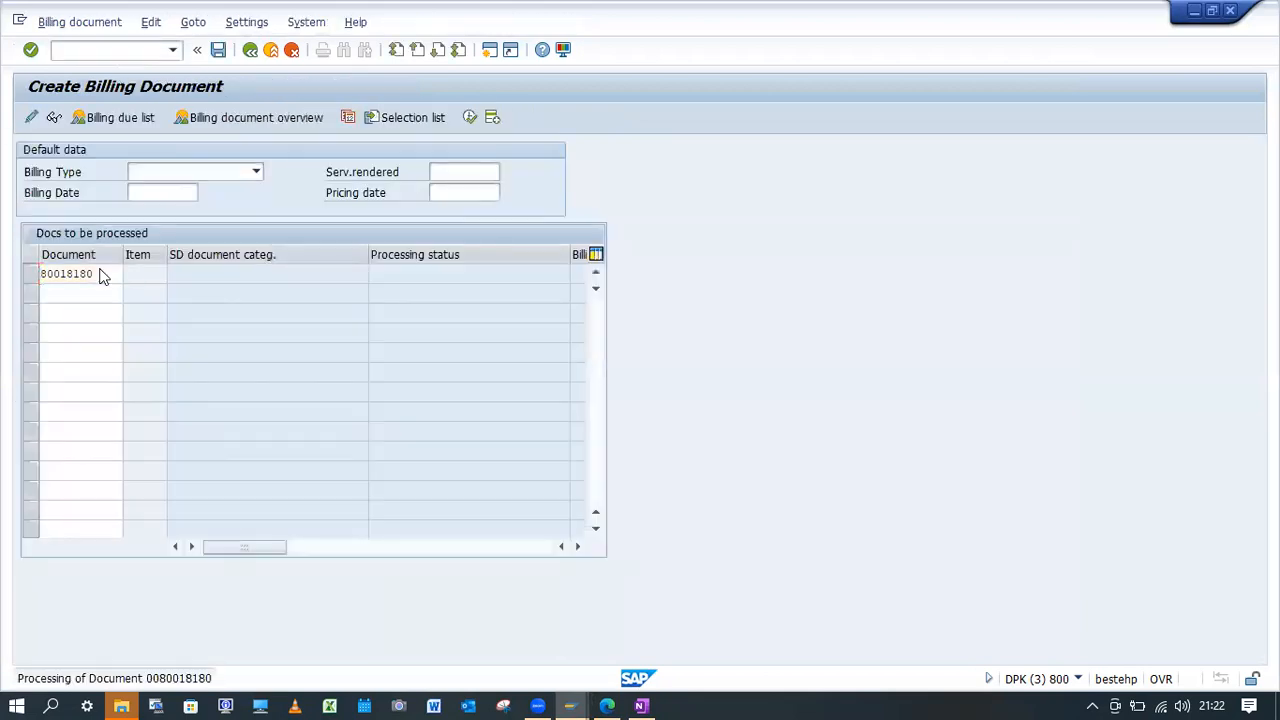
pyautogui.click(218, 49)
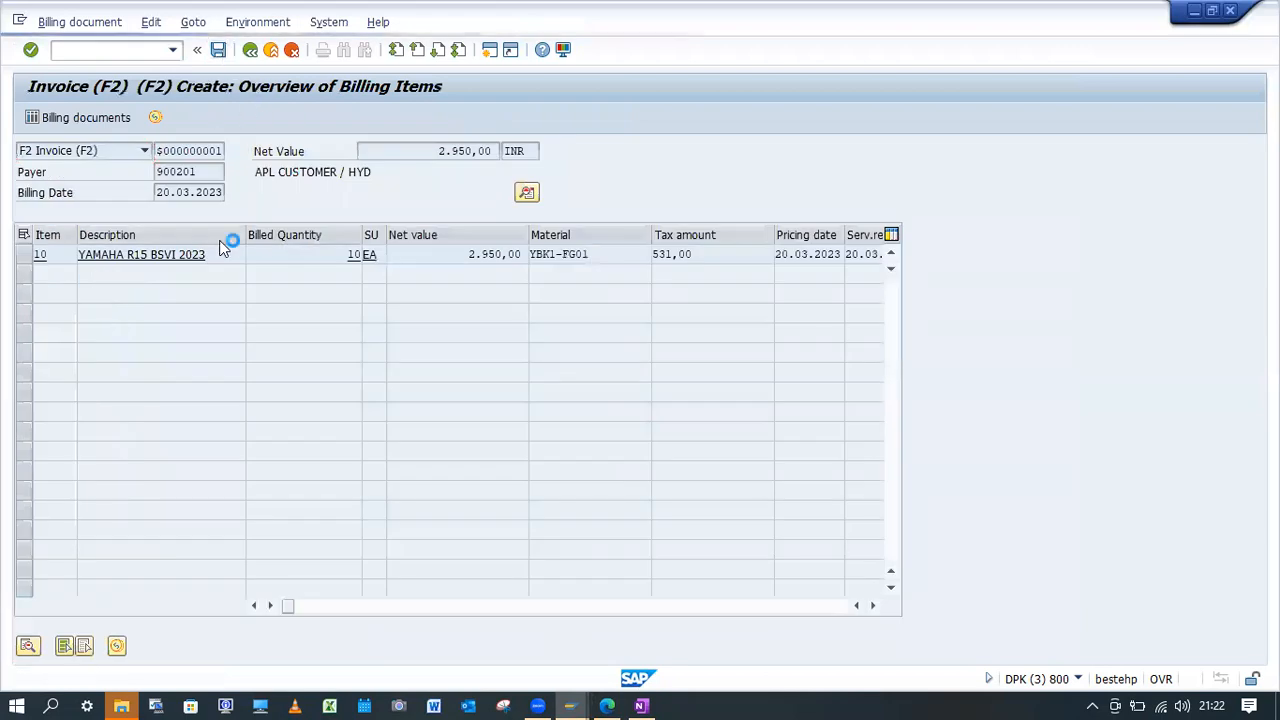
# Start a standard order with VA01 for the same sold-to party, with PO number "ATP w/Daily req" and PO date 20.03.2023.
pyautogui.write('/nva01')
pyautogui.press('Return')
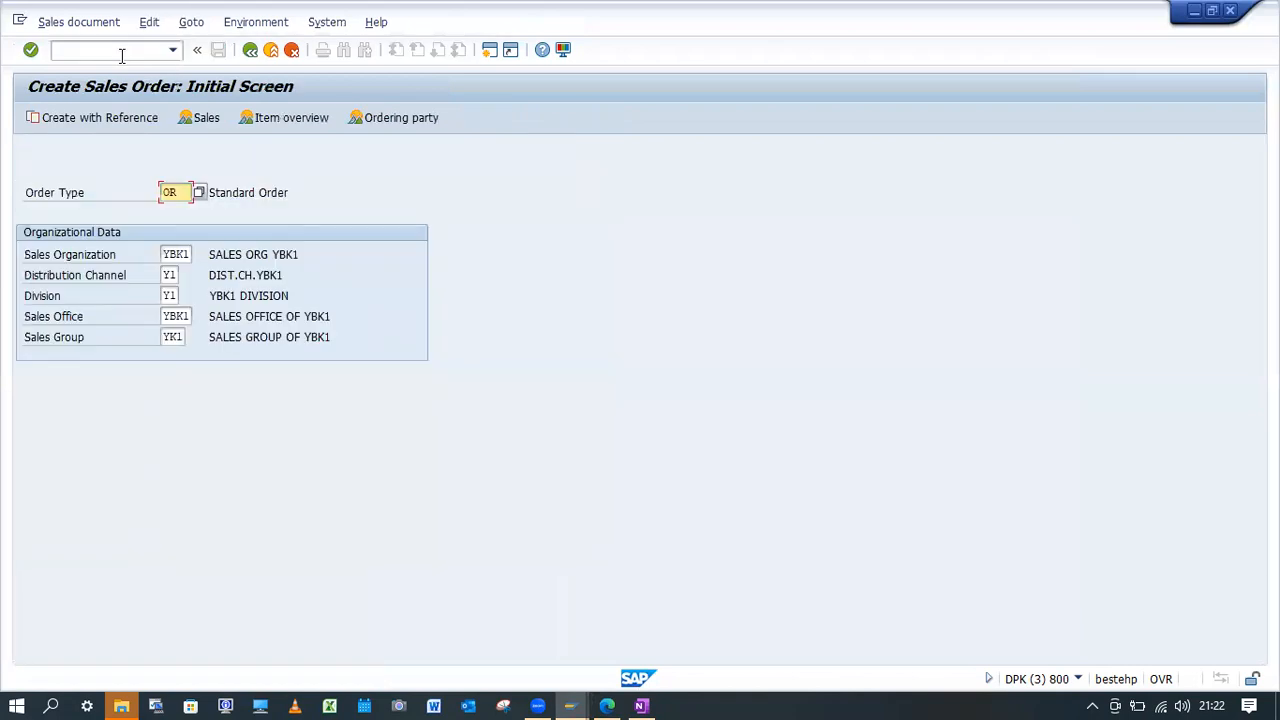
pyautogui.press('Return')
pyautogui.write('900201')
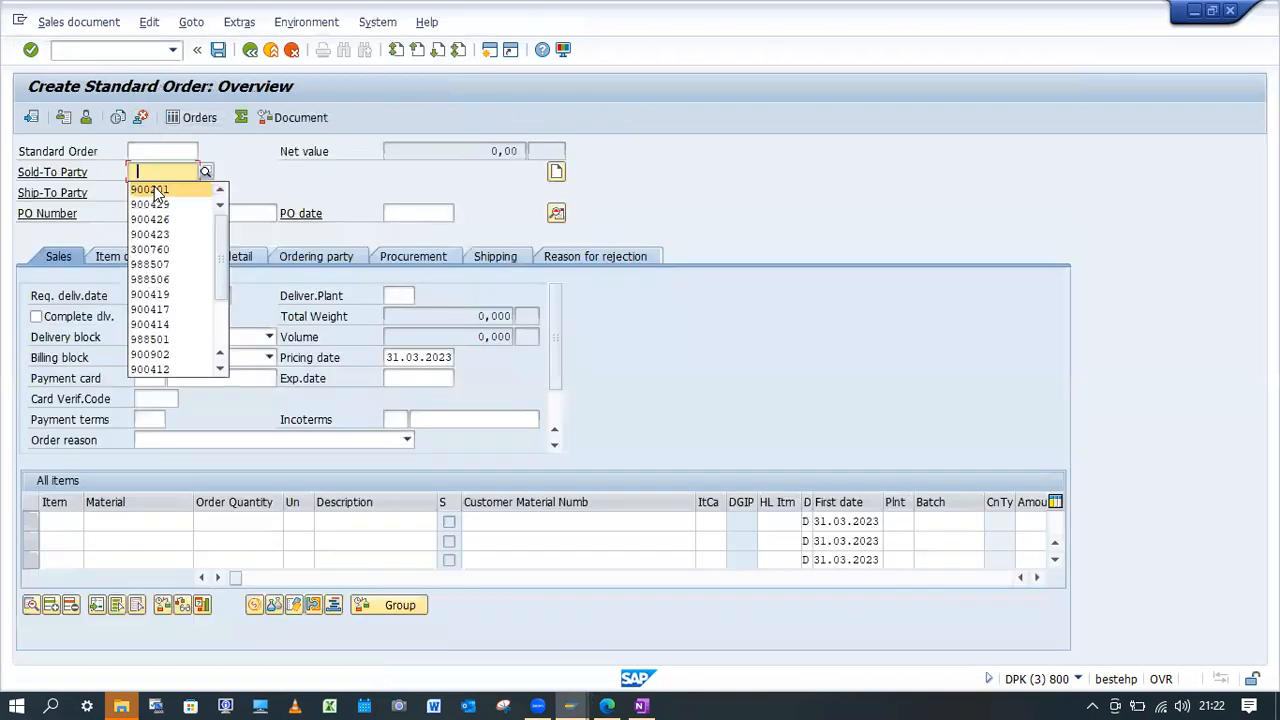
pyautogui.click(185, 214)
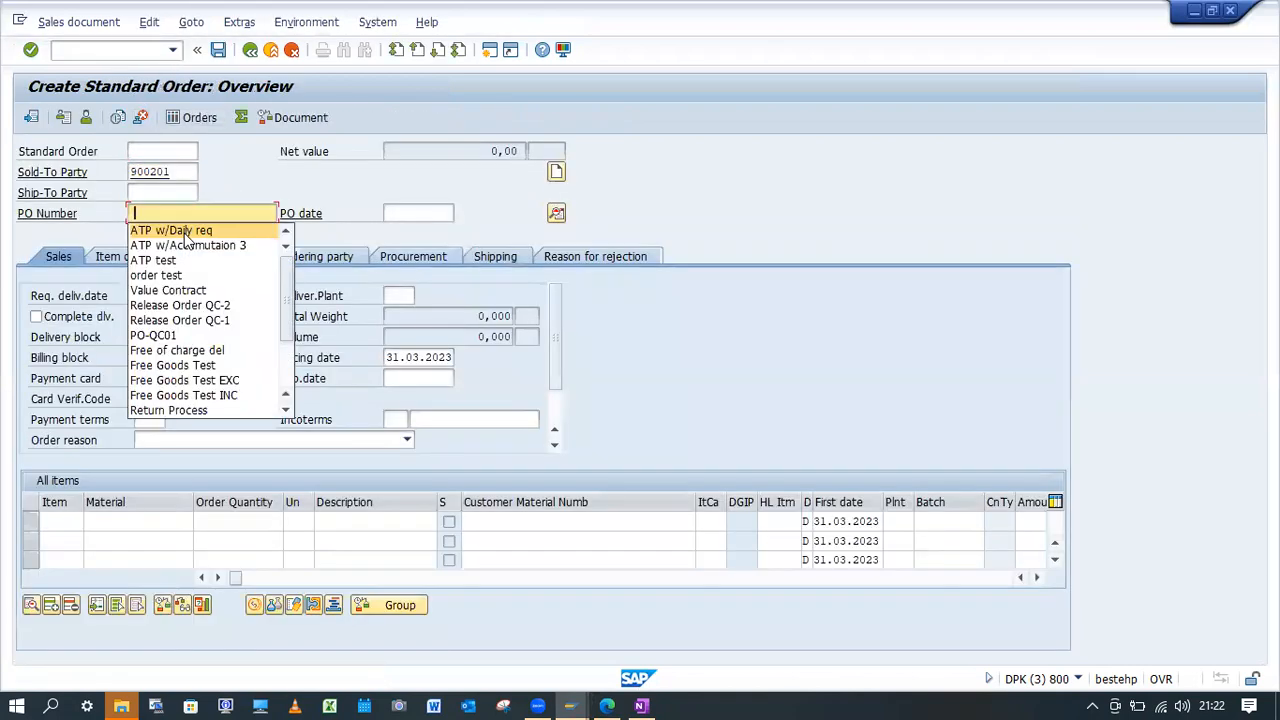
pyautogui.click(184, 231)
pyautogui.click(406, 213)
pyautogui.click(410, 231)
# Add material YBK1-FG01 with order quantity 10 to the order and accept the duplicate purchase order number.
pyautogui.click(154, 521)
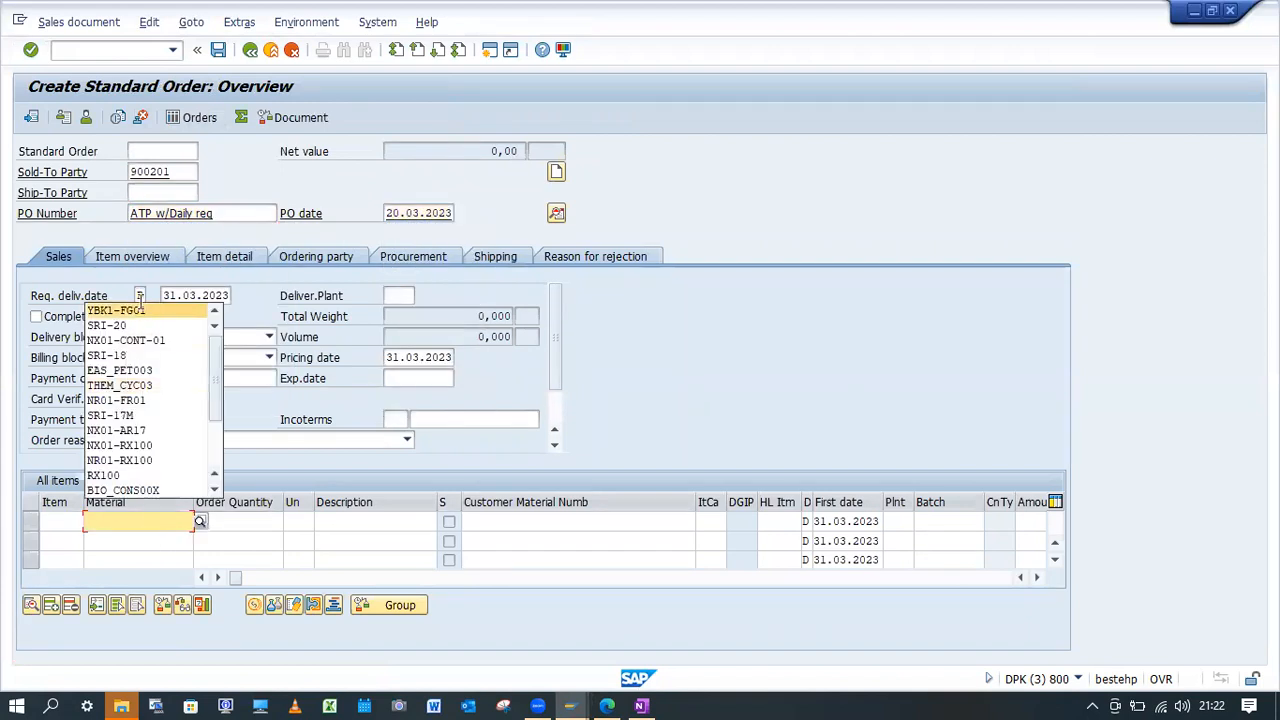
pyautogui.click(143, 305)
pyautogui.click(239, 520)
pyautogui.write('10')
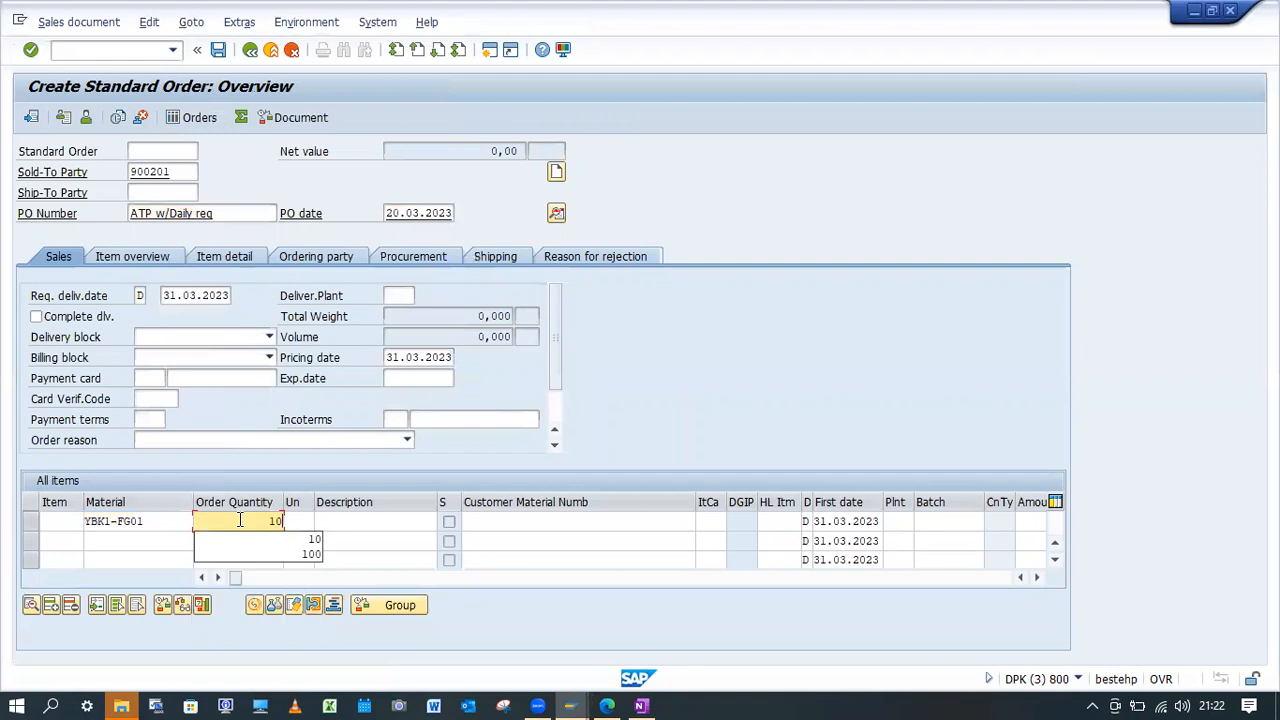
pyautogui.press('Return')
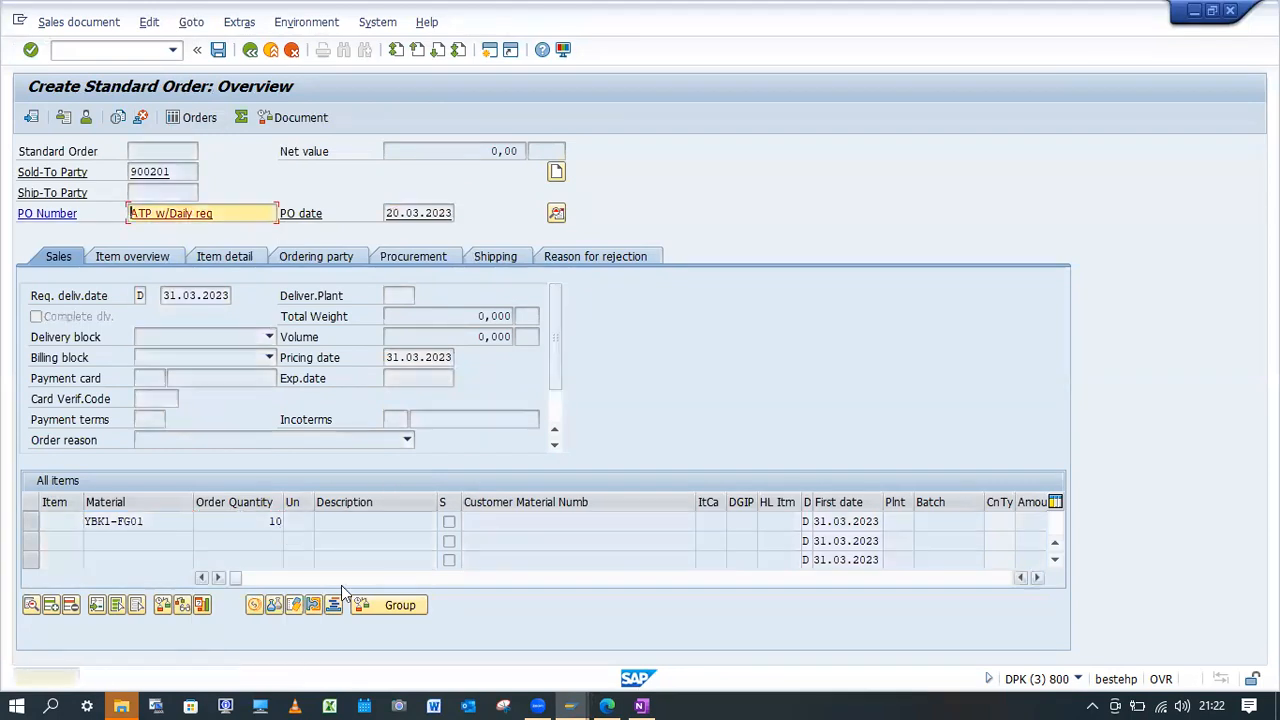
pyautogui.press('Return')
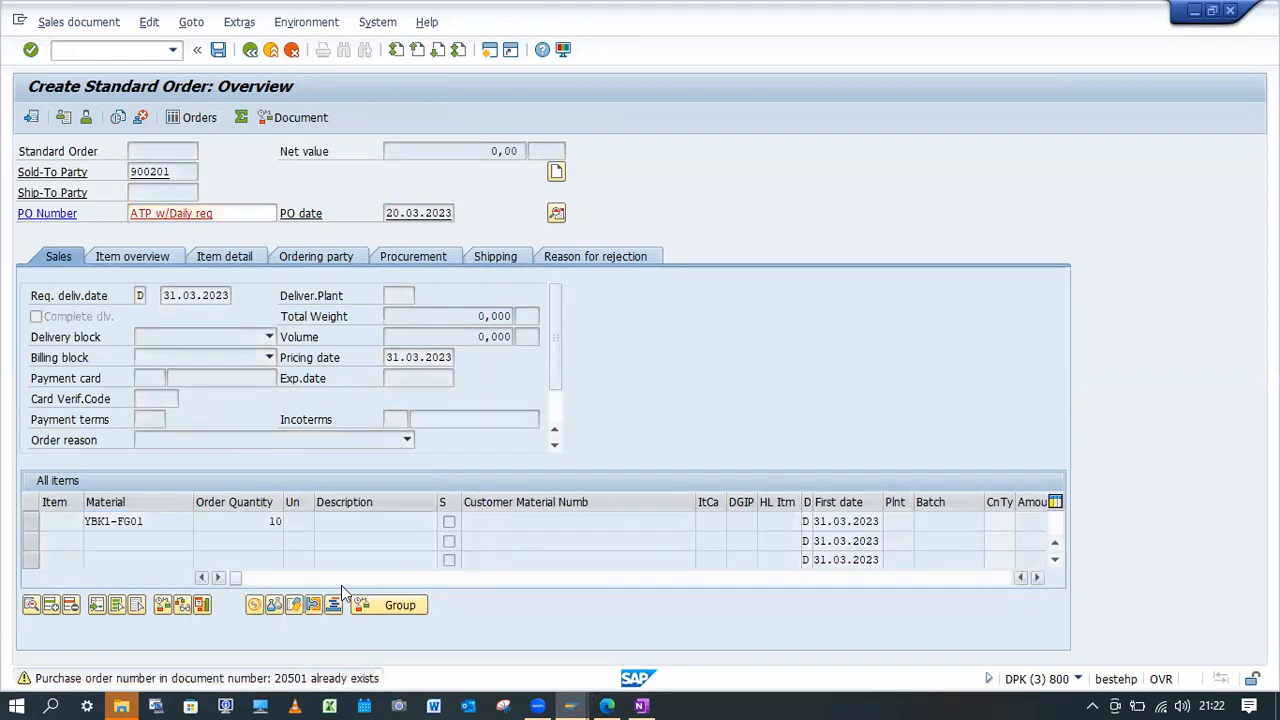
pyautogui.press('Return')
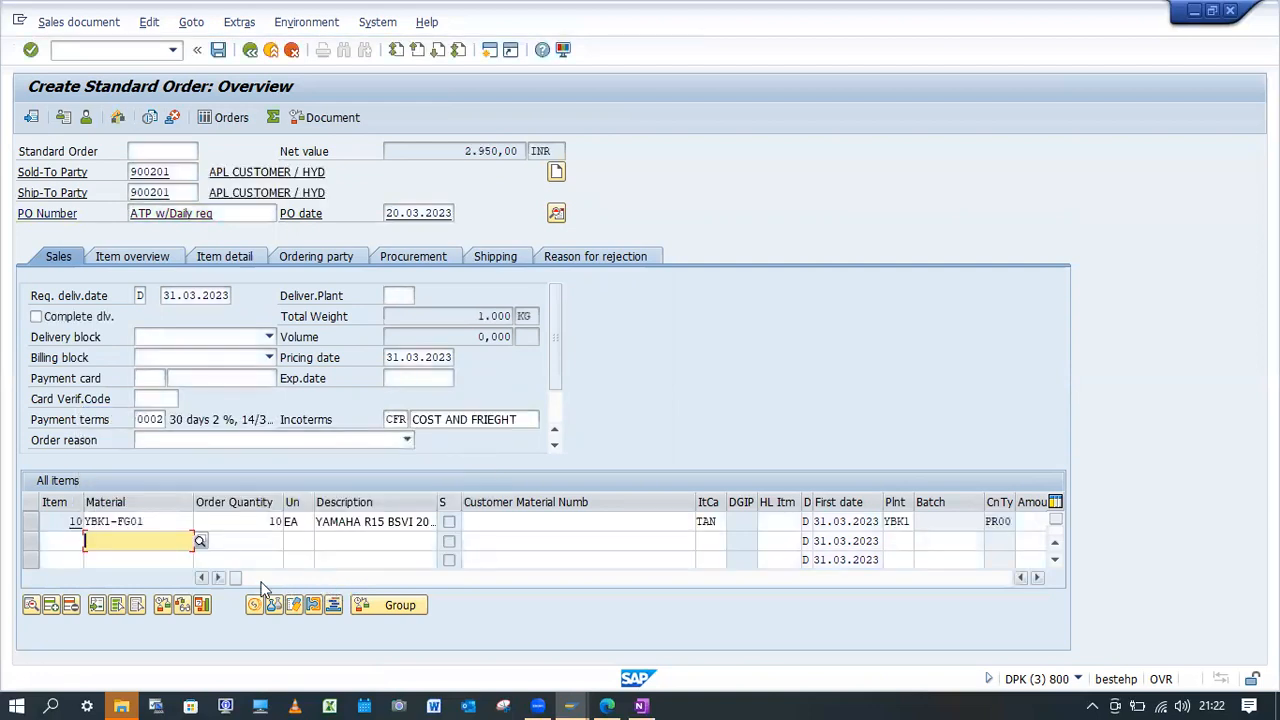
# Check the confirmed quantity in the schedule lines of item 10 and return to the order overview.
pyautogui.doubleClick(162, 522)
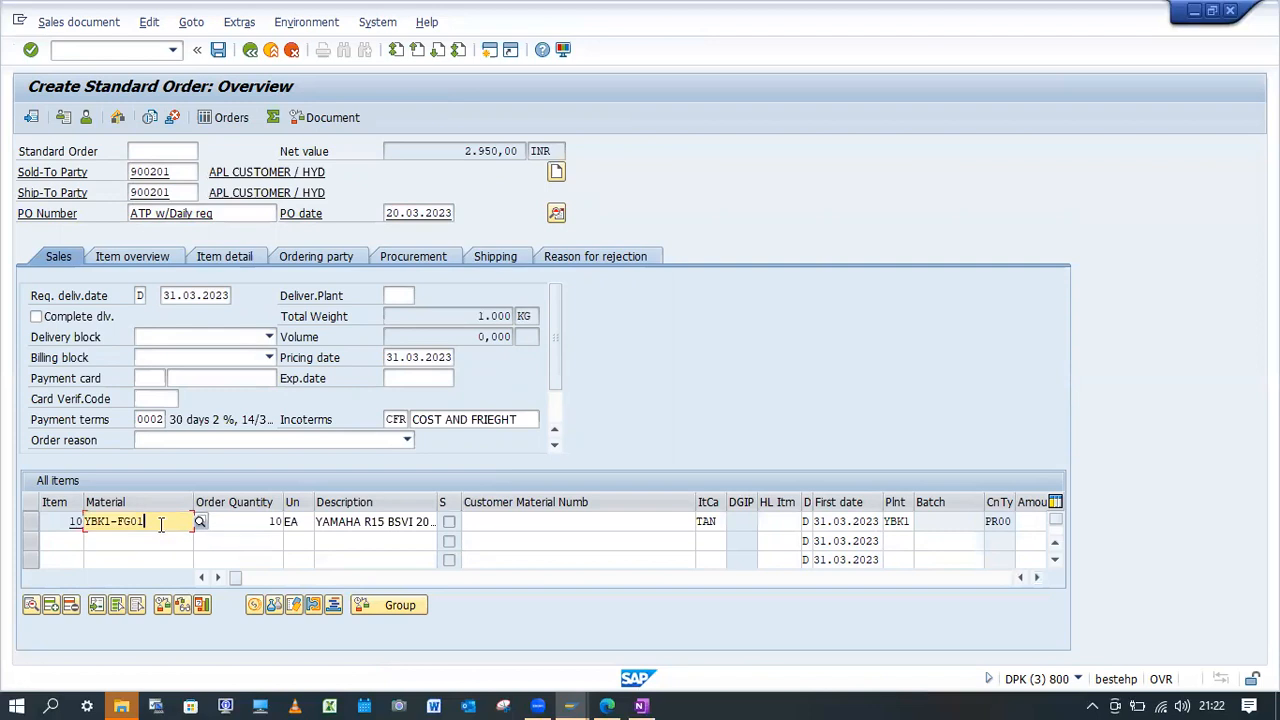
pyautogui.click(590, 216)
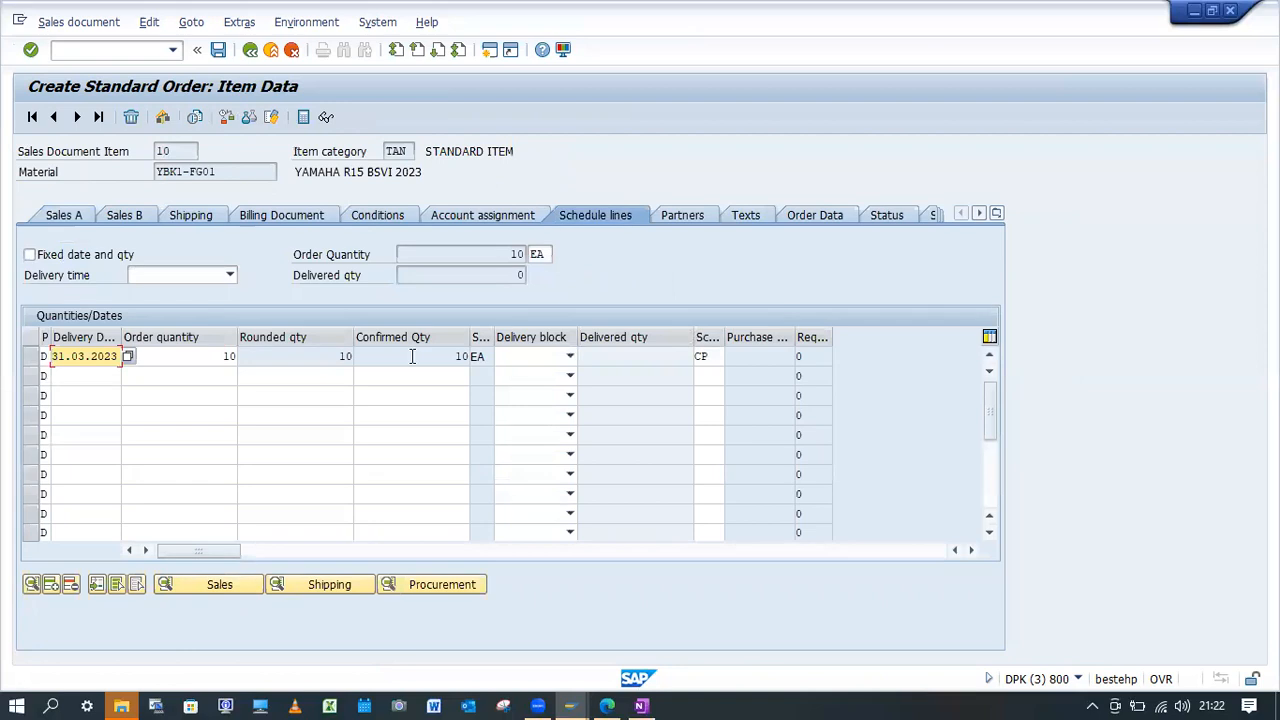
pyautogui.click(429, 358)
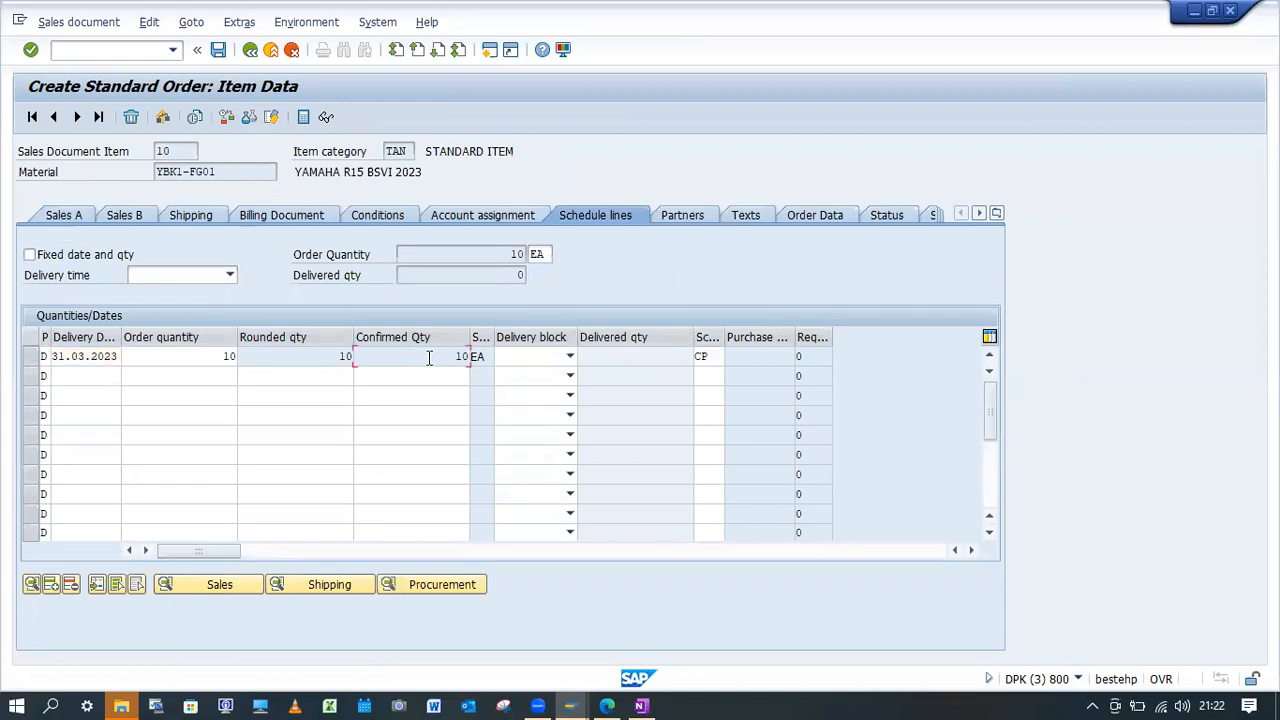
pyautogui.click(250, 49)
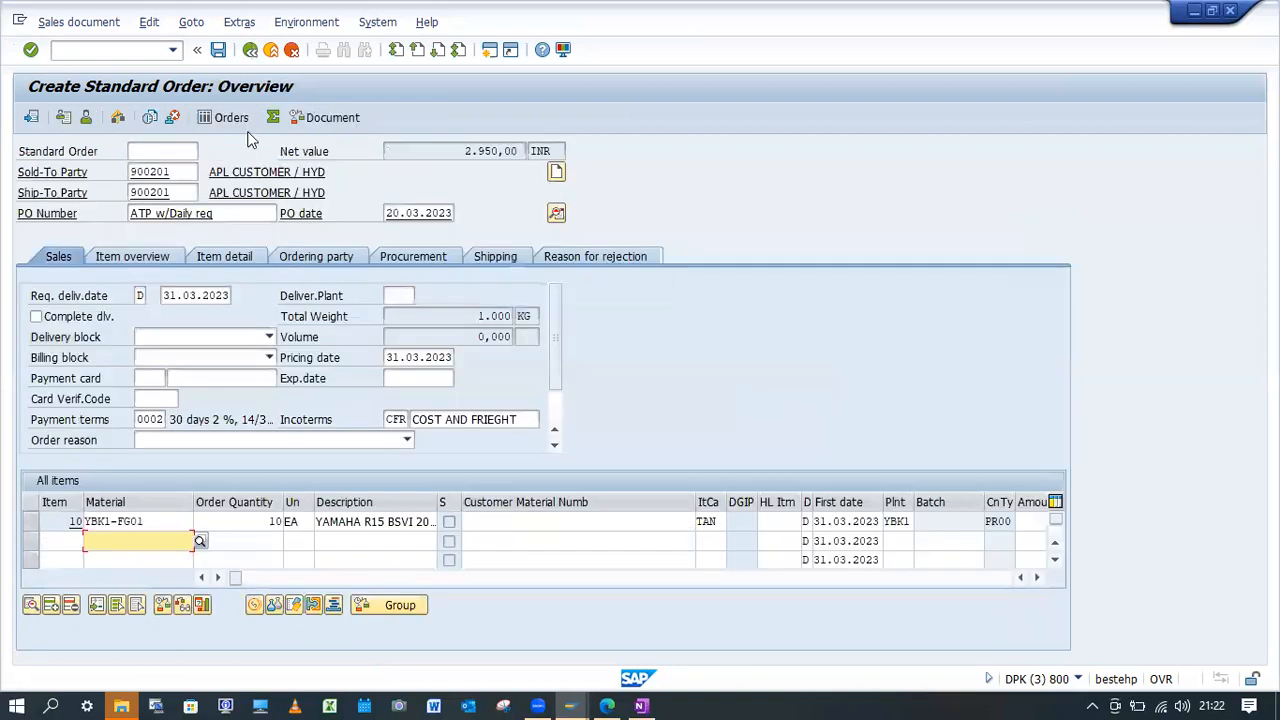
# Select the order's whole requested delivery date for editing.
pyautogui.click(161, 296)
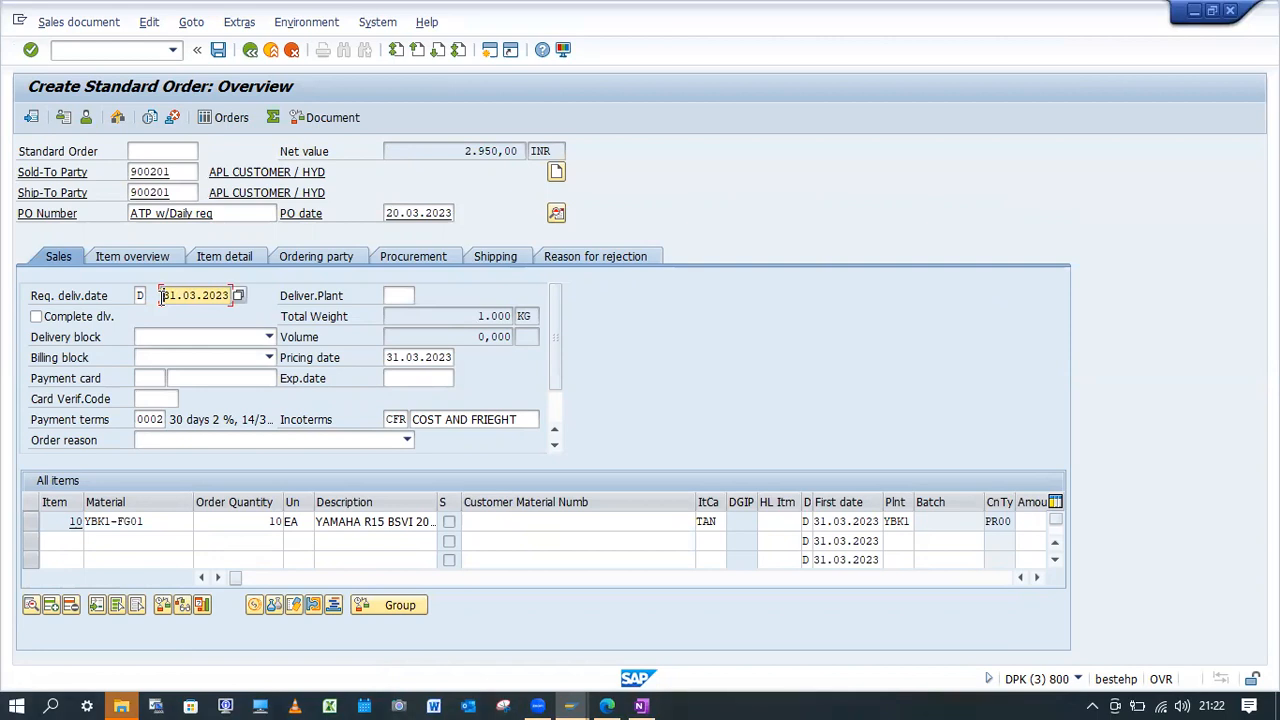
pyautogui.moveTo(161, 296); pyautogui.dragTo(236, 298)
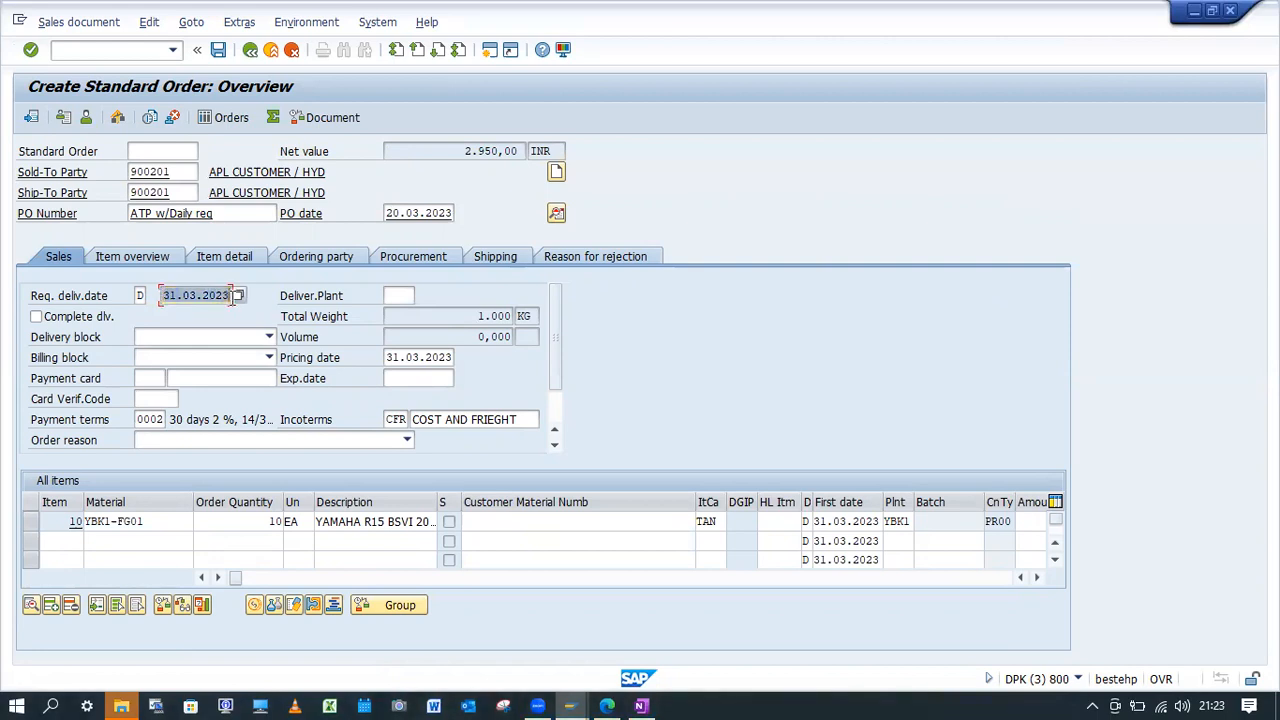
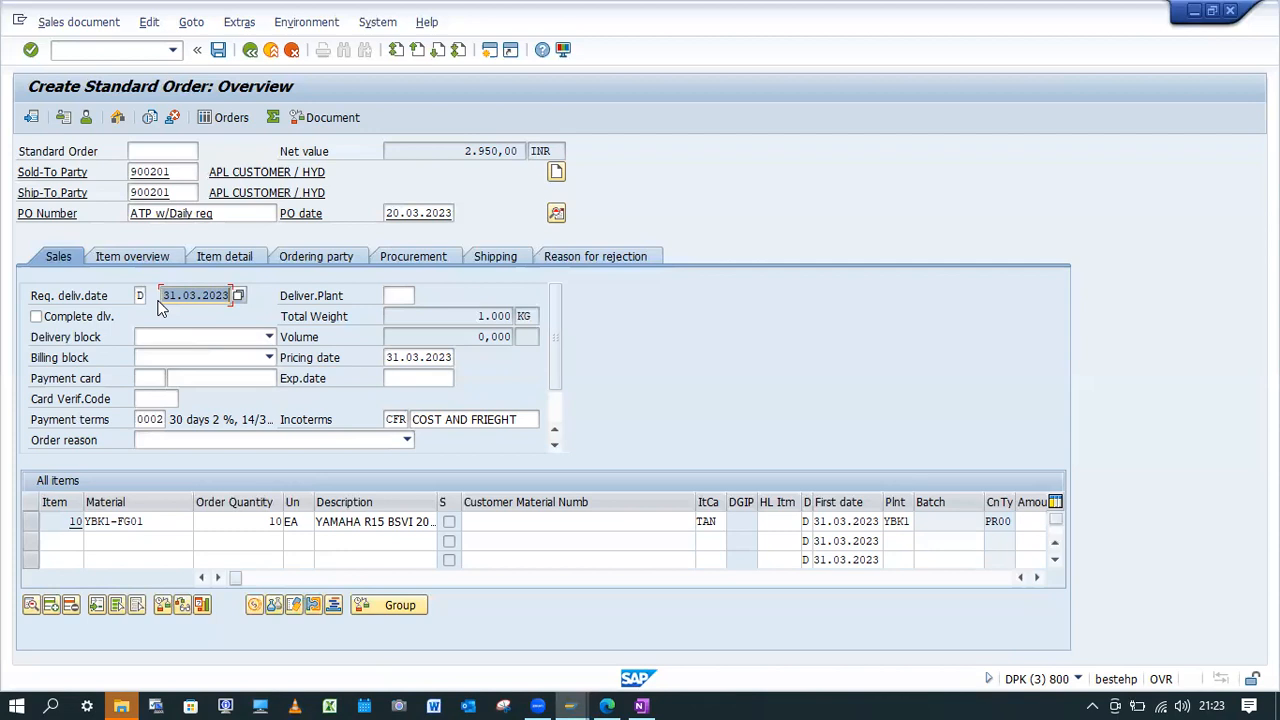
# Set the order's requested delivery date to 21.03.2023 and accept the billing date redetermination.
pyautogui.click(161, 295)
pyautogui.write('2')
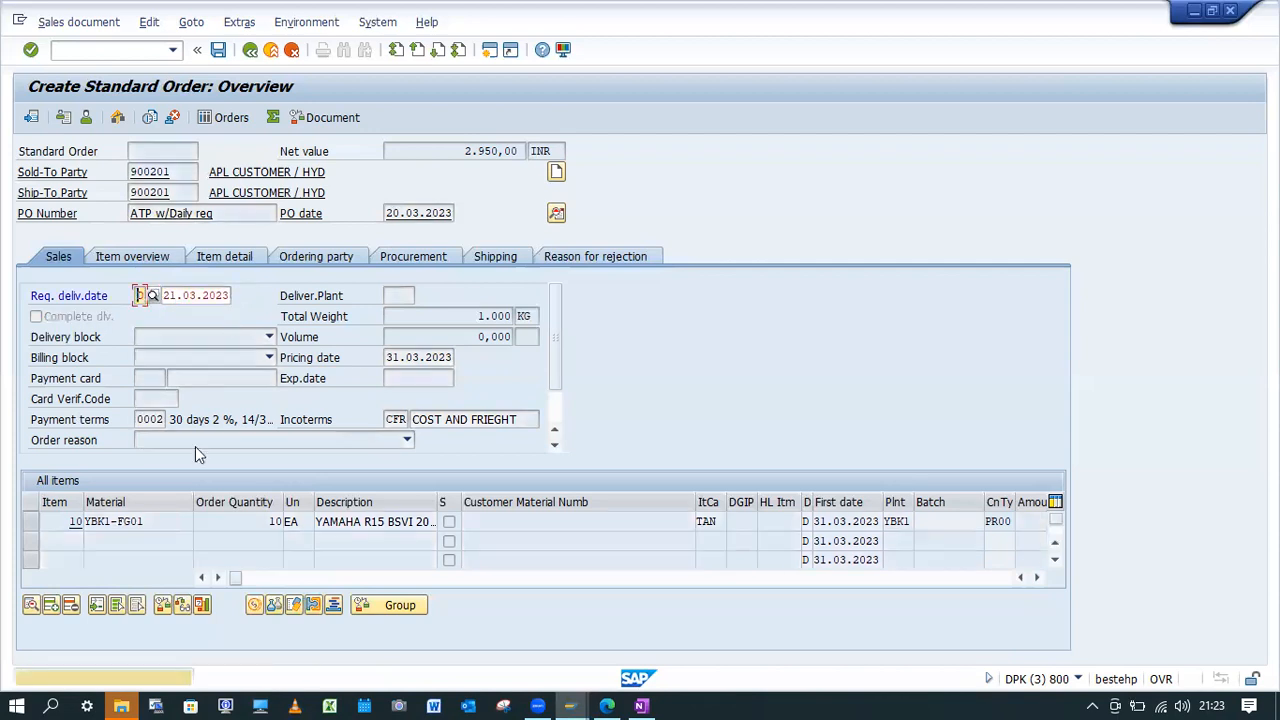
pyautogui.press('Return')
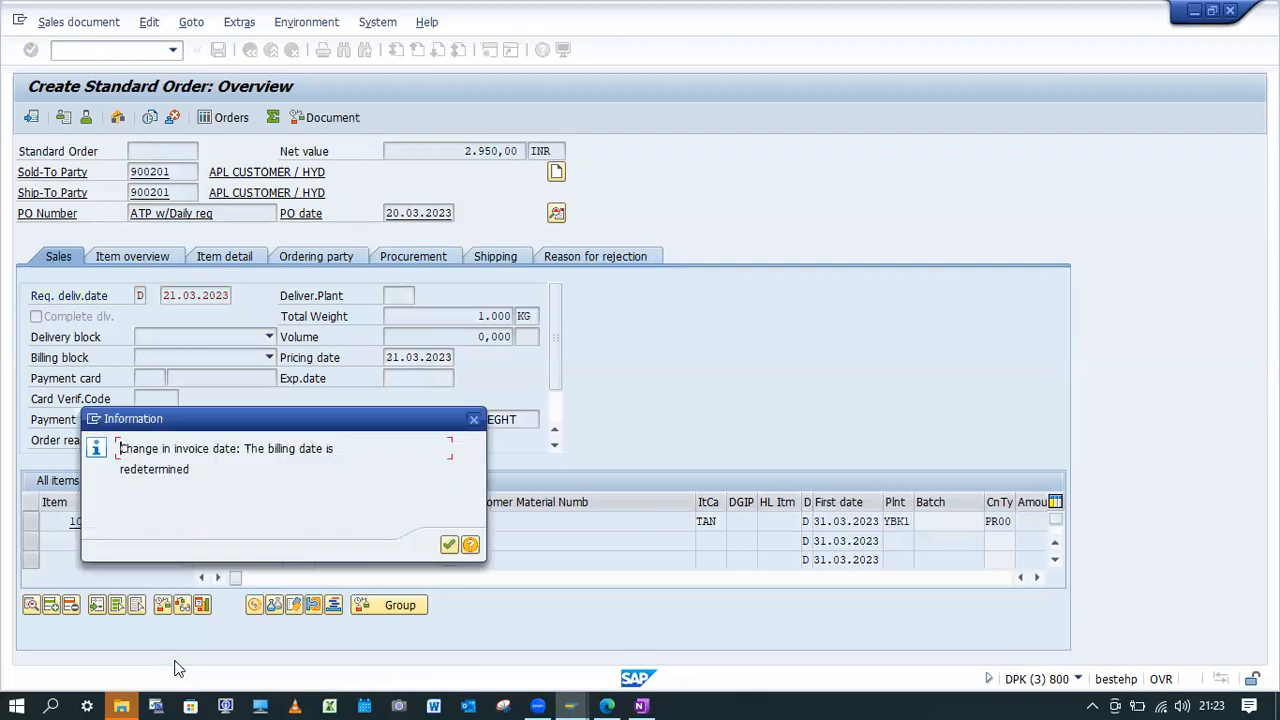
pyautogui.press('Return')
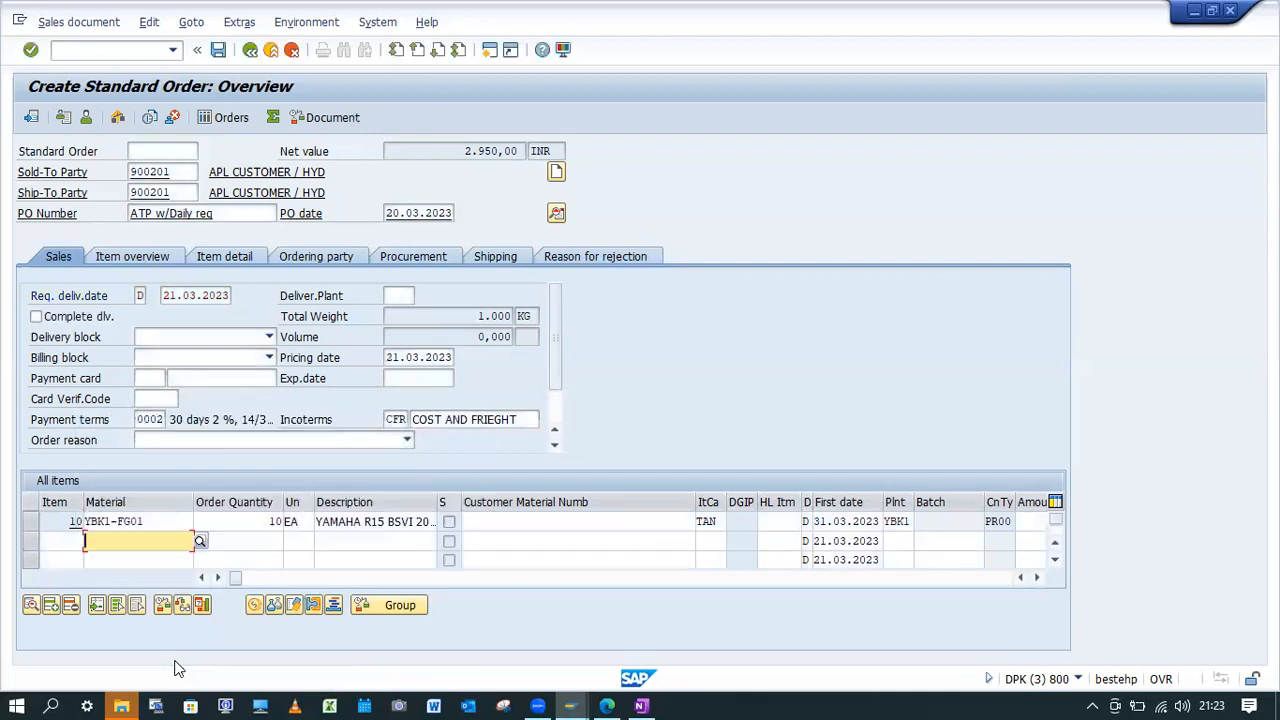
# Start a new VA01 standard order for the same sold-to party, with PO number "ATP w/Daily req", PO date 20.03.2023 and requested delivery date 21.03.2023.
pyautogui.click(121, 54)
pyautogui.write('/nva01')
pyautogui.press('Return')
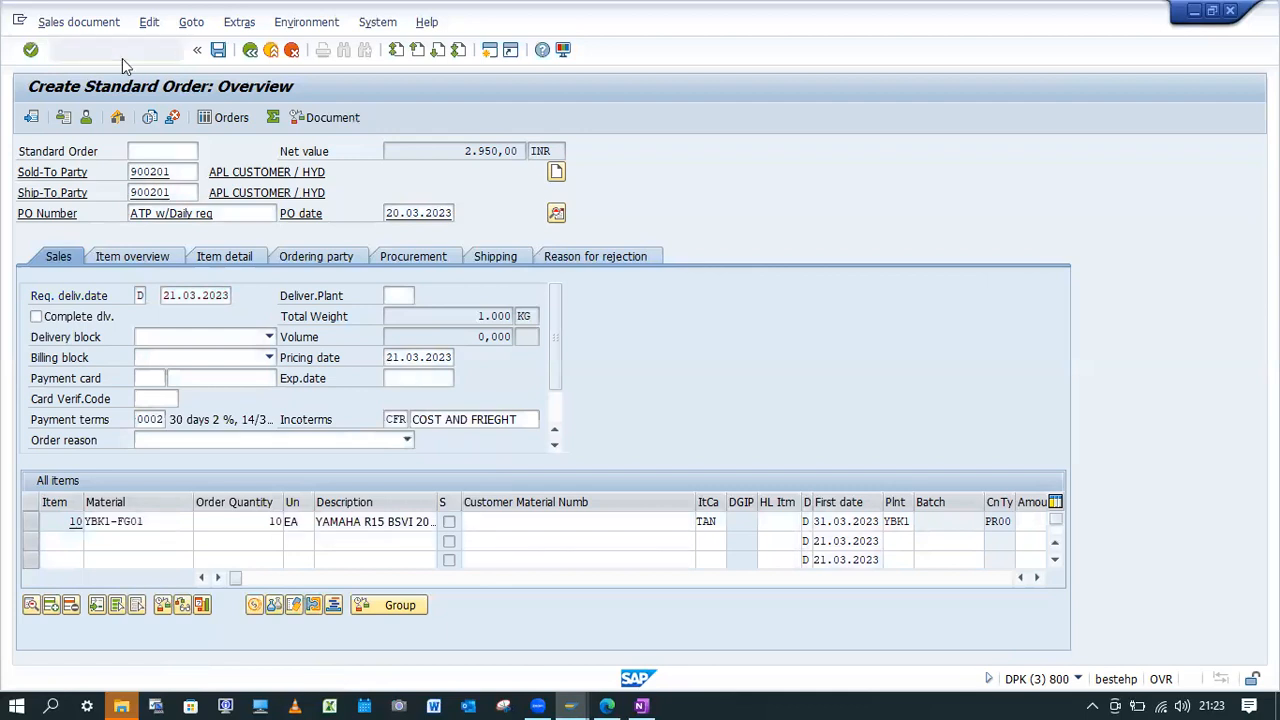
pyautogui.click(187, 171)
pyautogui.click(163, 190)
pyautogui.click(171, 215)
pyautogui.click(172, 232)
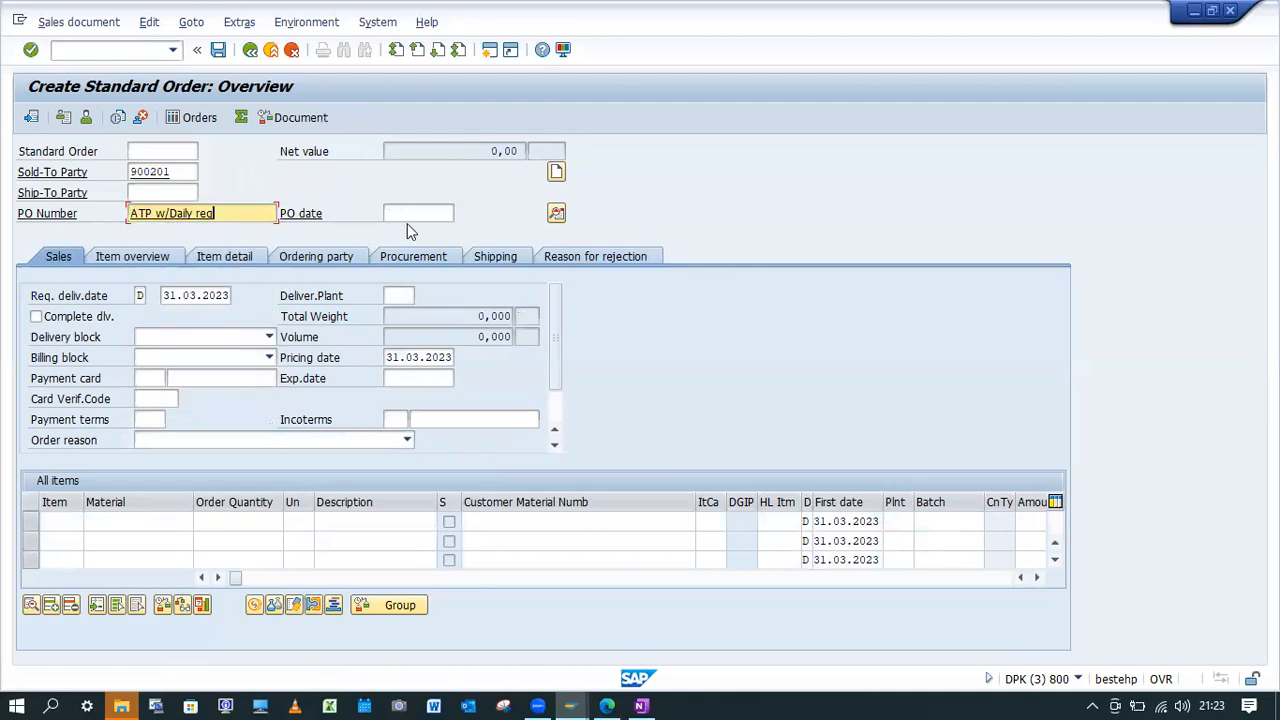
pyautogui.click(407, 214)
pyautogui.click(393, 398)
pyautogui.click(164, 295)
pyautogui.write('2')
# Enter material YBK1-FG01 with order quantity 10, accept the duplicate purchase order number and run the availability check.
pyautogui.click(127, 524)
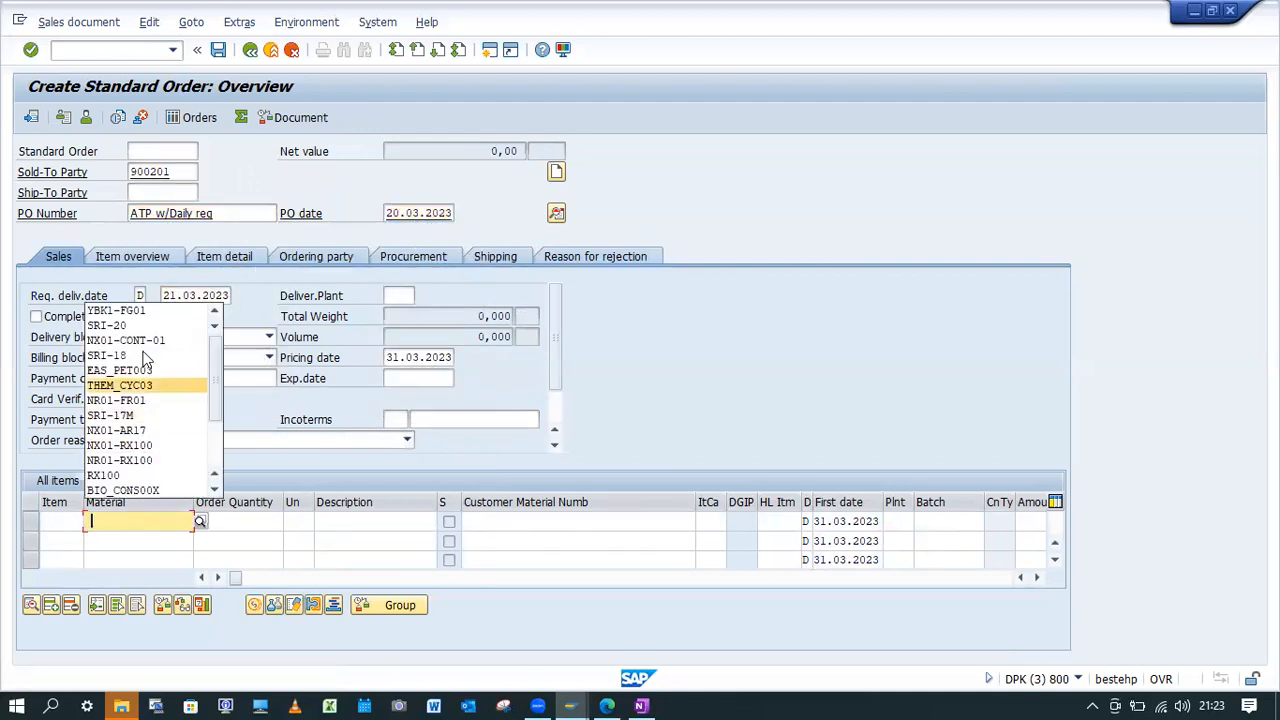
pyautogui.click(146, 311)
pyautogui.click(241, 528)
pyautogui.write('10')
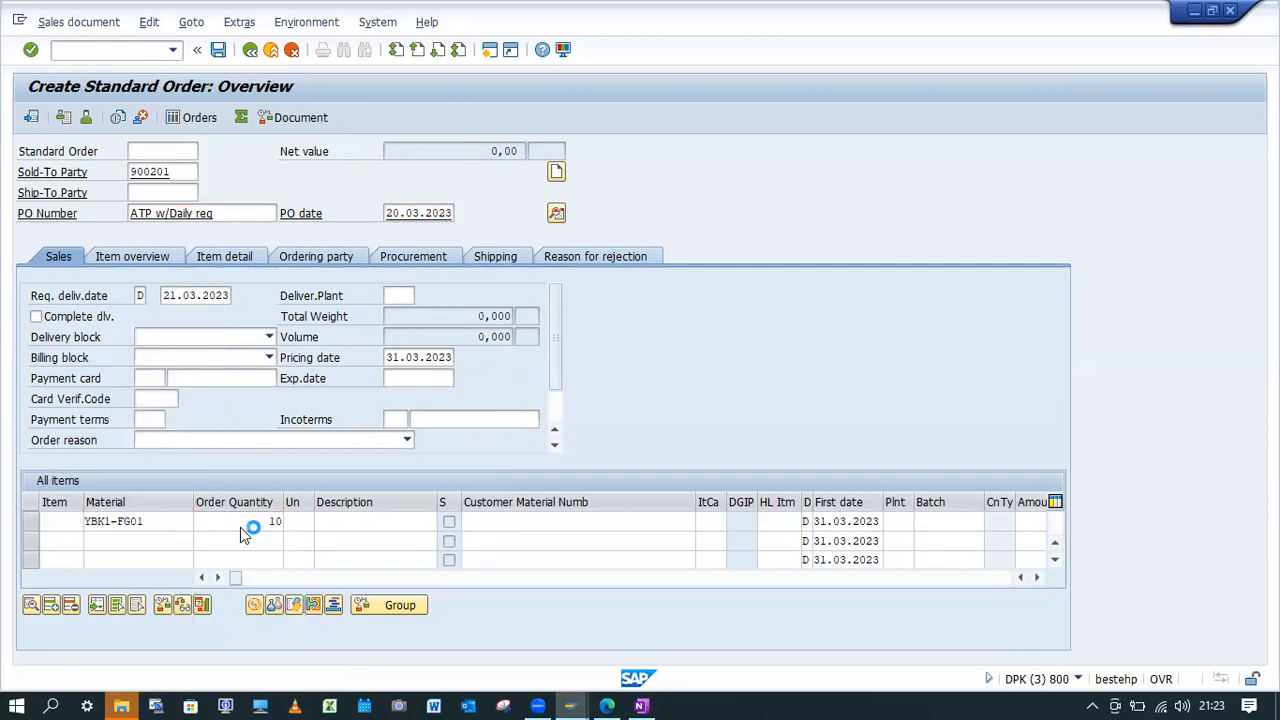
pyautogui.press('Return')
pyautogui.press('Return')
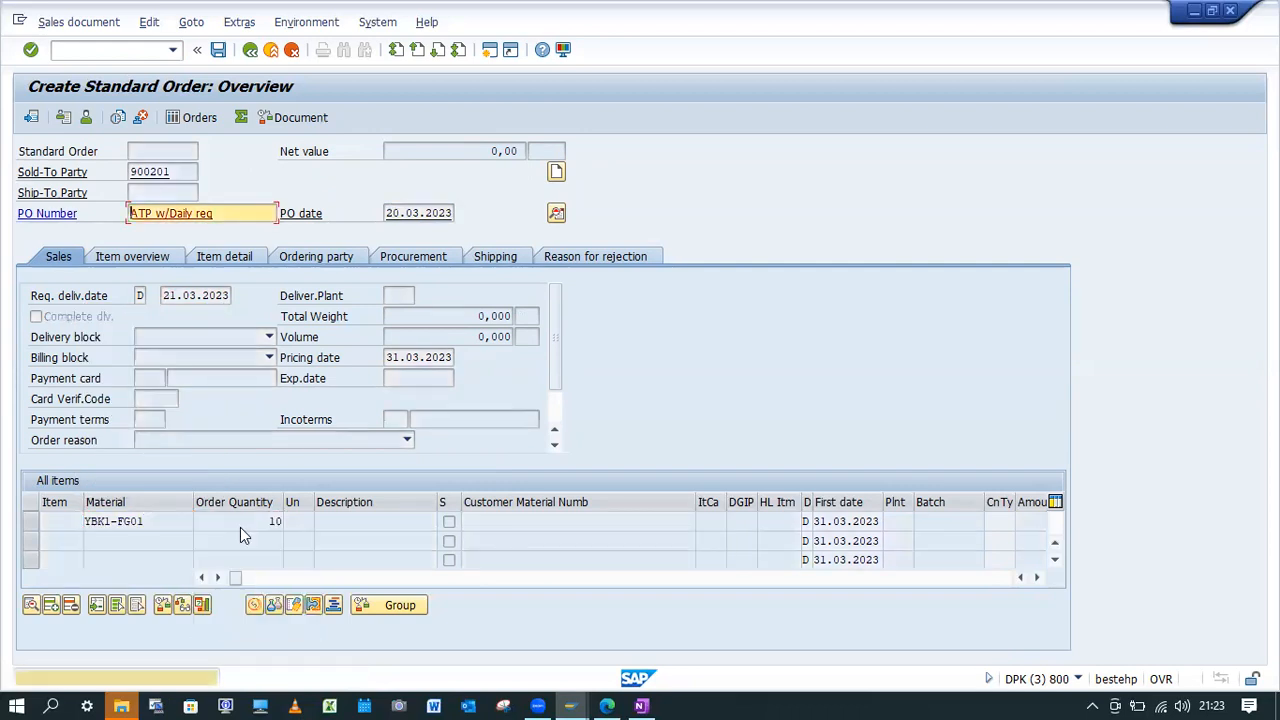
pyautogui.press('Return')
pyautogui.press('Return')
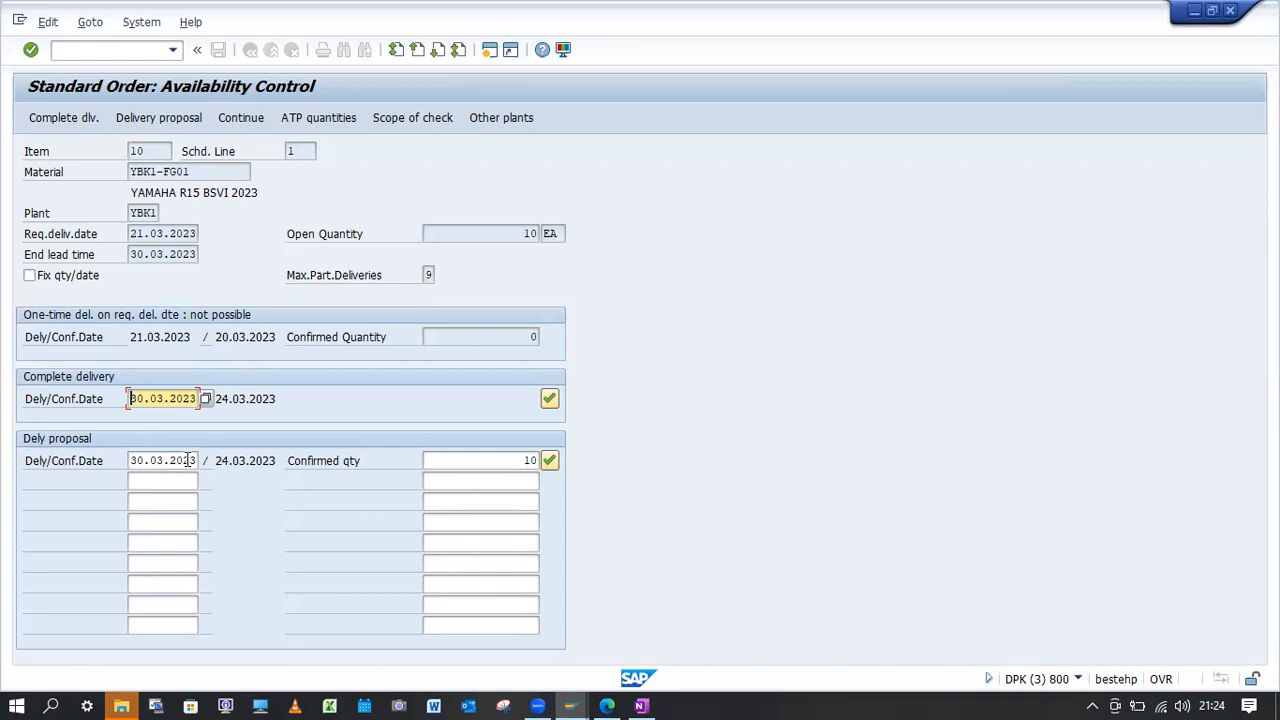
# Compare the complete delivery's confirmation date in availability control with the system calendar for March 2023.
pyautogui.click(238, 398)
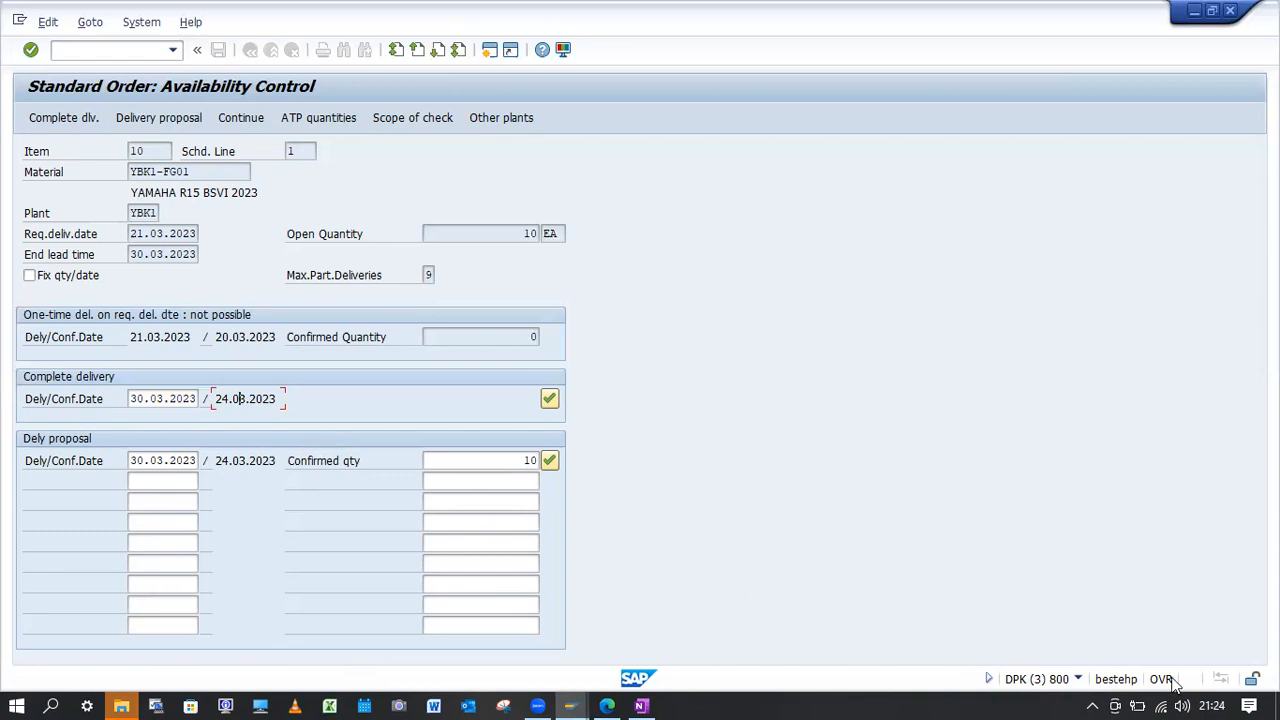
pyautogui.click(1211, 706)
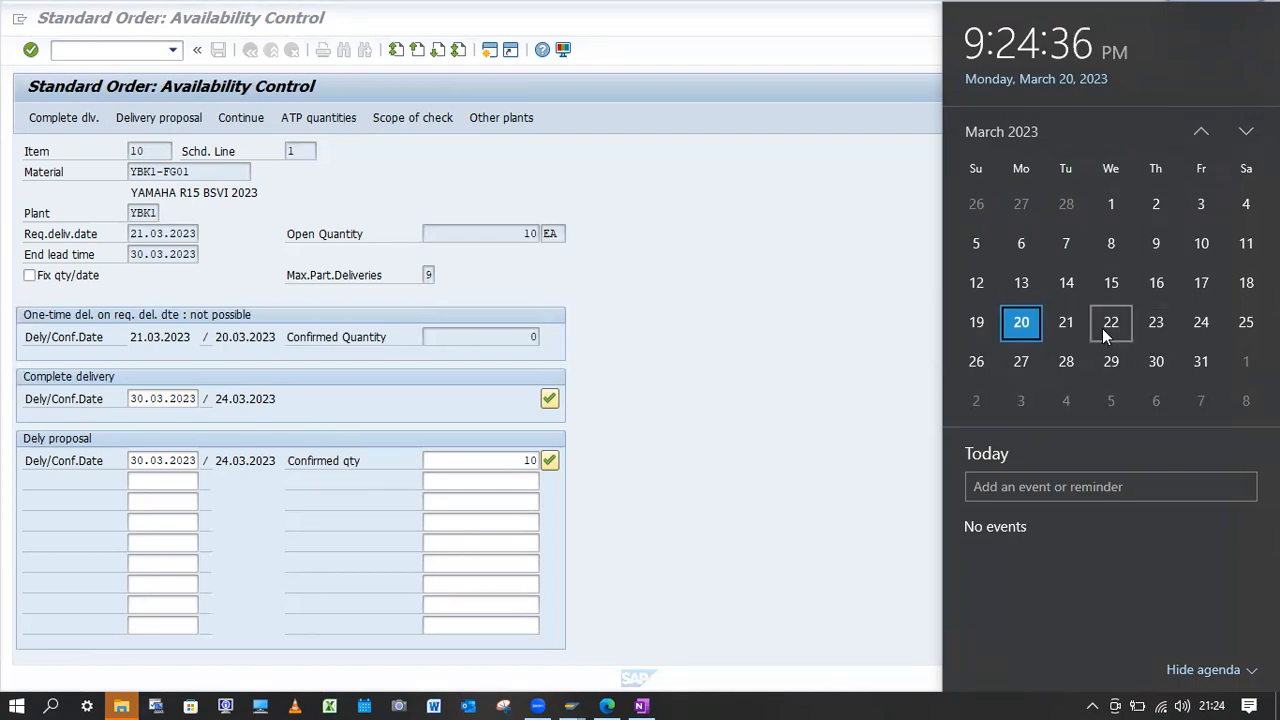
pyautogui.click(795, 370)
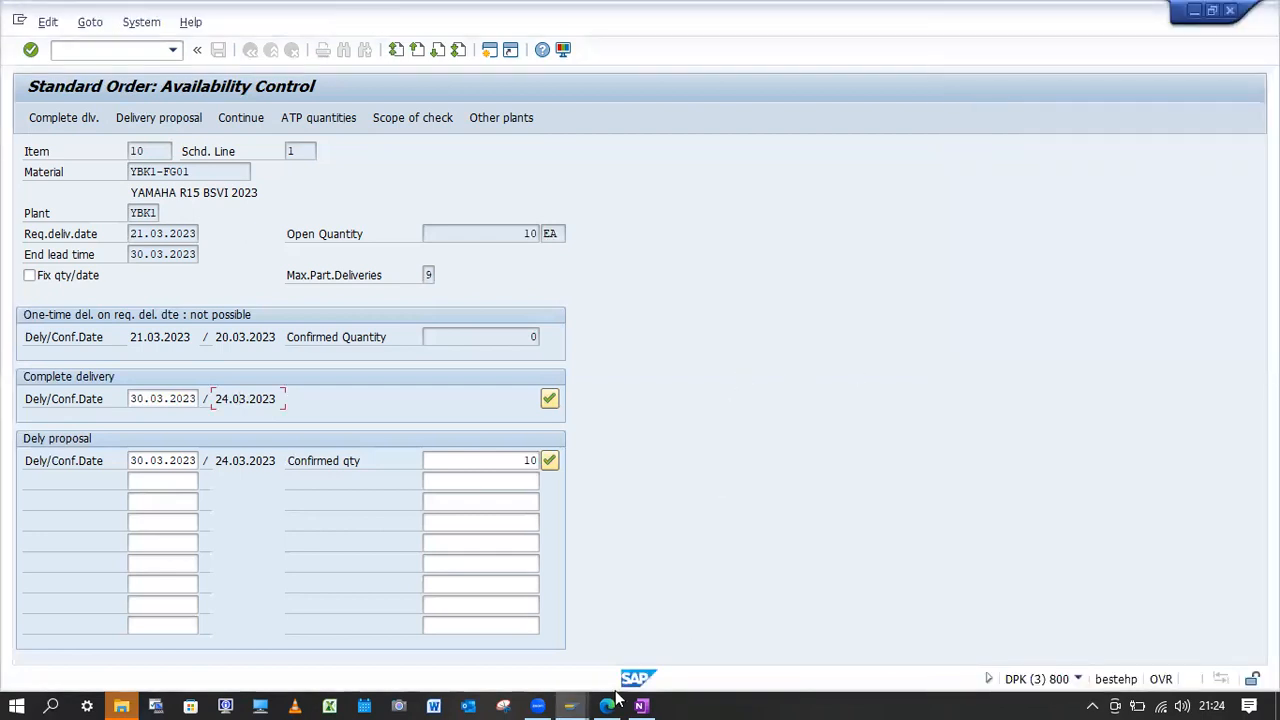
# Switch to the Purpose page in OneNote and examine the OVZ2 checking group settings and the OVZ9 scope of check entry.
pyautogui.moveTo(650, 702)
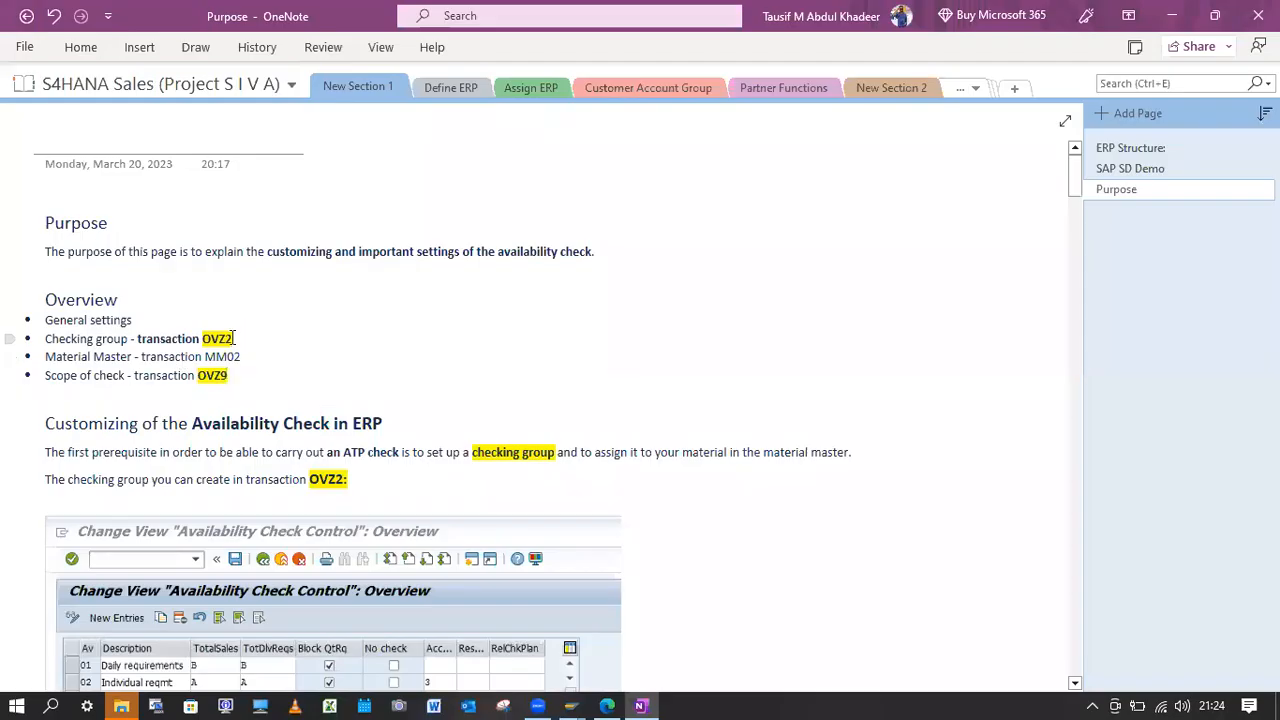
pyautogui.moveTo(232, 339); pyautogui.dragTo(204, 338)
pyautogui.scroll(-2, 457, 397)
pyautogui.scroll(2, 457, 397)
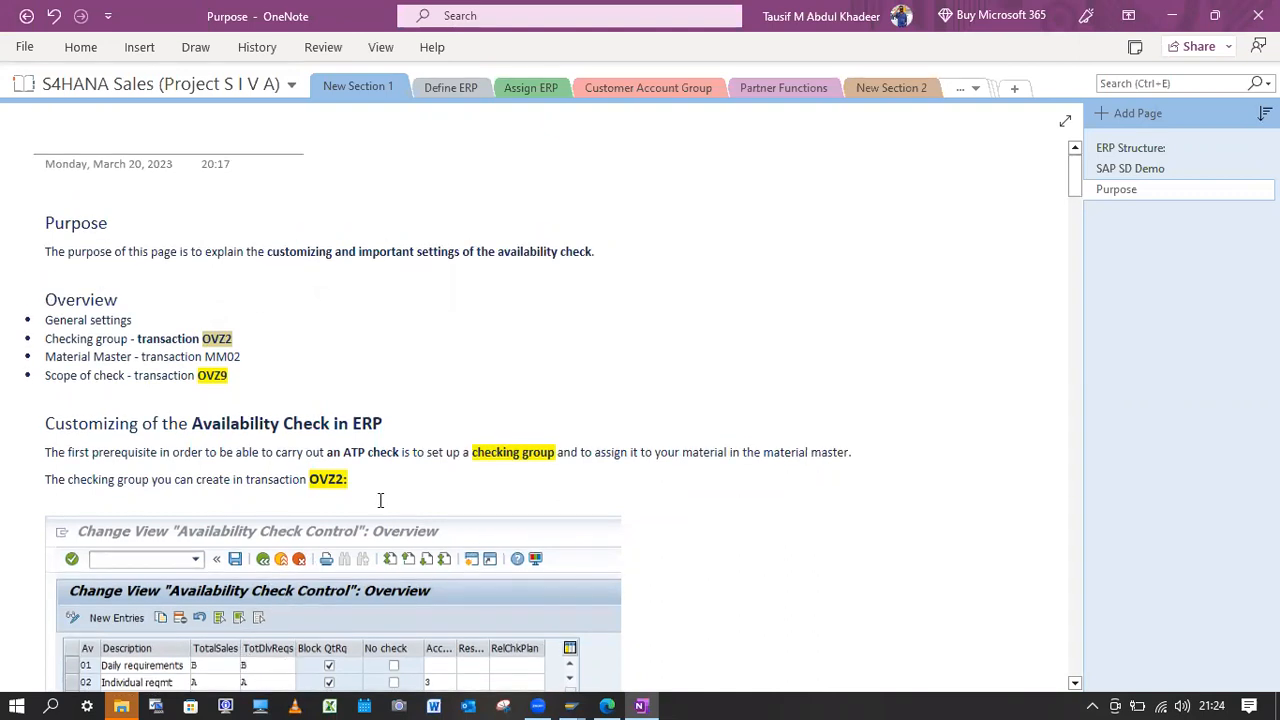
pyautogui.scroll(-3, 320, 500)
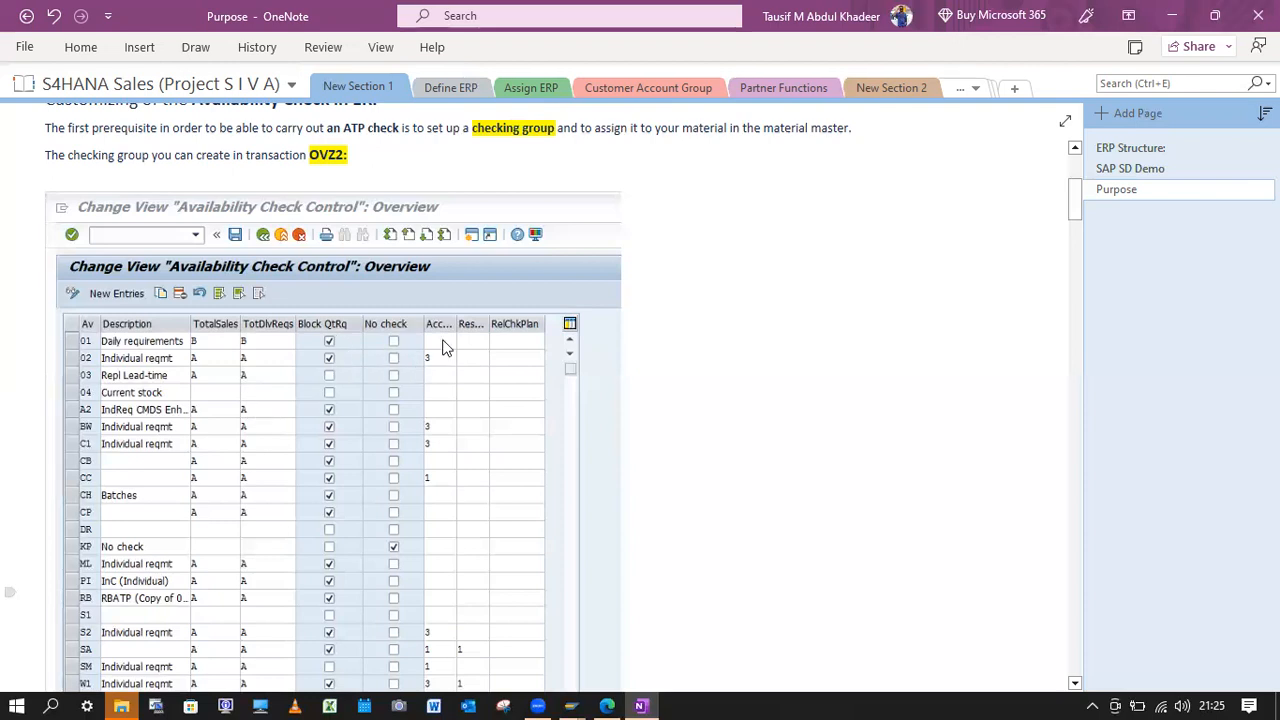
pyautogui.scroll(-2, 316, 495)
pyautogui.scroll(4, 320, 490)
pyautogui.moveTo(240, 160); pyautogui.dragTo(200, 165)
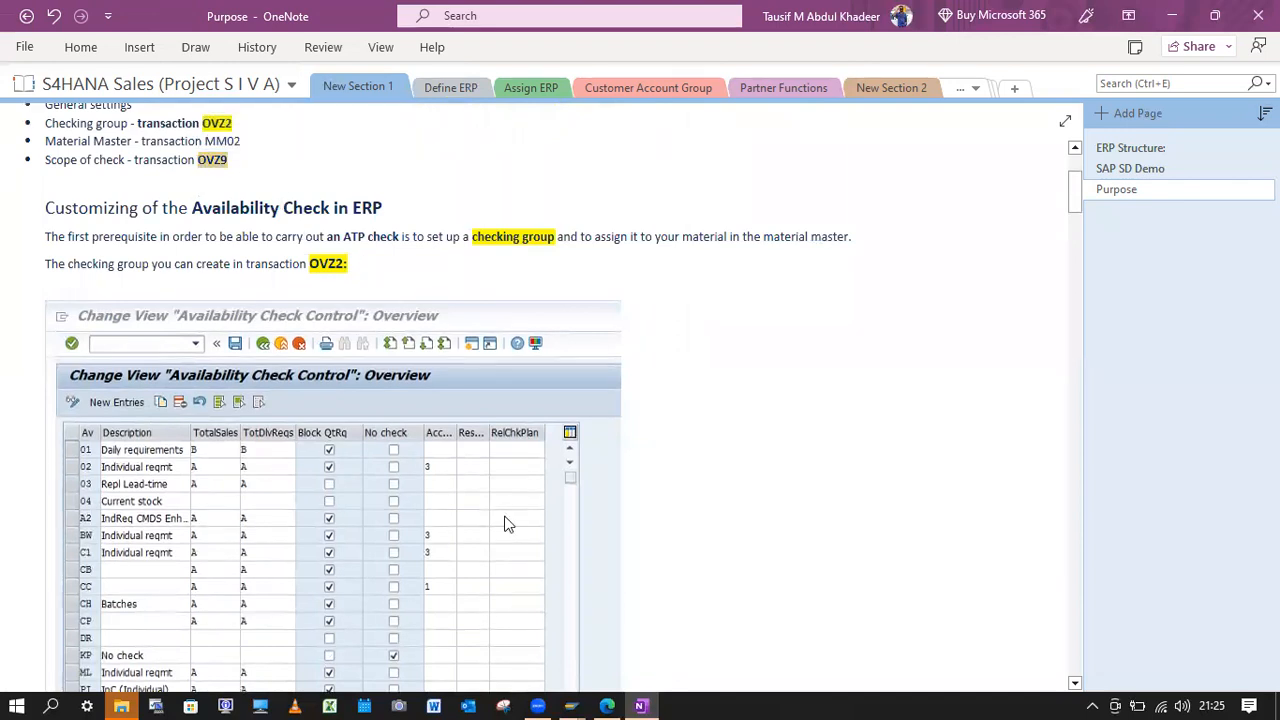
# Review the notes on accumulation, overconfirmation and assigning the checking group in the material master.
pyautogui.scroll(-5, 506, 523)
pyautogui.moveTo(1075, 226); pyautogui.dragTo(1087, 340)
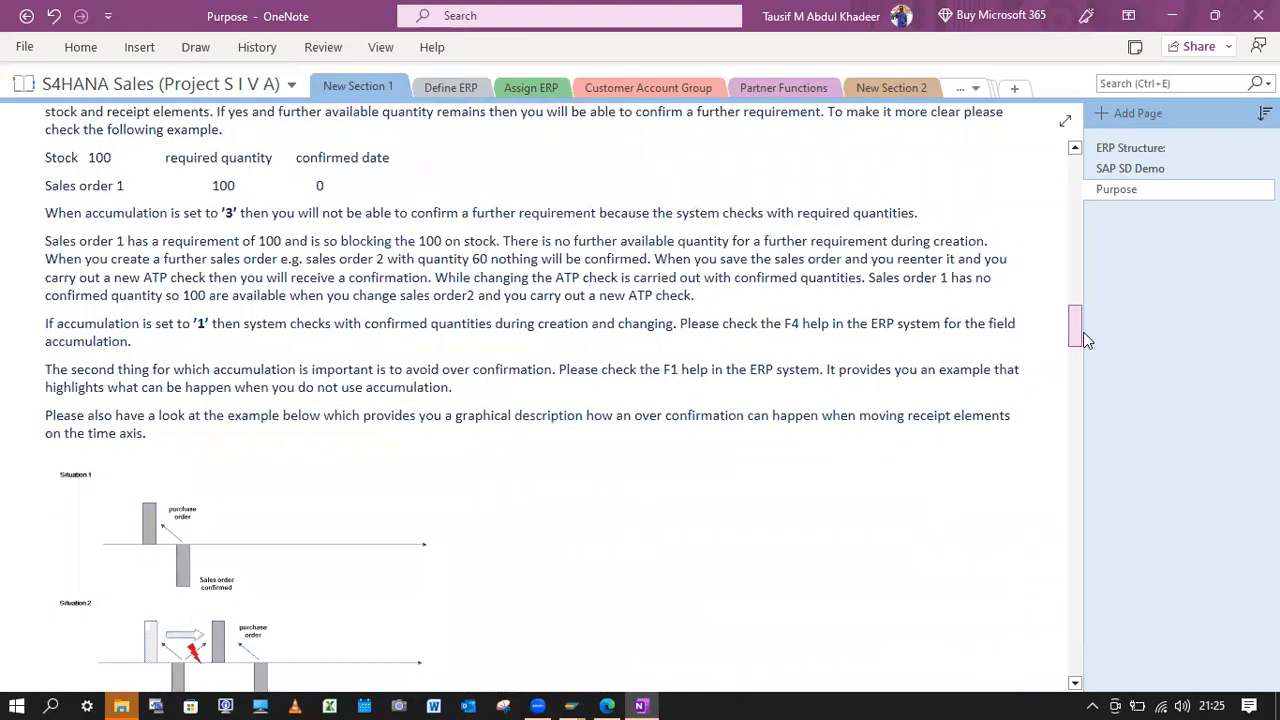
pyautogui.scroll(2, 260, 361)
pyautogui.scroll(-4, 258, 360)
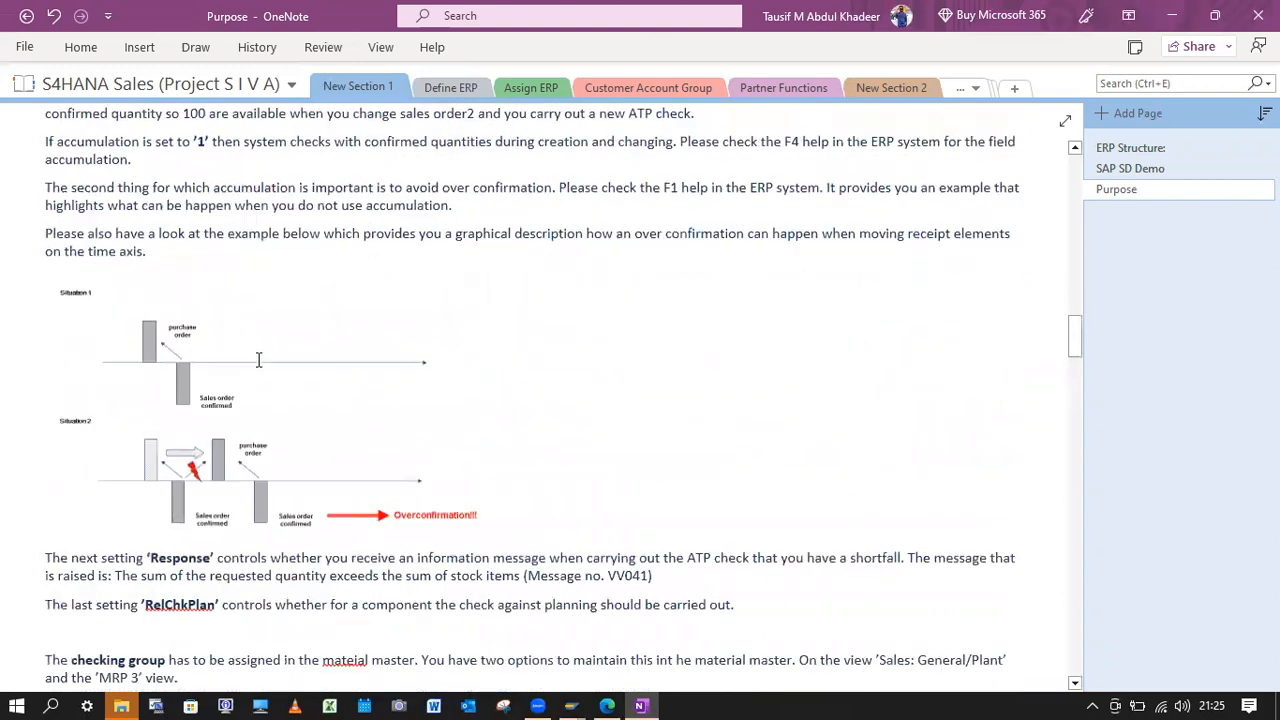
pyautogui.scroll(-5, 258, 360)
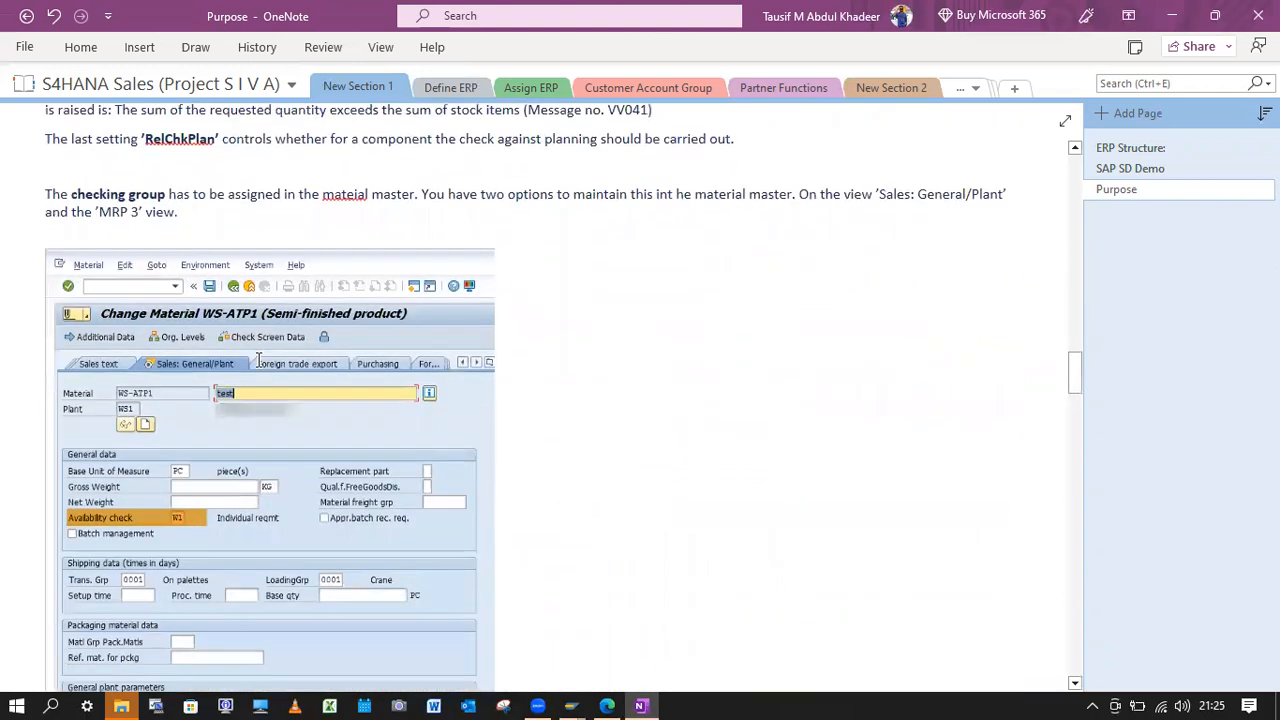